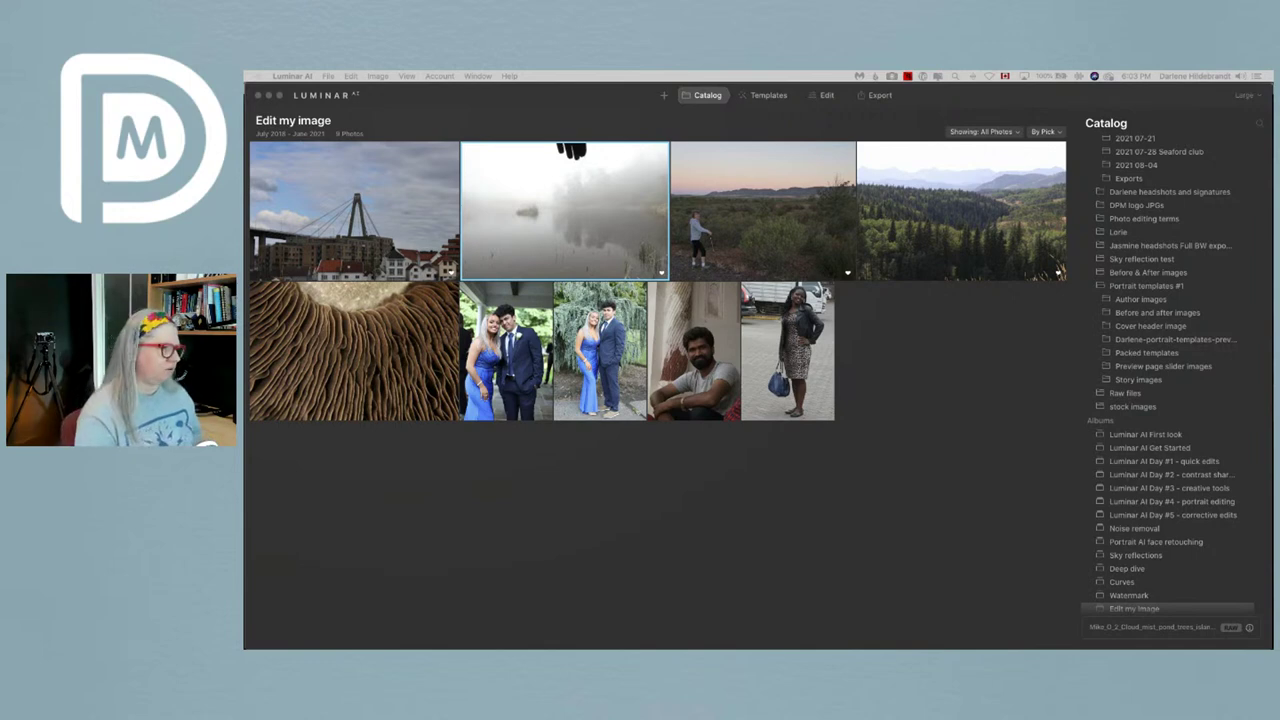
- Switch to Lightroom Classic, enlarge the mushroom gills photo and review the commands available for it
key(super+Tab)
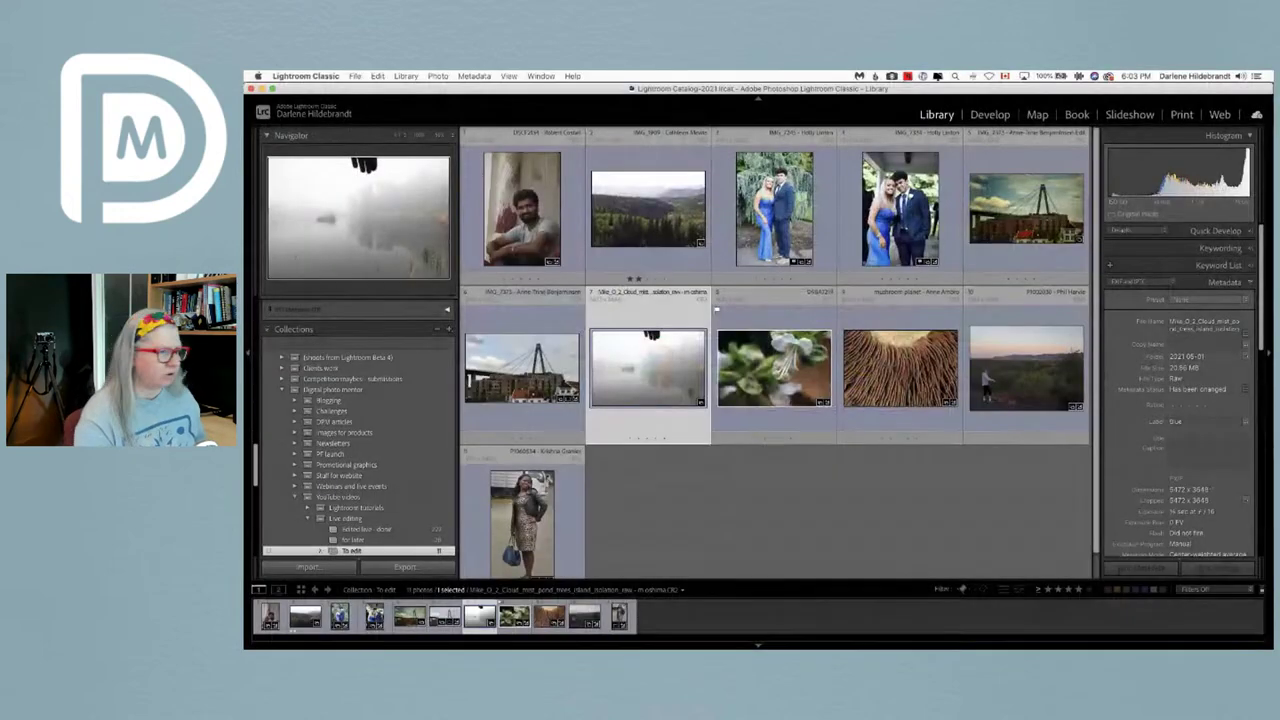
click(779, 486)
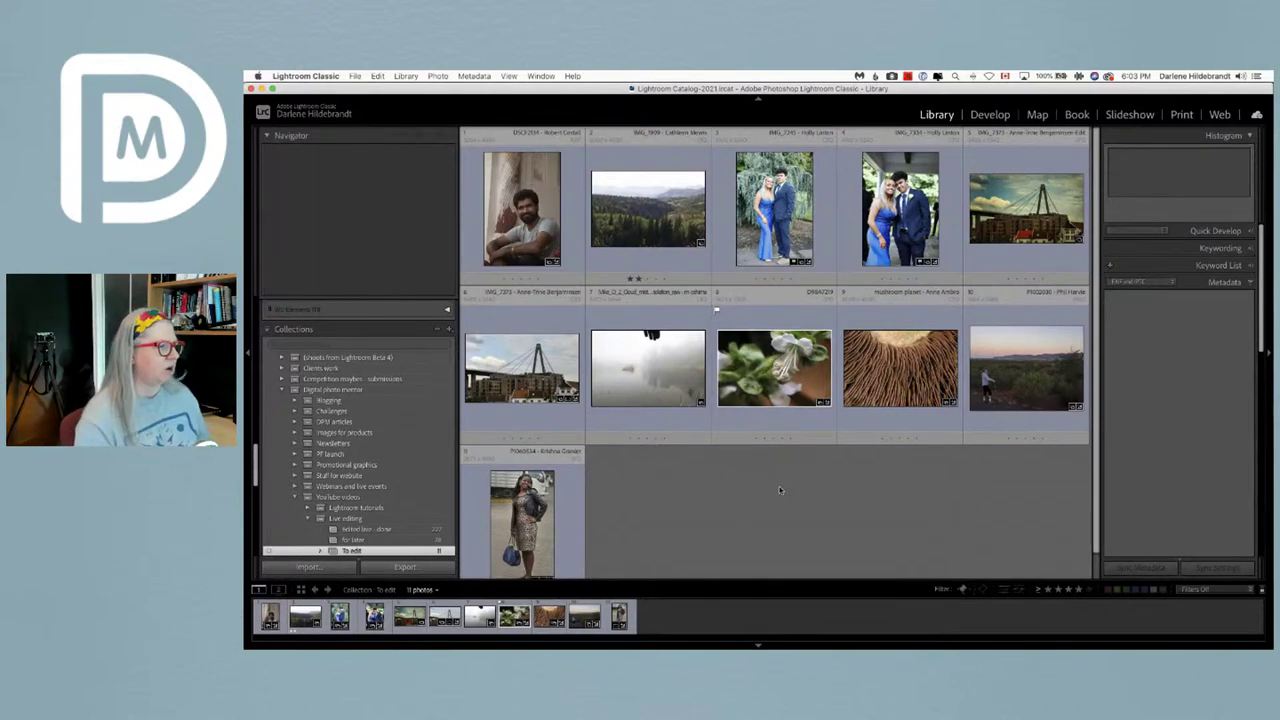
click(896, 380)
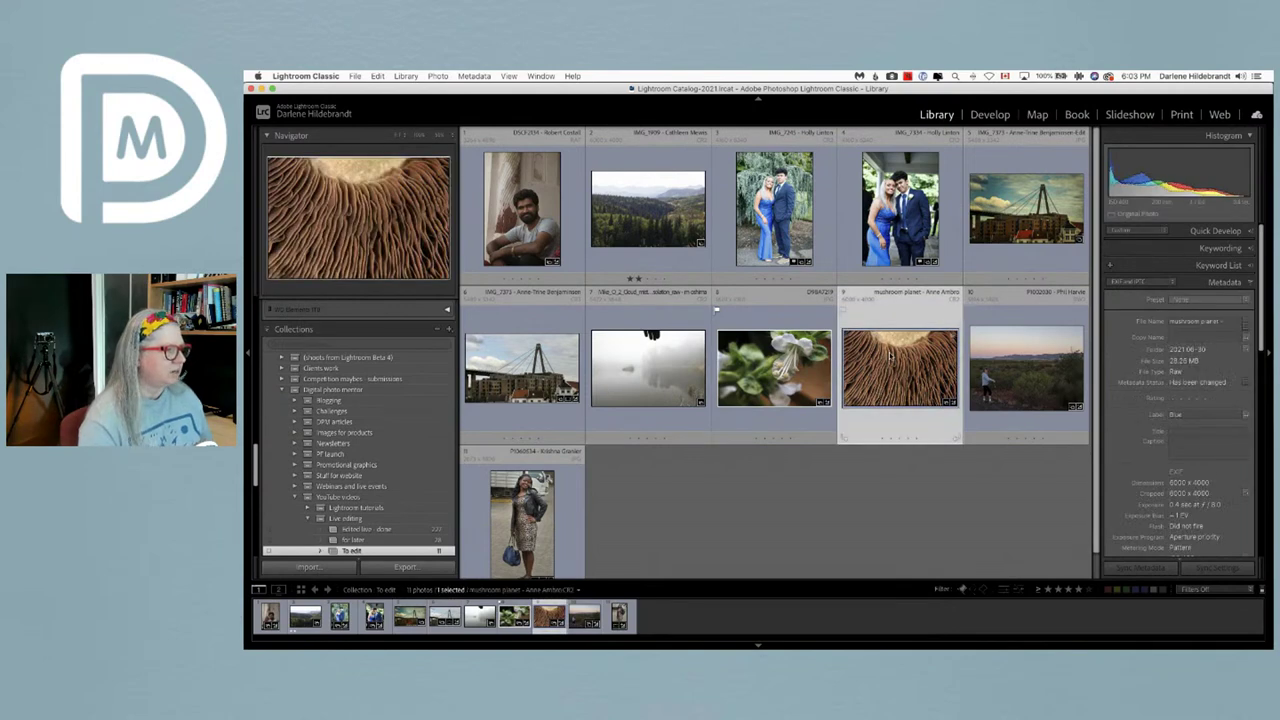
double_click(889, 356)
right_click(814, 333)
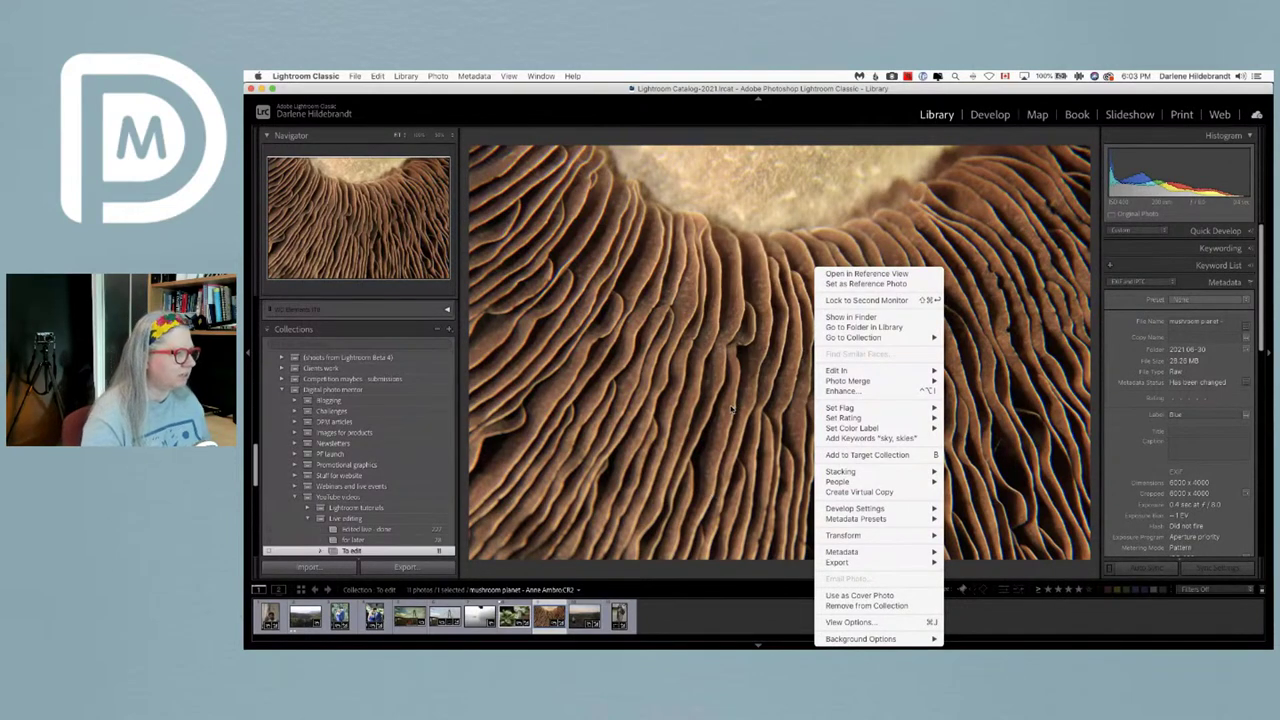
mouse_move(842, 563)
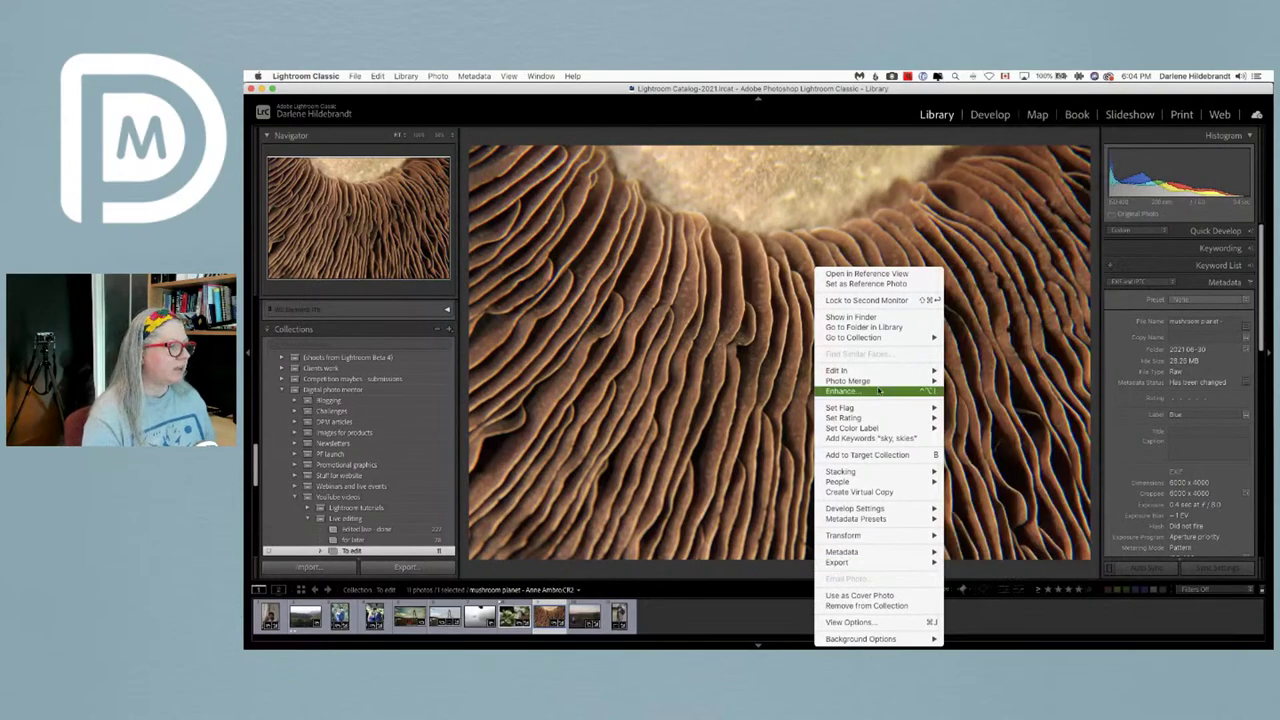
click(700, 606)
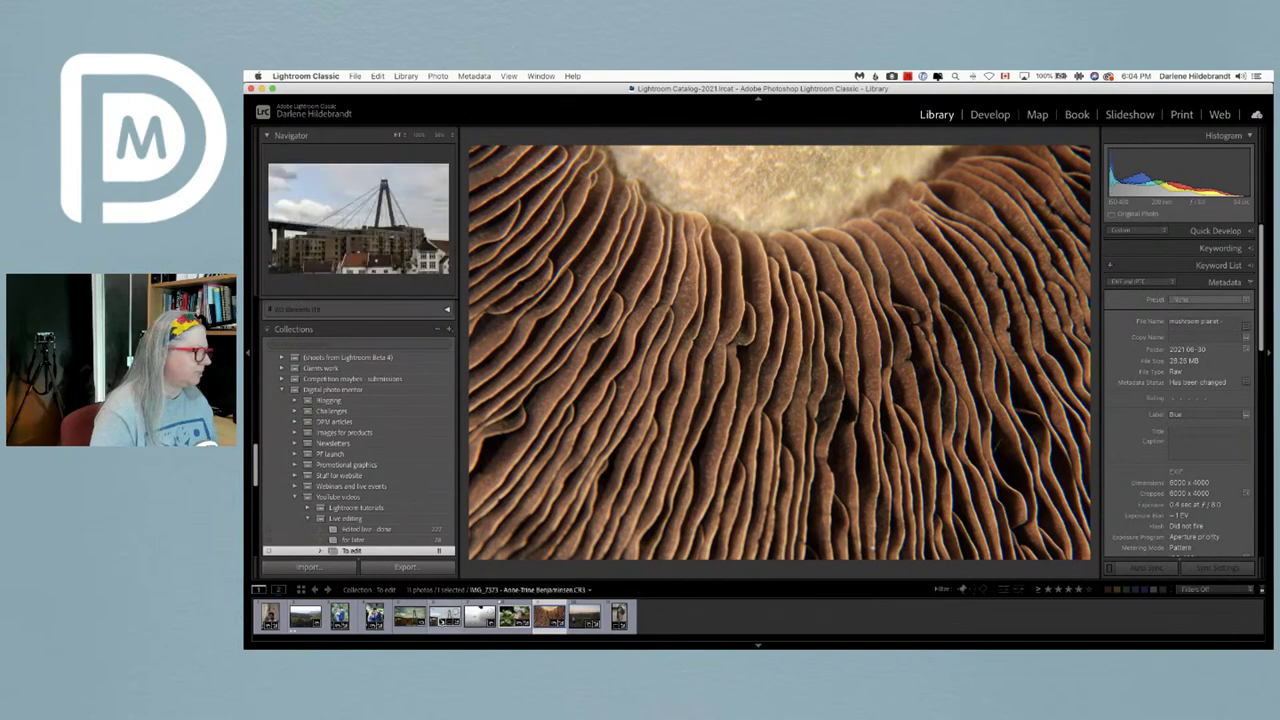
- Open the unstyled bridge photo in the Develop module and review the external editors it can be sent to
click(442, 619)
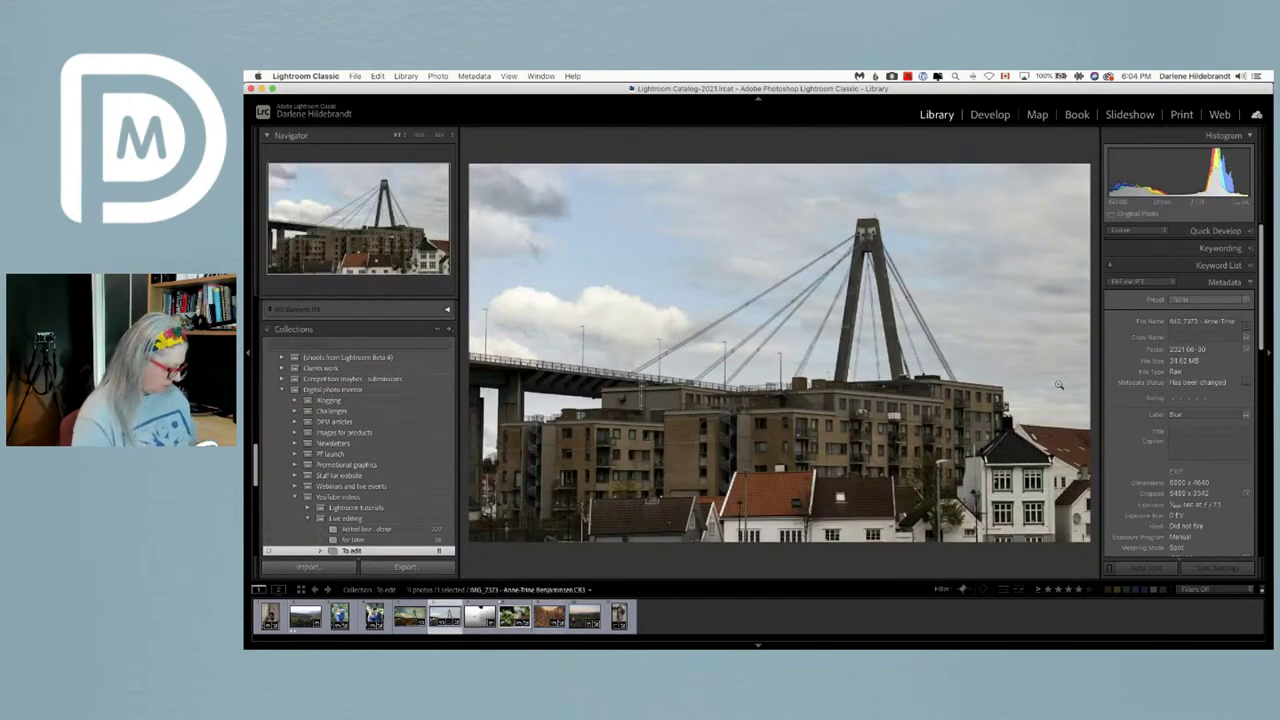
key(d)
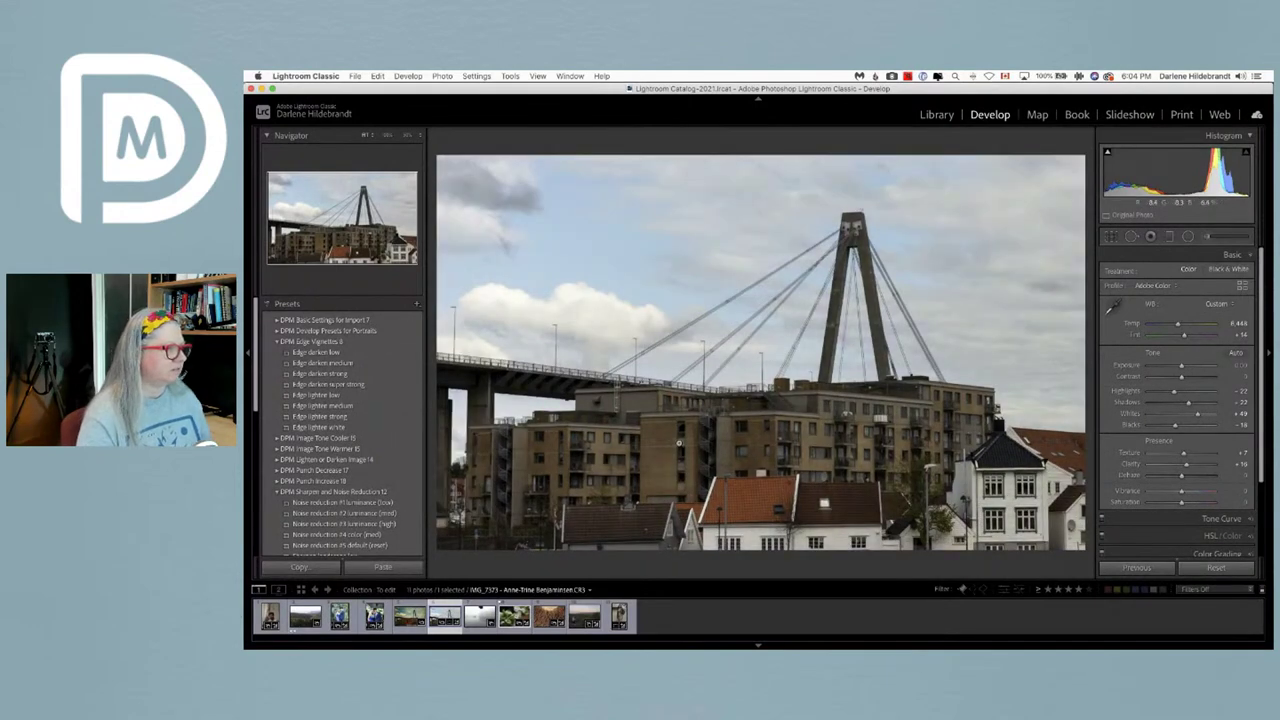
right_click(869, 255)
mouse_move(883, 346)
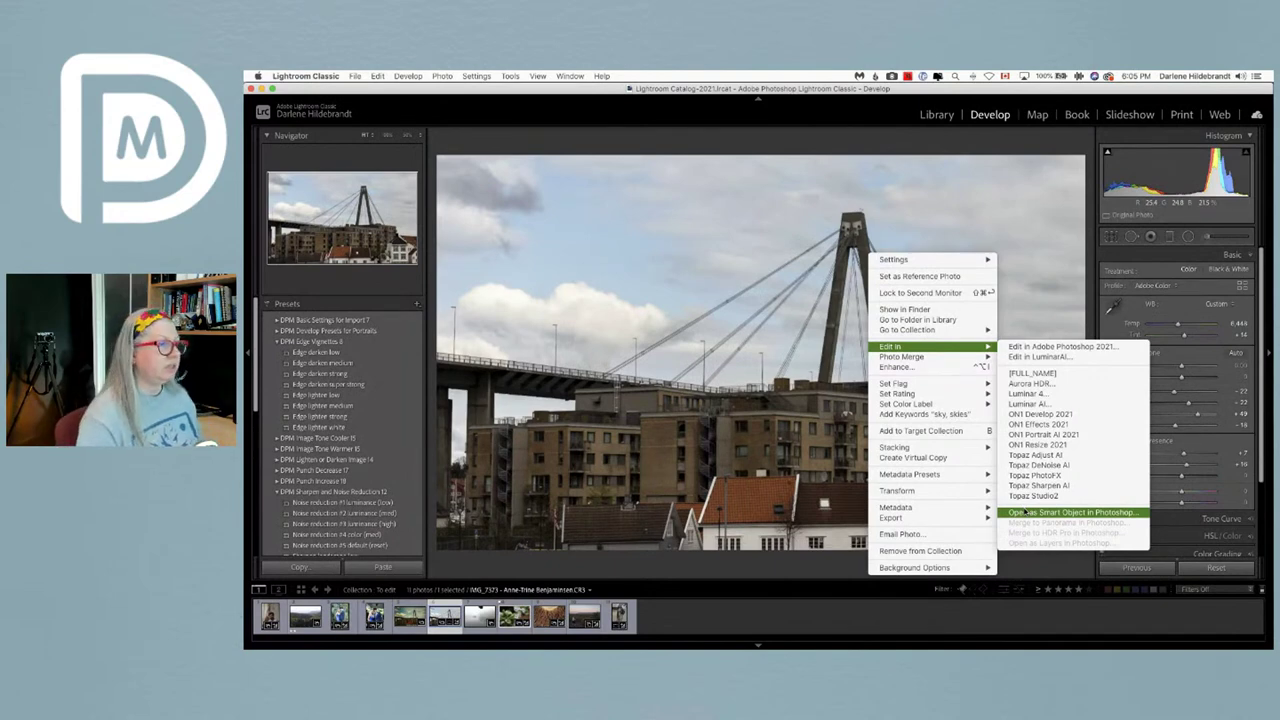
click(593, 139)
- Switch back to Luminar AI and open the portrait of the couple under the porch for editing
key(super+Tab)
key(super+Tab)
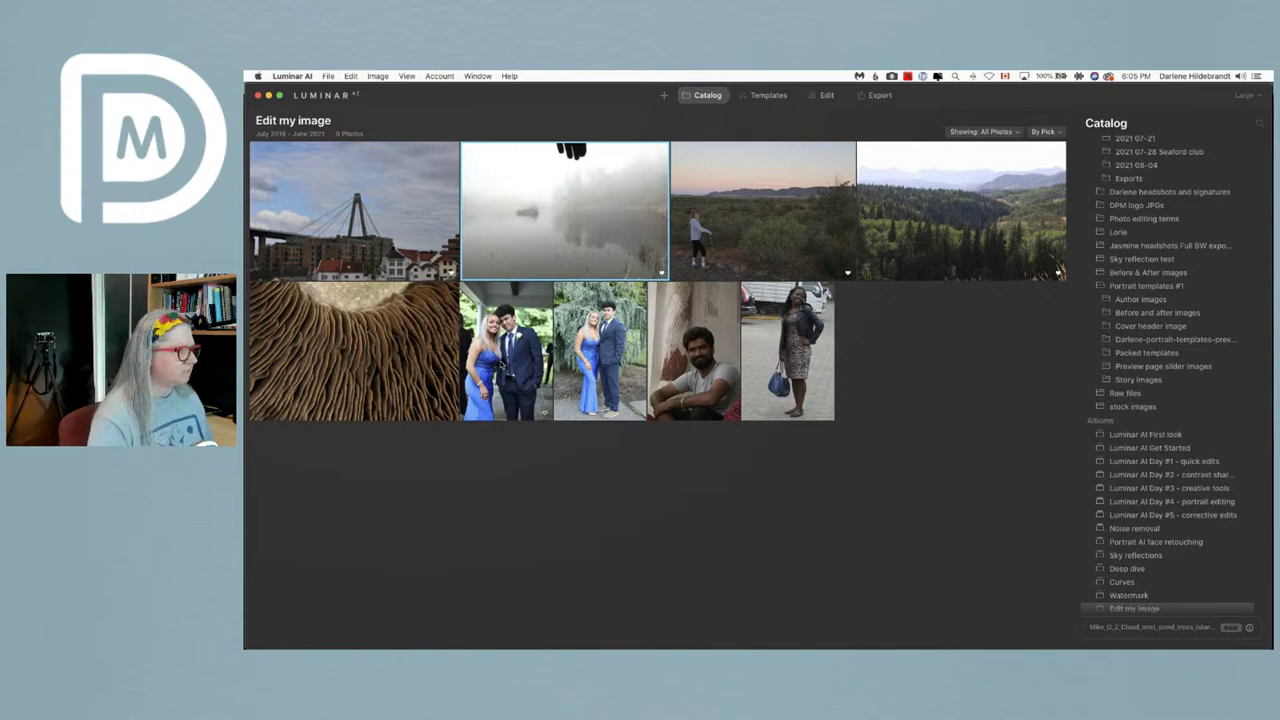
double_click(505, 350)
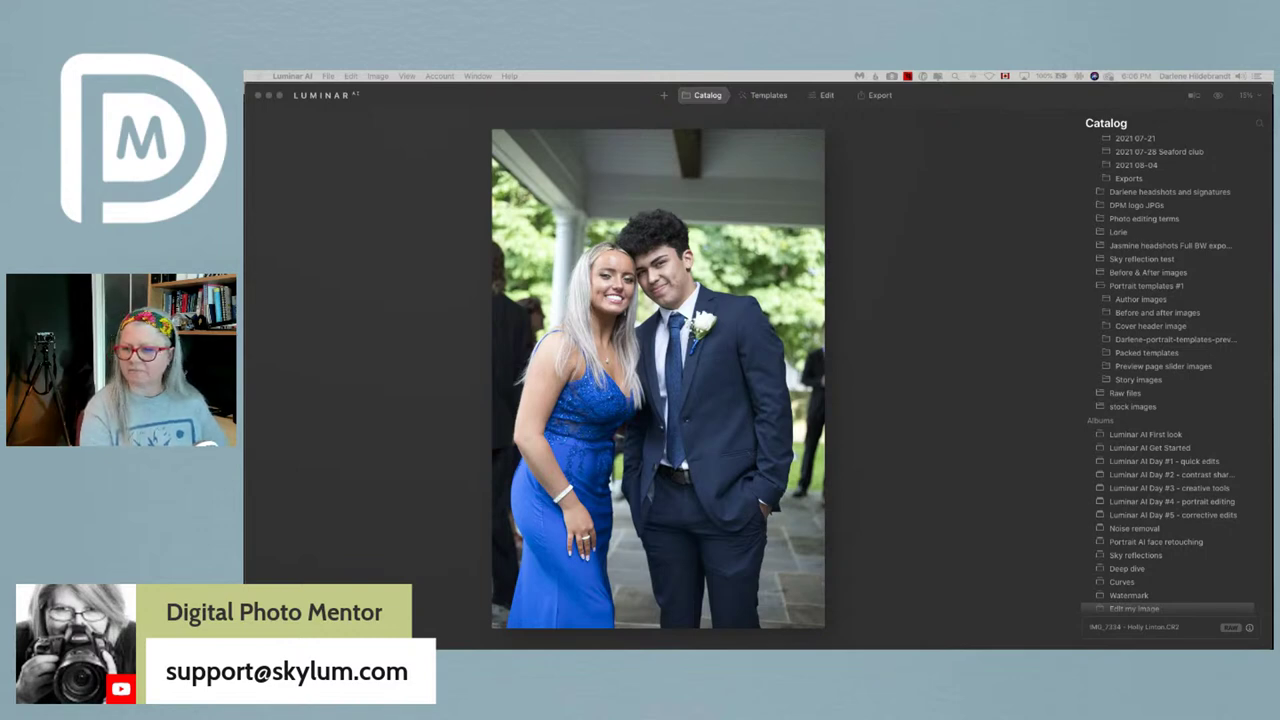
click(983, 357)
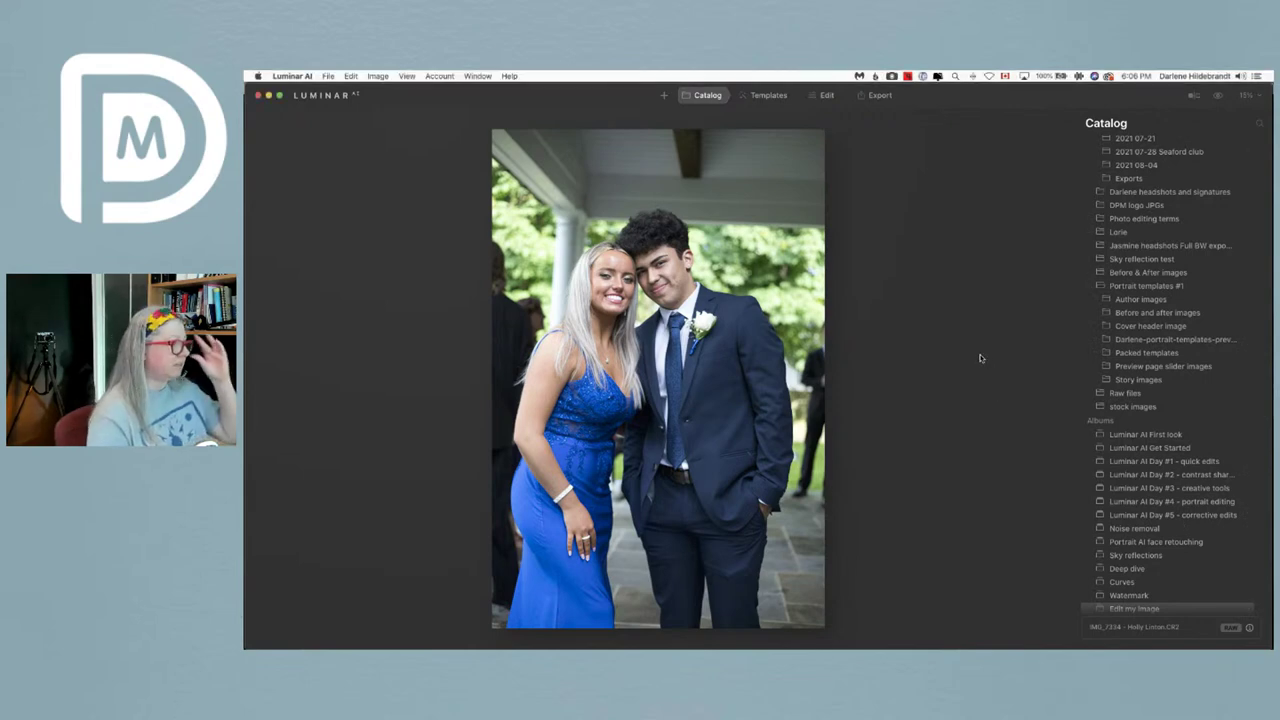
click(823, 96)
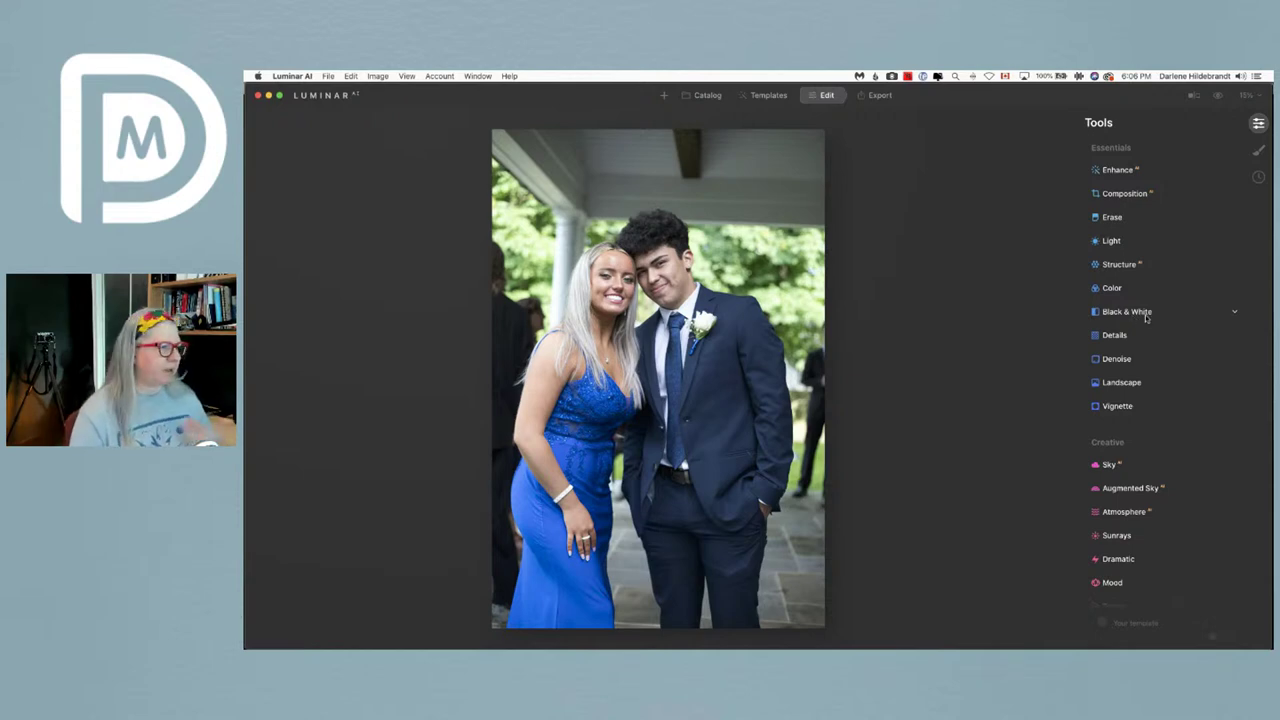
- Check the couple portrait's camera and exposure information in the catalog, and reopen the photo for editing
click(703, 95)
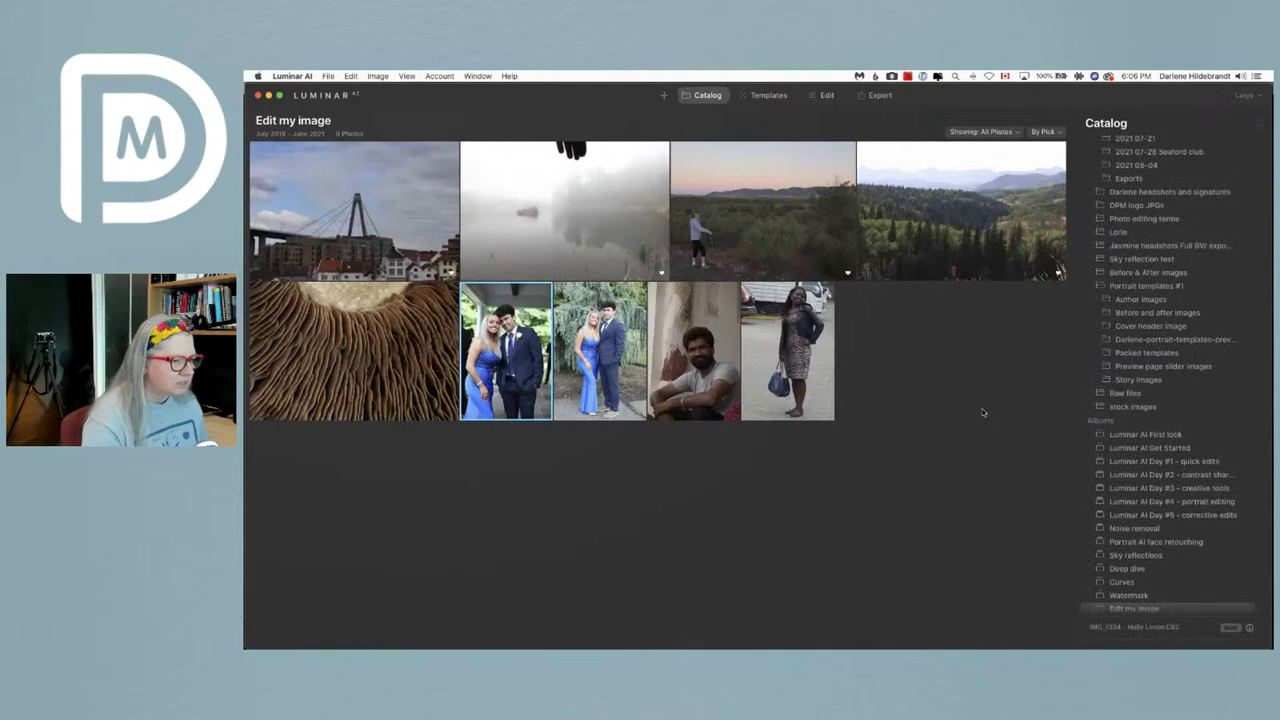
click(1248, 628)
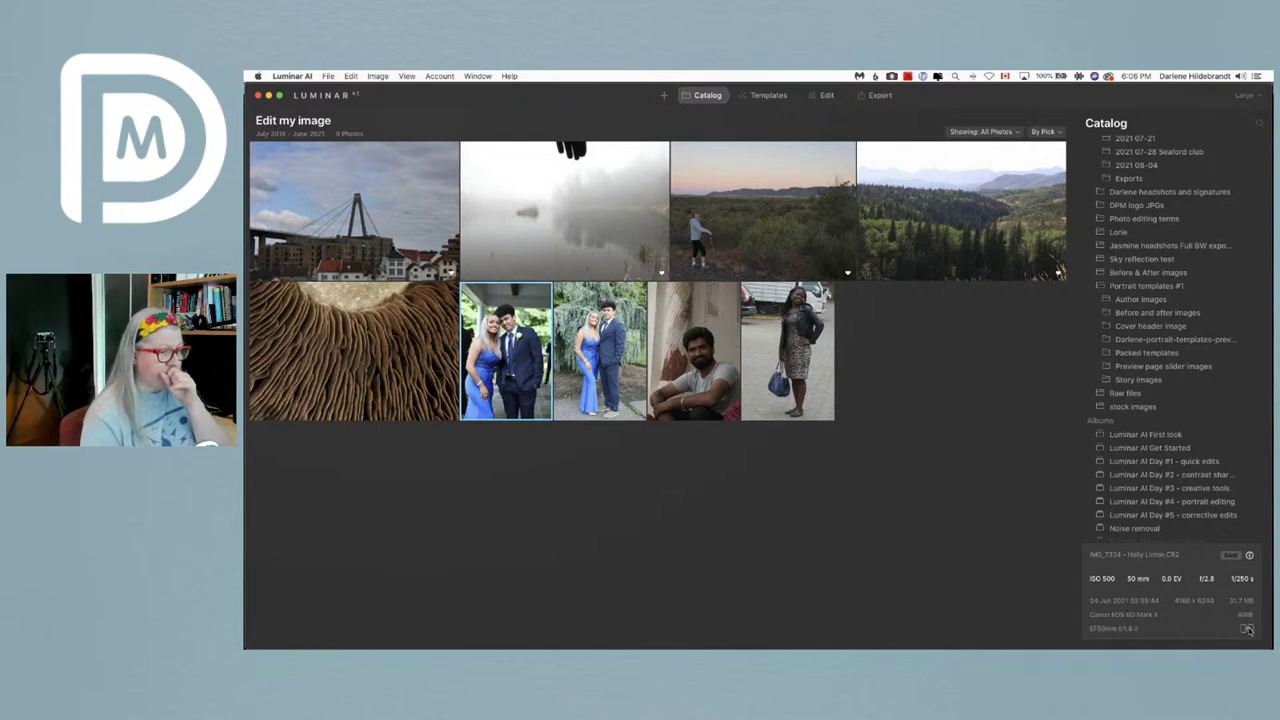
click(827, 95)
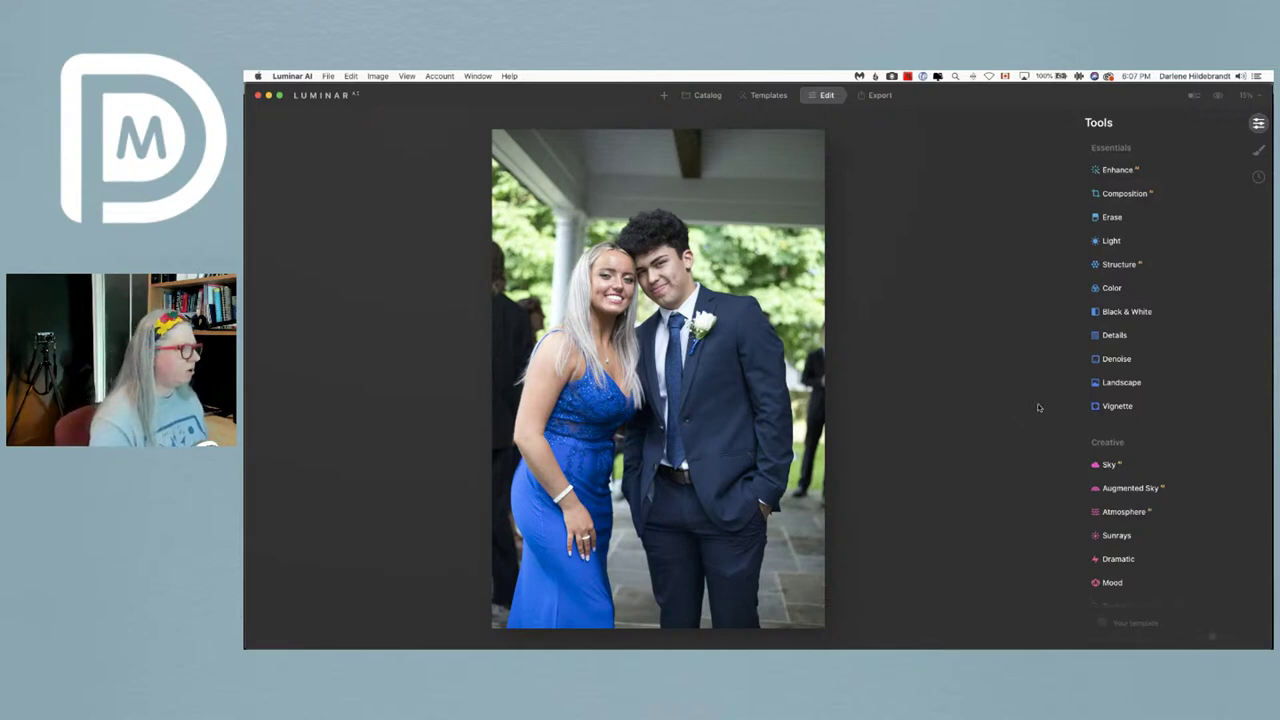
- Try the Enhance tool's Accent at 100 on the portrait and return it to 0
scroll(1130, 300, up, 2)
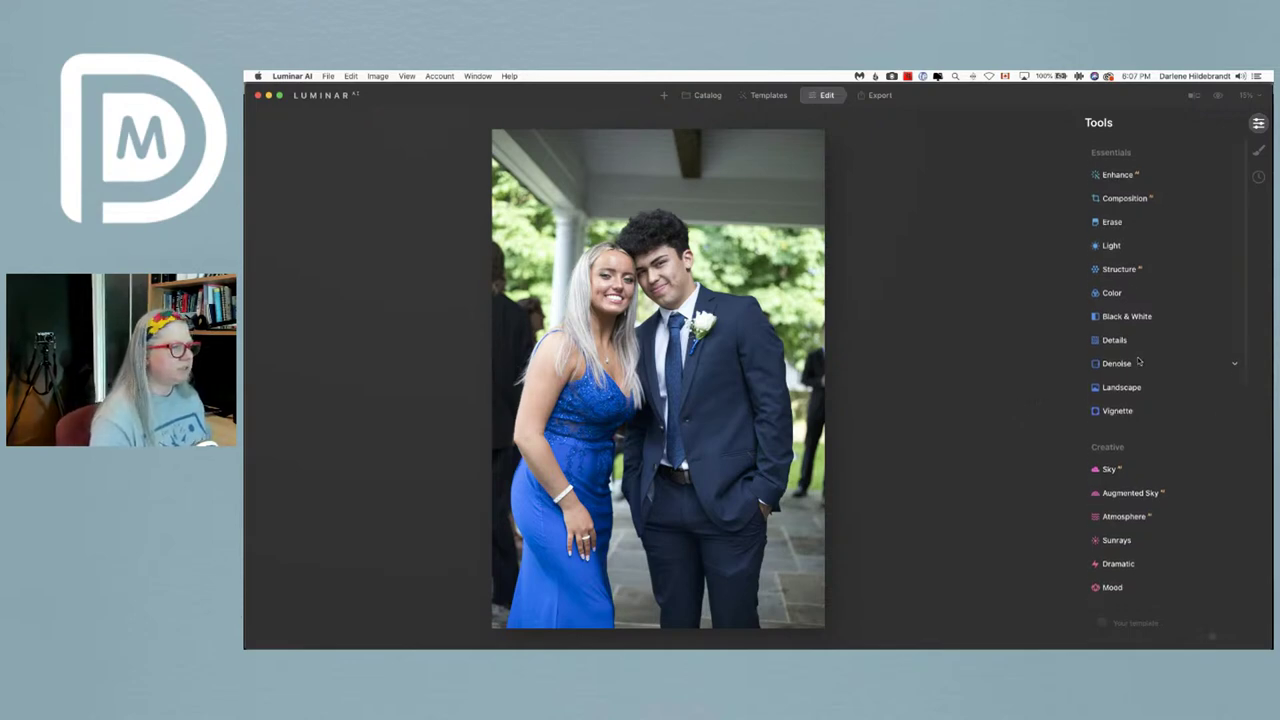
click(1114, 172)
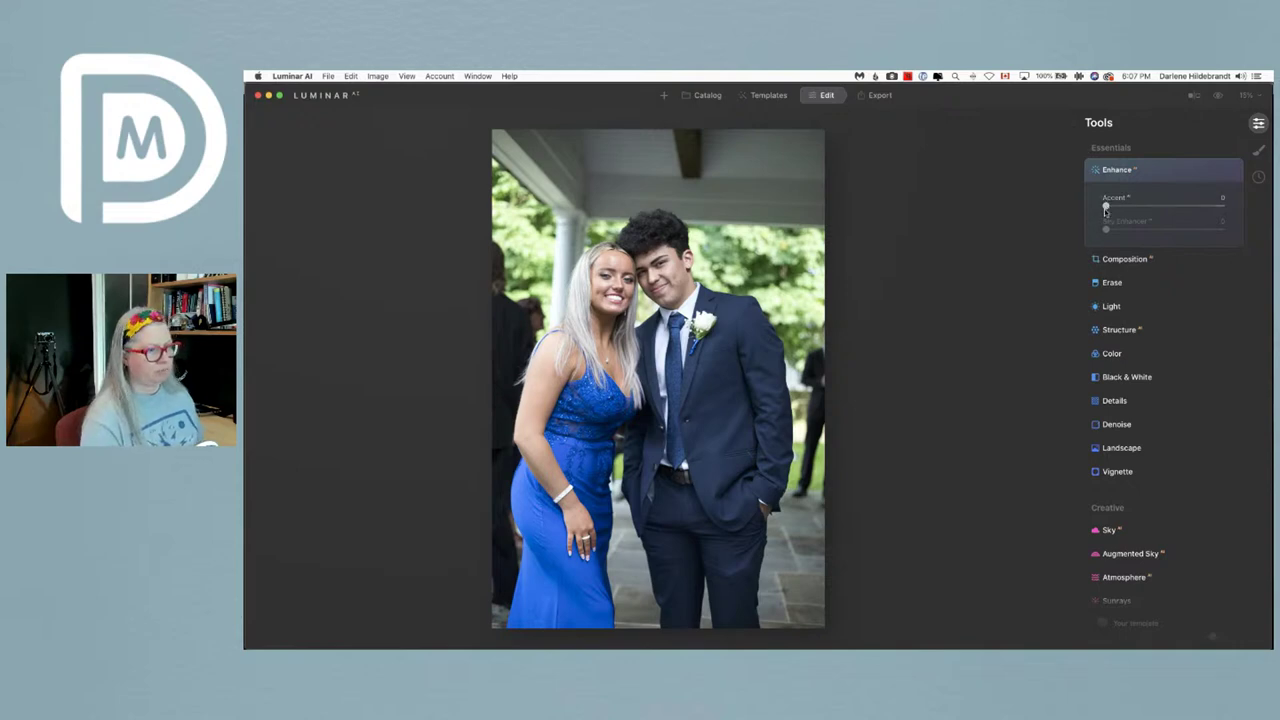
drag(1105, 207, 1227, 210)
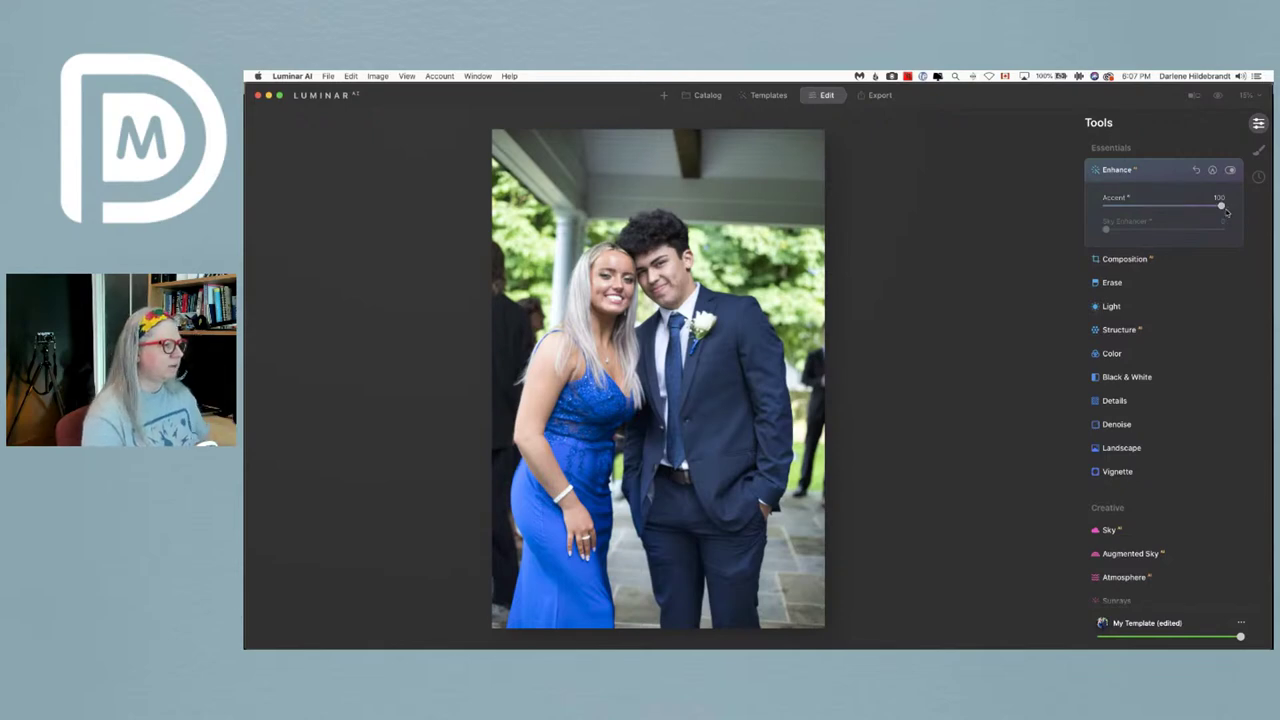
drag(1220, 207, 1100, 196)
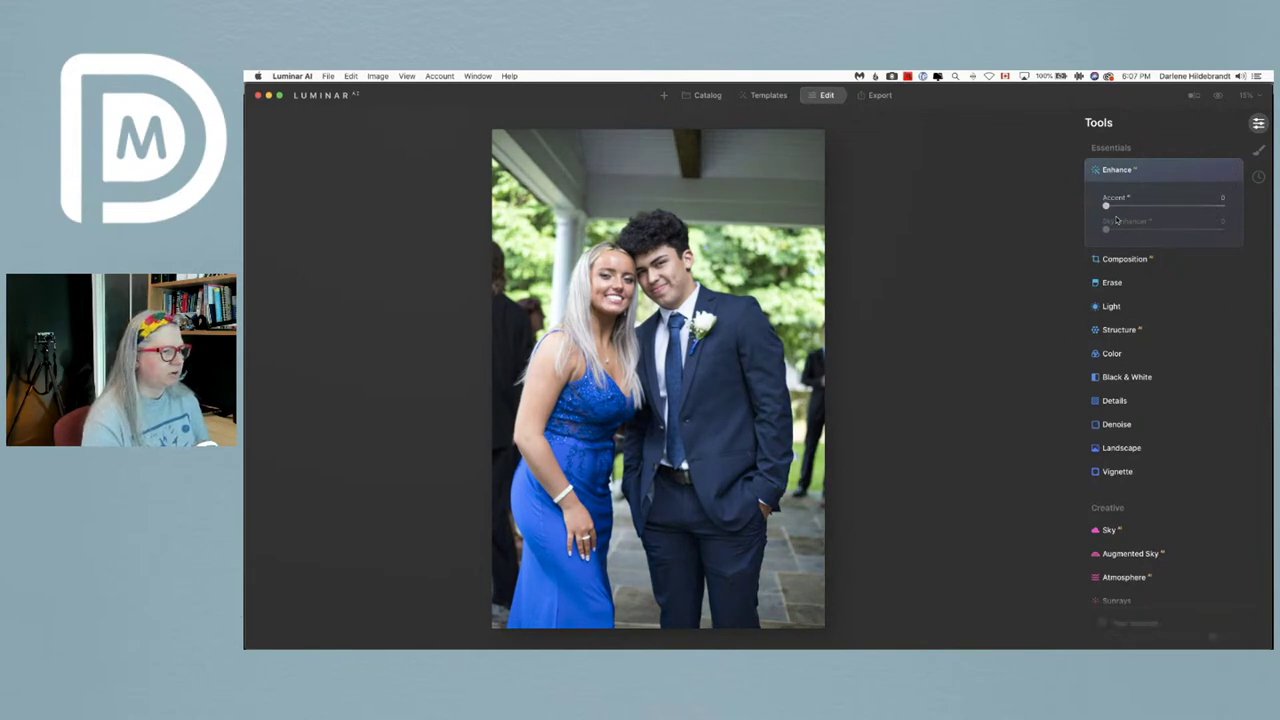
- Open the Light tool and expand its Curves and Blacks & Whites sections
click(1115, 308)
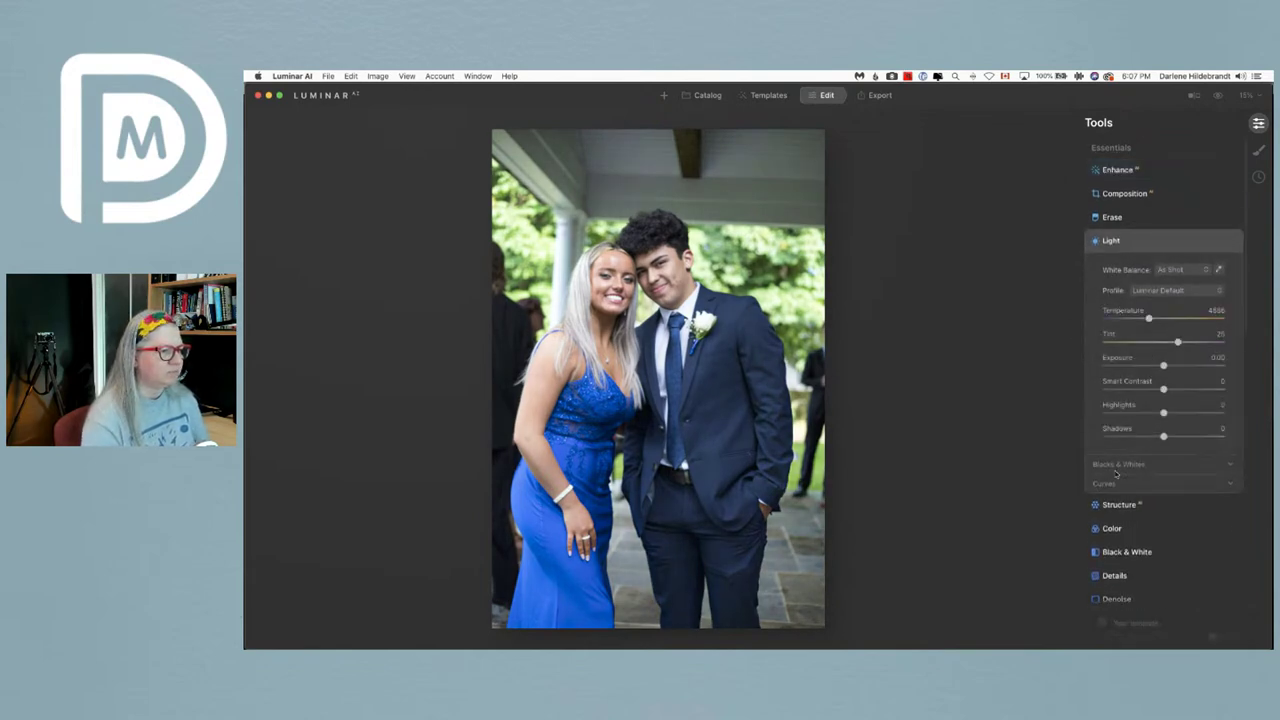
click(1113, 486)
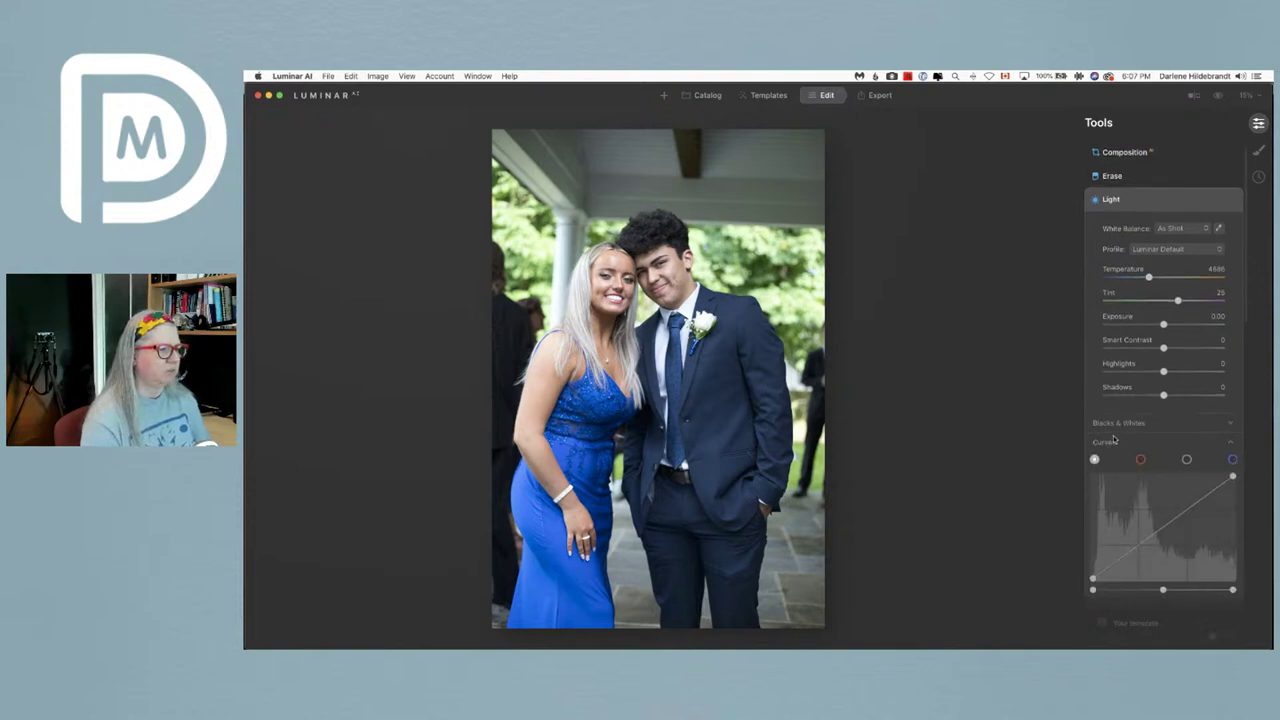
click(1115, 425)
scroll(1115, 435, up, 2)
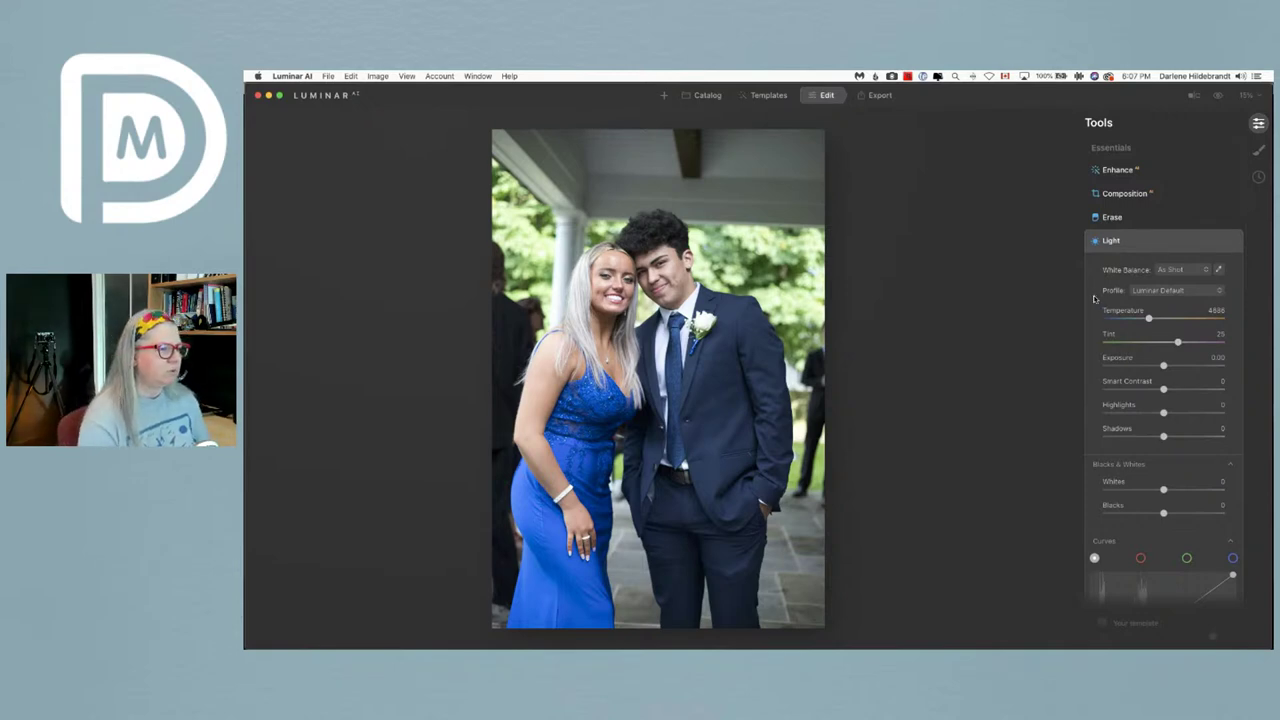
- Preview the Camera Landscape profile on the portrait and apply Camera Faithful as its profile
click(1178, 290)
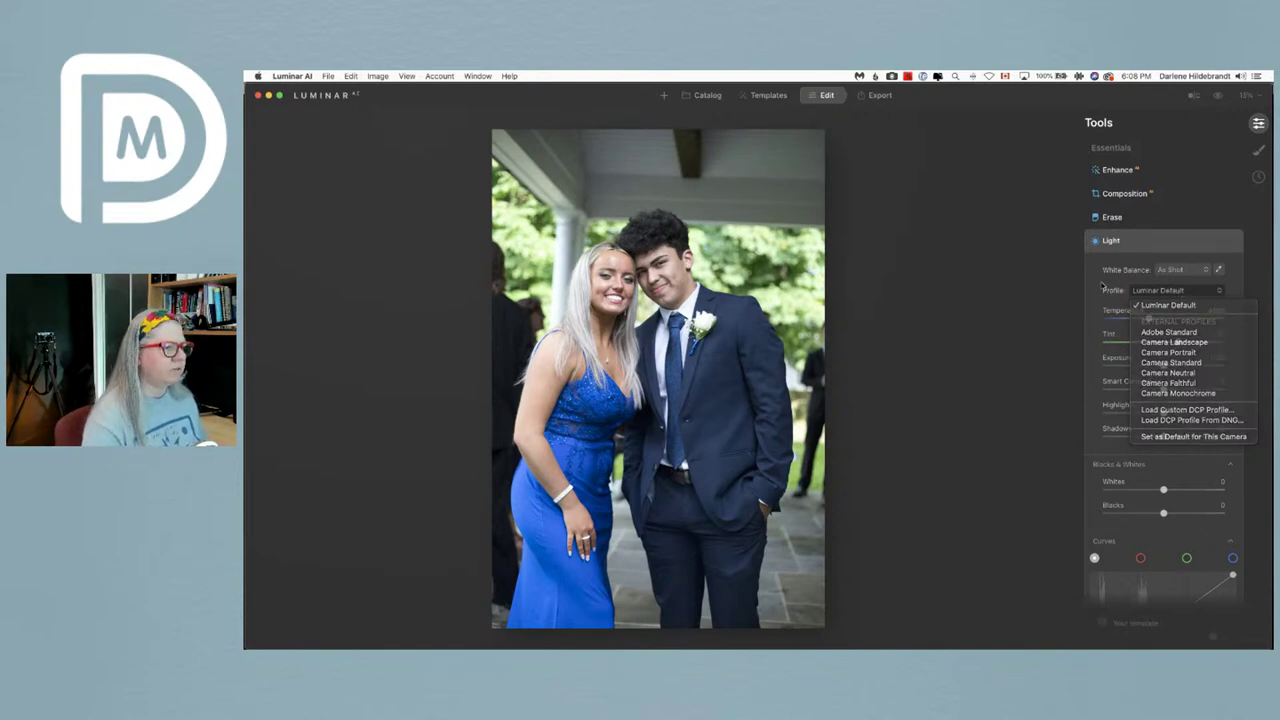
click(1145, 293)
click(1189, 291)
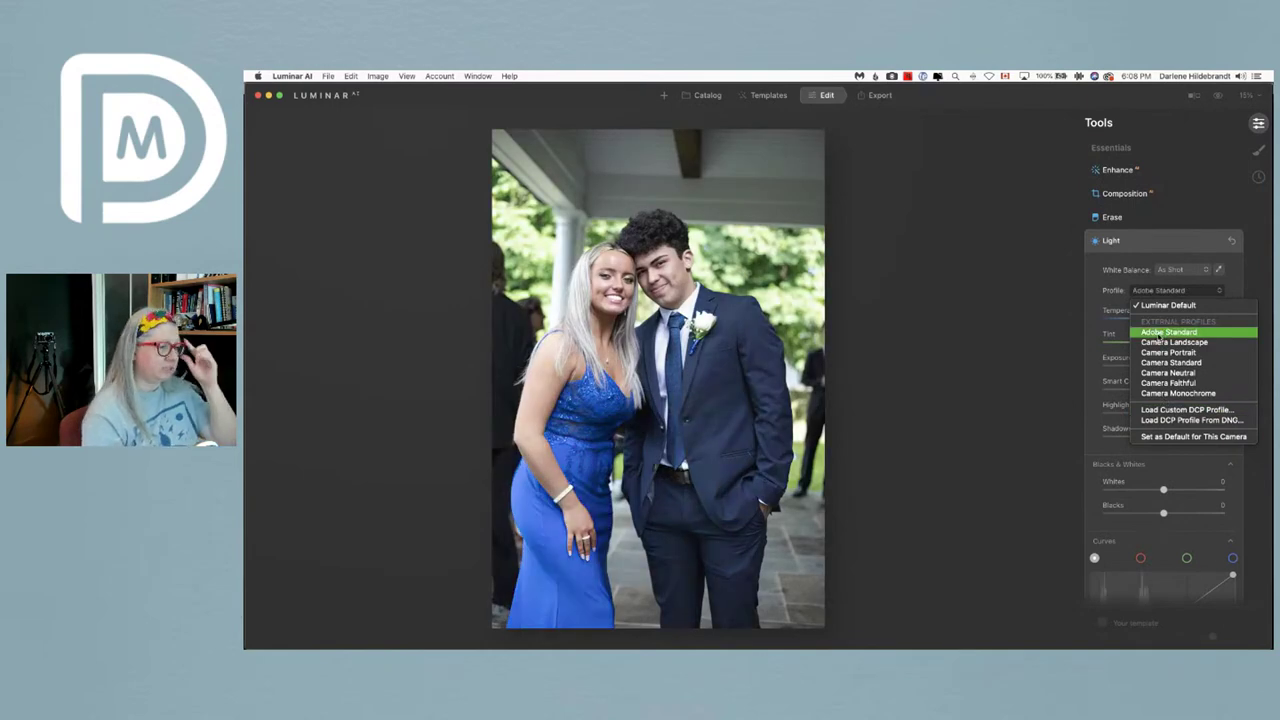
click(1160, 342)
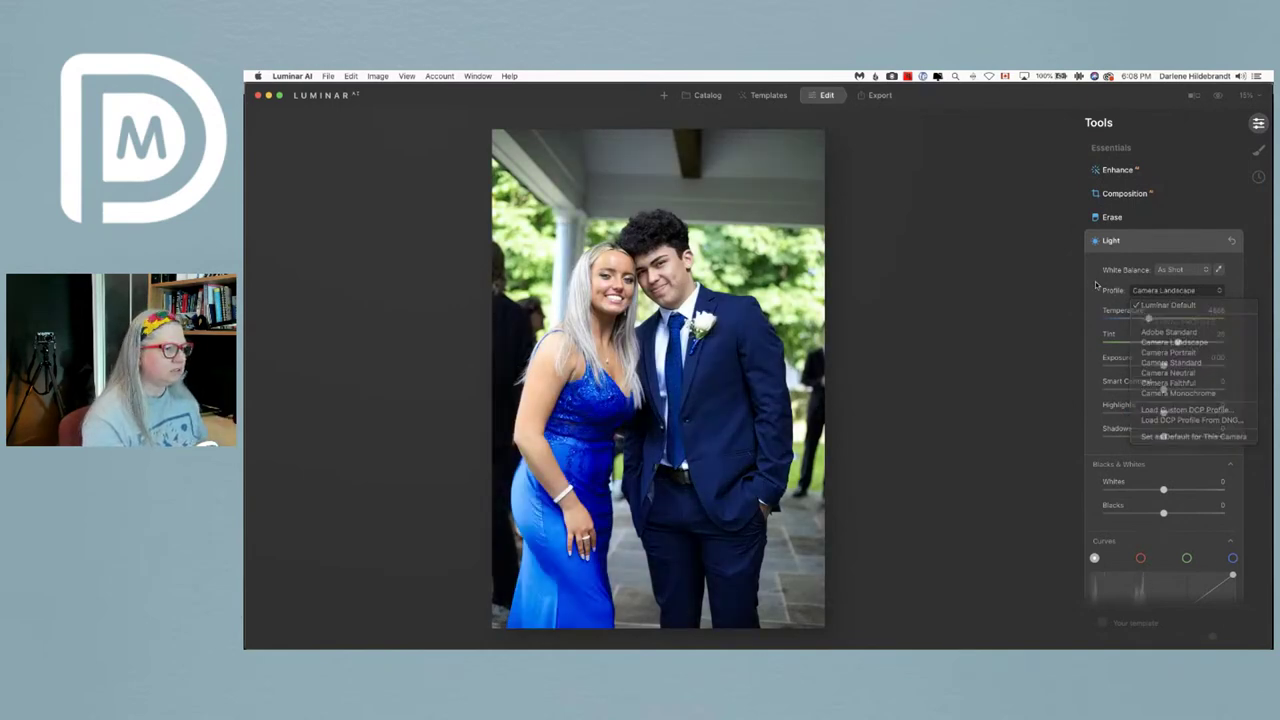
click(1187, 293)
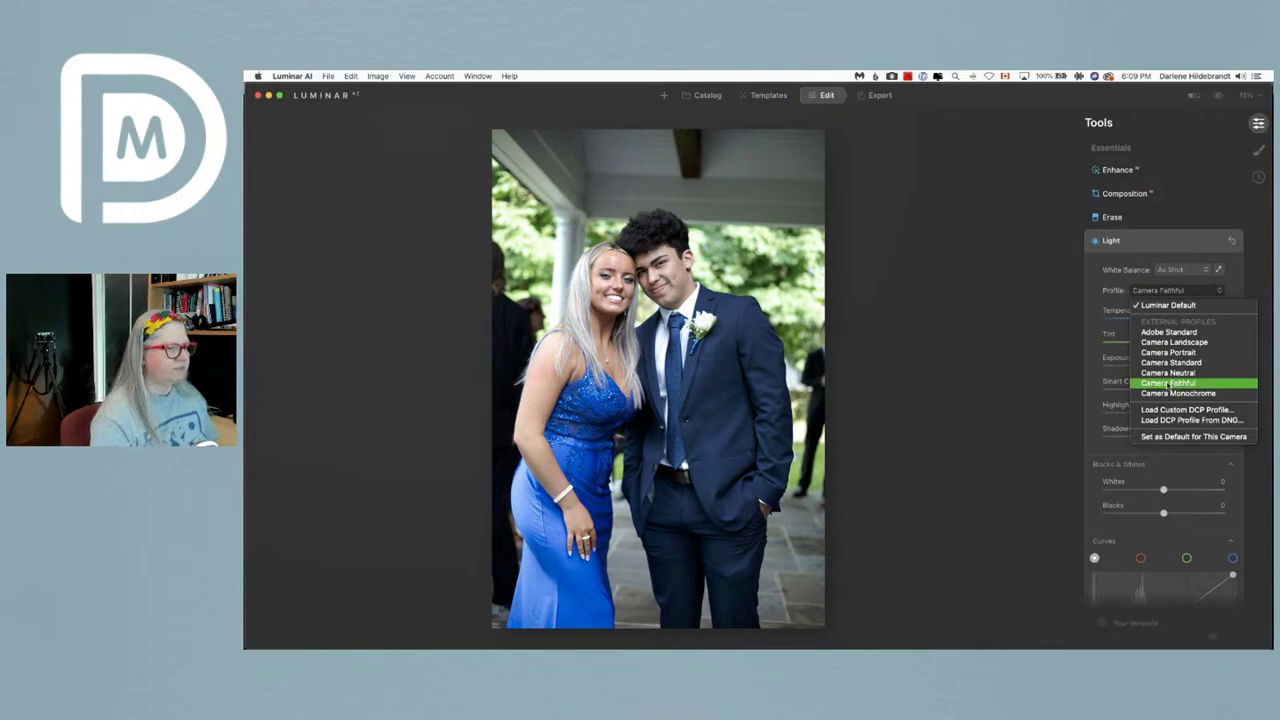
click(1167, 384)
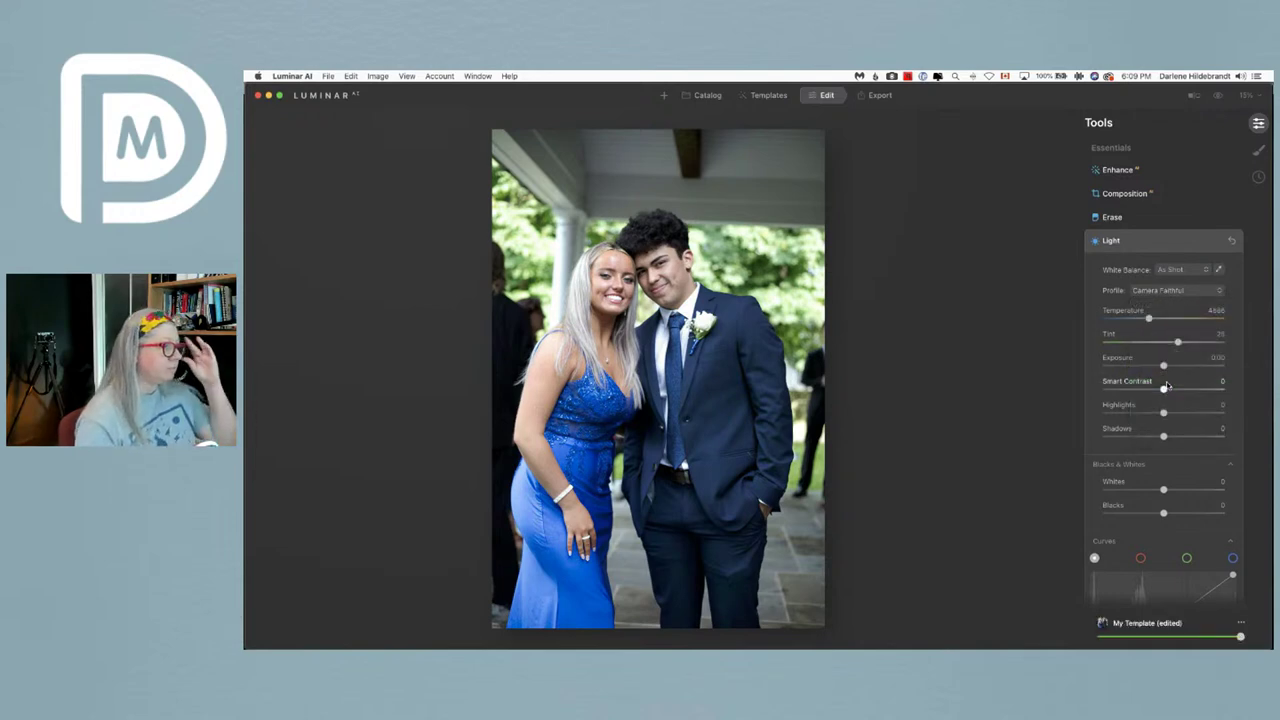
- Show the histogram beside the portrait
scroll(1167, 385, down, 1)
scroll(1166, 386, down, 1)
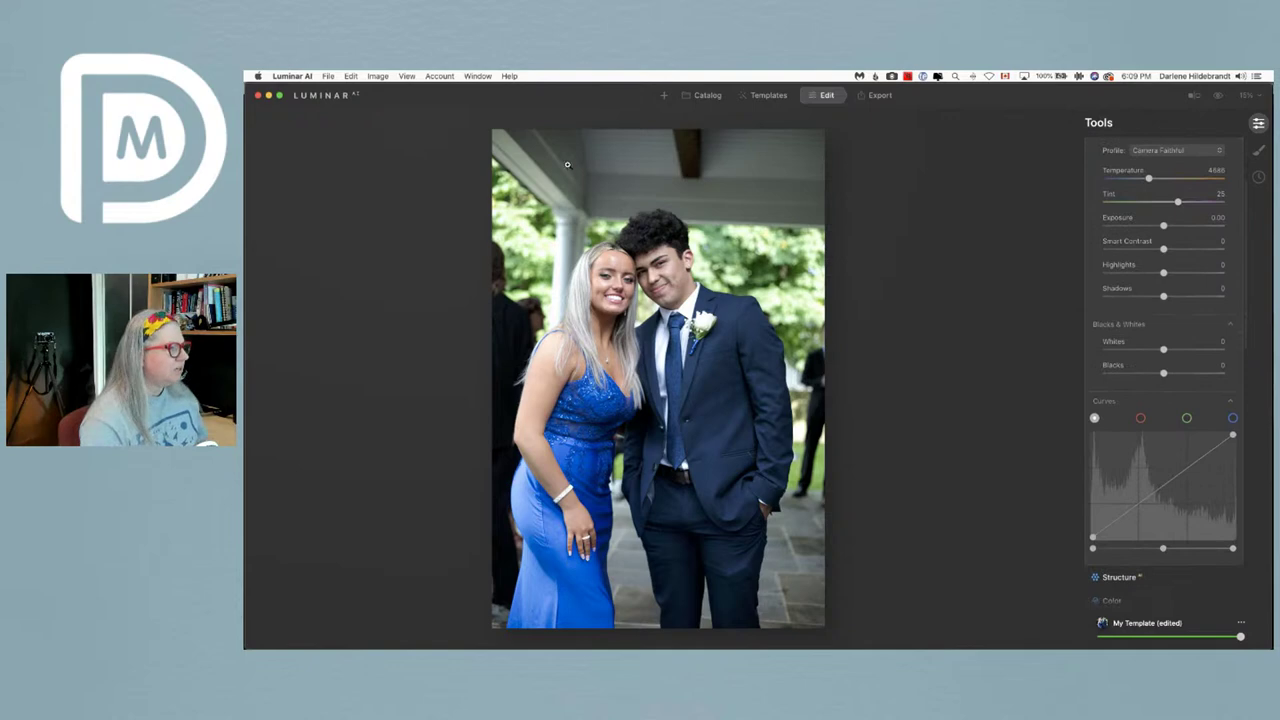
click(406, 75)
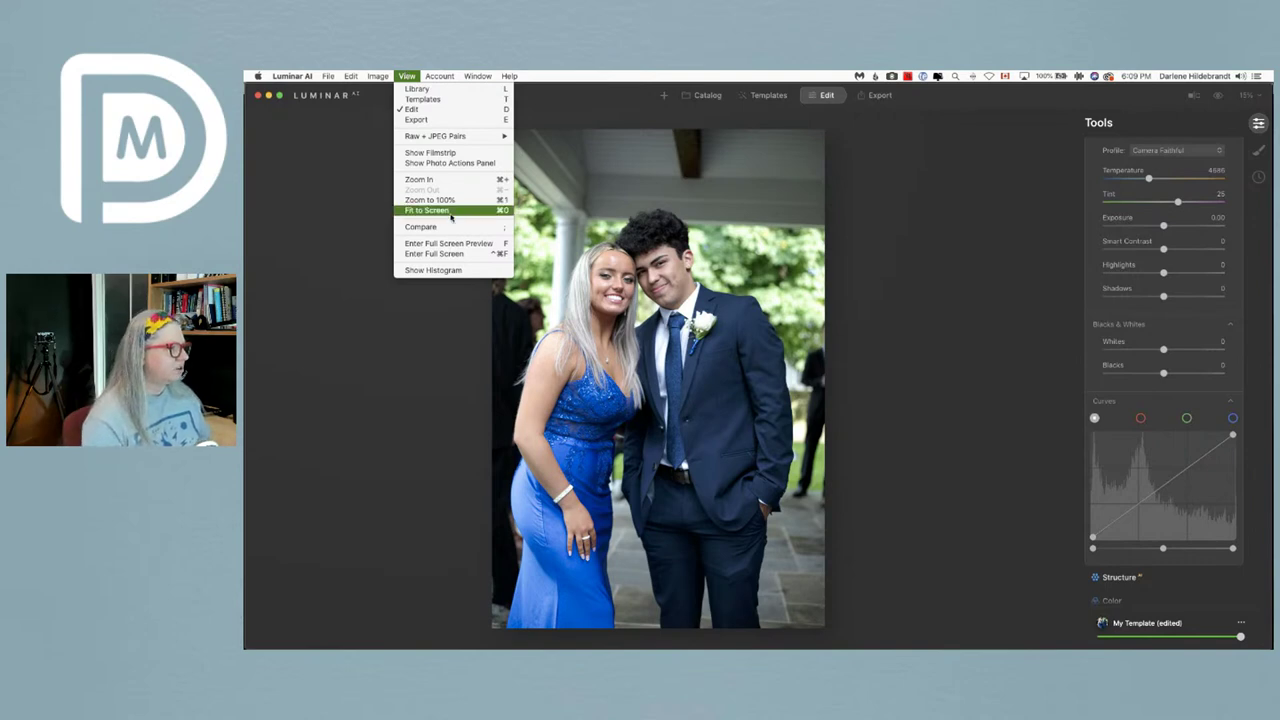
click(433, 270)
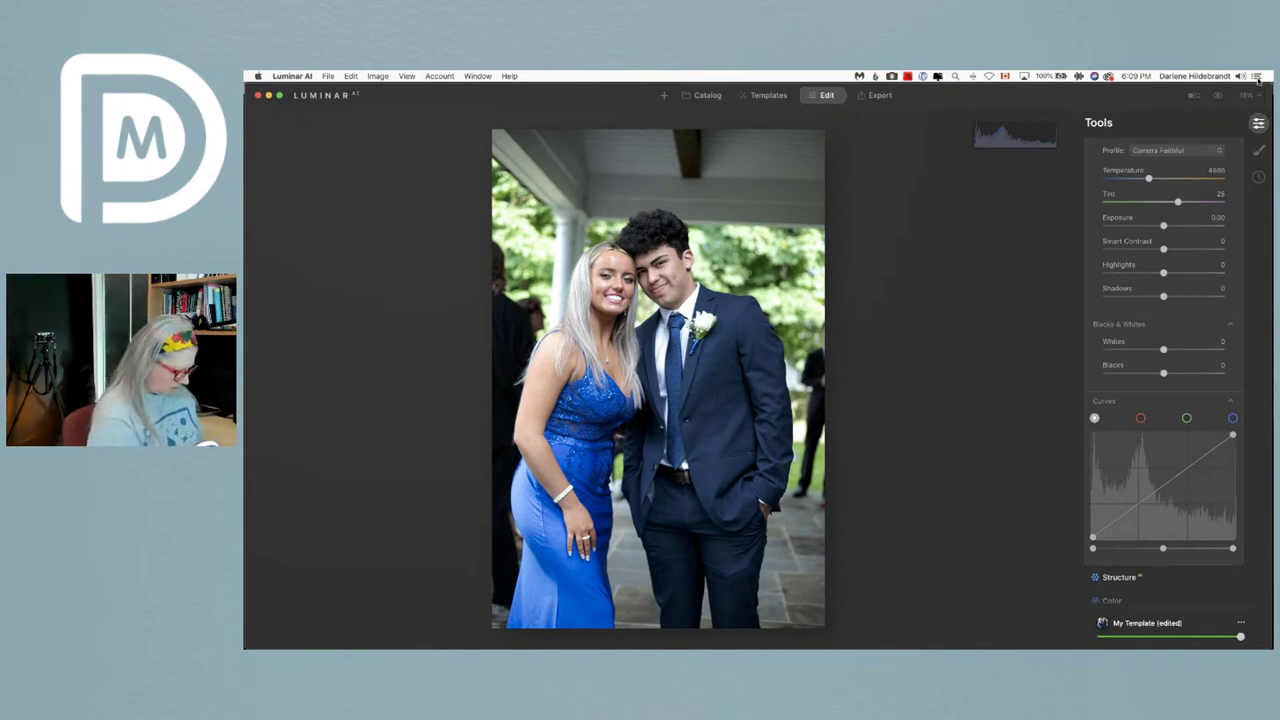
- Launch the pointer highlighting utility by searching for "cu" and turn on the ring around the pointer
key(super+space)
text(cu)
key(Return)
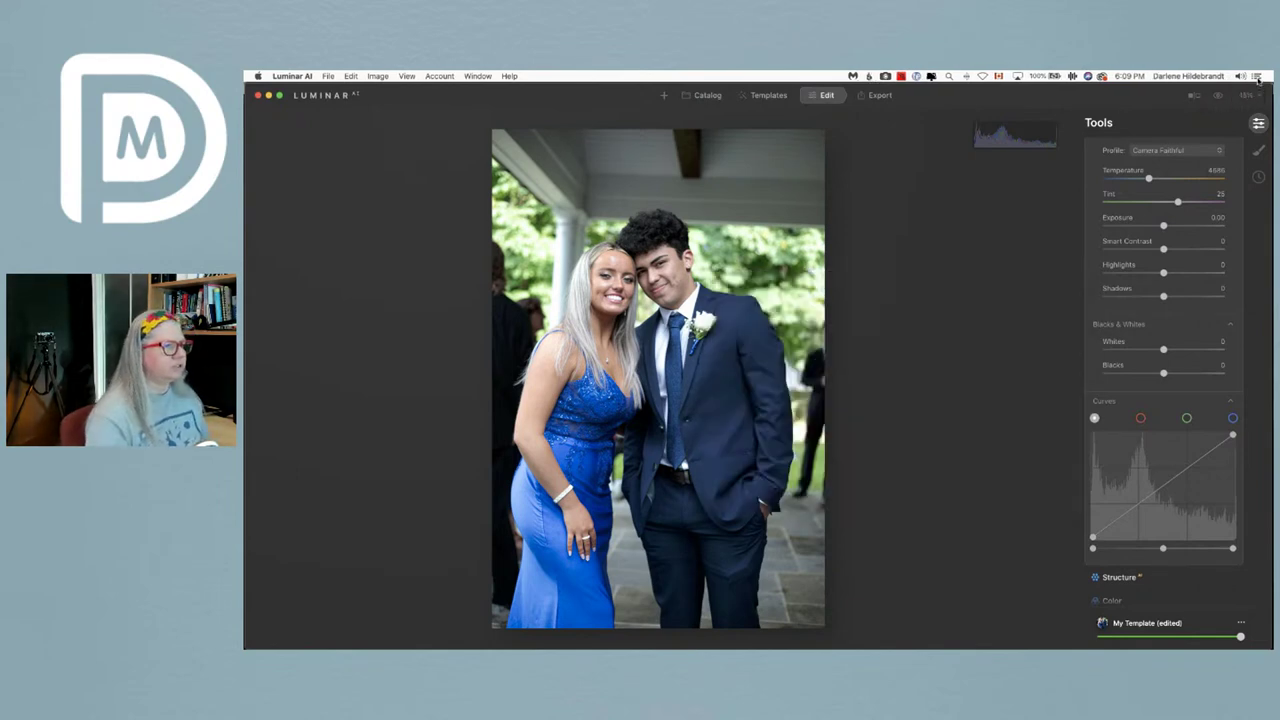
click(1230, 77)
click(1220, 104)
click(970, 272)
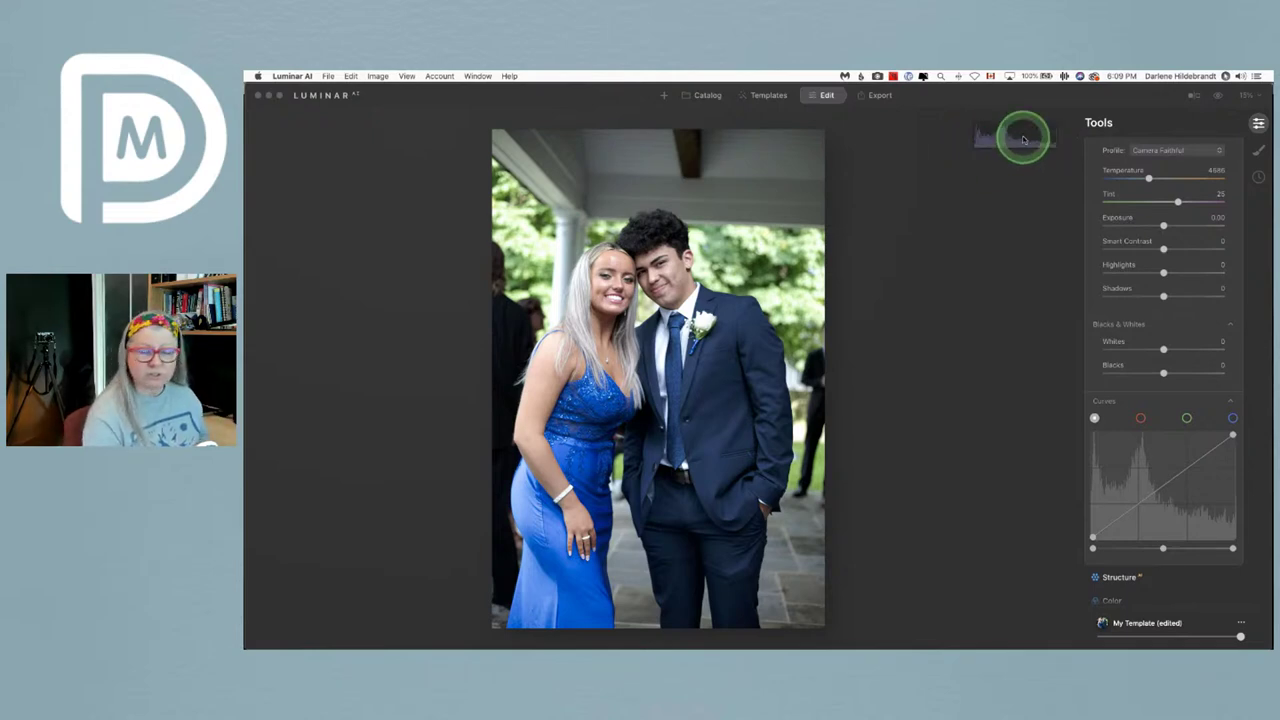
click(1106, 401)
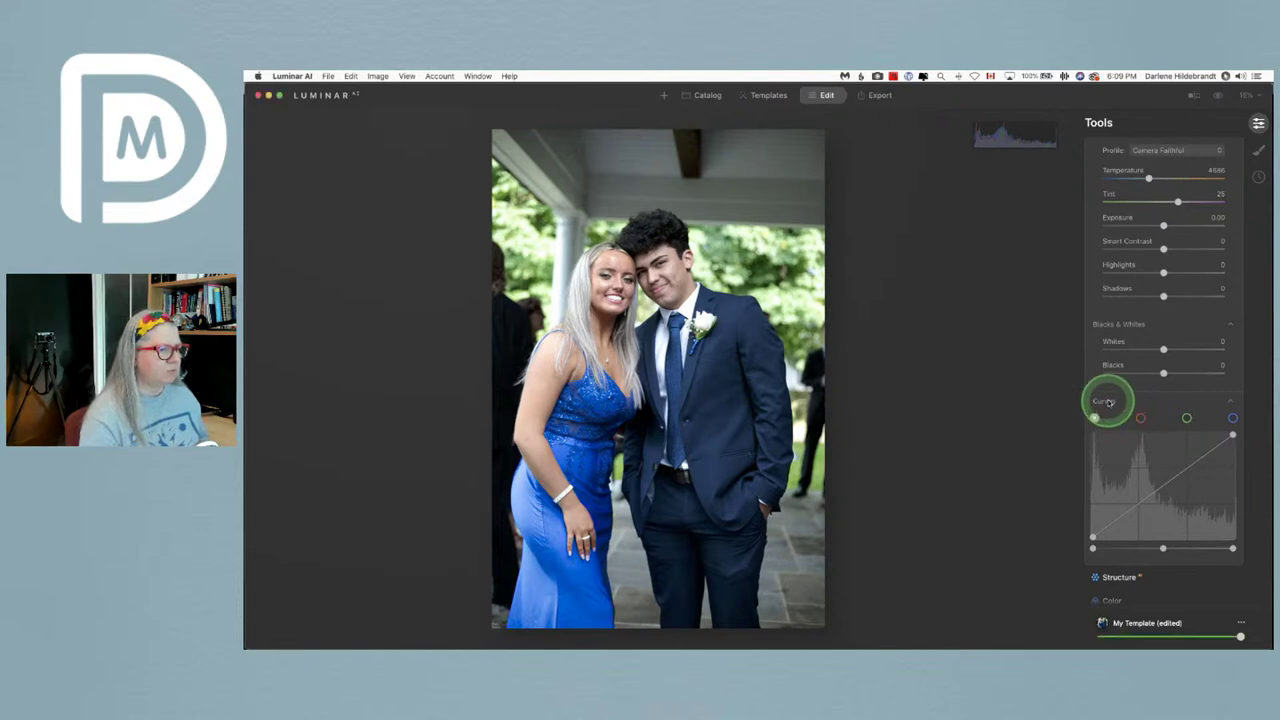
scroll(1106, 401, up, 5)
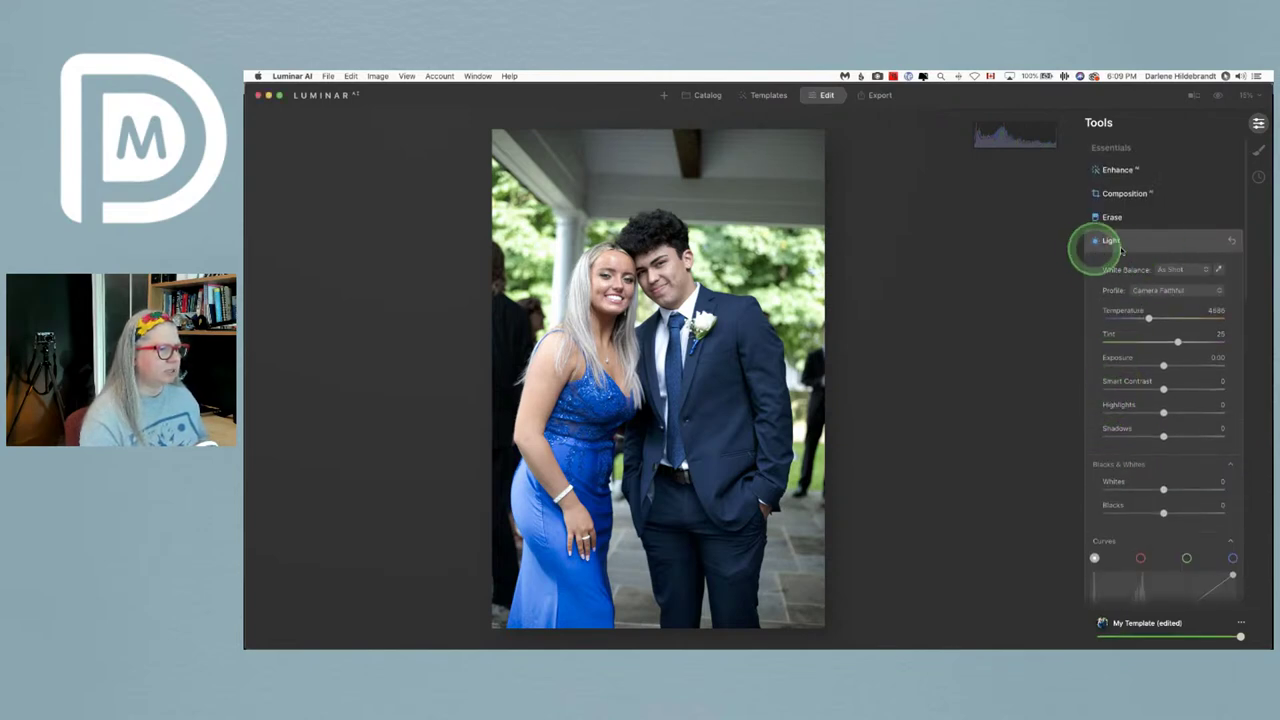
- Look through the Blacks & Whites and Curves sections of the Light tool
scroll(1136, 323, down, 6)
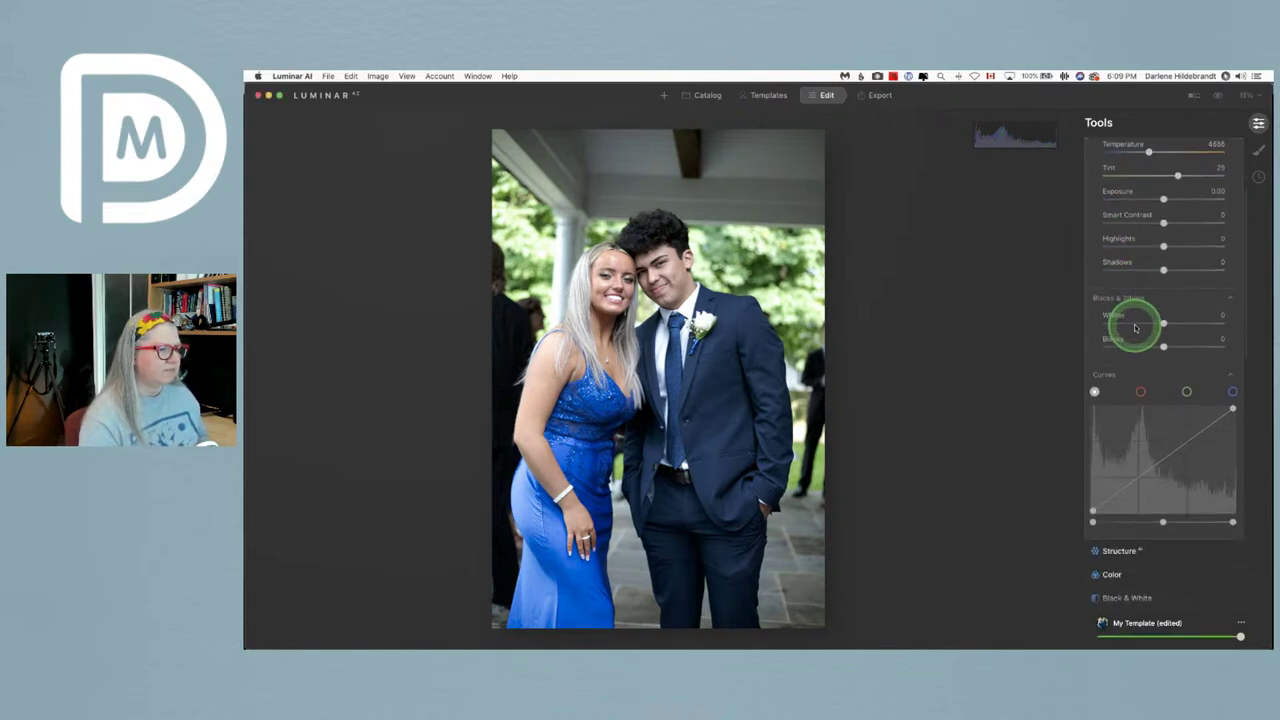
click(1229, 371)
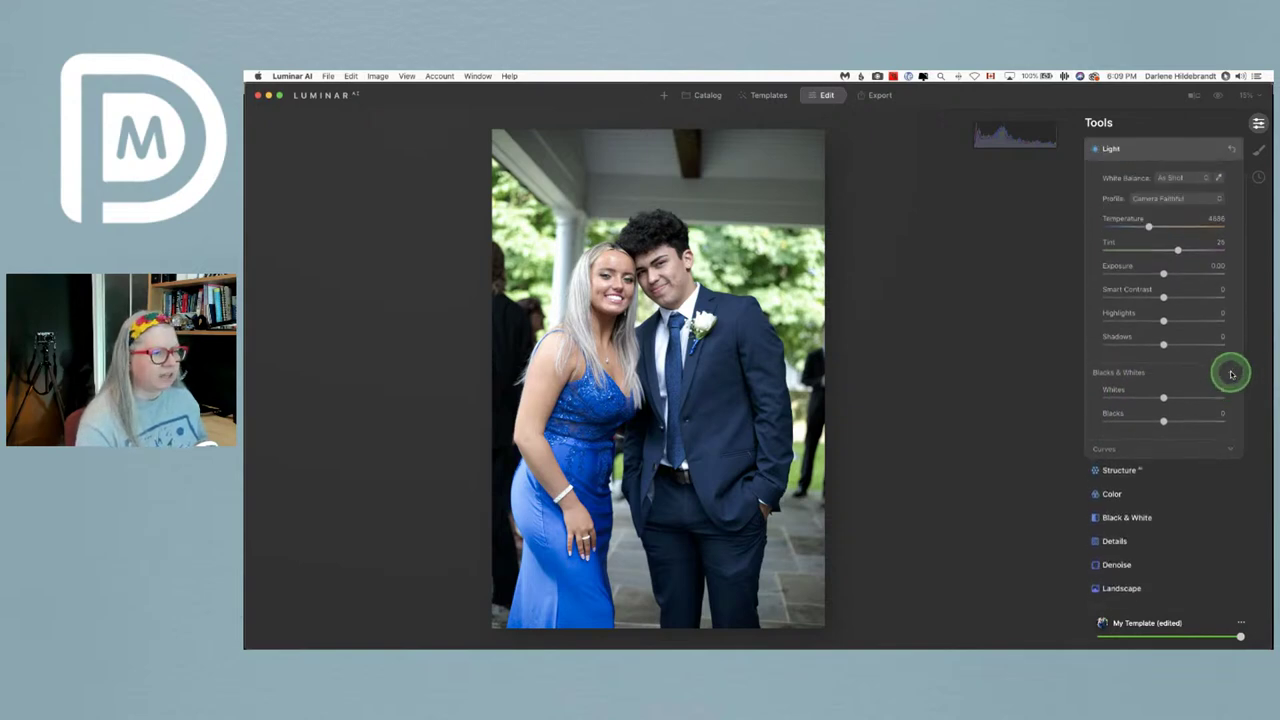
click(1231, 376)
click(1231, 376)
scroll(1231, 376, down, 3)
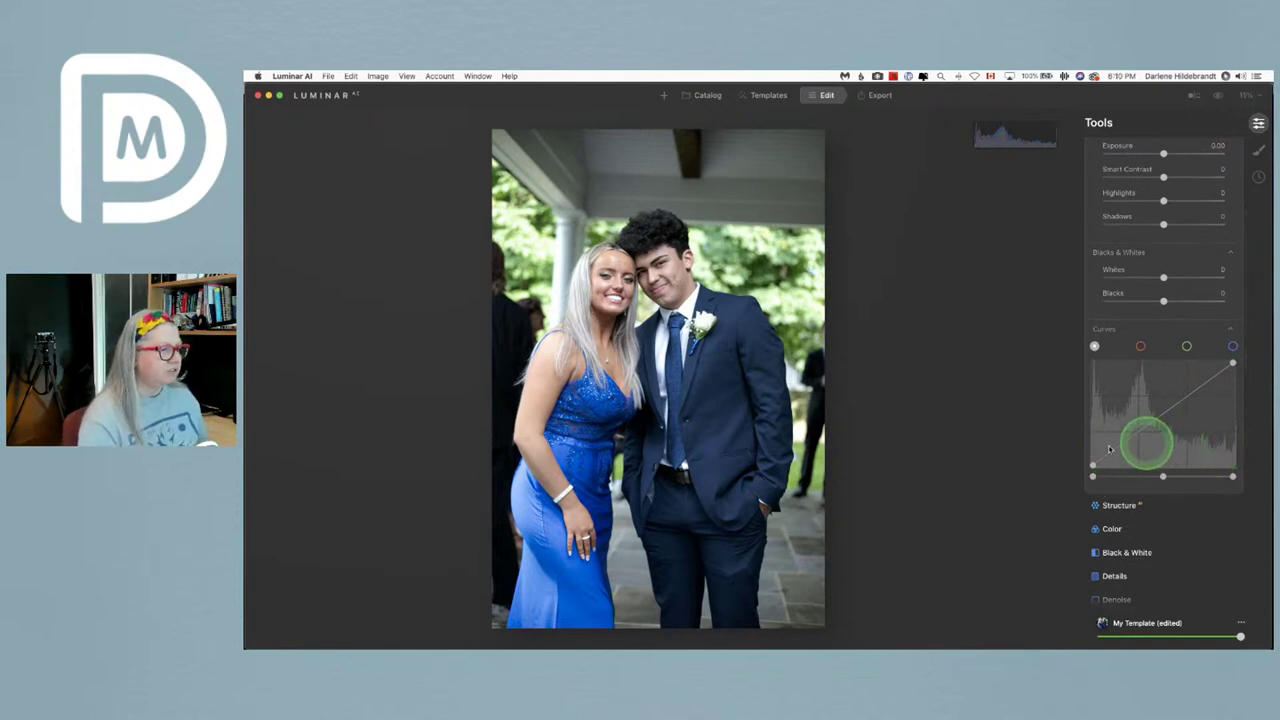
scroll(1186, 459, up, 2)
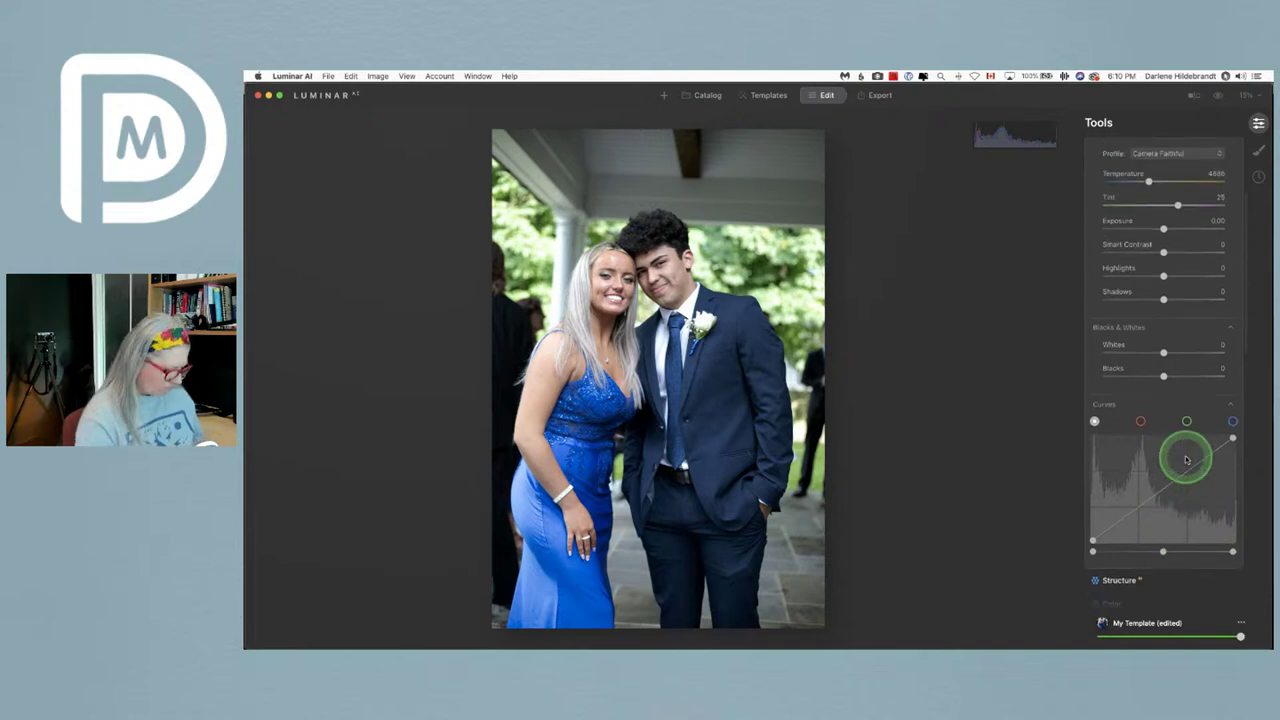
- Show the highlight and shadow clipping warnings over the portrait
key(j)
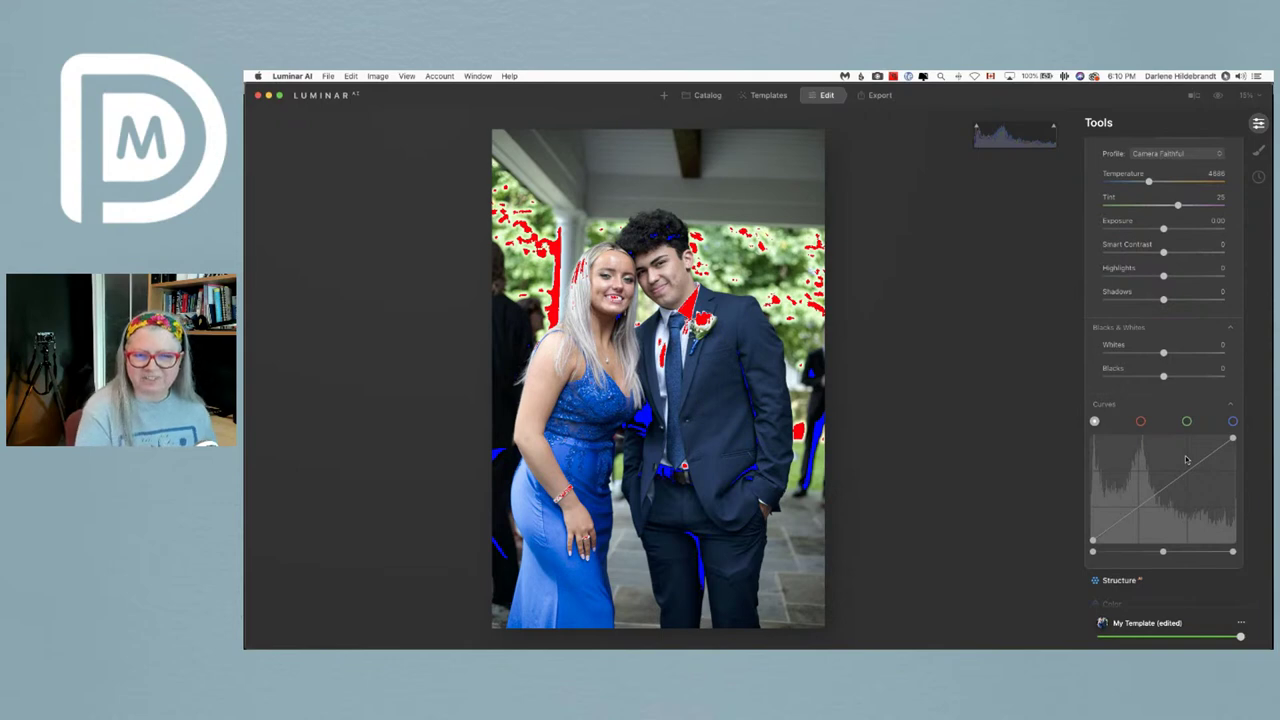
drag(1186, 459, 980, 433)
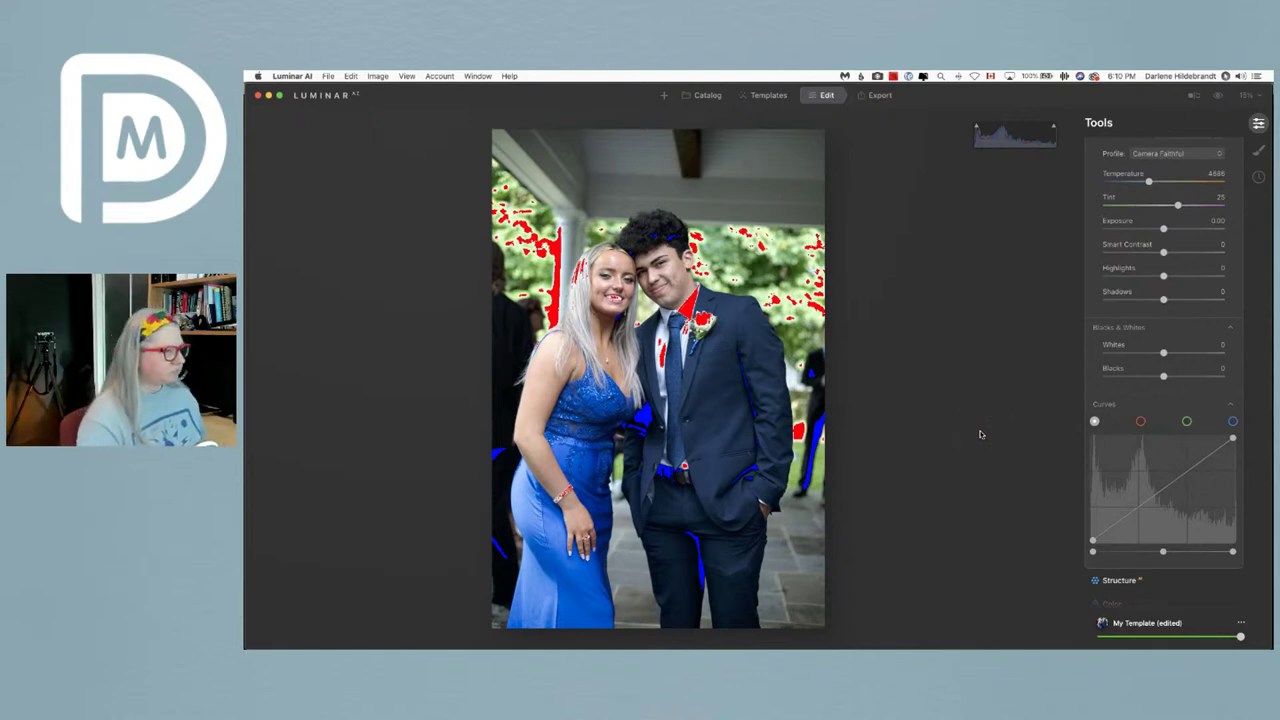
drag(980, 433, 985, 432)
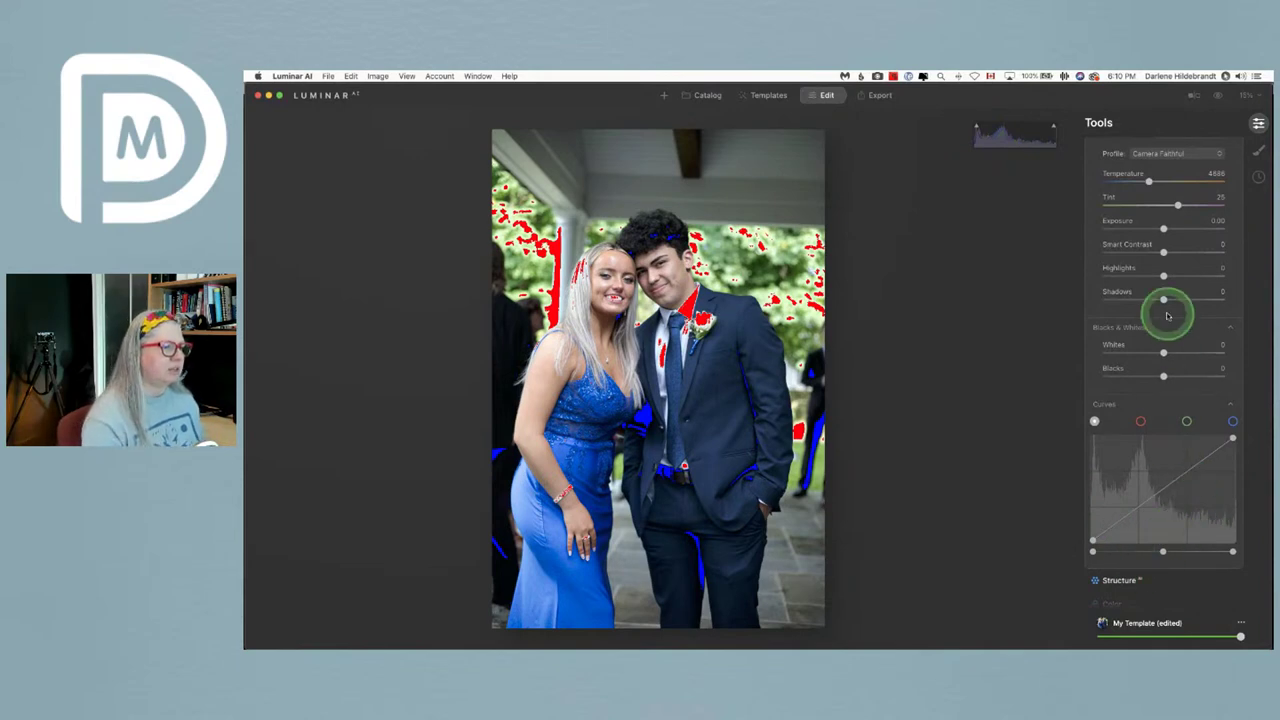
- Lower Highlights to -100 and hide the clipping warnings
drag(1163, 277, 1063, 274)
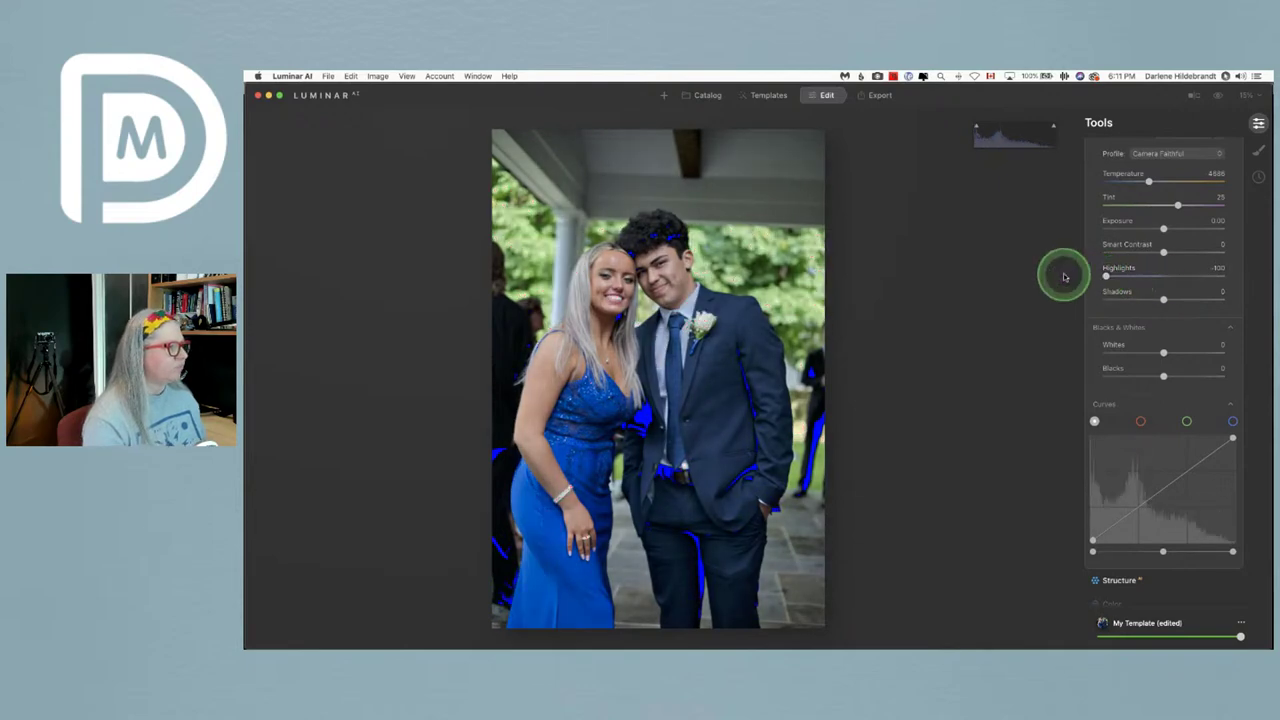
drag(745, 310, 809, 194)
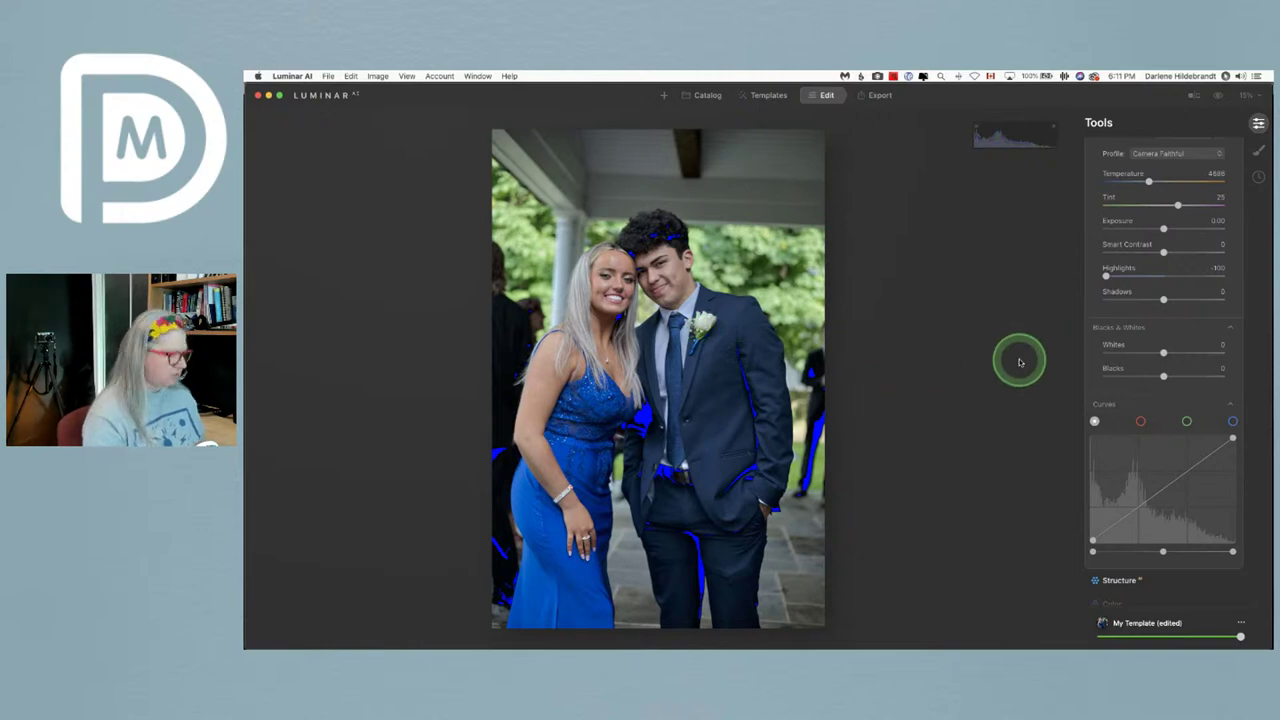
click(1118, 370)
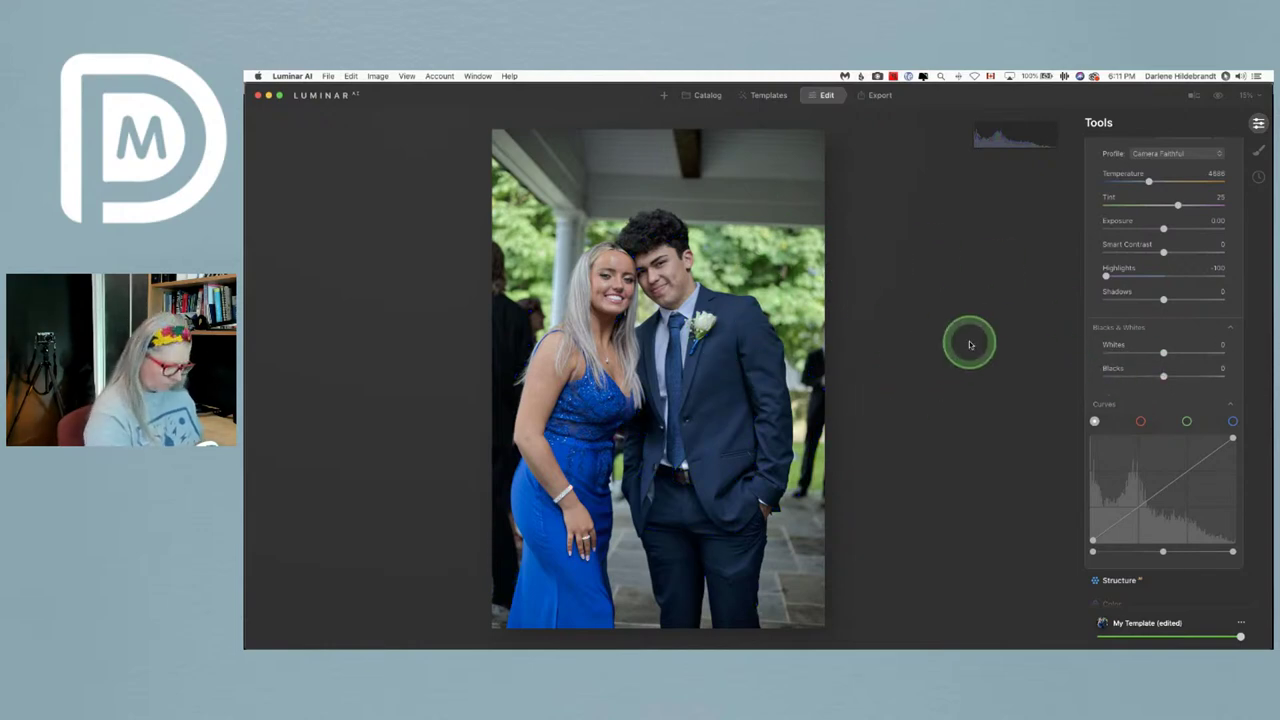
- Compare the portrait before and after the Highlights adjustment several times
key(backslash)
key(backslash)
key(backslash)
key(backslash)
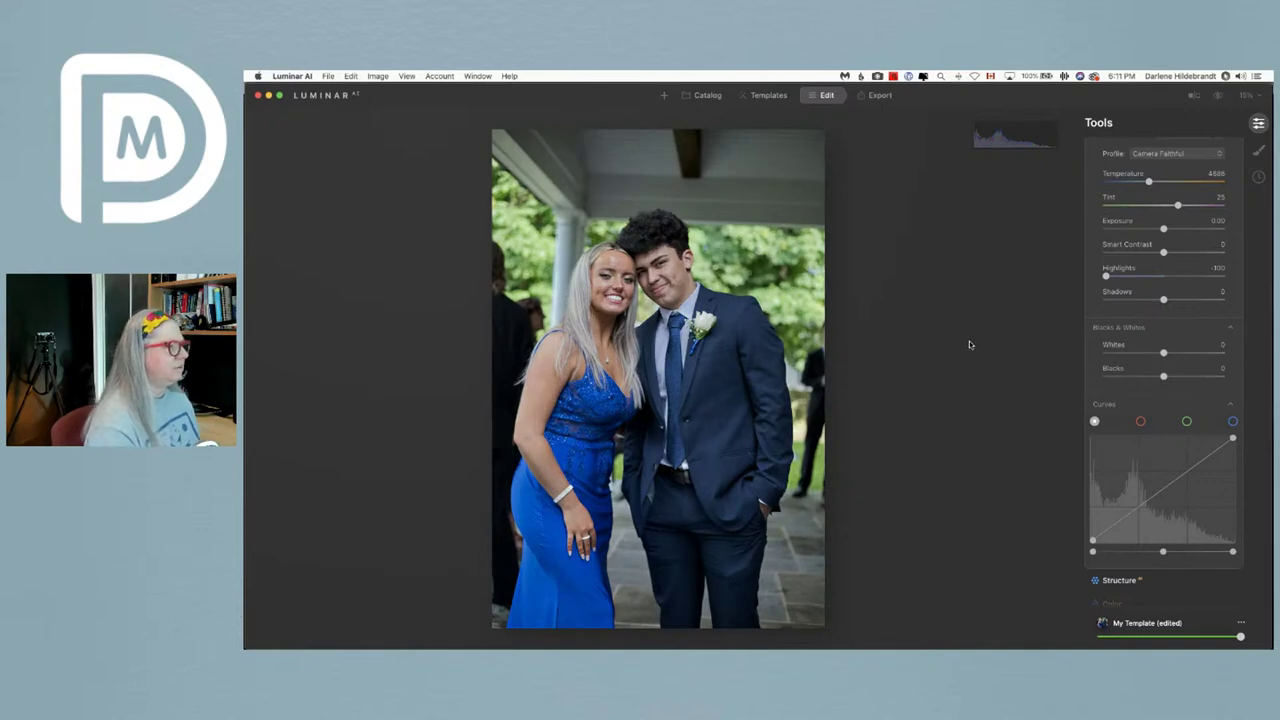
key(backslash)
key(backslash)
key(backslash)
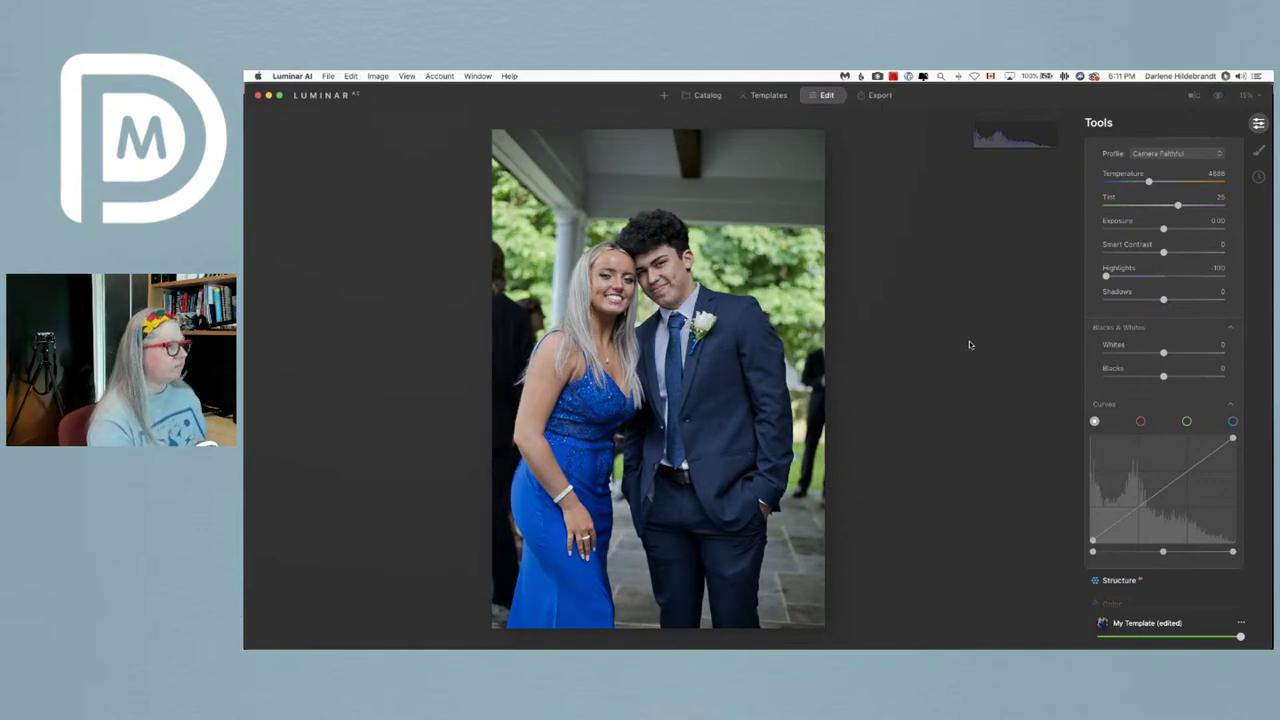
key(backslash)
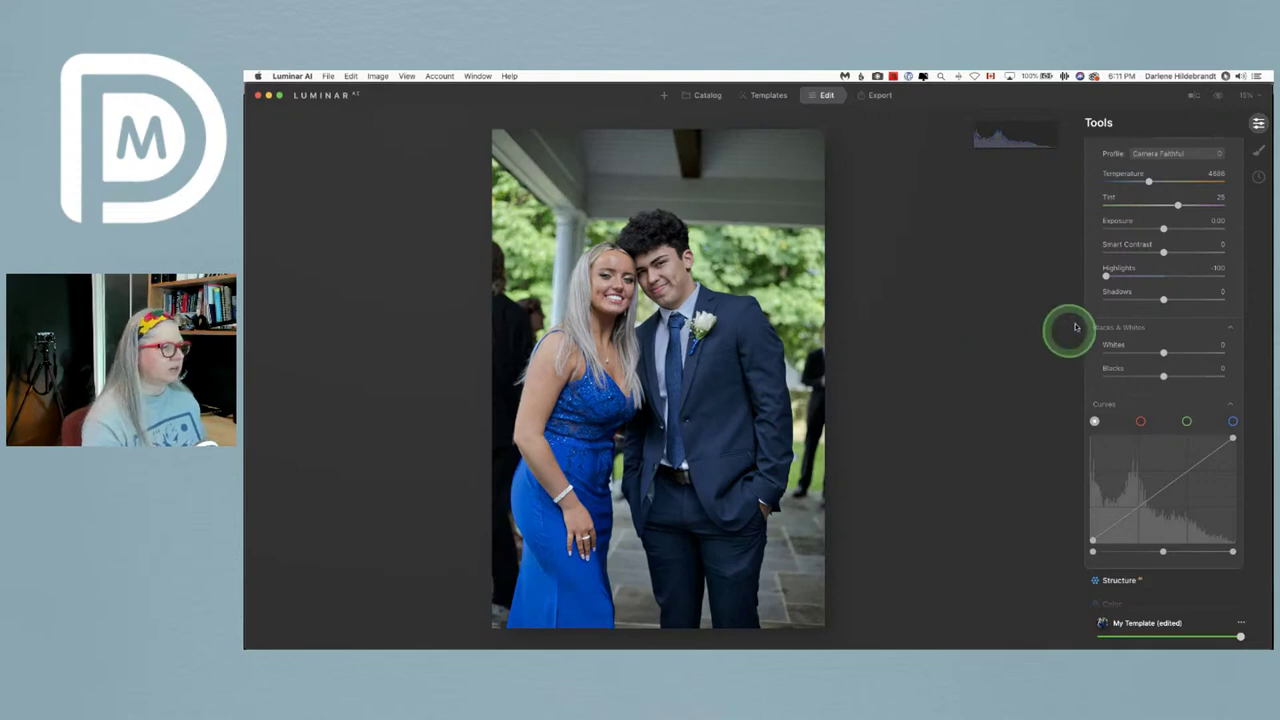
- Ease Highlights back to -76 while checking the faces at 100% zoom with the clipping warnings shown
drag(1111, 274, 1116, 277)
key(j)
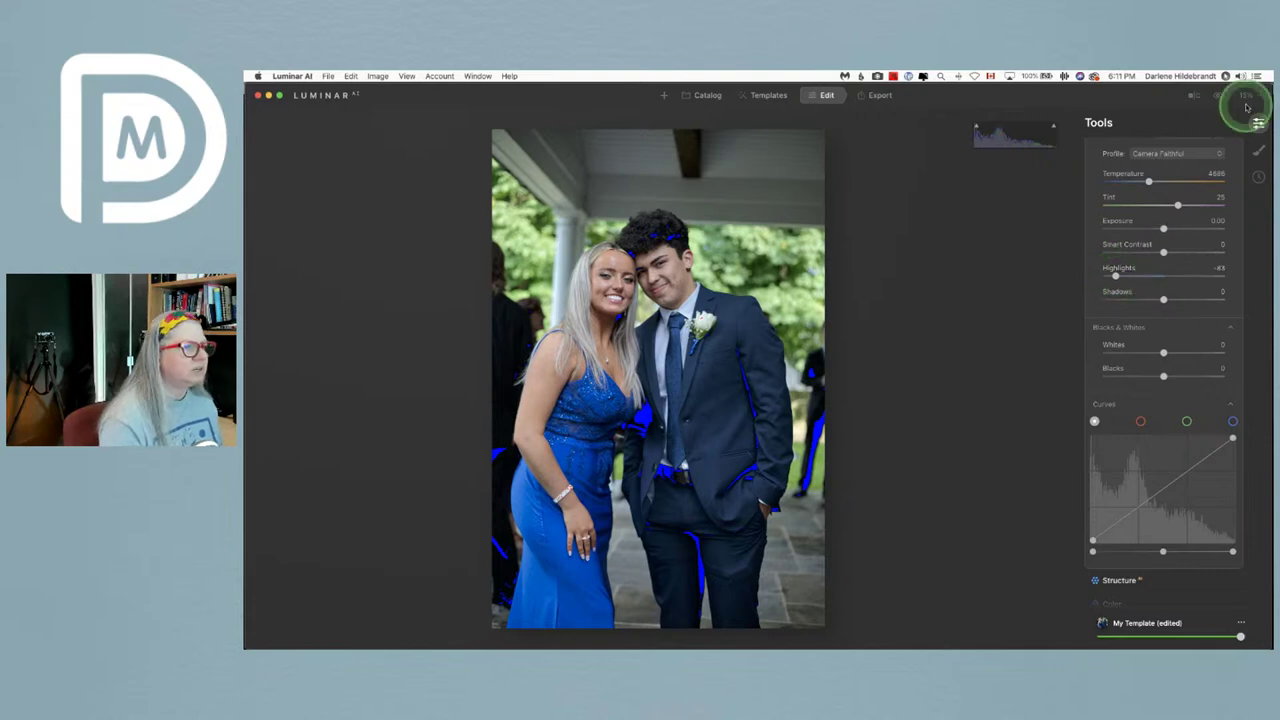
click(639, 336)
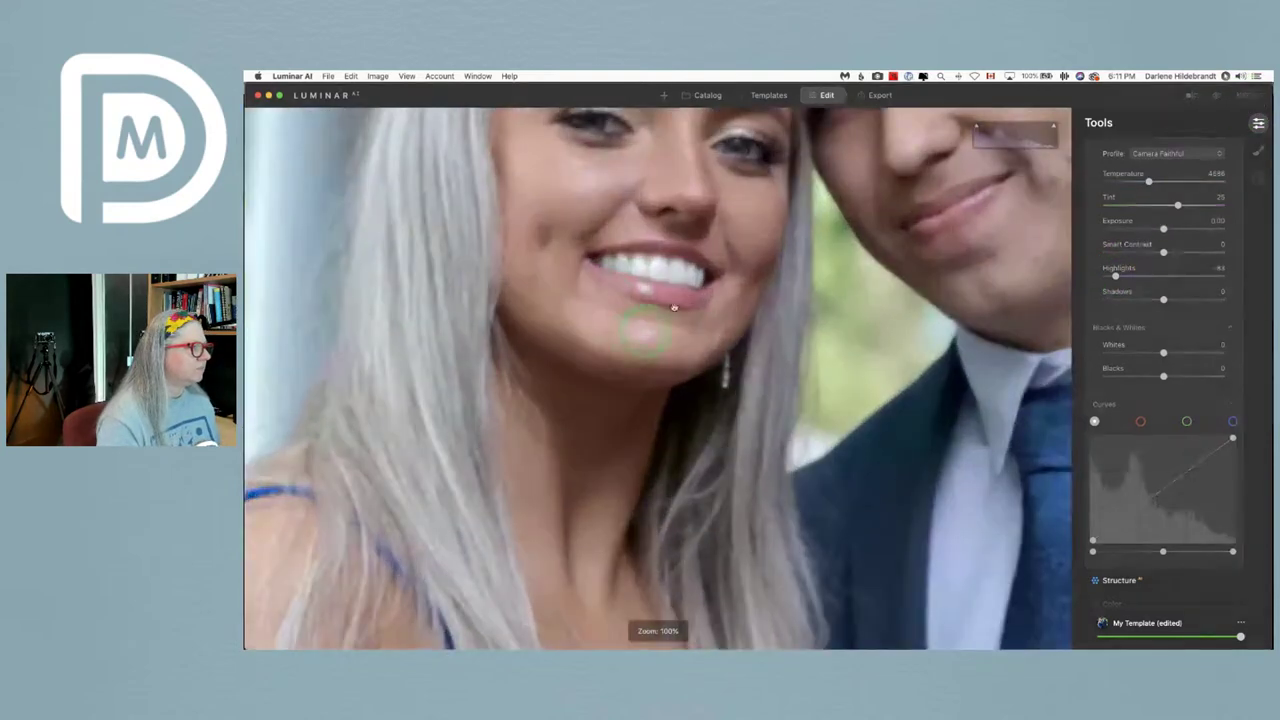
drag(639, 336, 700, 428)
drag(1116, 277, 1119, 276)
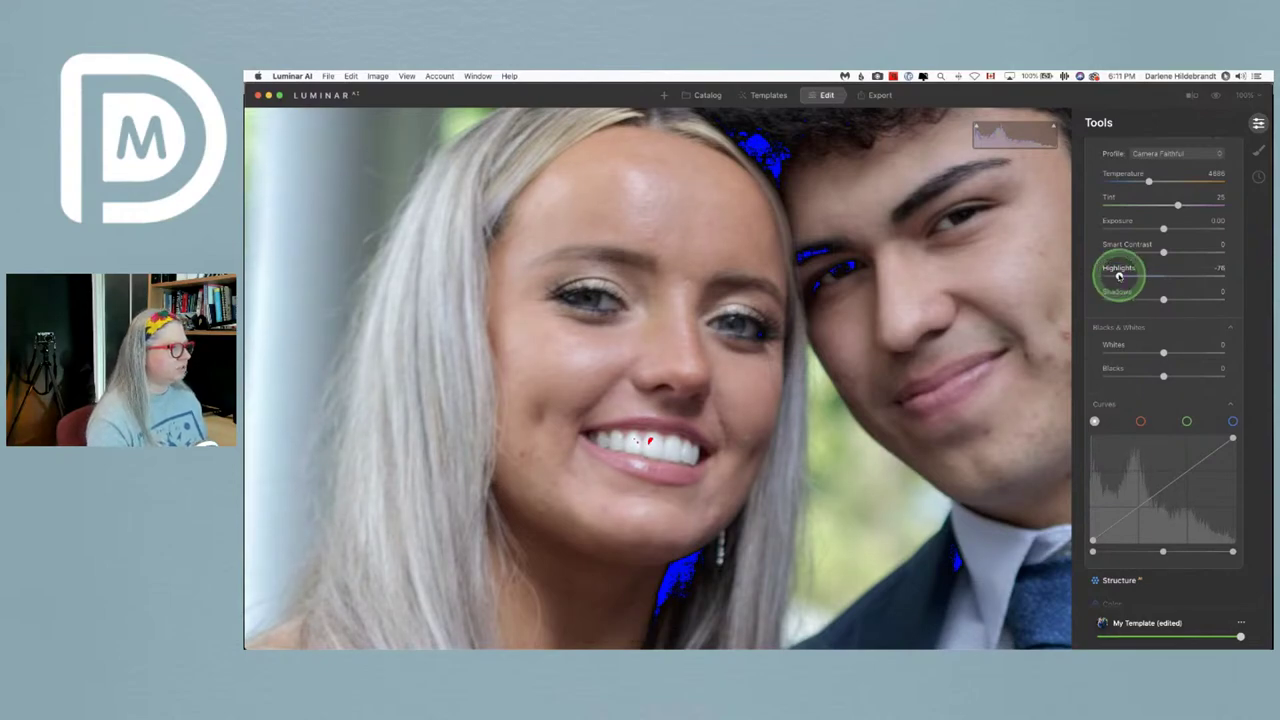
click(856, 306)
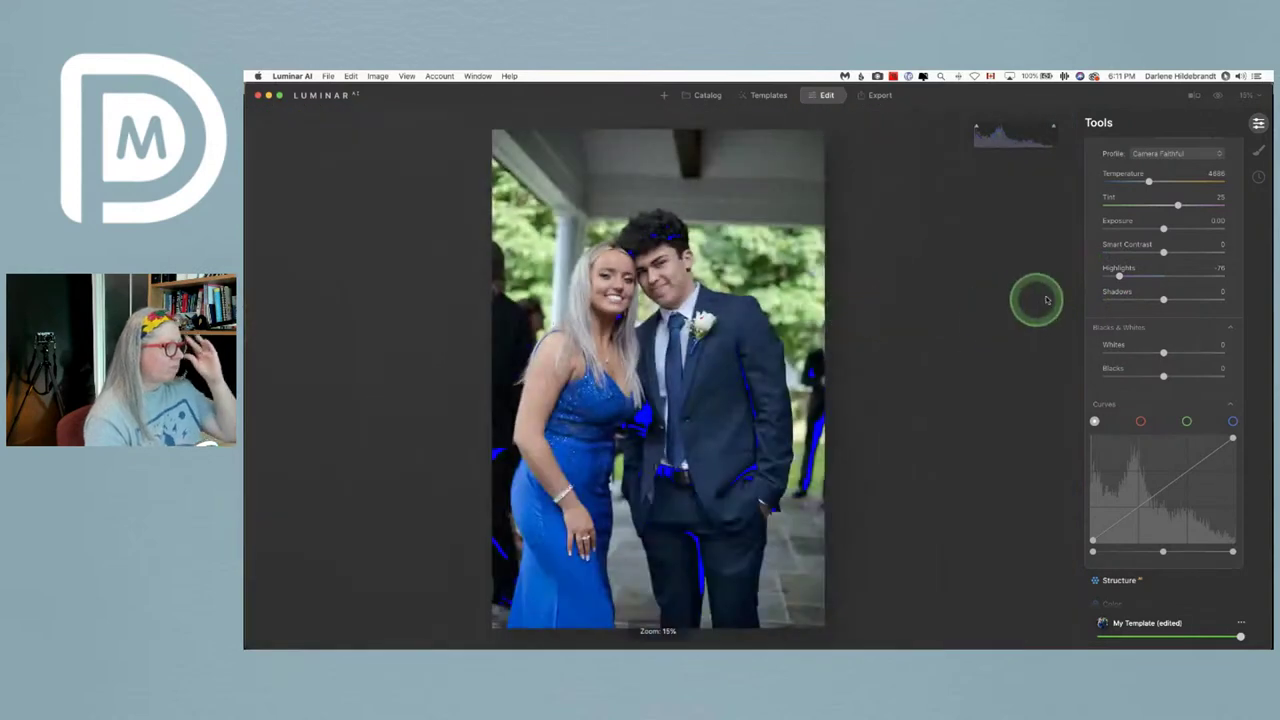
click(1087, 313)
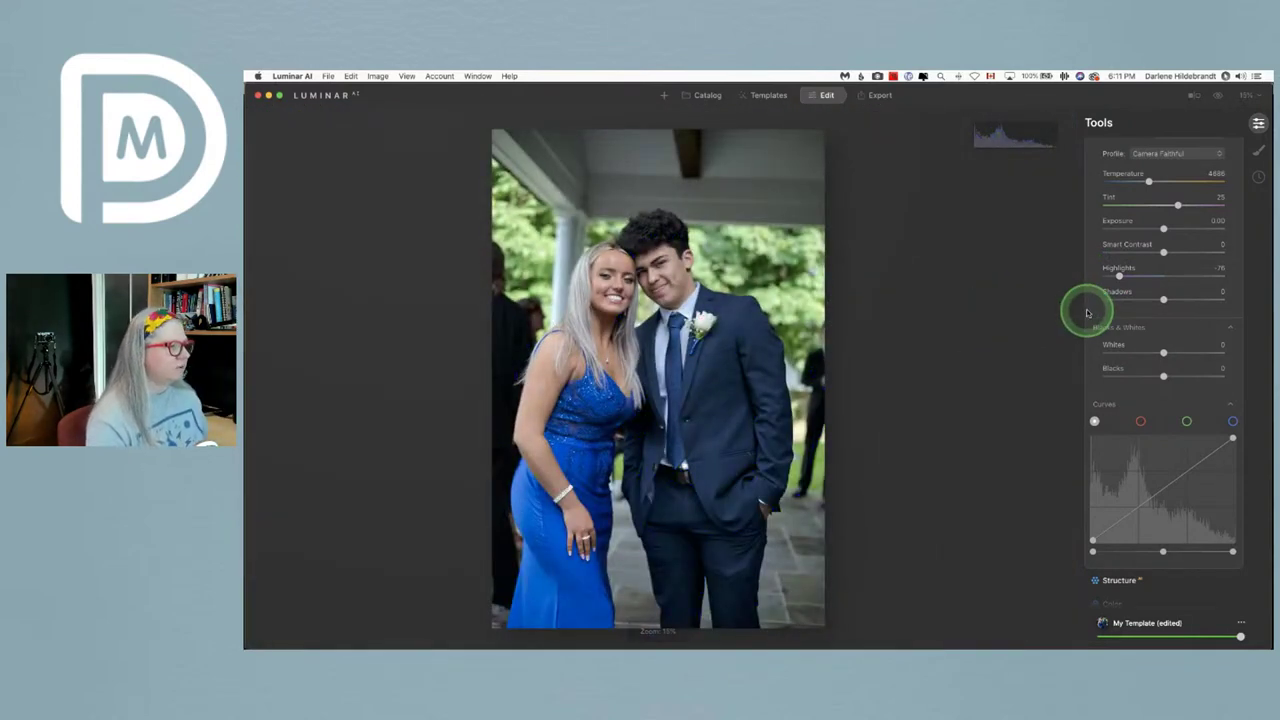
- Close the Light tool and open the Composition tool
click(1143, 371)
scroll(1144, 373, up, 2)
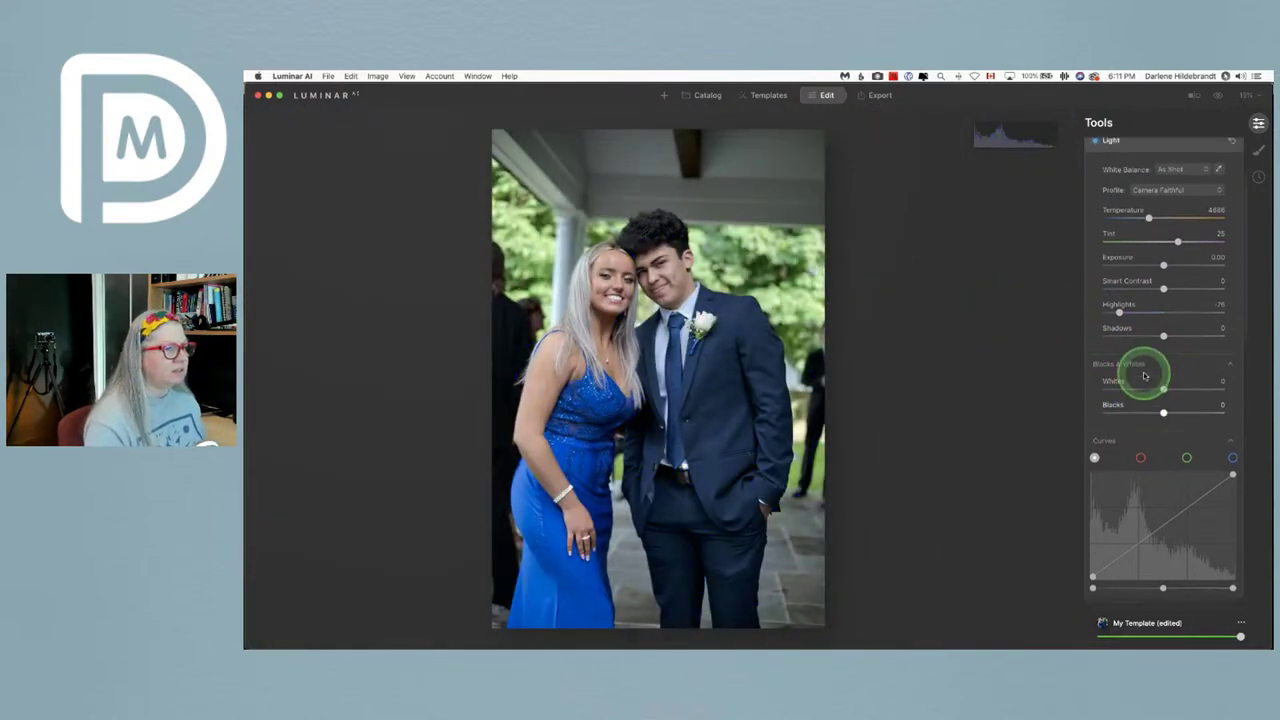
scroll(1144, 374, down, 3)
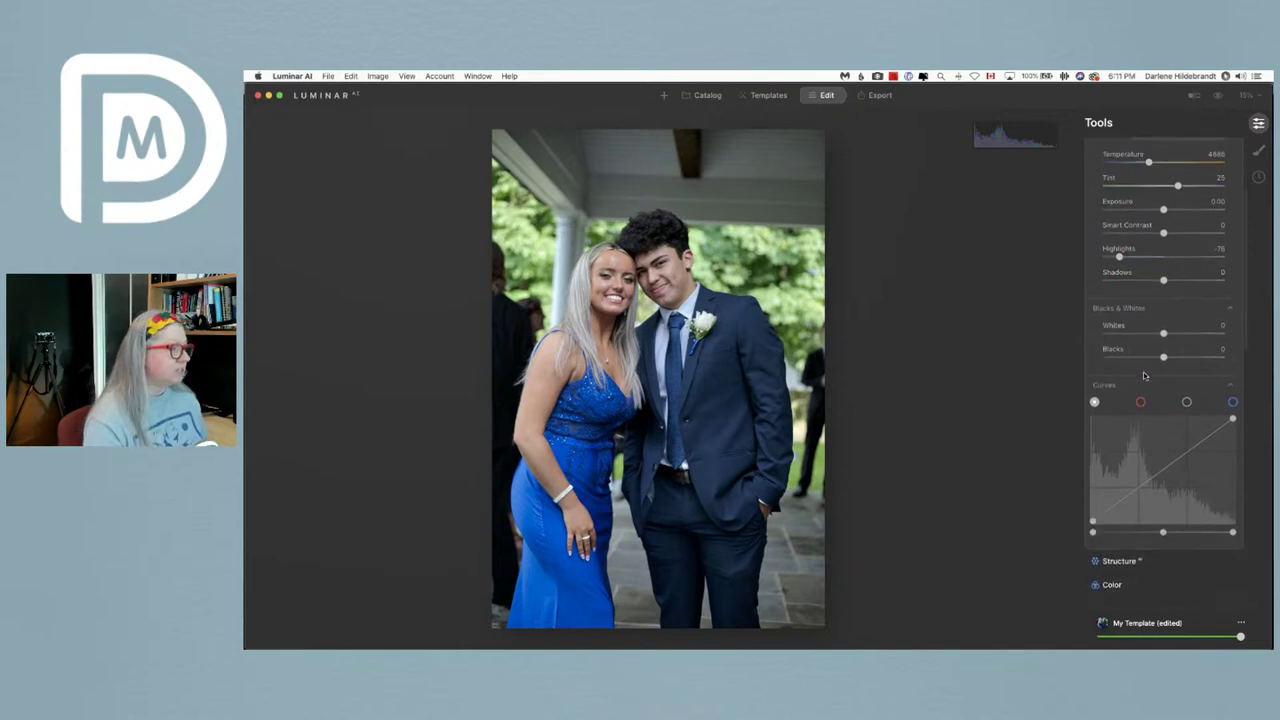
scroll(1144, 375, up, 5)
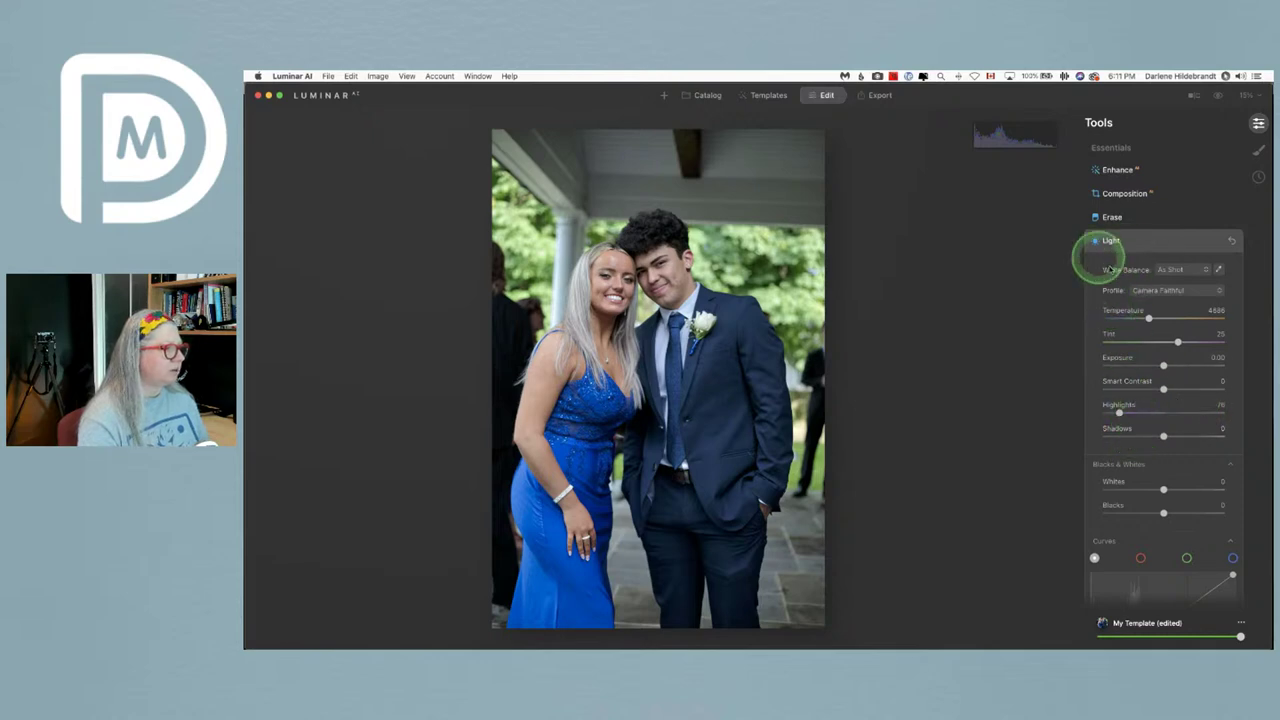
click(1157, 247)
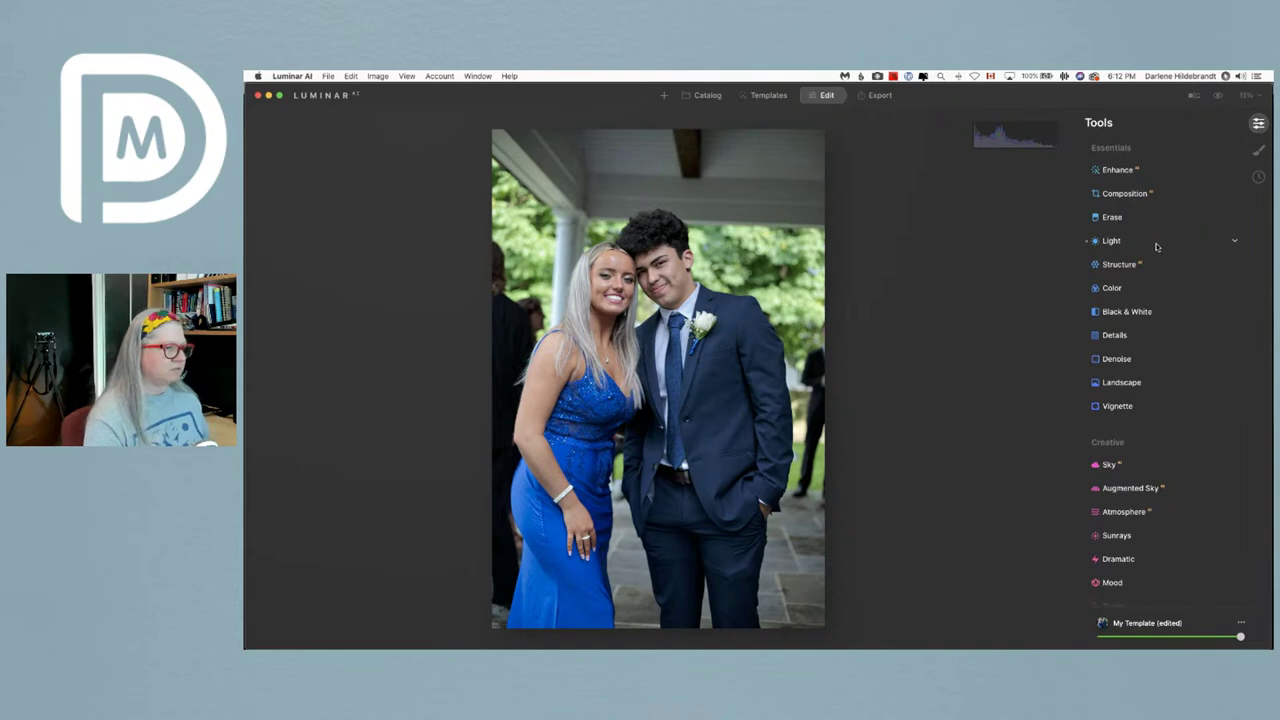
scroll(1155, 247, down, 2)
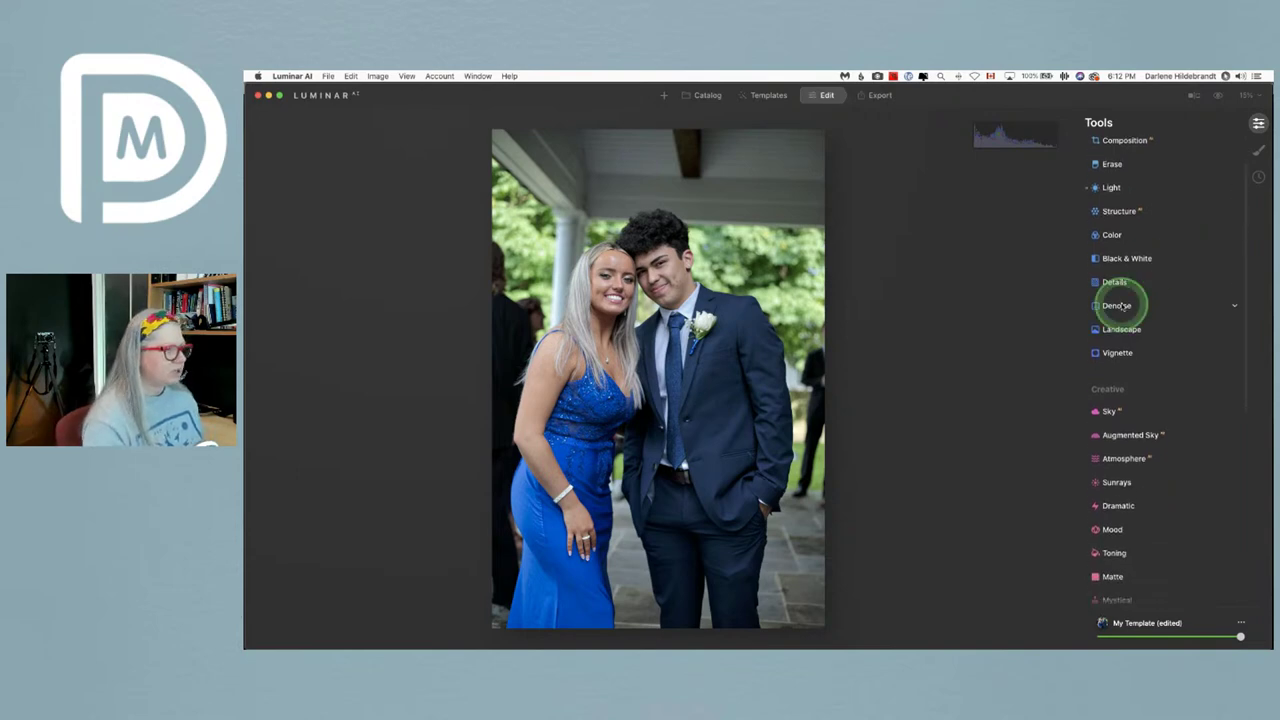
scroll(1128, 320, up, 2)
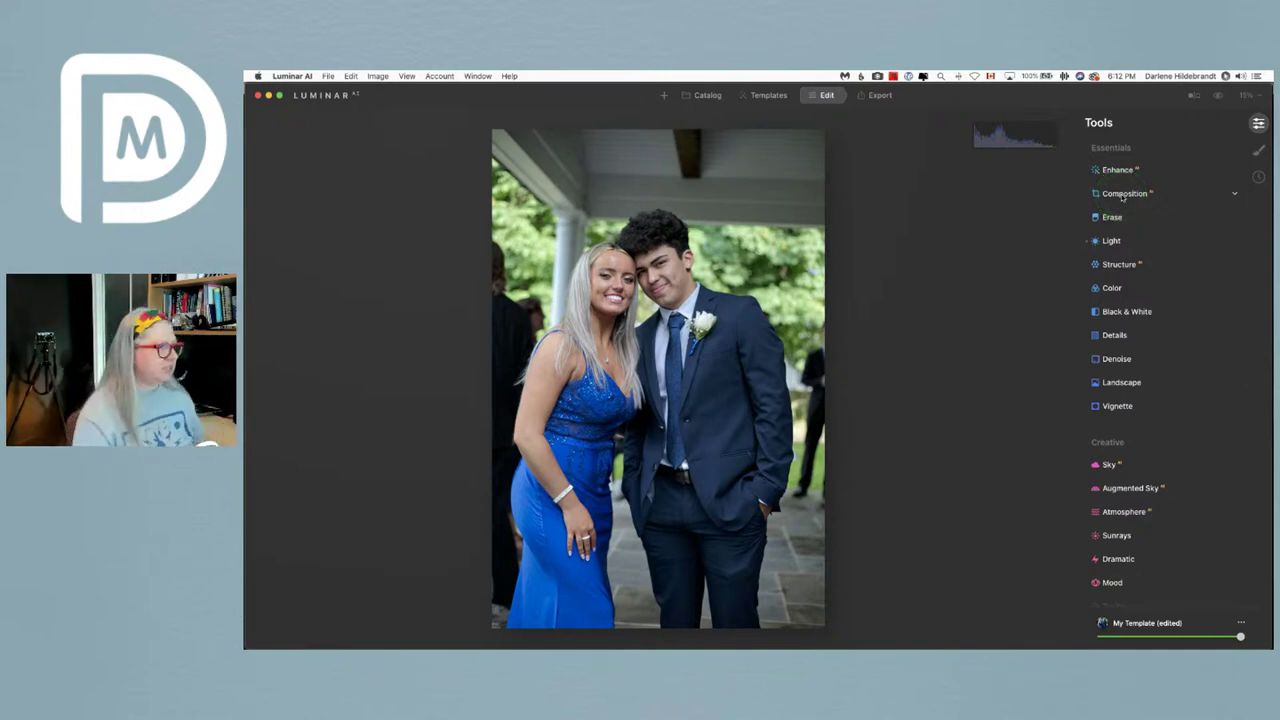
click(1122, 196)
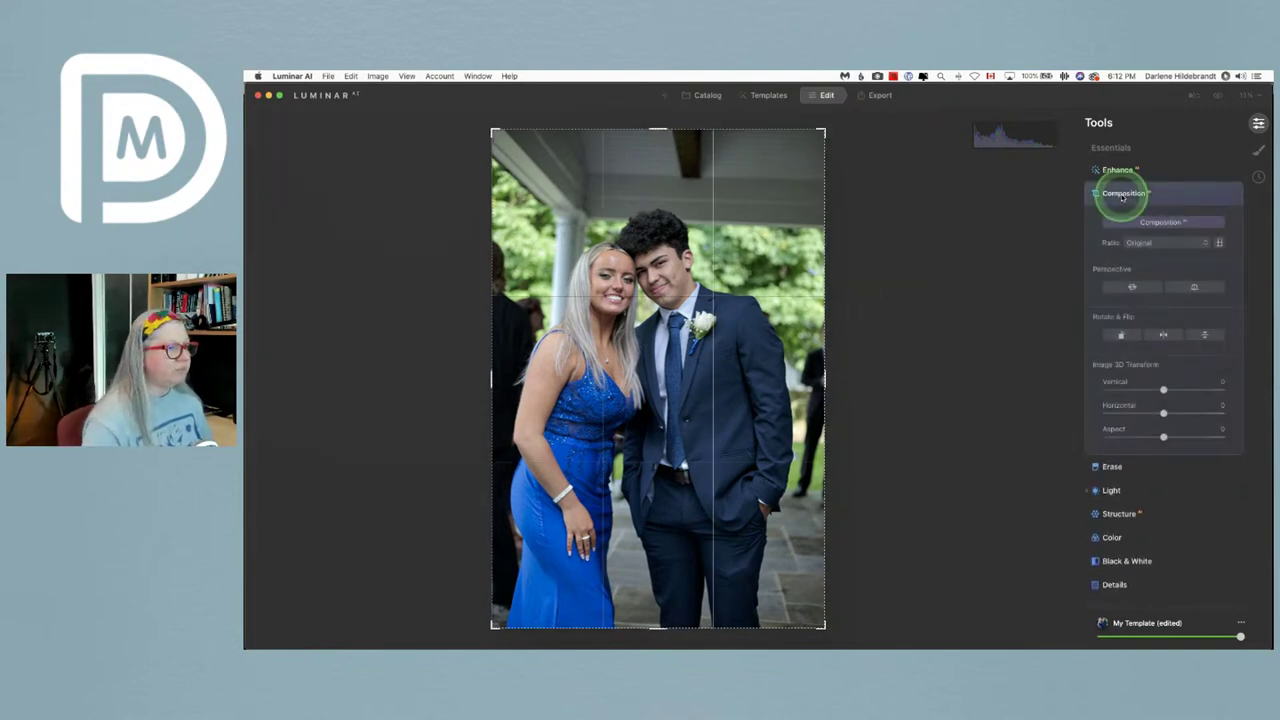
drag(1122, 196, 967, 347)
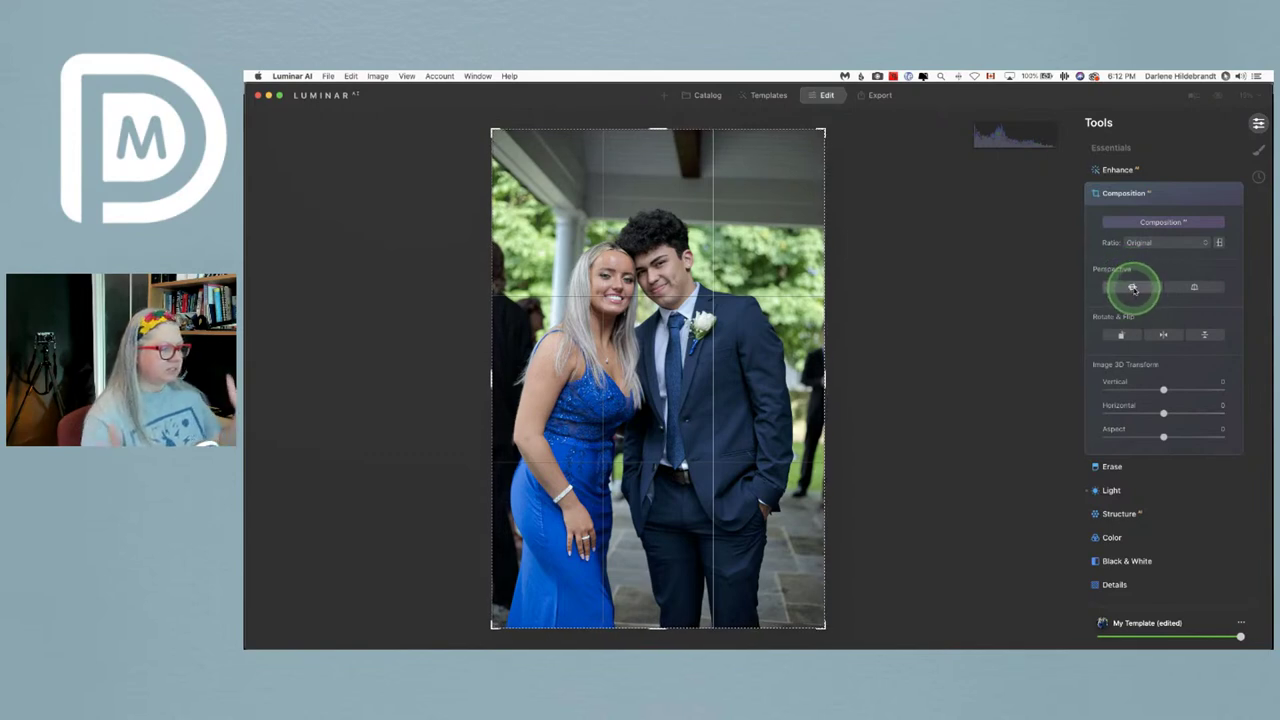
- Straighten the portrait with the automatic alignment and crop in slightly tighter around the couple
click(1133, 288)
click(1133, 288)
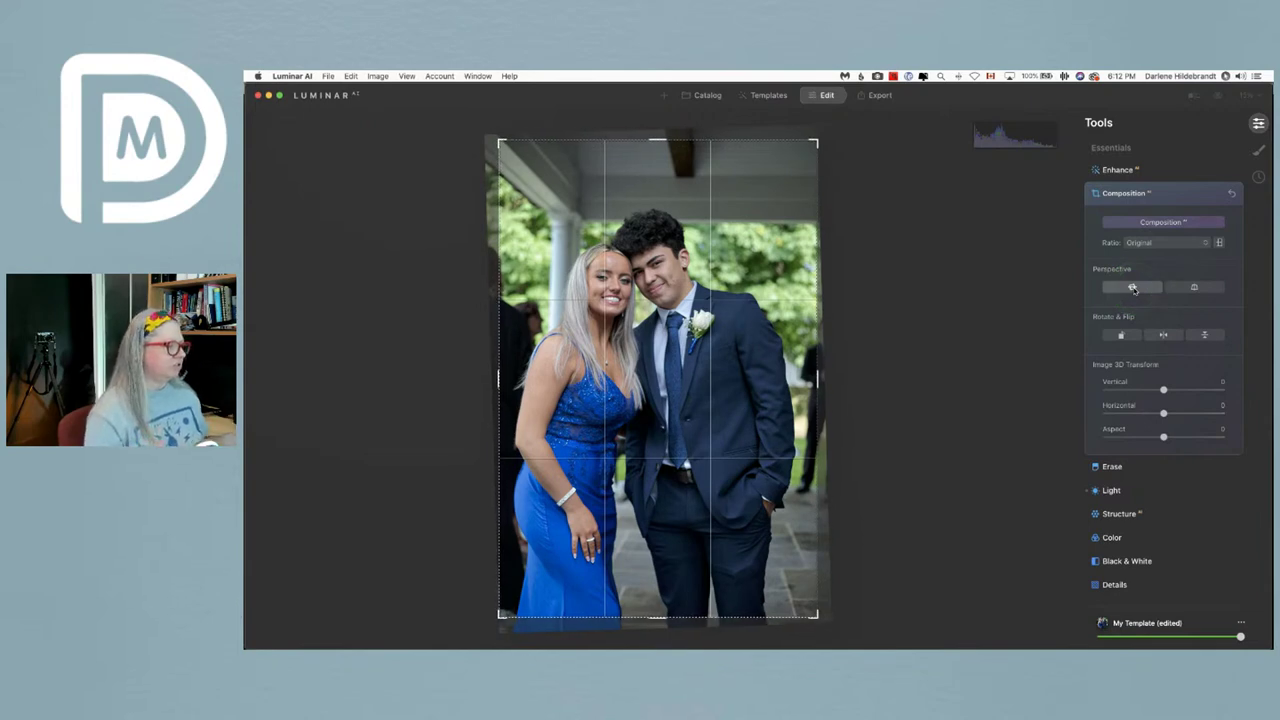
drag(837, 414, 668, 410)
drag(817, 140, 807, 152)
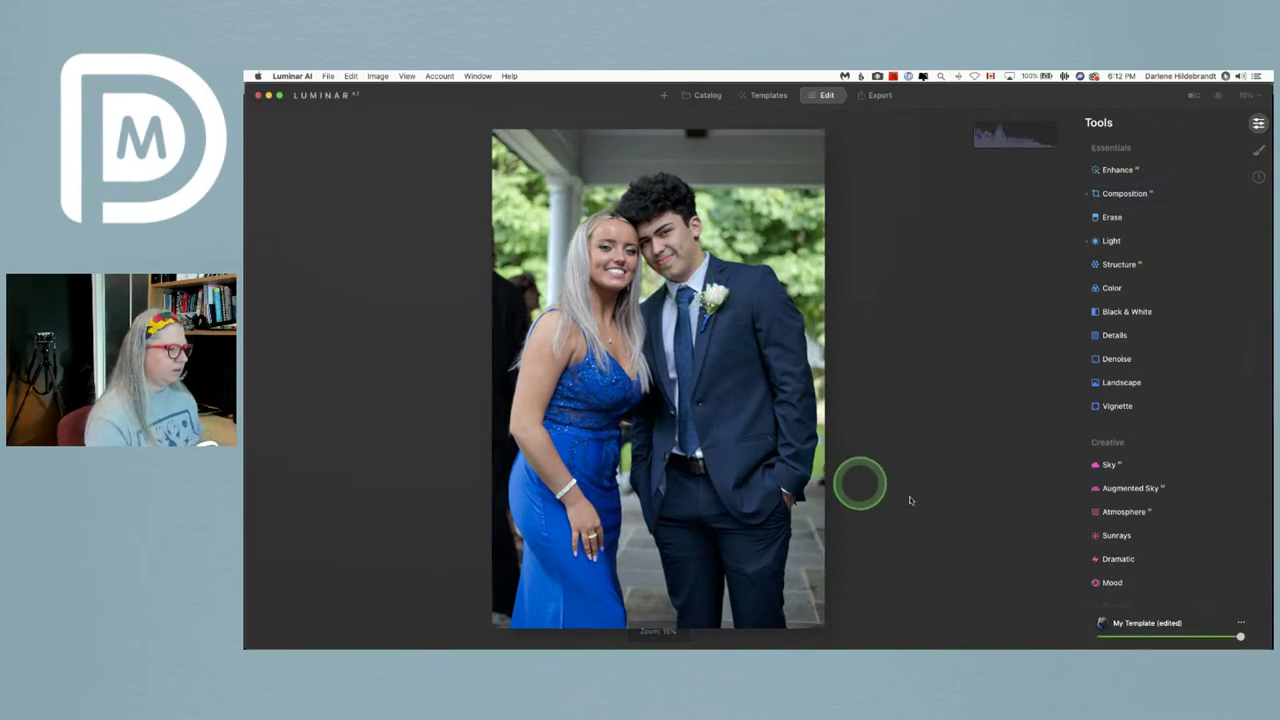
click(951, 508)
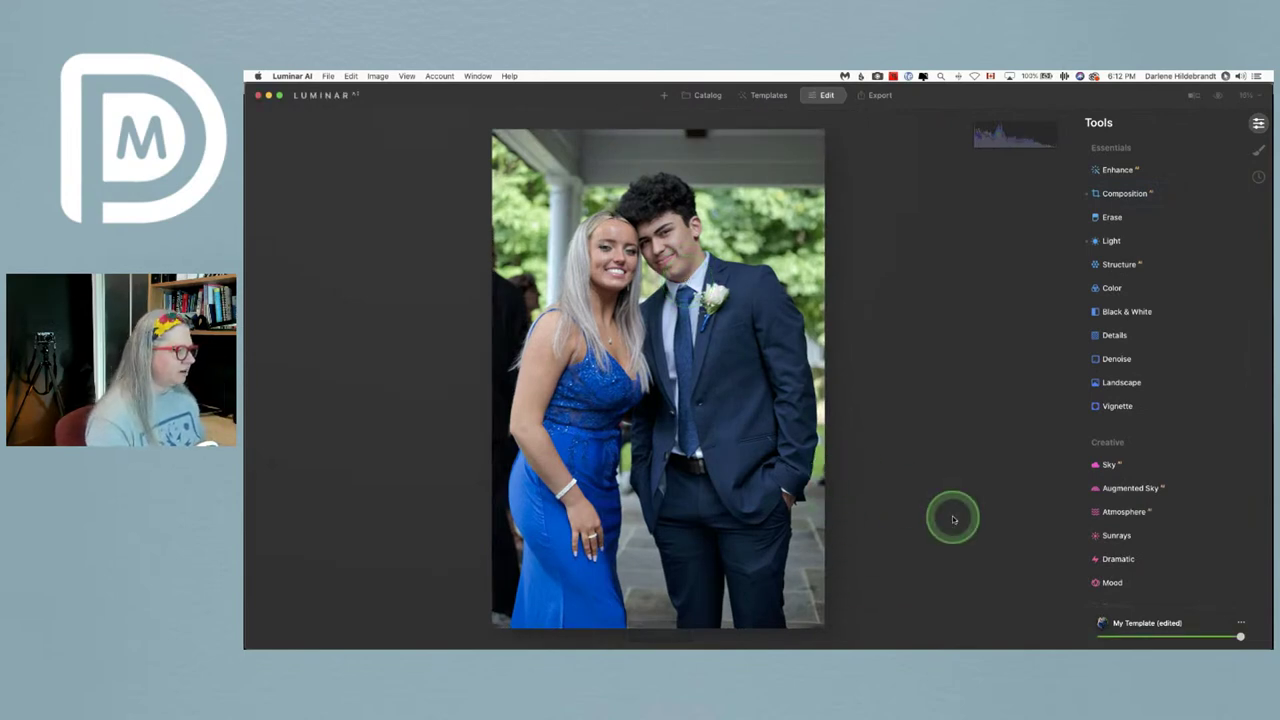
- Open the Vignette tool with its Advanced Settings and set Amount to -86 and Feather to -100
click(1143, 410)
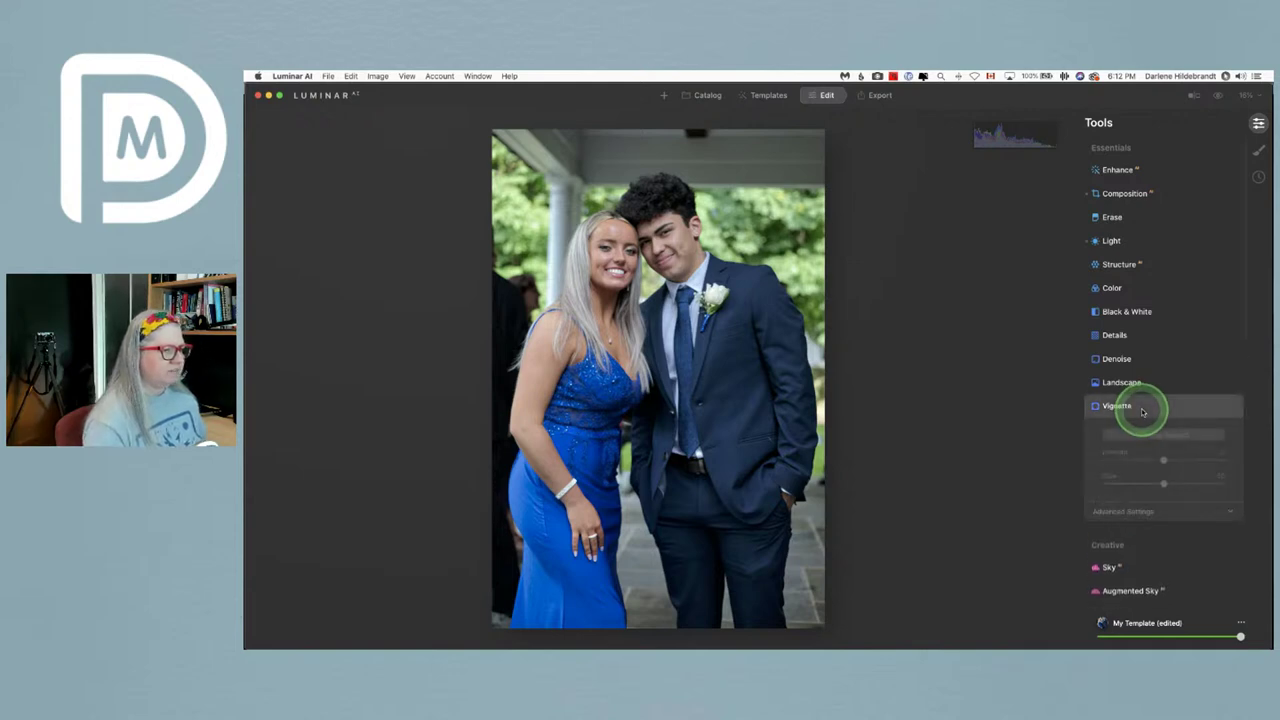
click(1115, 476)
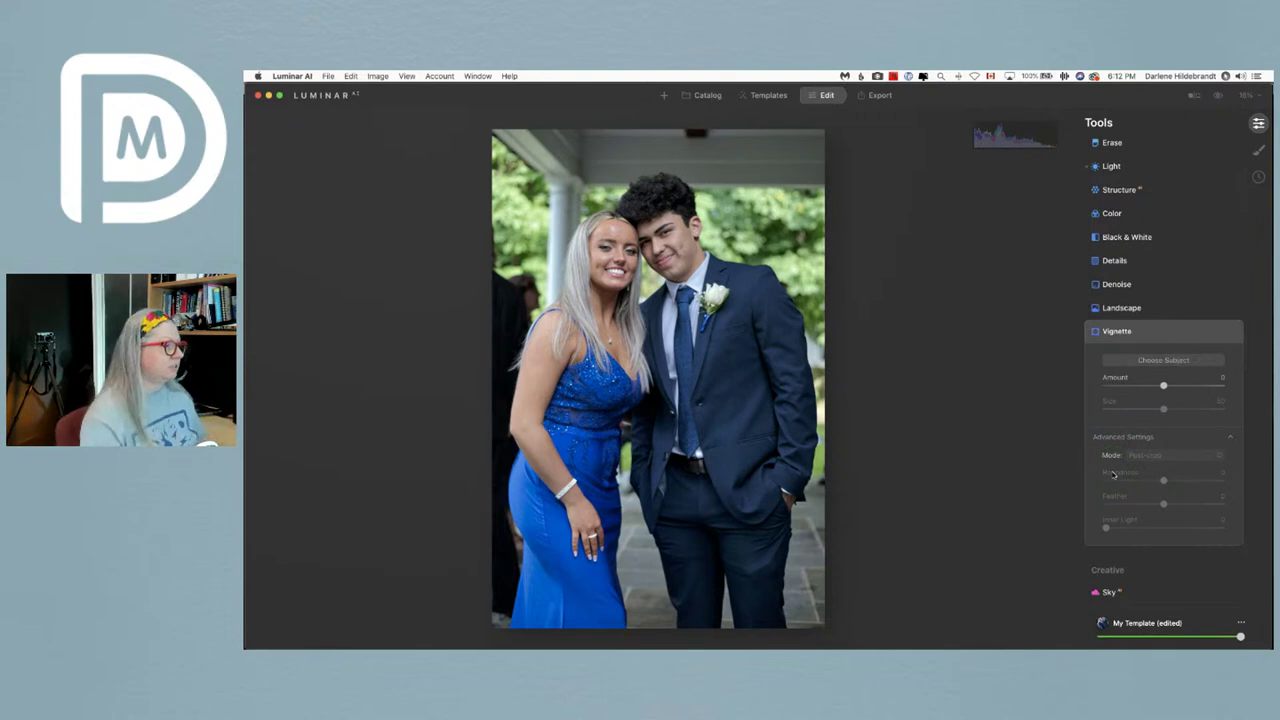
click(1143, 414)
drag(1163, 386, 1114, 389)
drag(1163, 503, 1071, 500)
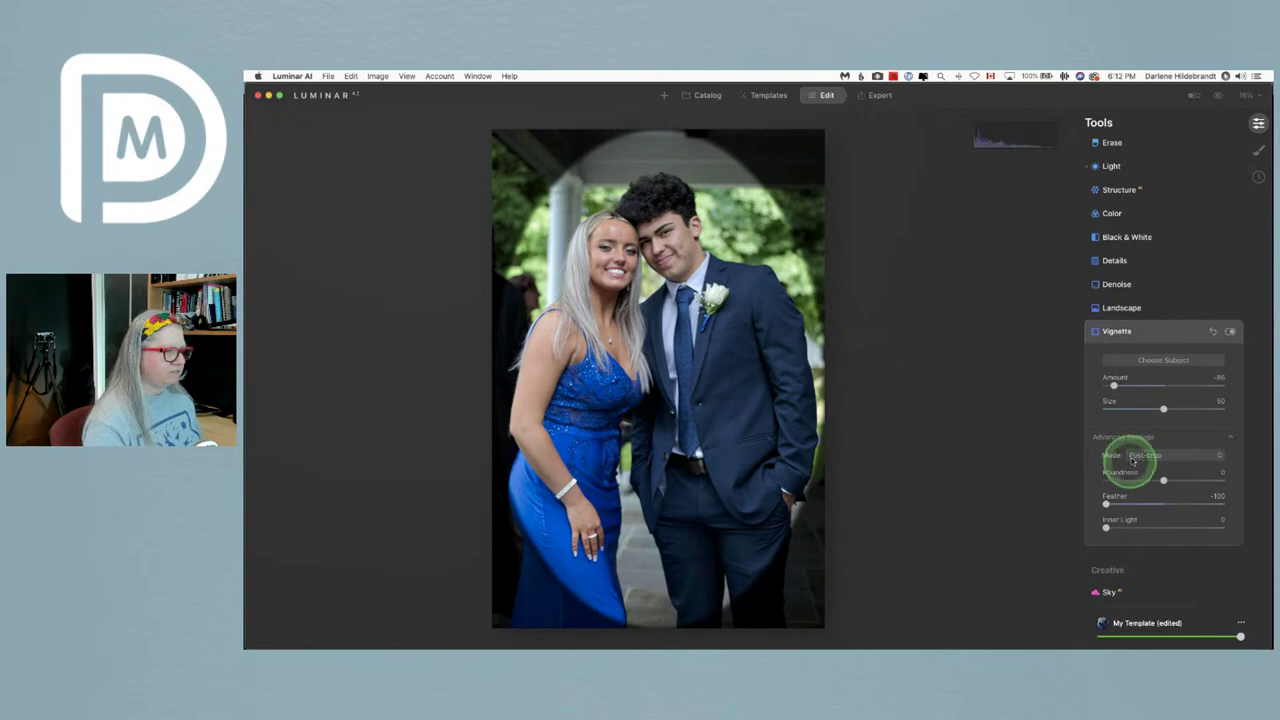
- Set the vignette's Roundness to 7 and its Size to 27
drag(1157, 416, 1152, 413)
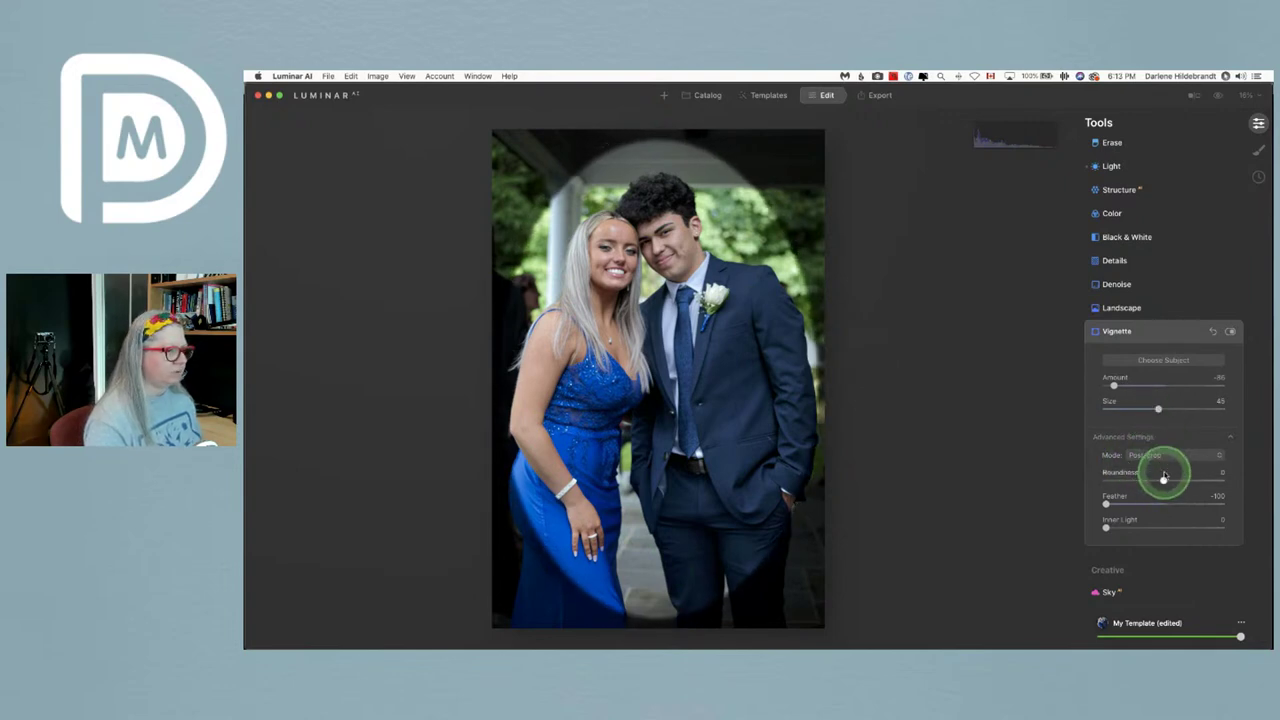
mouse_move(1164, 481)
mouse_down()
mouse_move(1137, 476)
mouse_move(1167, 479)
mouse_up()
drag(1157, 408, 1136, 409)
- Center the vignette on the couple's upper bodies using subject selection and set its Roundness to 54
click(1163, 359)
click(548, 282)
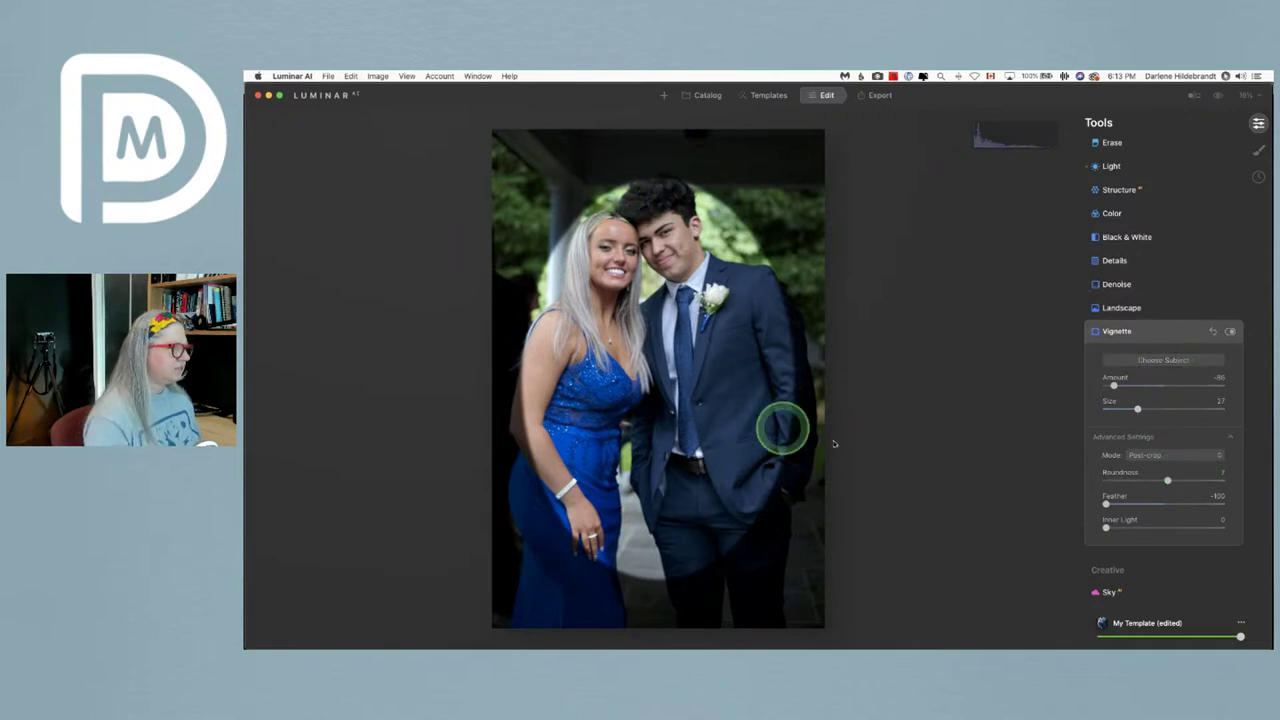
click(1159, 362)
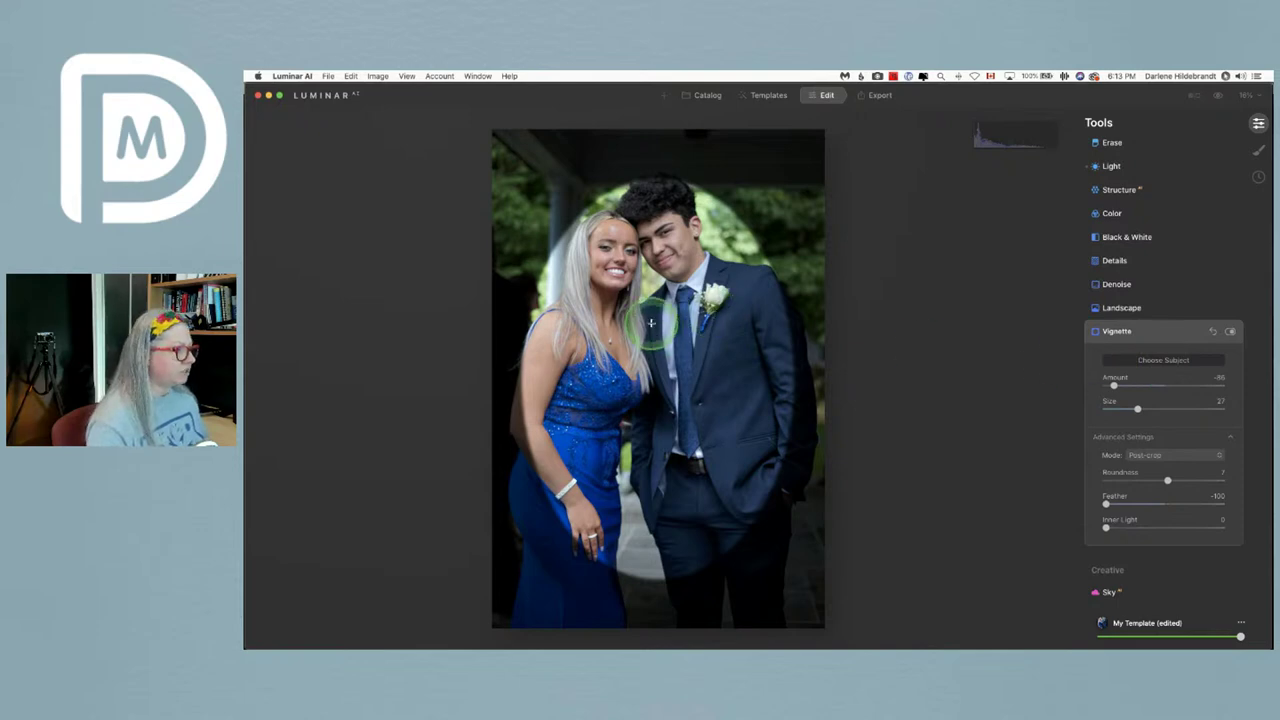
drag(656, 326, 648, 347)
drag(1166, 480, 1195, 481)
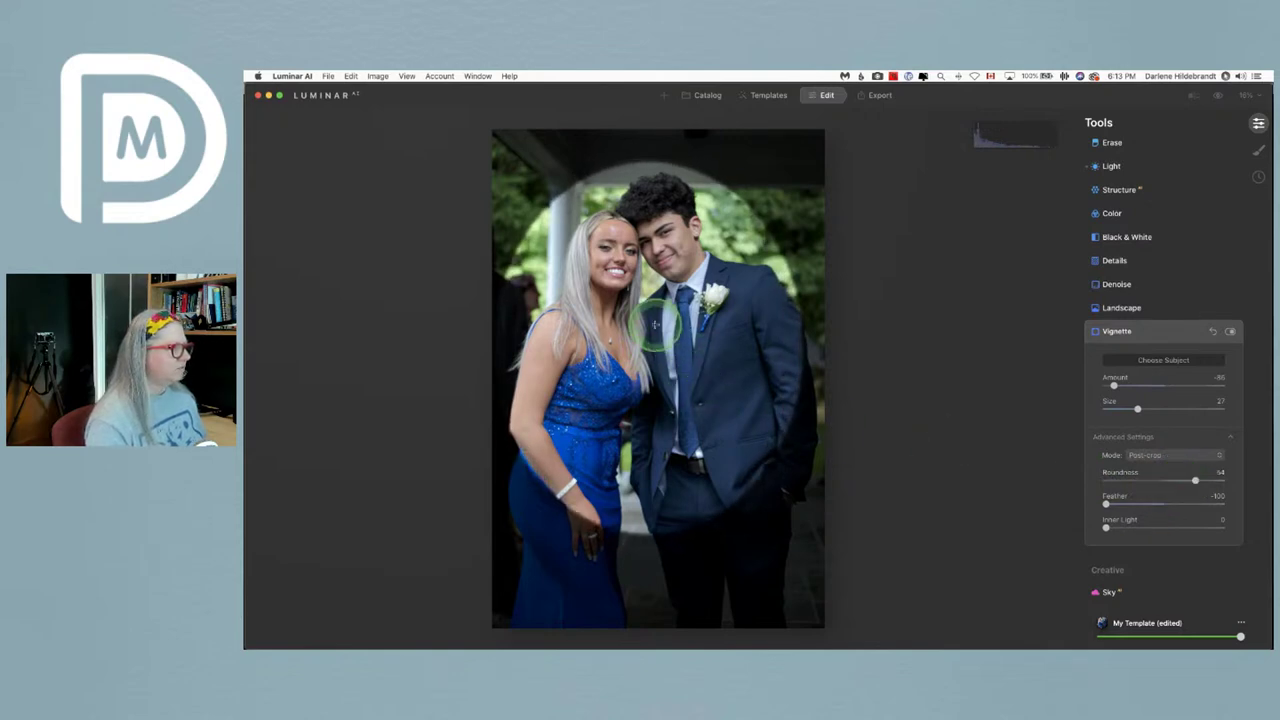
drag(648, 317, 655, 331)
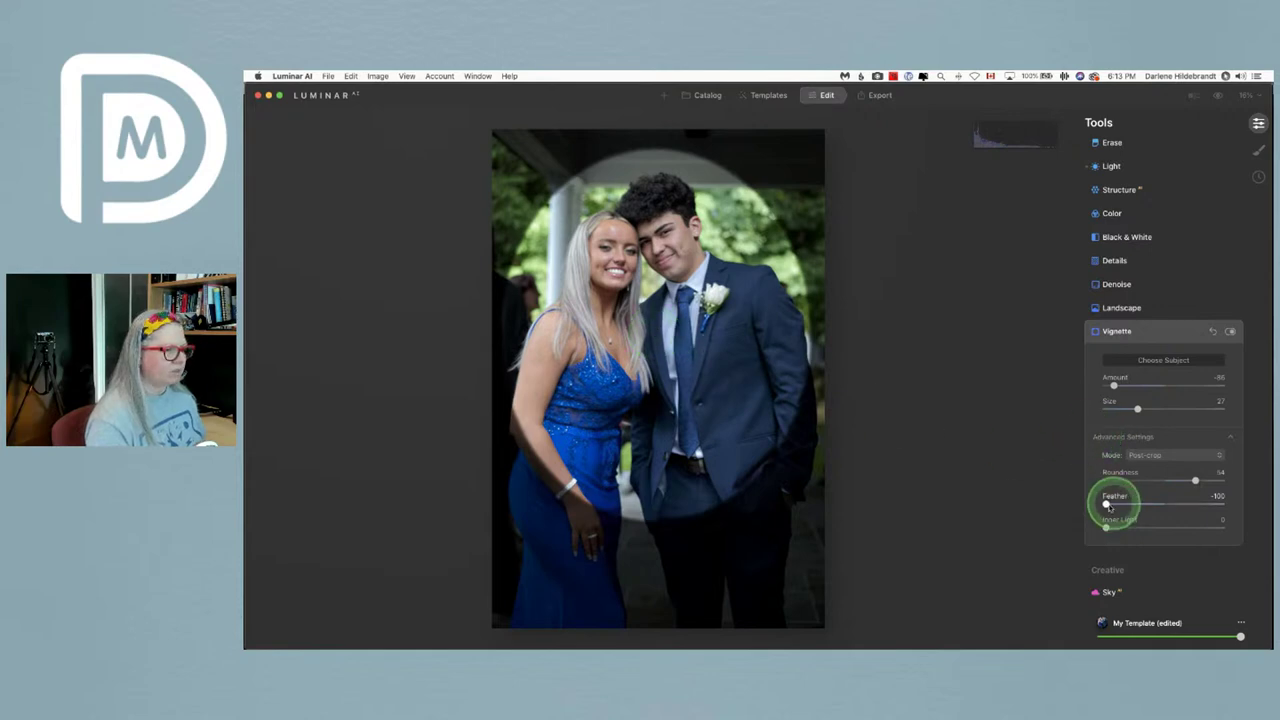
- Set the vignette's Feather to 28 and its Amount to about -64, and close the Vignette tool
drag(1106, 504, 1180, 503)
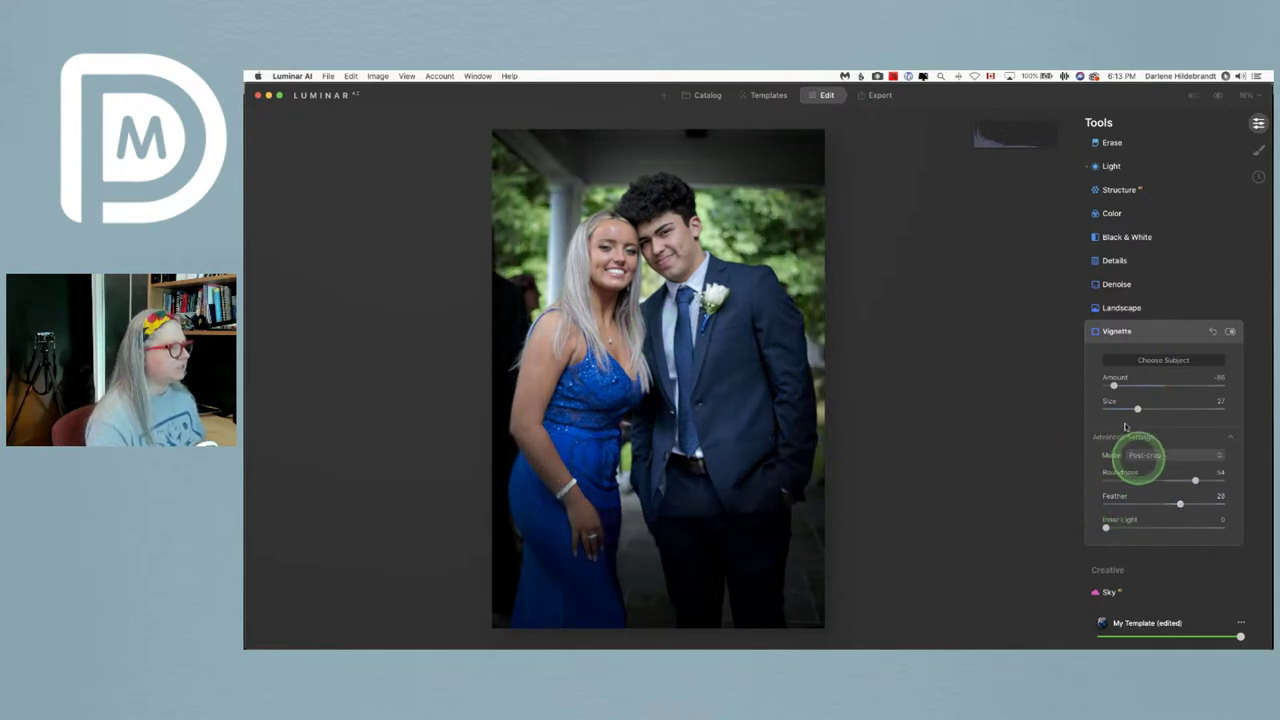
drag(1113, 384, 1129, 385)
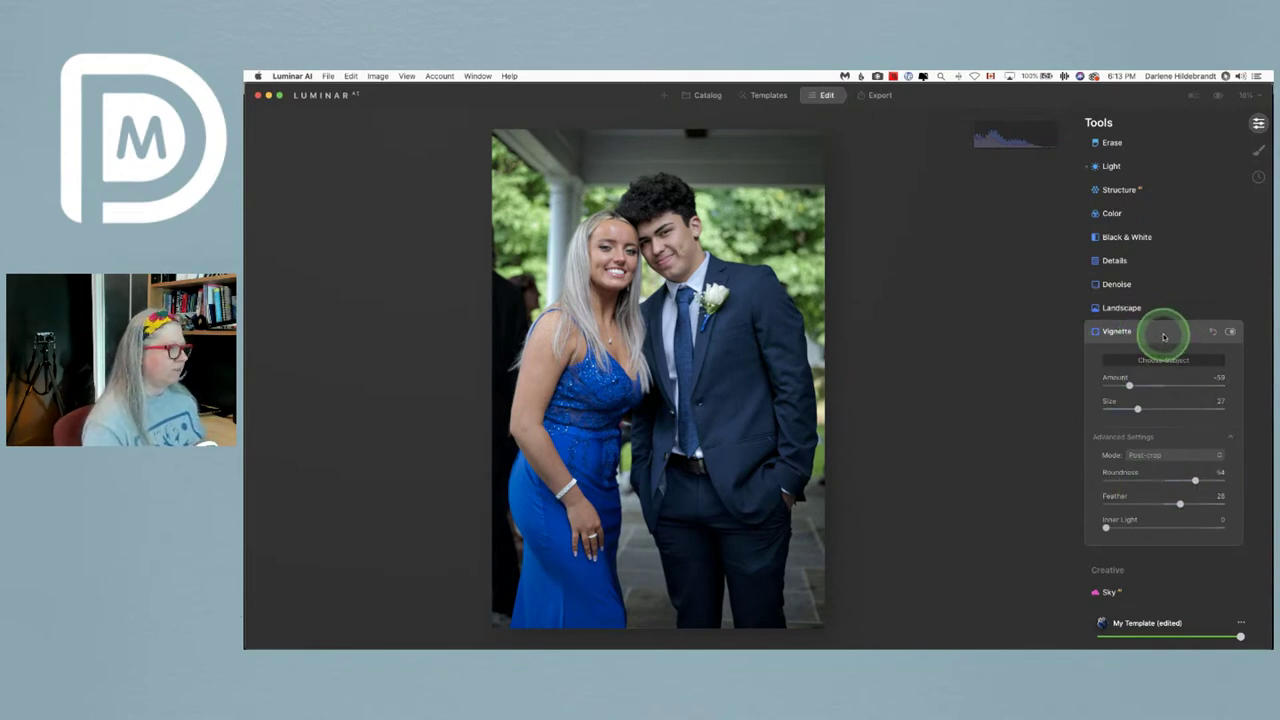
drag(1130, 386, 1119, 386)
click(1124, 505)
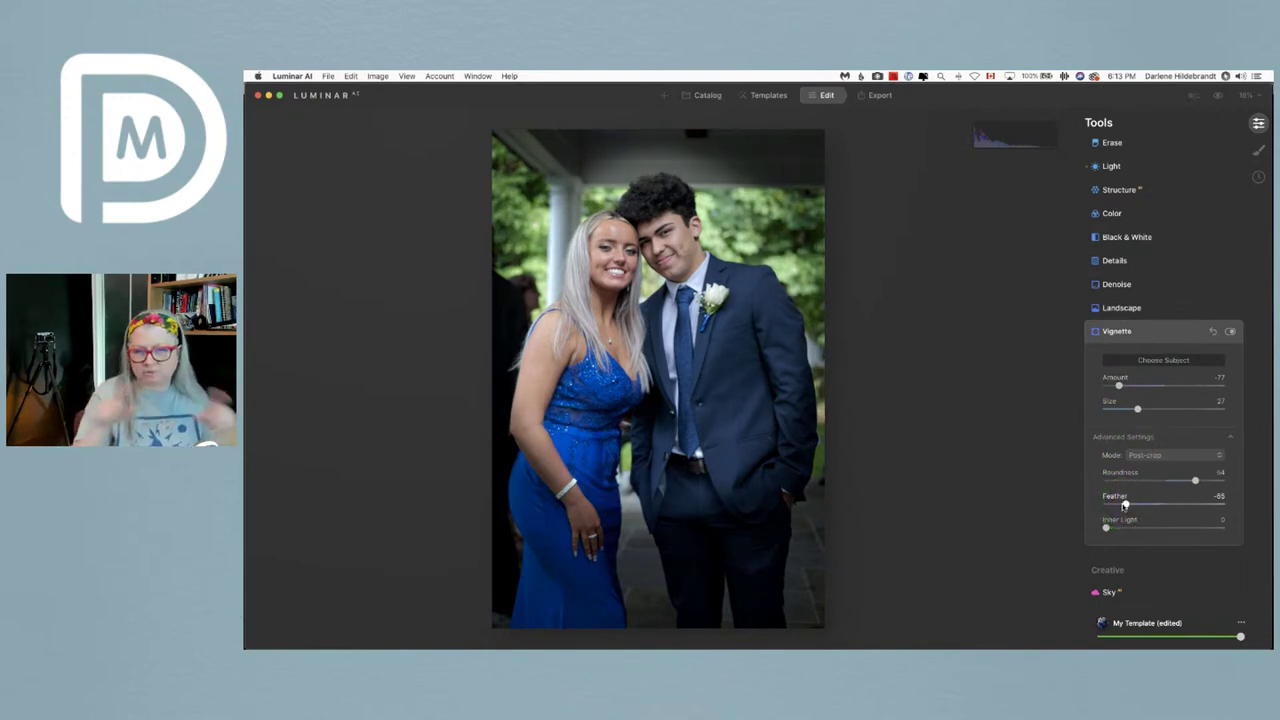
drag(1124, 505, 1195, 505)
drag(1119, 385, 1126, 381)
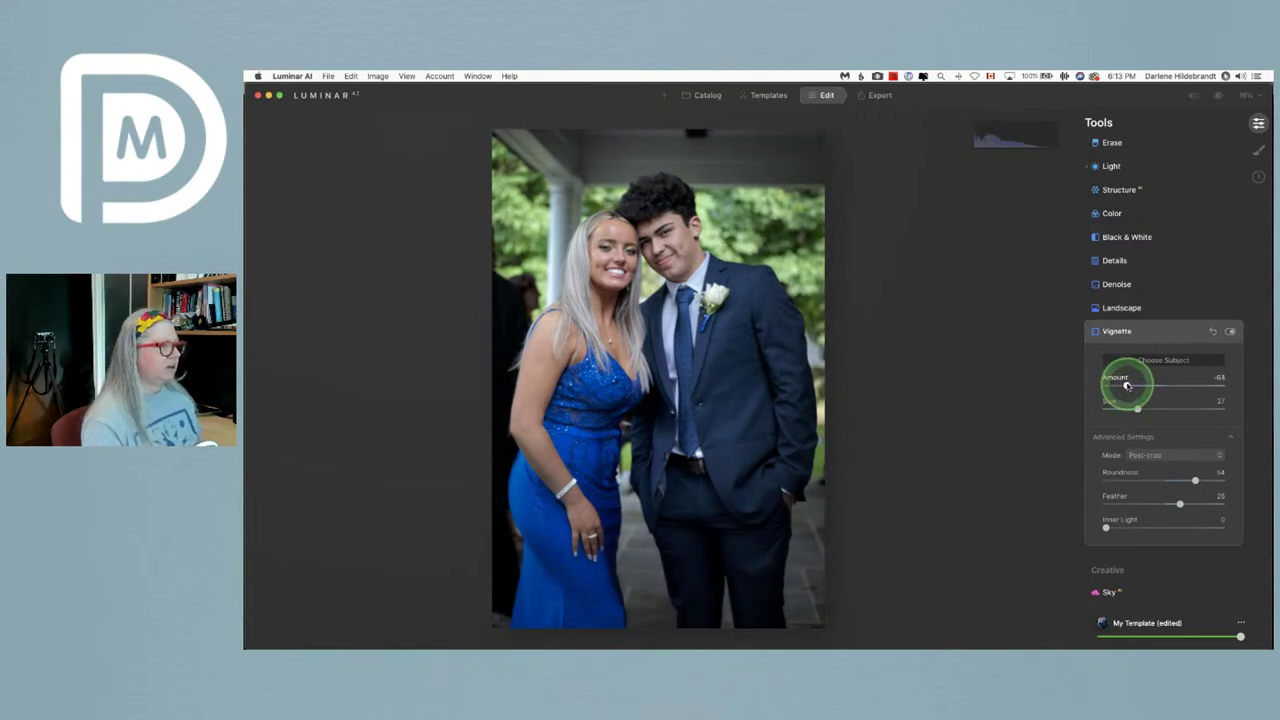
click(1158, 330)
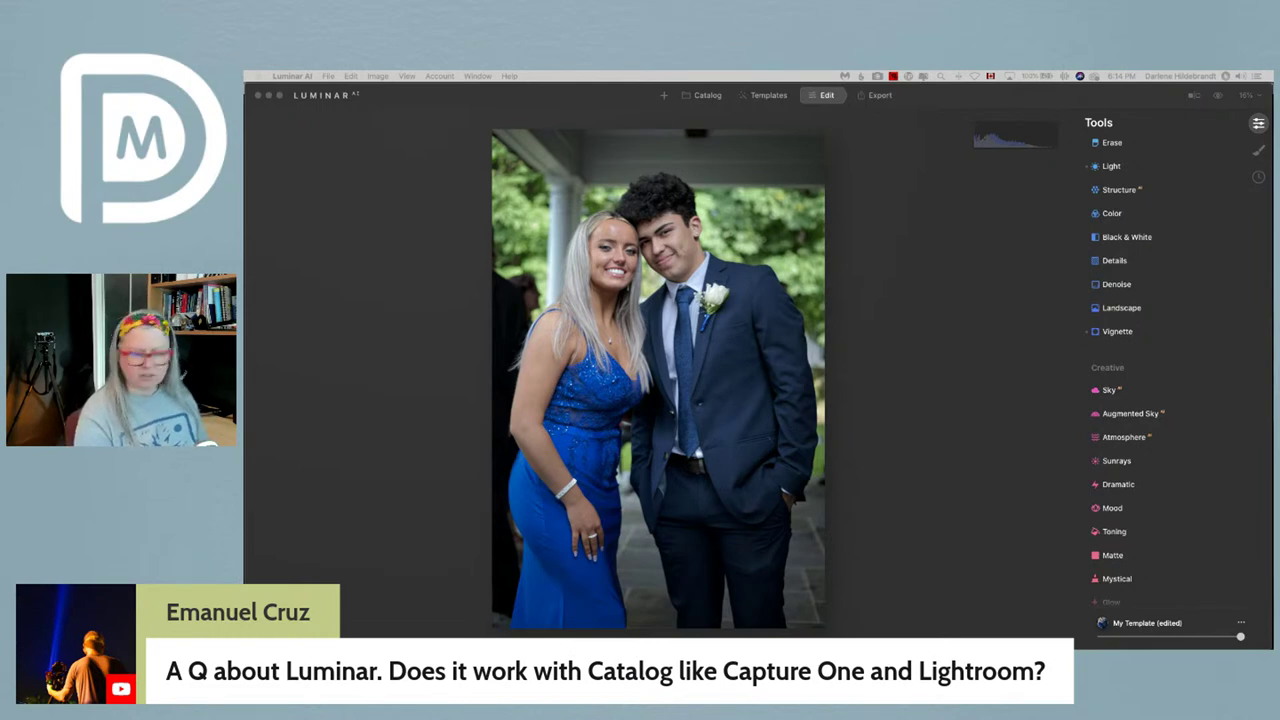
- Look through the folders and albums in the Catalog and return to editing the couple's portrait
click(951, 320)
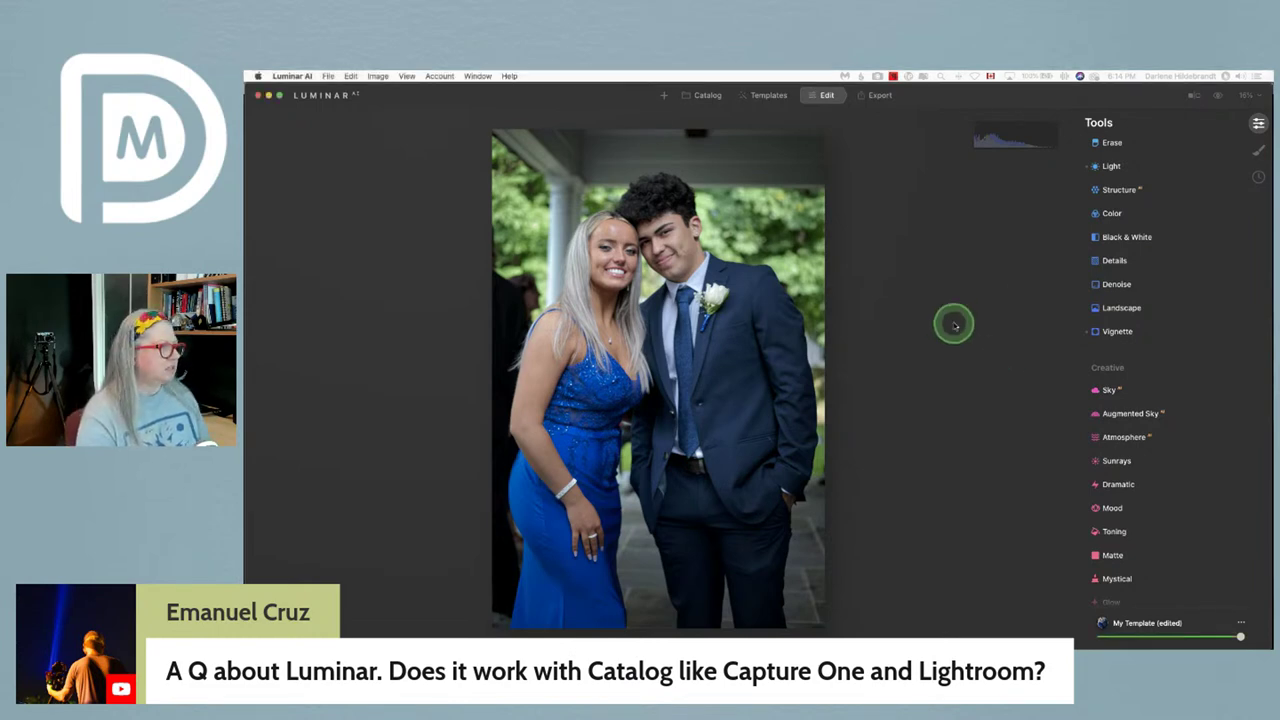
click(706, 97)
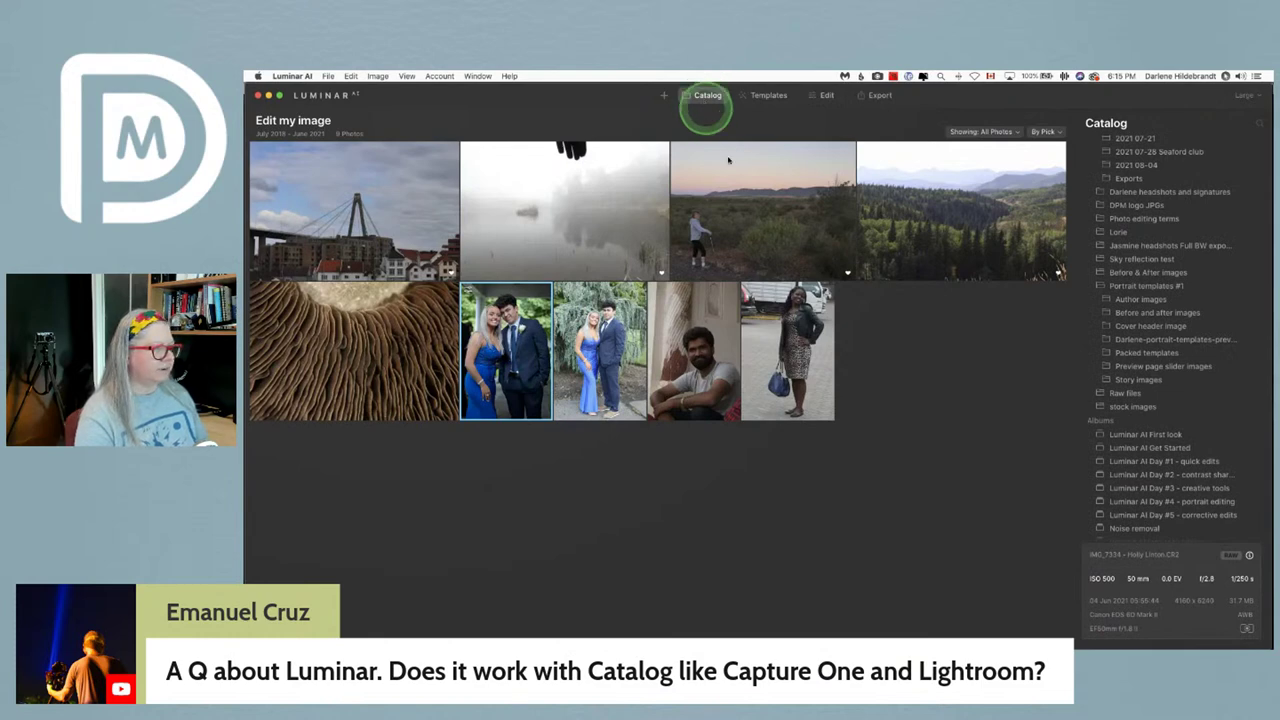
click(1248, 555)
scroll(1200, 532, down, 3)
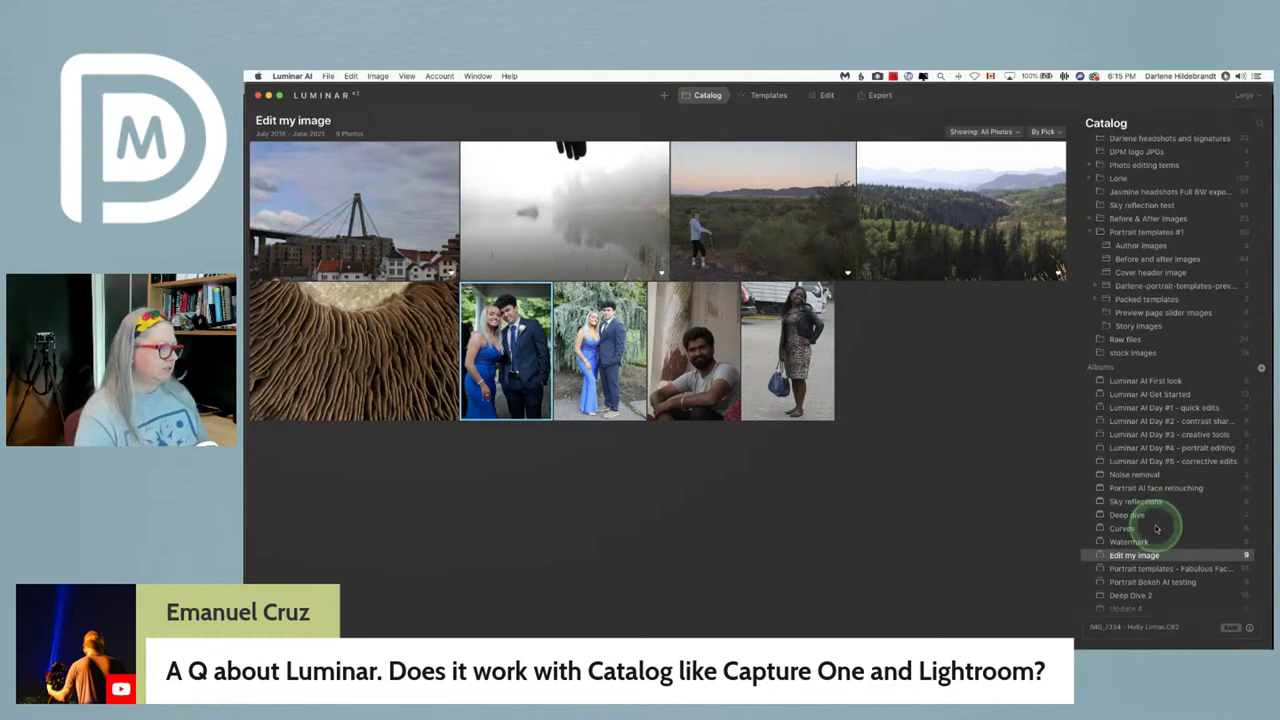
click(827, 95)
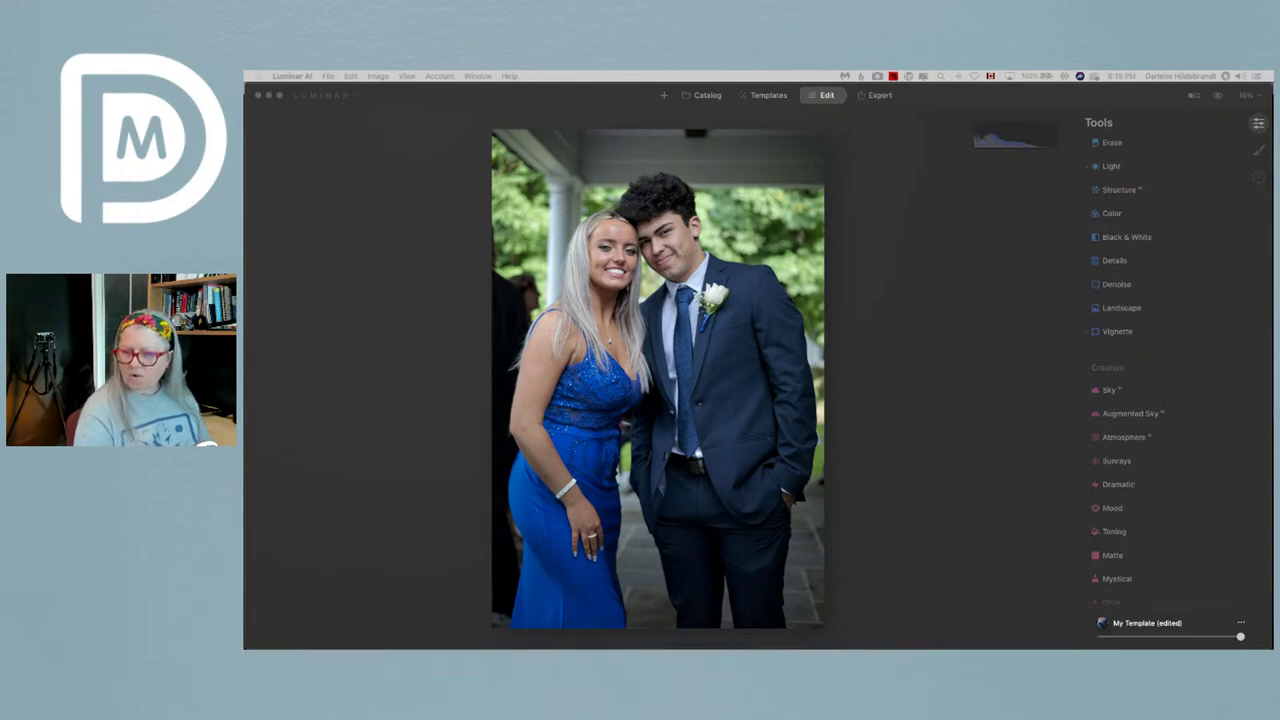
click(931, 300)
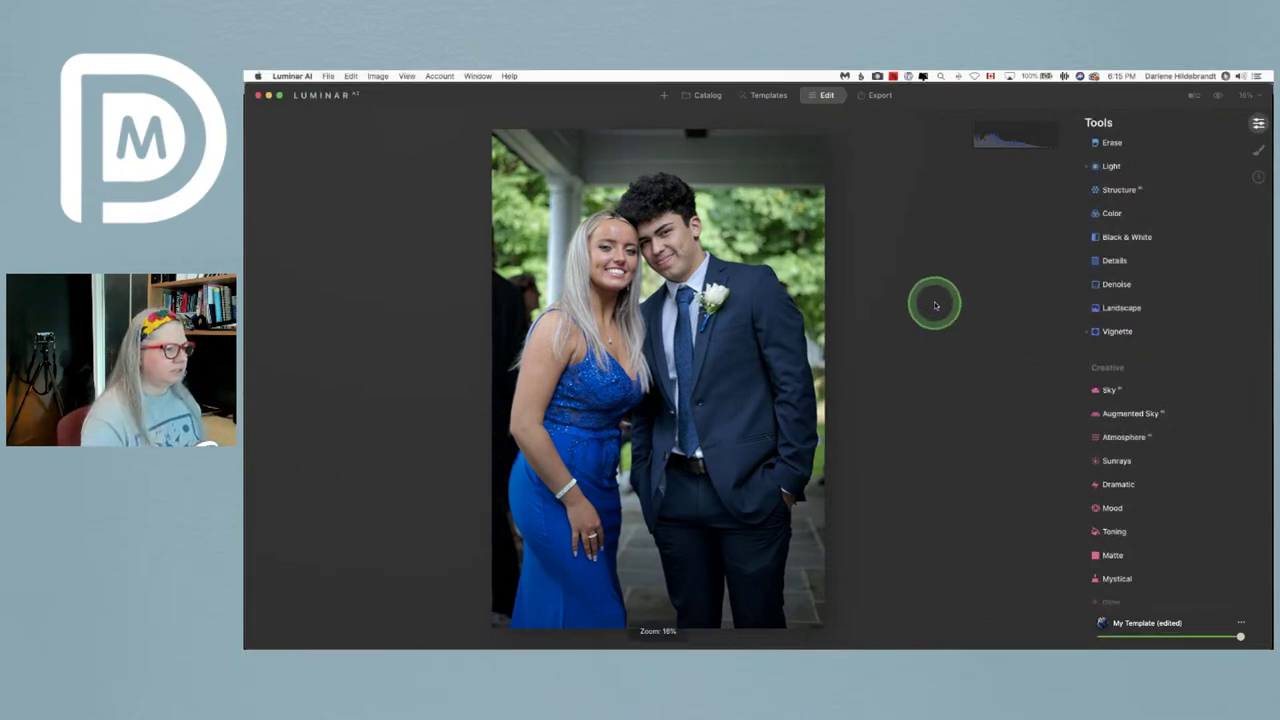
- Review the available editing tools and examine the couple's faces at 100% and 50% zoom
scroll(1168, 347, down, 10)
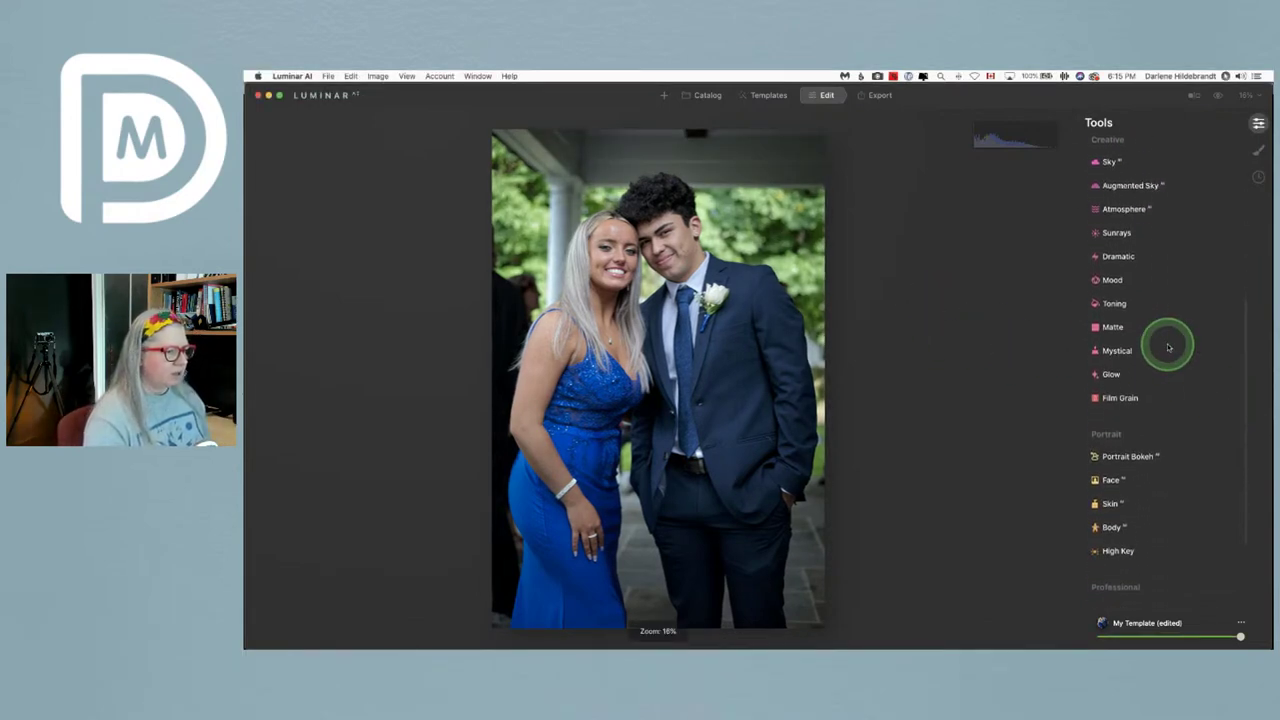
scroll(1166, 346, down, 1)
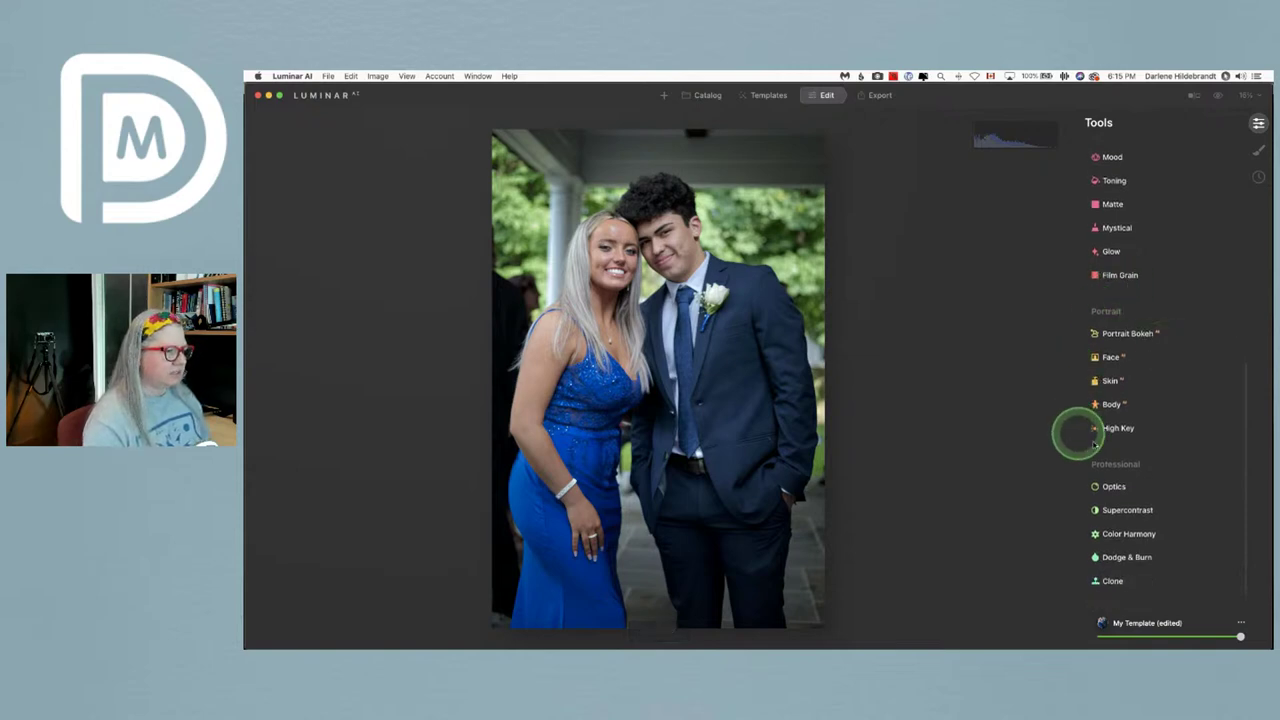
double_click(665, 265)
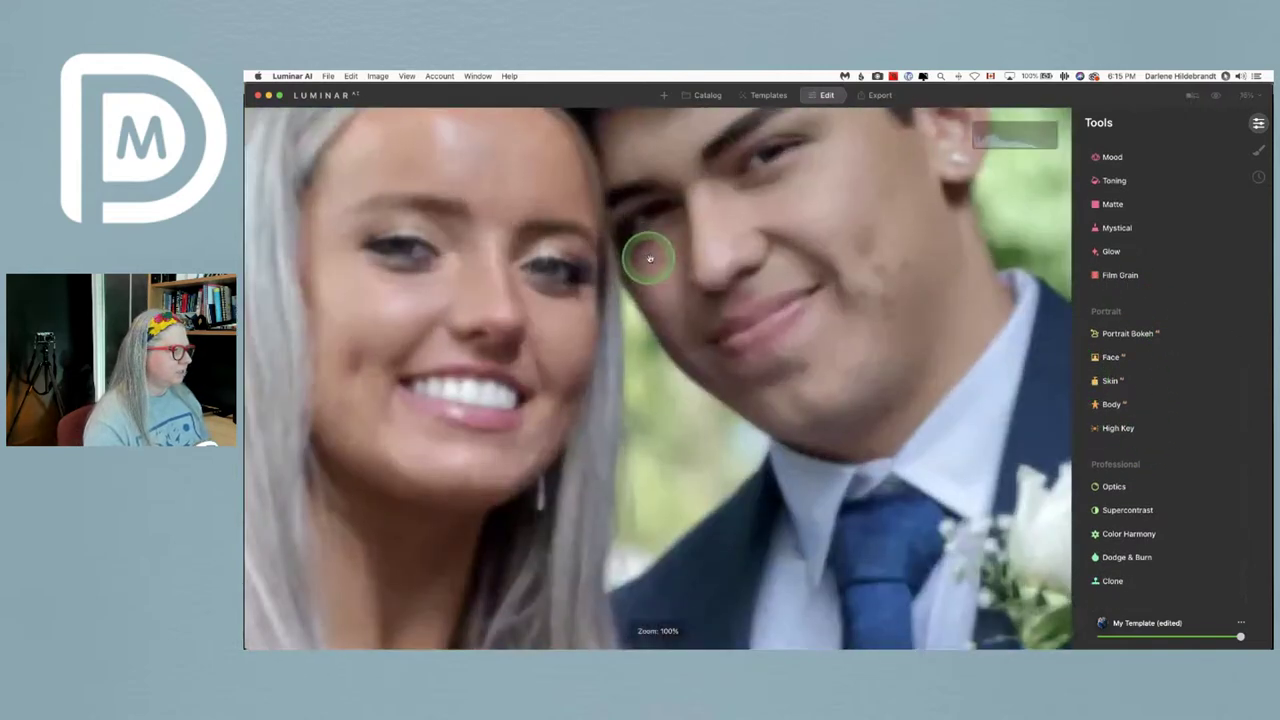
click(1240, 95)
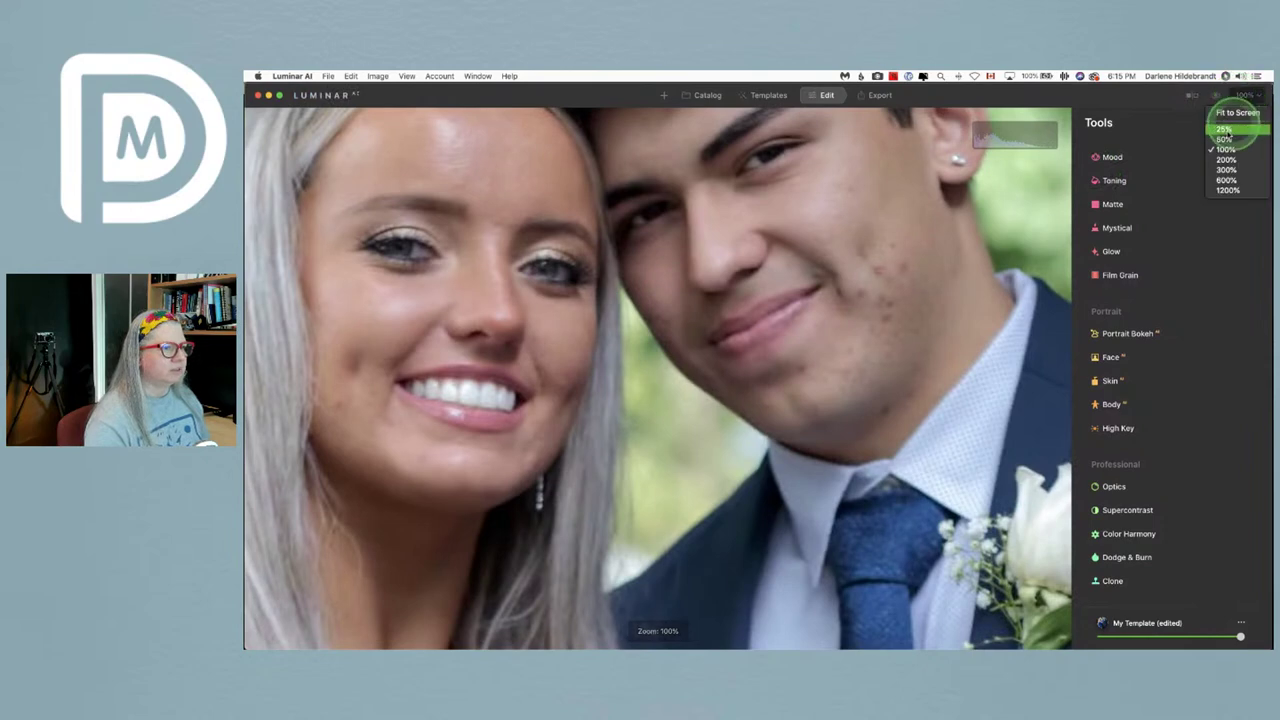
click(1225, 139)
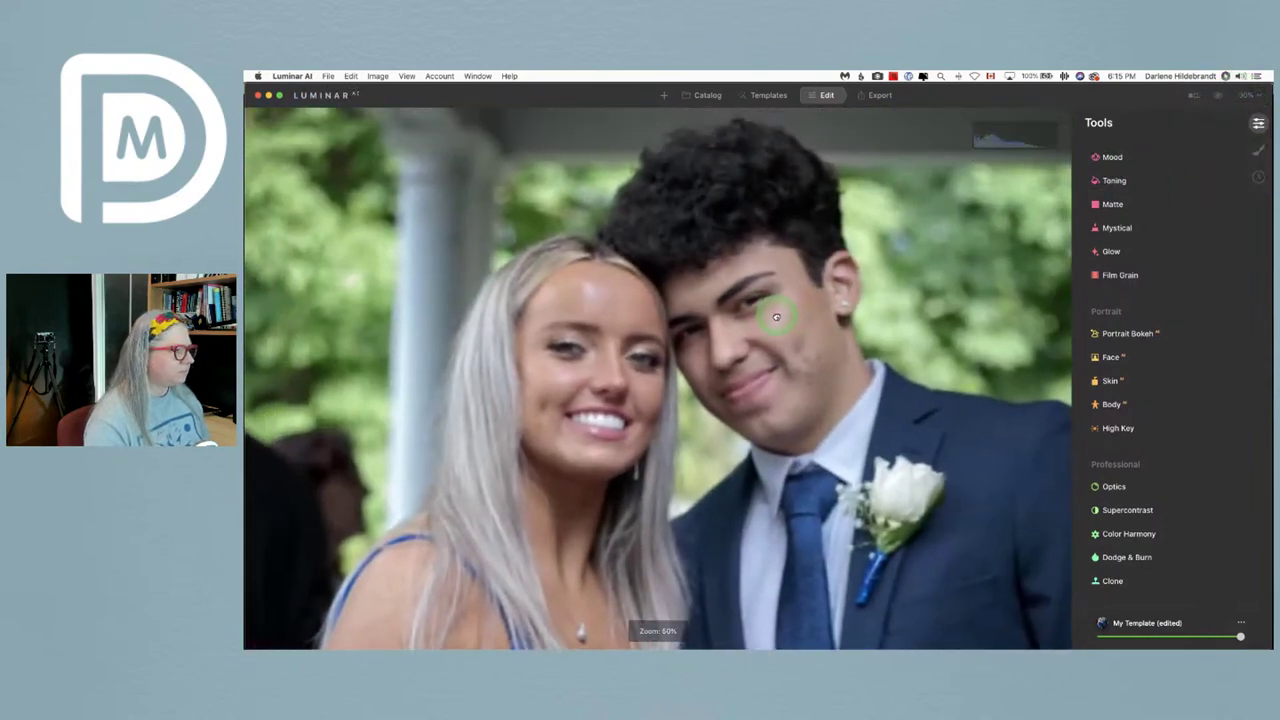
scroll(1198, 331, up, 1)
scroll(1198, 331, up, 10)
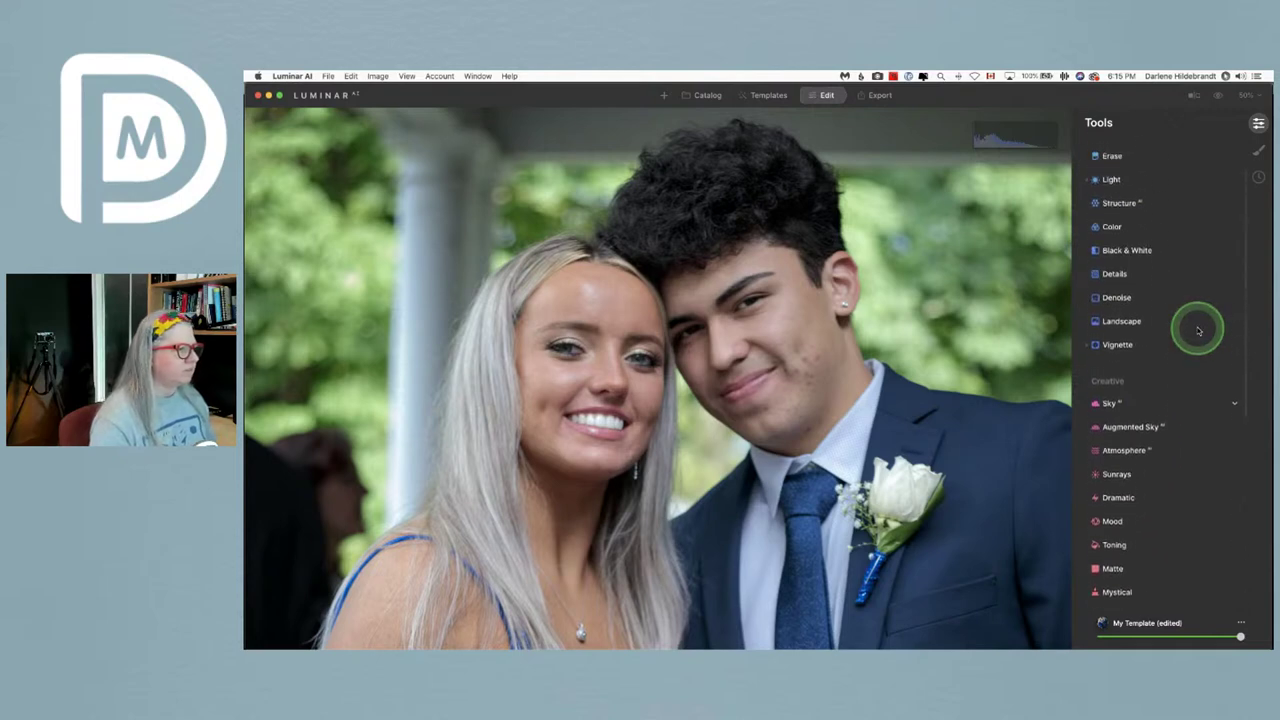
scroll(1198, 331, up, 2)
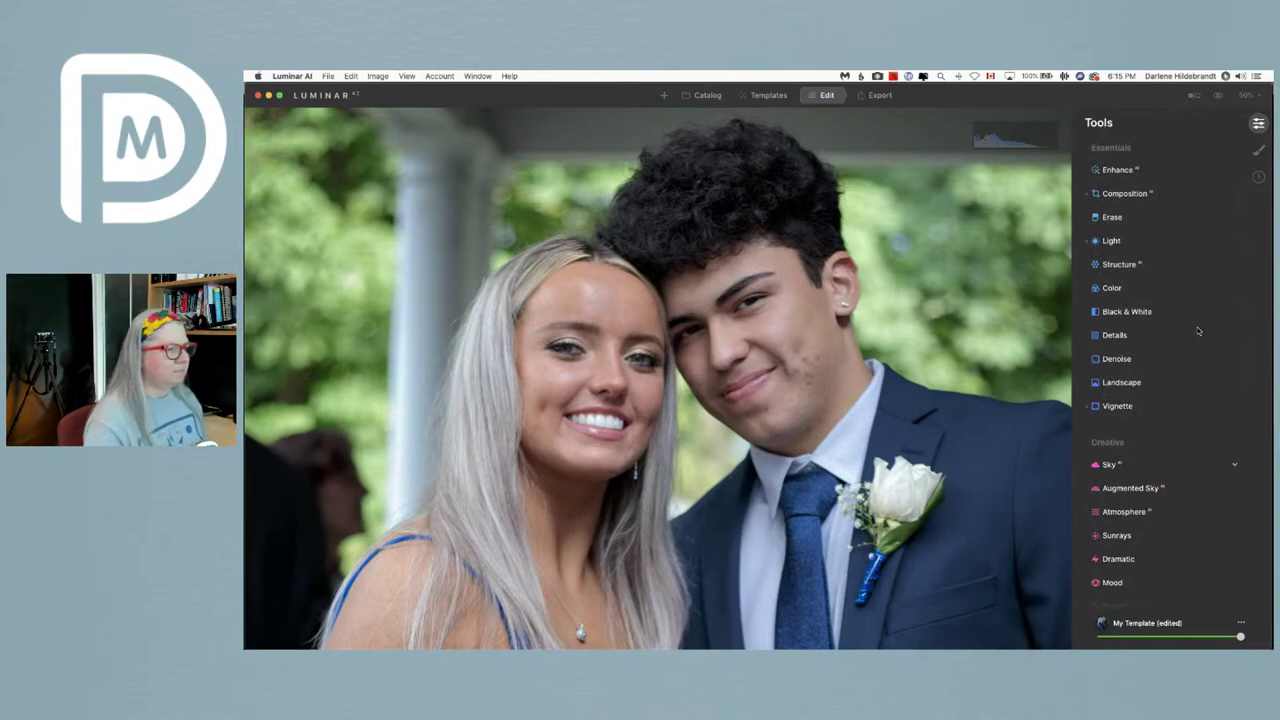
click(1199, 332)
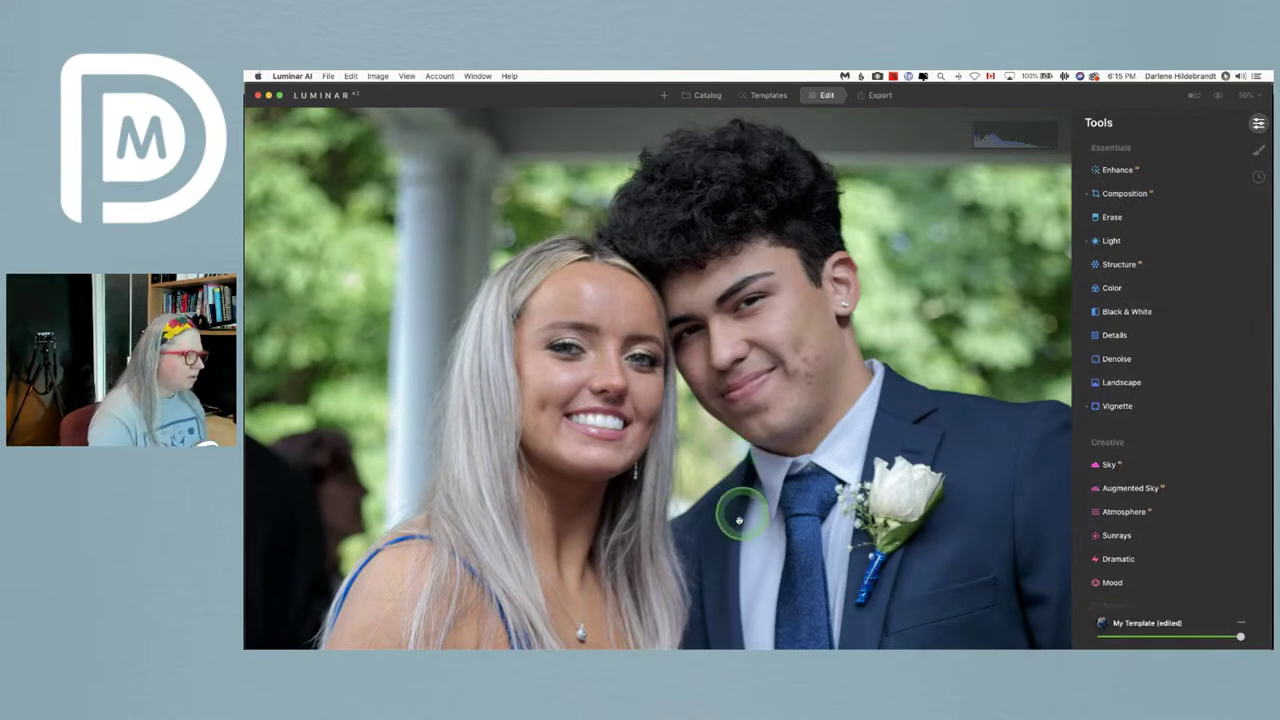
drag(743, 499, 754, 383)
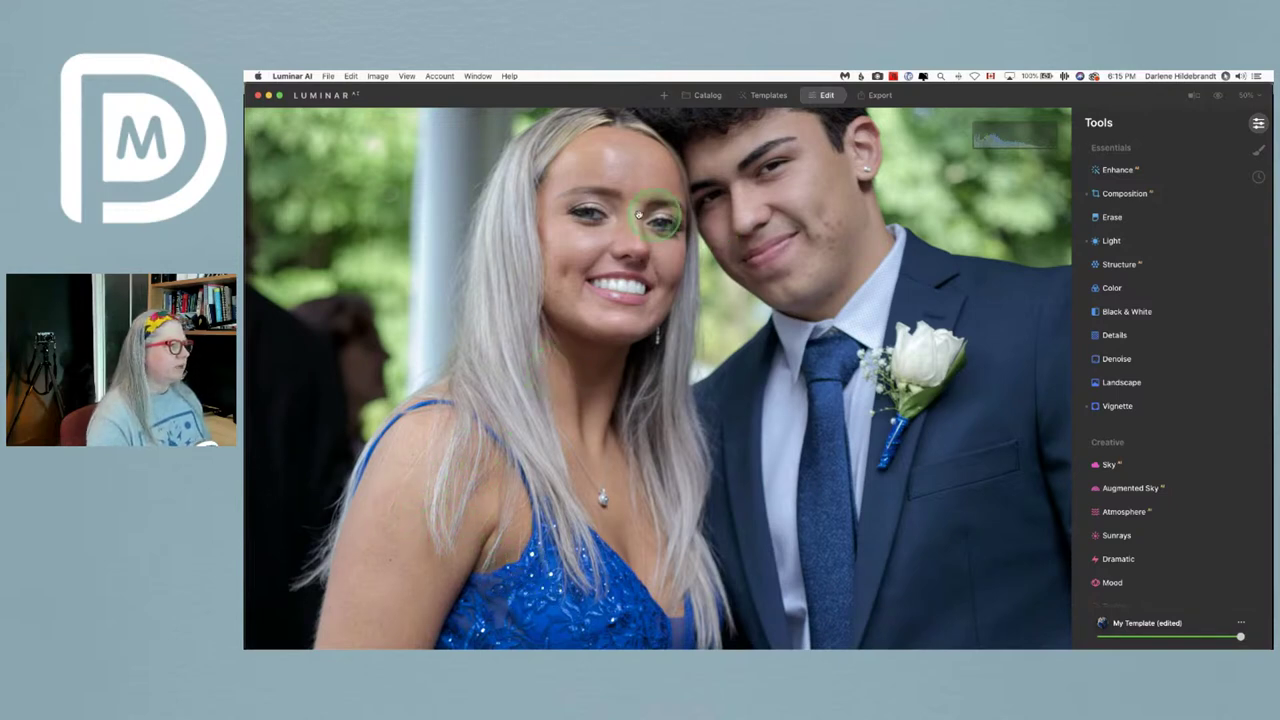
click(1038, 343)
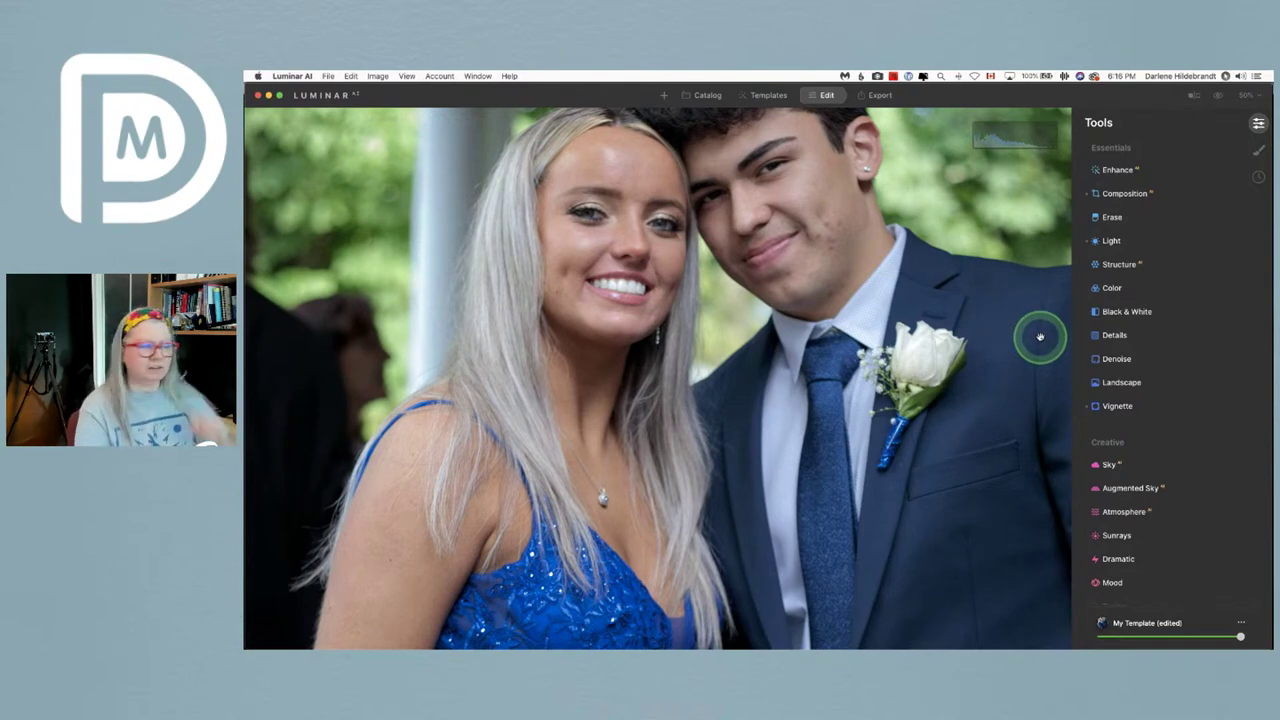
- Open the Details tool with its Details Masking and Sharpening Masking options expanded, and set Sharpen to 26
click(1121, 337)
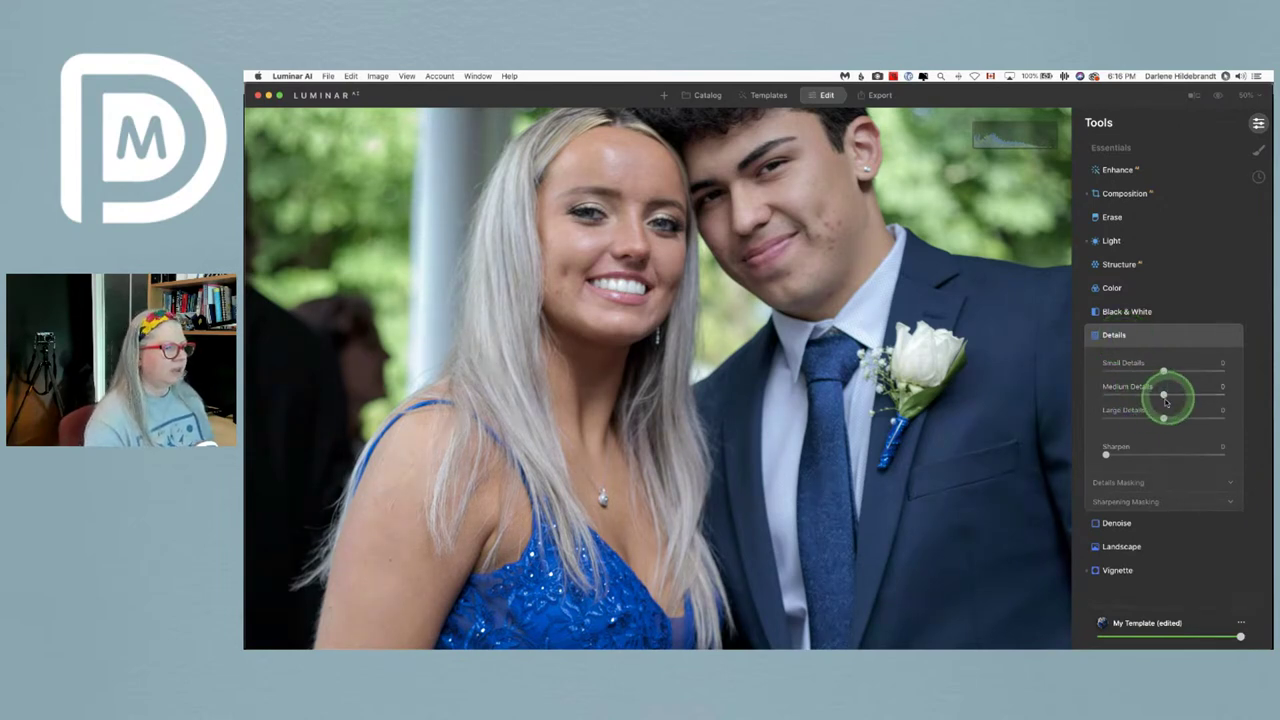
click(1101, 501)
click(1110, 482)
scroll(1109, 460, down, 1)
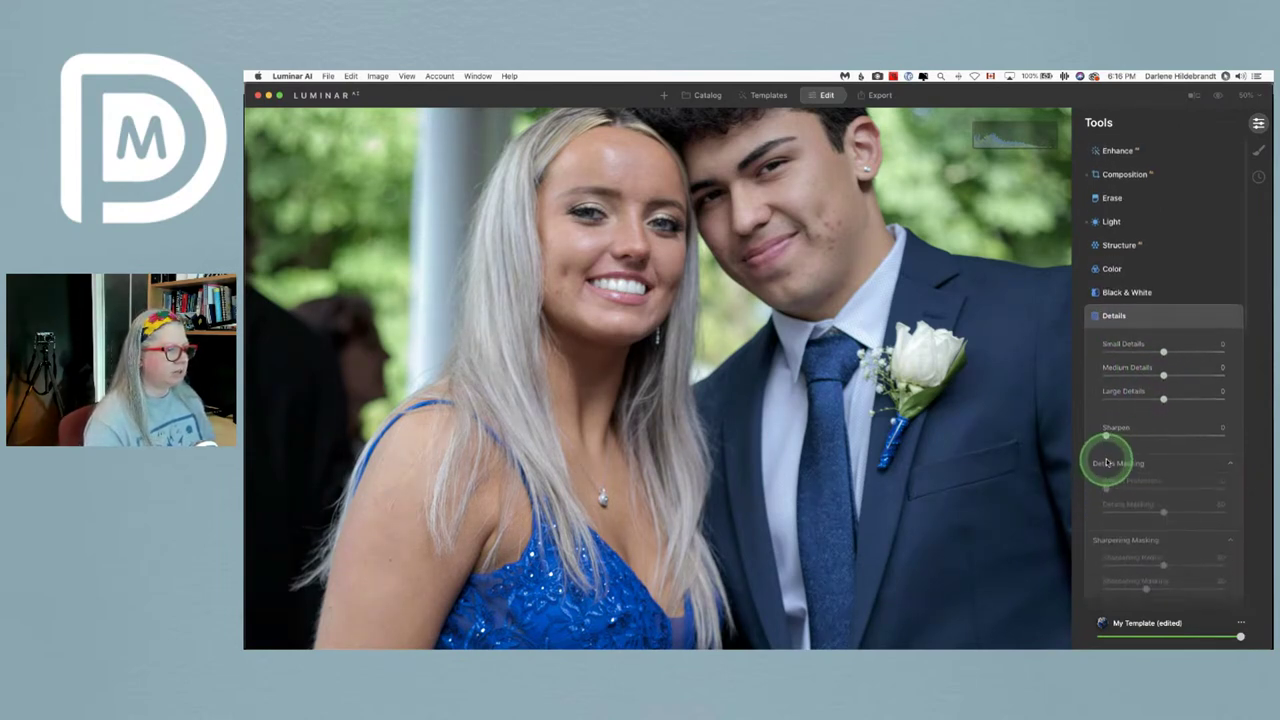
drag(1106, 436, 1137, 436)
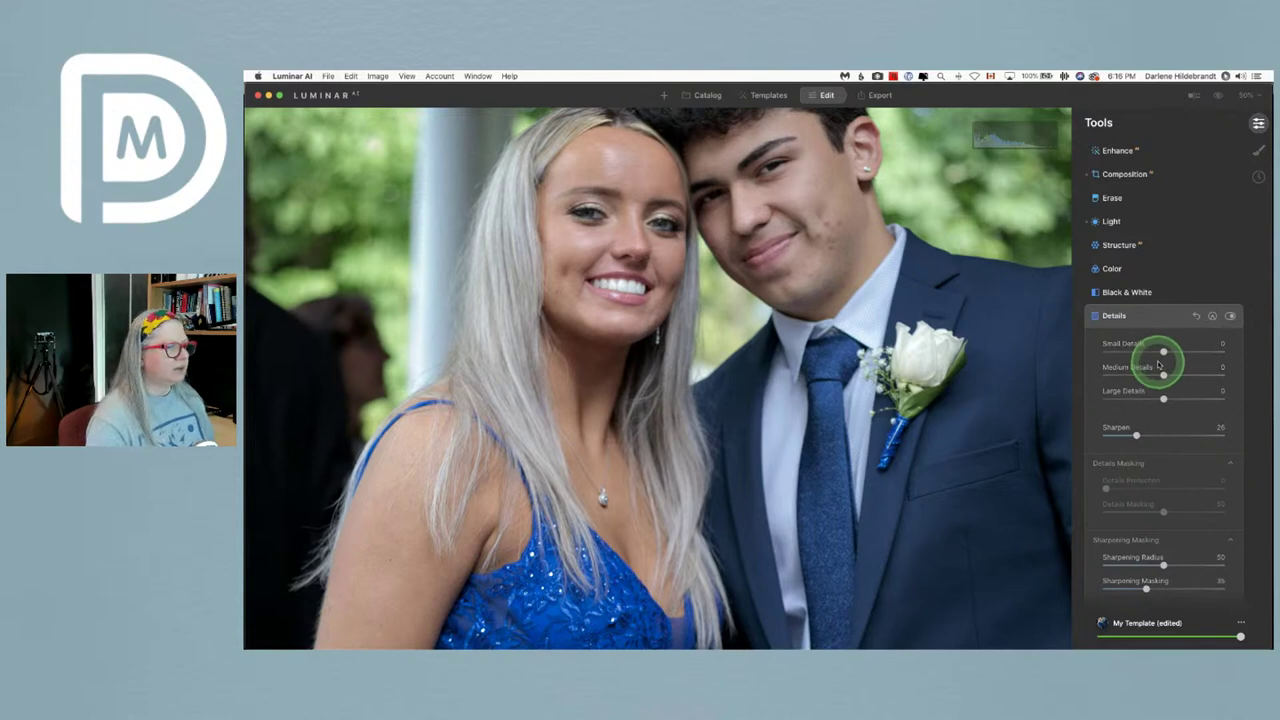
- Set Small Details to 32 and Medium Details to 19, and check the effect on both faces
drag(1162, 350, 1199, 351)
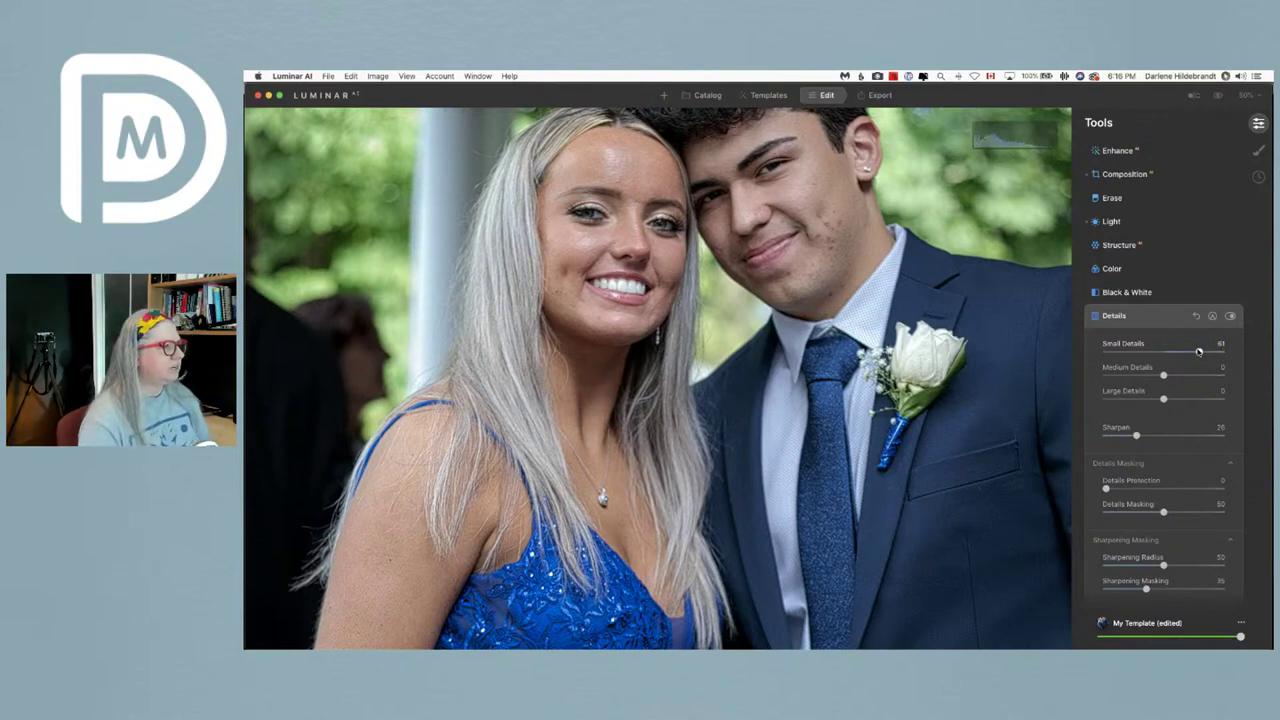
drag(1163, 374, 1176, 375)
drag(1199, 350, 1182, 352)
click(770, 258)
click(763, 316)
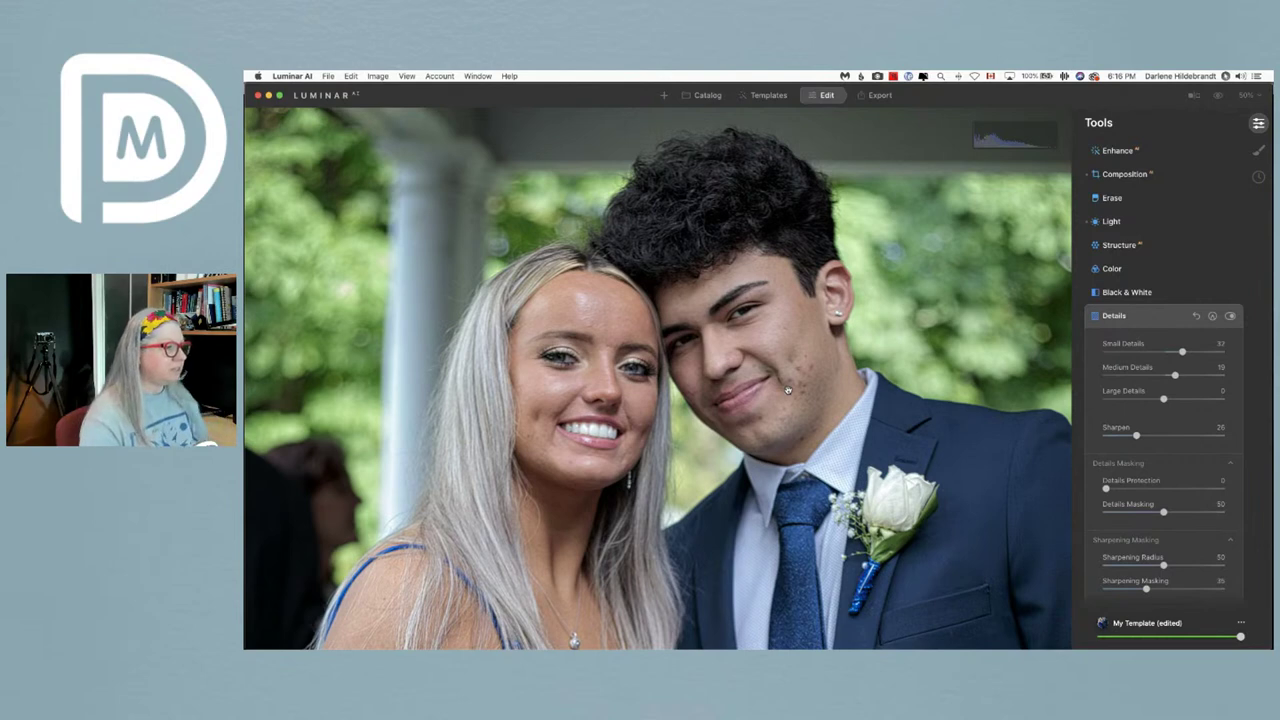
- Add a paint mask to the Details adjustment with the paint brush active, and turn off the cursor highlight
click(1212, 316)
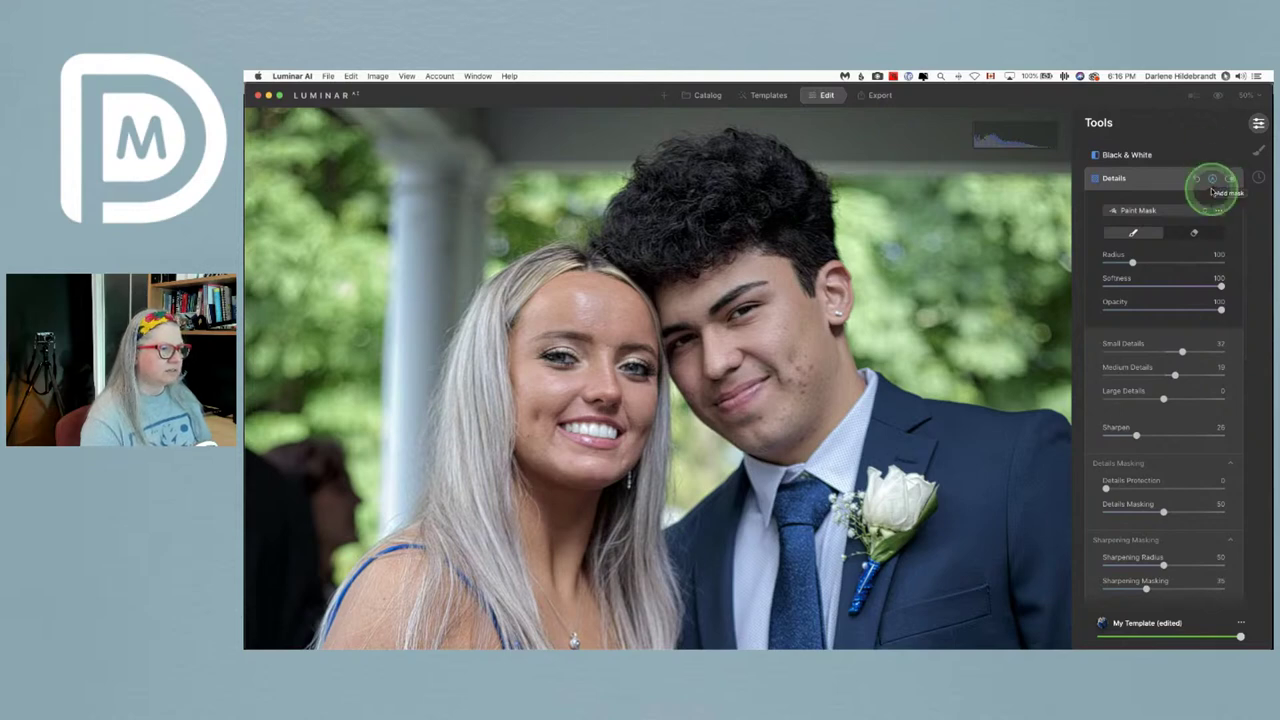
click(1128, 232)
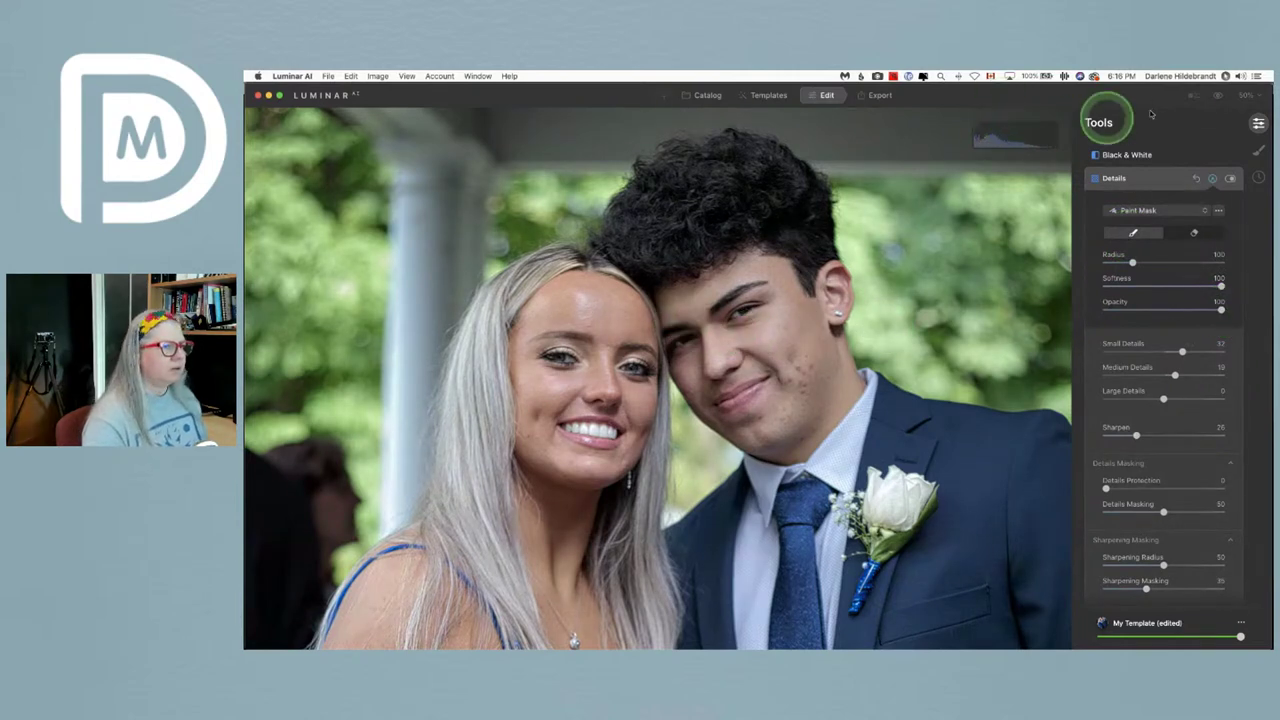
click(1226, 76)
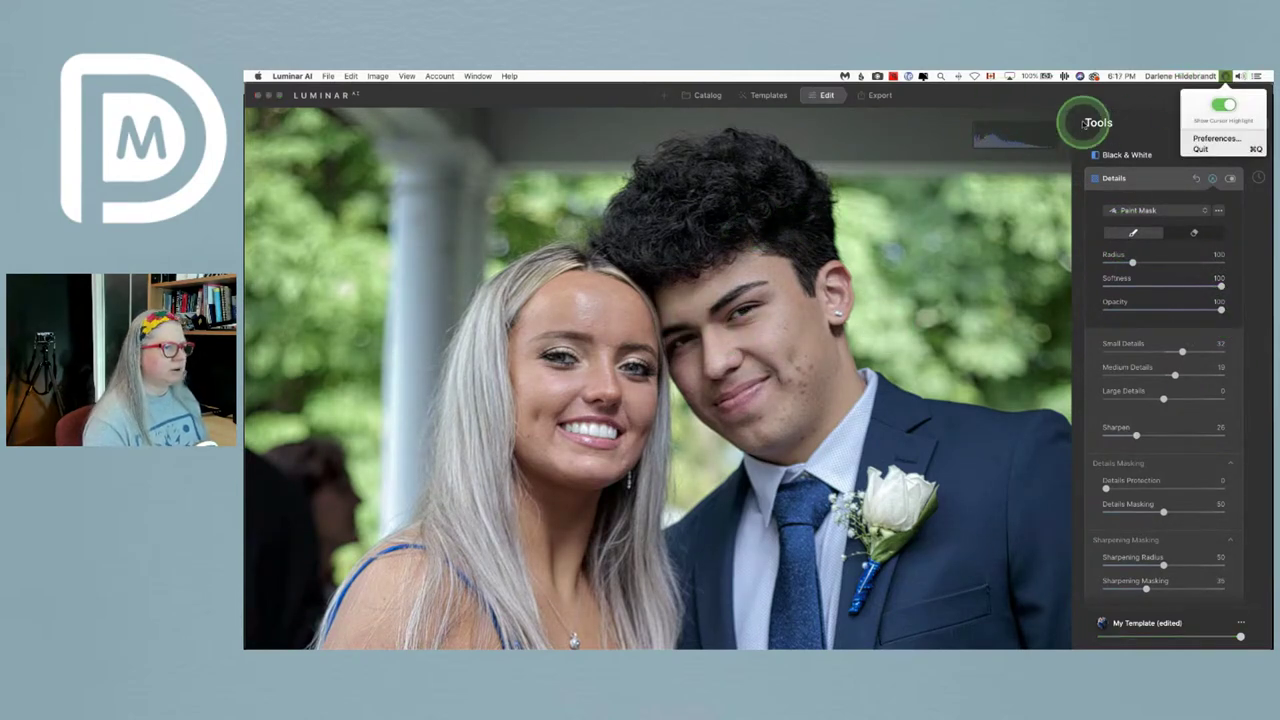
click(1223, 104)
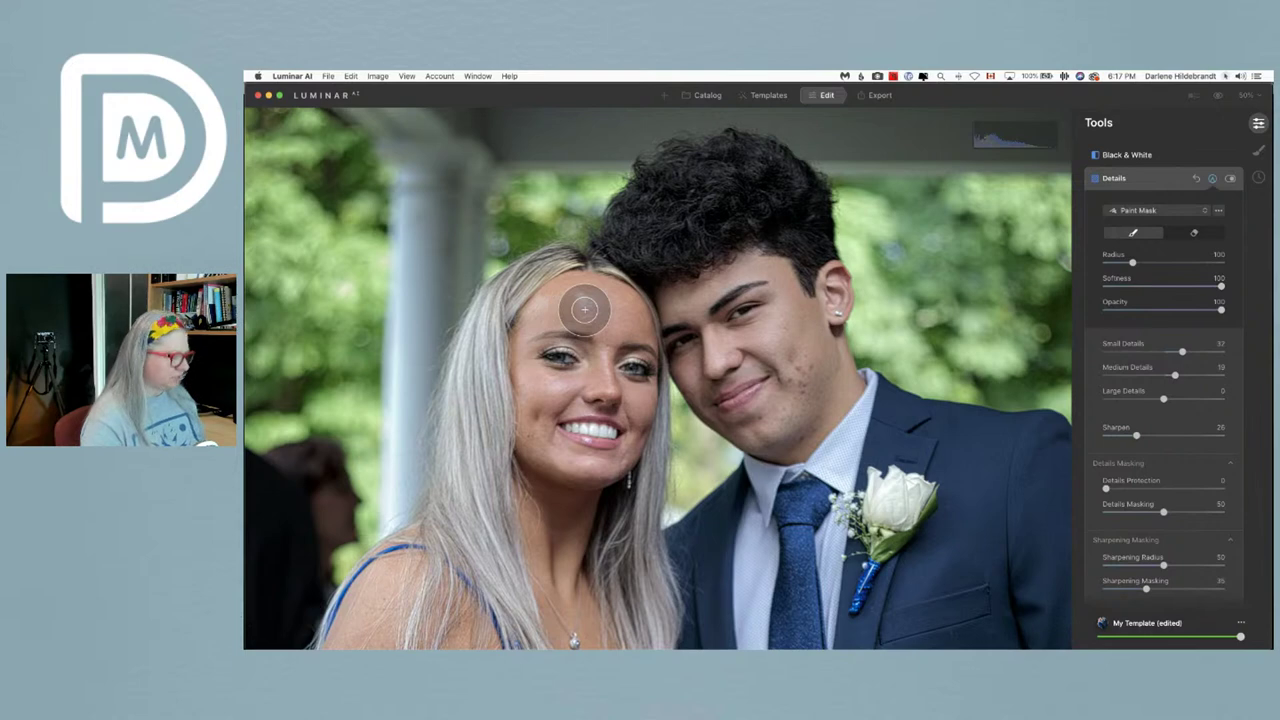
- Set the Details mask brush to a Radius of 220 and a Softness of 0
key(bracketright)
key(bracketright)
key(bracketright)
key(bracketright)
key(bracketright)
key(bracketright)
key(bracketright)
key(bracketright)
key(bracketright)
key(bracketright)
key(bracketright)
key(bracketright)
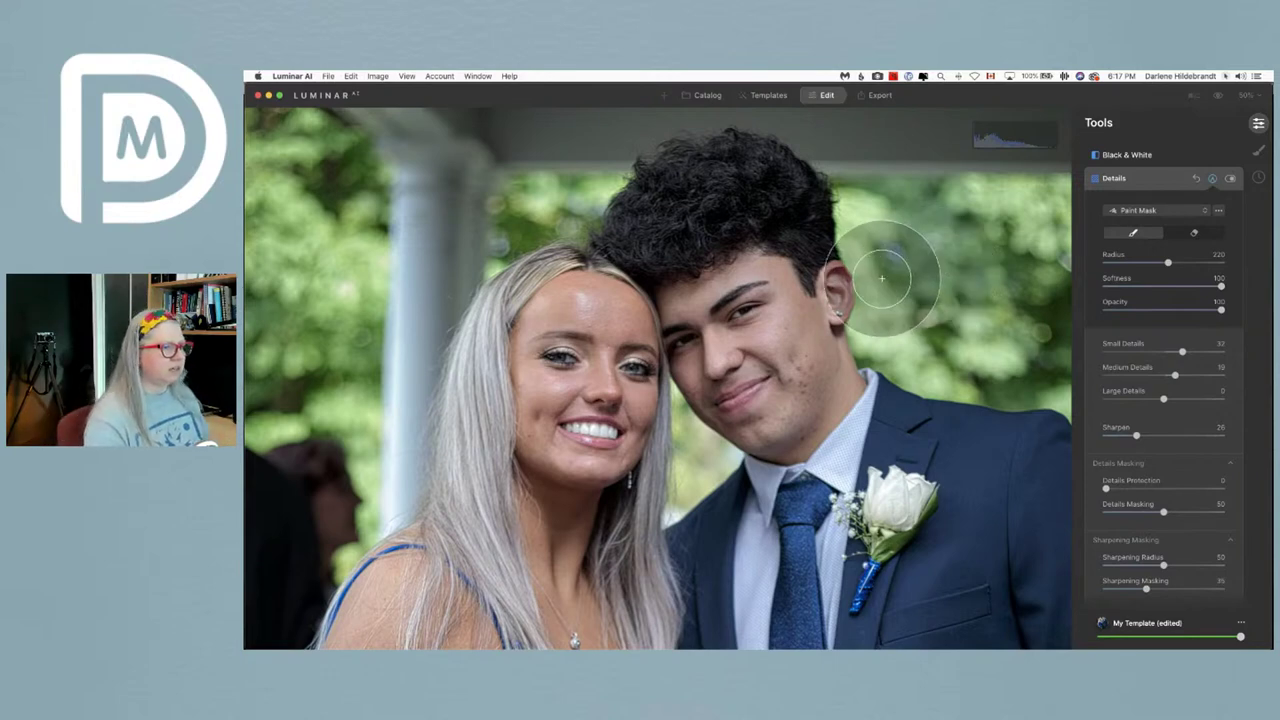
drag(1220, 287, 1102, 286)
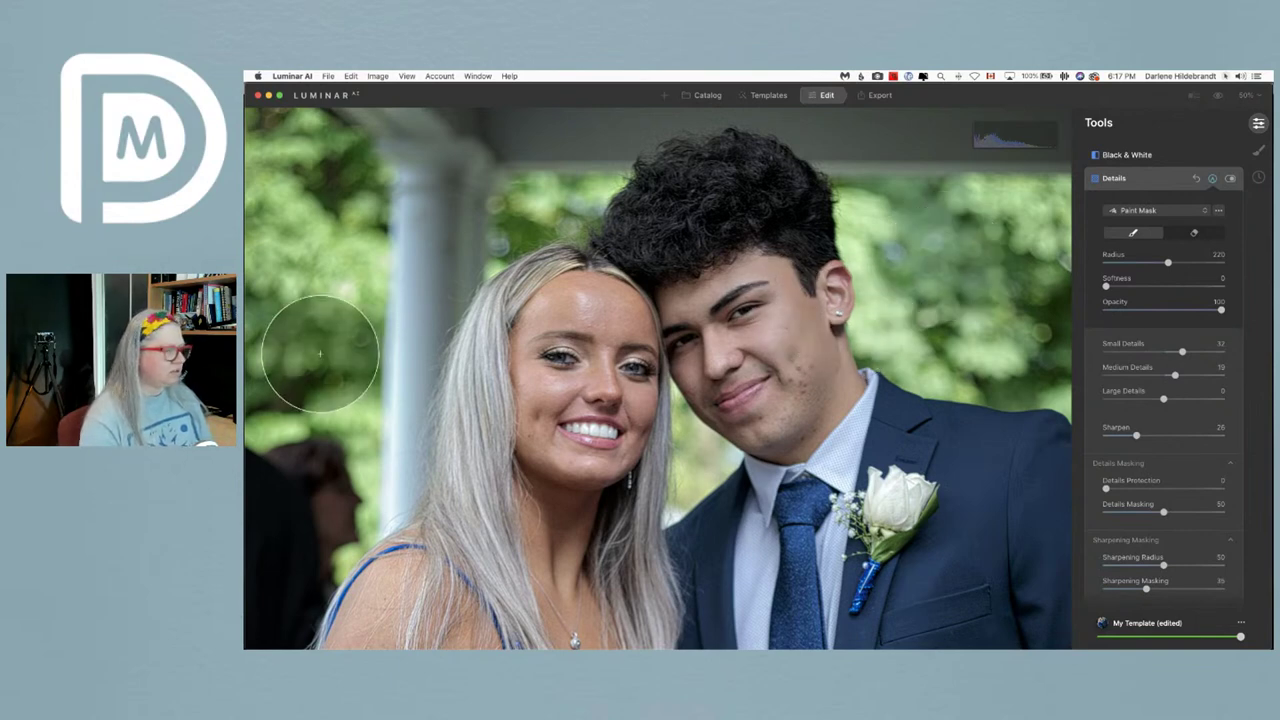
- Set the Details mask brush's Softness to 50 and shrink its radius to suit small facial features
mouse_move(1105, 286)
mouse_down()
mouse_move(1176, 287)
mouse_move(1163, 287)
mouse_up()
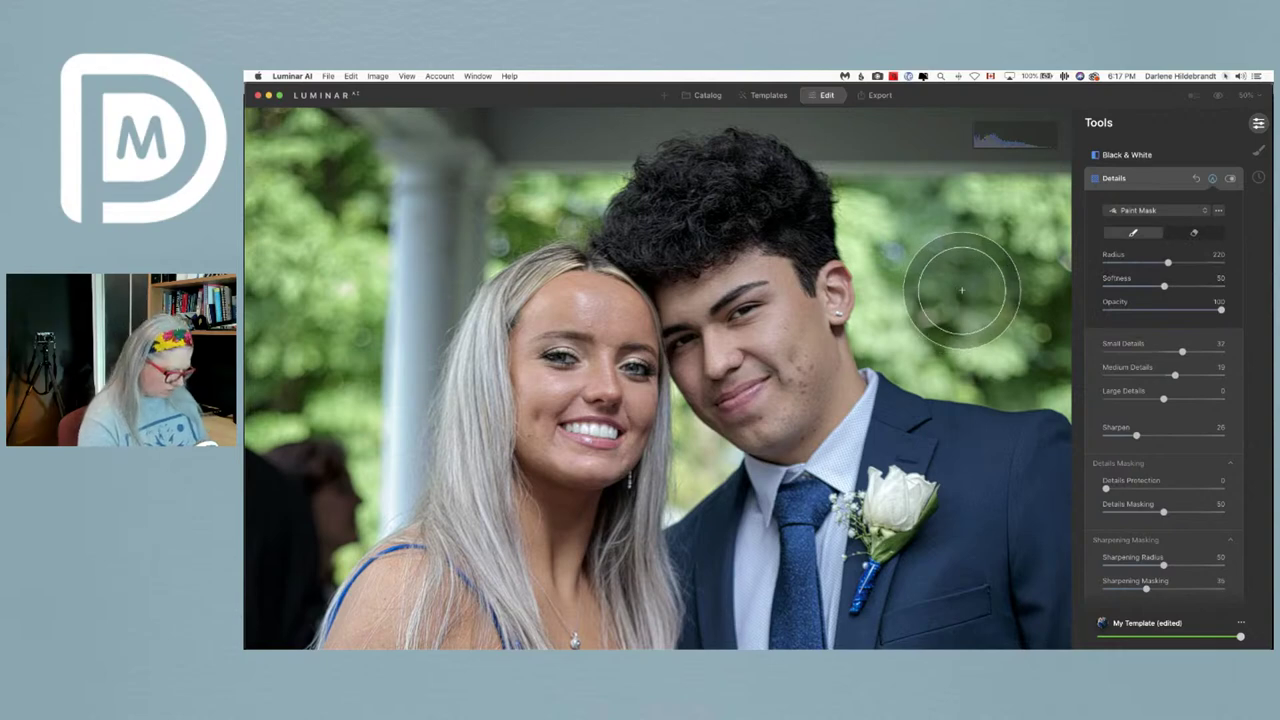
key(bracketleft)
key(bracketleft)
key(bracketleft)
key(bracketleft)
key(bracketleft)
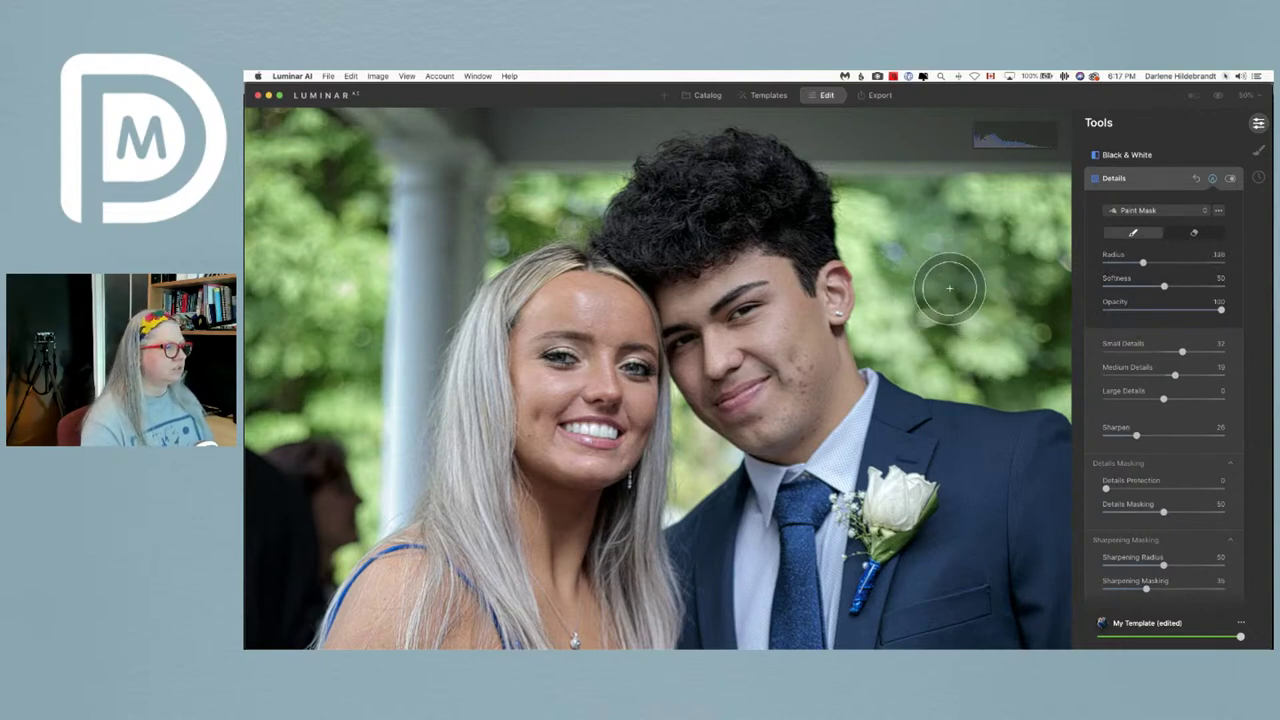
key(bracketleft)
key(bracketleft)
key(bracketleft)
key(bracketleft)
- Paint the woman's eyebrows, eyes and mouth into the Details mask, reducing the brush Radius to 28 for the finer areas
mouse_move(543, 357)
mouse_down()
mouse_move(578, 360)
mouse_move(535, 345)
mouse_move(545, 338)
mouse_up()
key(bracketleft)
key(bracketleft)
drag(624, 369, 650, 362)
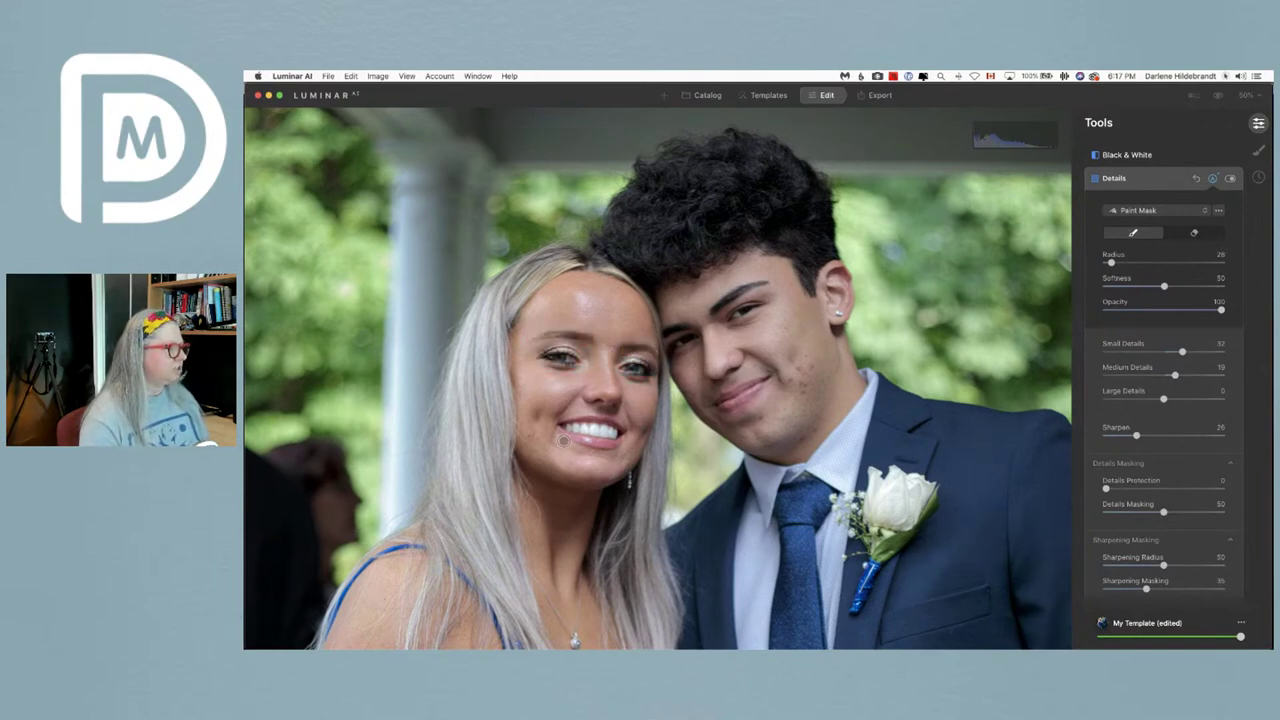
drag(571, 427, 603, 430)
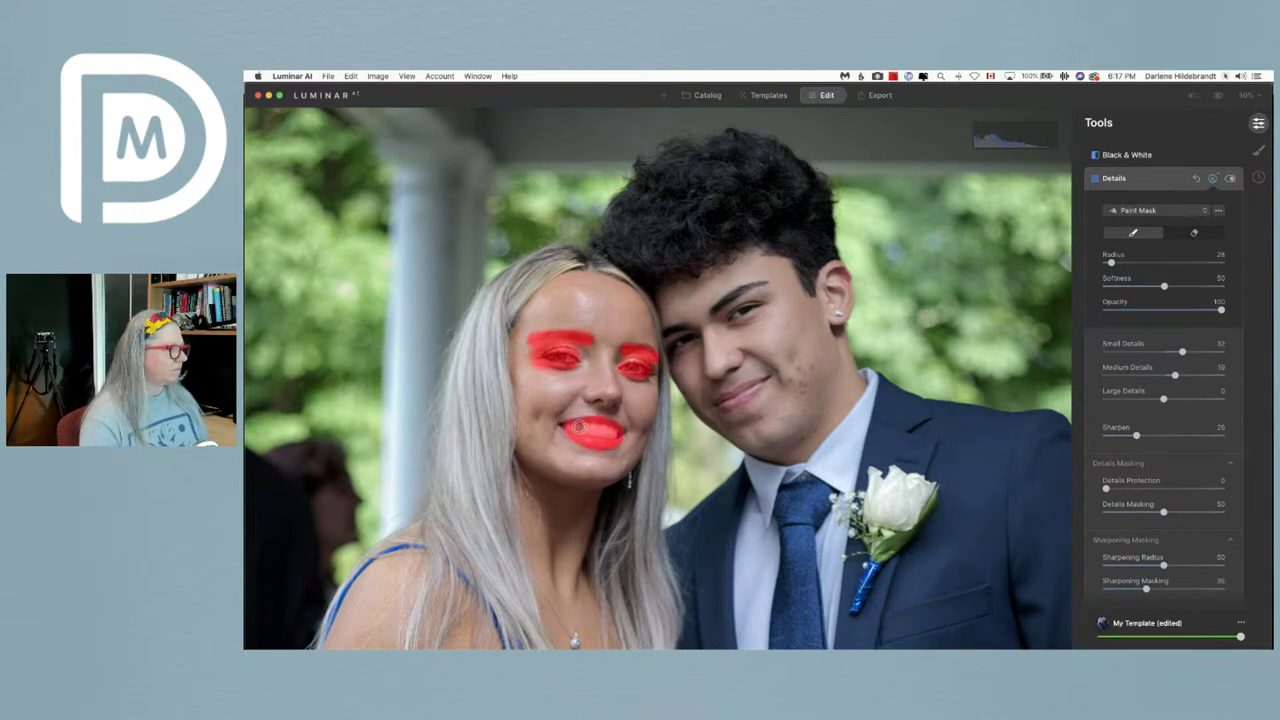
drag(566, 427, 568, 428)
- Paint the man's lips, eyes, eyebrow and ear into the Details mask
mouse_move(718, 401)
mouse_down()
mouse_move(756, 385)
mouse_move(714, 404)
mouse_up()
mouse_move(698, 340)
mouse_down()
mouse_move(676, 348)
mouse_move(664, 330)
mouse_move(764, 286)
mouse_move(734, 316)
mouse_move(744, 308)
mouse_up()
drag(840, 313, 838, 316)
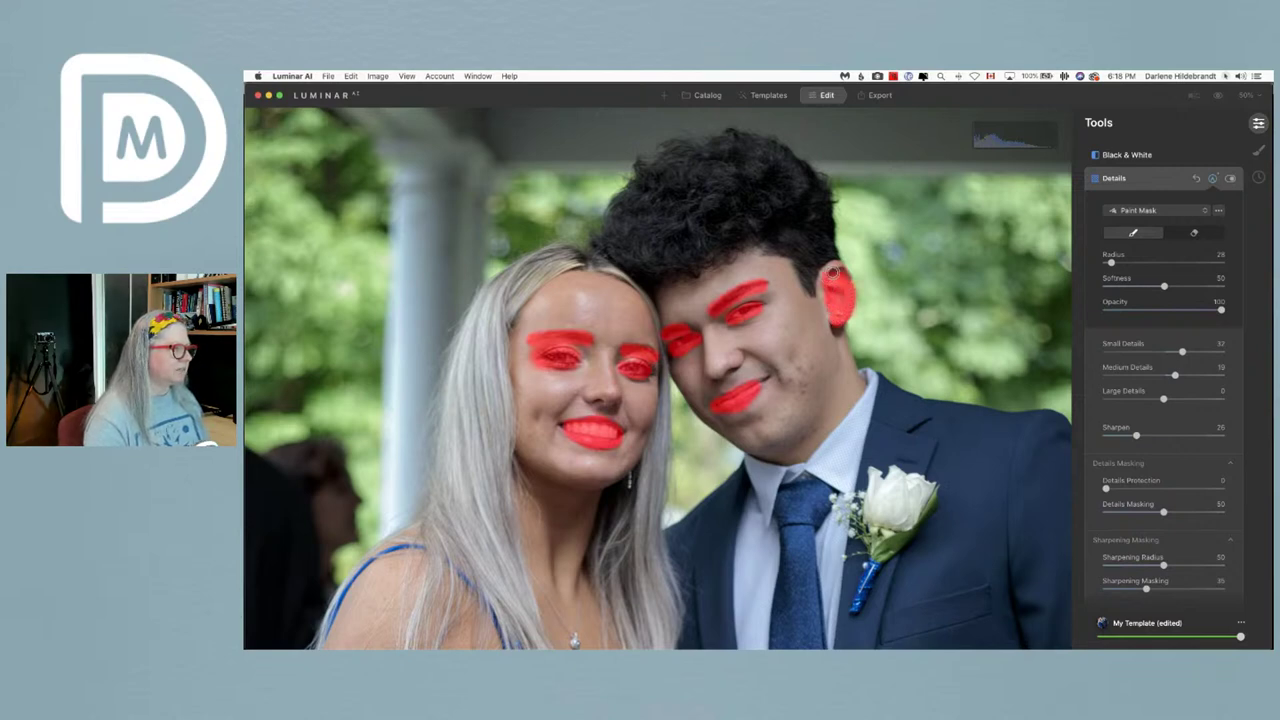
drag(845, 279, 845, 279)
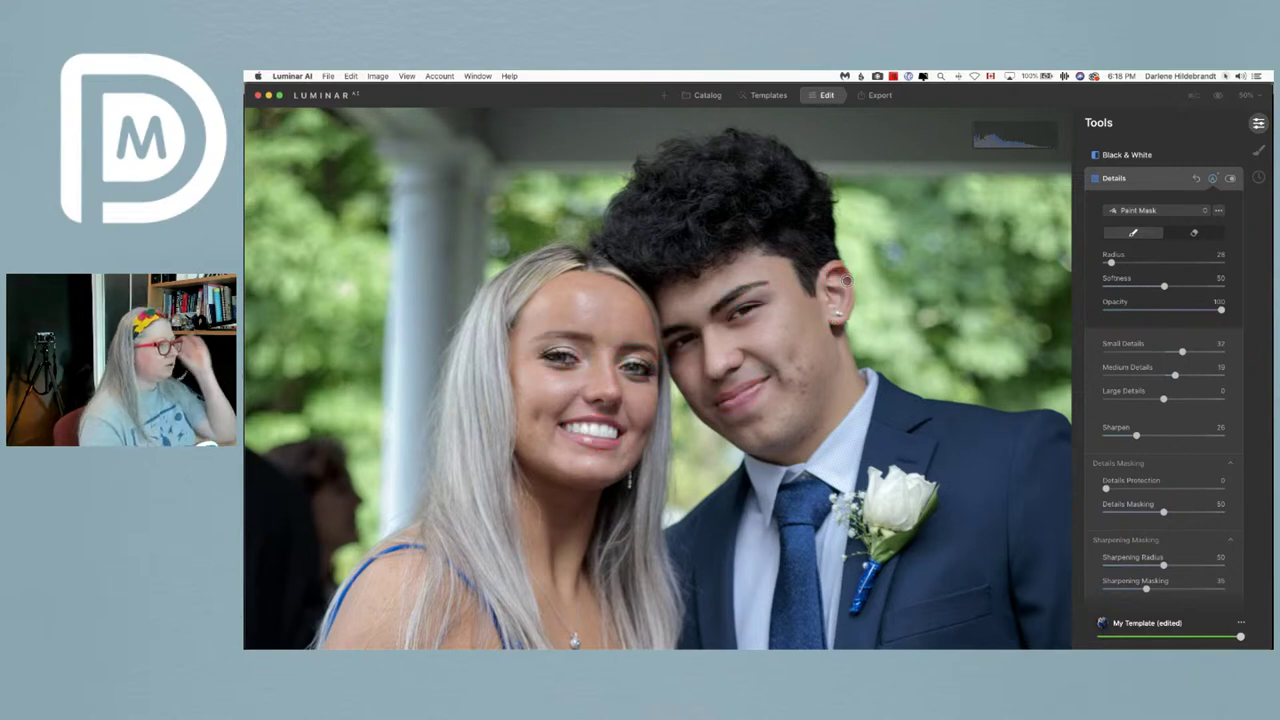
- Paint the man's curly hair into the Details mask, using a larger brush for the bulk and a smaller one near the edges
key(bracketright)
key(bracketright)
key(bracketright)
mouse_move(642, 258)
mouse_down()
mouse_move(679, 261)
mouse_move(695, 241)
mouse_move(746, 234)
mouse_move(799, 243)
mouse_move(808, 259)
mouse_move(814, 240)
mouse_move(806, 203)
mouse_move(774, 185)
mouse_move(790, 207)
mouse_move(710, 213)
mouse_move(648, 257)
mouse_move(626, 256)
mouse_move(624, 231)
mouse_move(721, 191)
mouse_move(612, 248)
mouse_move(660, 183)
mouse_move(751, 178)
mouse_move(733, 153)
mouse_move(673, 161)
mouse_move(626, 220)
mouse_up()
mouse_move(700, 183)
mouse_down()
mouse_move(720, 163)
mouse_move(767, 158)
mouse_move(803, 180)
mouse_move(820, 240)
mouse_up()
drag(706, 244, 682, 252)
key(bracketleft)
key(bracketleft)
mouse_move(808, 258)
mouse_down()
mouse_move(808, 285)
mouse_move(828, 253)
mouse_move(812, 250)
mouse_move(815, 186)
mouse_up()
- Paint the woman's long hair into the Details mask, from the lengths beside her face up to the hairline
key(bracketright)
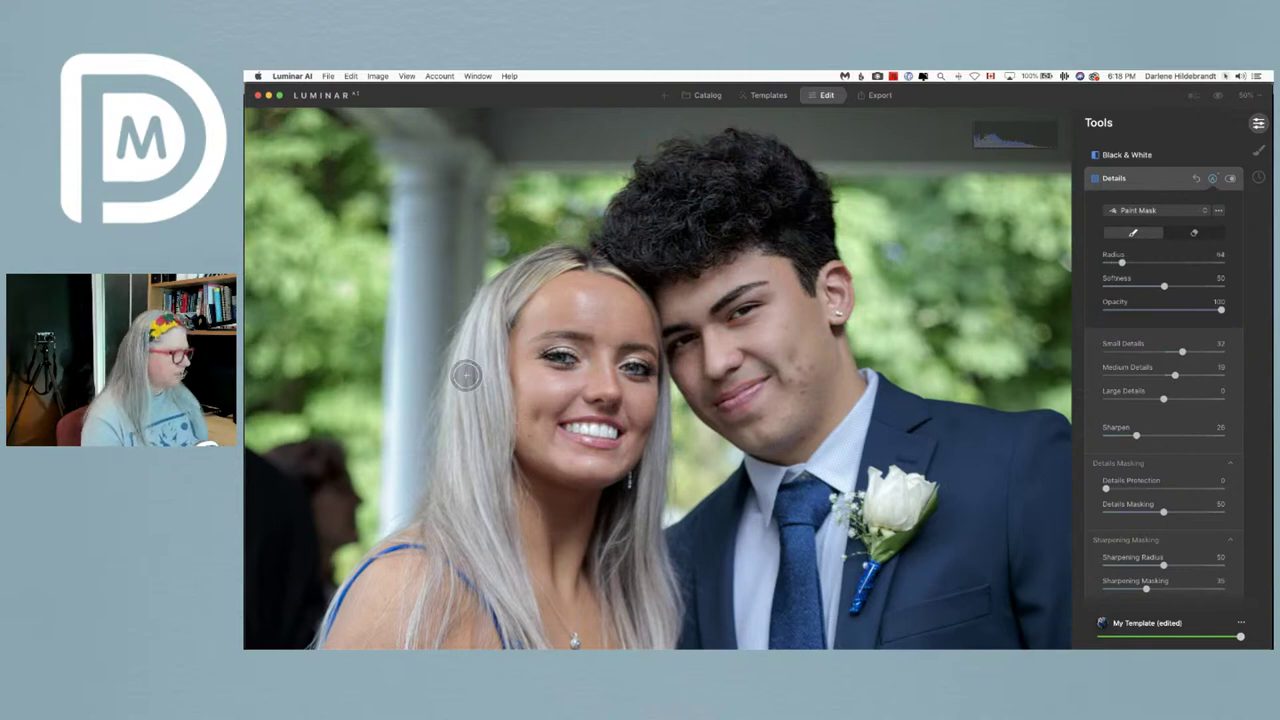
mouse_move(464, 456)
mouse_down()
mouse_move(468, 348)
mouse_move(488, 574)
mouse_move(442, 532)
mouse_move(456, 454)
mouse_move(467, 441)
mouse_move(480, 469)
mouse_move(492, 431)
mouse_move(491, 310)
mouse_move(550, 261)
mouse_move(472, 356)
mouse_up()
key(bracketleft)
key(bracketleft)
drag(560, 258, 640, 256)
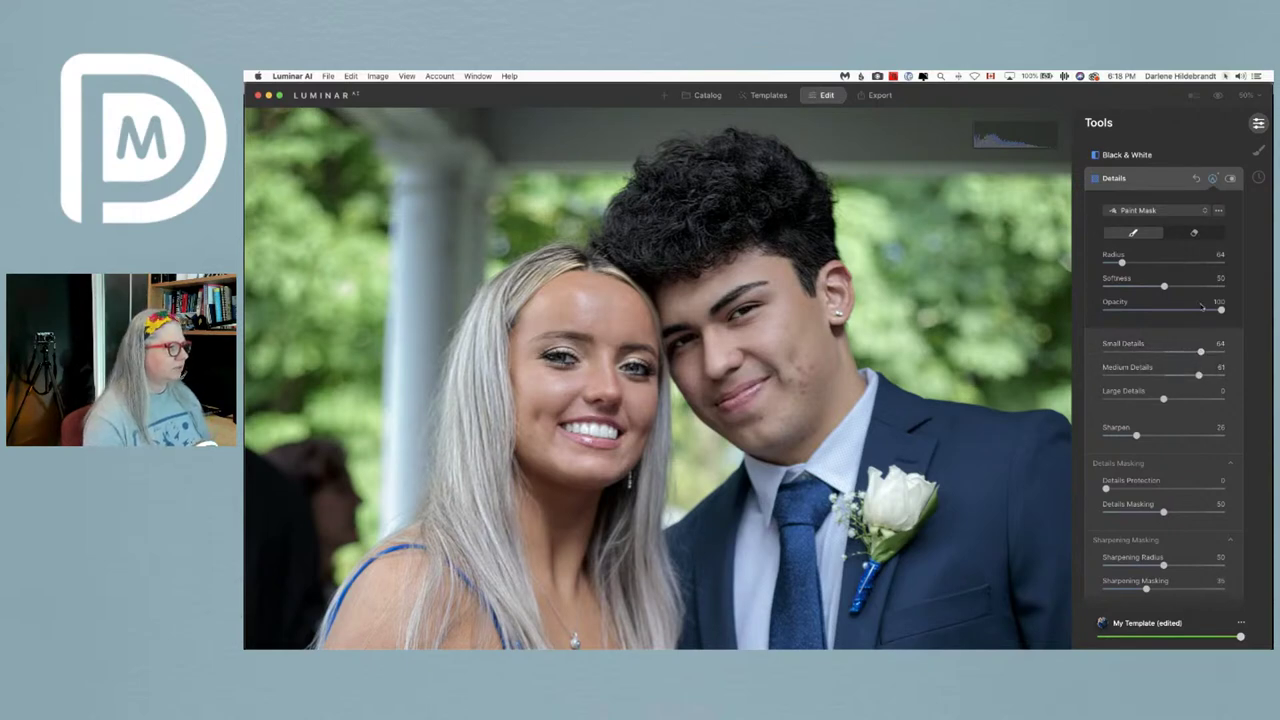
- Compare the photo with the Details adjustment switched off and on, and review the whole image
click(1231, 179)
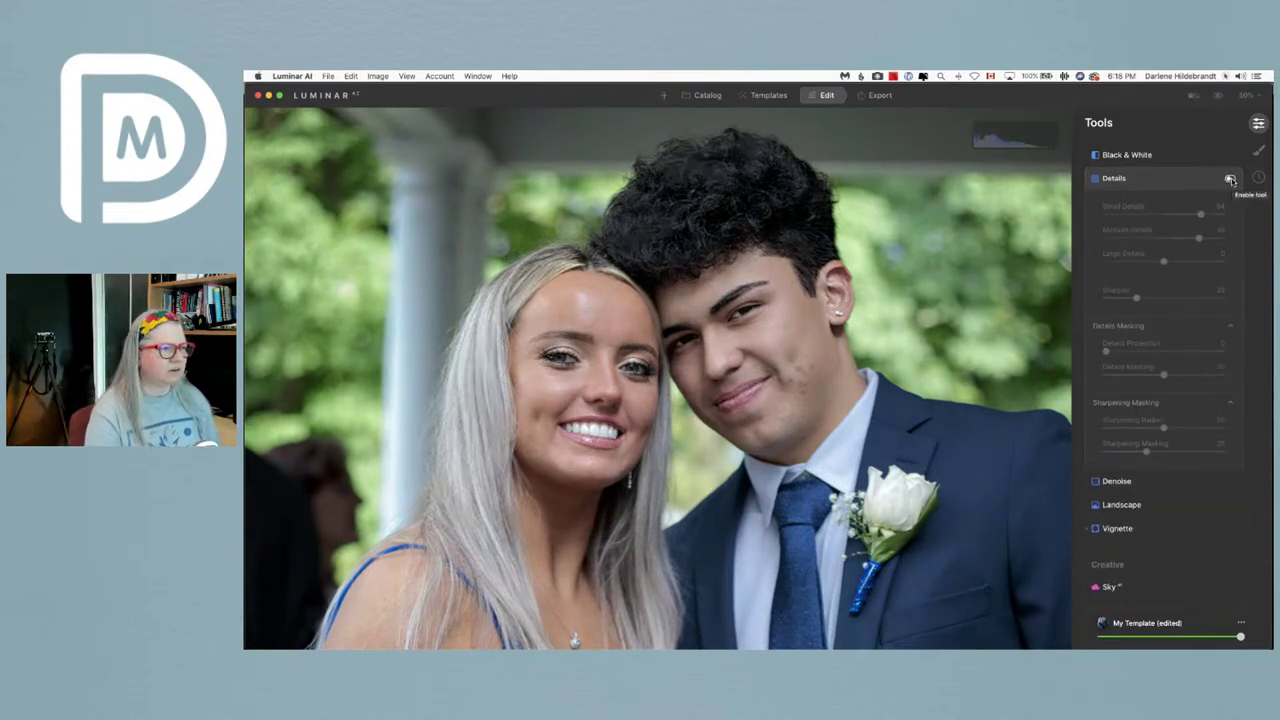
click(1231, 179)
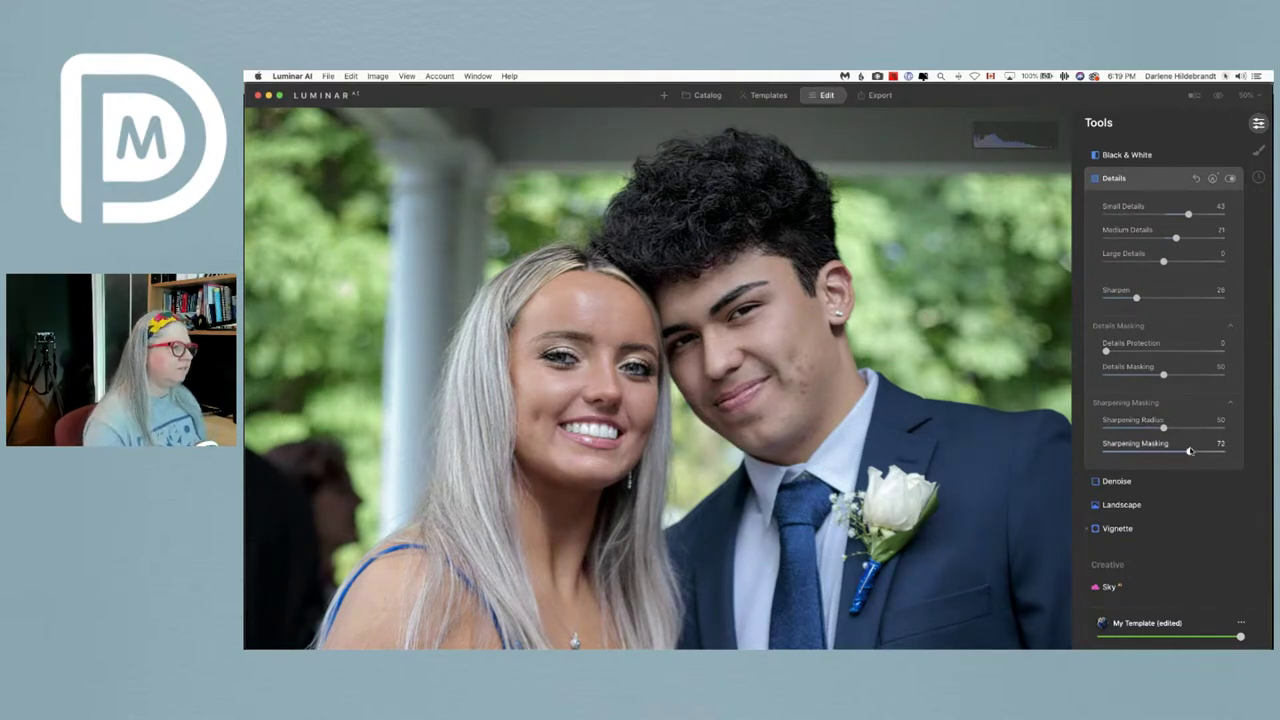
click(1246, 95)
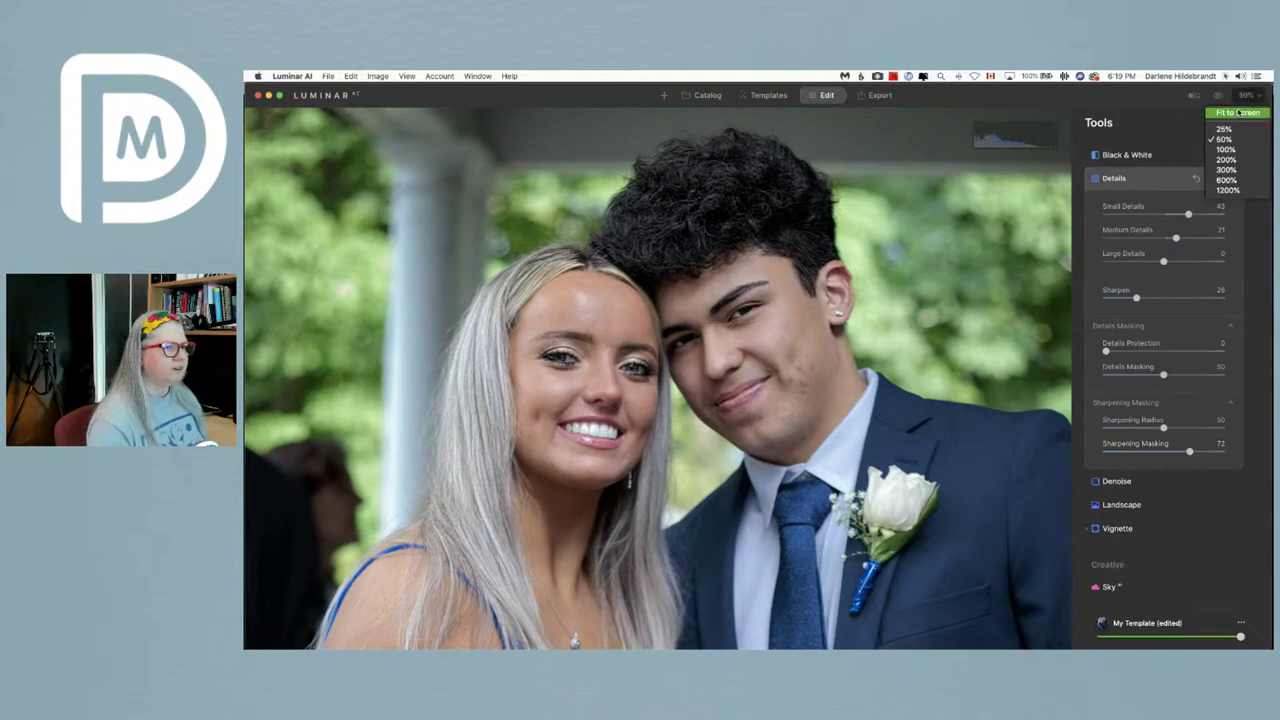
click(1237, 113)
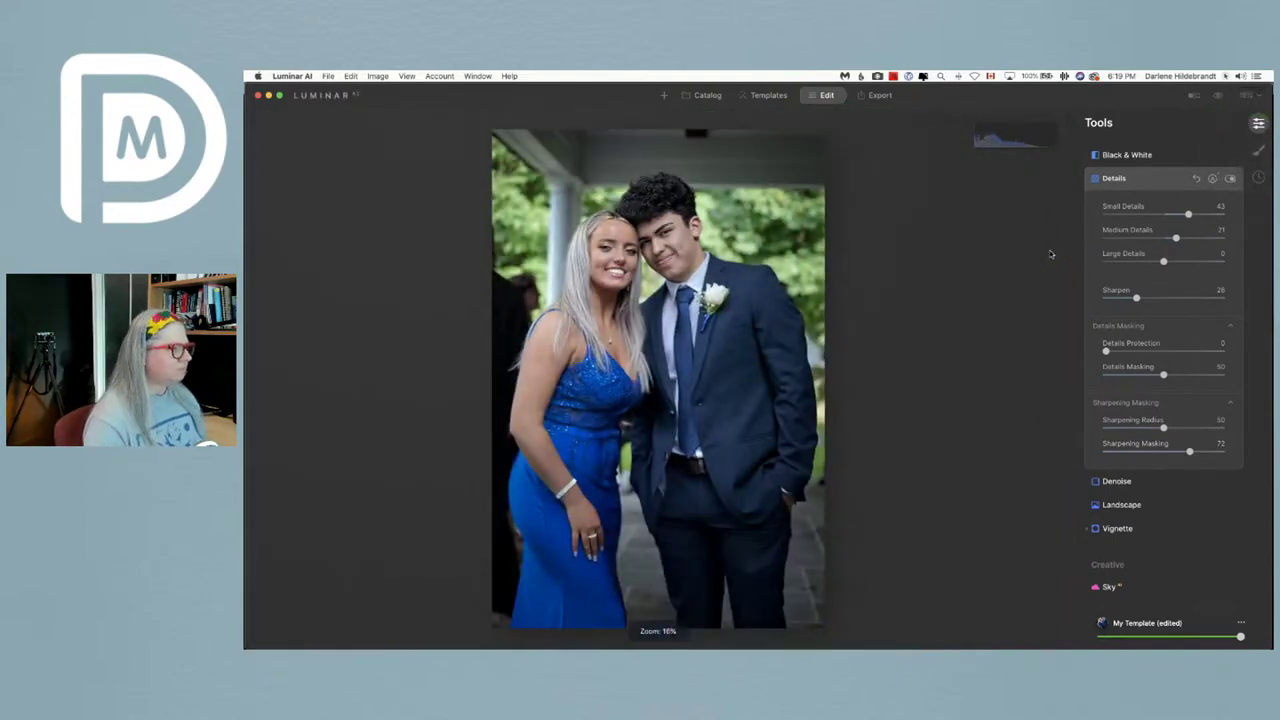
- Set the Details mask brush to Radius 172, Softness 85 and Opacity 46, and paint over the couple's clothing
click(1213, 179)
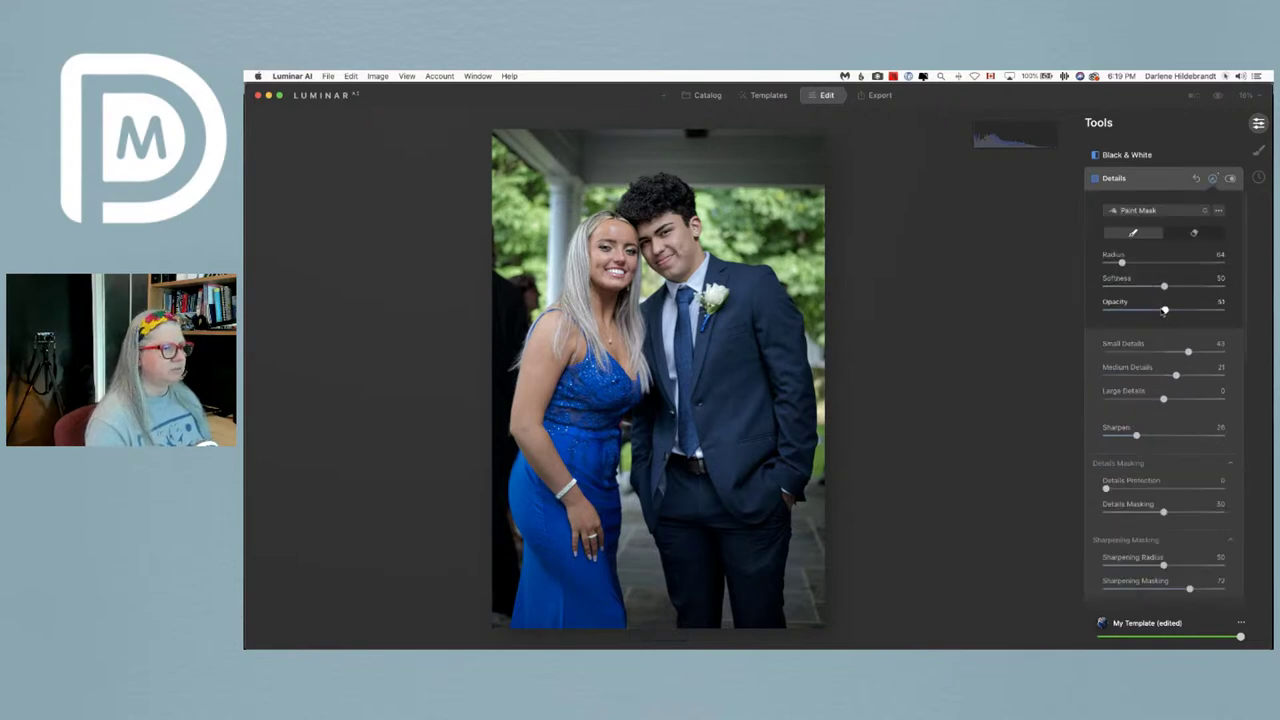
drag(1164, 286, 1205, 286)
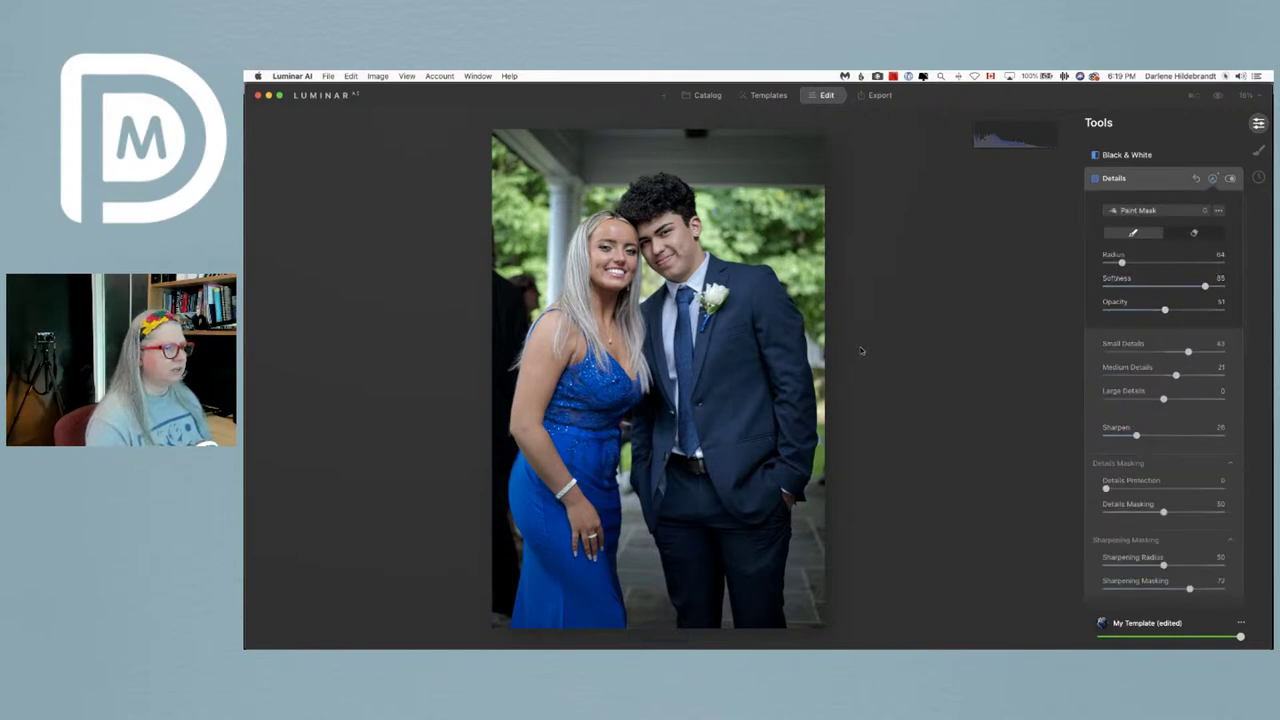
key(bracketright)
key(bracketright)
key(bracketright)
key(bracketright)
key(bracketright)
key(bracketright)
key(bracketright)
key(bracketright)
key(bracketright)
key(bracketright)
key(bracketright)
drag(1167, 313, 1161, 312)
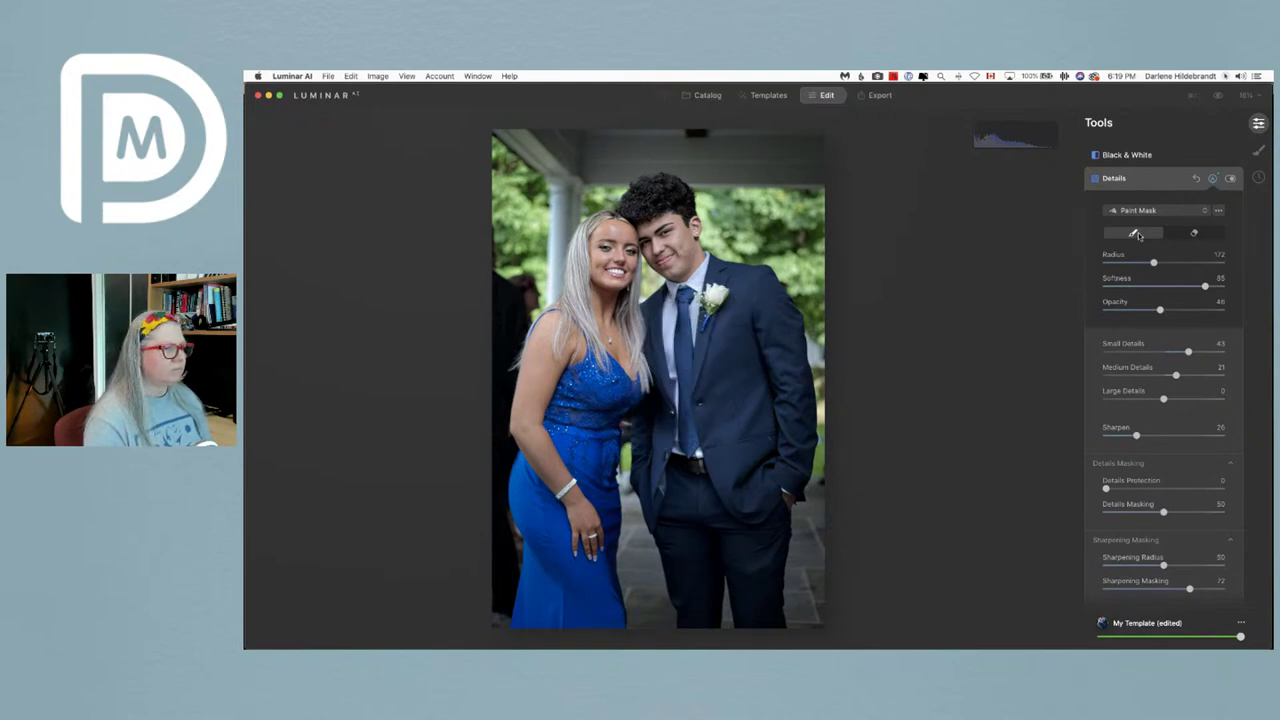
mouse_move(665, 335)
mouse_down()
mouse_move(733, 404)
mouse_move(750, 387)
mouse_move(752, 520)
mouse_move(751, 448)
mouse_move(770, 382)
mouse_move(760, 341)
mouse_move(734, 320)
mouse_move(677, 321)
mouse_move(672, 393)
mouse_move(700, 512)
mouse_move(686, 562)
mouse_move(684, 406)
mouse_move(622, 369)
mouse_move(591, 392)
mouse_move(573, 451)
mouse_move(585, 526)
mouse_move(567, 613)
mouse_move(552, 520)
mouse_move(554, 558)
mouse_move(571, 422)
mouse_move(571, 609)
mouse_up()
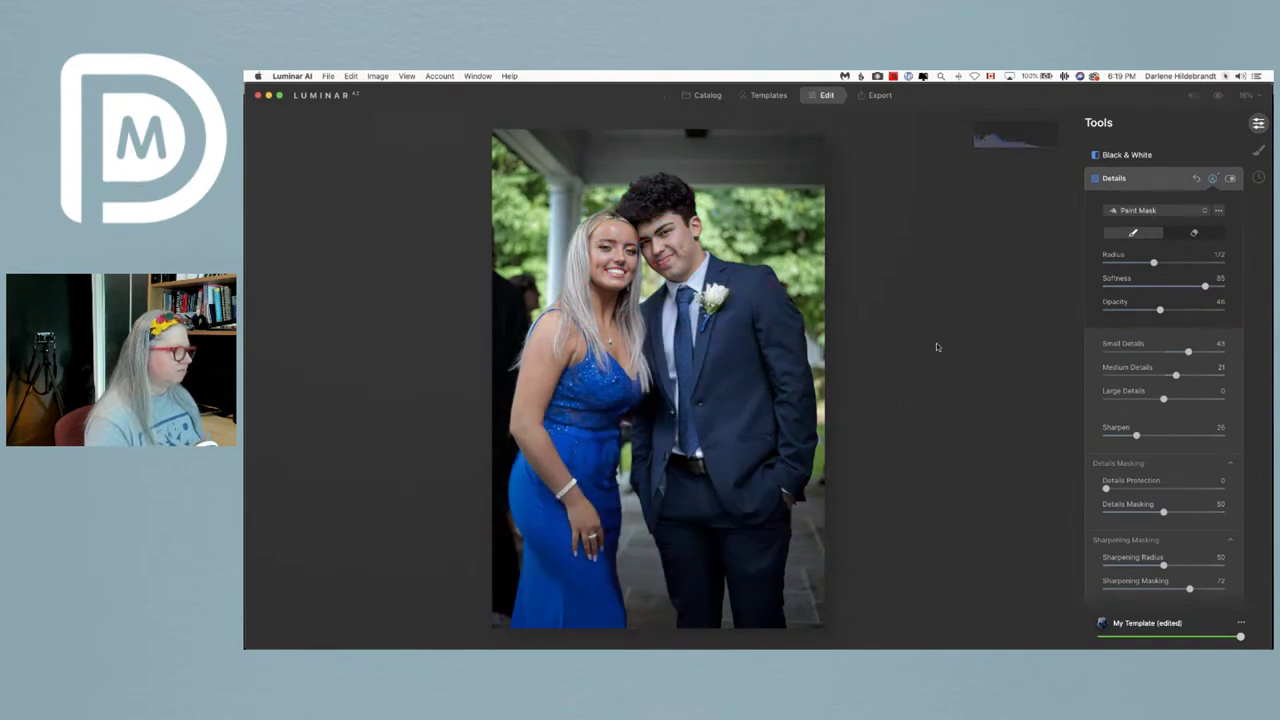
- Paint the woman's ring and bracelet into the Details mask with a brush Radius of 64, and close the Details tool
click(1245, 95)
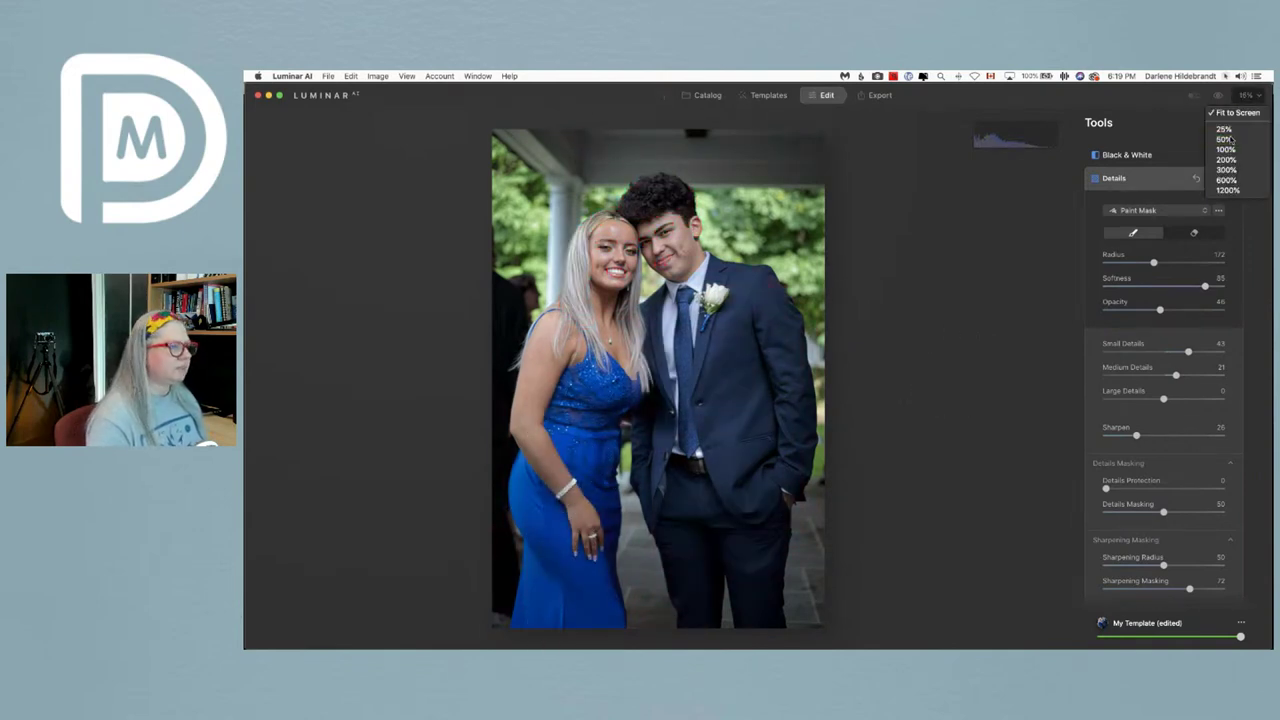
click(1238, 140)
scroll(550, 362, down, 10)
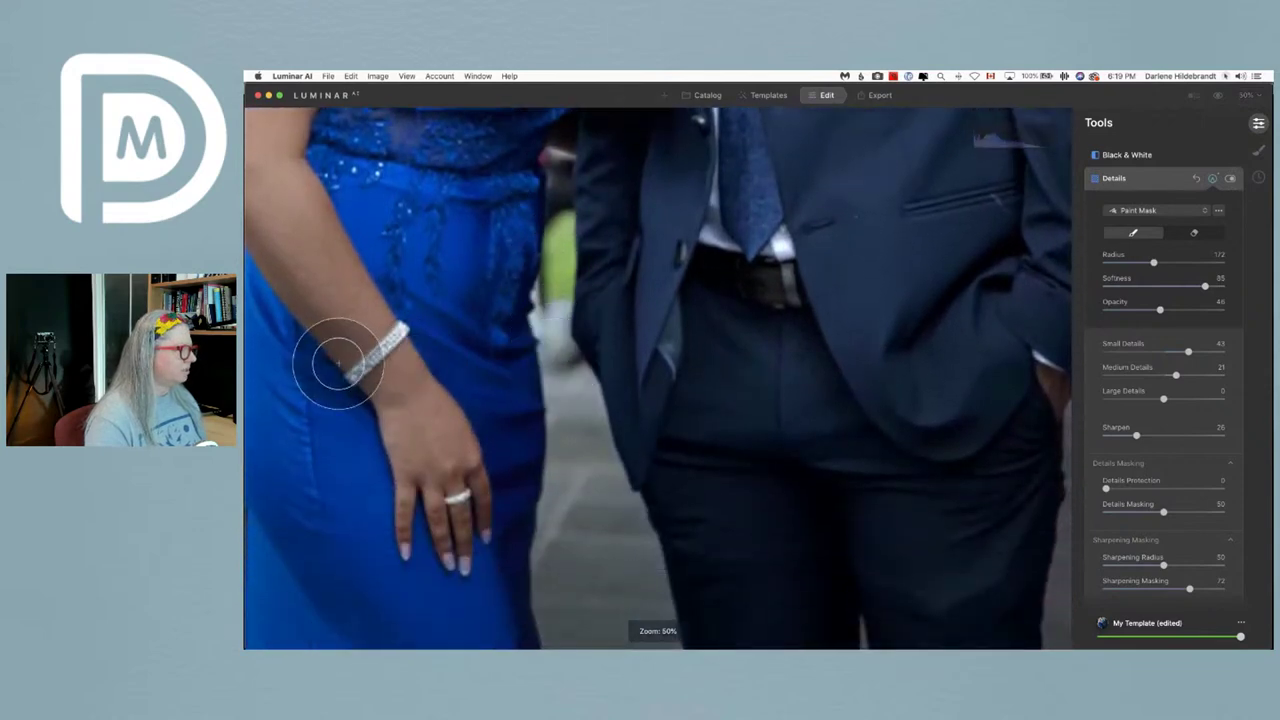
key(bracketleft)
key(bracketleft)
key(bracketleft)
key(bracketleft)
key(bracketleft)
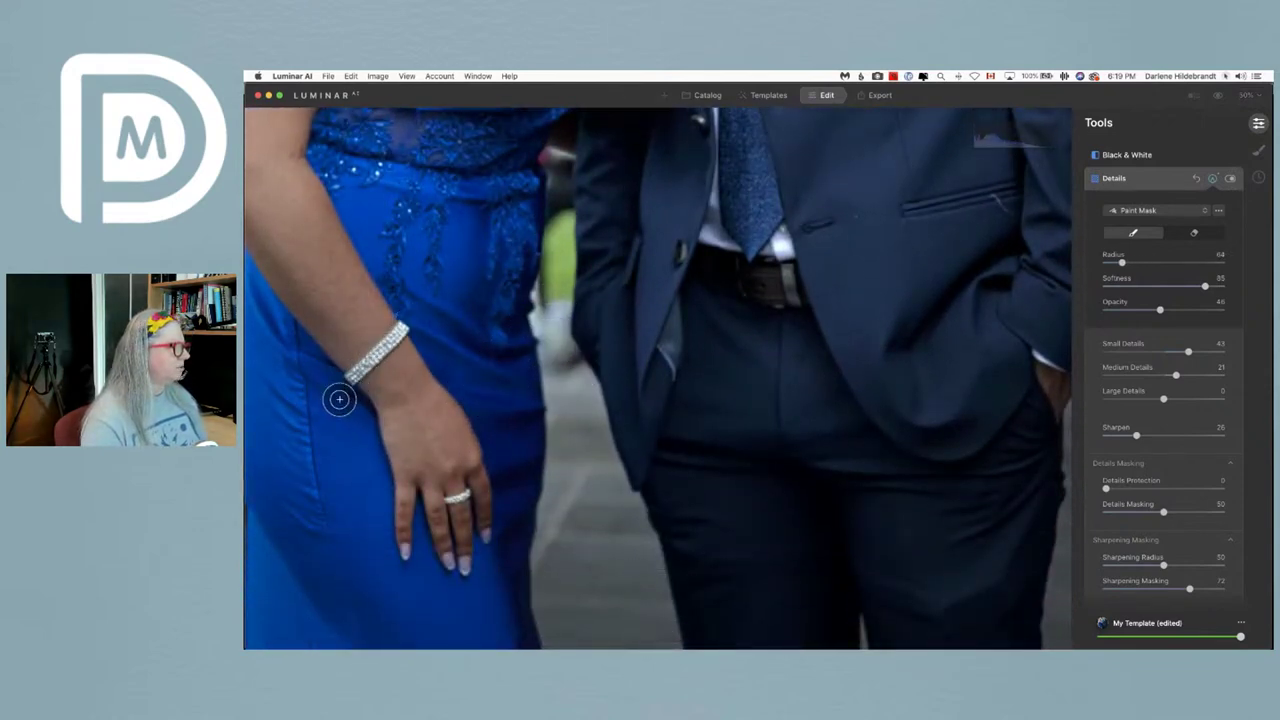
drag(458, 500, 448, 506)
mouse_move(343, 386)
mouse_down()
mouse_move(418, 320)
mouse_move(340, 377)
mouse_move(560, 395)
mouse_up()
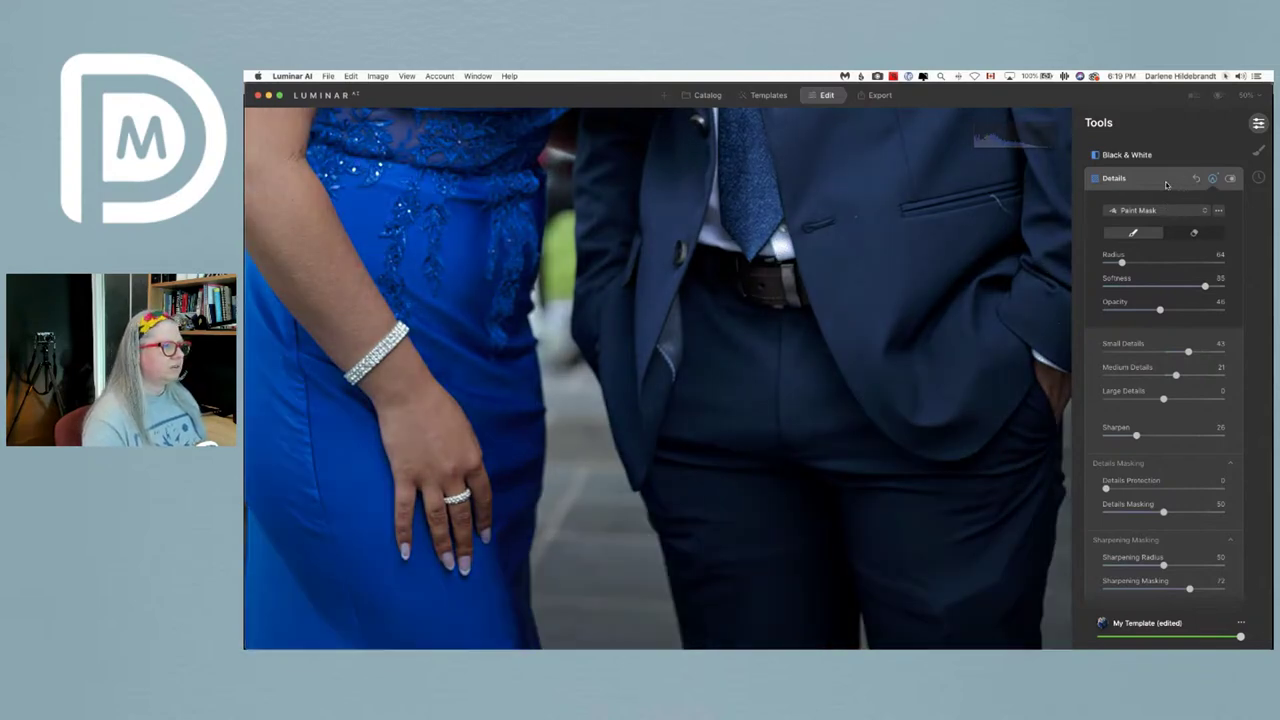
click(1167, 182)
- Erase the loose thread at the man's lower jacket pocket and the small speck beside the jacket button with the Erase tool
drag(883, 220, 718, 362)
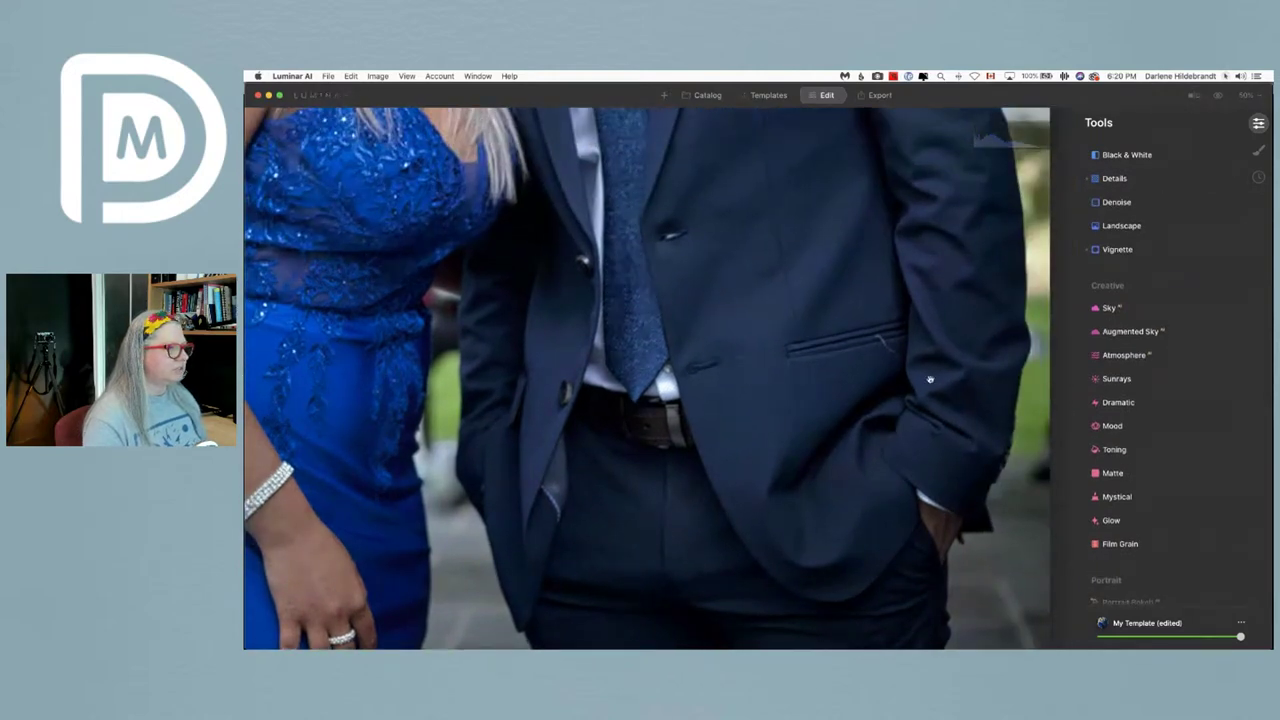
scroll(1117, 249, up, 5)
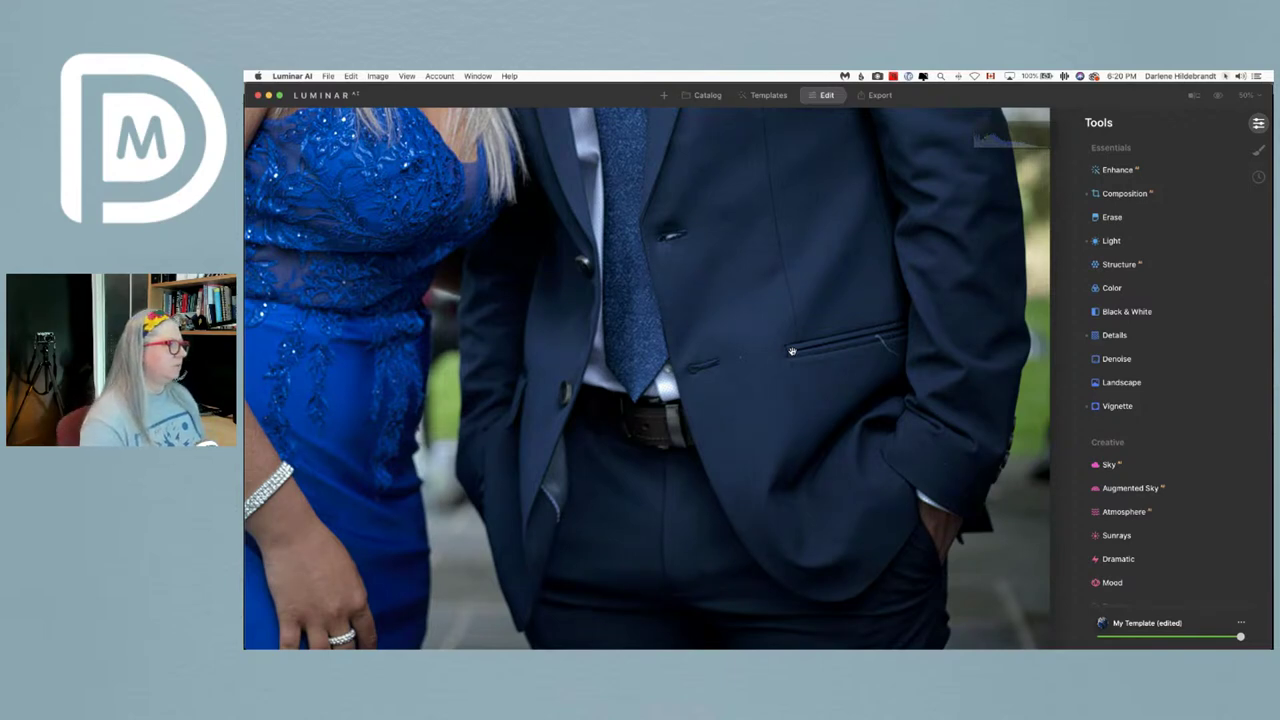
click(1129, 216)
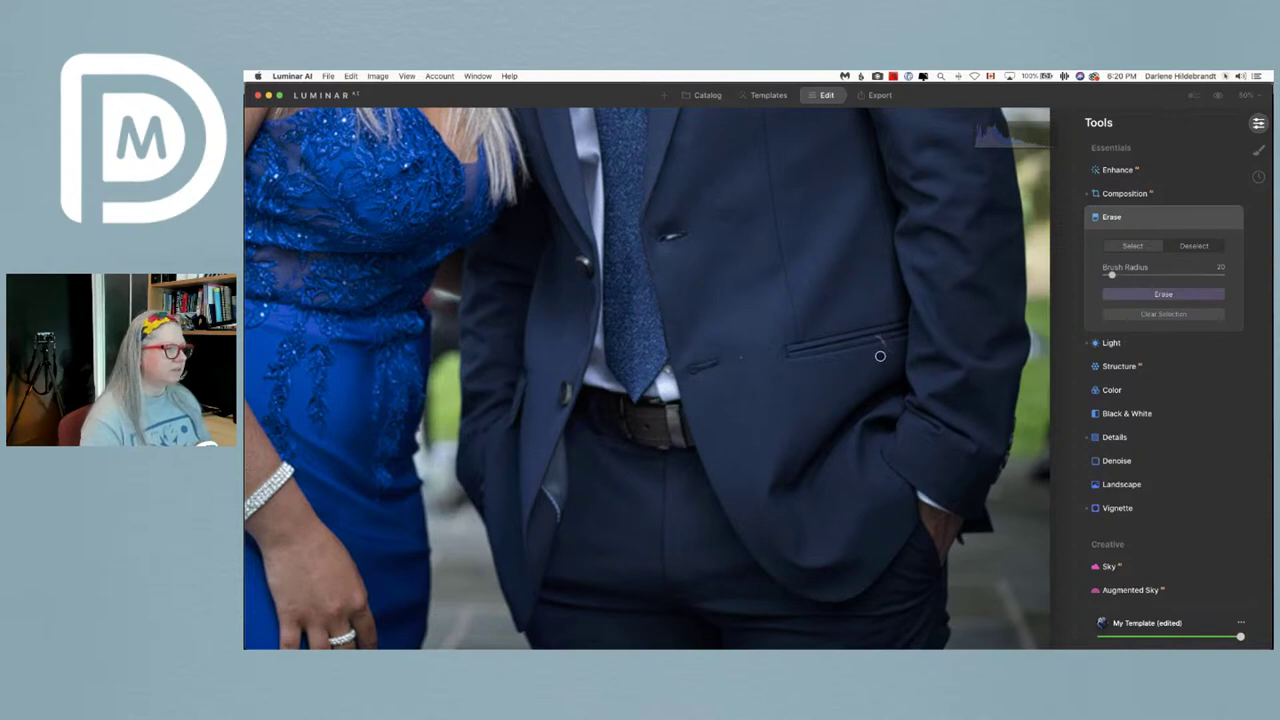
drag(880, 351, 881, 358)
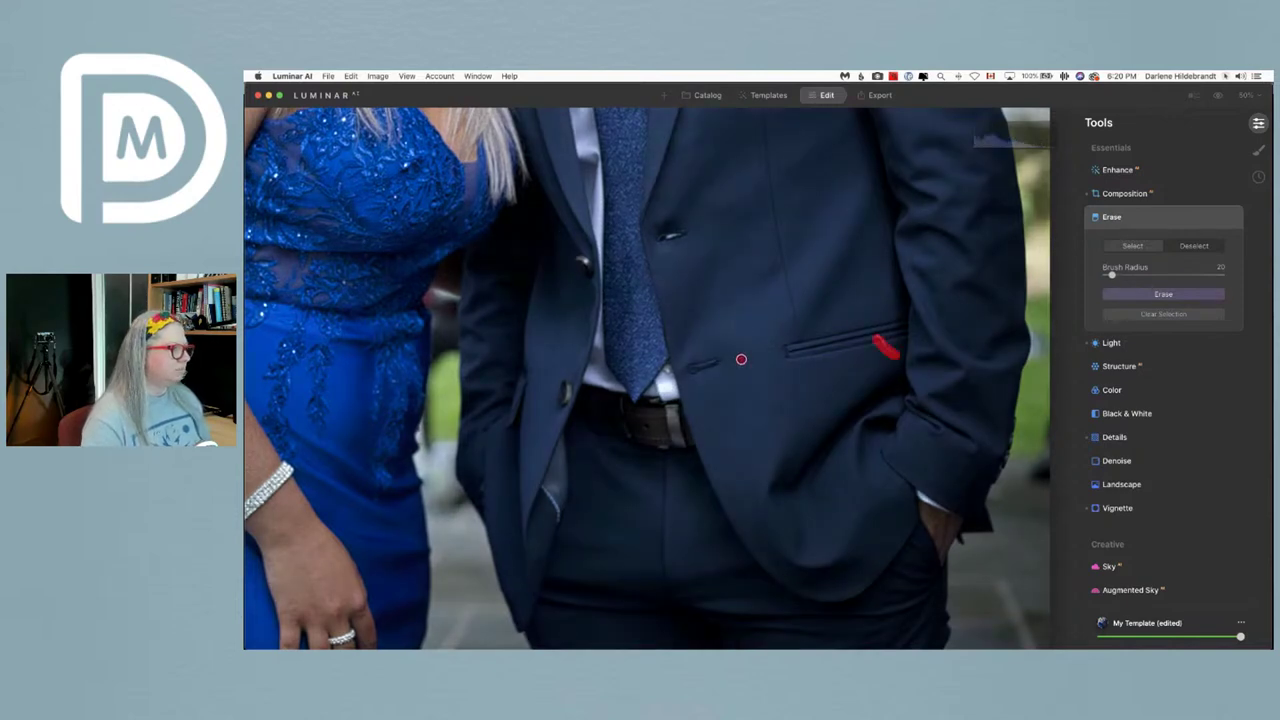
click(1125, 296)
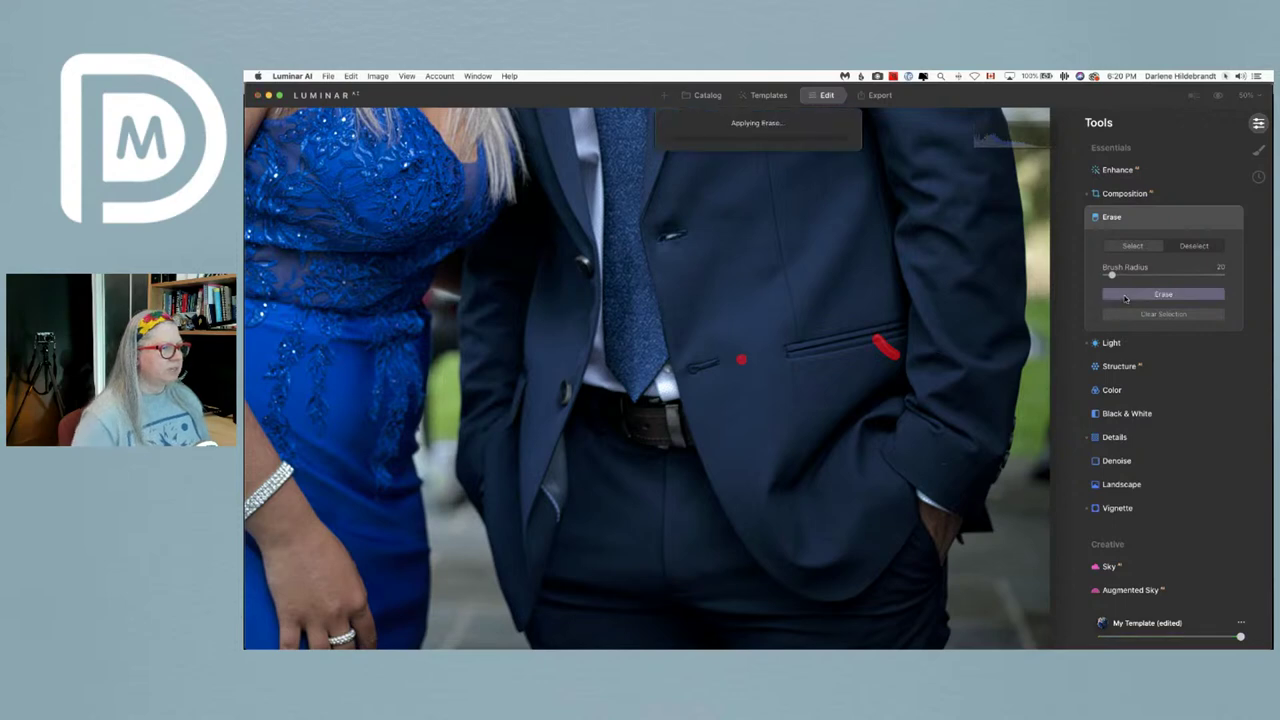
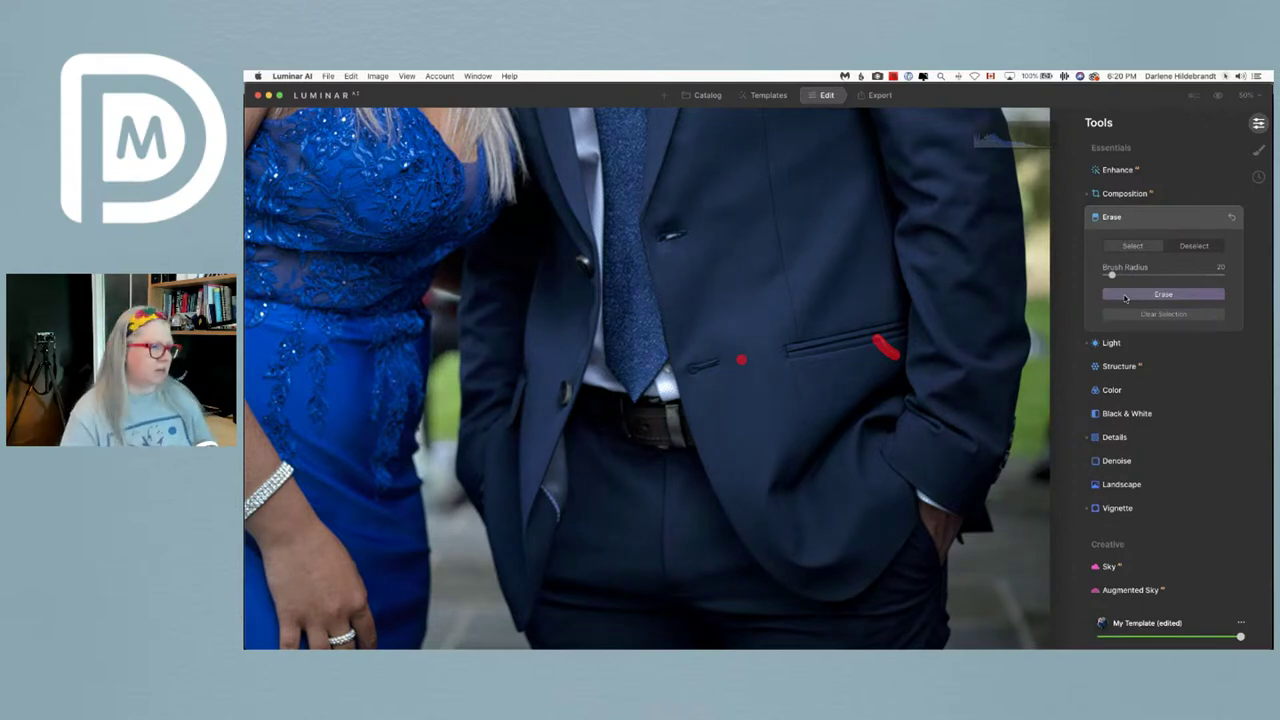
click(1124, 297)
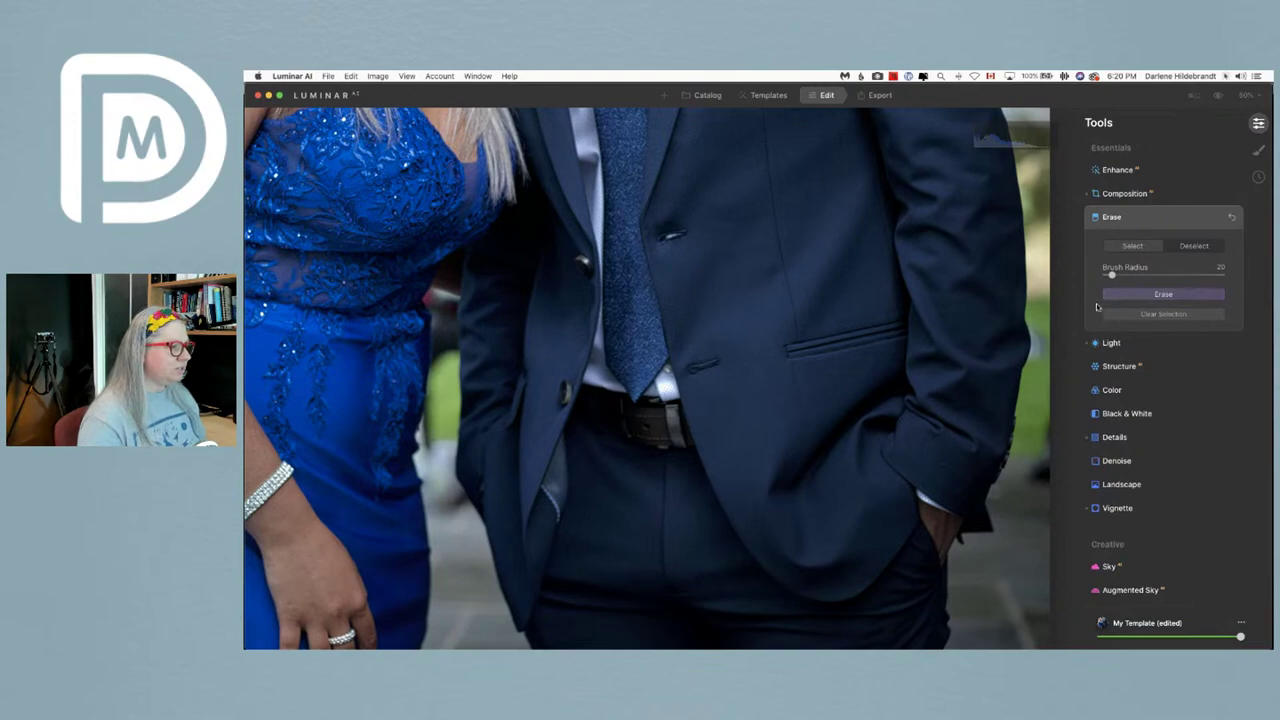
click(1148, 224)
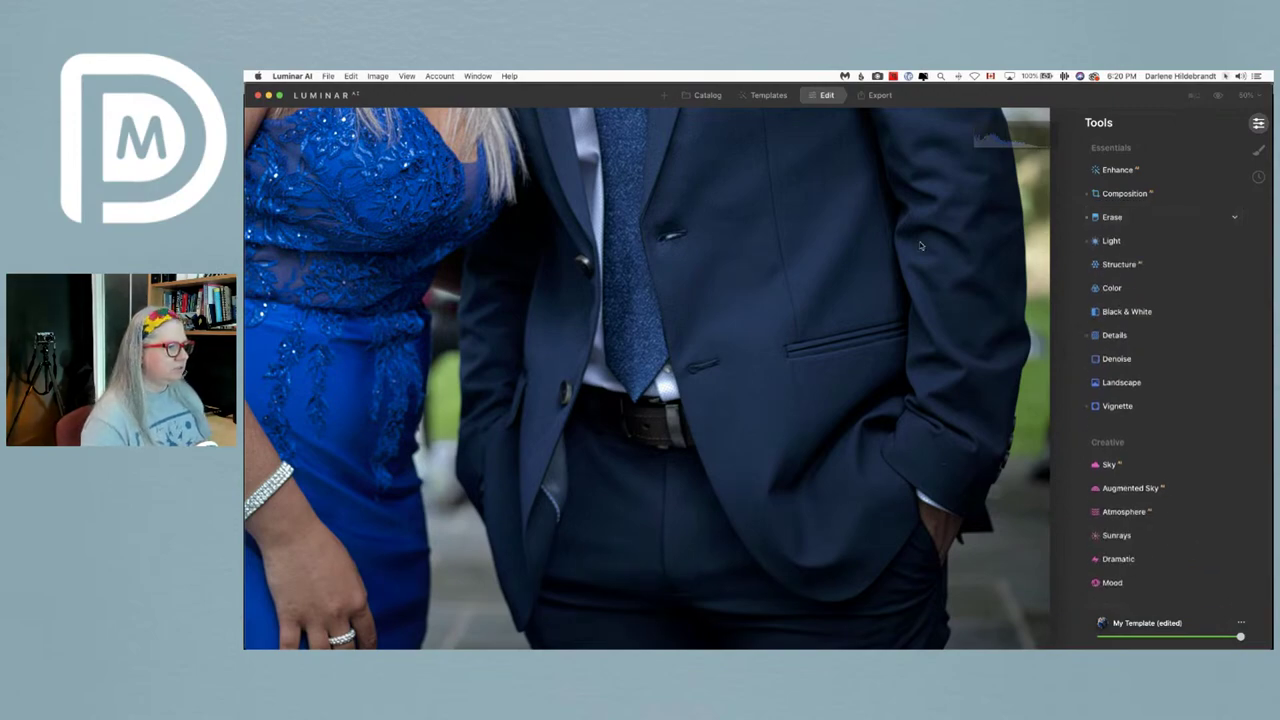
- Open the Body tool among the portrait adjustments and set Shape to 46 and Abdomen to 42
key(super+0)
click(746, 280)
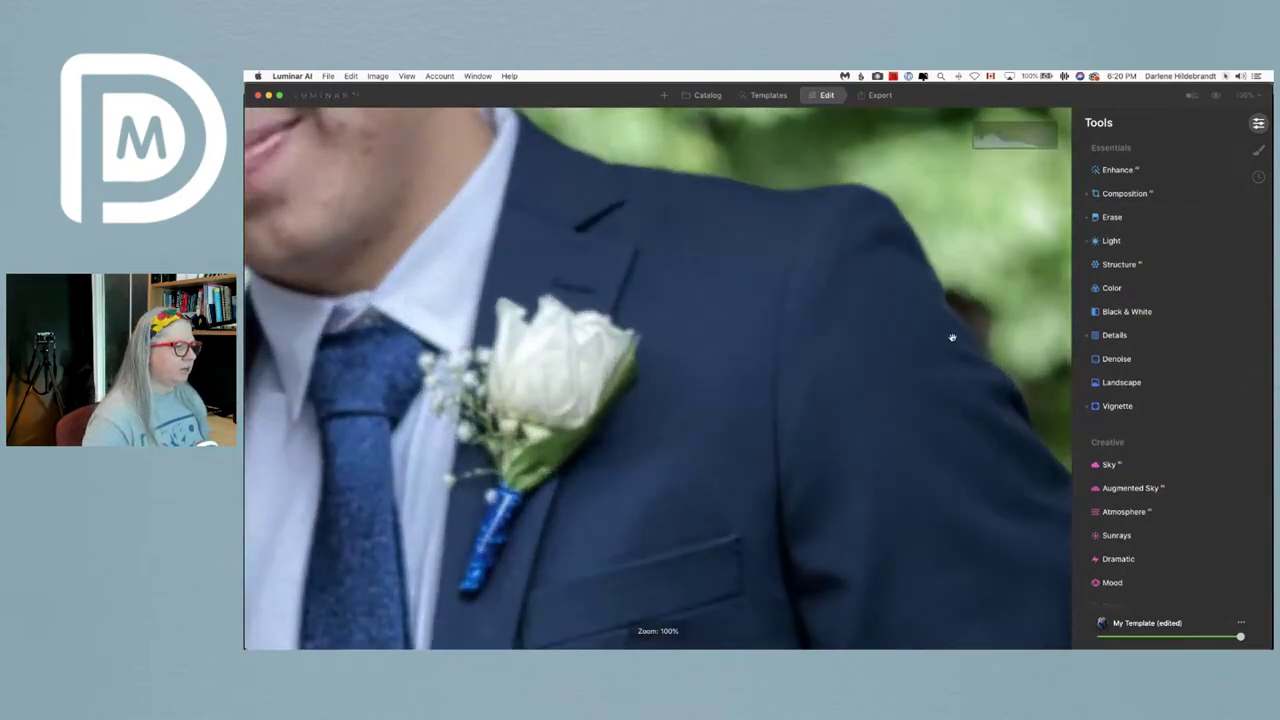
click(614, 359)
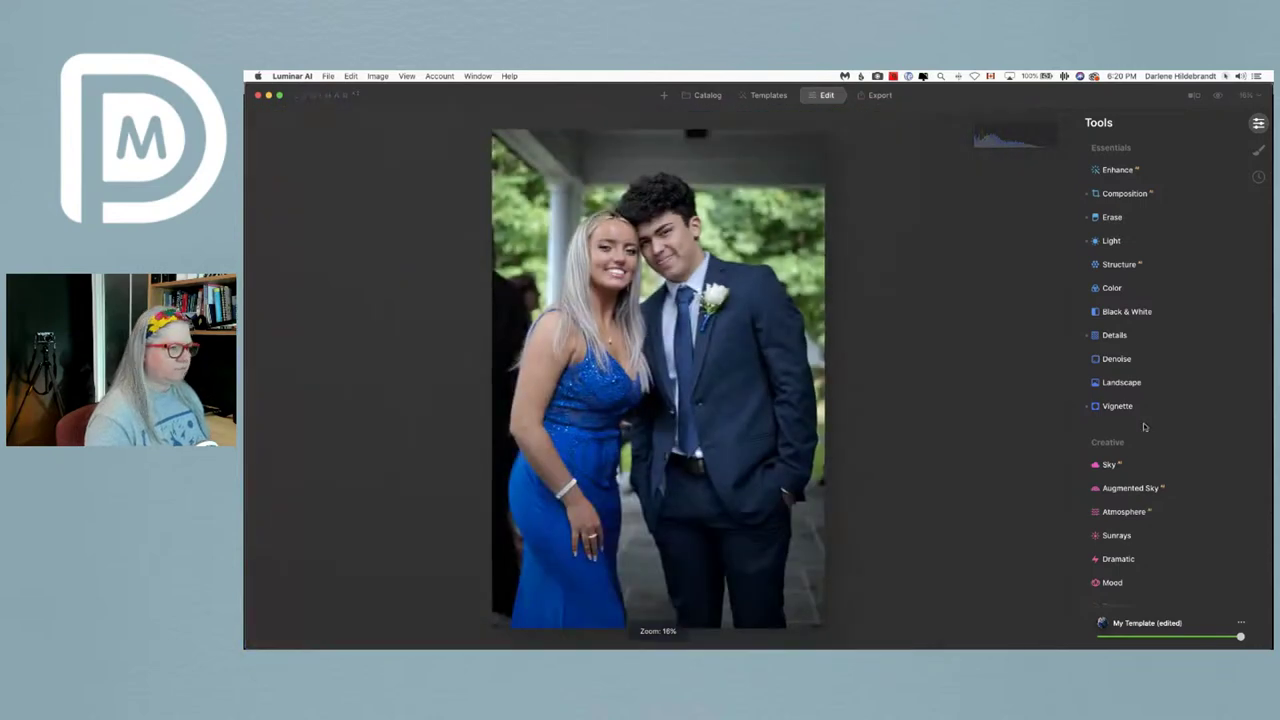
scroll(1149, 427, down, 5)
scroll(1149, 427, down, 3)
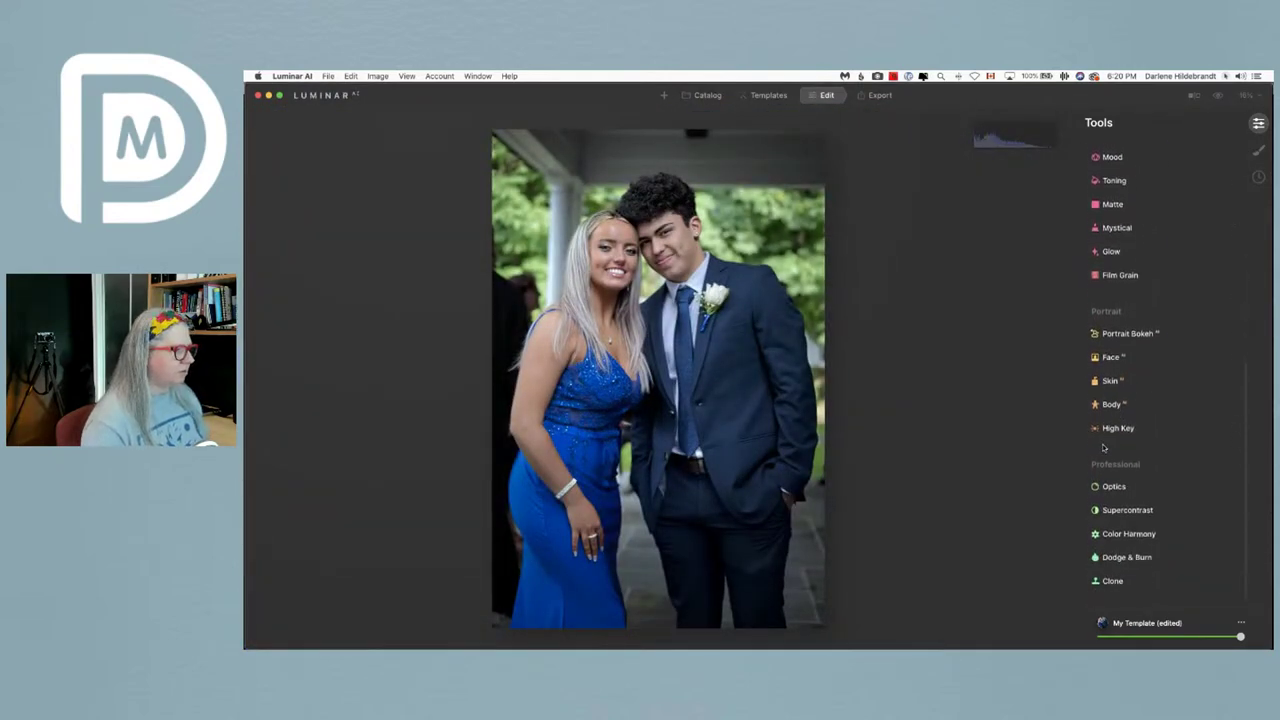
click(1112, 404)
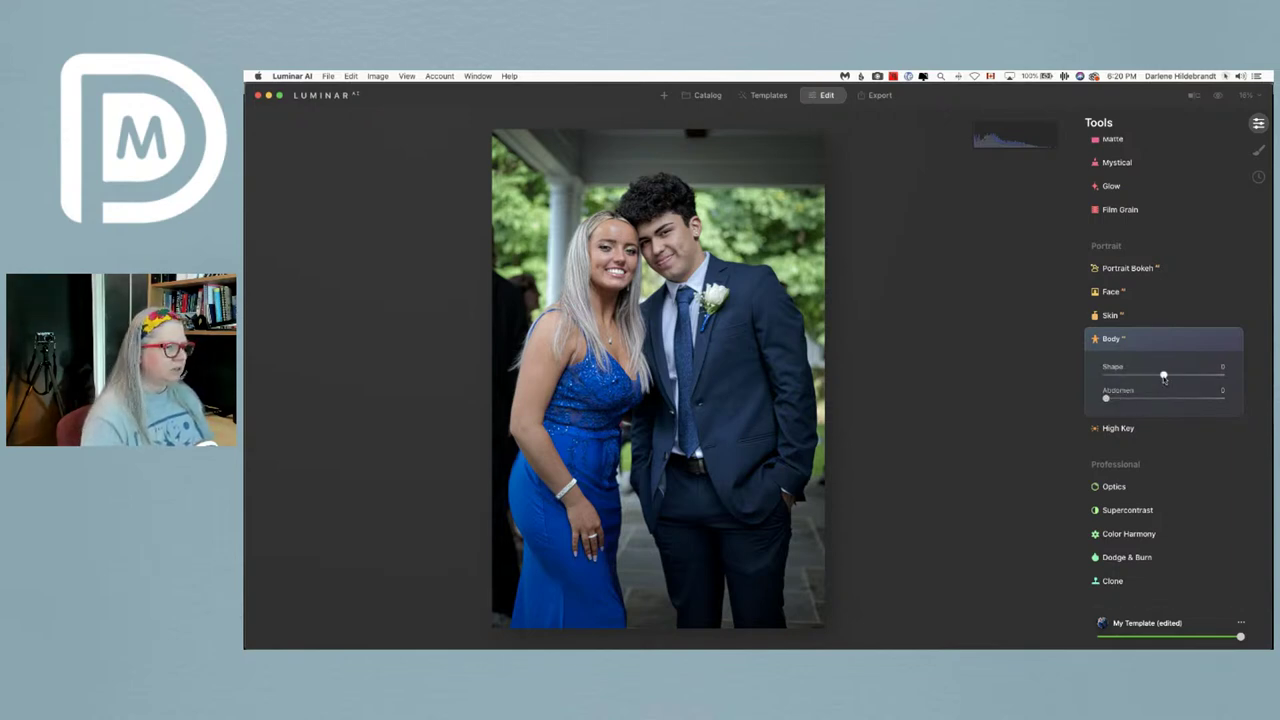
drag(1163, 375, 1208, 376)
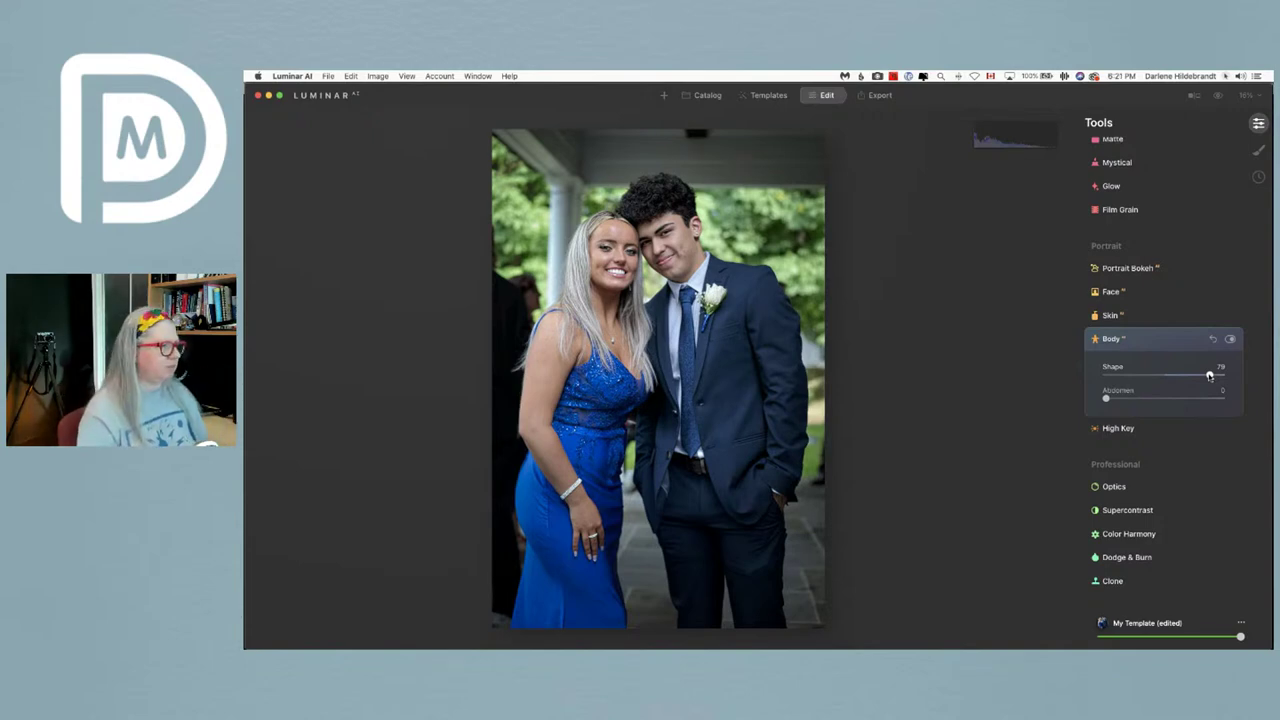
drag(1209, 376, 1190, 376)
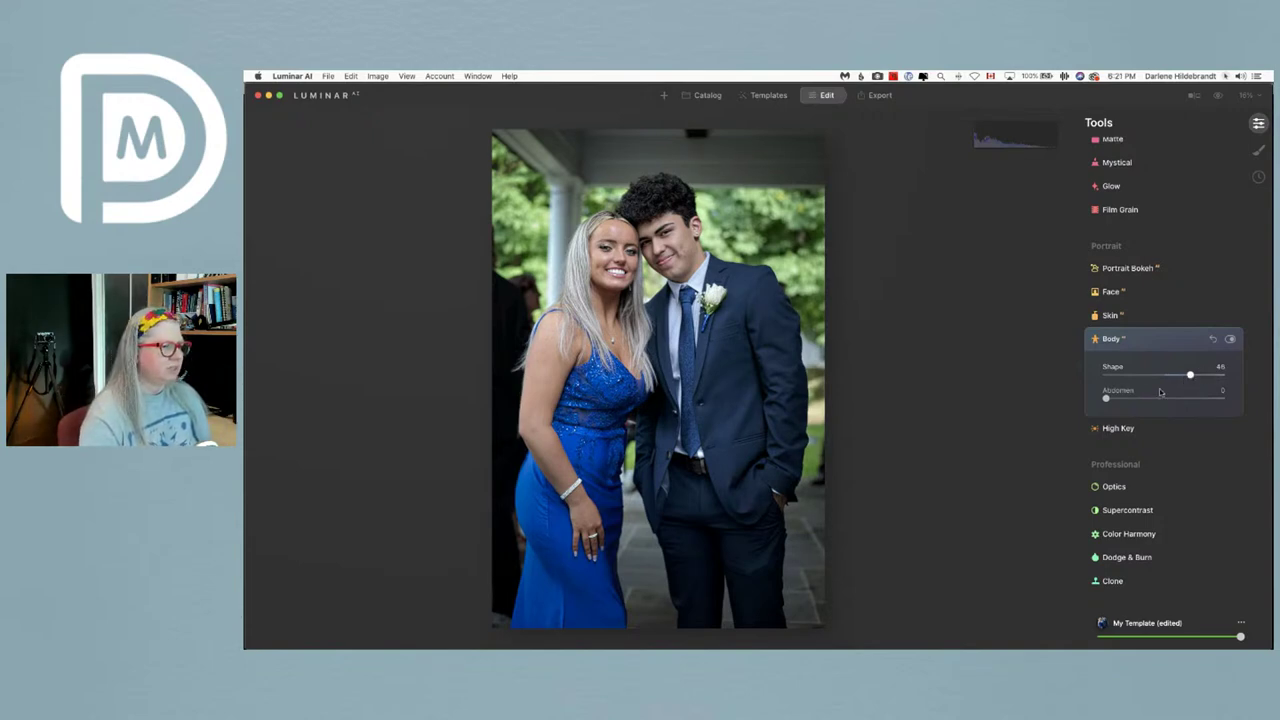
drag(1107, 400, 1157, 399)
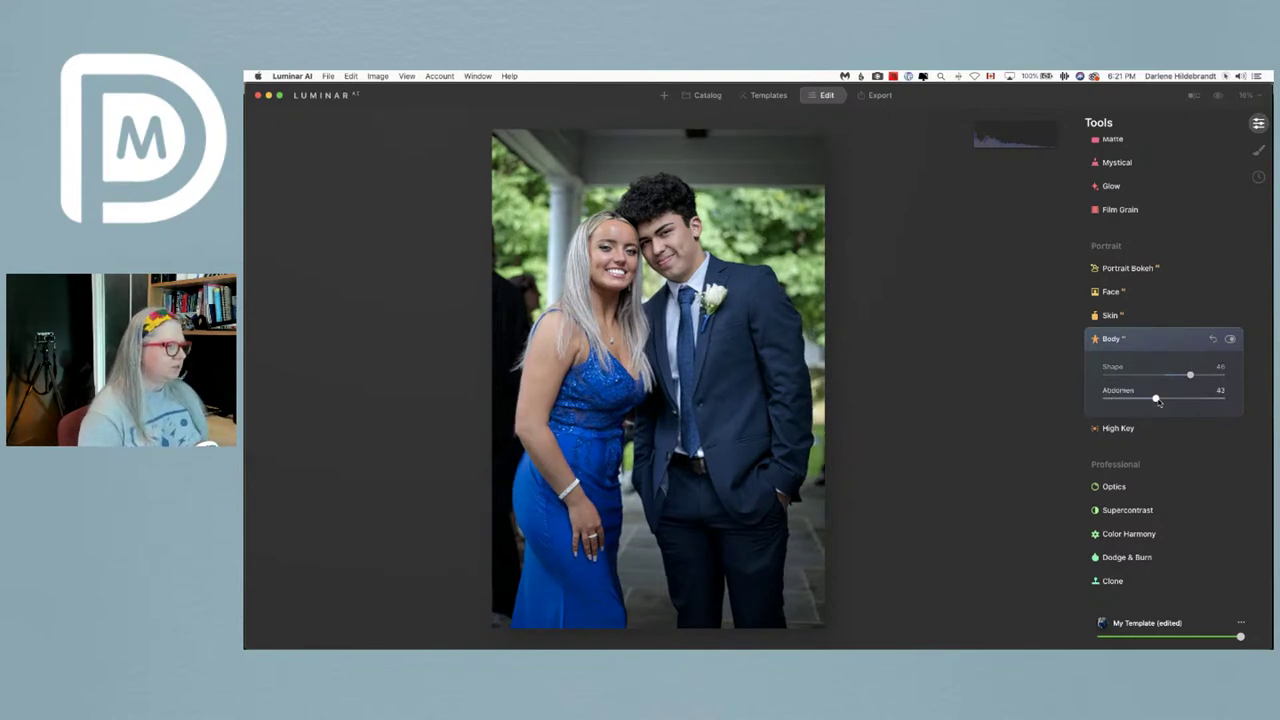
- Reduce the Body tool's Abdomen adjustment to 33
drag(1157, 400, 1104, 400)
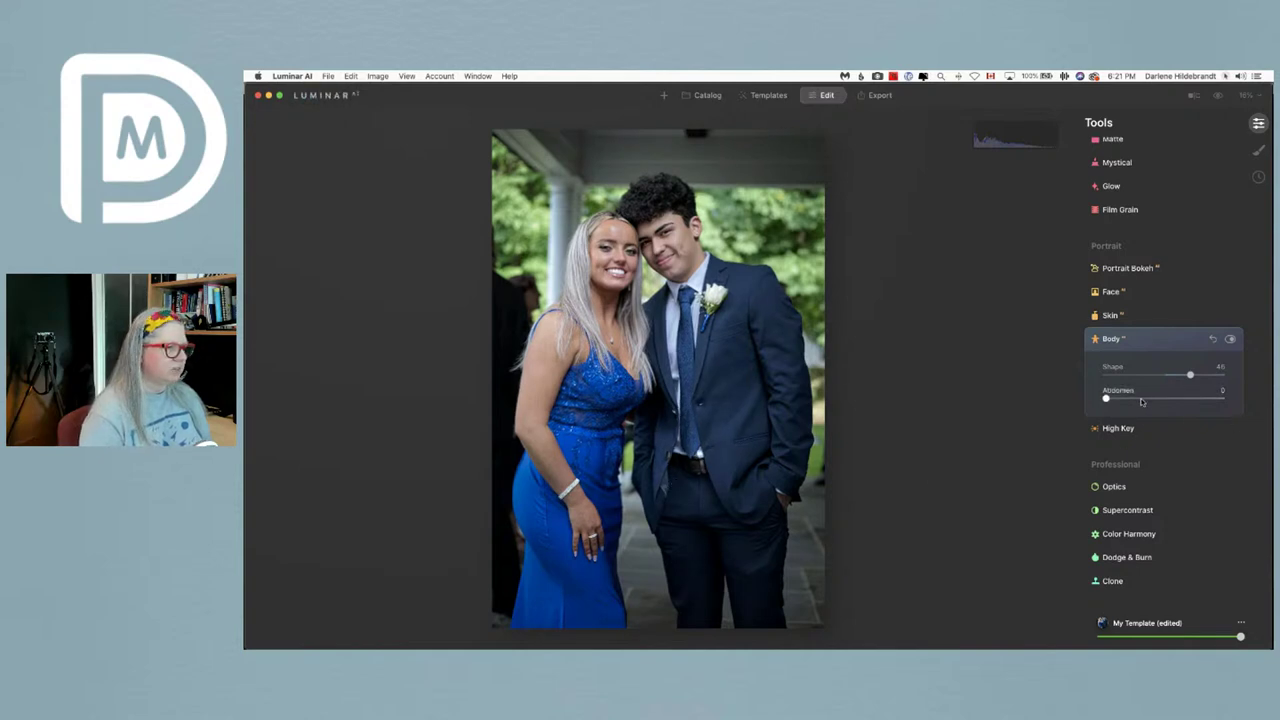
drag(1107, 399, 1148, 402)
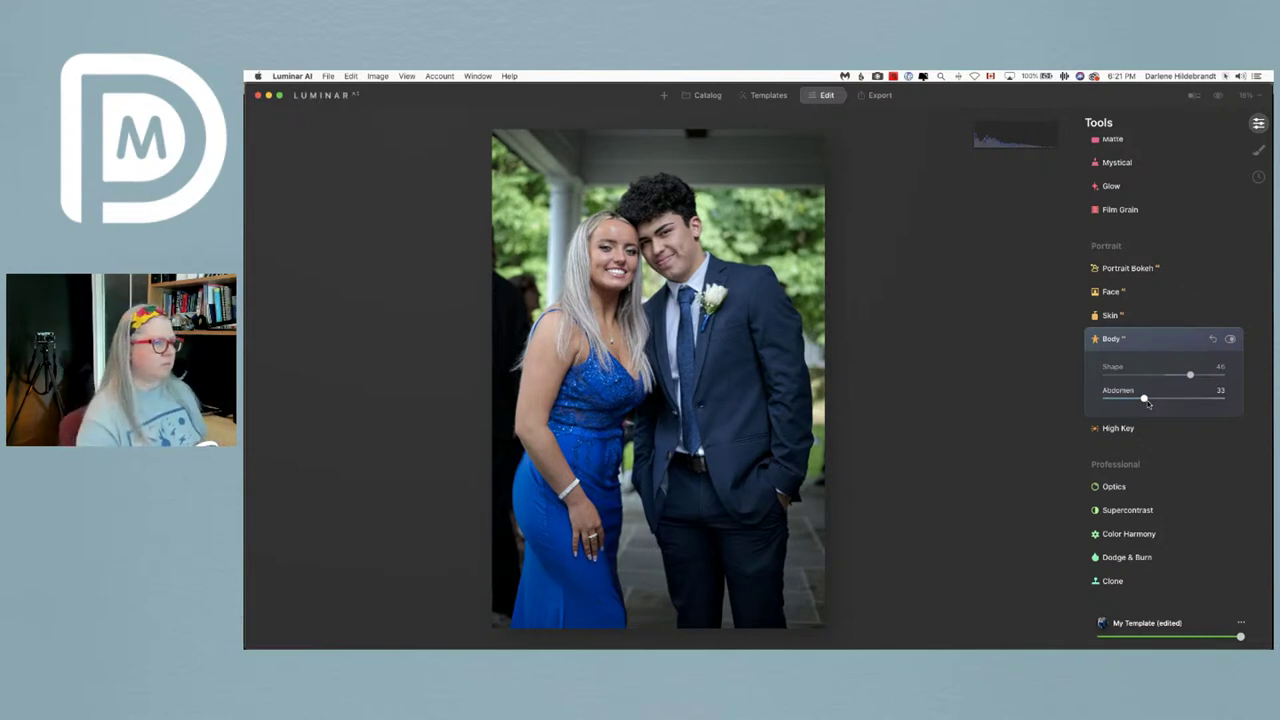
- Open the Skin tool, view the faces at 50% zoom, and set Shine Removal to 94 and Amount to 33
click(1144, 318)
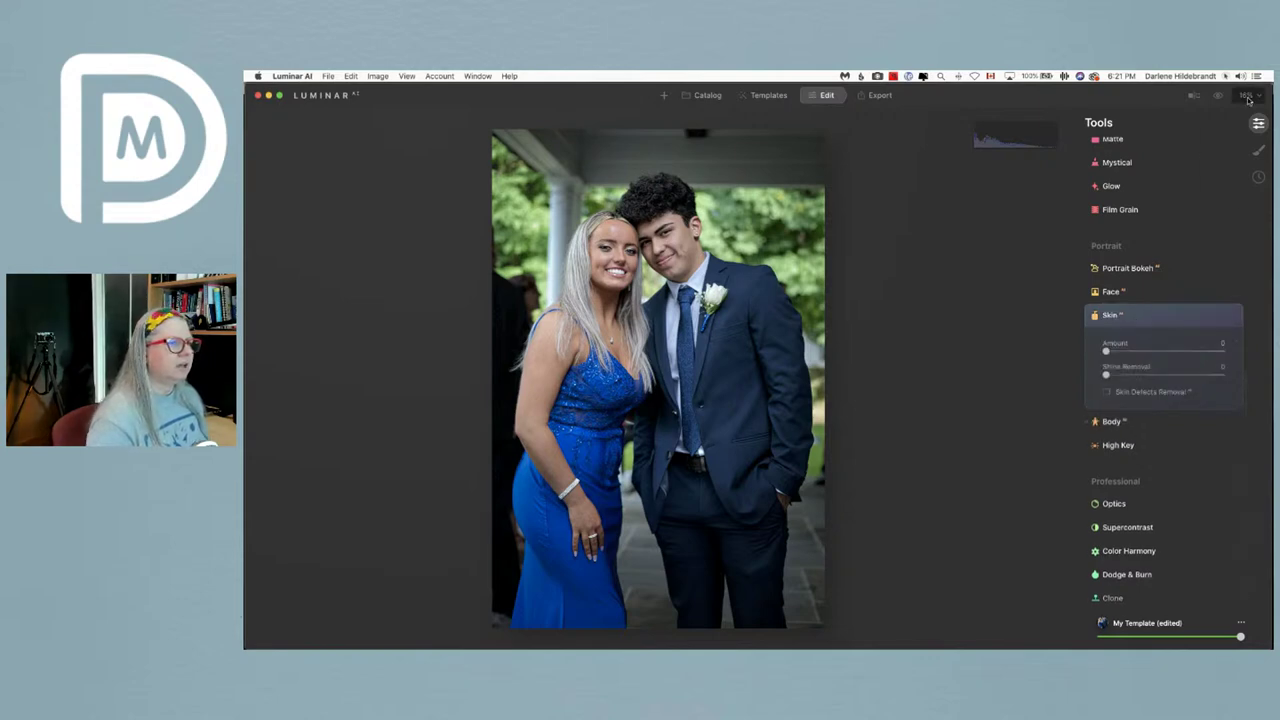
click(1247, 95)
click(1228, 139)
scroll(666, 288, up, 5)
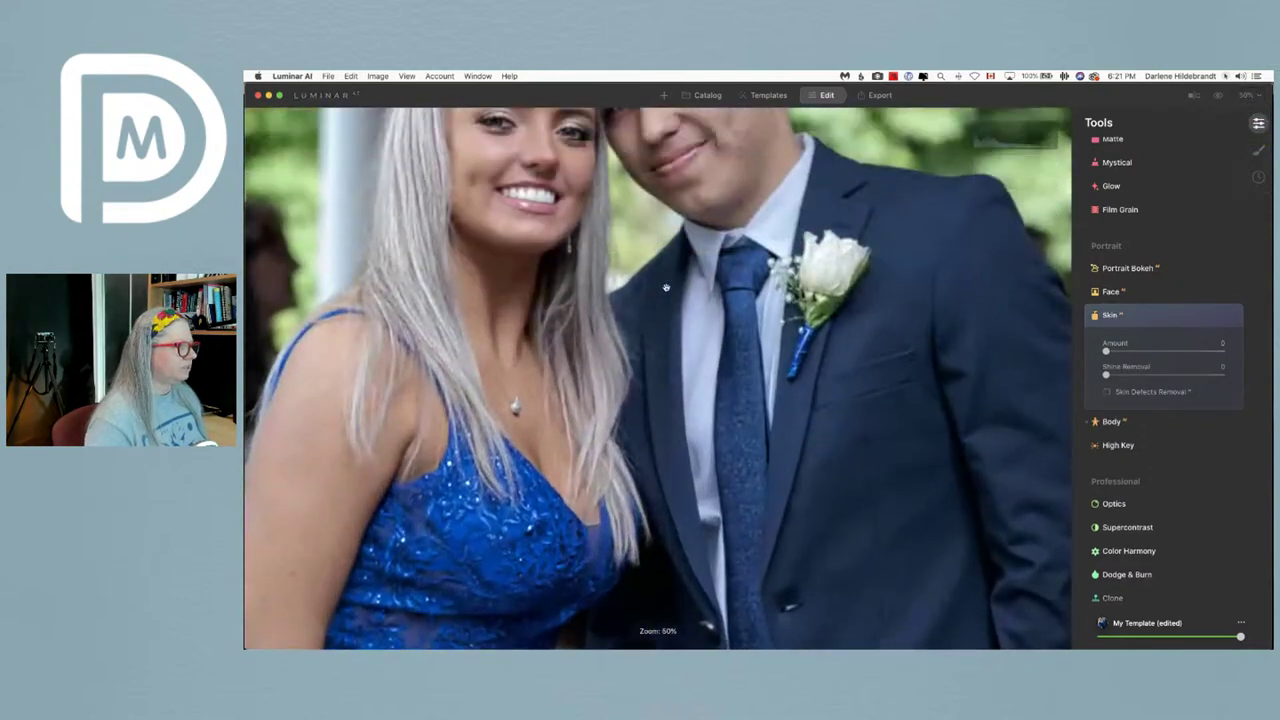
scroll(666, 288, up, 2)
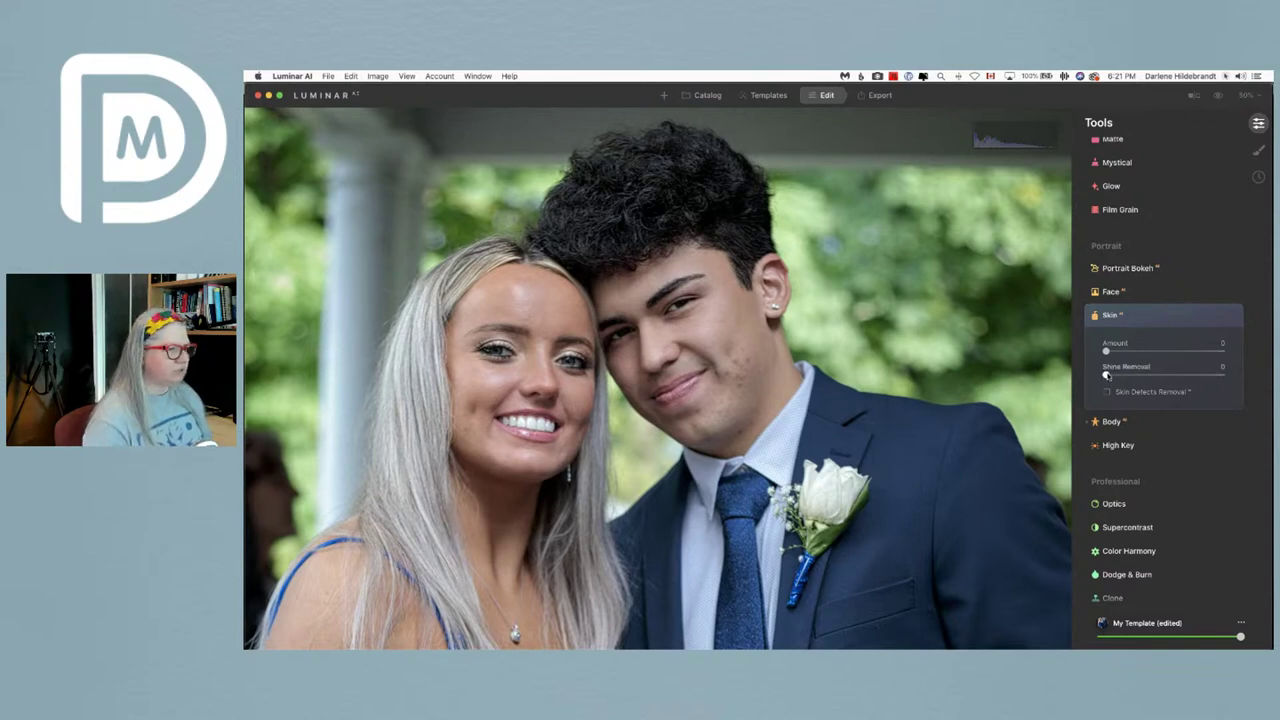
drag(1106, 375, 1175, 377)
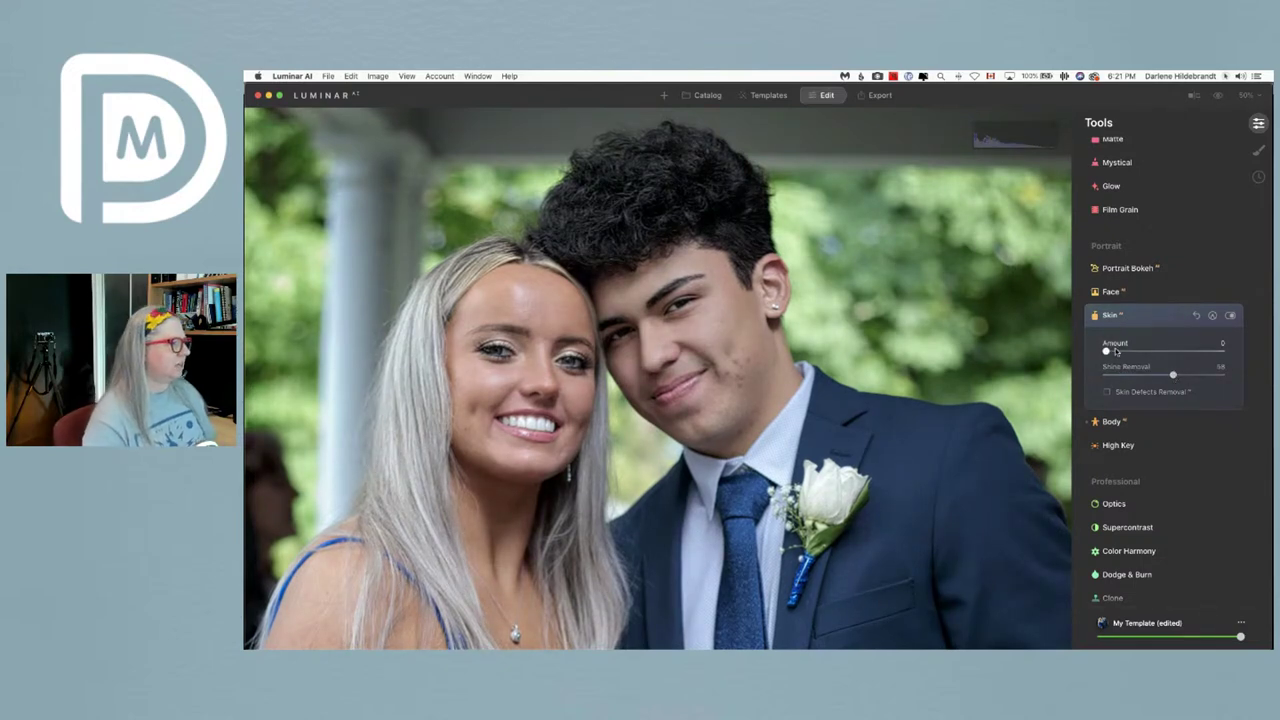
drag(1106, 352, 1231, 360)
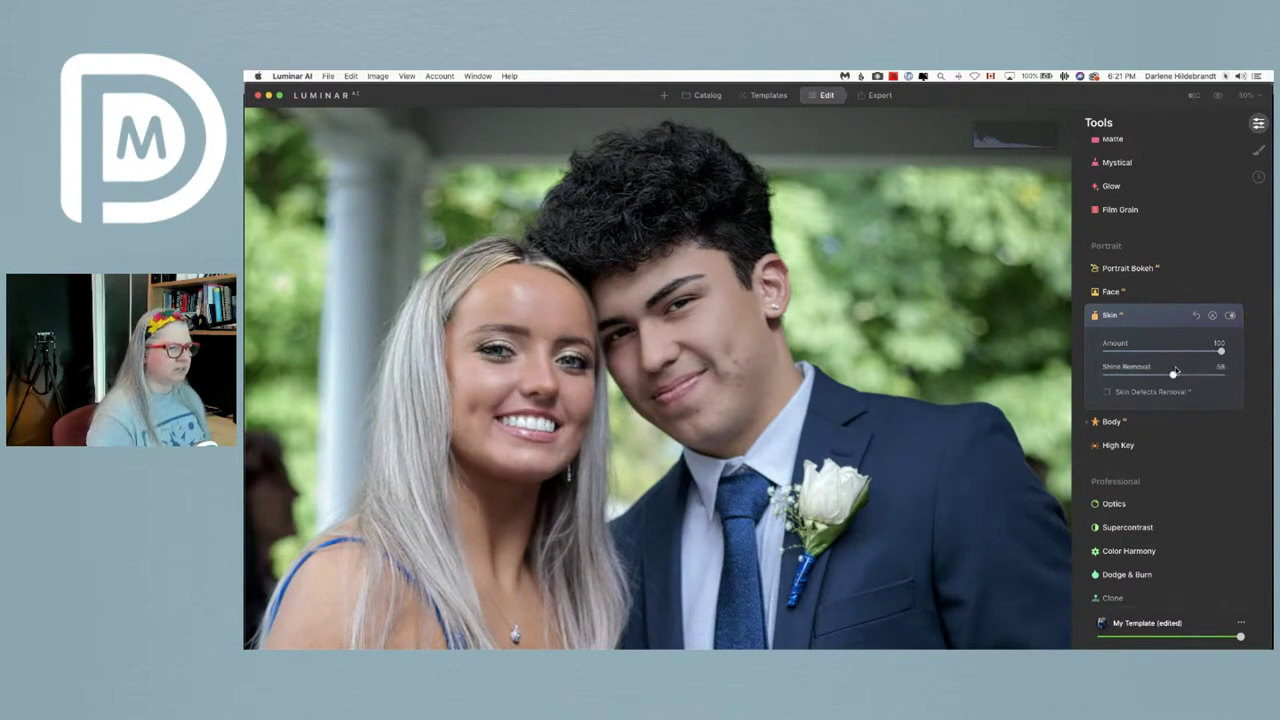
drag(1173, 374, 1144, 352)
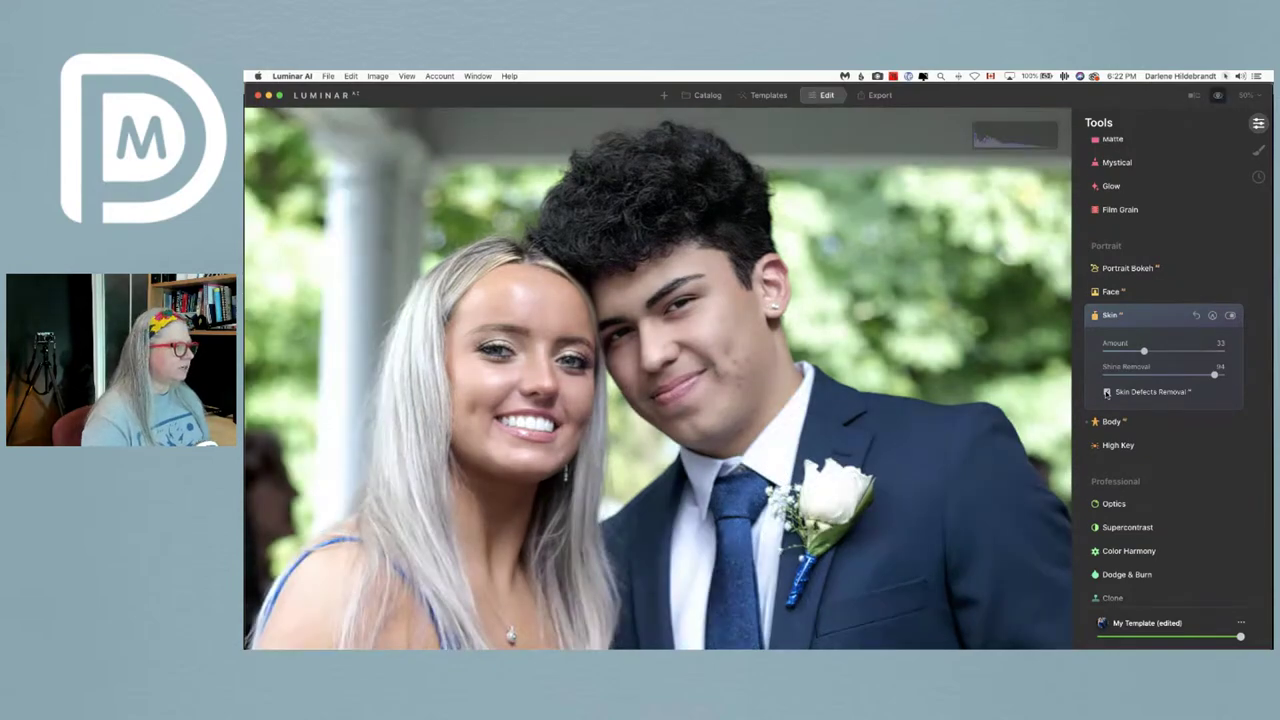
- Enable Skin Defects Removal, set the Skin Amount to 44, and close the Skin tool
click(1106, 393)
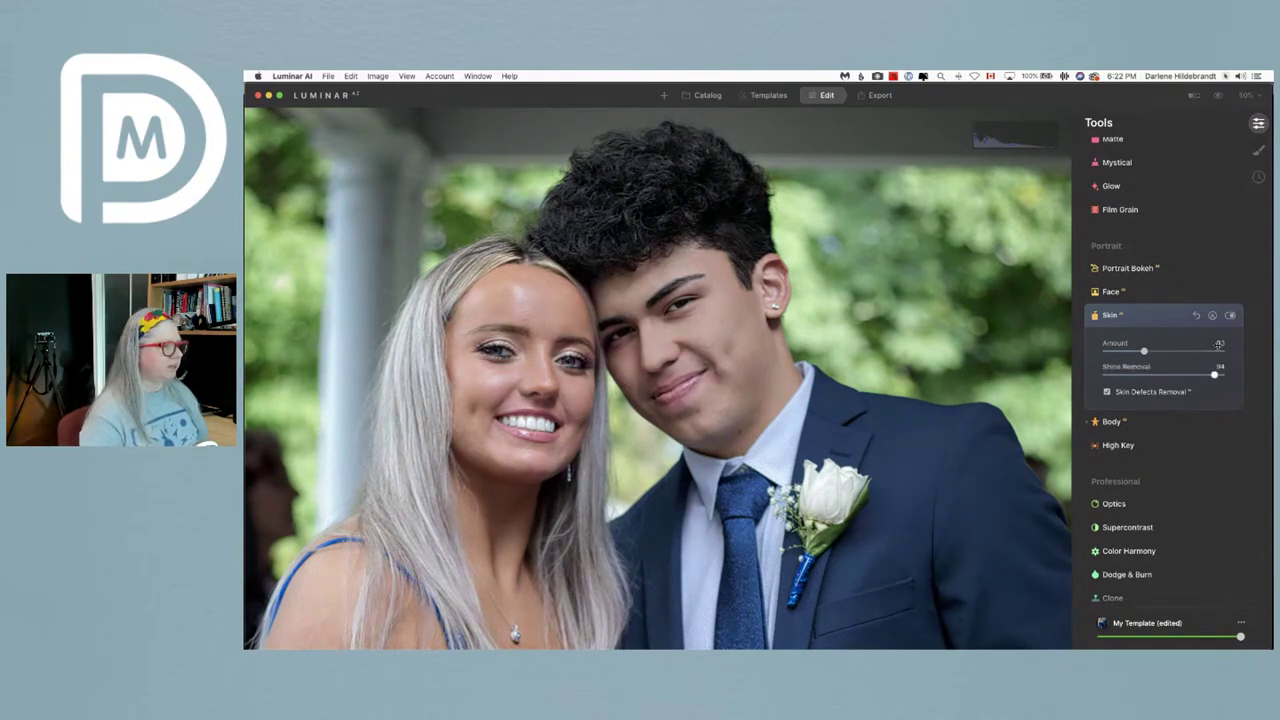
drag(1144, 351, 1224, 352)
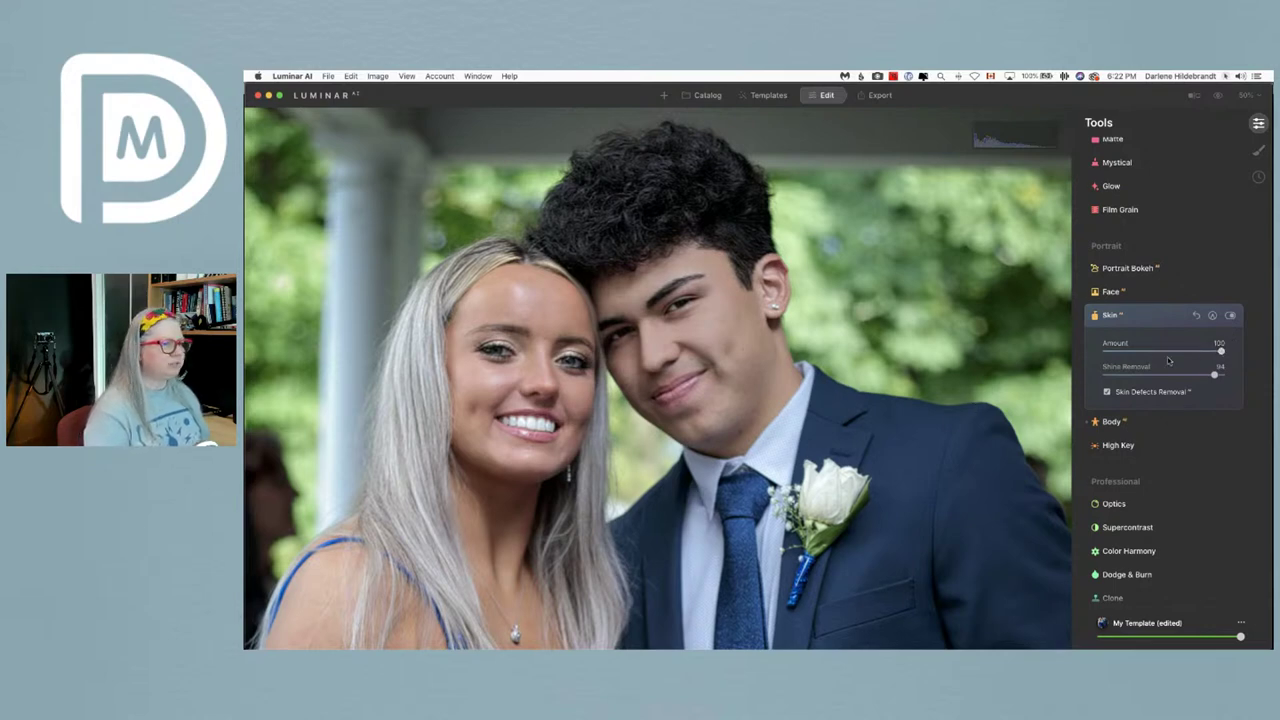
drag(1221, 352, 1157, 353)
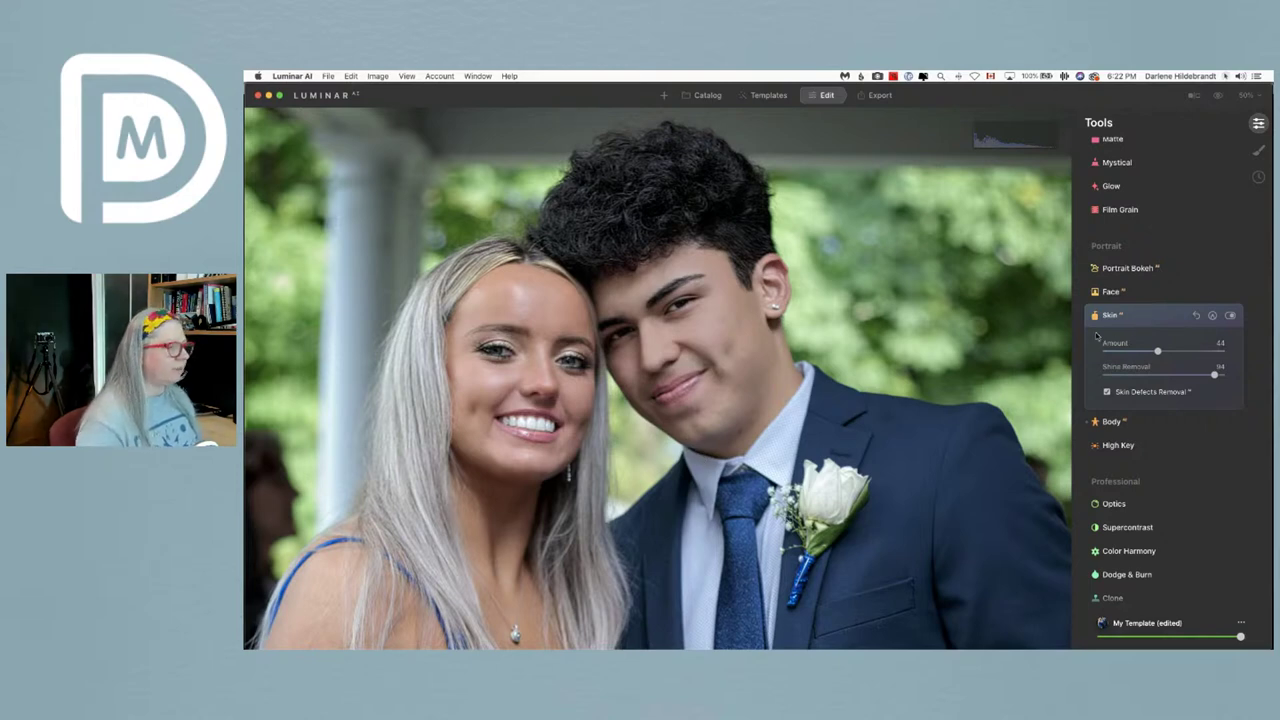
click(1153, 318)
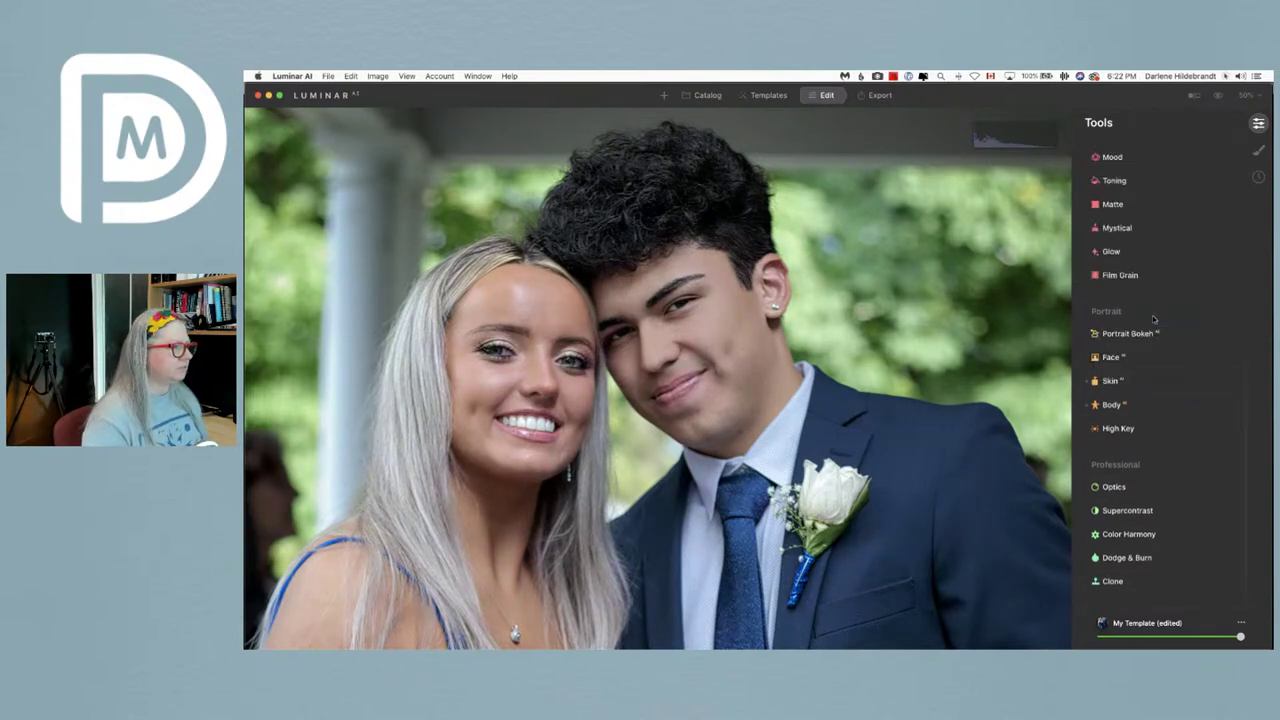
- Open the Face tool and set Face Light to 74, judging it on the whole photo fitted to screen
click(1112, 357)
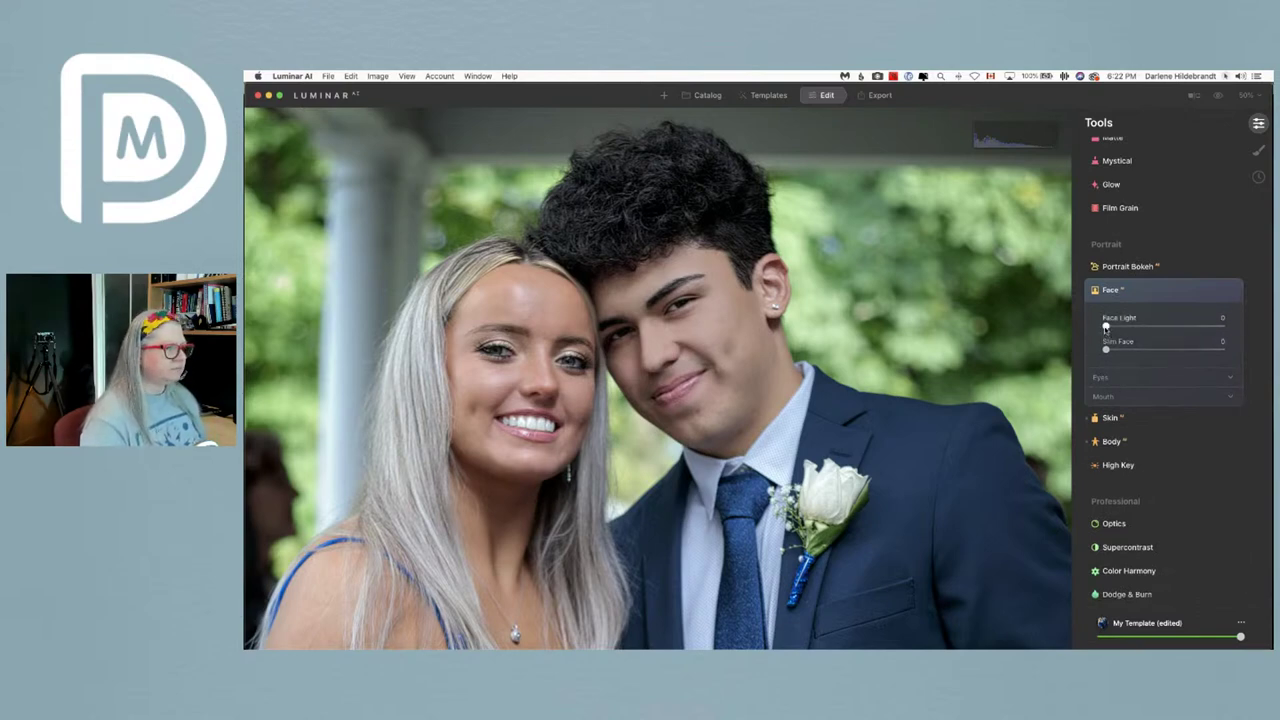
drag(1106, 327, 1240, 331)
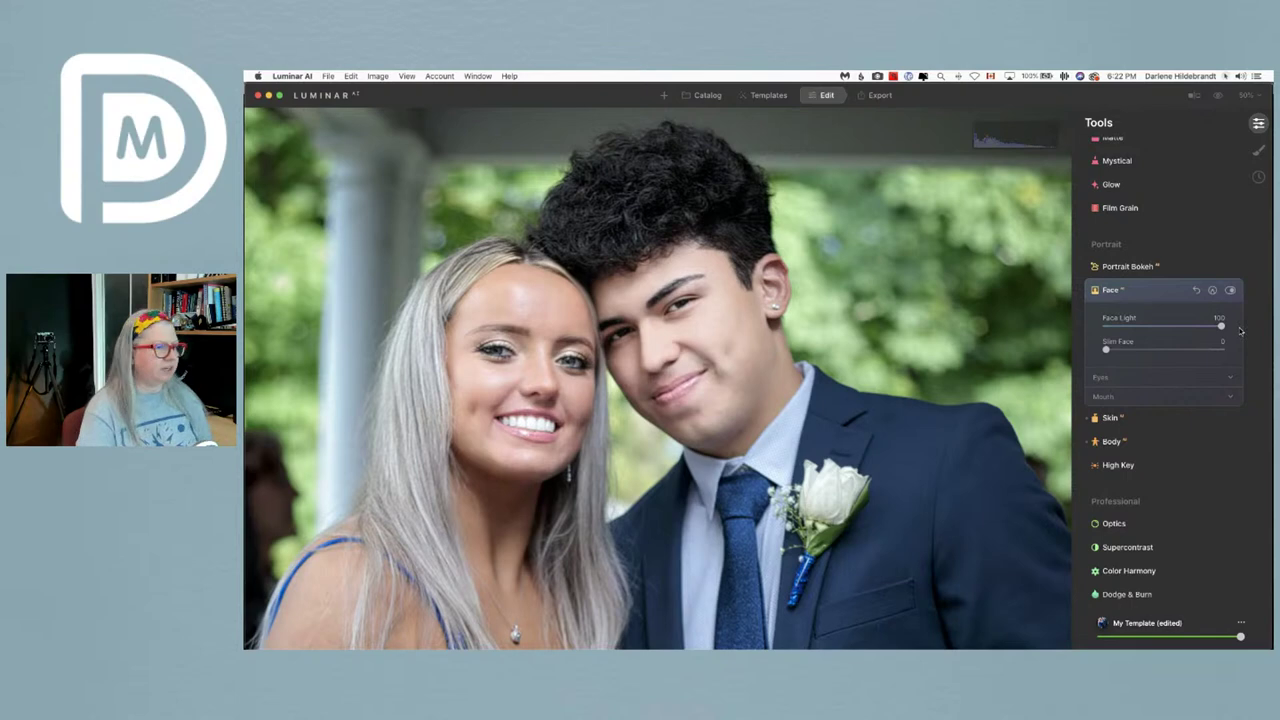
click(1250, 95)
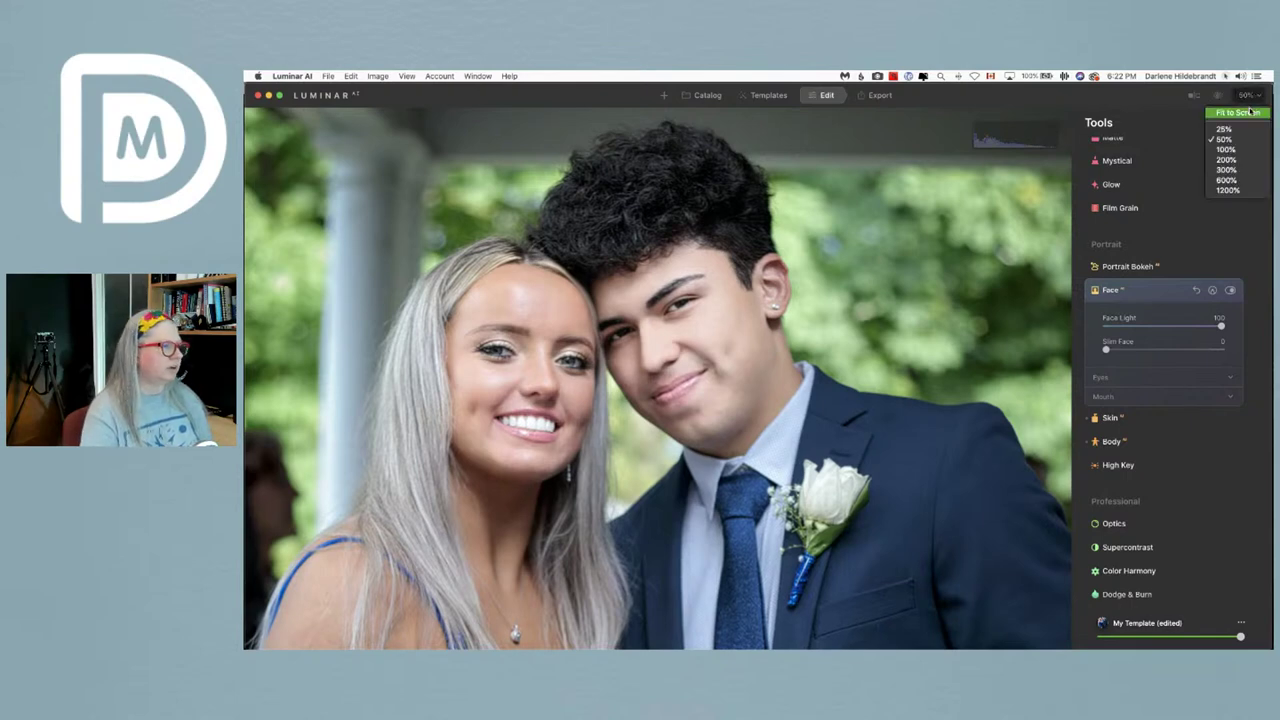
click(1250, 112)
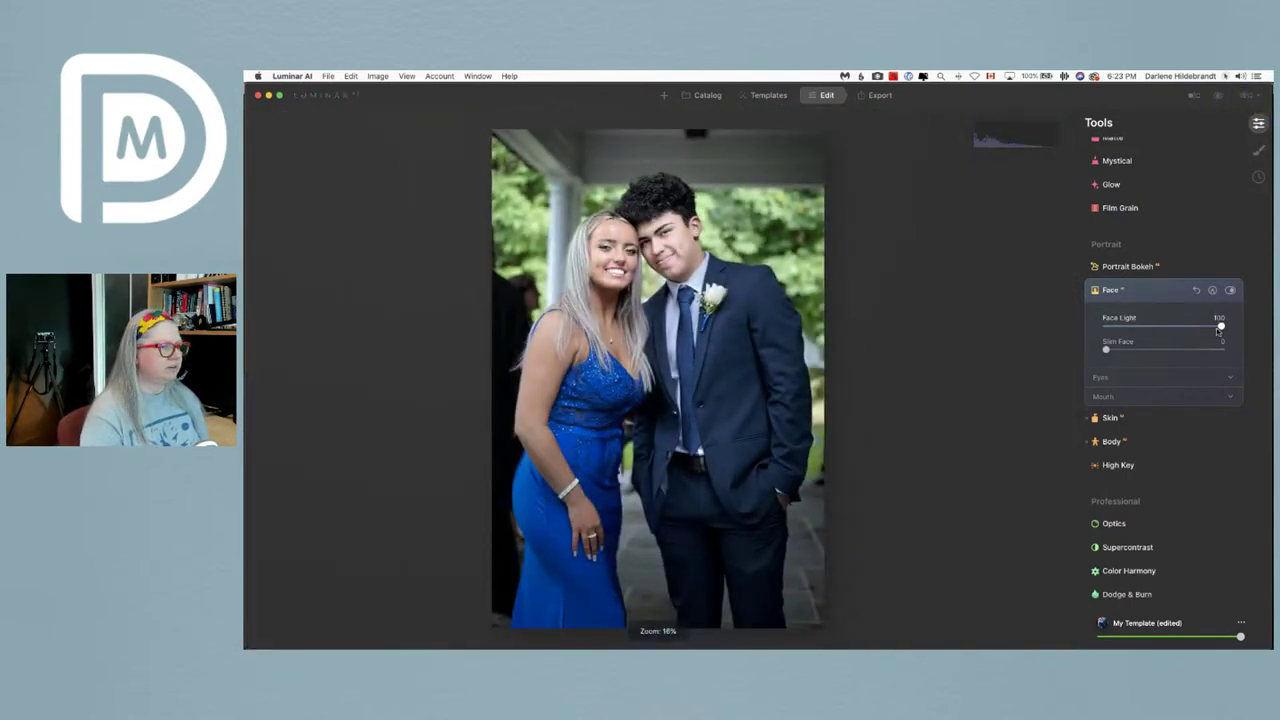
drag(1218, 331, 1191, 331)
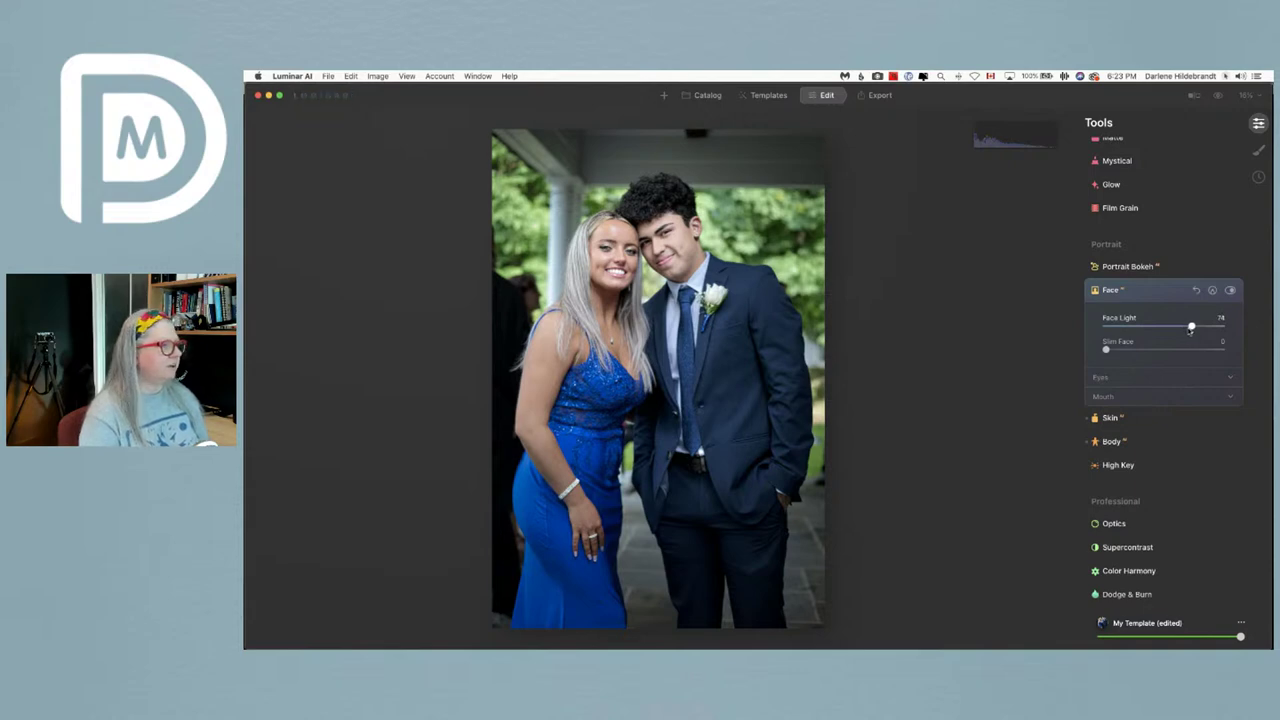
- Open the Light tool and lower the Exposure to -0.17
scroll(1190, 331, up, 10)
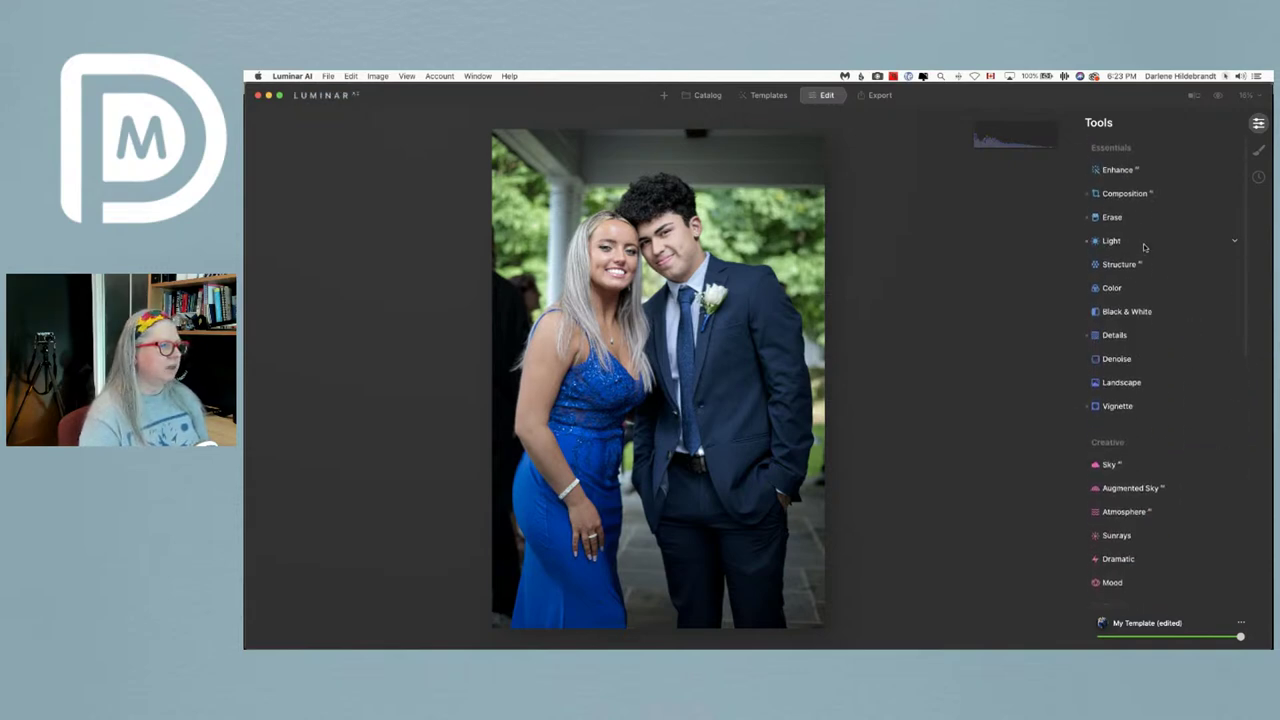
click(1144, 243)
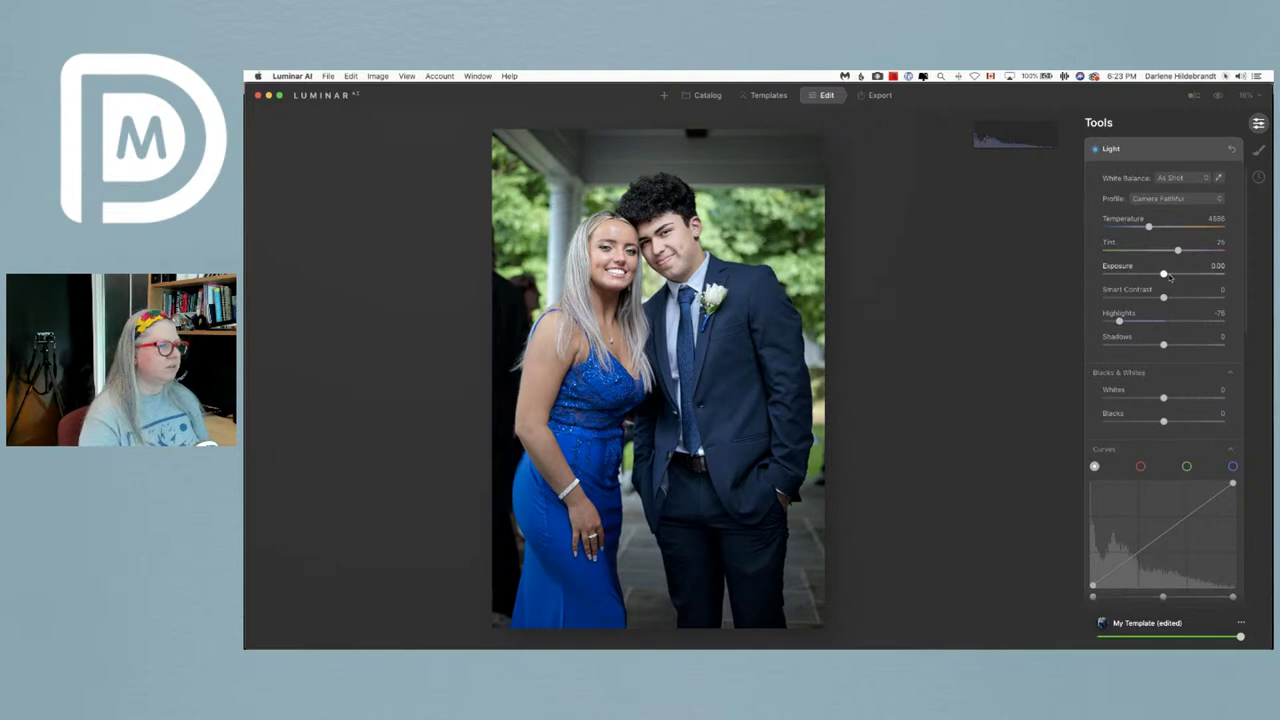
drag(1164, 274, 1162, 274)
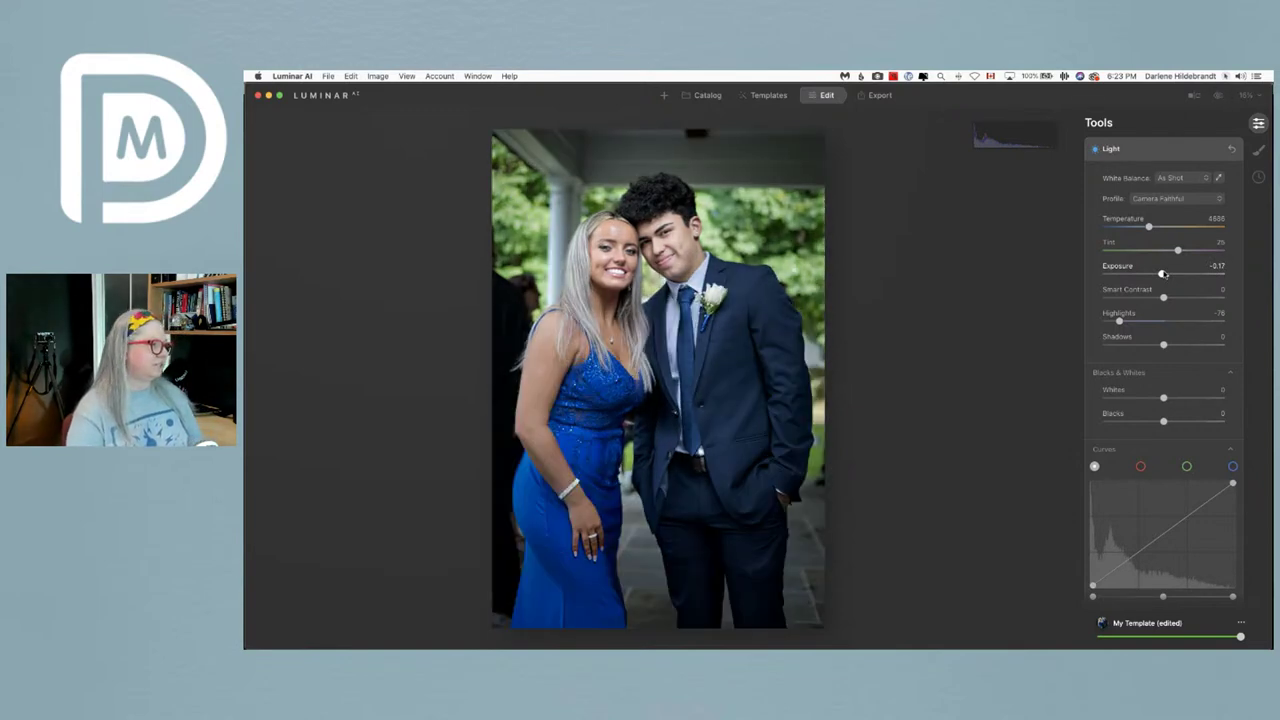
- Return the Body tool's Shape and Abdomen adjustments to 0 and close the tool
scroll(1163, 274, down, 10)
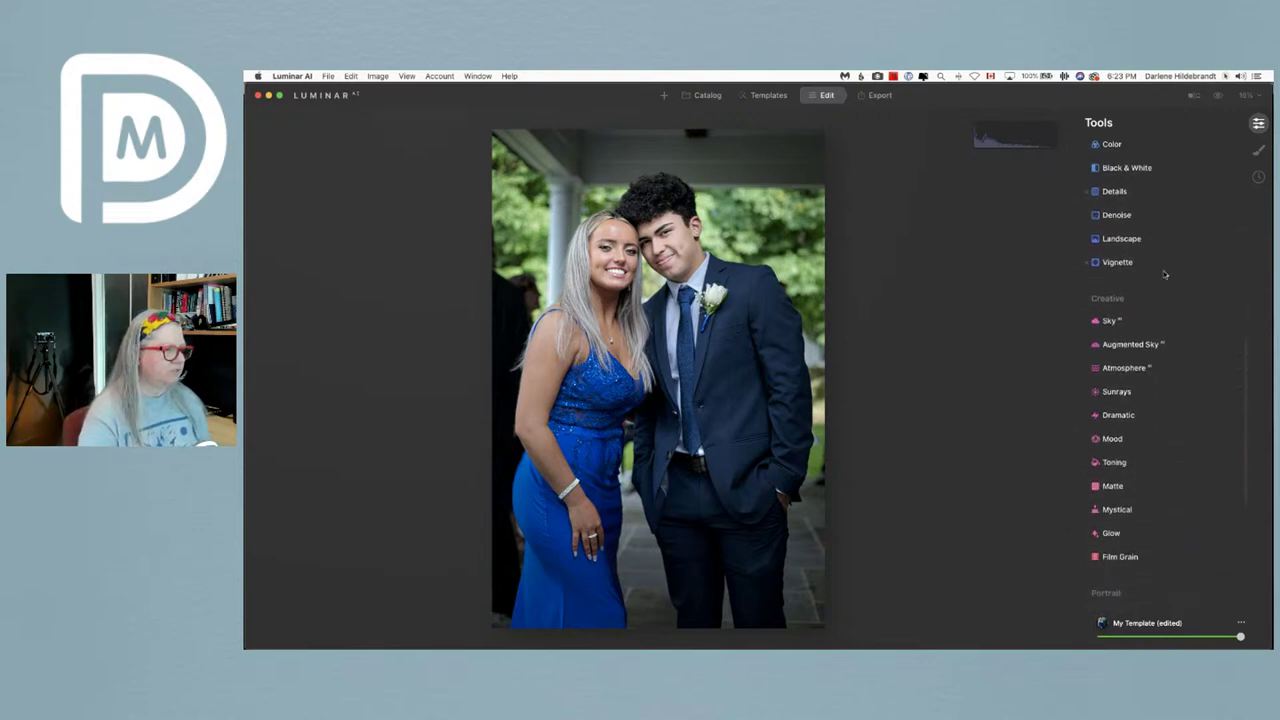
scroll(1118, 470, down, 5)
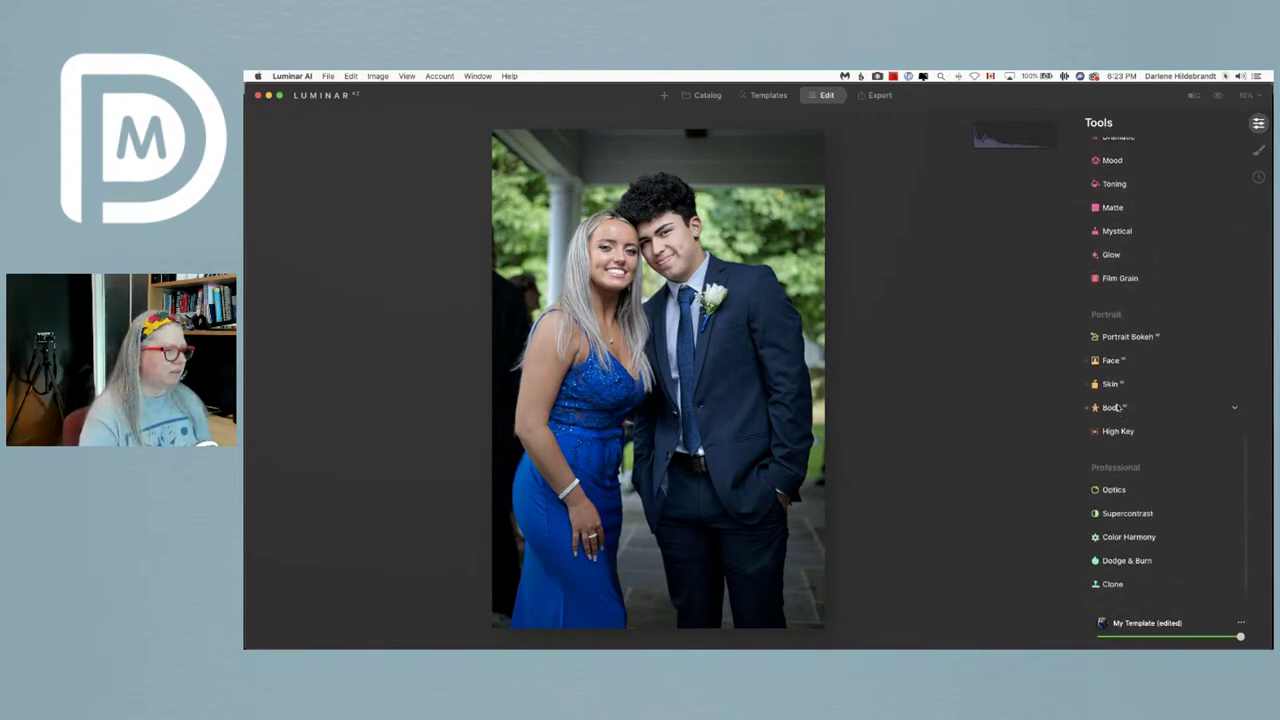
scroll(1118, 470, up, 5)
click(1112, 540)
drag(1143, 398, 1119, 399)
drag(1190, 376, 1163, 376)
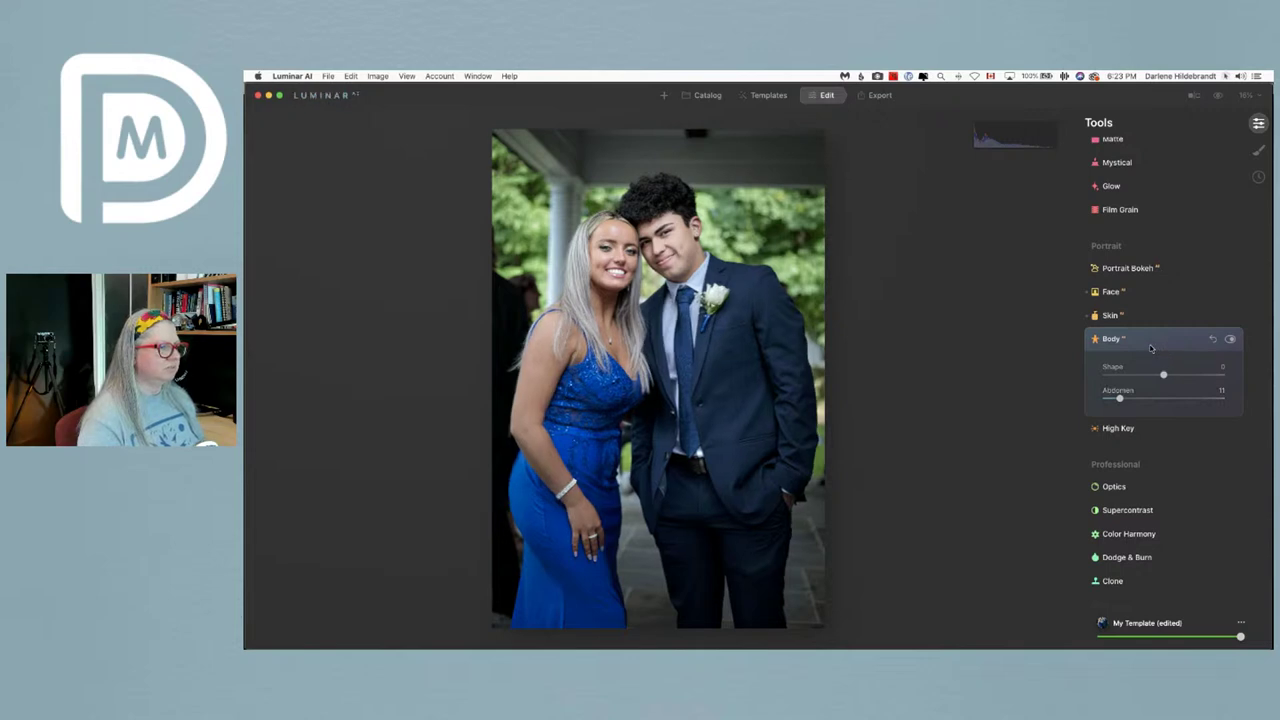
click(1150, 344)
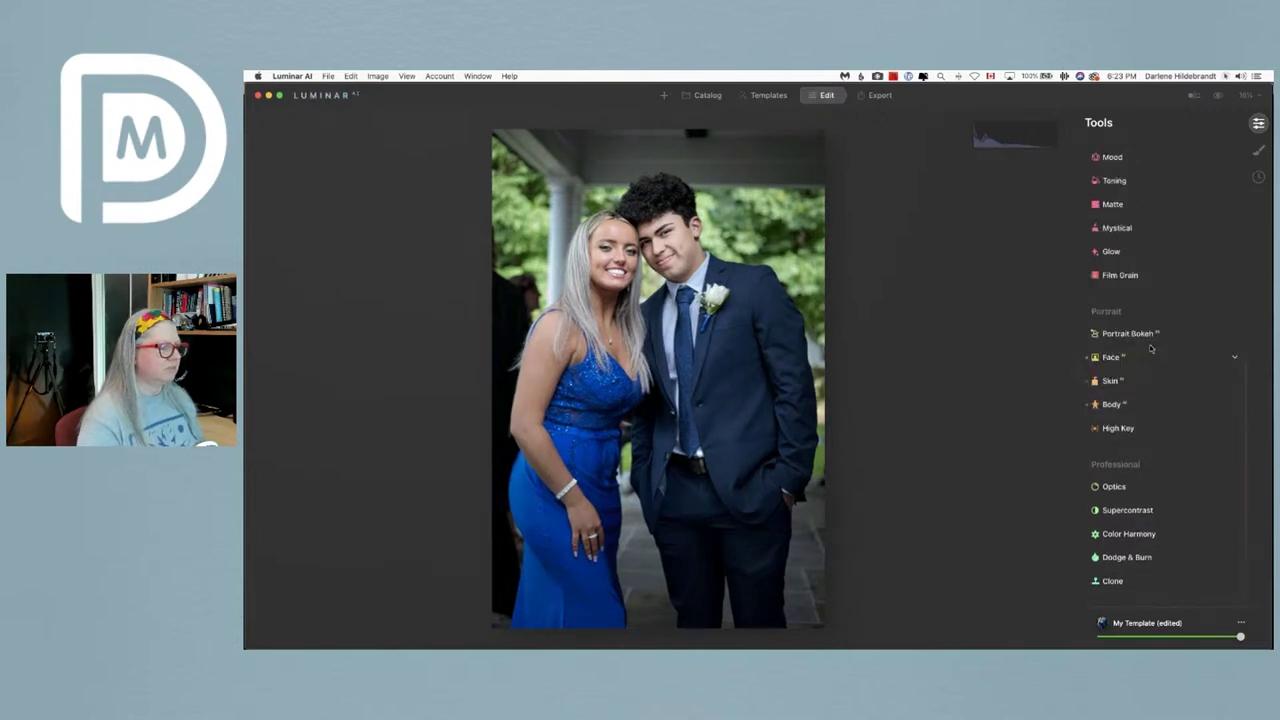
click(1135, 403)
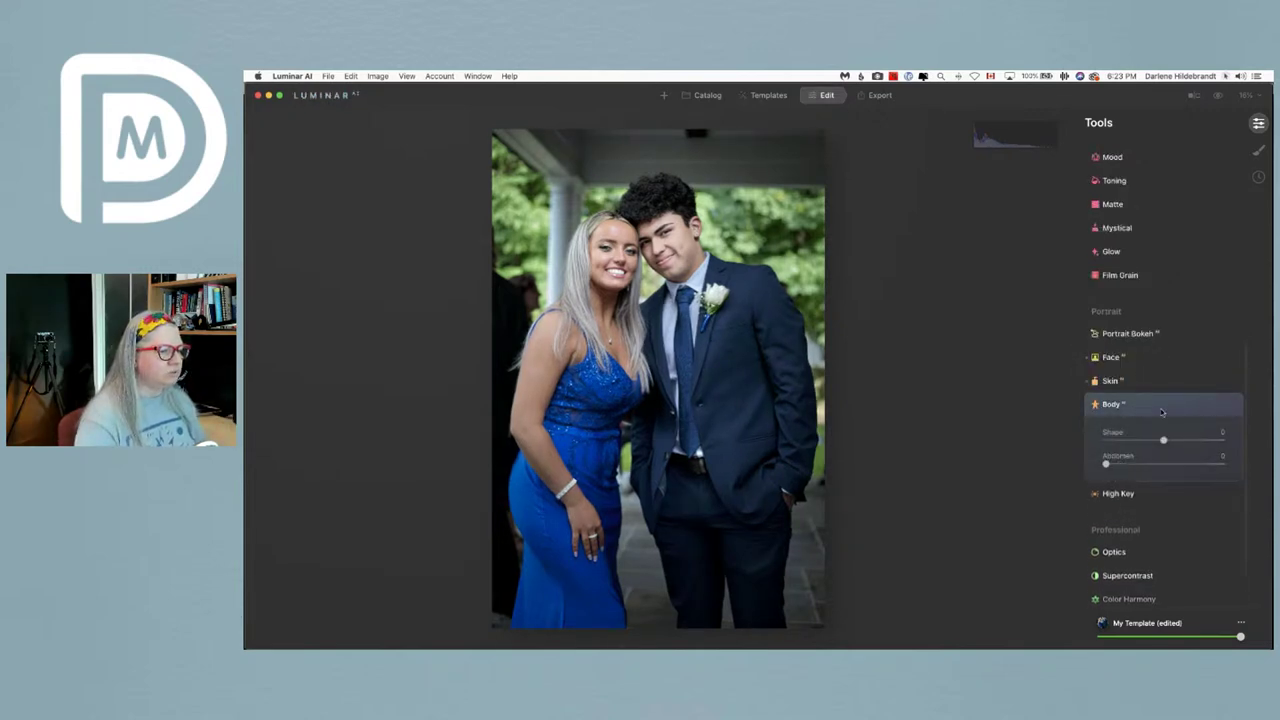
click(1161, 408)
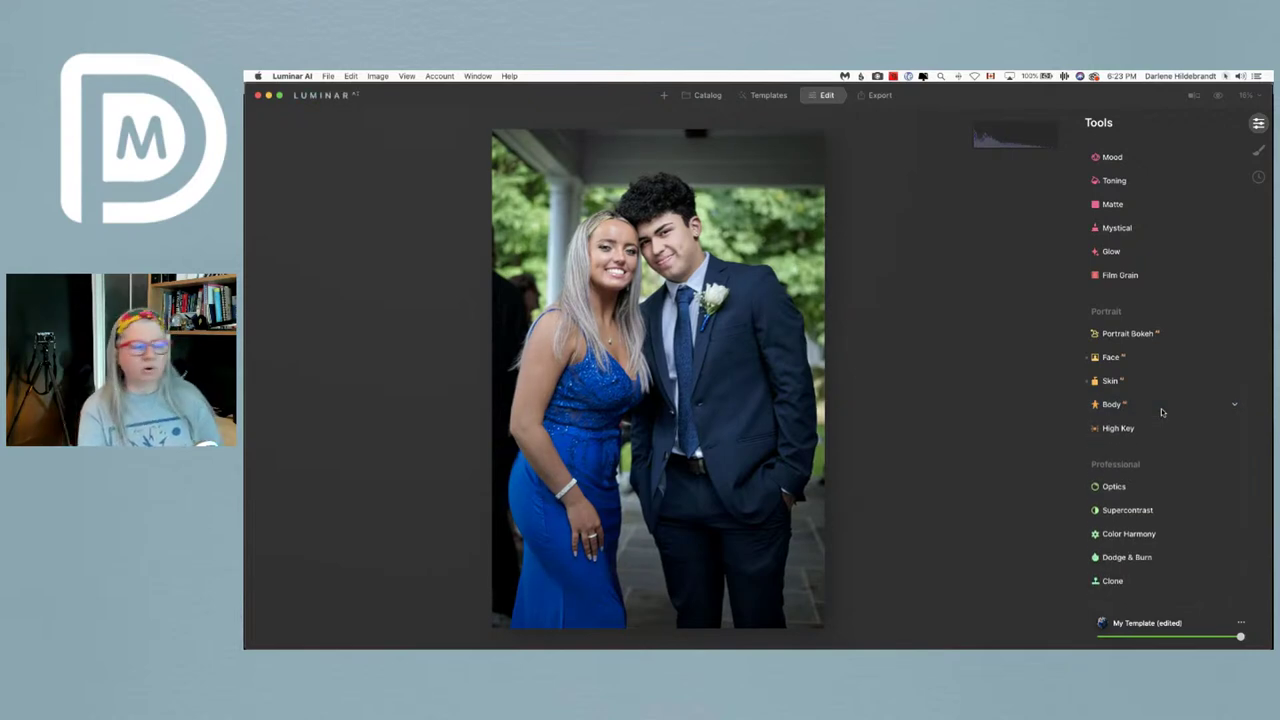
- Reopen the Face tool and lower Face Light to 29
click(1145, 360)
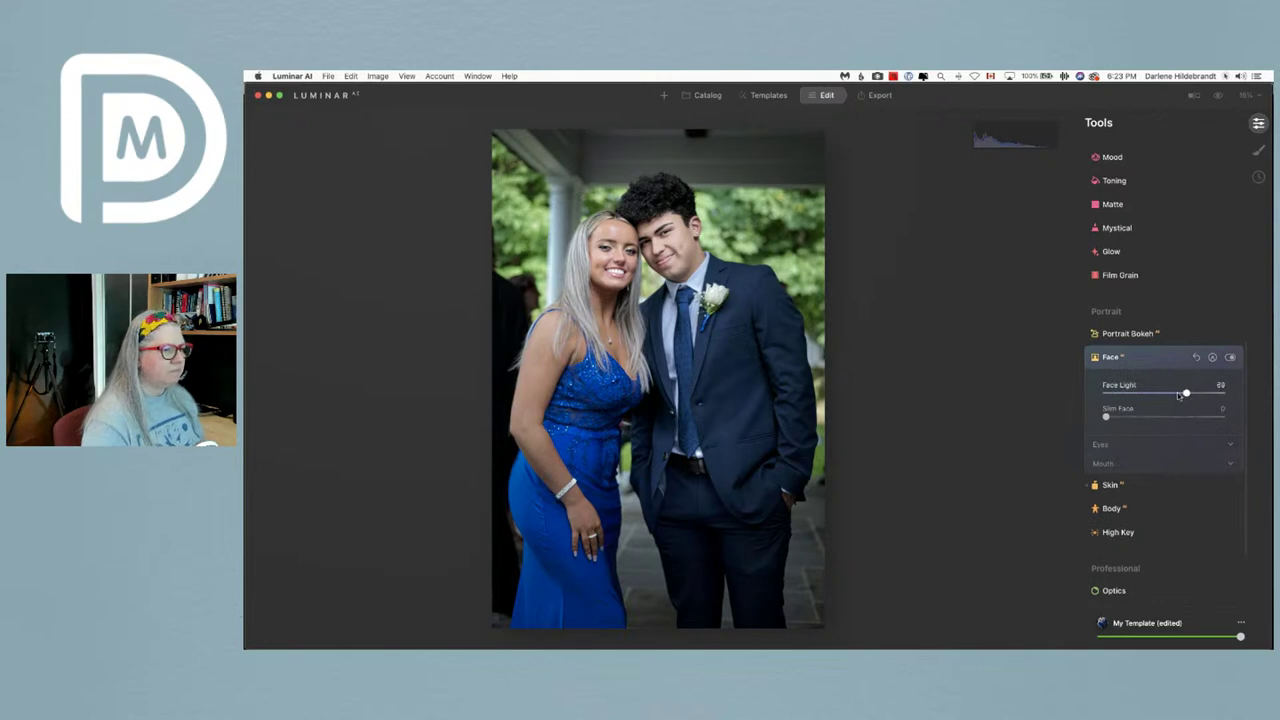
scroll(1108, 222, up, 5)
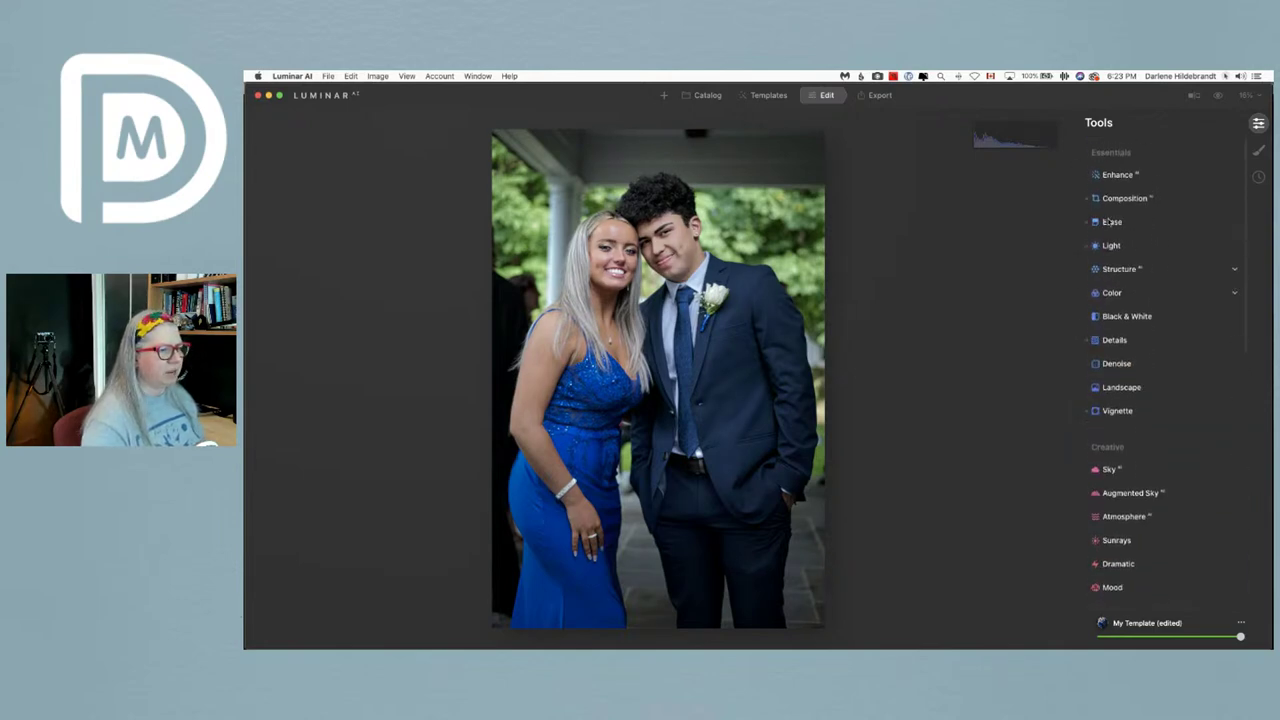
- Set the Exposure in the Light tool to -0.12 and close the tool
click(1111, 245)
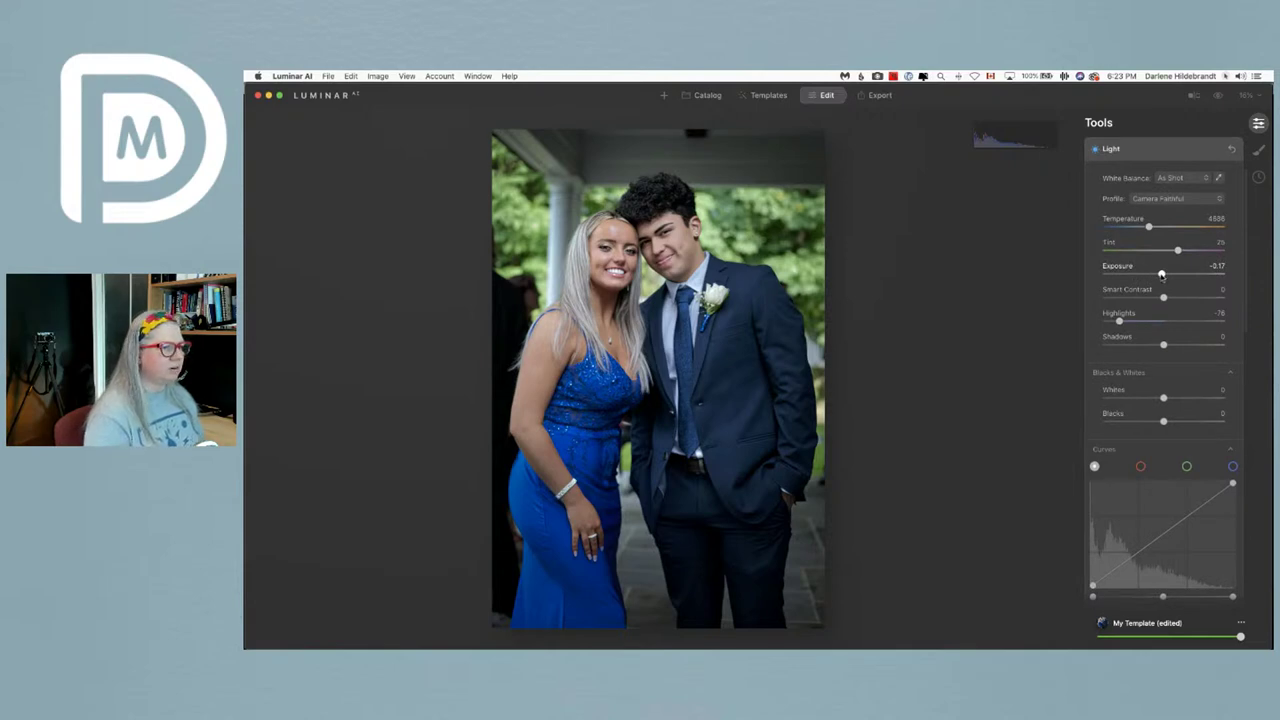
drag(1161, 274, 1162, 274)
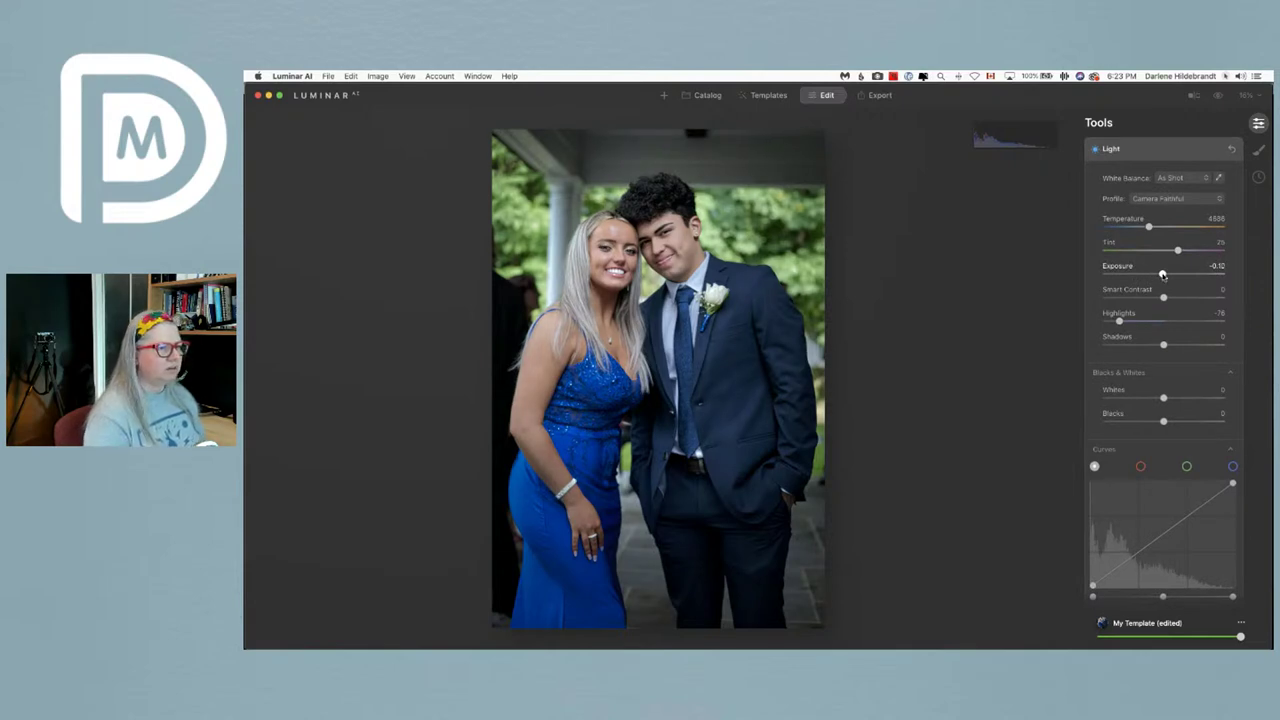
click(1138, 150)
- Open the Face tool, expand its Eyes settings, and set Slim Face to 78
scroll(1155, 328, down, 4)
scroll(1155, 328, down, 3)
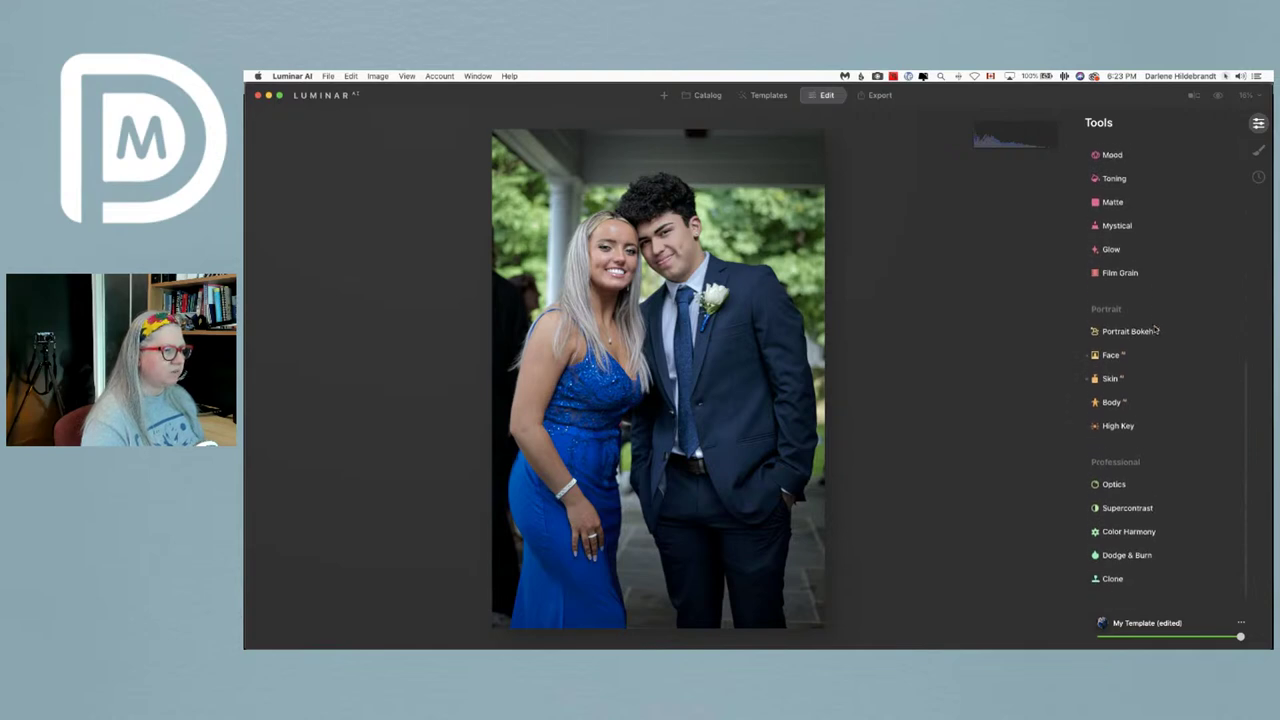
click(1112, 357)
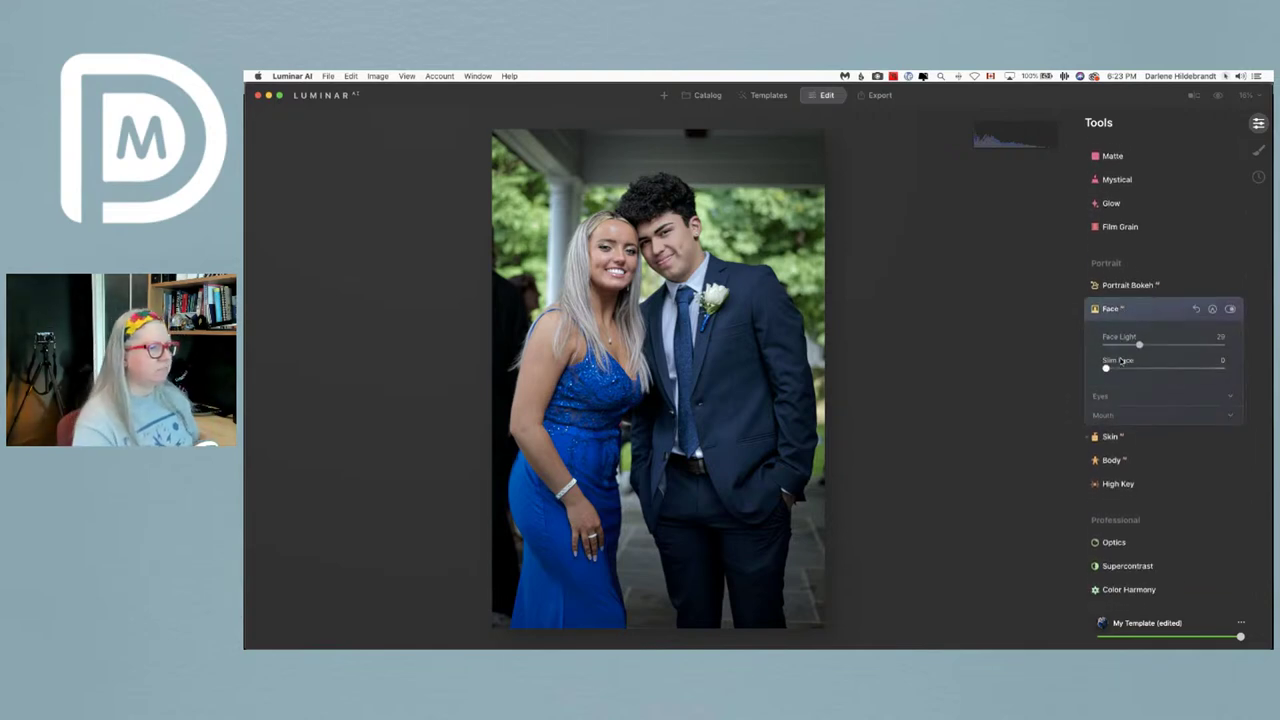
click(1158, 397)
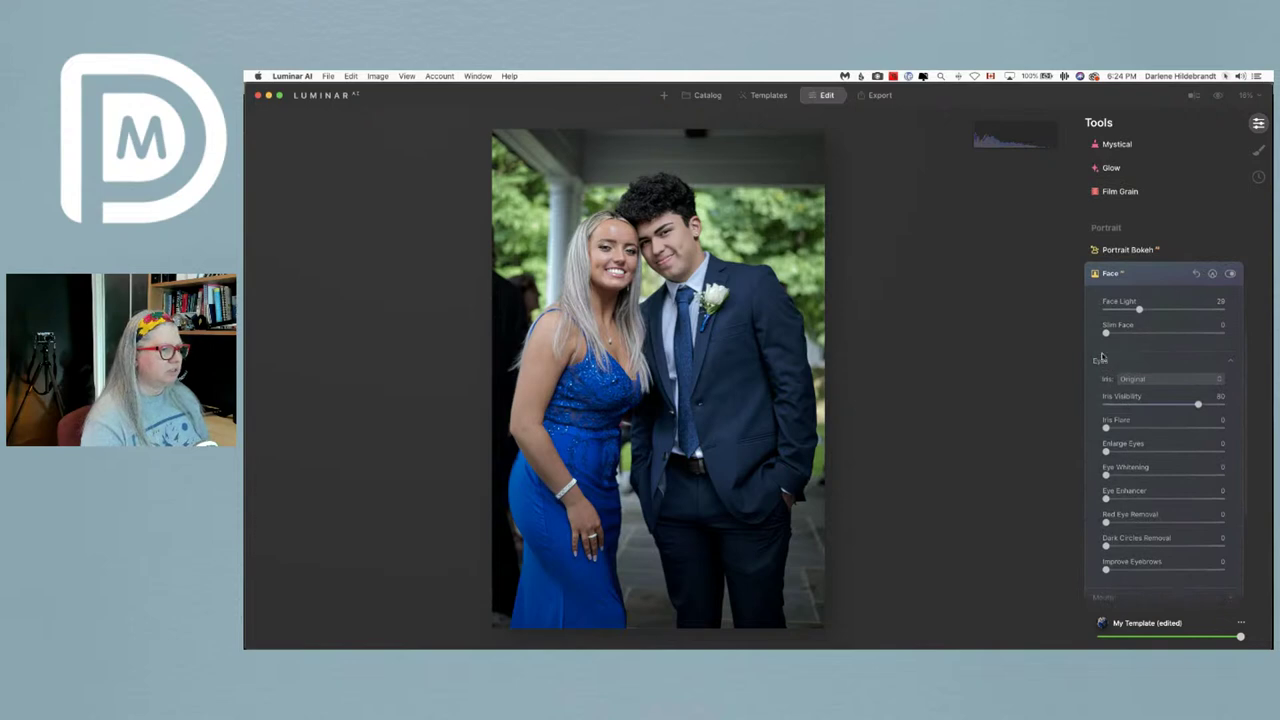
drag(1105, 333, 1202, 335)
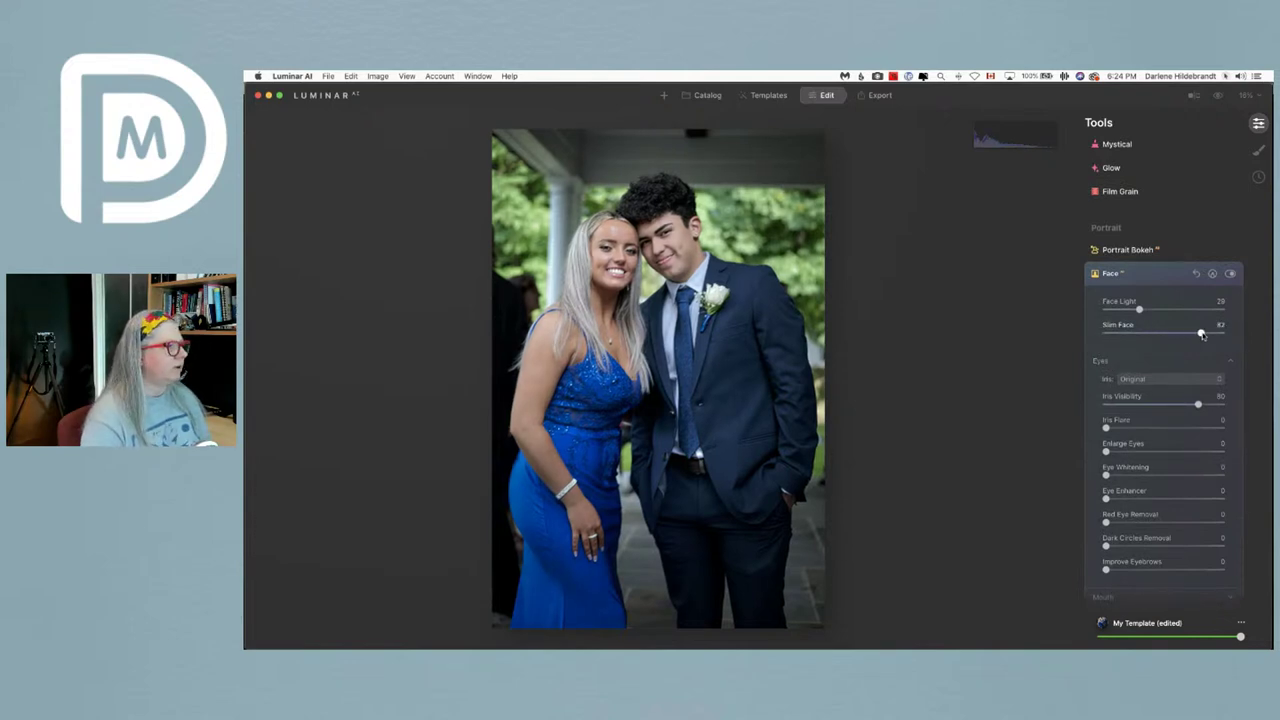
double_click(1202, 334)
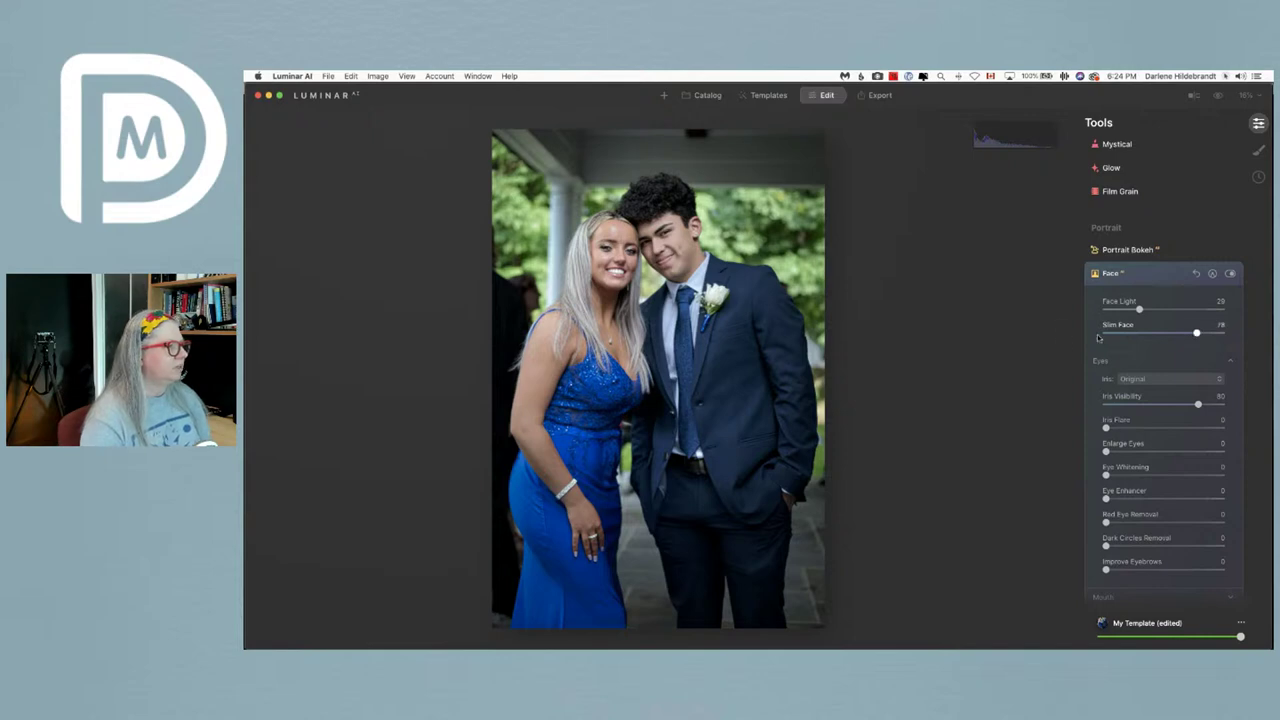
- Set Slim Face to 74 and compare the edited photo with its original
drag(1105, 333, 1191, 334)
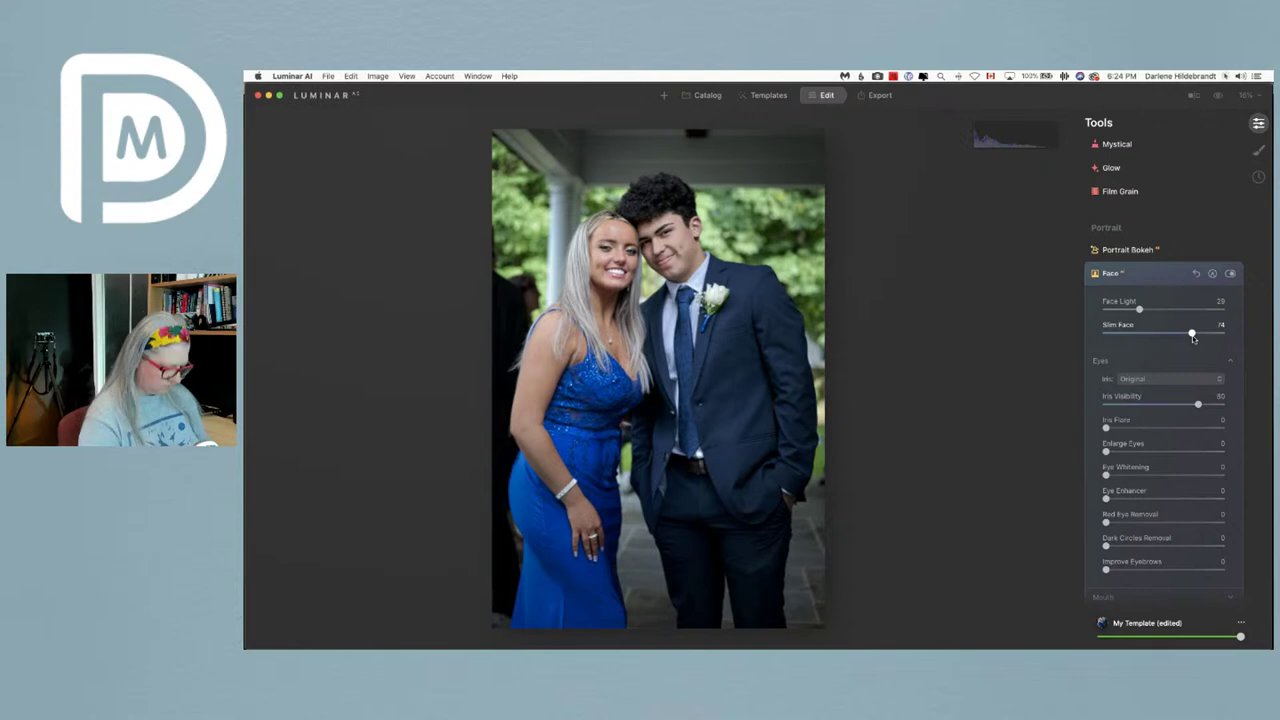
key(backslash)
key(backslash)
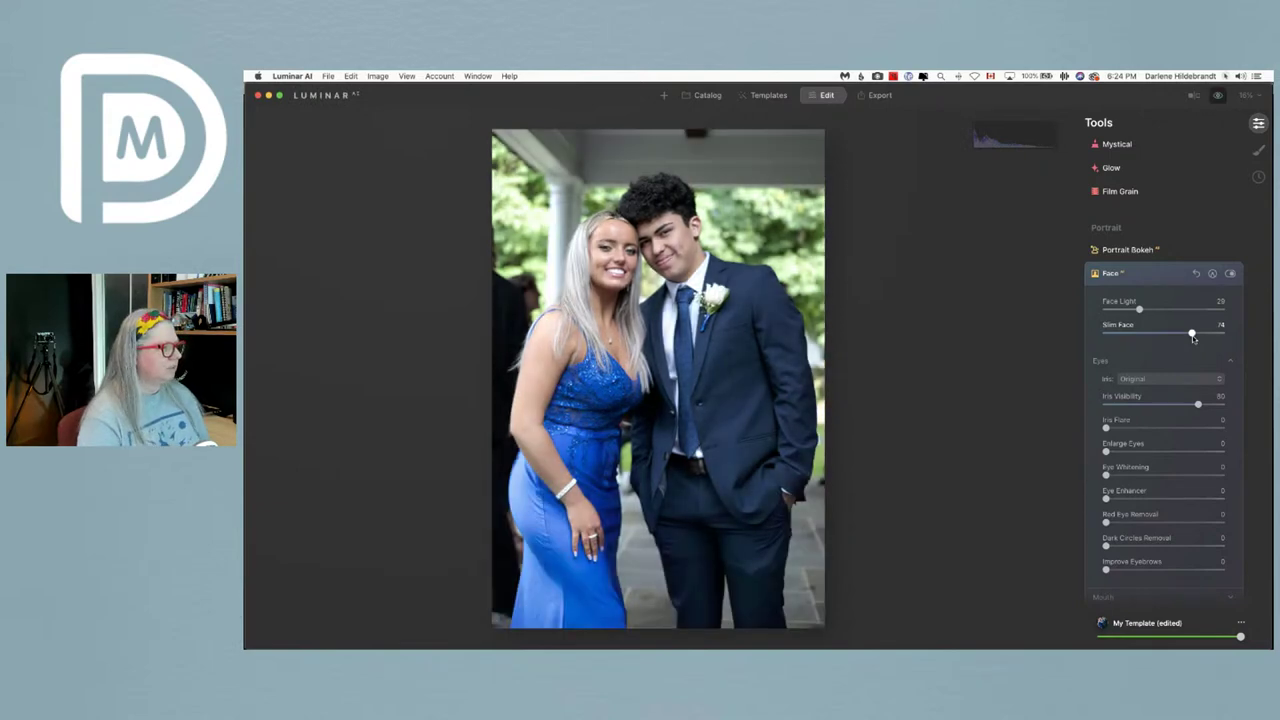
key(backslash)
key(backslash)
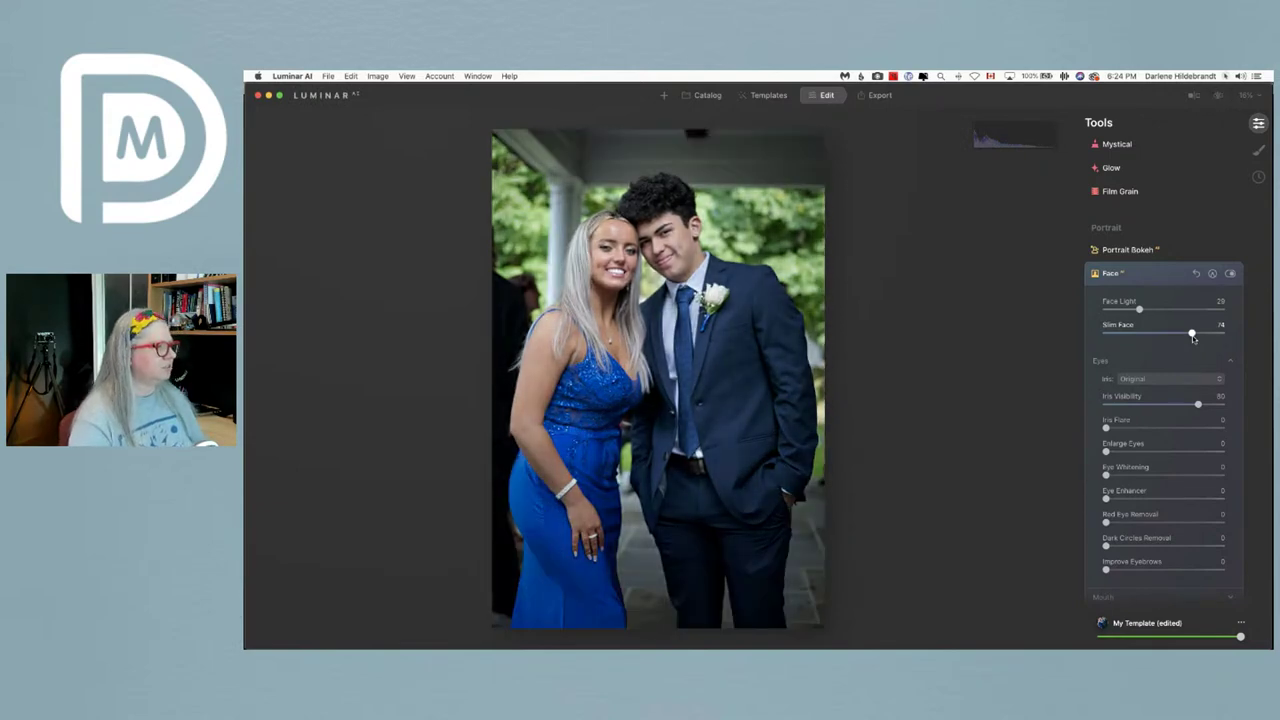
key(backslash)
key(backslash)
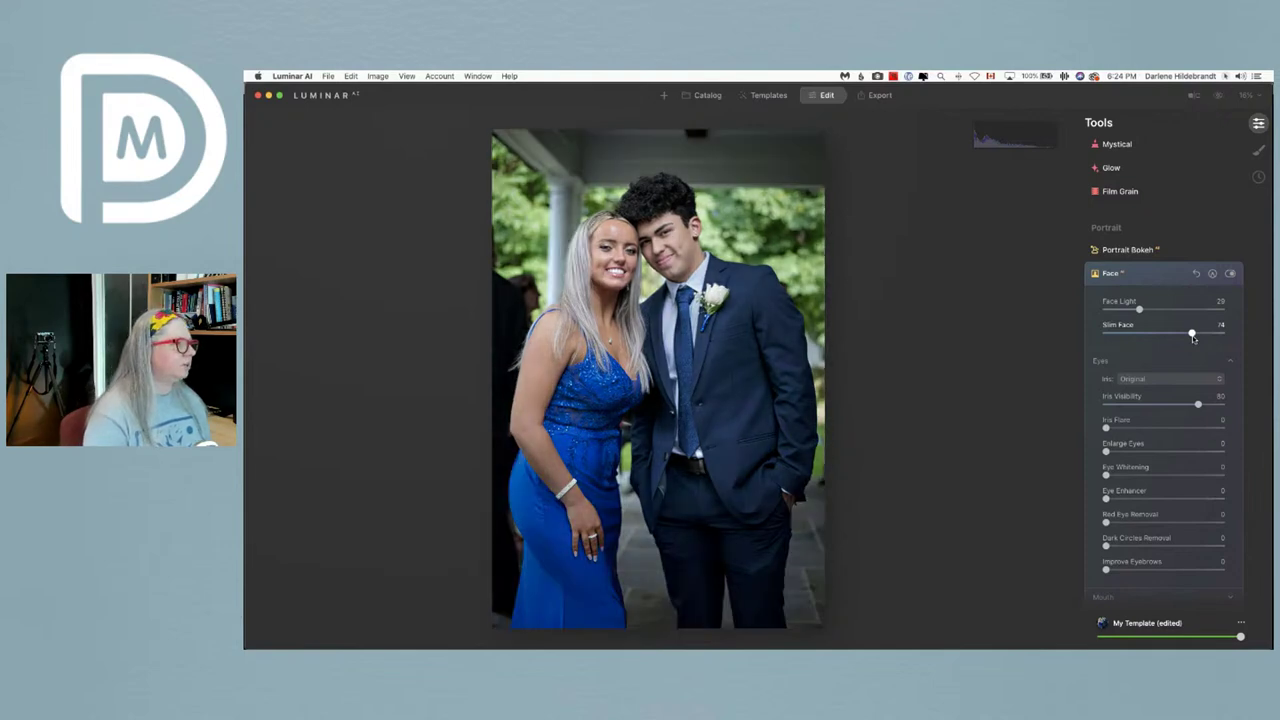
key(backslash)
key(backslash)
- Return the Slim Face adjustment to 0
drag(1192, 338, 1104, 337)
scroll(1119, 265, down, 2)
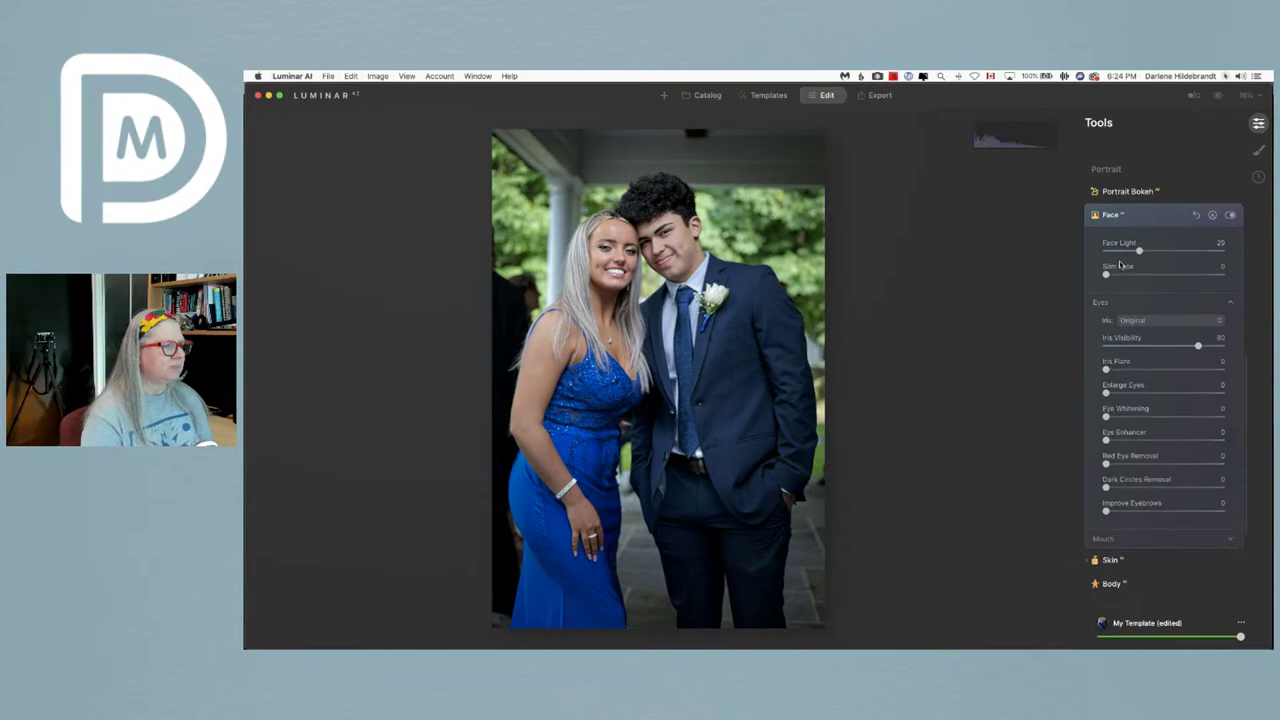
- View the couple's faces at 50% and set Eye Whitening to 22 and Eye Enhancer to 79
click(642, 256)
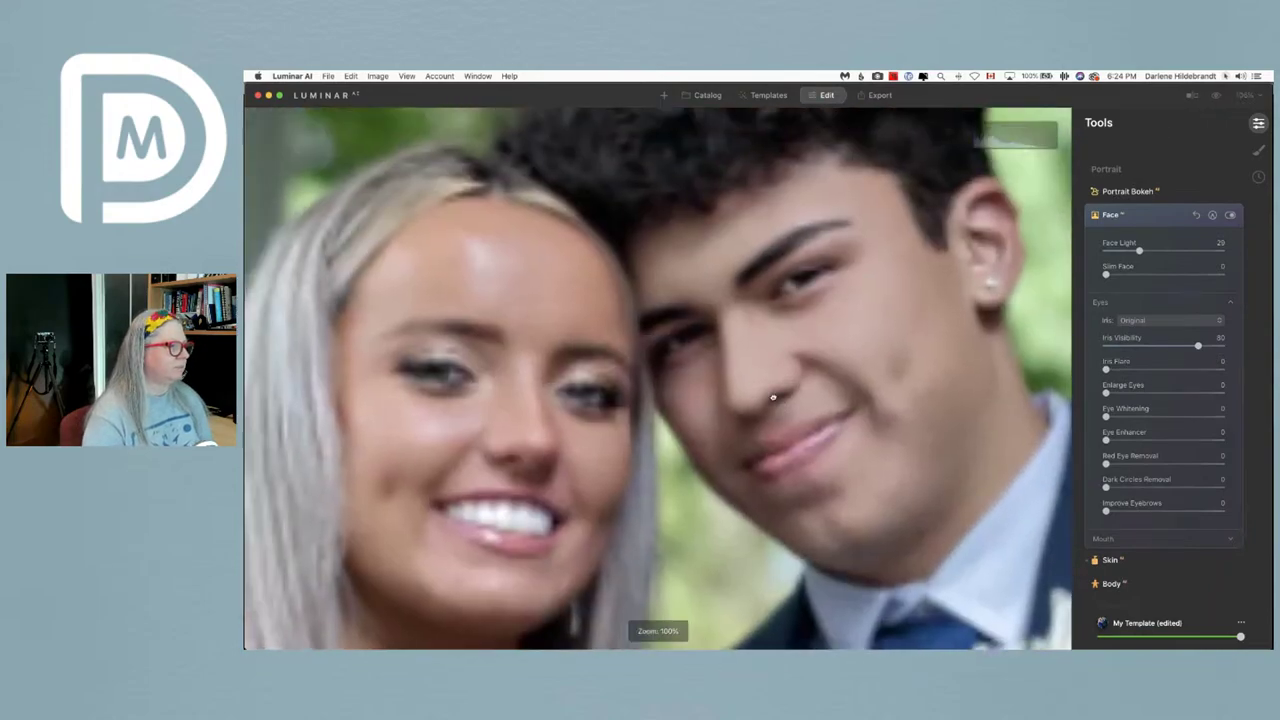
click(1245, 96)
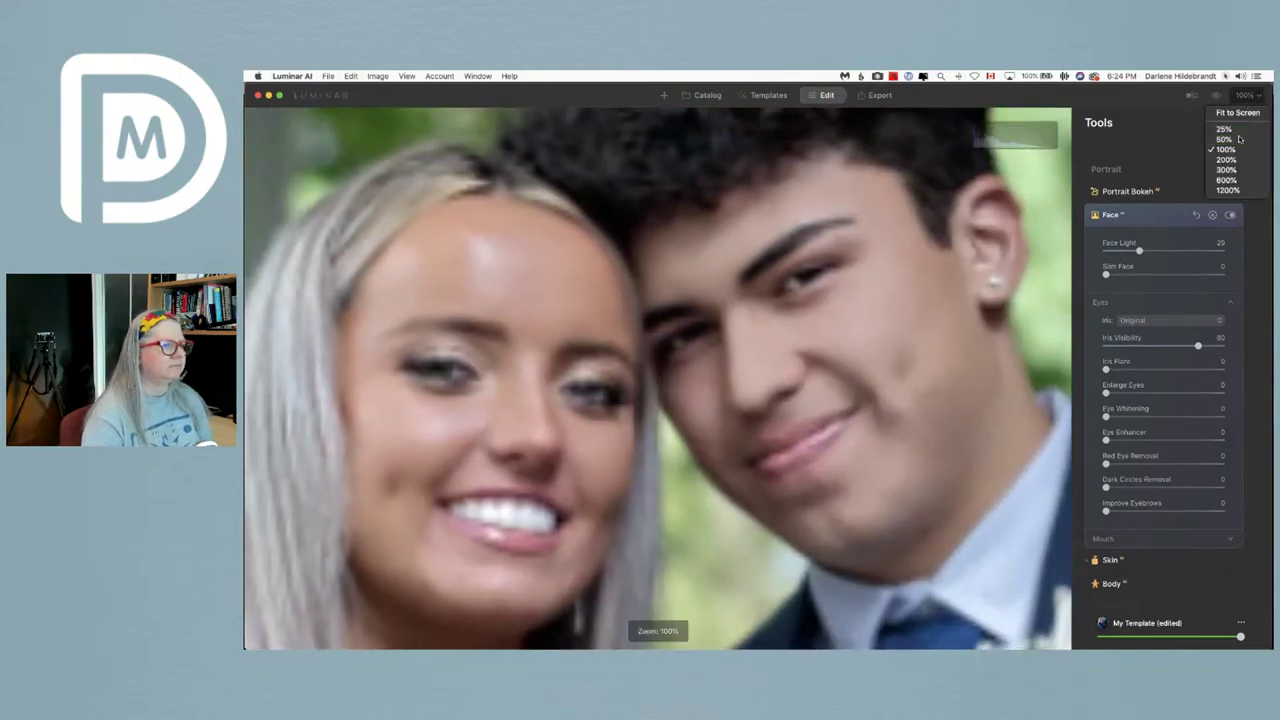
click(1224, 139)
scroll(731, 330, down, 2)
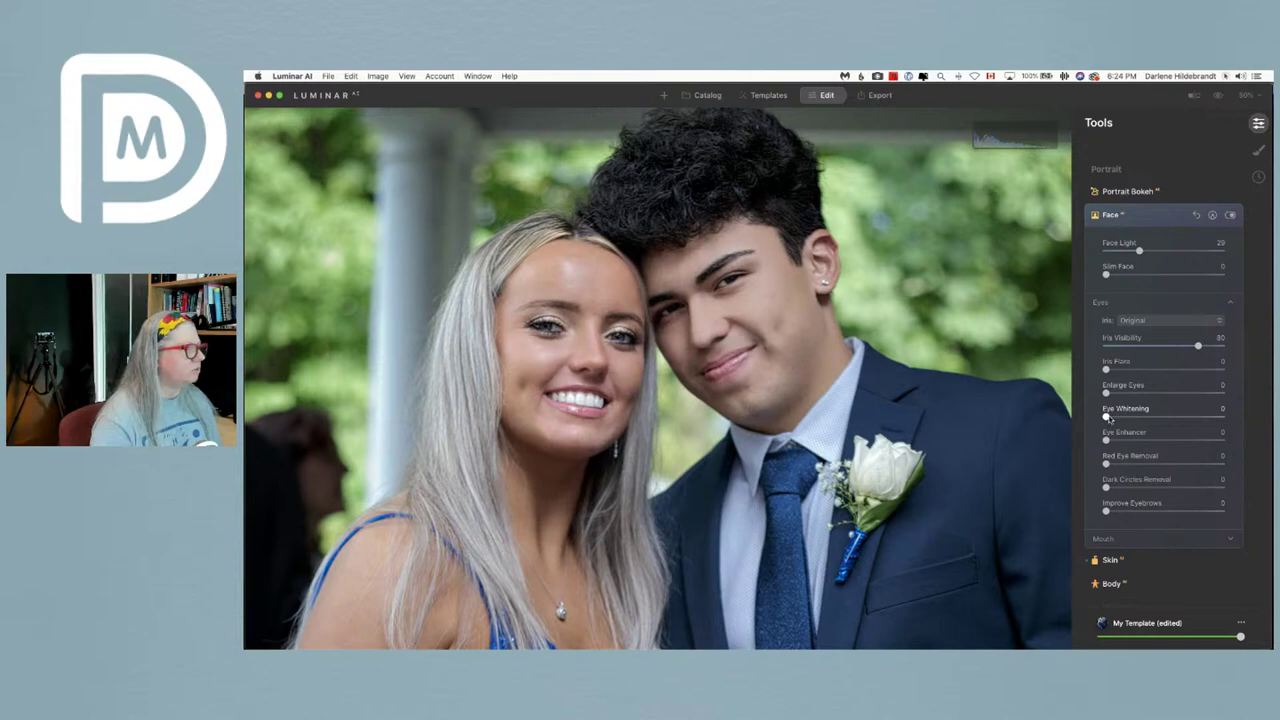
drag(1106, 416, 1197, 441)
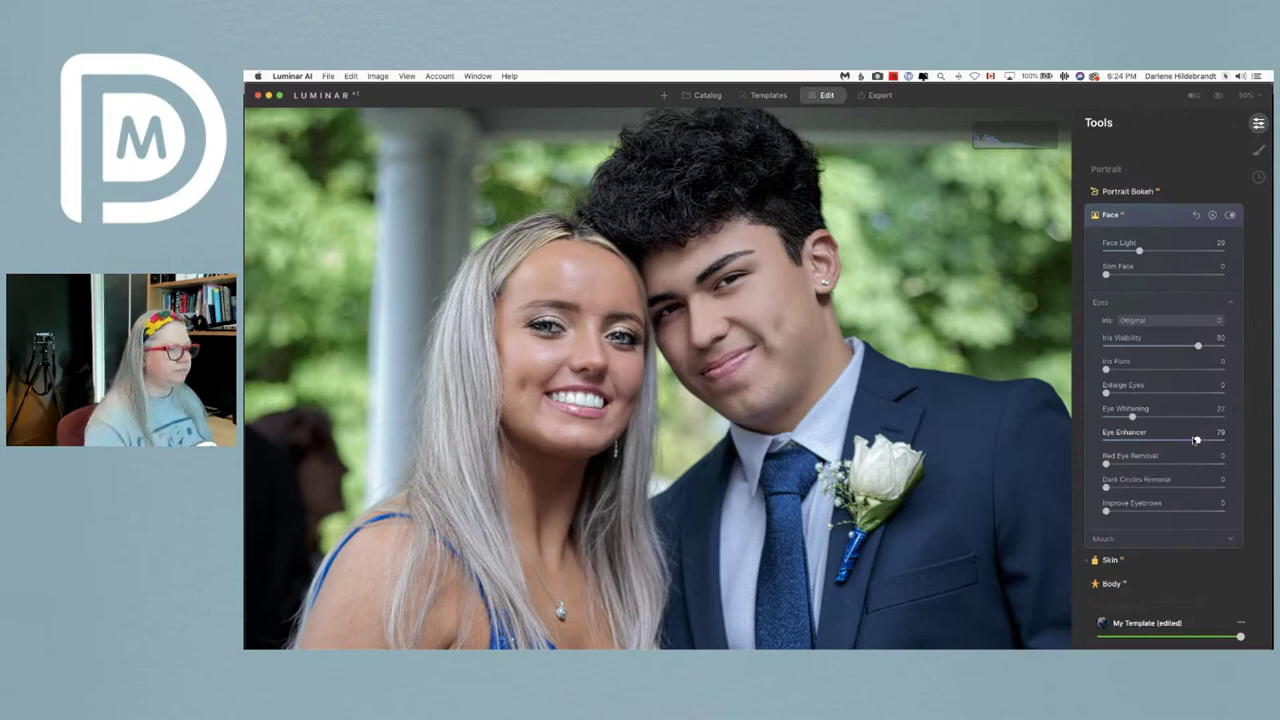
- Set Iris Flare to 18, Dark Circles Removal to 61 and Improve Eyebrows to 18 in the Eyes settings
drag(1107, 370, 1197, 370)
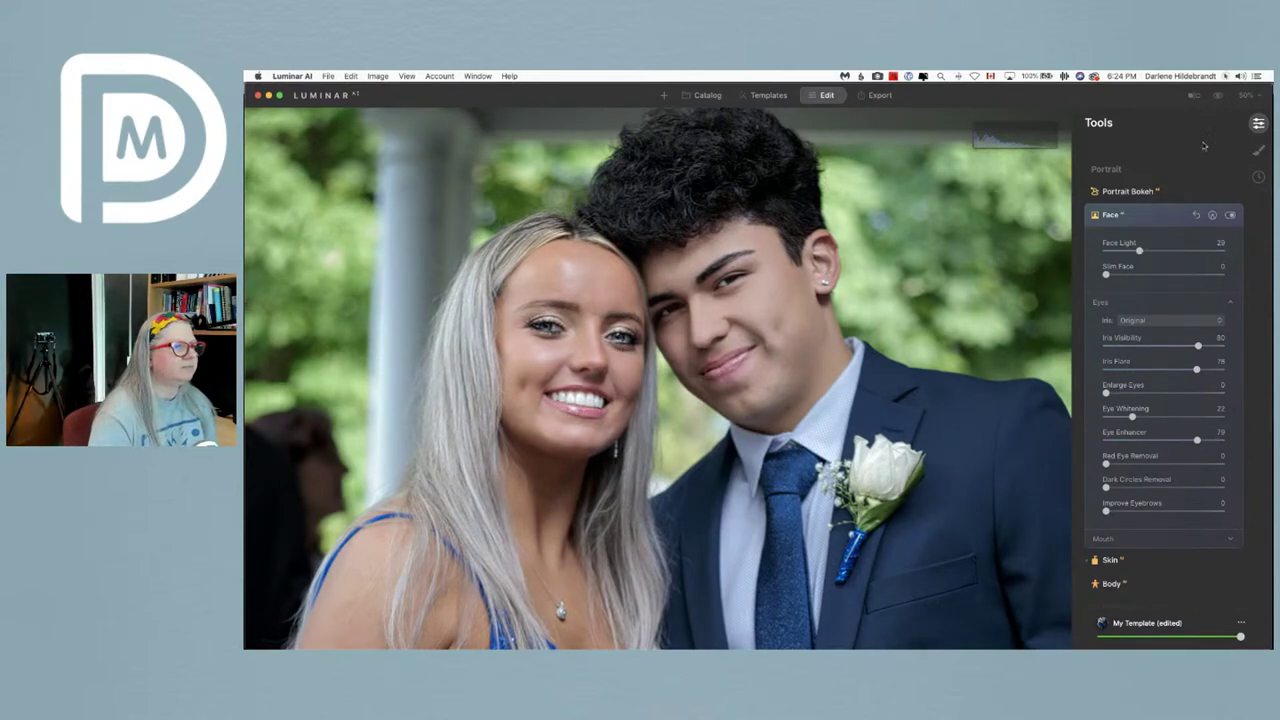
click(1222, 76)
click(1220, 108)
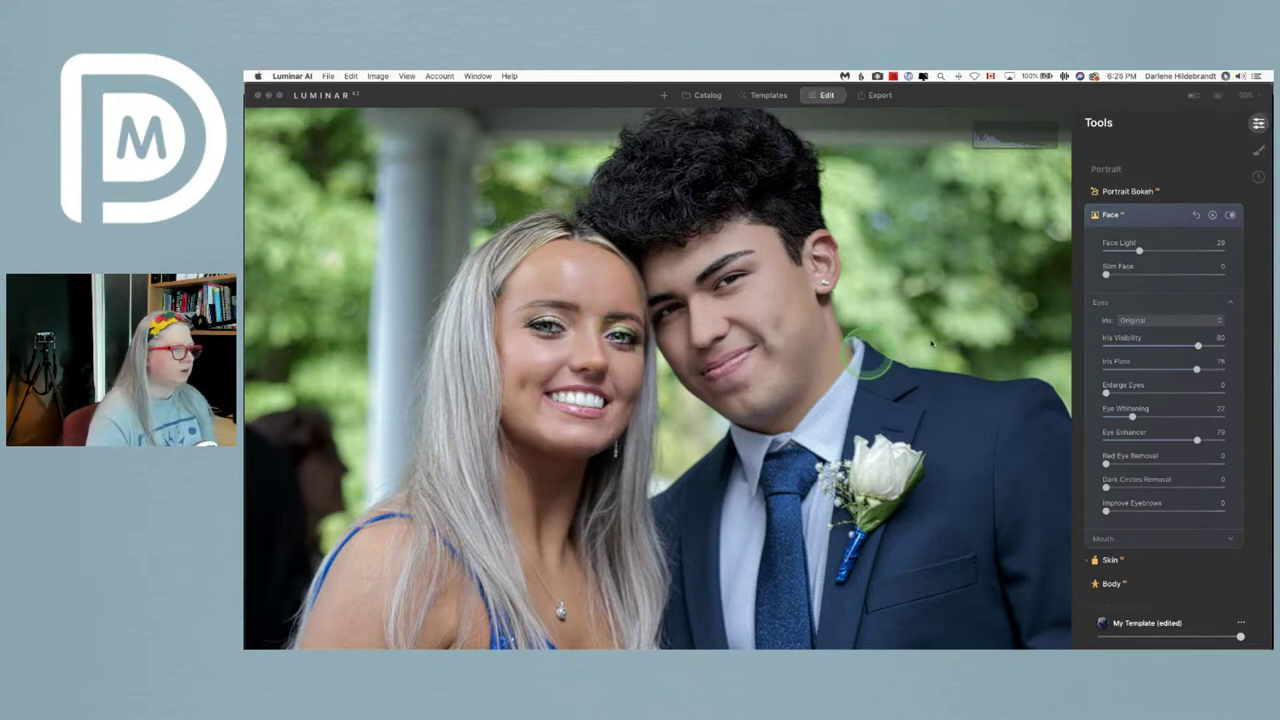
drag(1196, 369, 1126, 369)
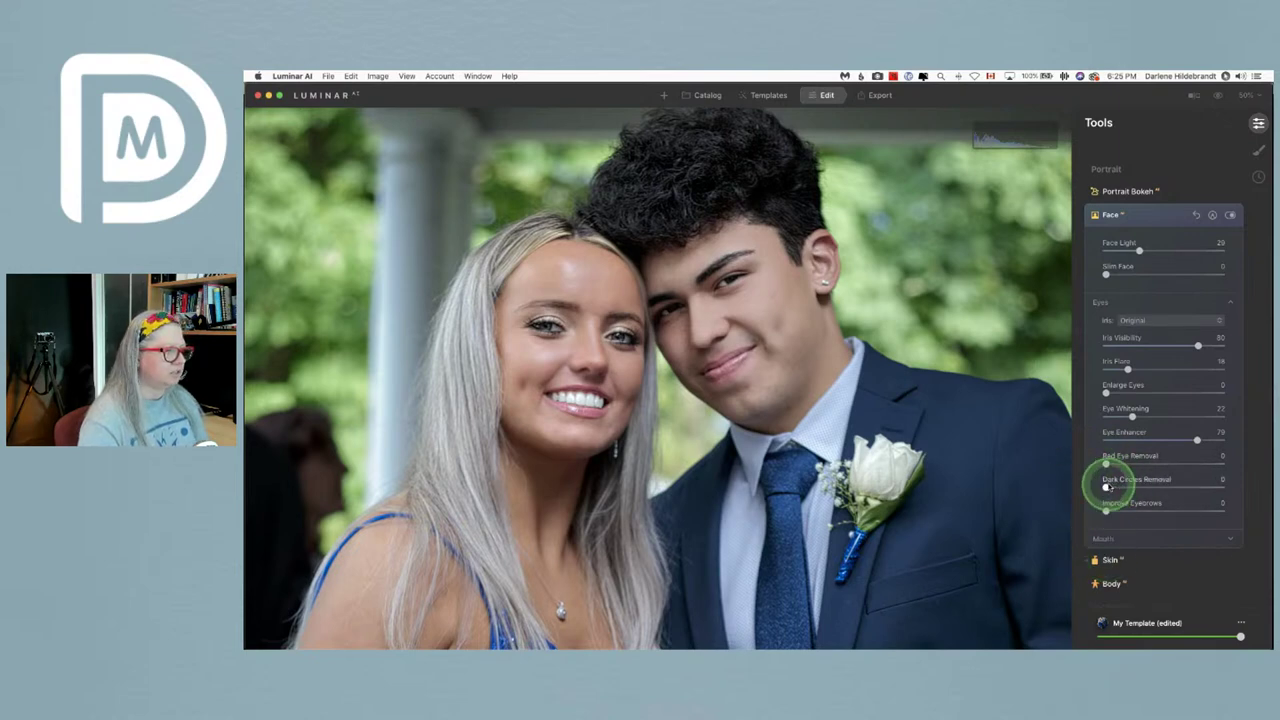
drag(1106, 479, 1178, 487)
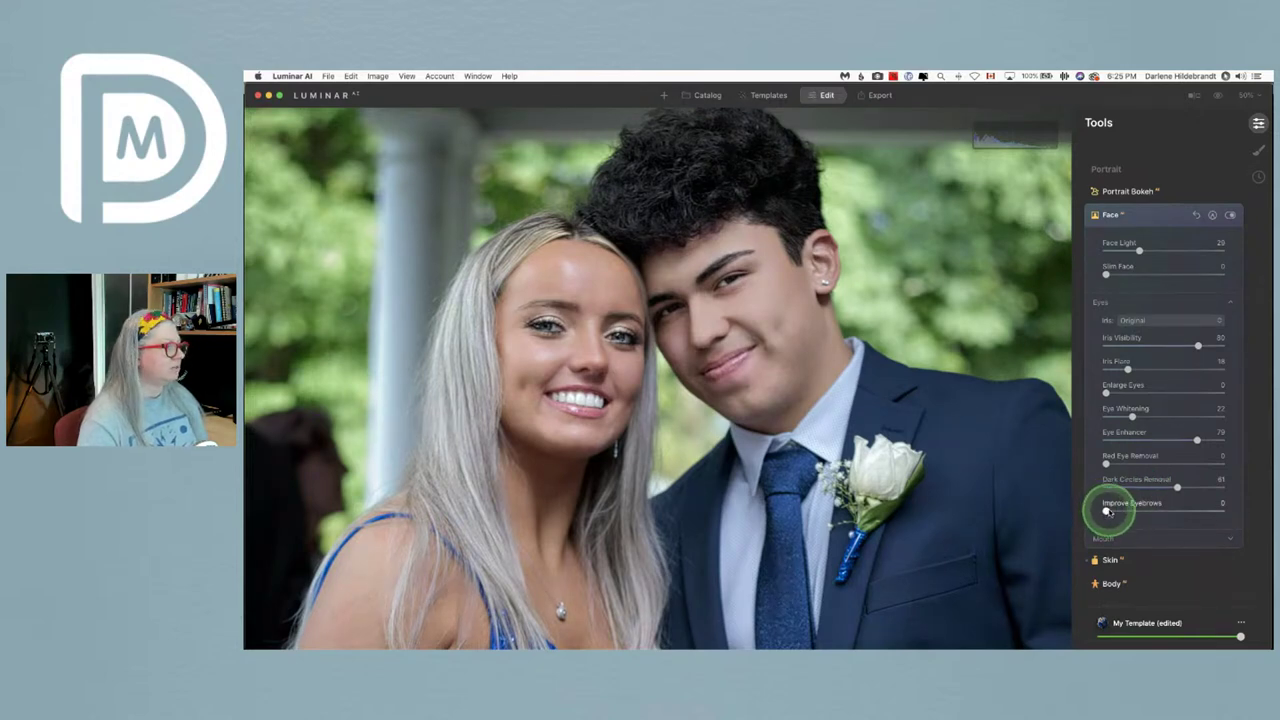
drag(1106, 511, 1128, 510)
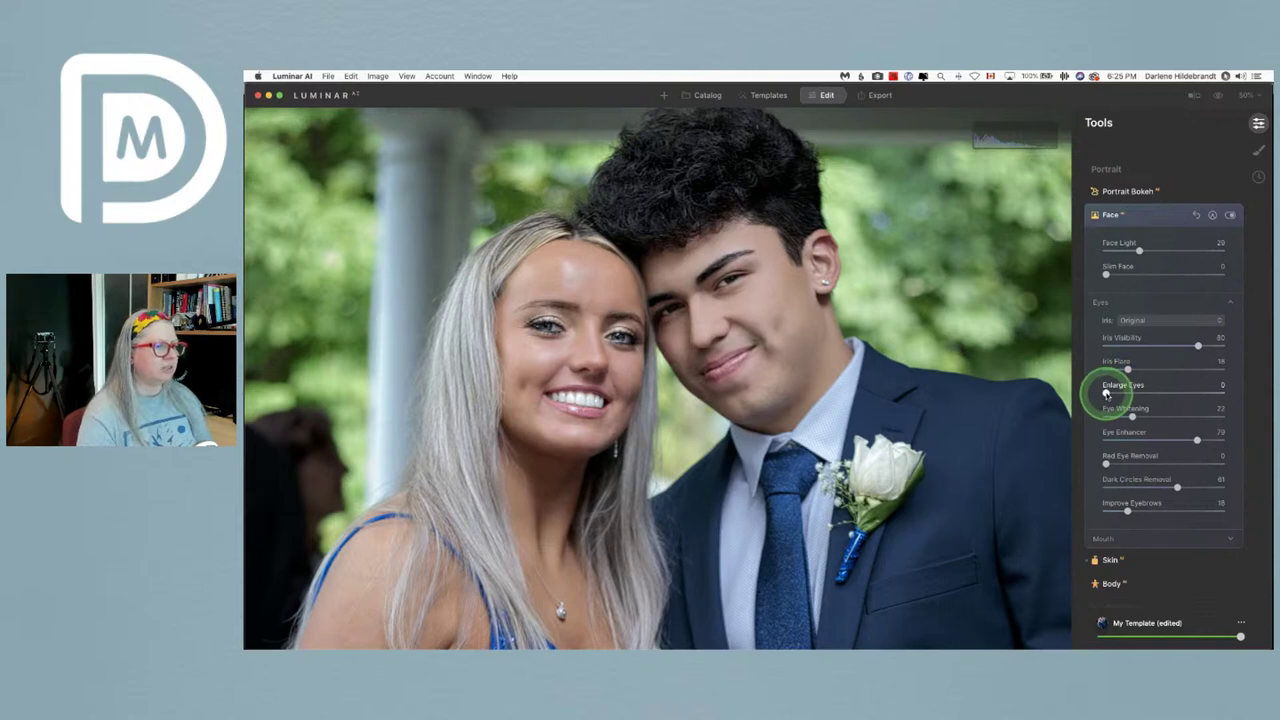
- Try Enlarge Eyes at 55, compare the photo with its original, and reduce Enlarge Eyes to 39
drag(1106, 392, 1138, 394)
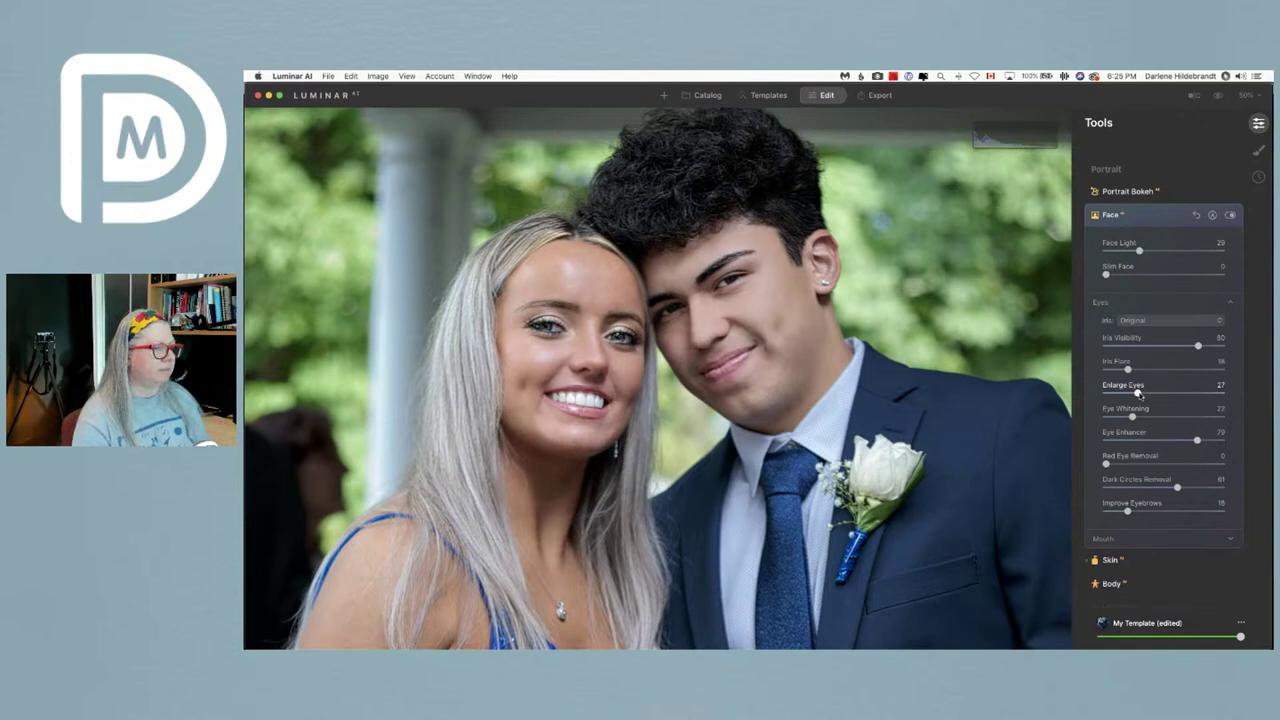
click(1137, 393)
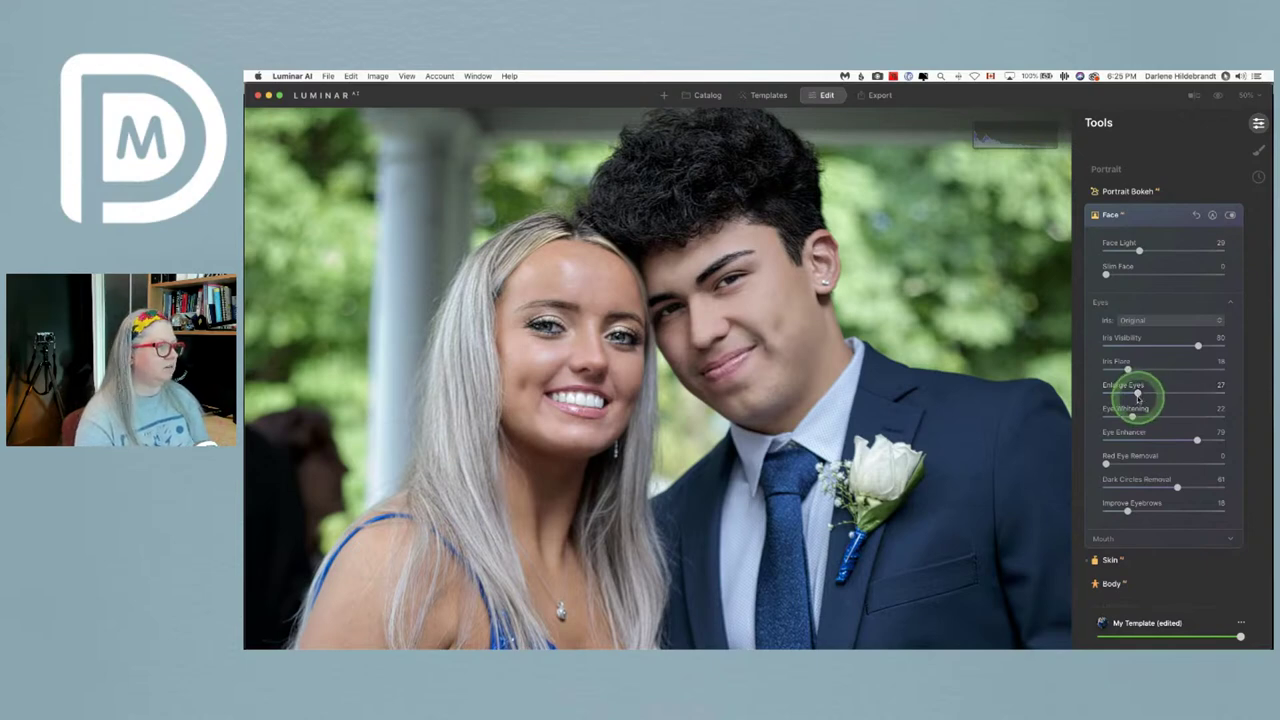
drag(1137, 393, 1178, 395)
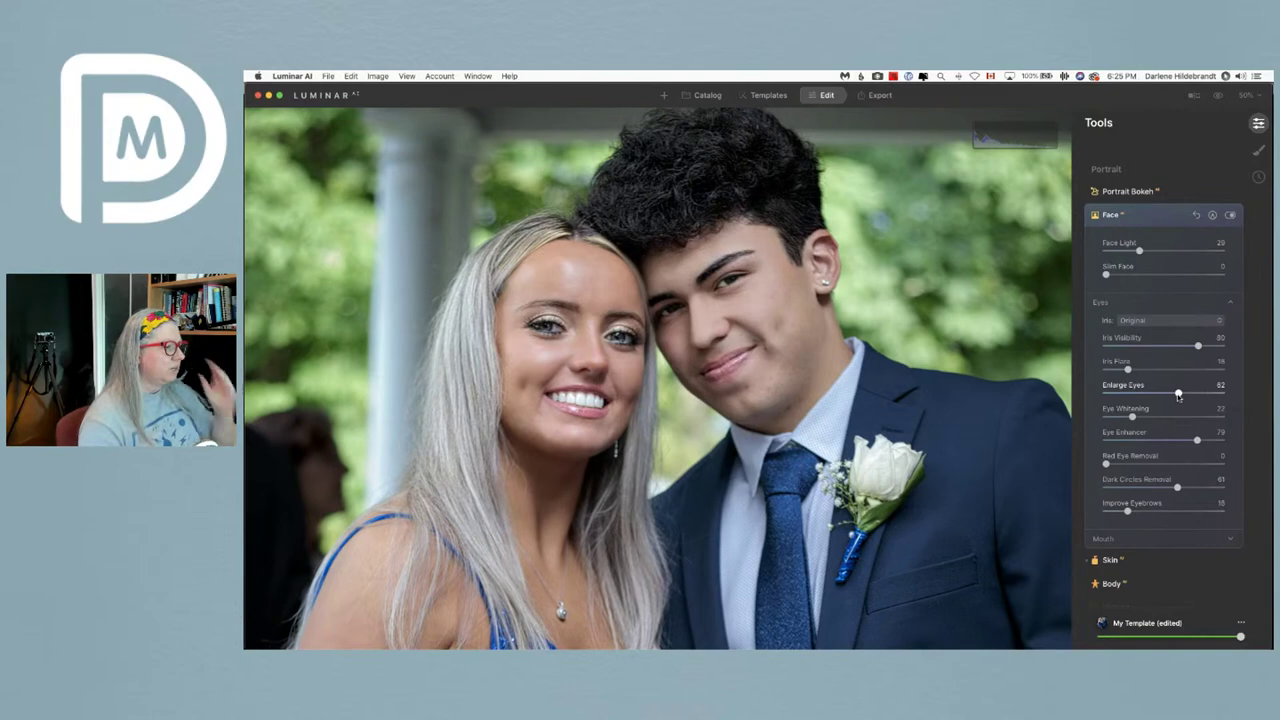
drag(1178, 395, 1169, 393)
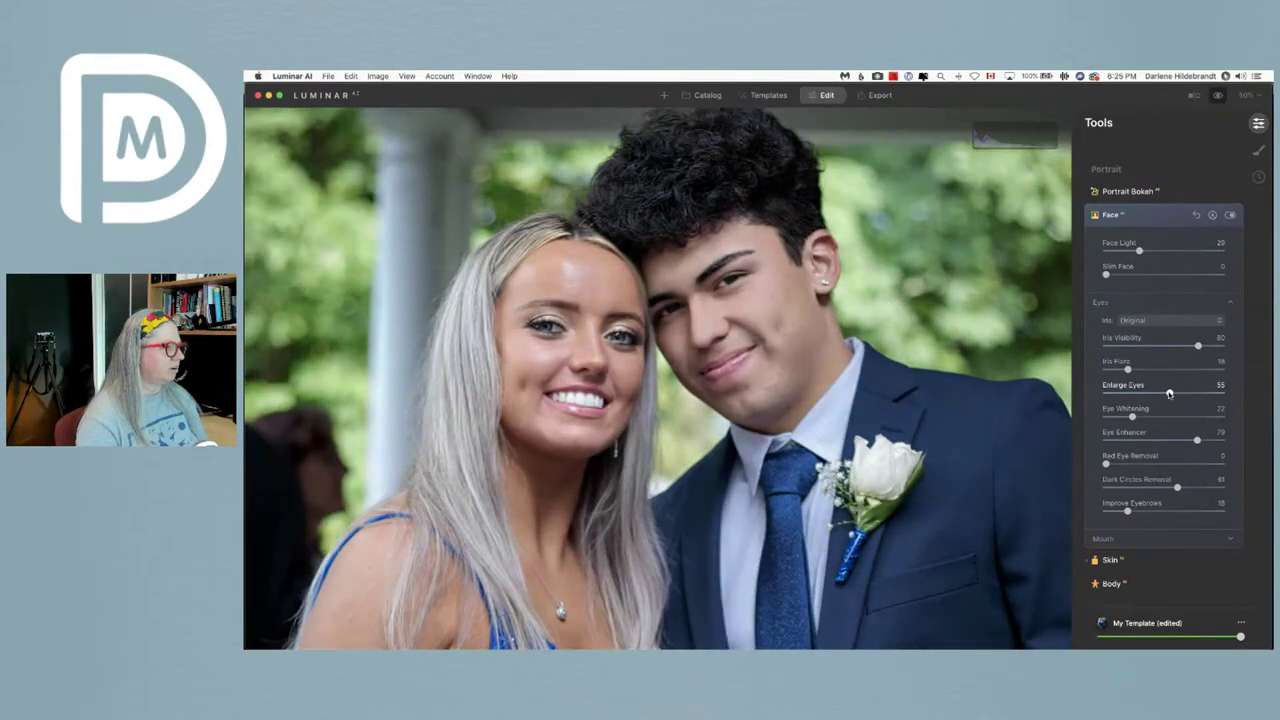
key(backslash)
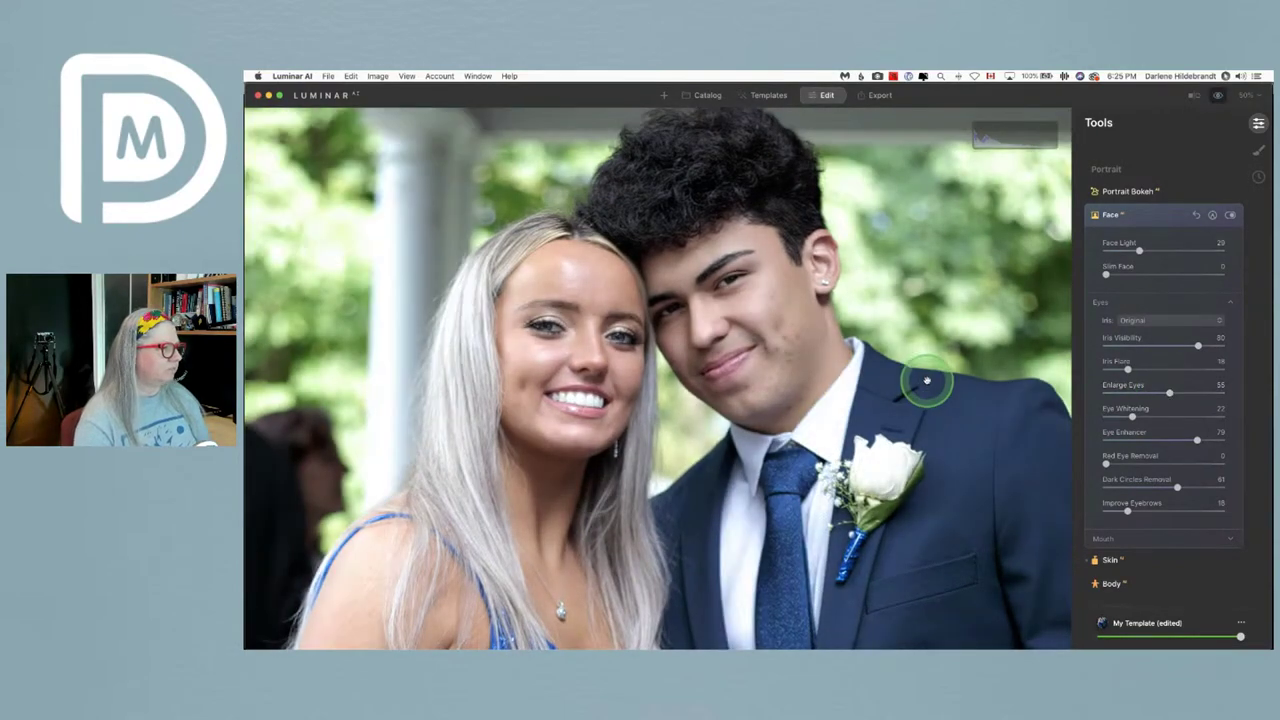
key(backslash)
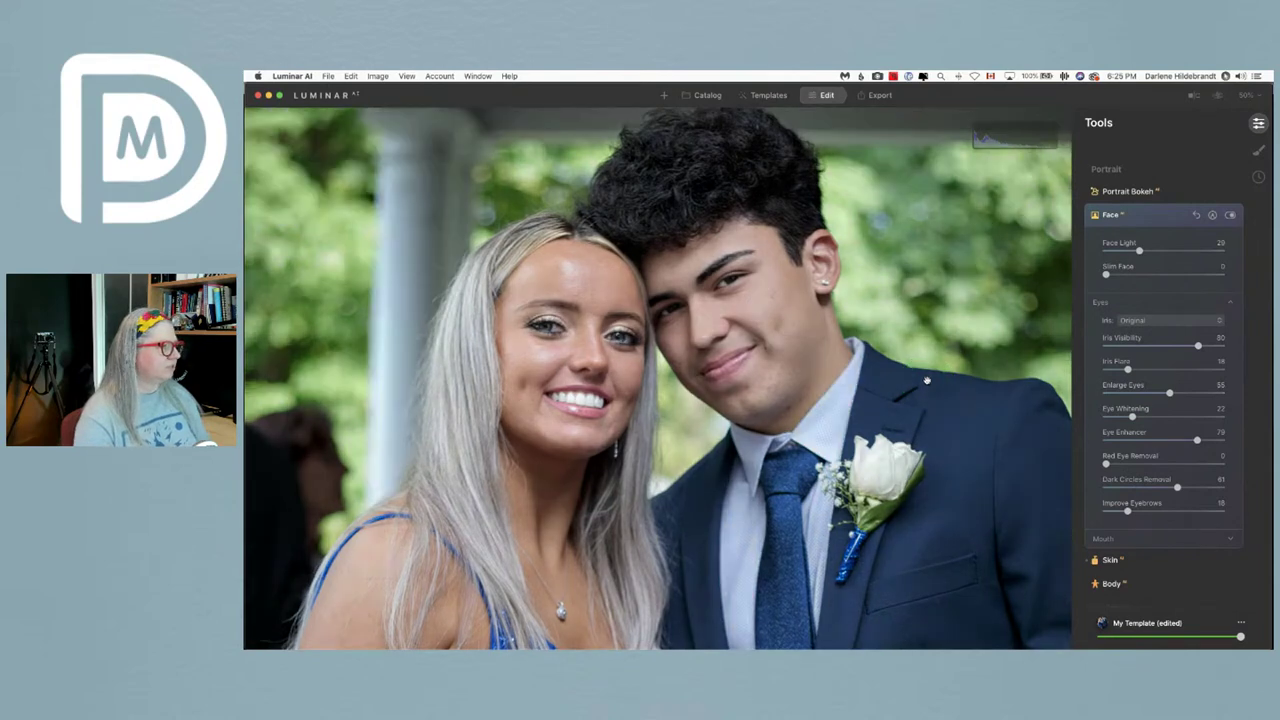
key(backslash)
key(backslash)
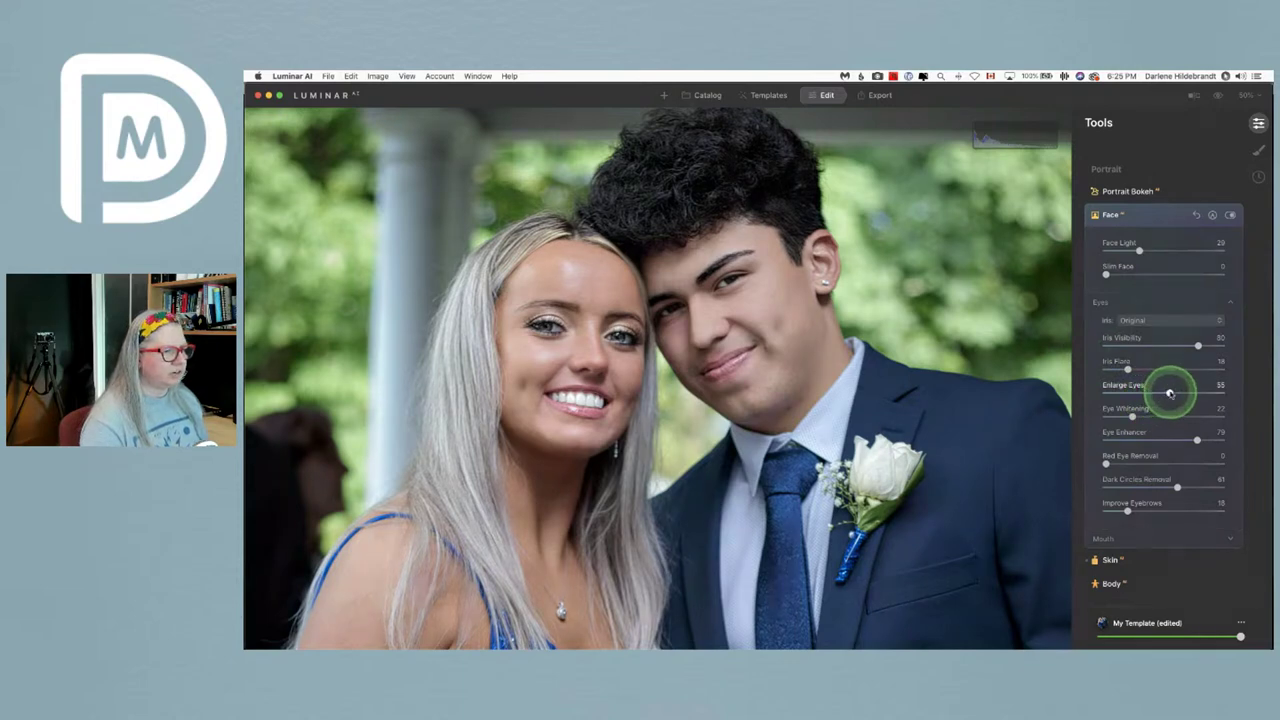
drag(1170, 393, 1148, 323)
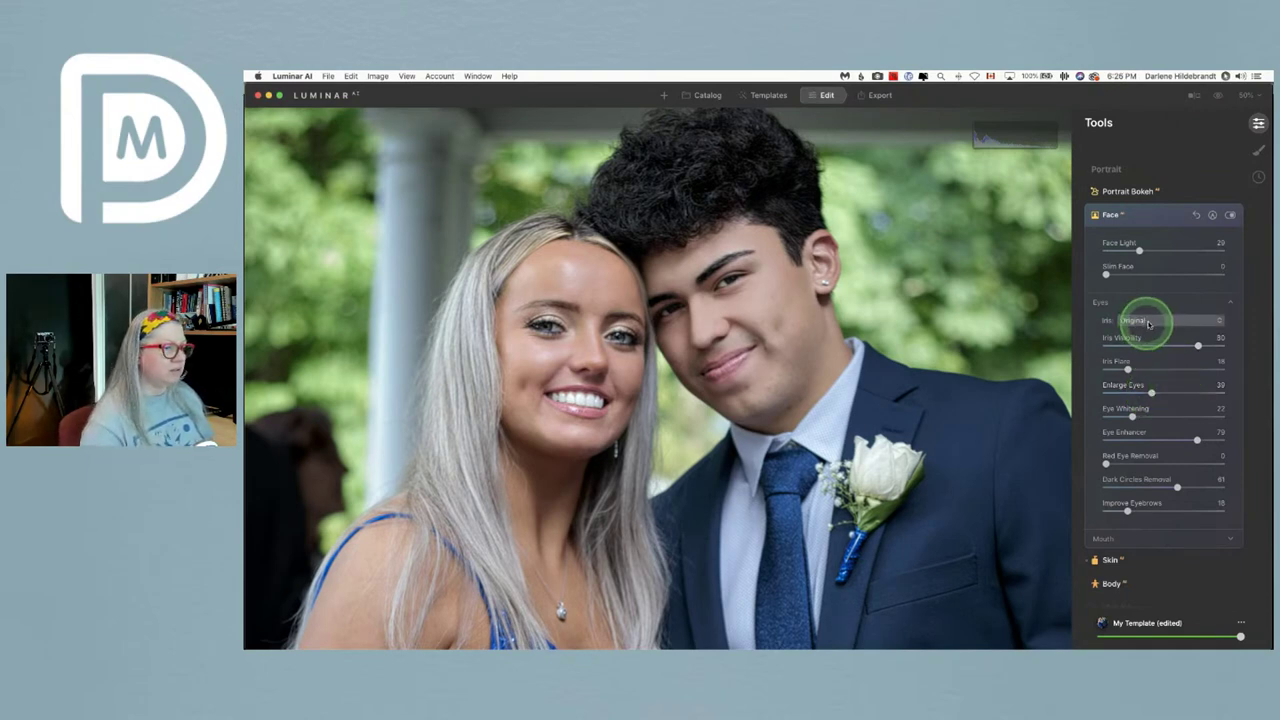
- Try the Blue iris color on the eyes and switch it to Grey
click(1150, 321)
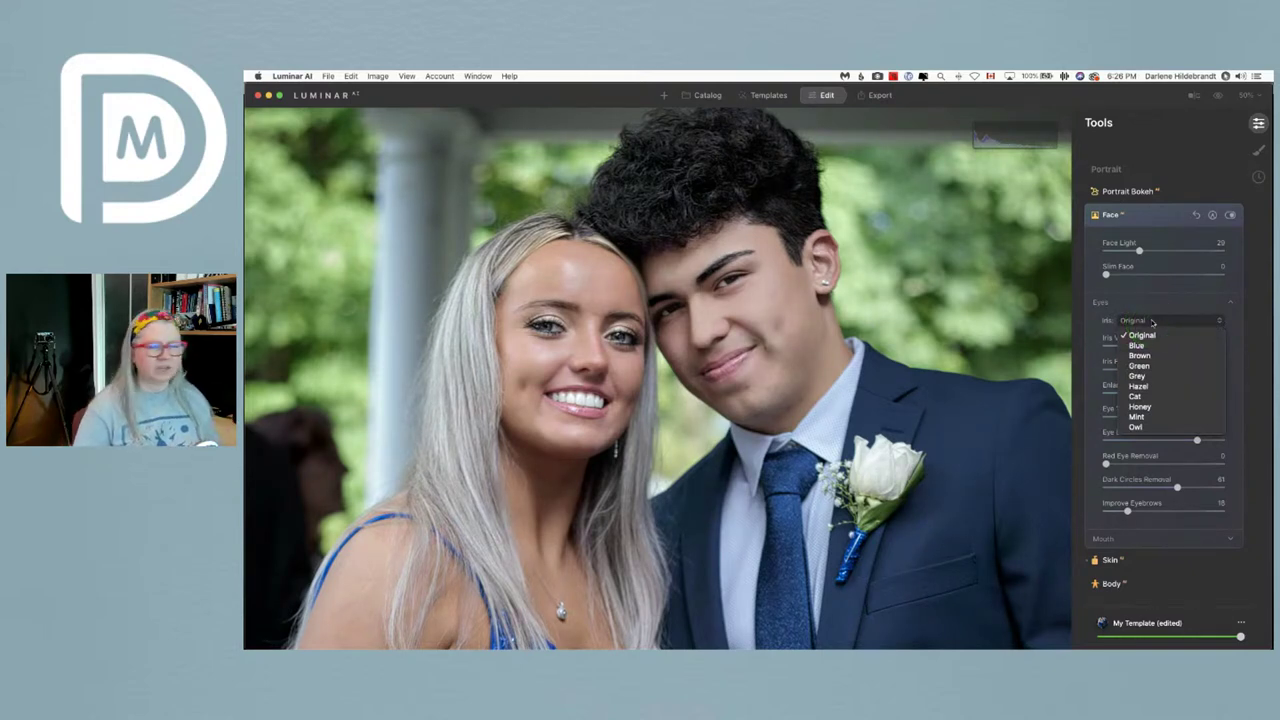
drag(1152, 321, 1143, 346)
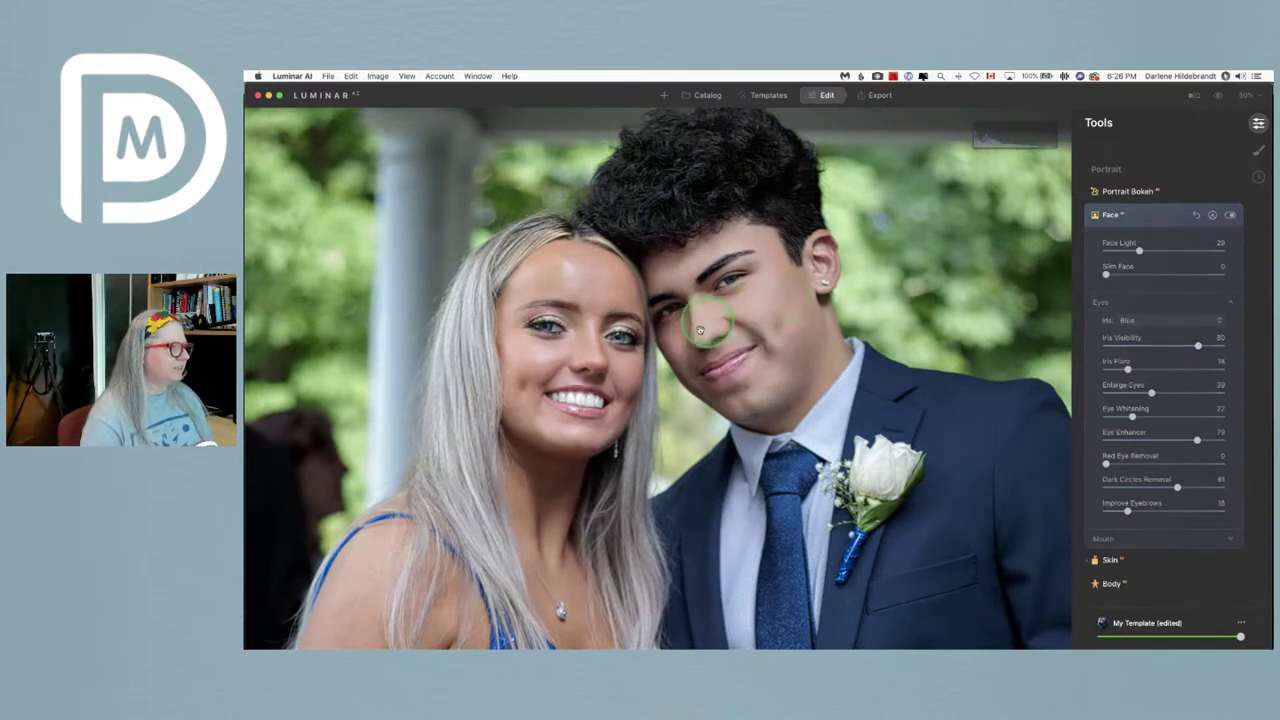
click(1164, 321)
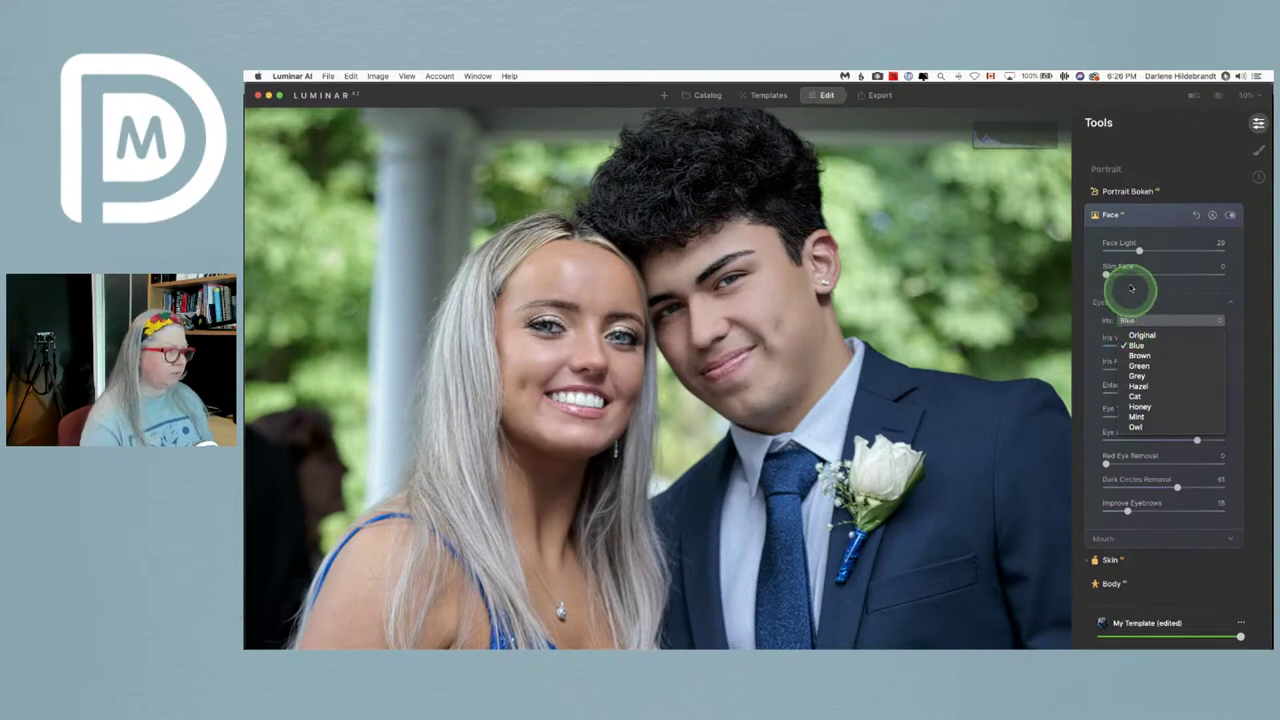
click(1138, 375)
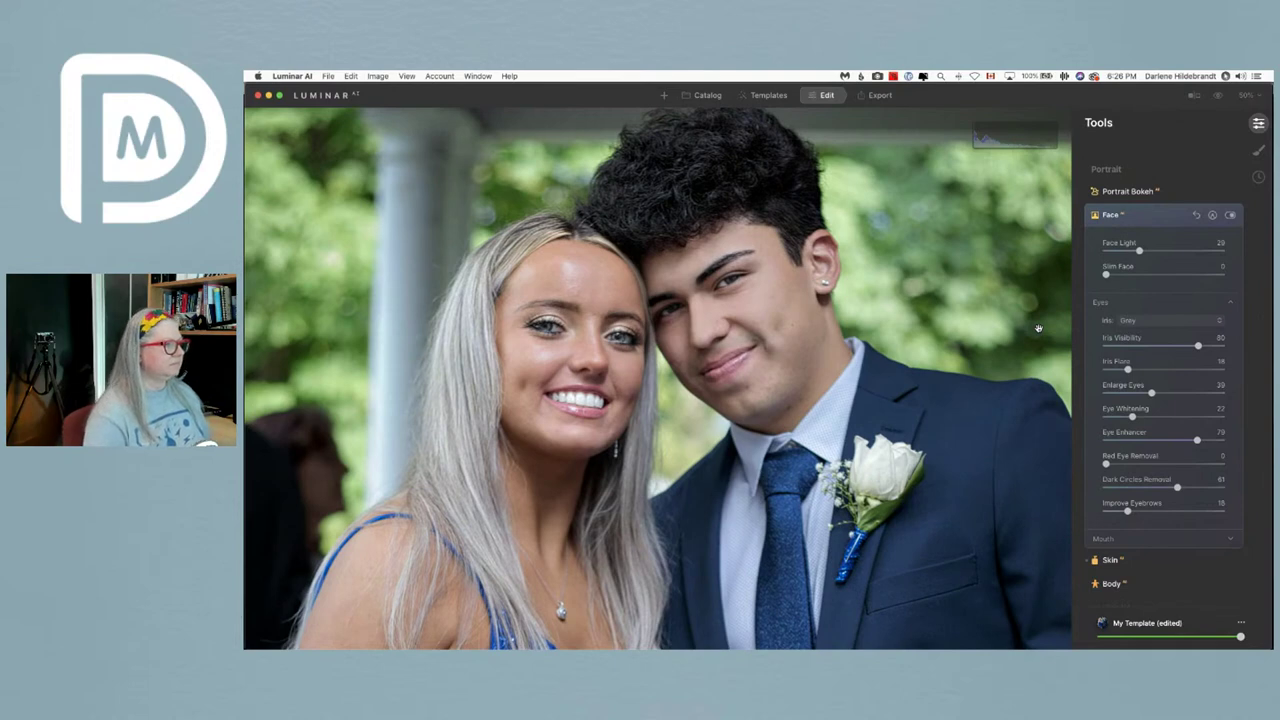
- Expand the Mouth settings and set Lips Redness to 11 and Lips Darkening to about 16
scroll(1038, 328, down, 2)
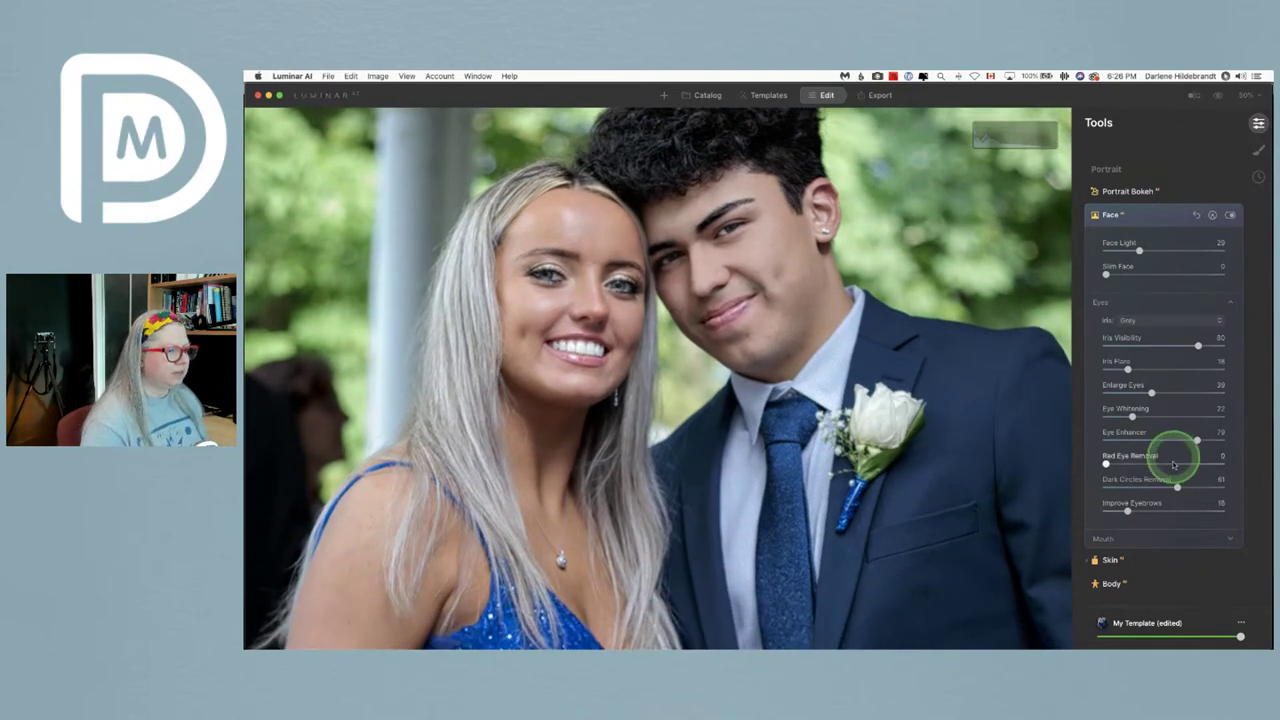
click(1142, 542)
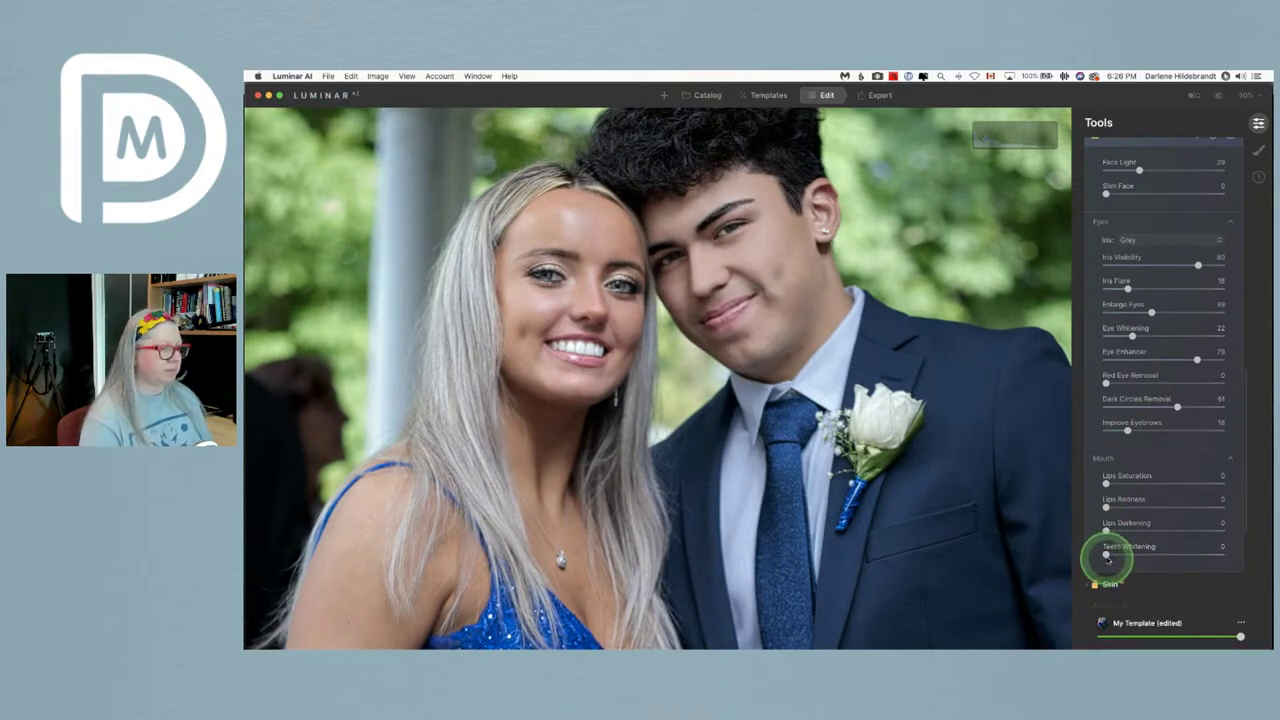
drag(1106, 531, 1211, 532)
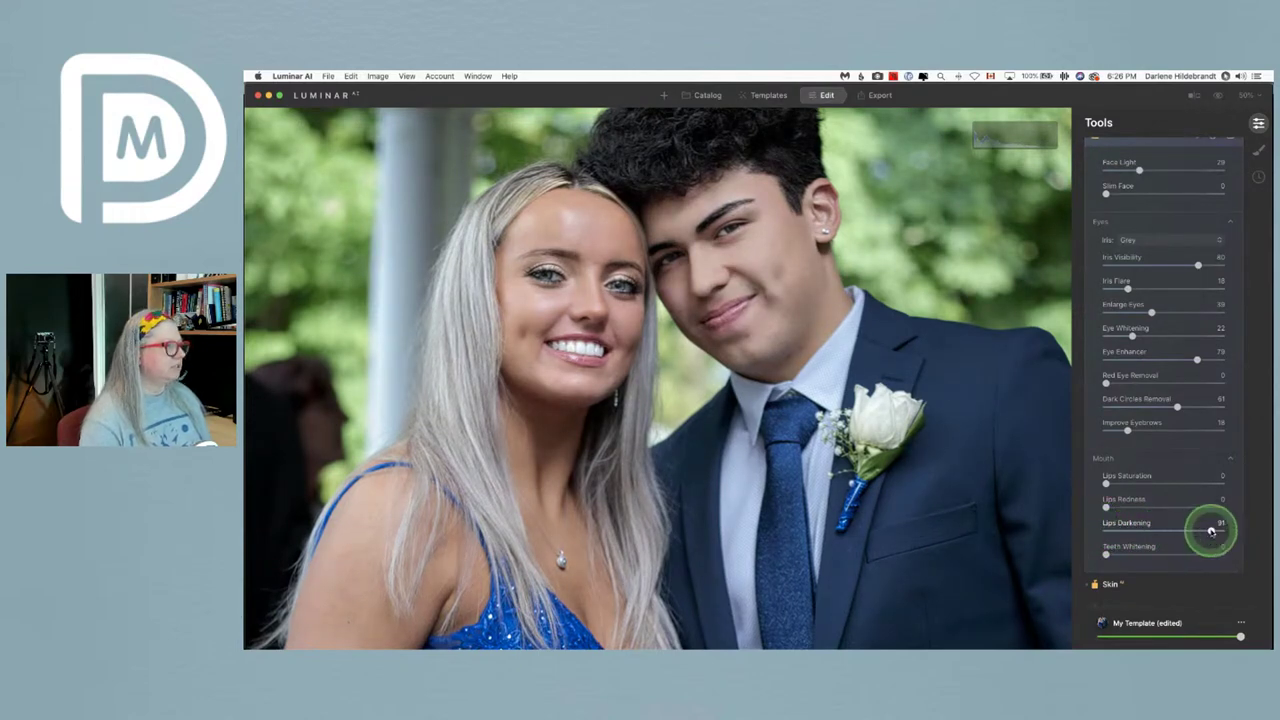
mouse_move(1106, 507)
mouse_down()
mouse_move(1201, 508)
mouse_move(1119, 508)
mouse_up()
drag(1211, 532, 1125, 530)
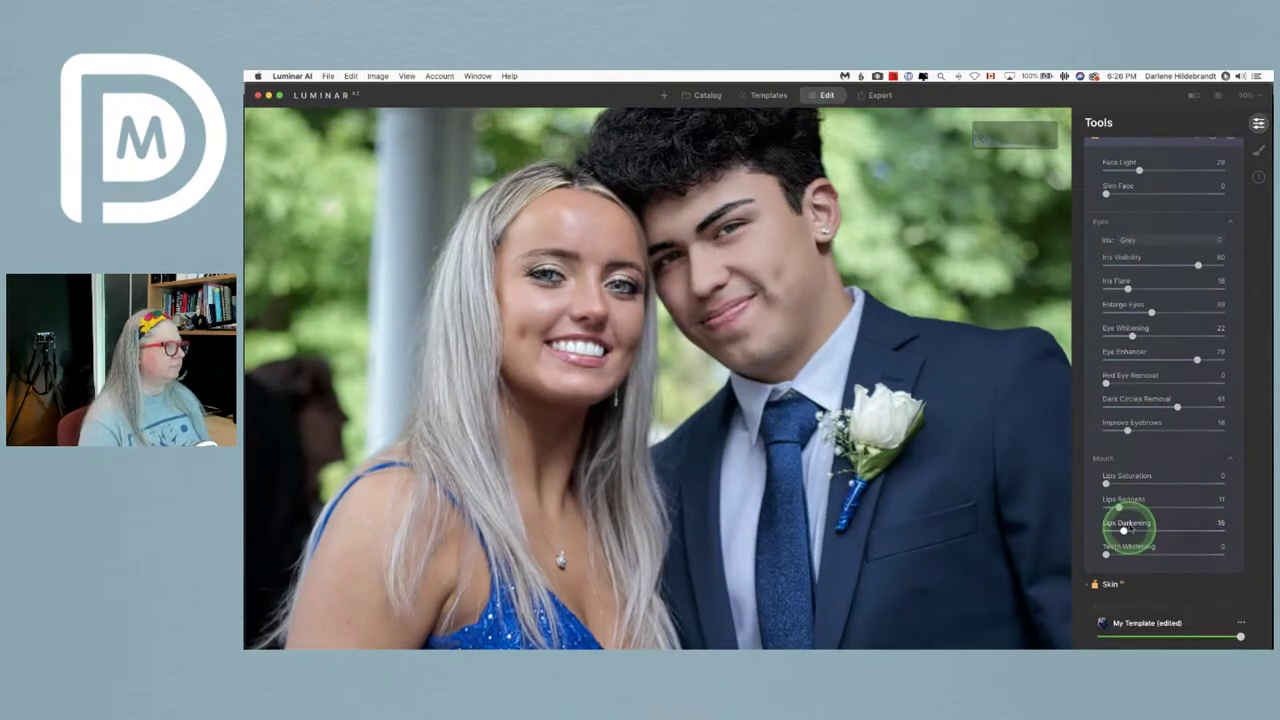
- Close the Face tool and check the Skin tool's settings, leaving both tools collapsed
scroll(1150, 450, up, 5)
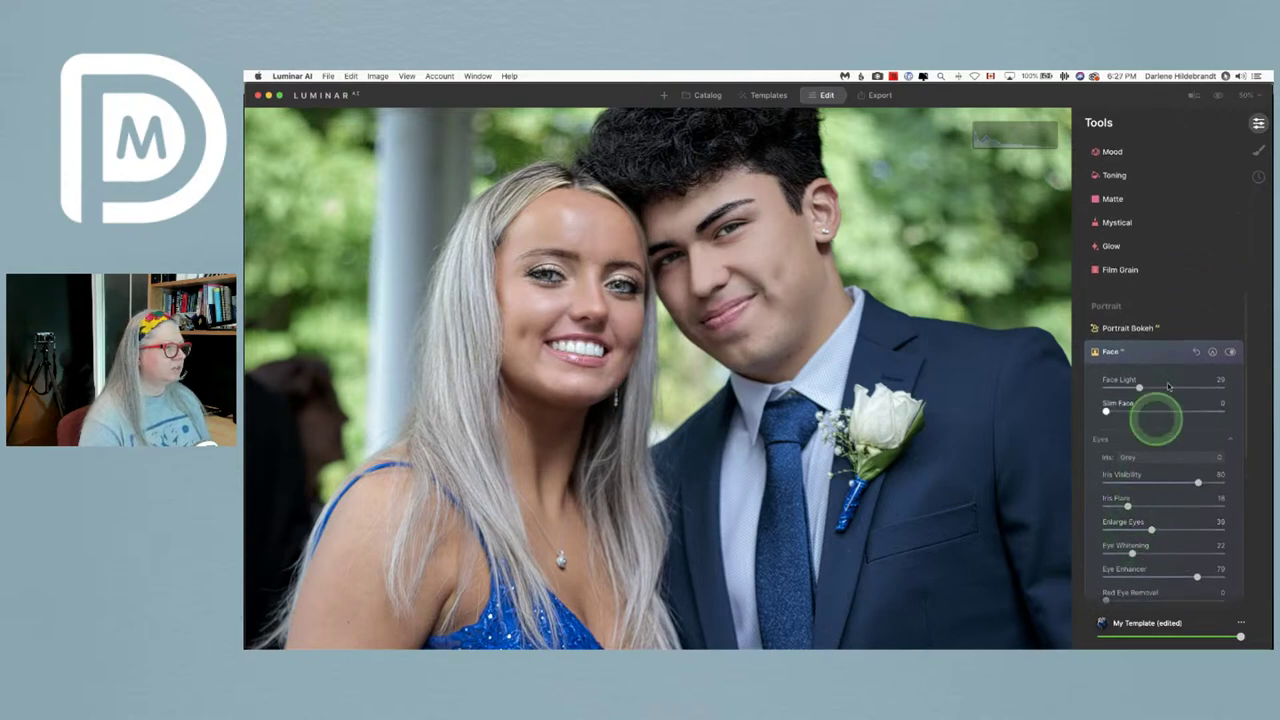
click(1212, 352)
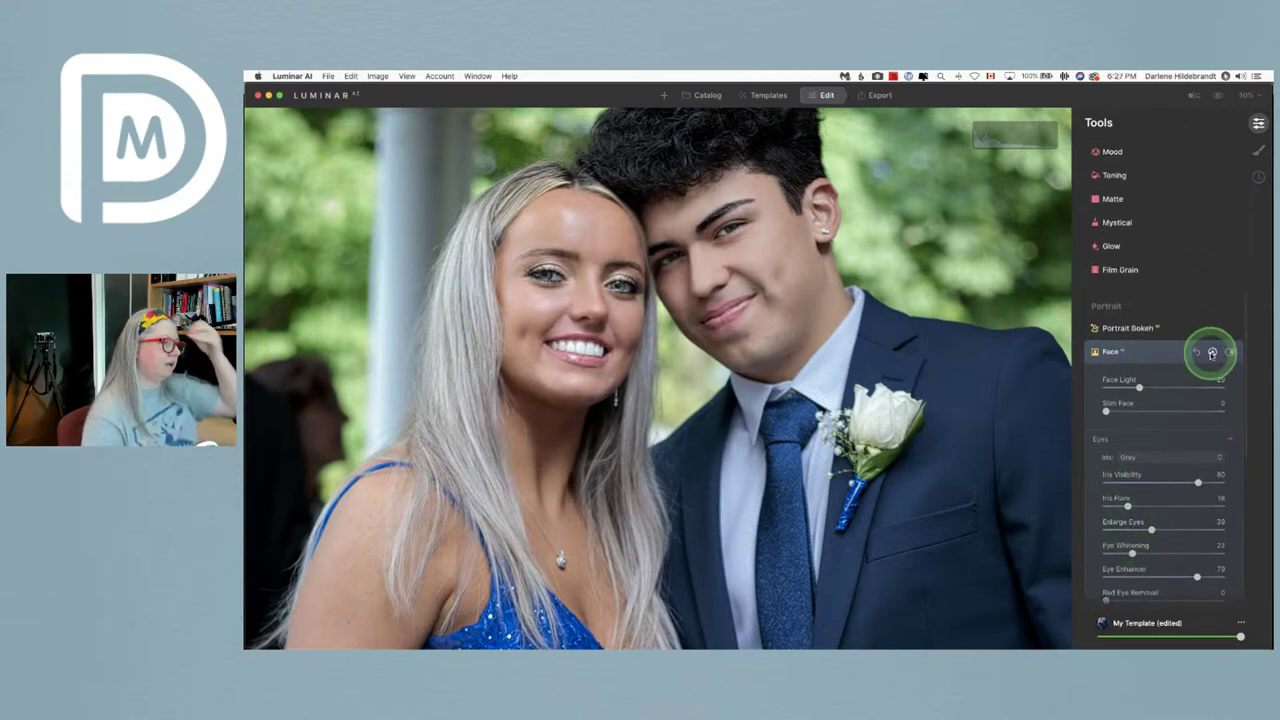
click(1123, 351)
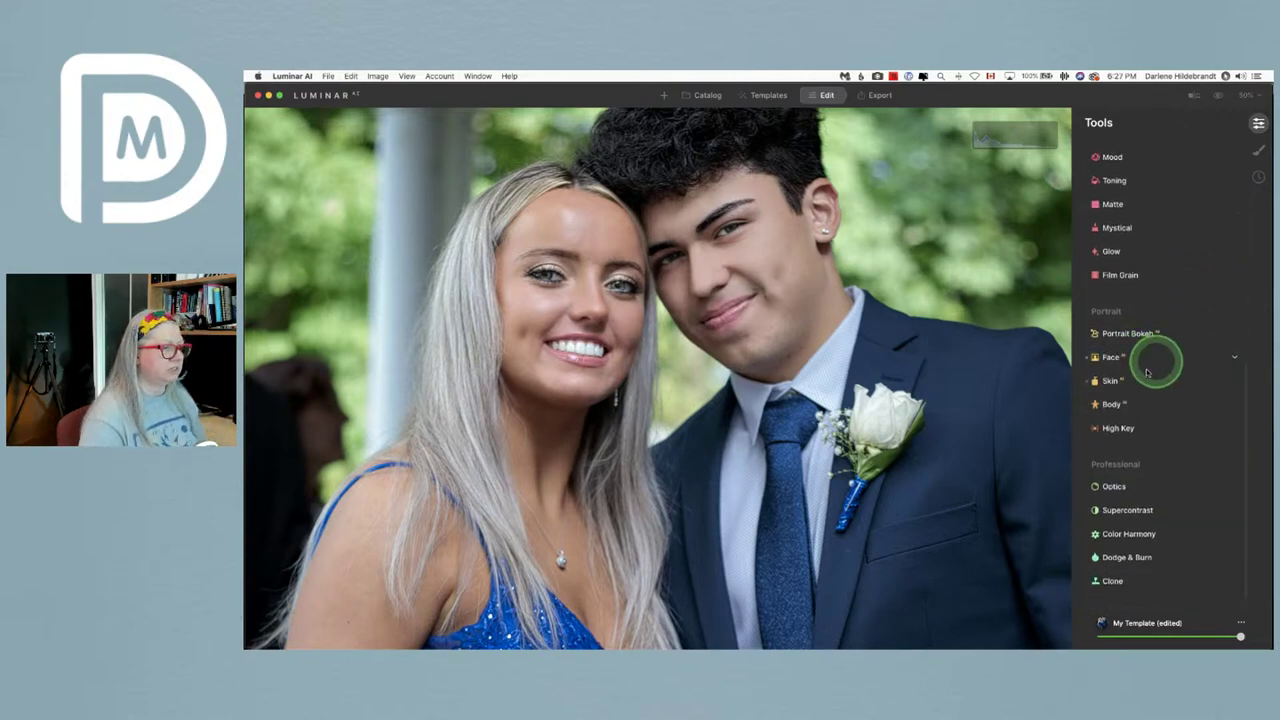
click(1140, 378)
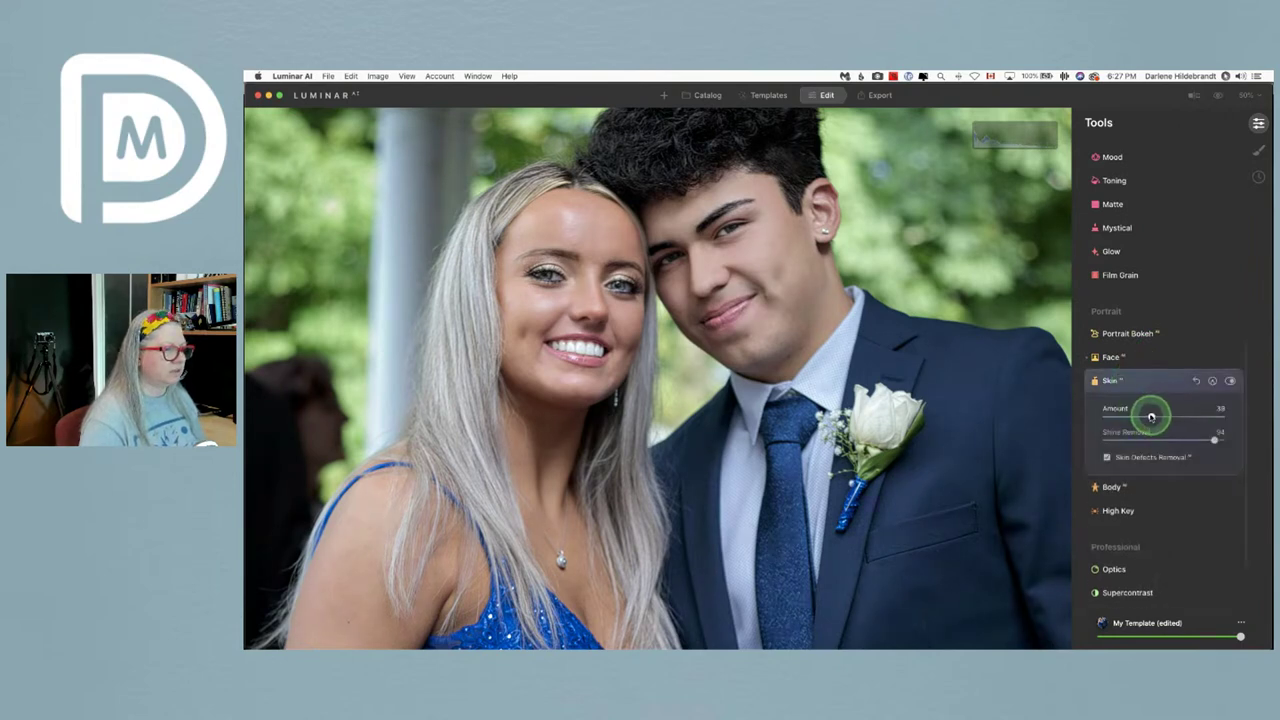
click(1148, 380)
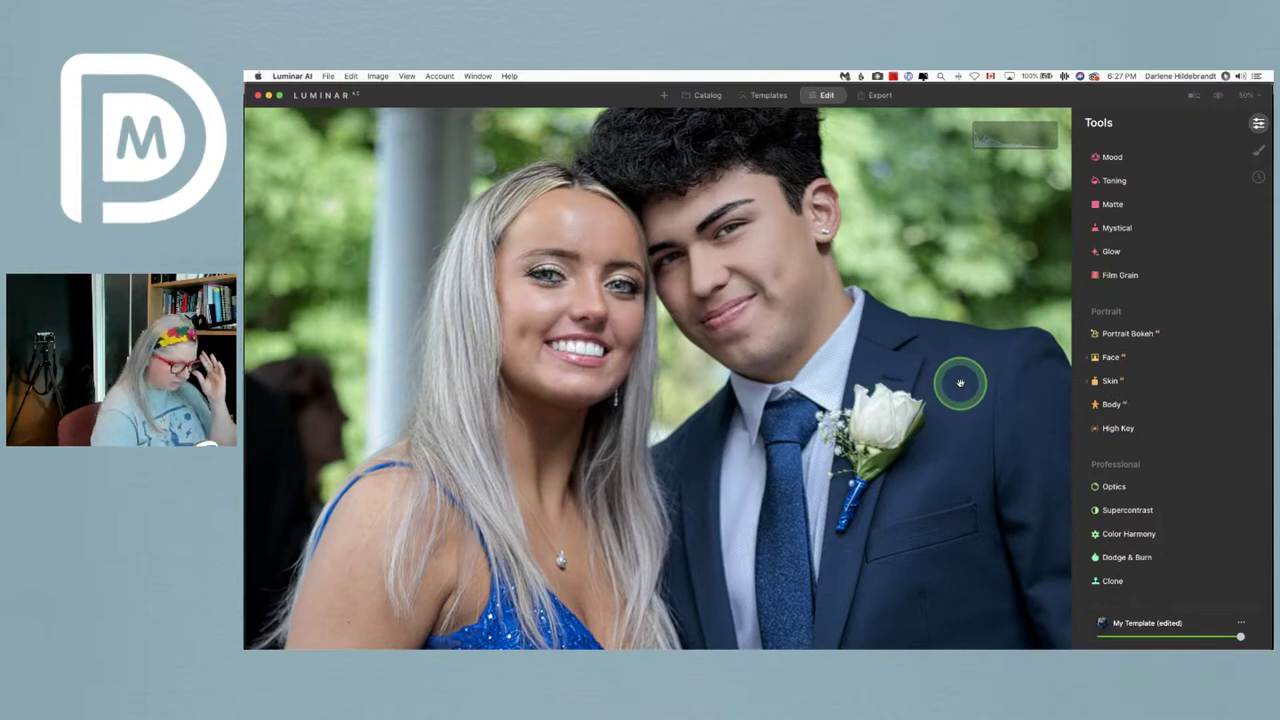
- Compare the close-up of the couple's faces with the original, and return to the edited version showing the whole photo
key(backslash)
key(backslash)
key(backslash)
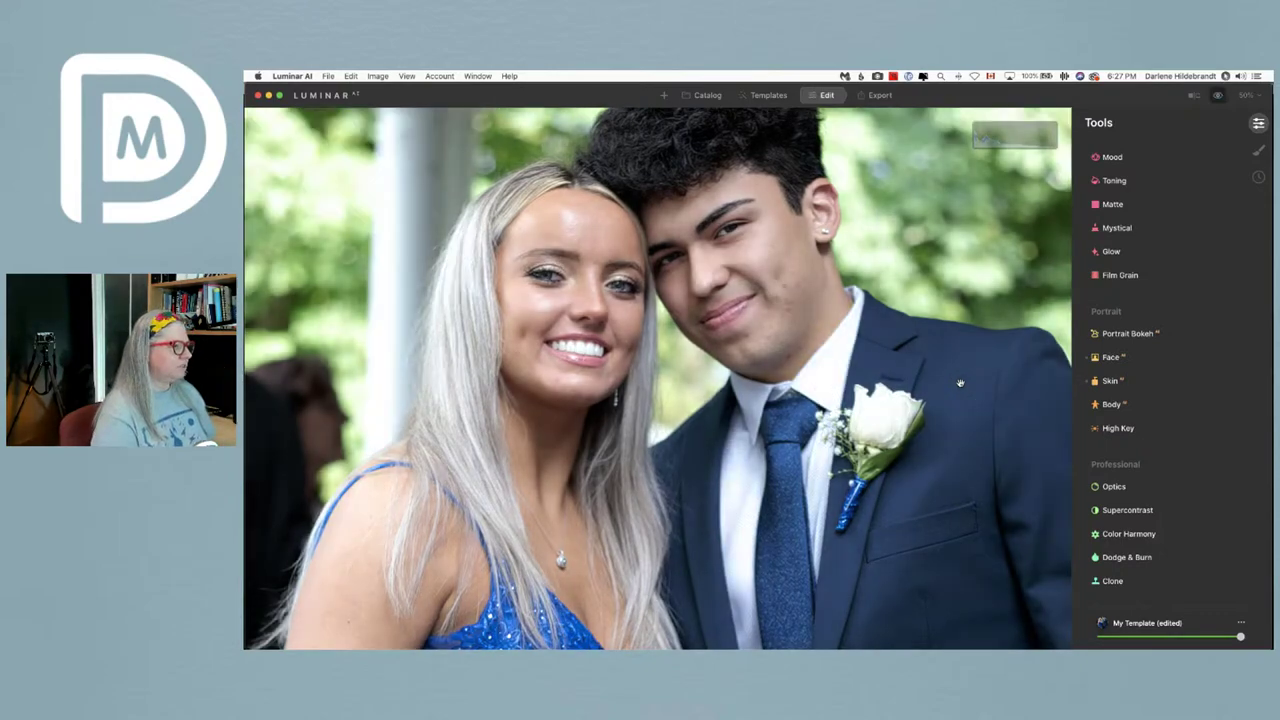
key(backslash)
mouse_move(960, 383)
mouse_down()
mouse_move(868, 388)
mouse_move(860, 407)
mouse_move(891, 413)
mouse_up()
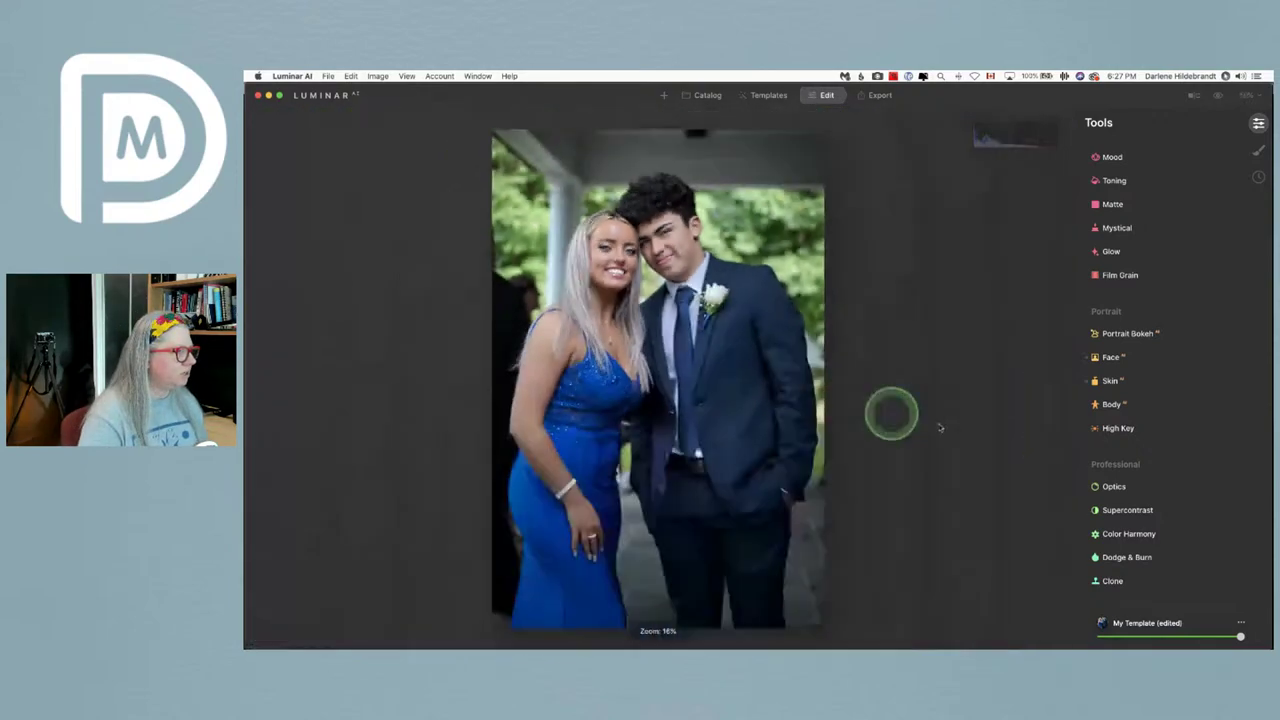
- Open Portrait Bokeh with its Background settings expanded, and set Amount to 33
click(1133, 334)
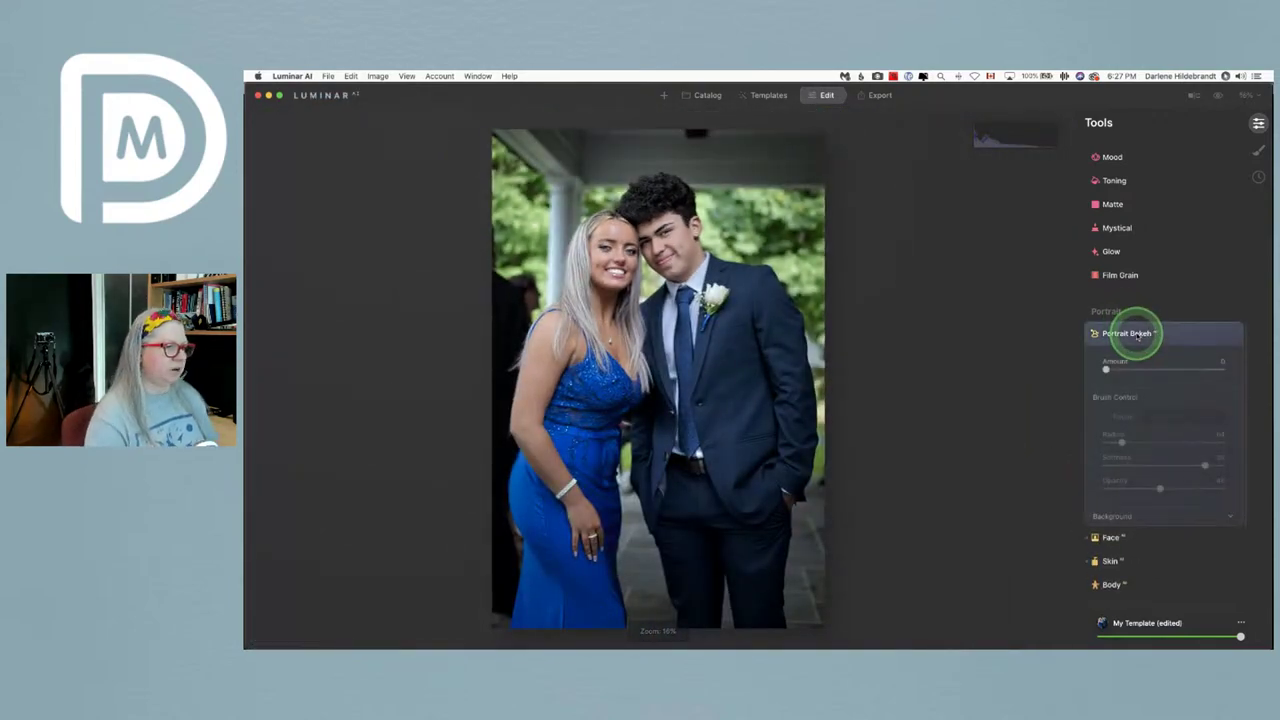
click(1121, 516)
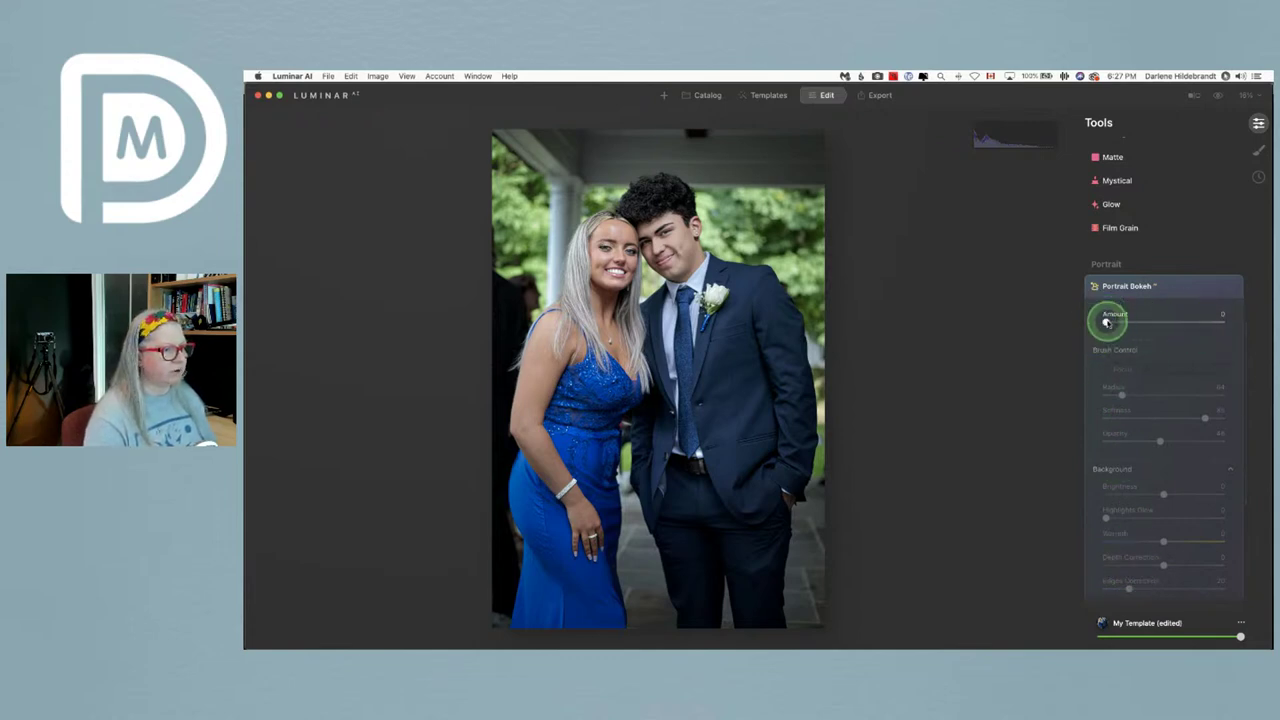
drag(1106, 322, 1146, 322)
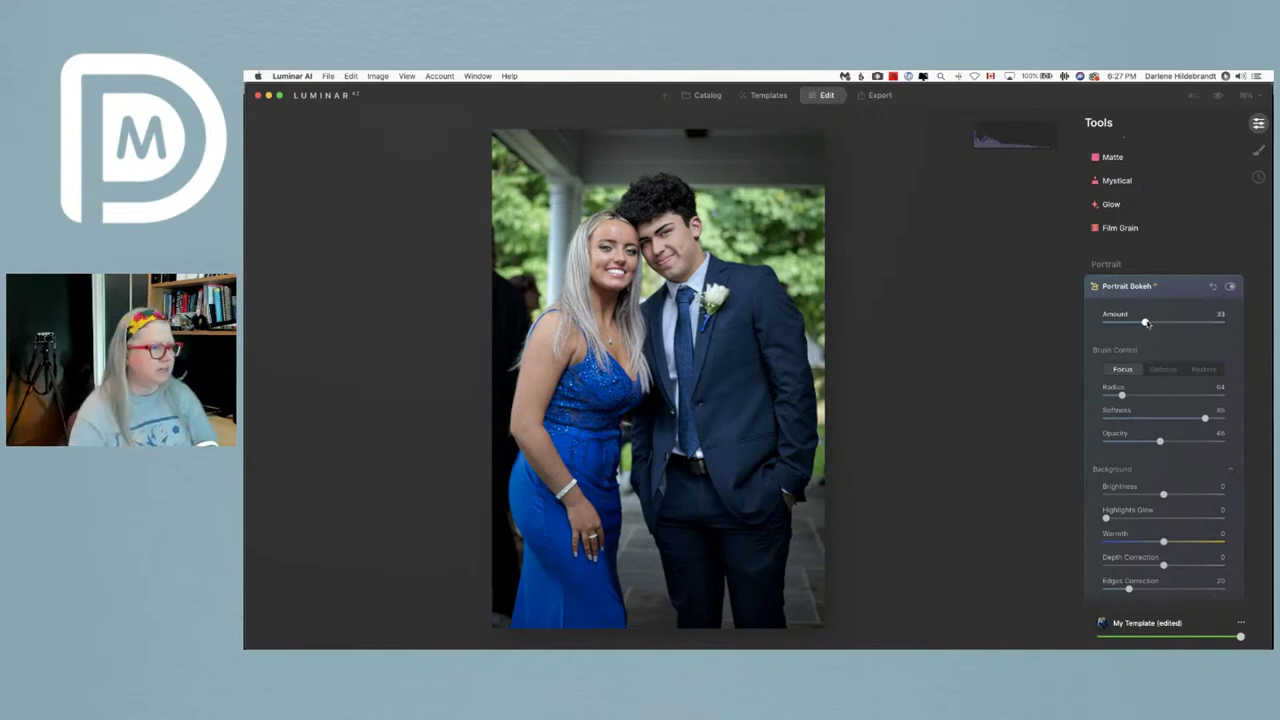
mouse_move(1147, 323)
mouse_down()
mouse_move(1157, 357)
mouse_move(1174, 355)
mouse_up()
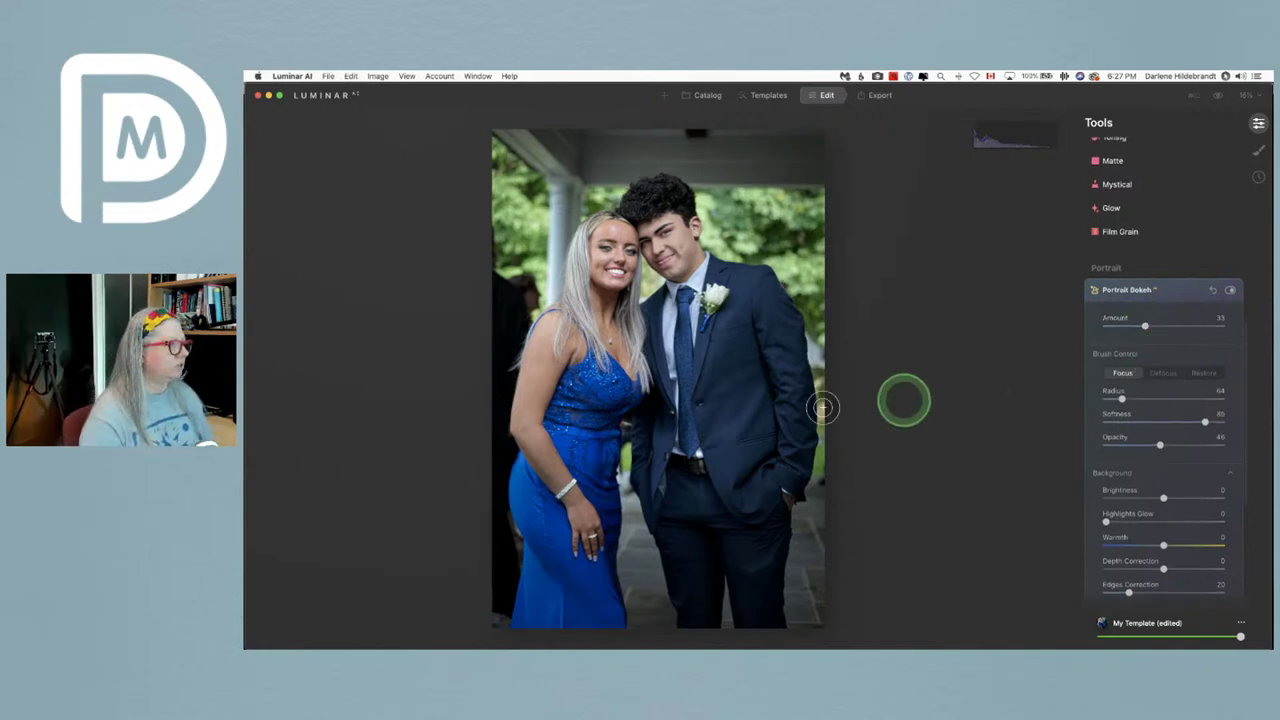
- Check the Portrait Bokeh focus mask over the couple against the background
mouse_move(704, 401)
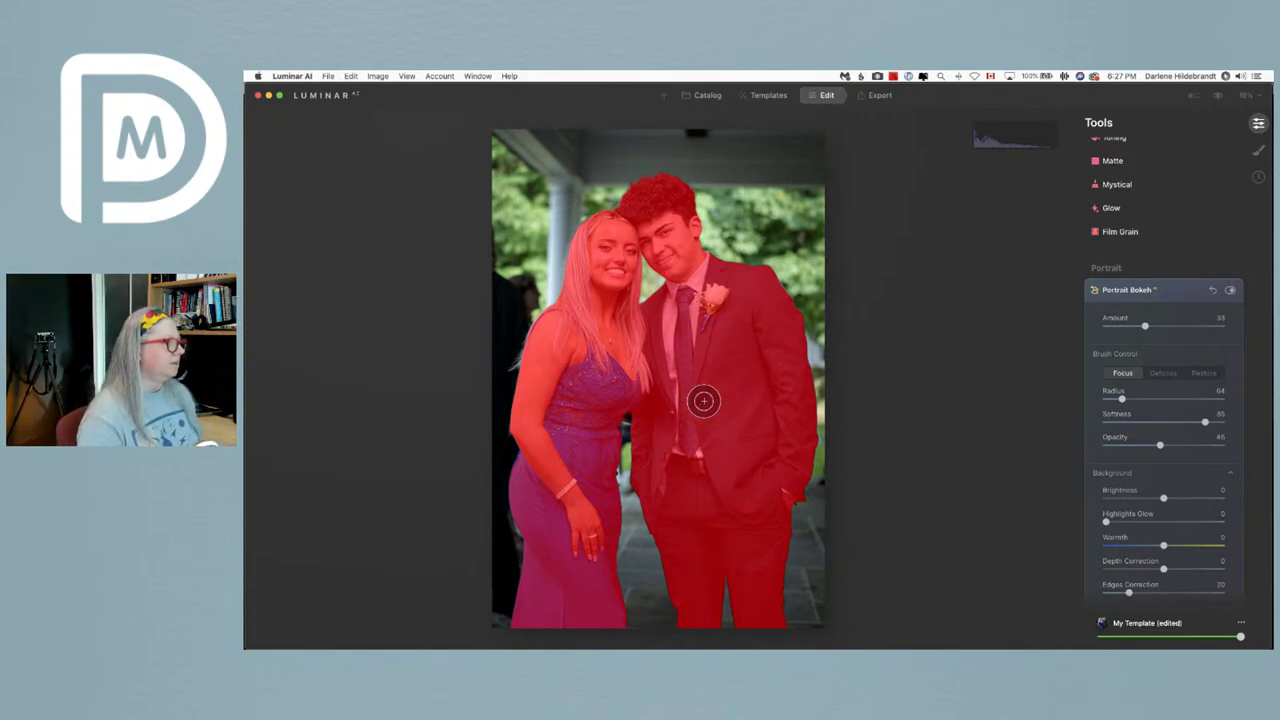
click(704, 401)
click(509, 371)
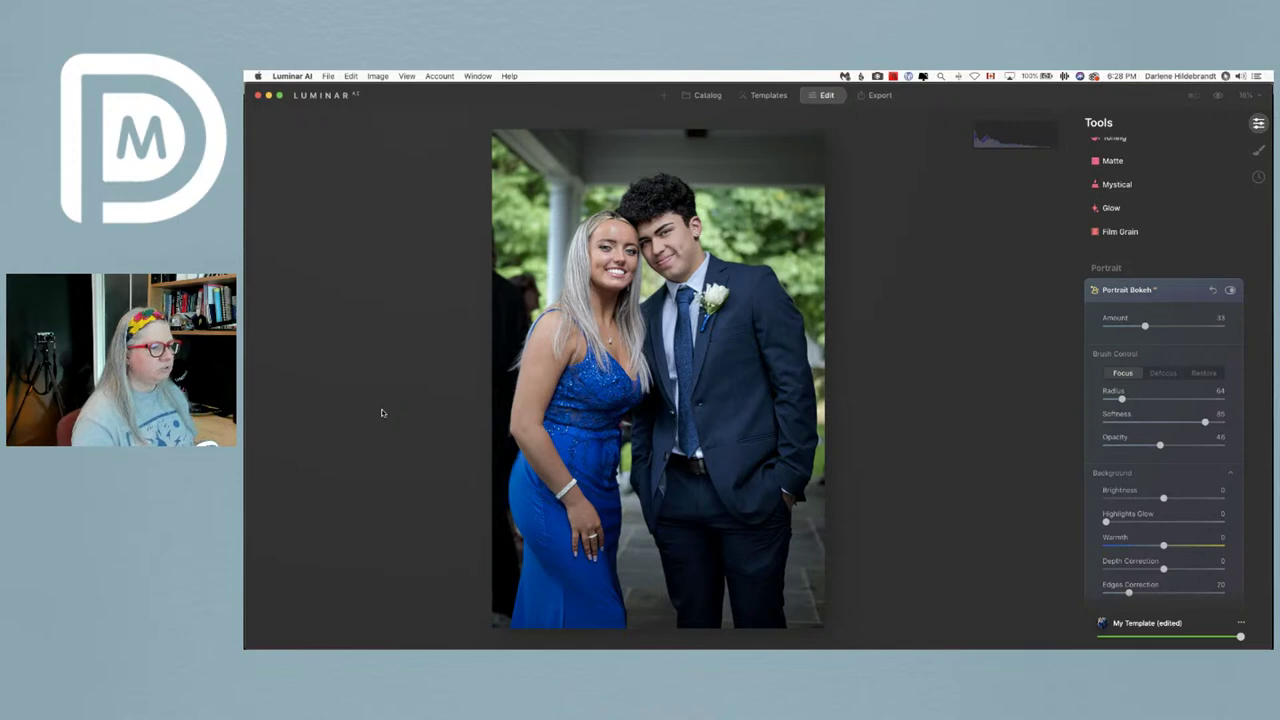
mouse_move(381, 412)
mouse_down()
mouse_move(966, 489)
mouse_move(1152, 399)
mouse_up()
- Set the Portrait Bokeh background Brightness to -83
scroll(1152, 399, down, 2)
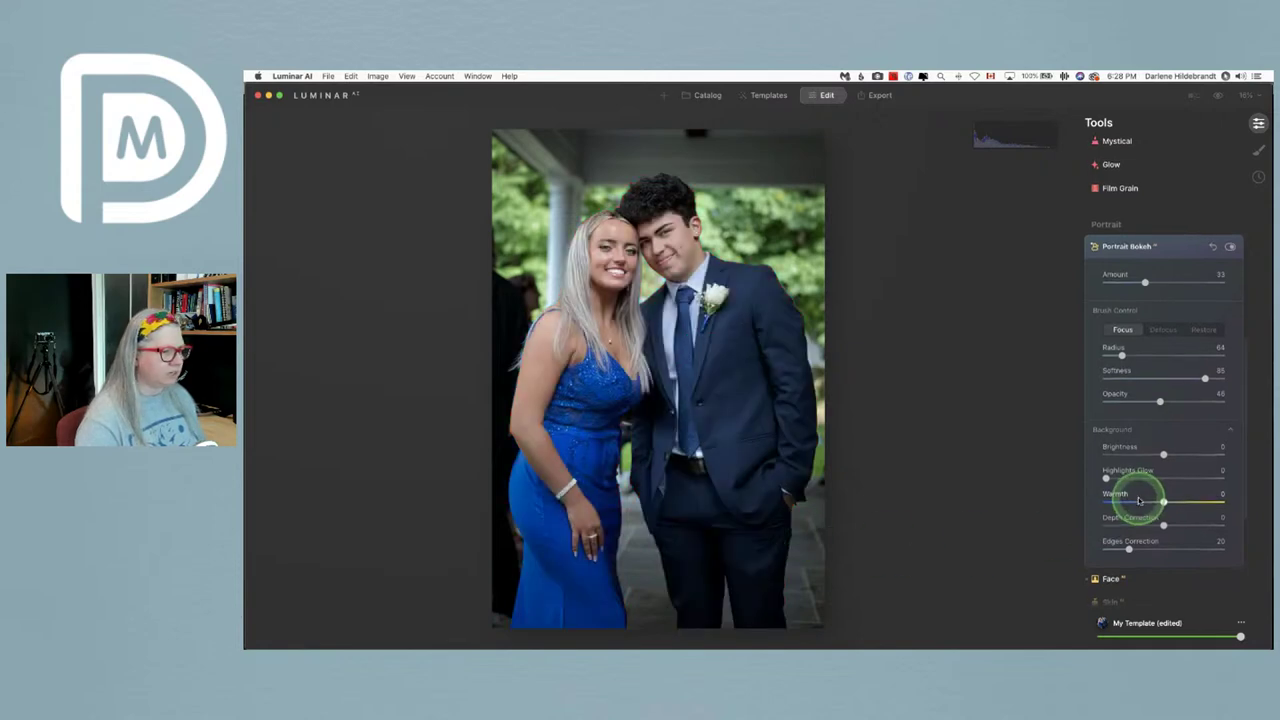
scroll(1126, 560, down, 1)
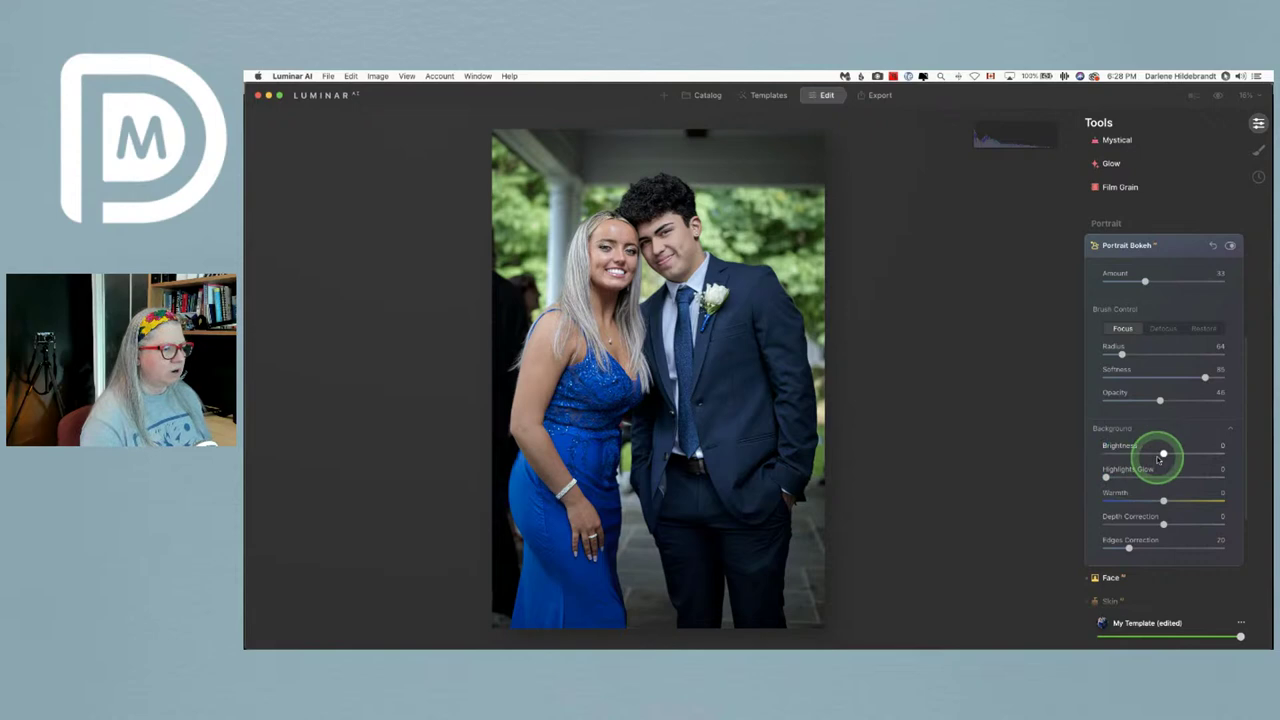
drag(1163, 455, 1122, 455)
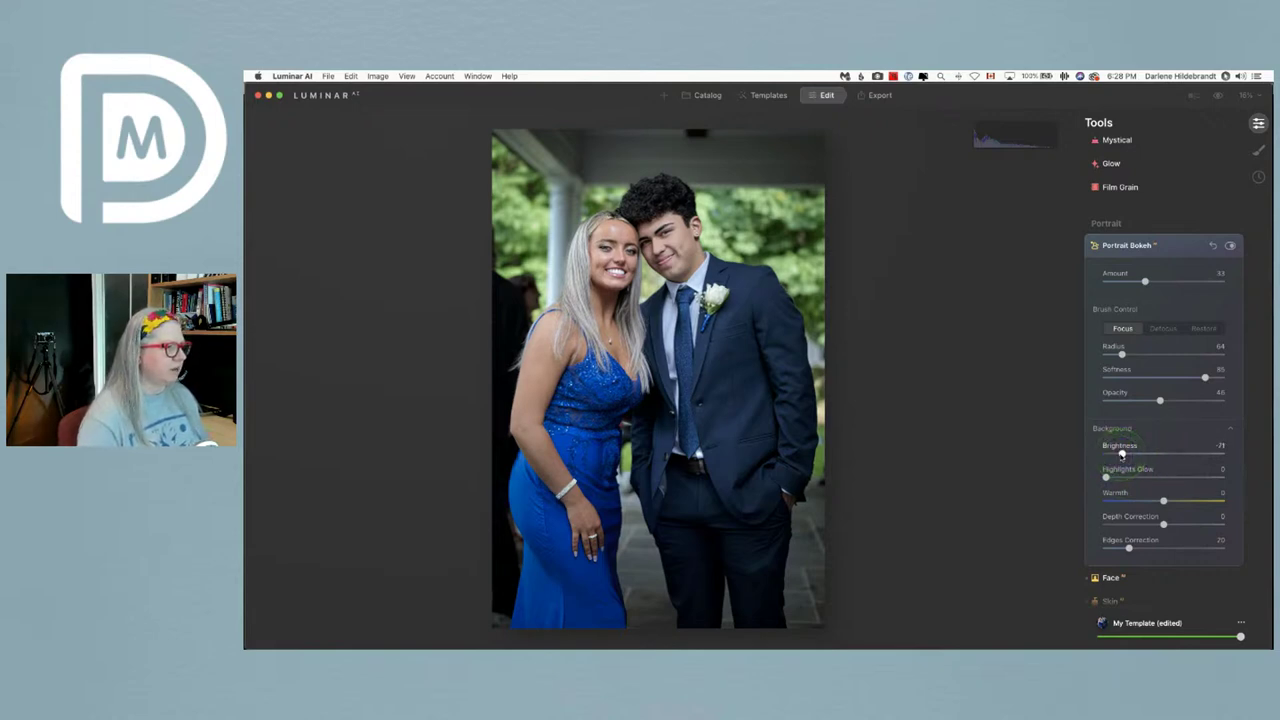
mouse_move(1122, 455)
mouse_down()
mouse_move(1106, 462)
mouse_move(1117, 455)
mouse_up()
click(1162, 522)
- Try the background Warmth at about 88 and set Highlights Glow to 12
drag(1162, 501, 1216, 503)
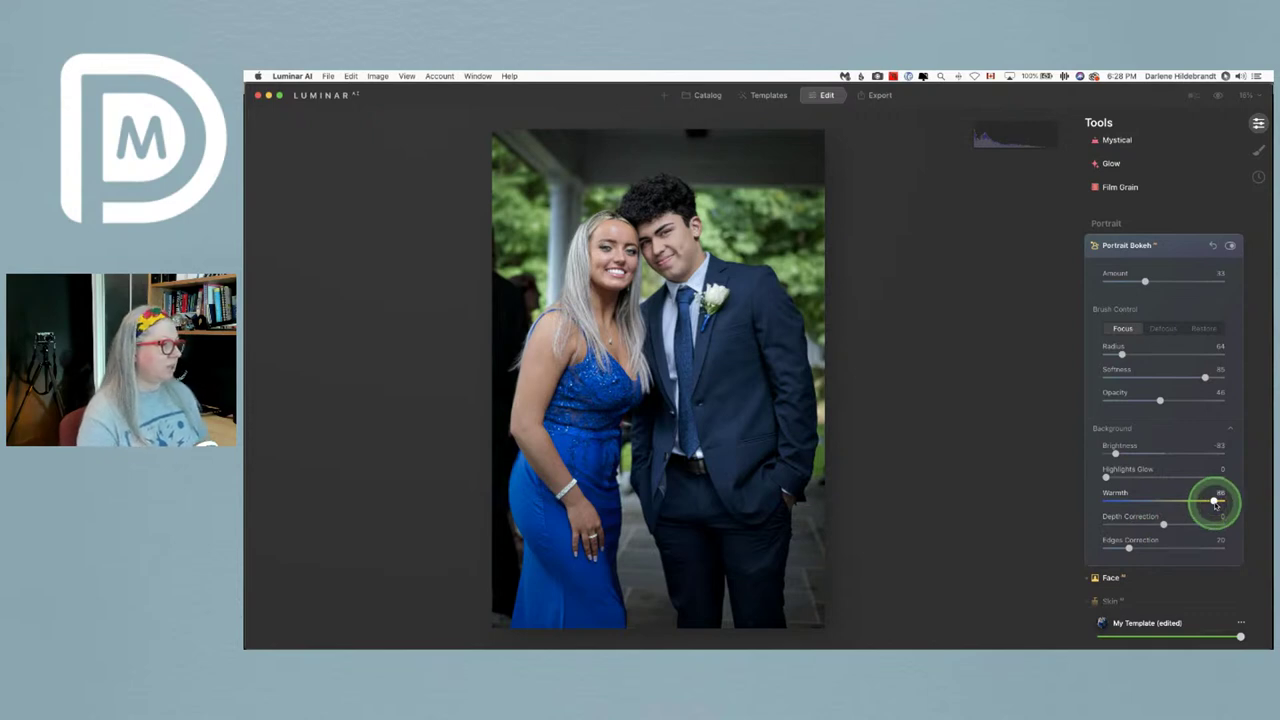
click(1214, 500)
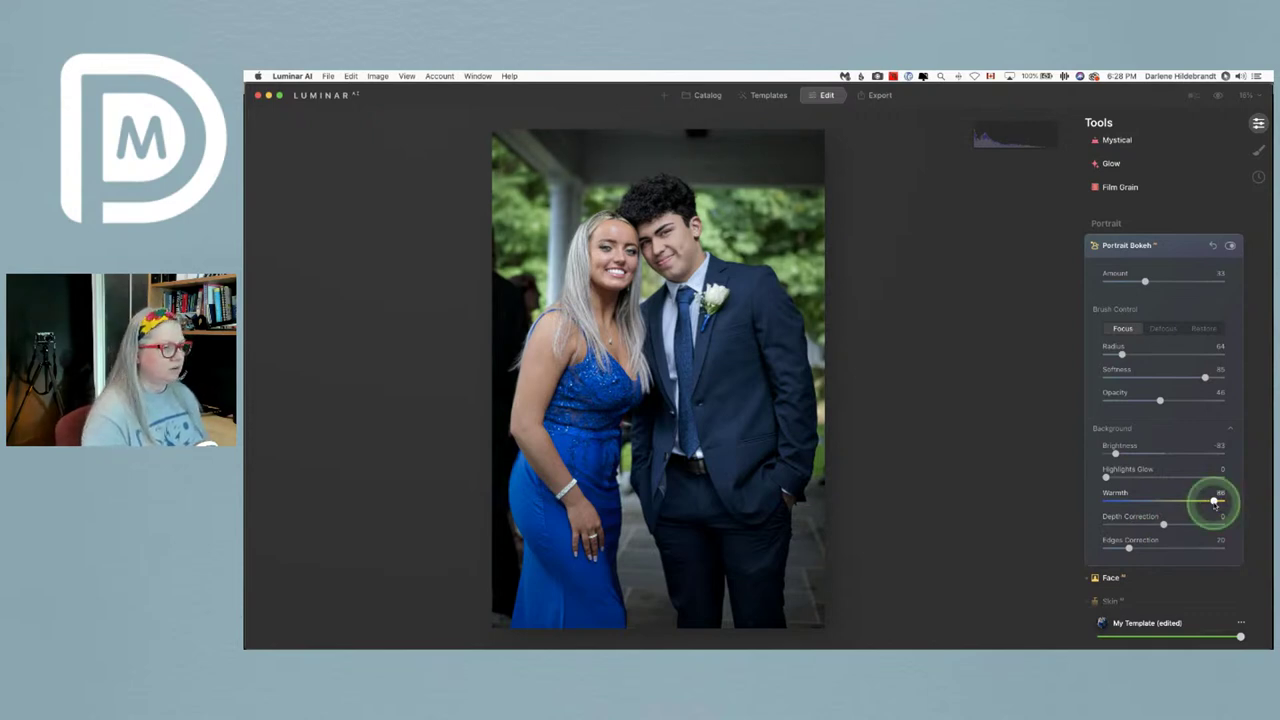
click(1083, 483)
drag(1083, 483, 1120, 477)
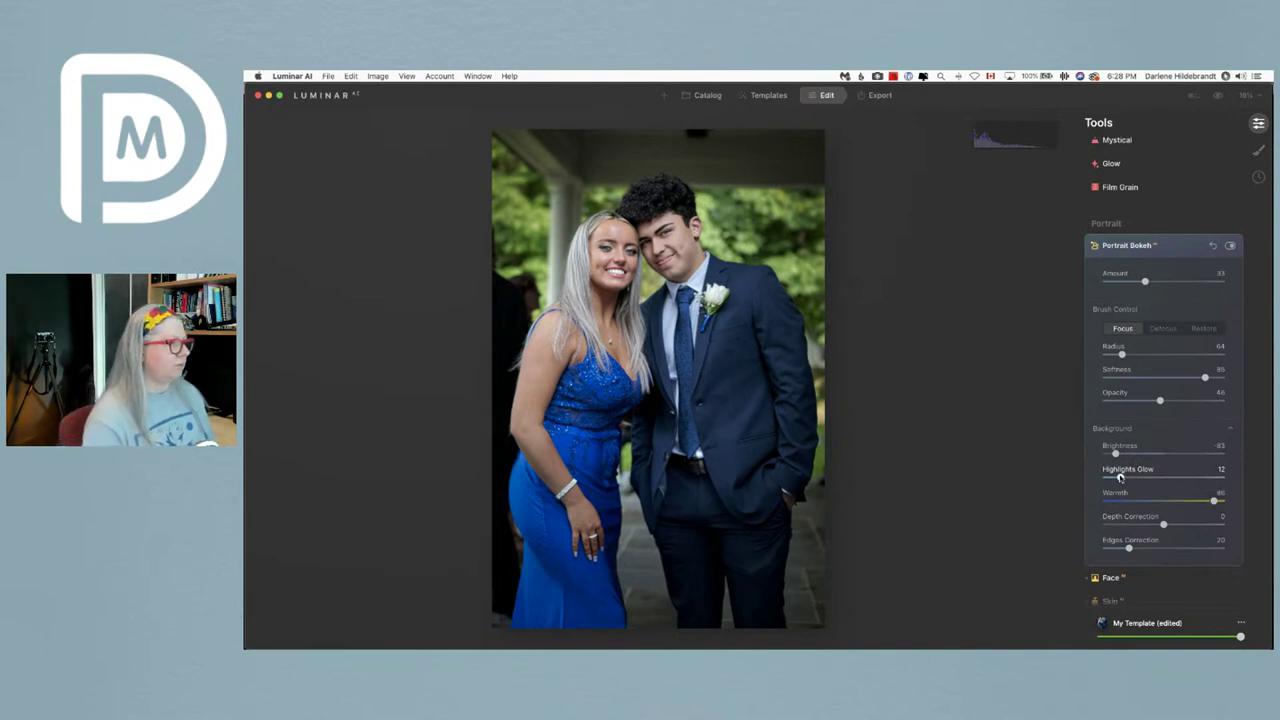
click(1120, 477)
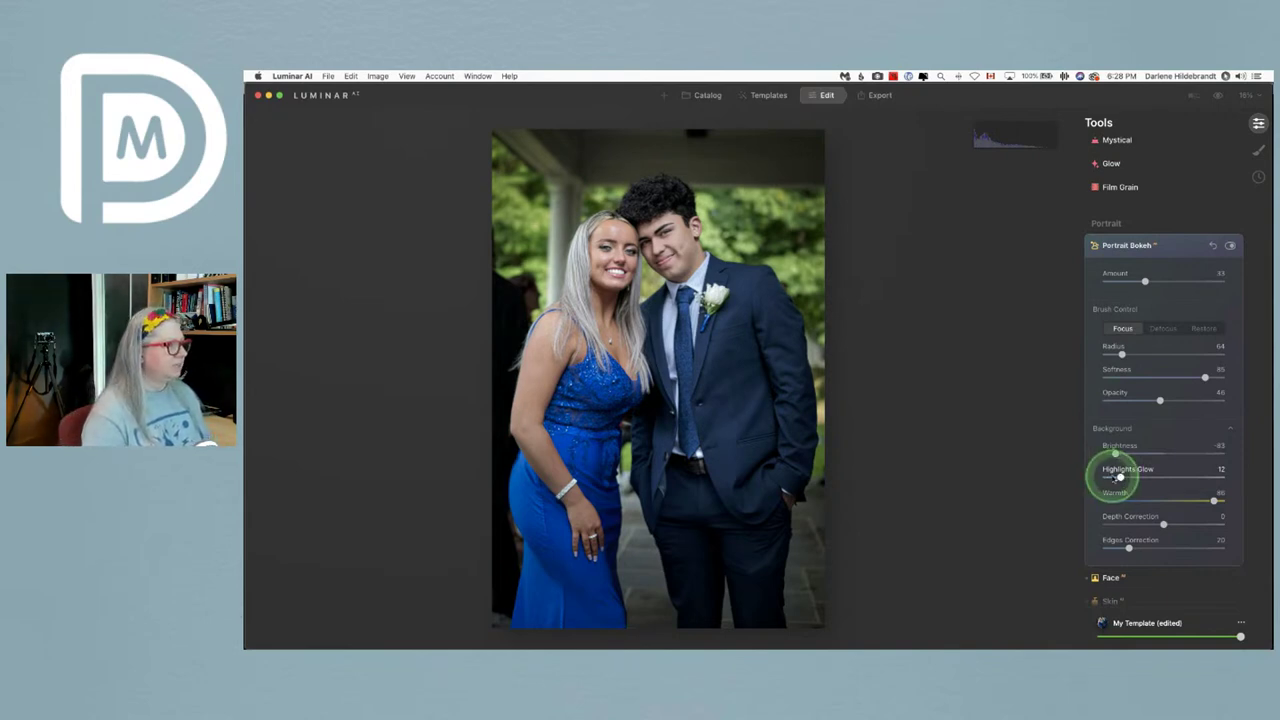
- Try the background Warmth at -63, settle on -17, and set Brightness to -86
click(1213, 503)
drag(1213, 503, 1126, 502)
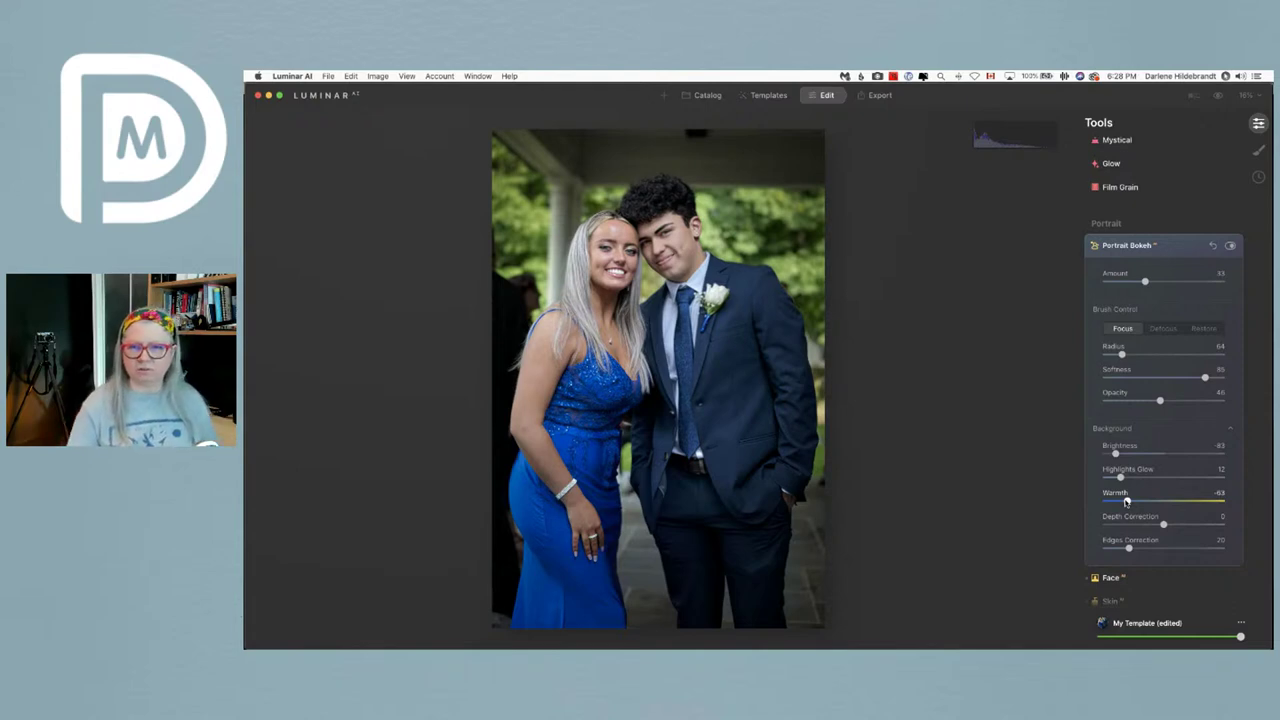
click(1126, 502)
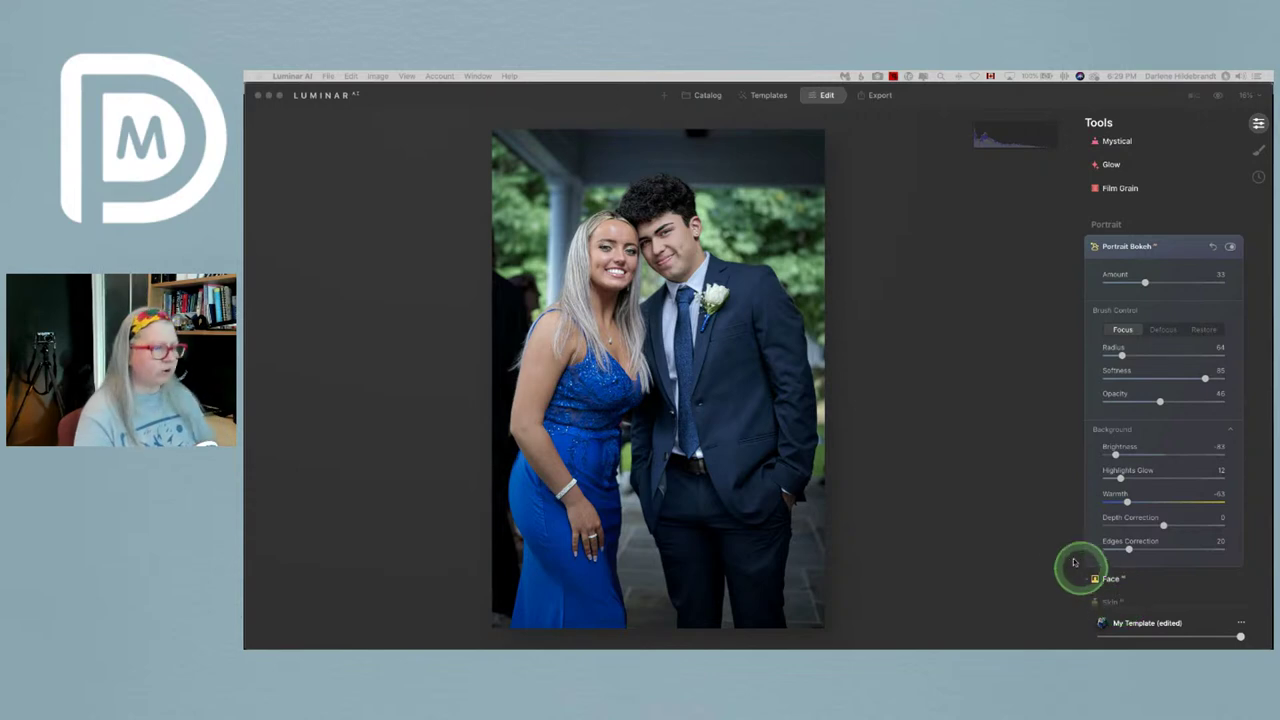
click(978, 496)
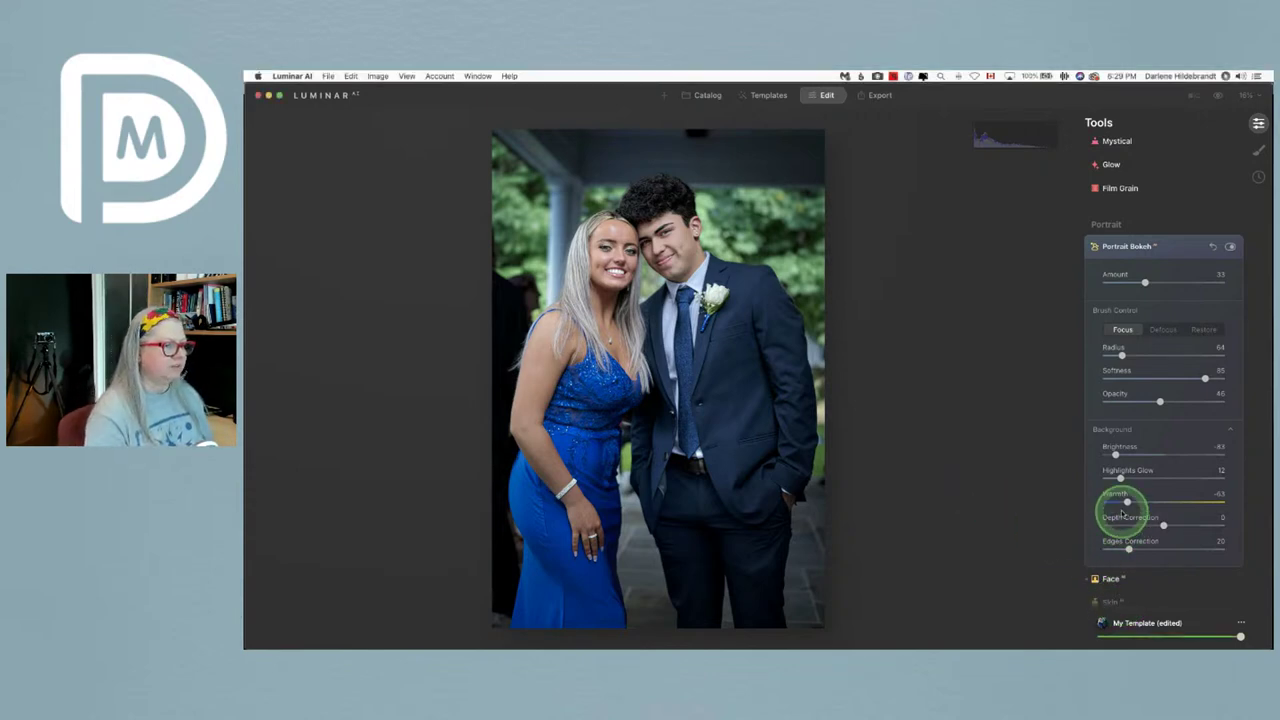
drag(1127, 502, 1154, 503)
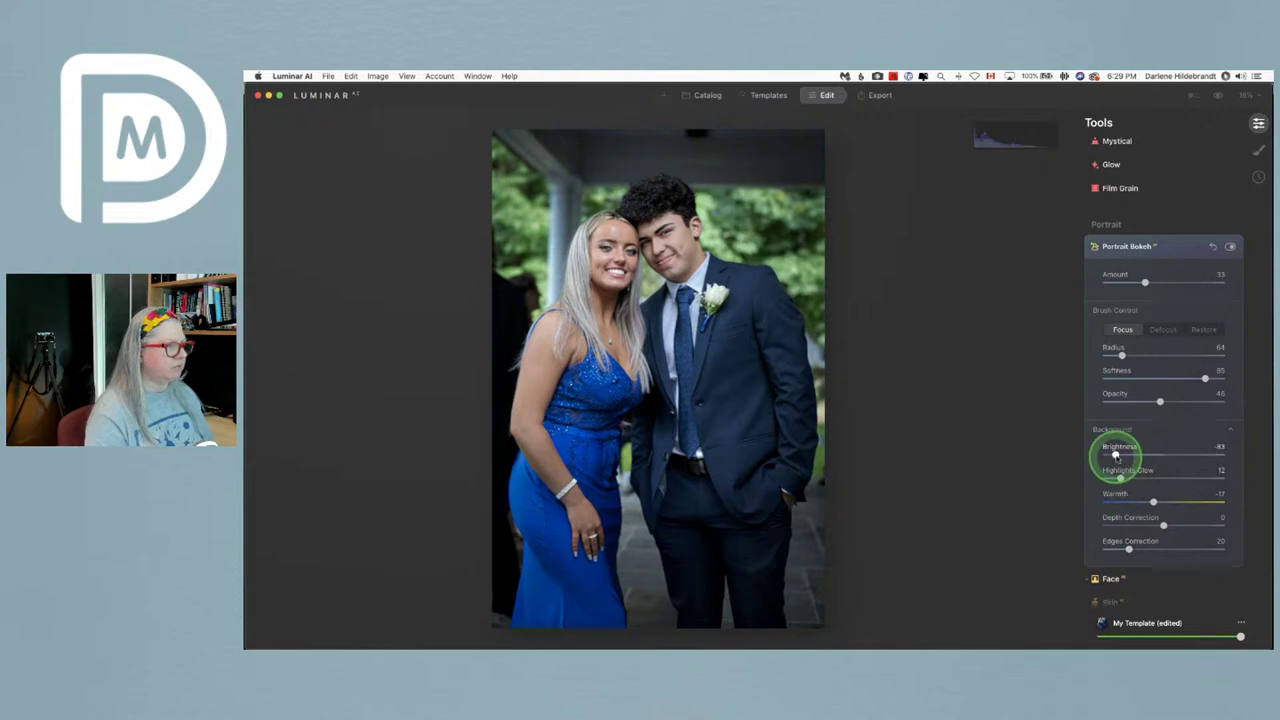
drag(1116, 455, 1113, 455)
- Try Depth Correction at -100 with the bokeh Amount at 100, and settle on Depth Correction about -78 and Amount 90
drag(1164, 527, 1164, 527)
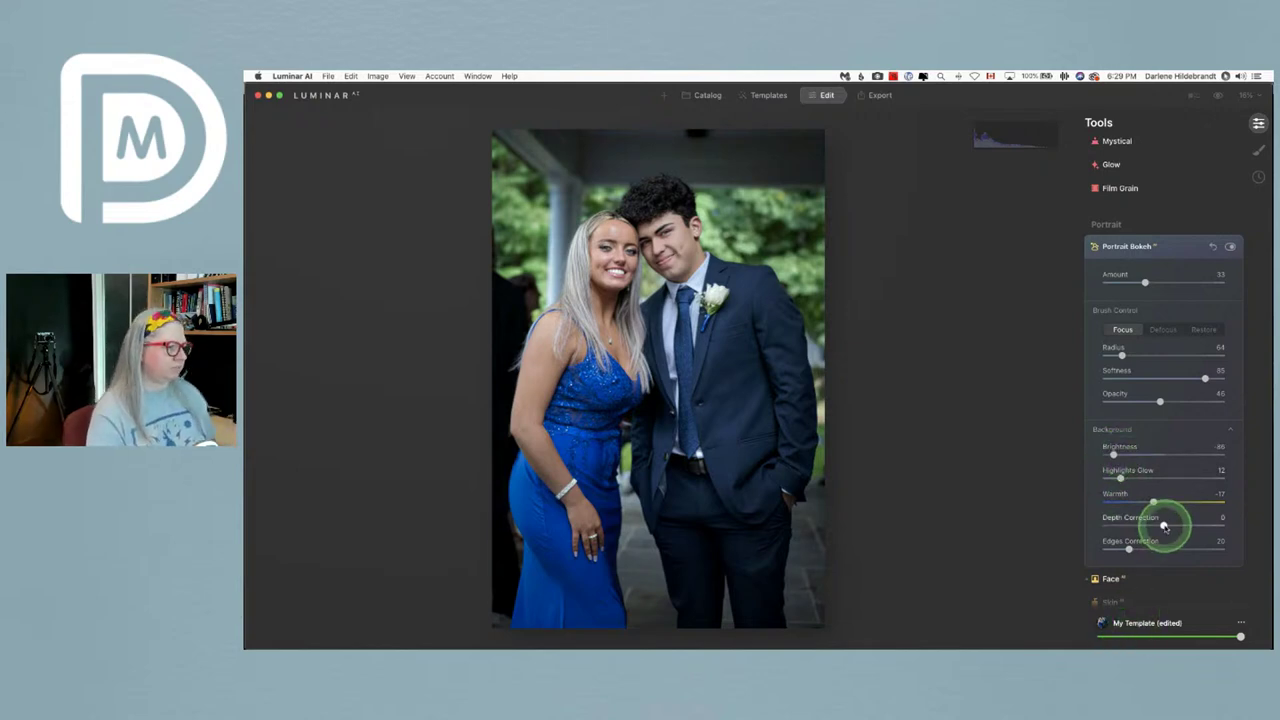
click(1164, 527)
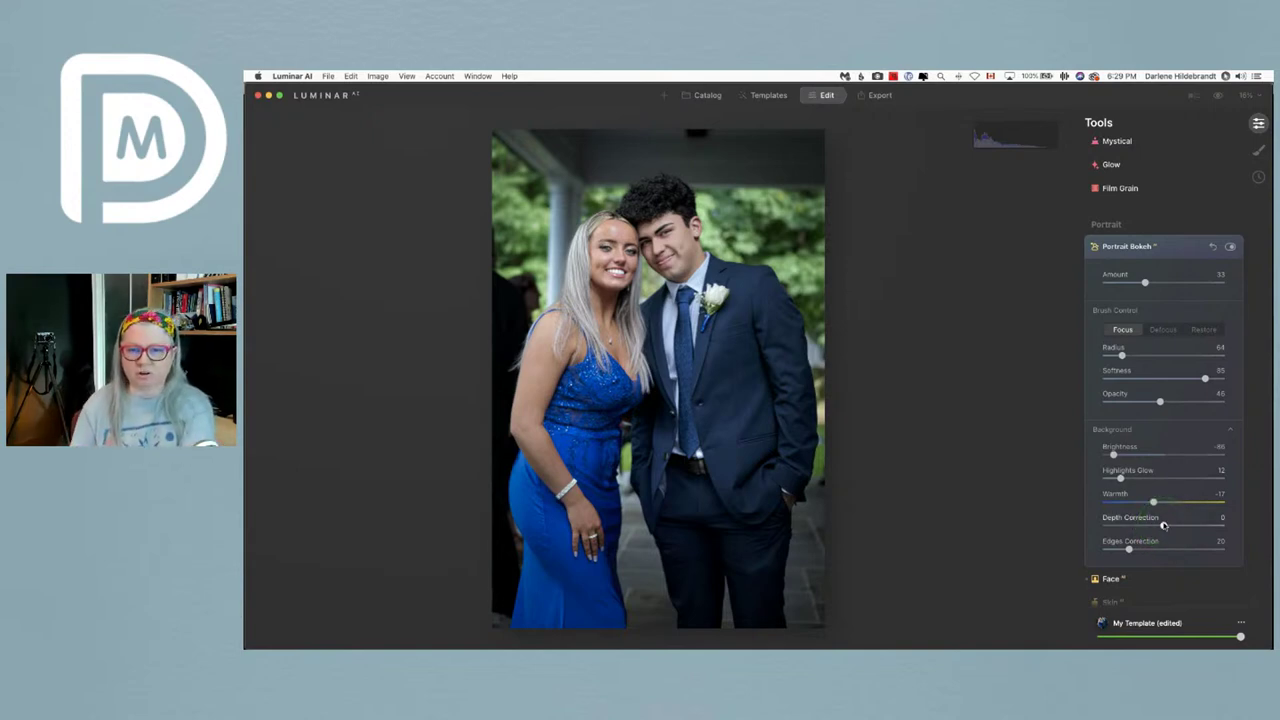
click(1164, 527)
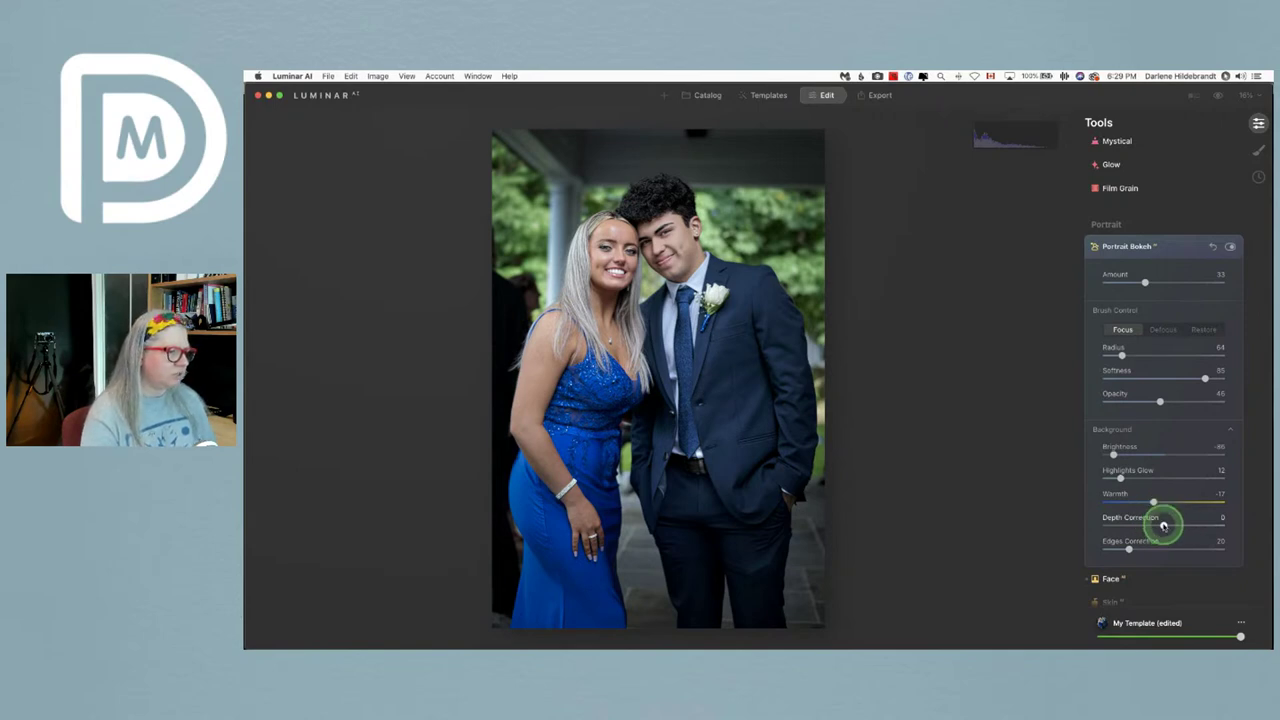
drag(1164, 527, 1062, 529)
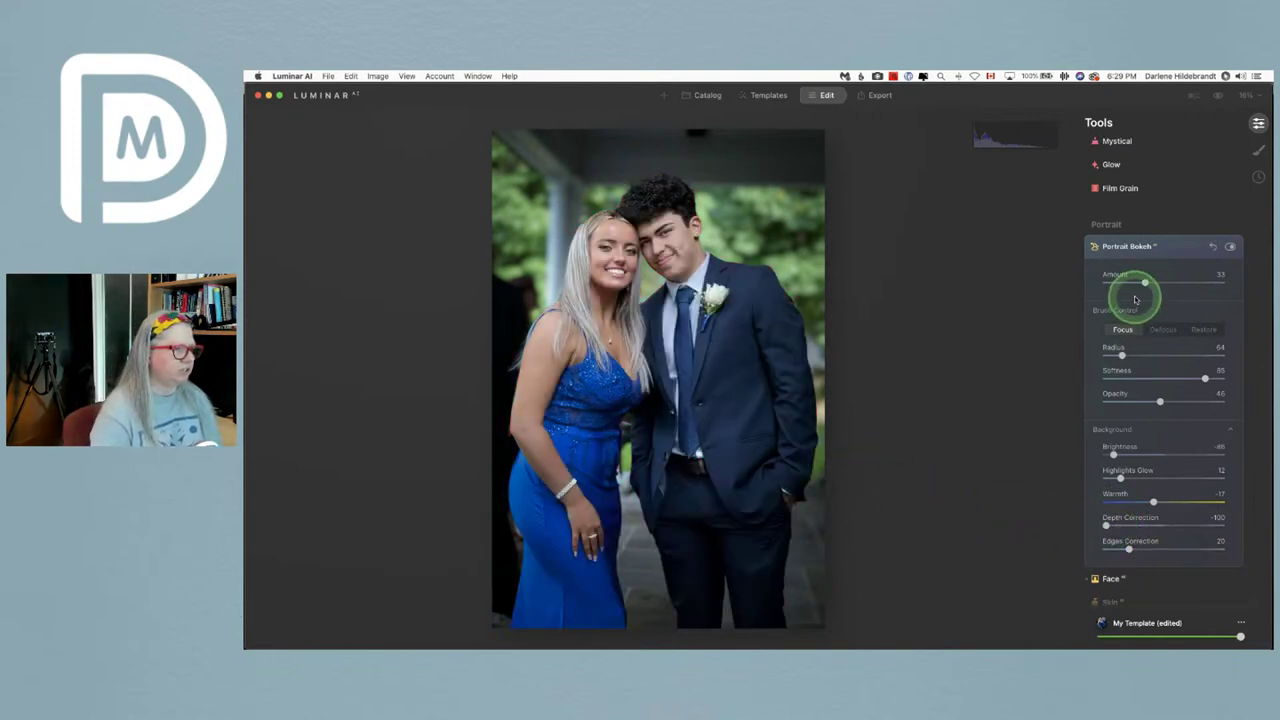
drag(1146, 281, 1242, 278)
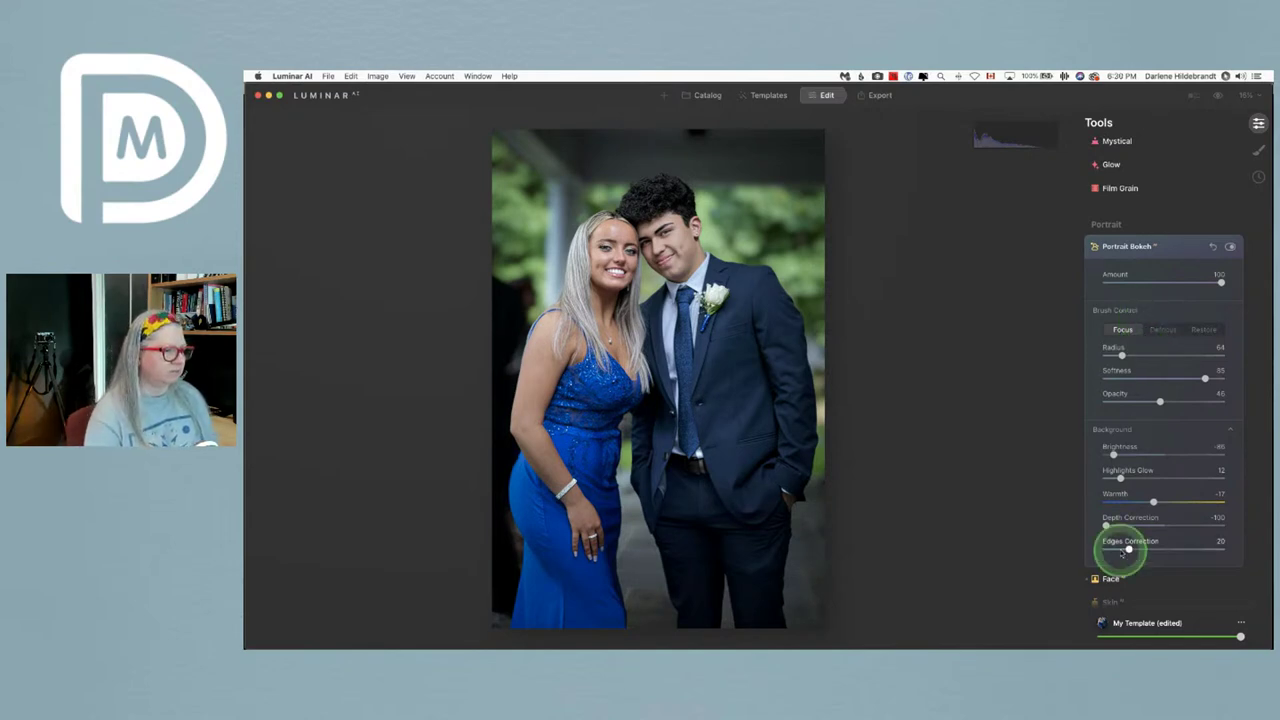
drag(1108, 524, 1119, 527)
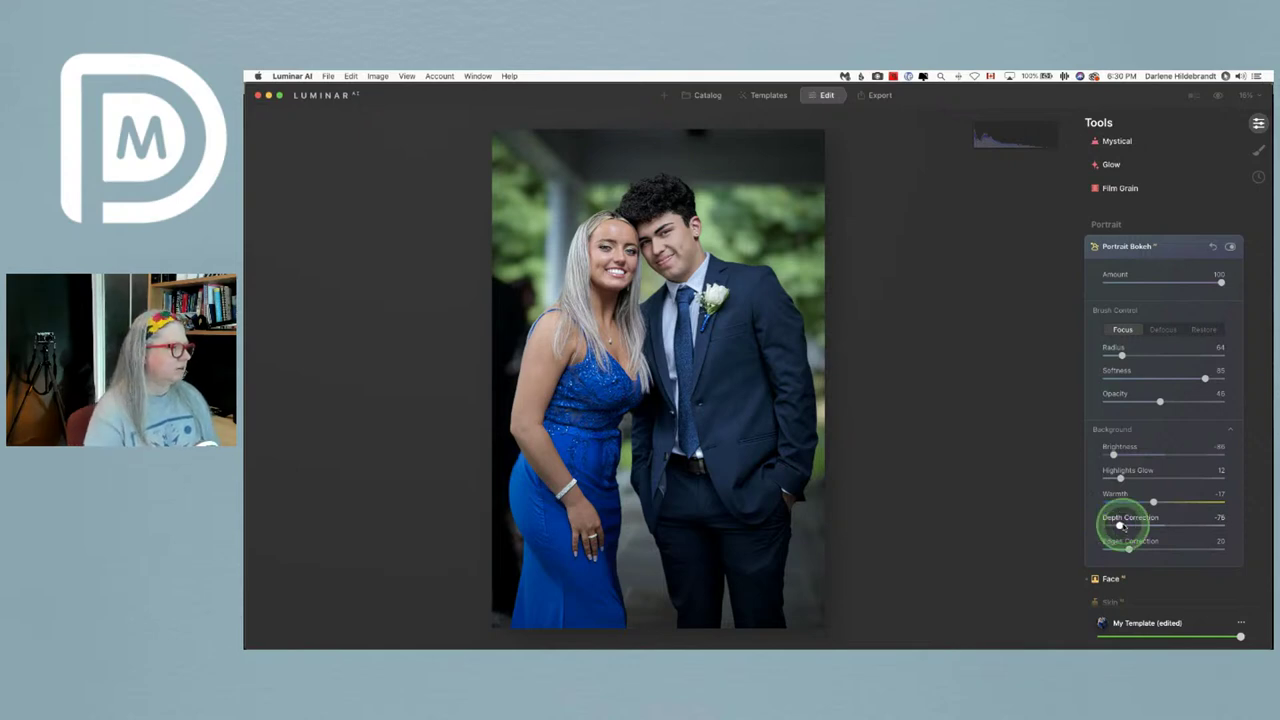
drag(1221, 283, 1210, 283)
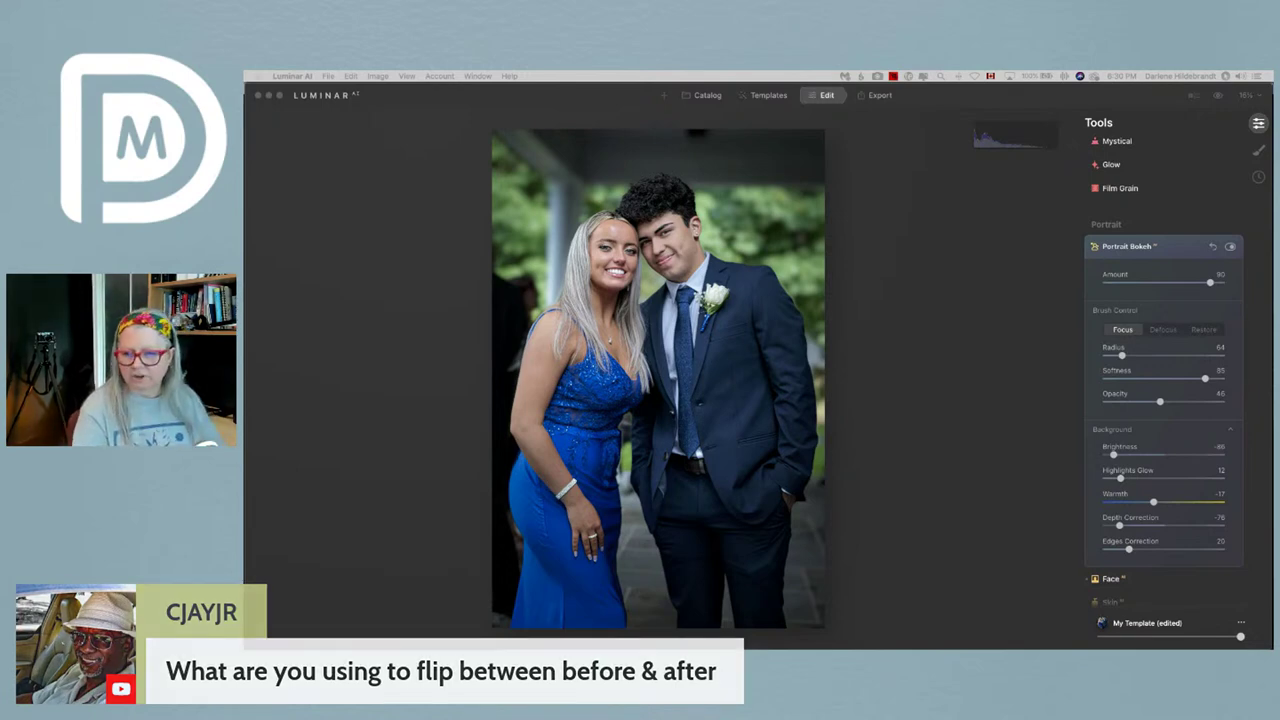
- Compare the blurred-background edit with the original photo twice, returning to the edited version
click(968, 433)
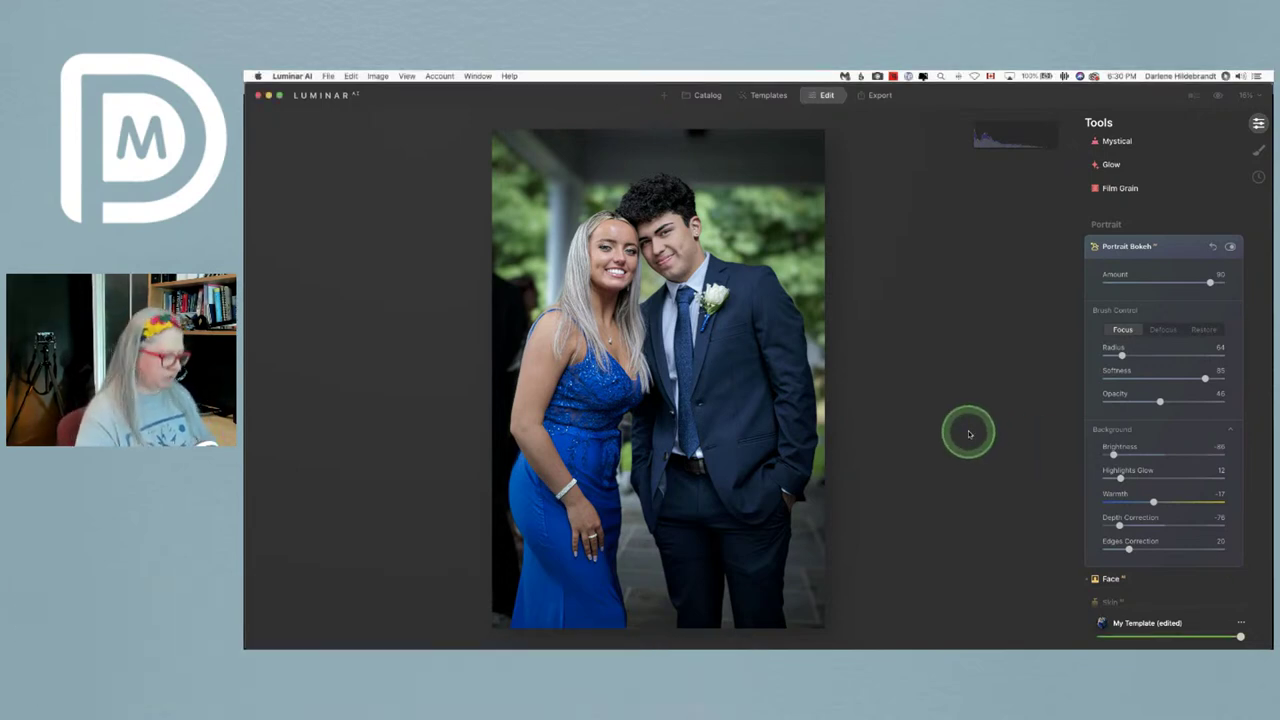
key(backslash)
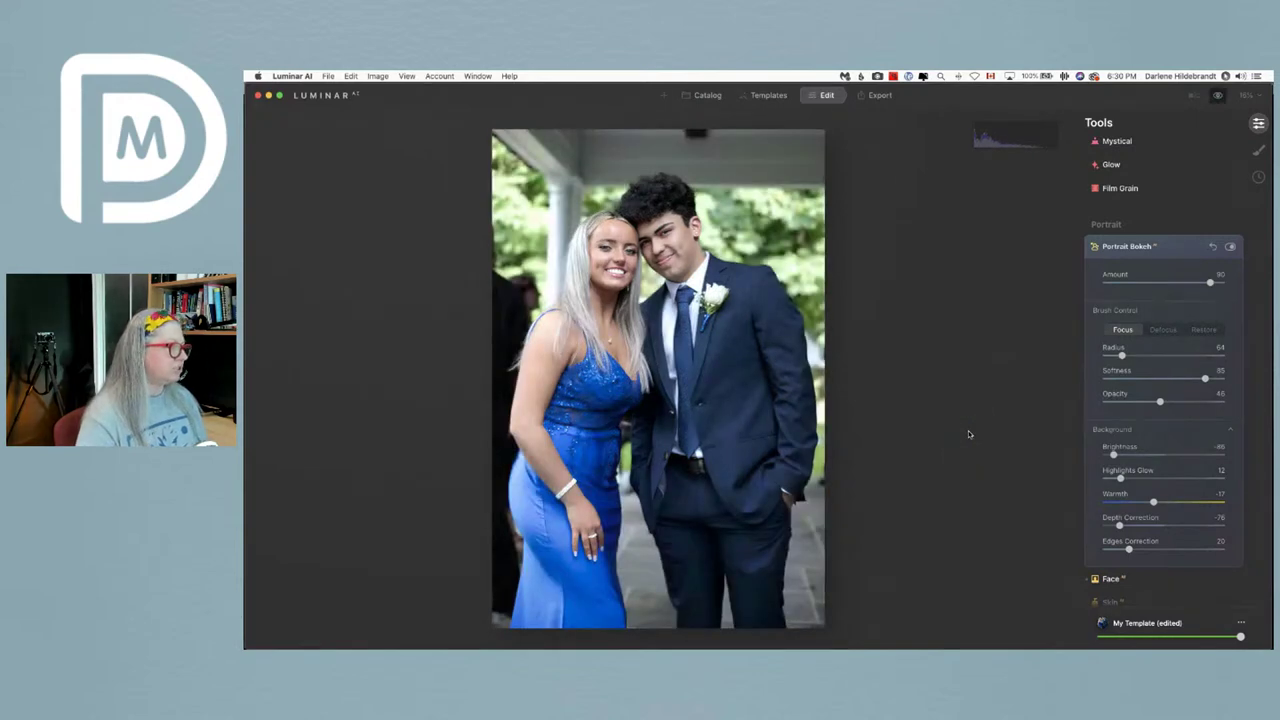
click(967, 434)
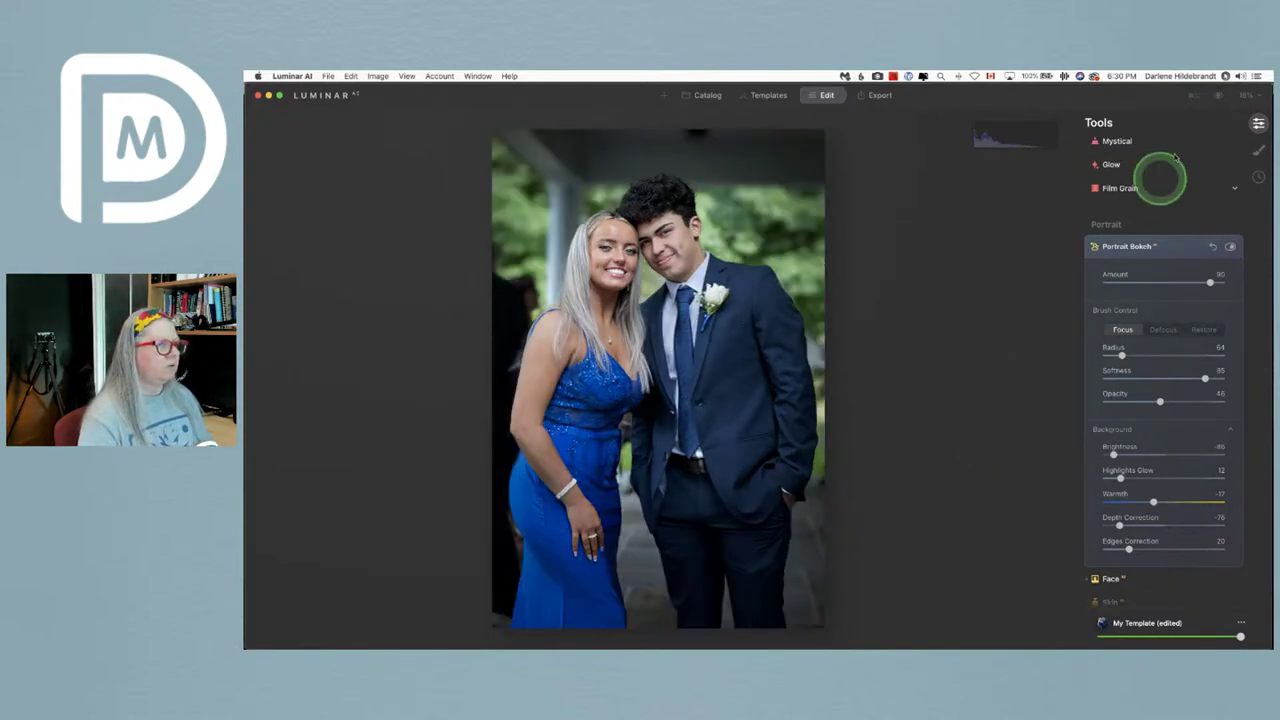
click(1217, 99)
click(1217, 99)
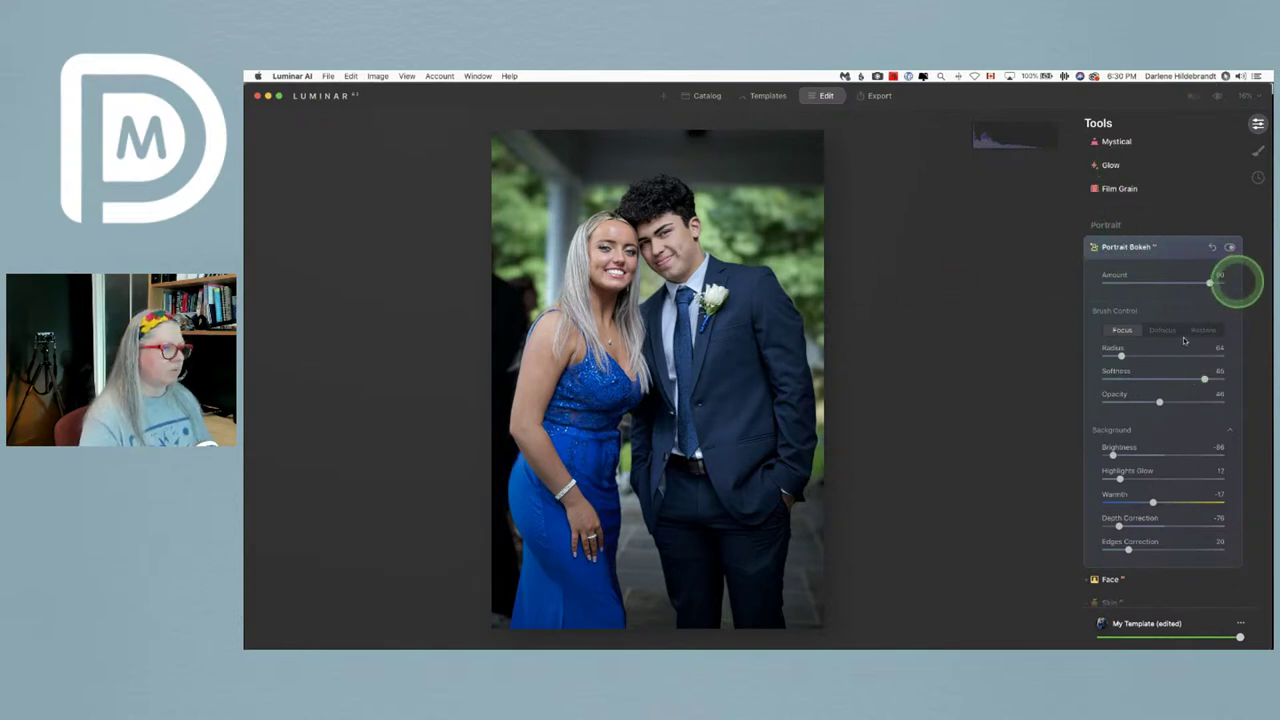
- Collapse Portrait Bokeh, compare before and after with the split divider across the photo, and close the split view
click(1168, 243)
click(1191, 97)
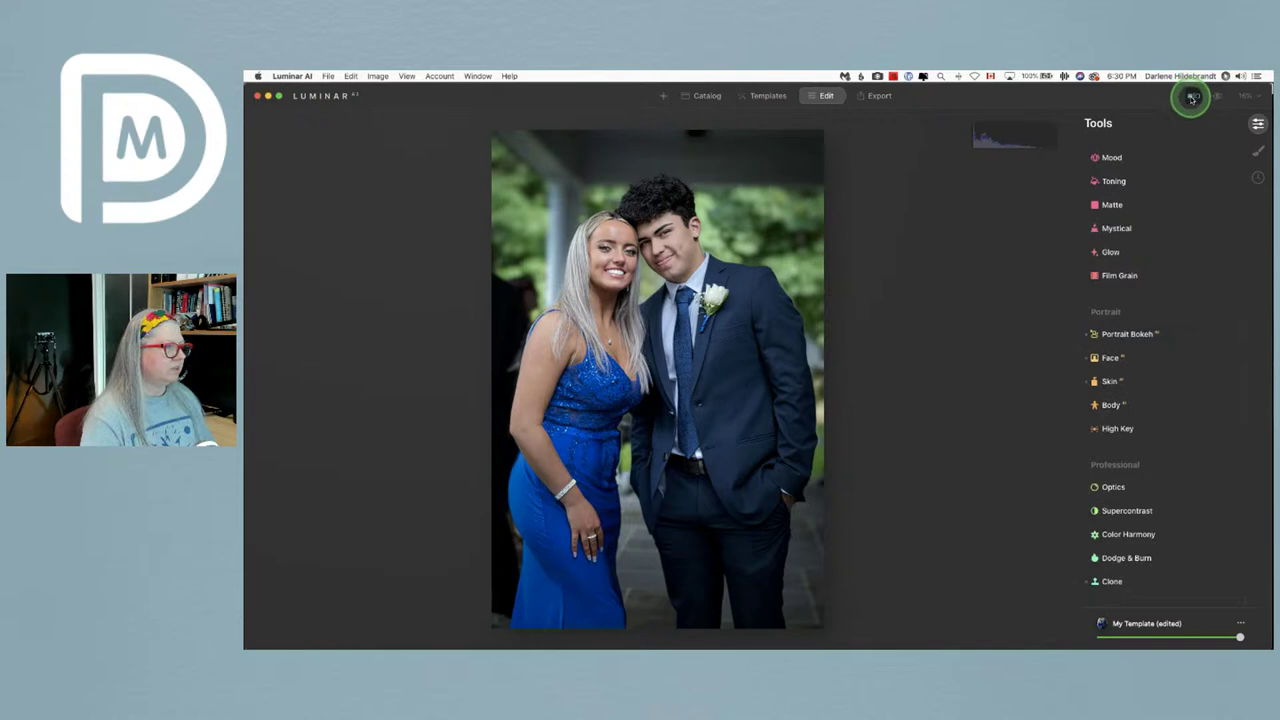
drag(655, 272, 509, 280)
click(1188, 100)
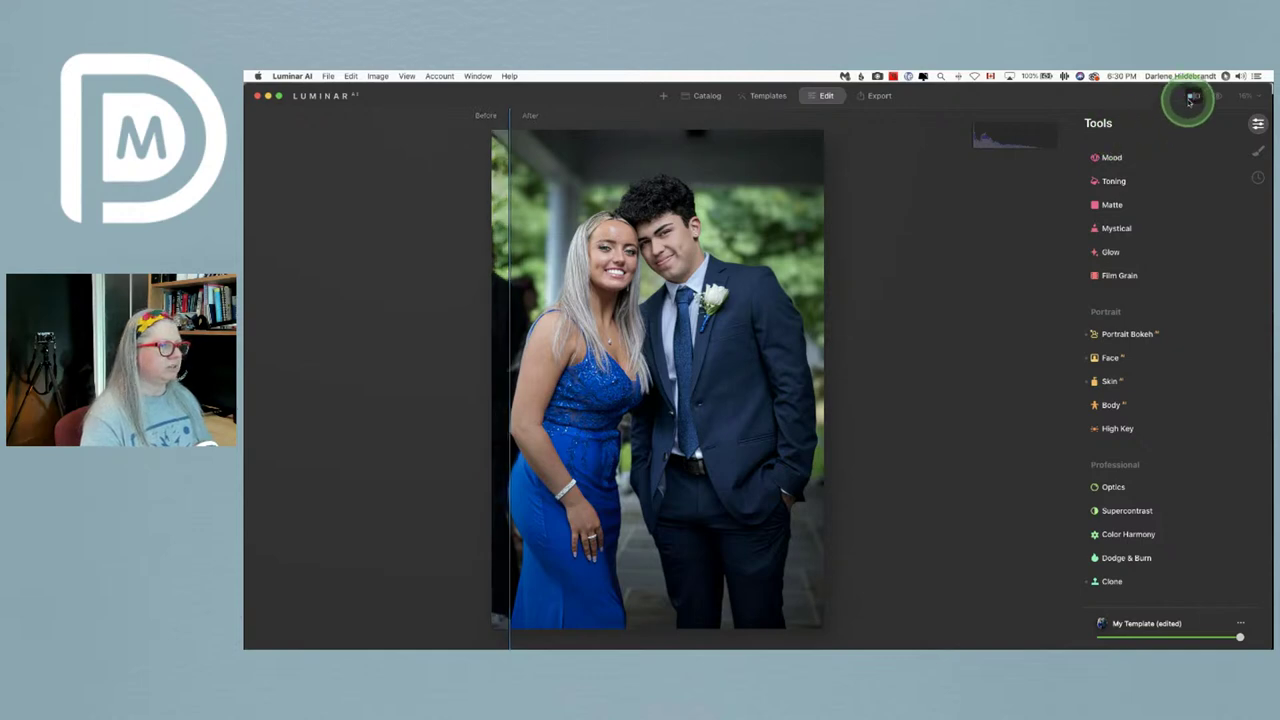
- Reopen the Portrait Bokeh settings and show the original photo for comparison
click(1130, 334)
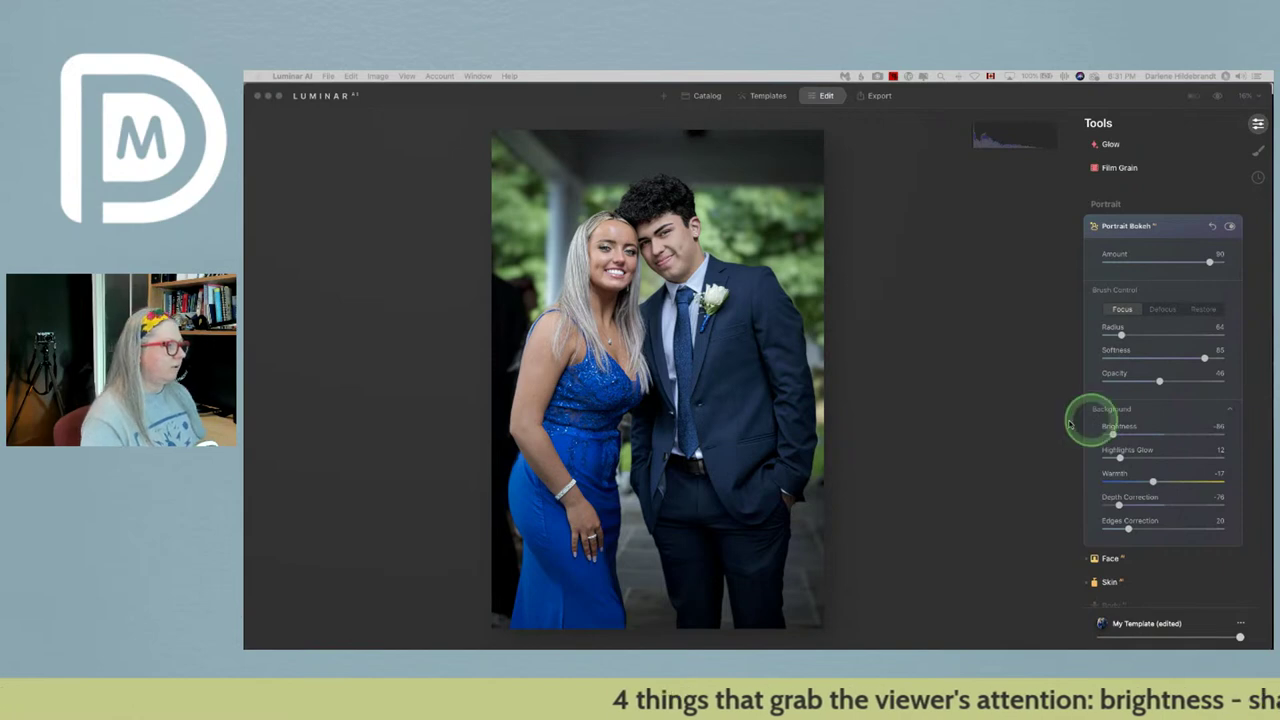
click(983, 361)
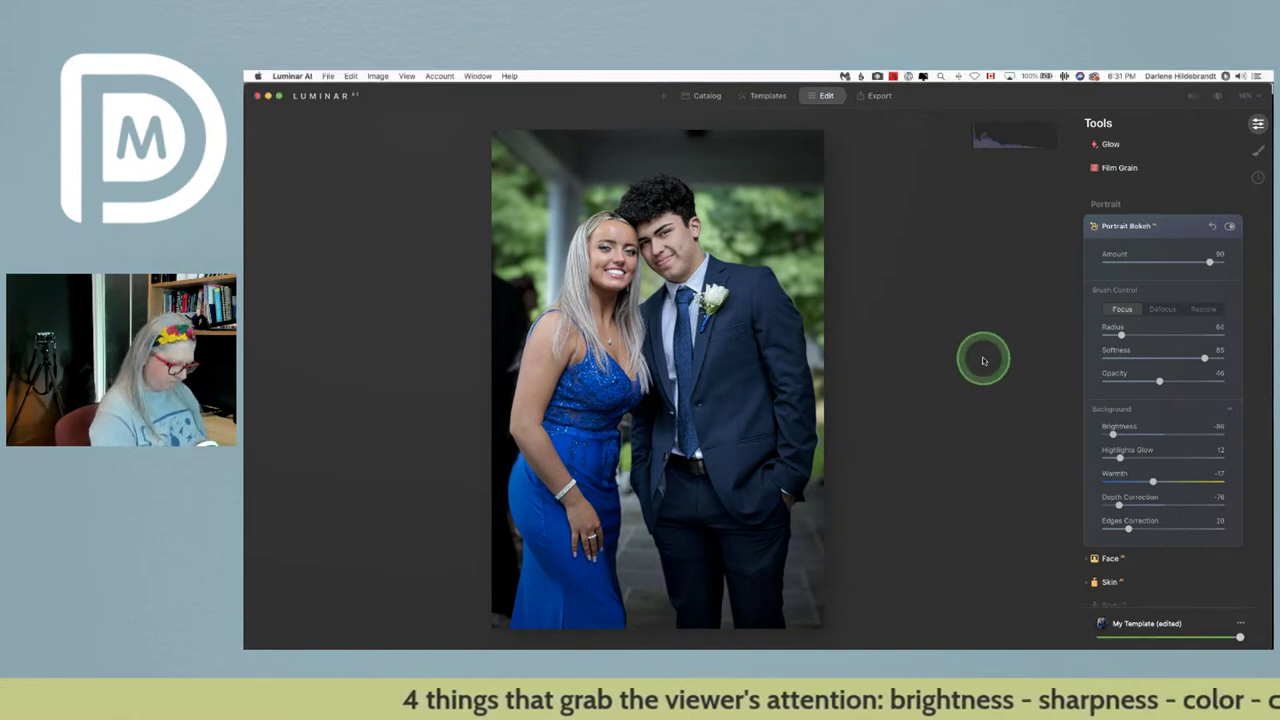
key(backslash)
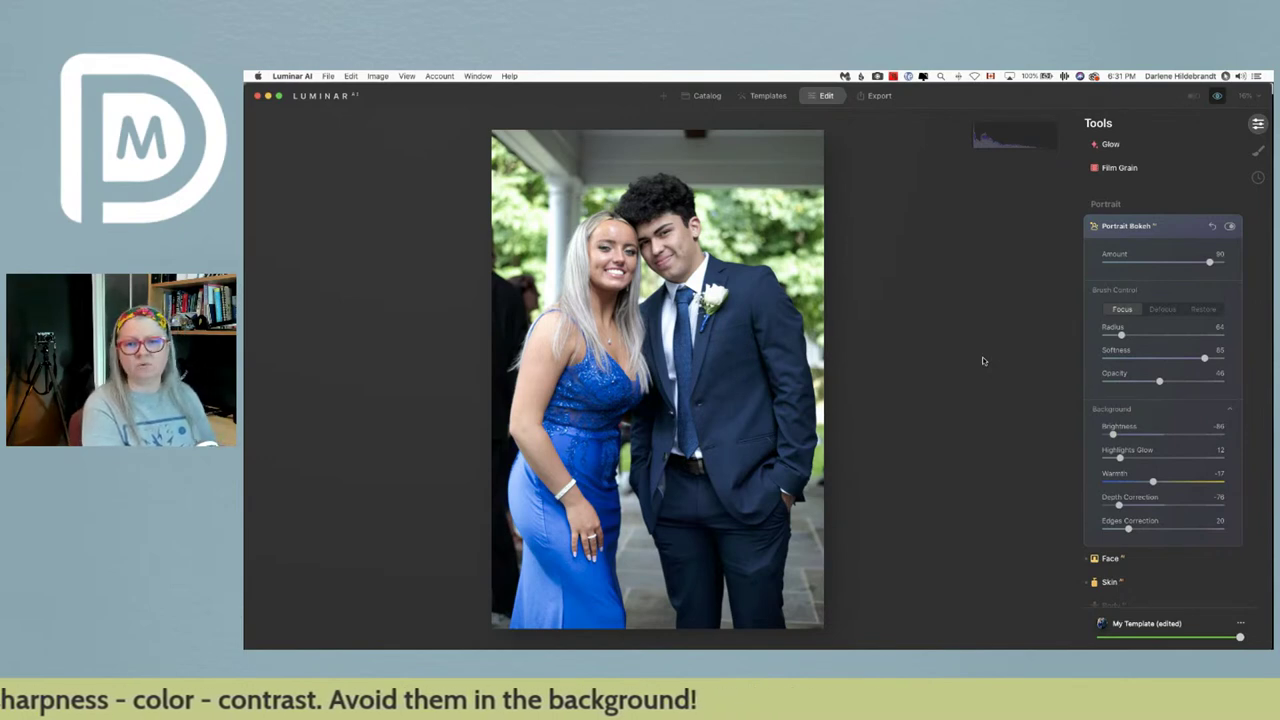
- Return to the edited version and zoom the photo to 50% around the woman's arm and the couple's upper bodies
key(backslash)
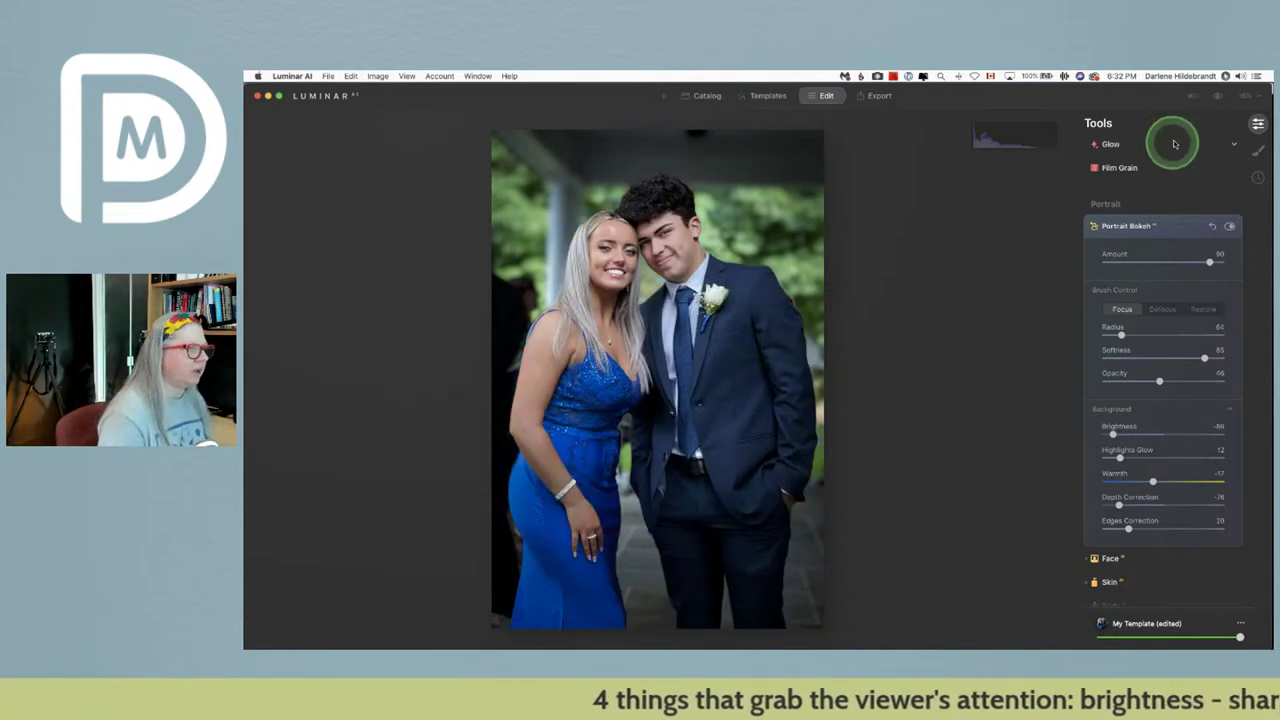
click(1243, 96)
click(1224, 140)
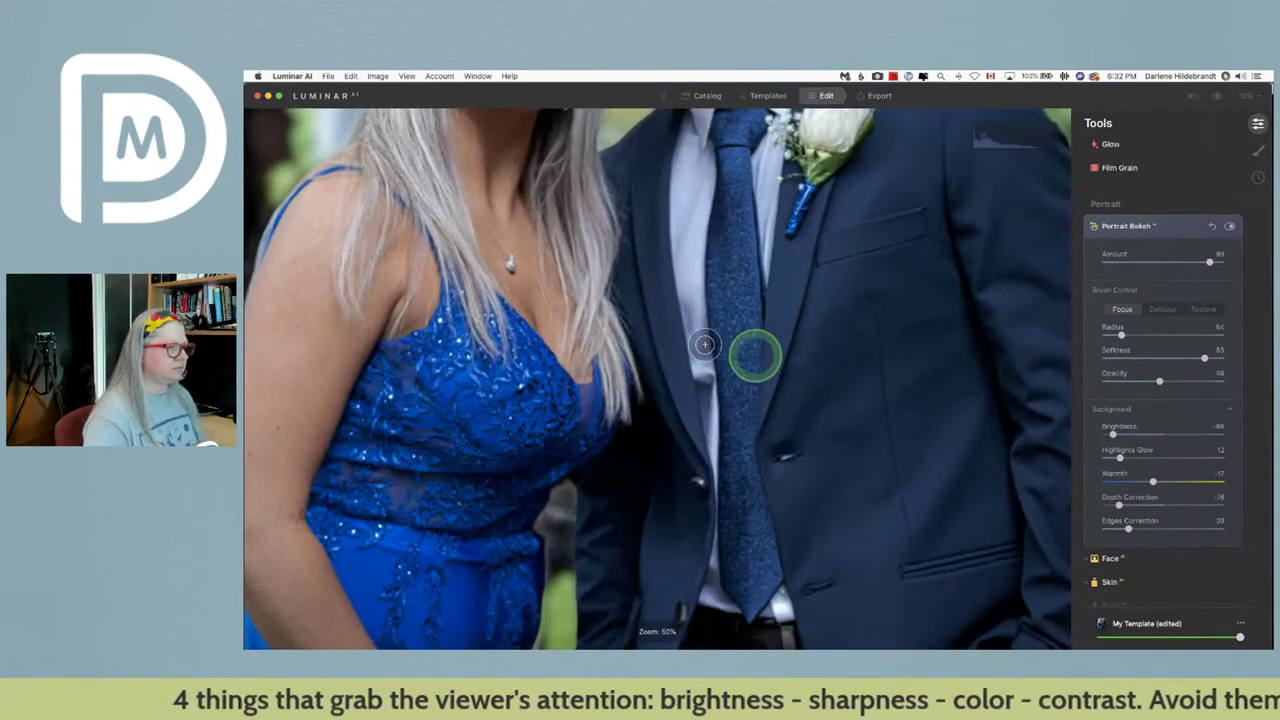
scroll(730, 320, left, 3)
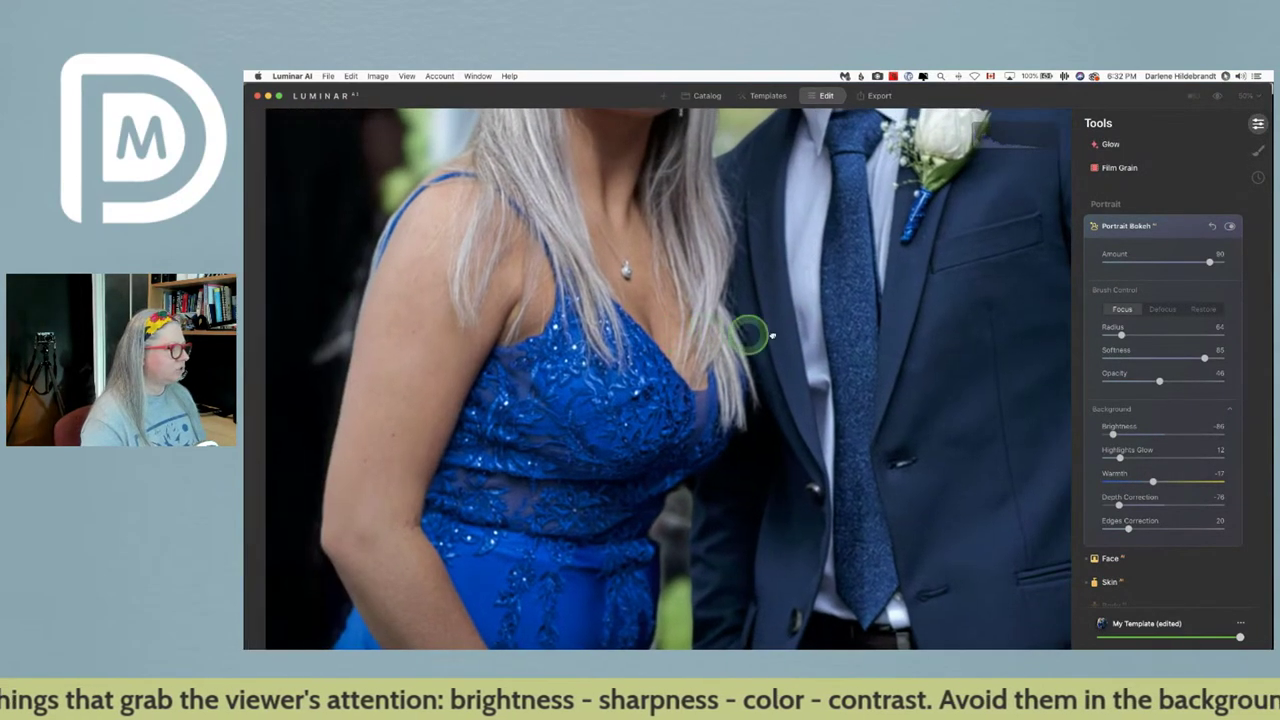
scroll(800, 355, up, 3)
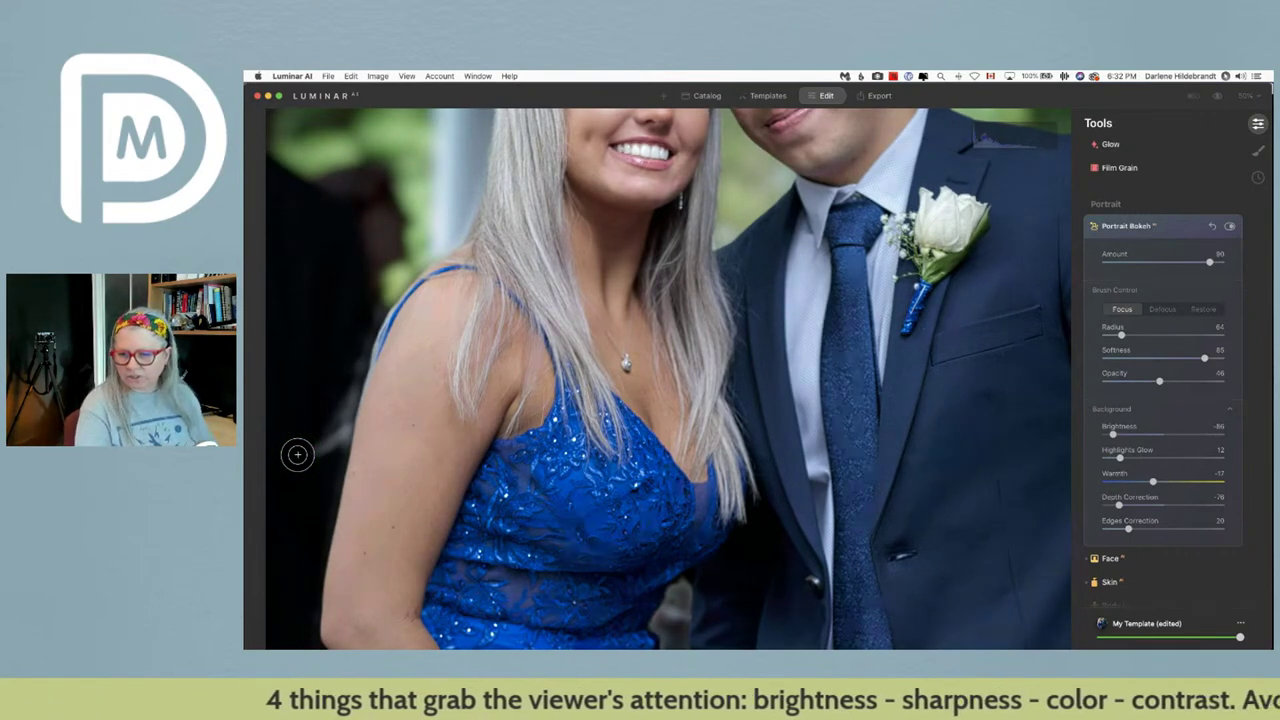
- Check the Portrait Bokeh Defocus brush mode, return to Focus, and set the brush Opacity to 60
mouse_move(297, 455)
mouse_down()
mouse_move(352, 501)
mouse_move(595, 485)
mouse_move(403, 483)
mouse_move(338, 381)
mouse_move(376, 390)
mouse_move(372, 436)
mouse_up()
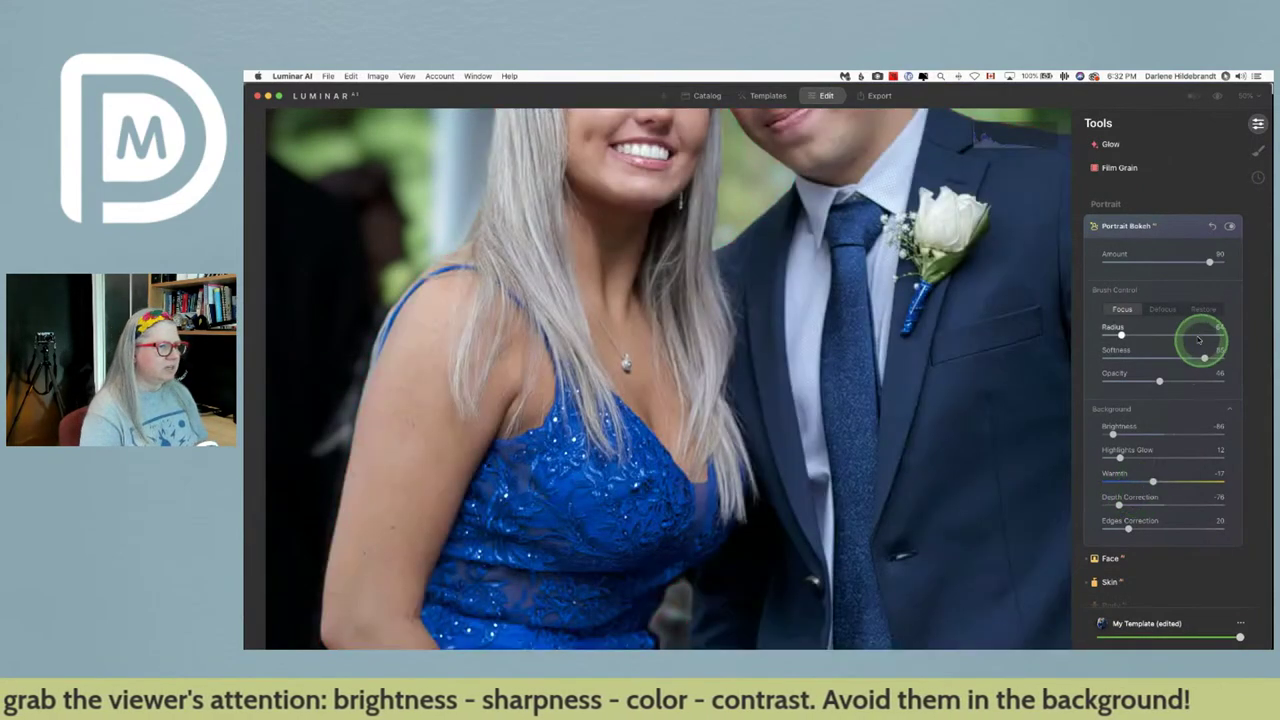
click(1162, 310)
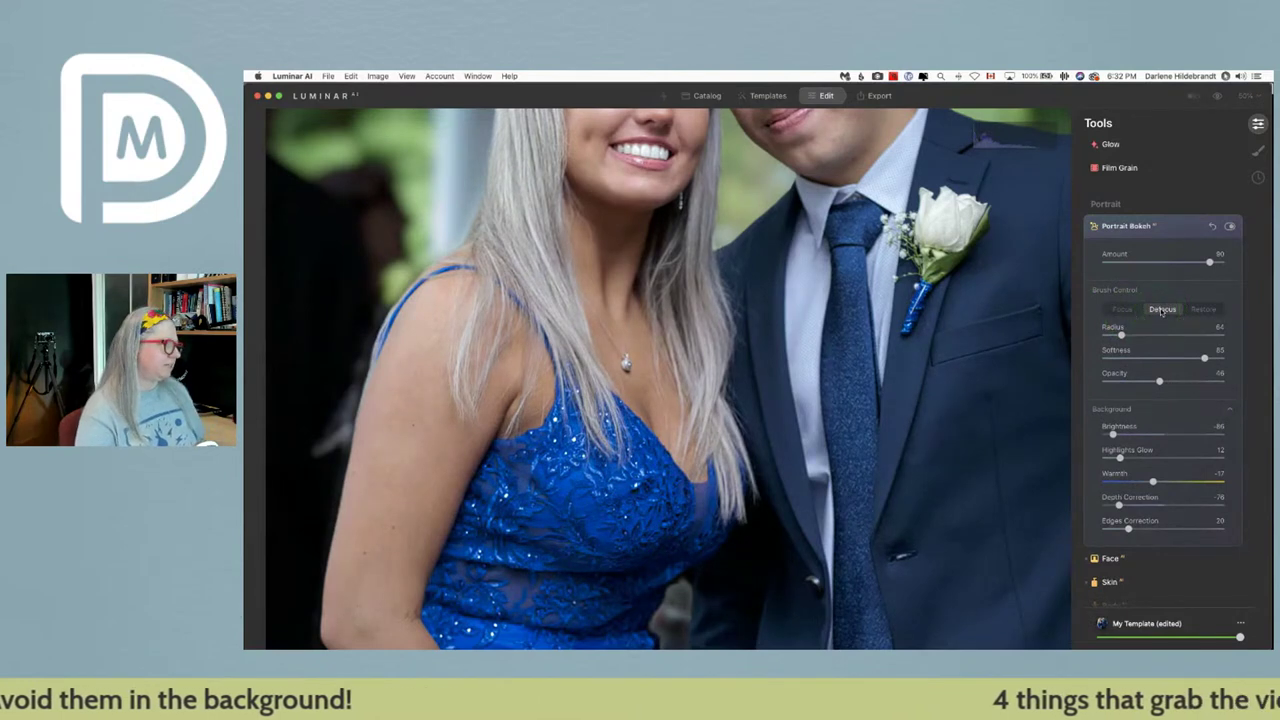
drag(1160, 311, 1123, 313)
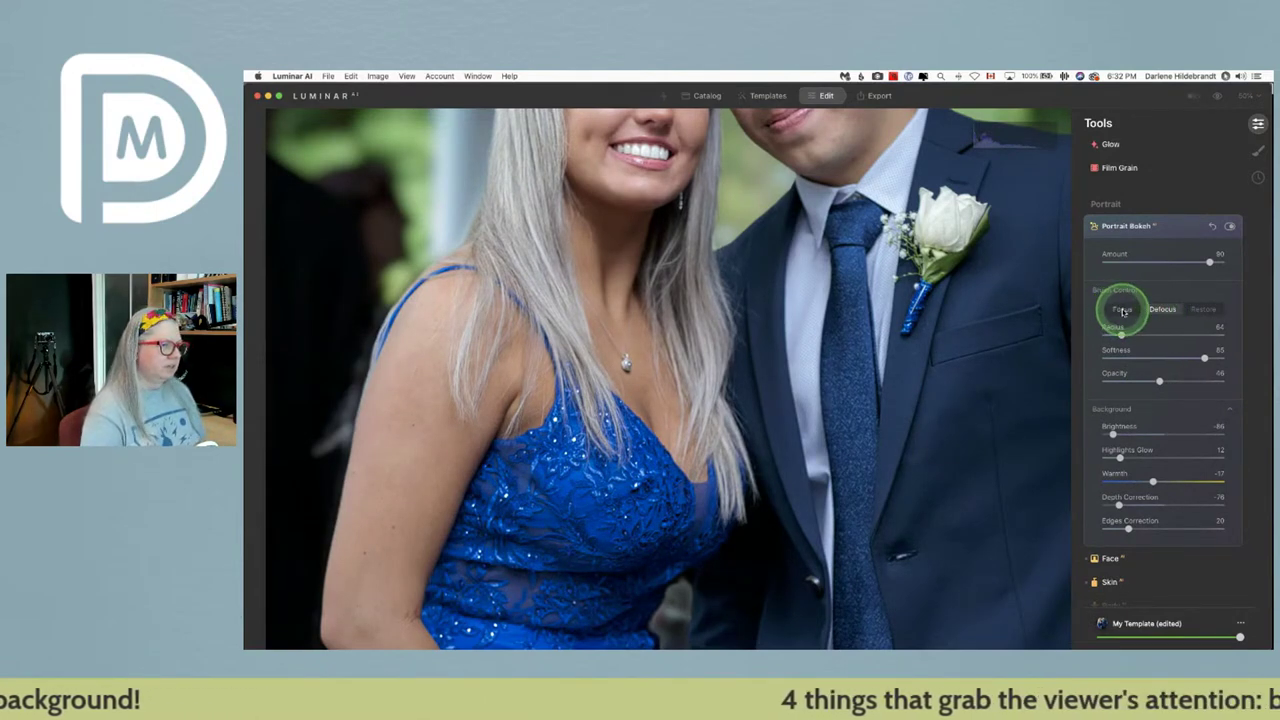
click(1123, 313)
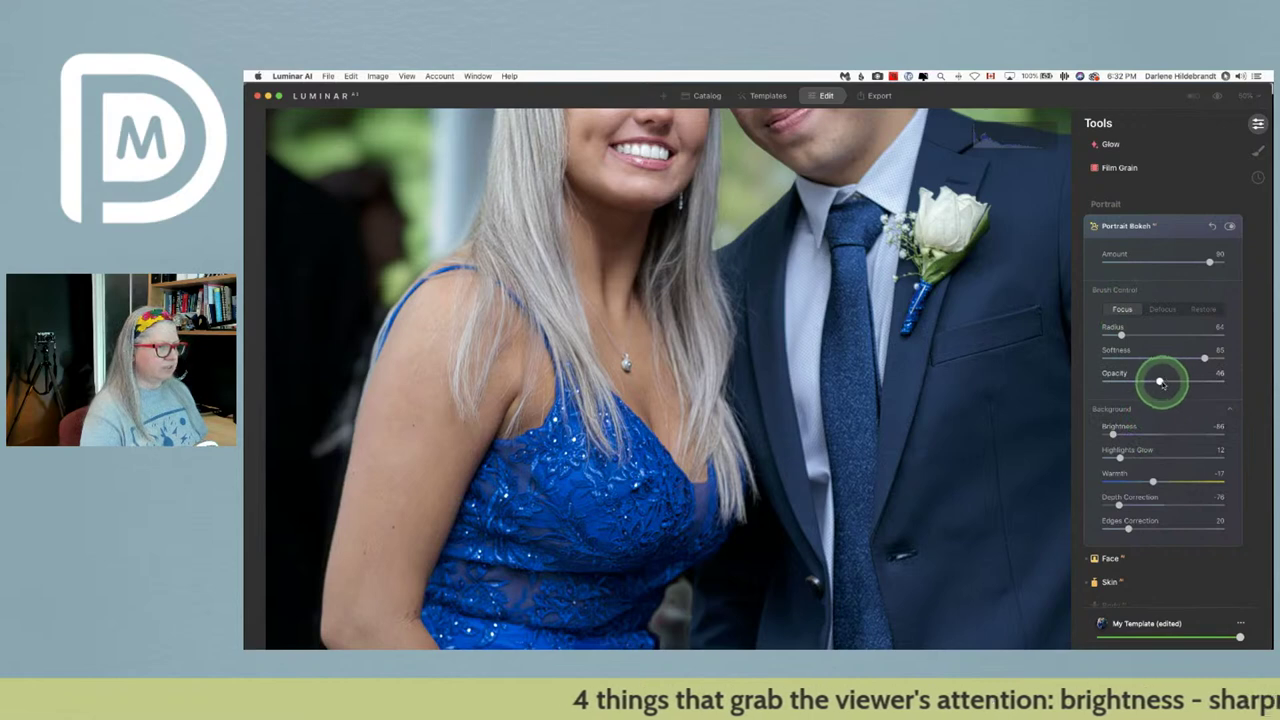
drag(1160, 380, 1177, 380)
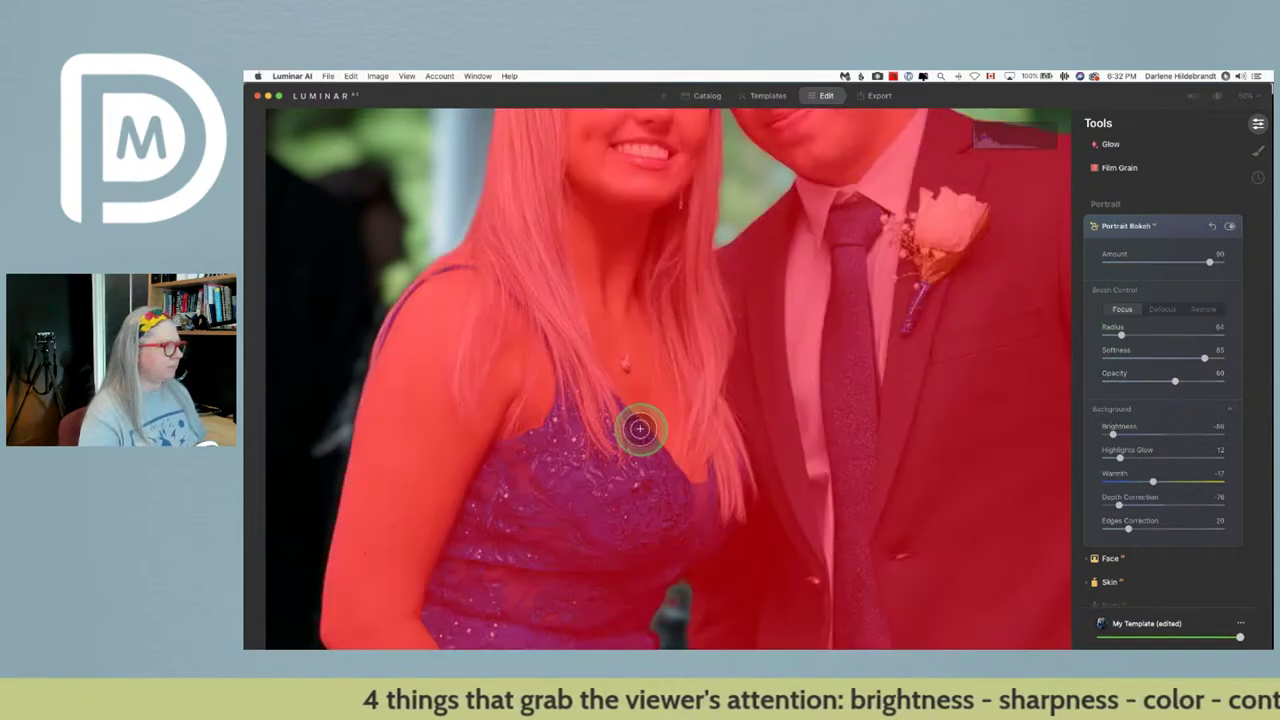
- Paint with the Focus brush over the dark background beside the woman's arm, and set the brush Radius to 64
mouse_move(417, 420)
mouse_down()
mouse_move(333, 436)
mouse_move(359, 427)
mouse_move(375, 349)
mouse_move(345, 434)
mouse_move(311, 456)
mouse_move(414, 308)
mouse_move(343, 431)
mouse_move(585, 443)
mouse_up()
key(bracketright)
key(bracketleft)
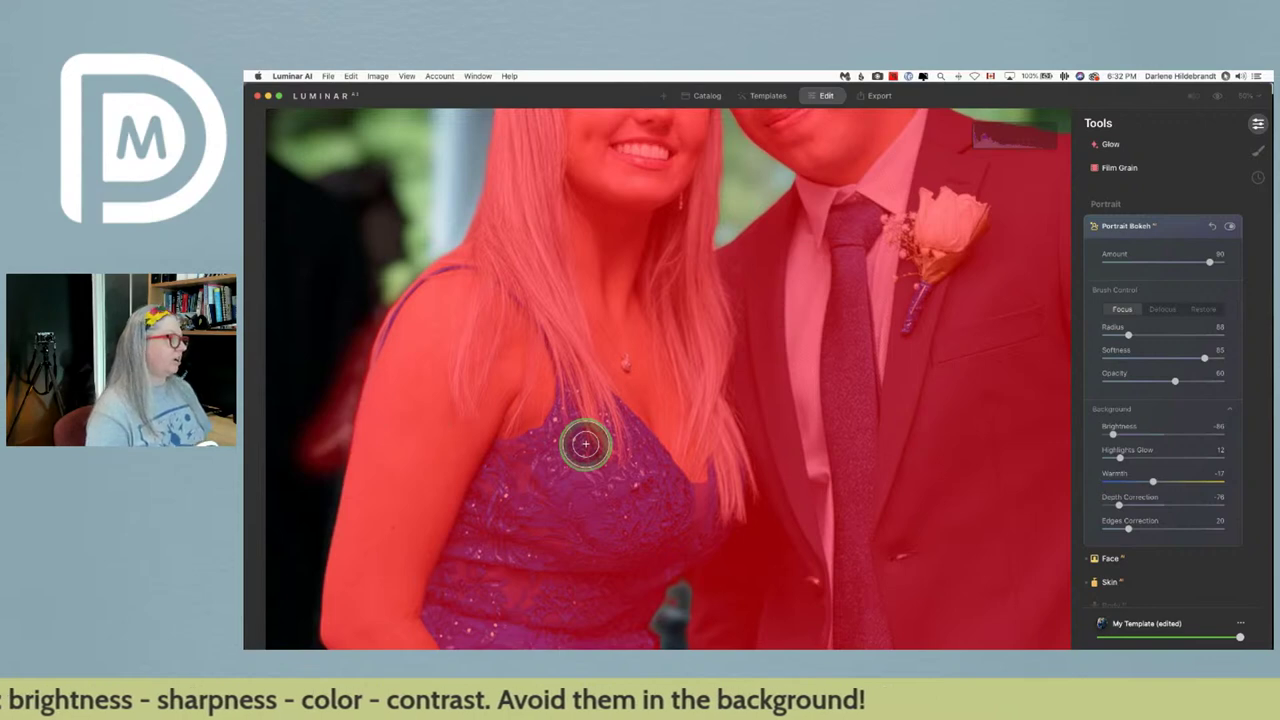
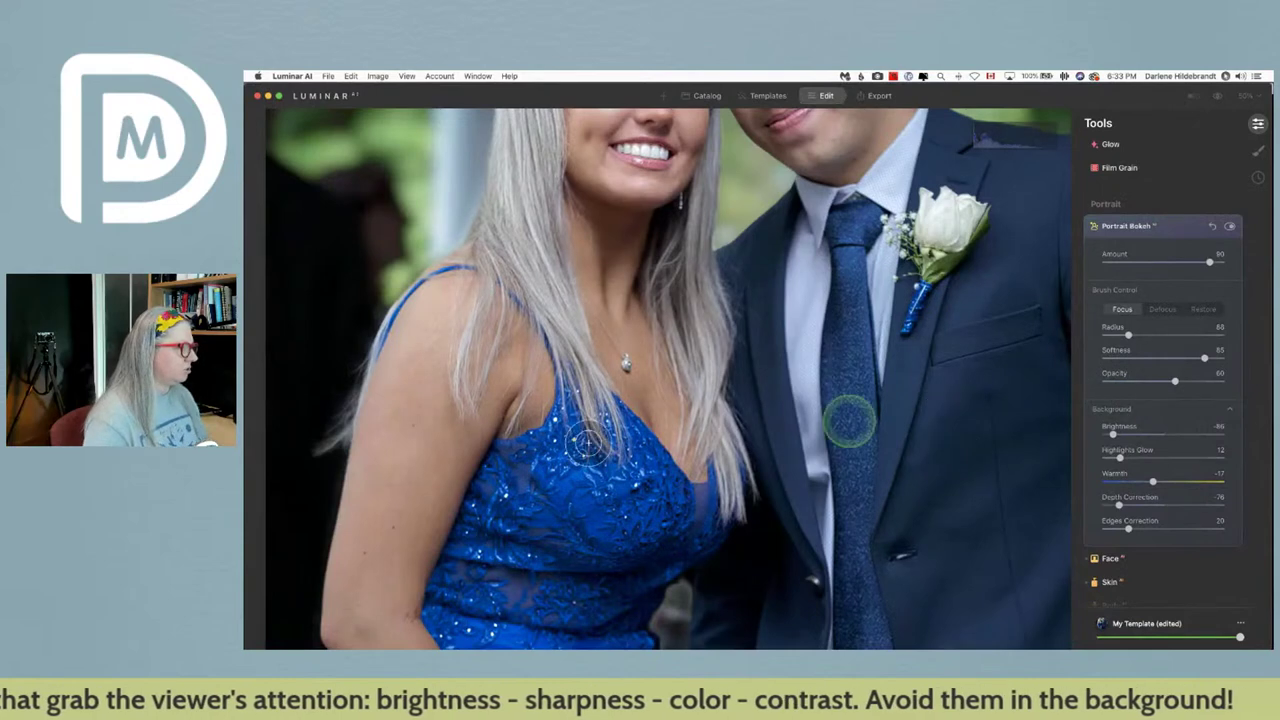
mouse_move(849, 420)
mouse_down()
mouse_move(349, 463)
mouse_move(337, 426)
mouse_move(311, 451)
mouse_up()
key(bracketleft)
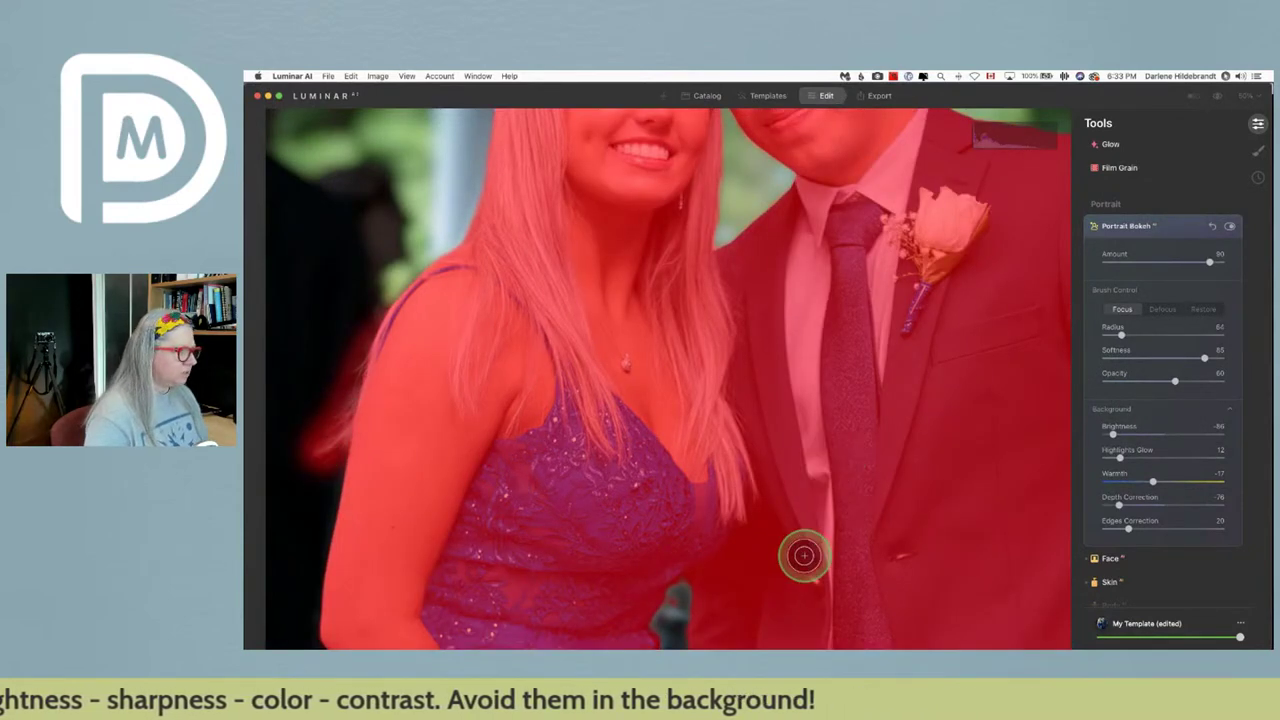
- Try the Defocus brush with Radius 34 for the gap between the couple's bodies
drag(803, 551, 800, 196)
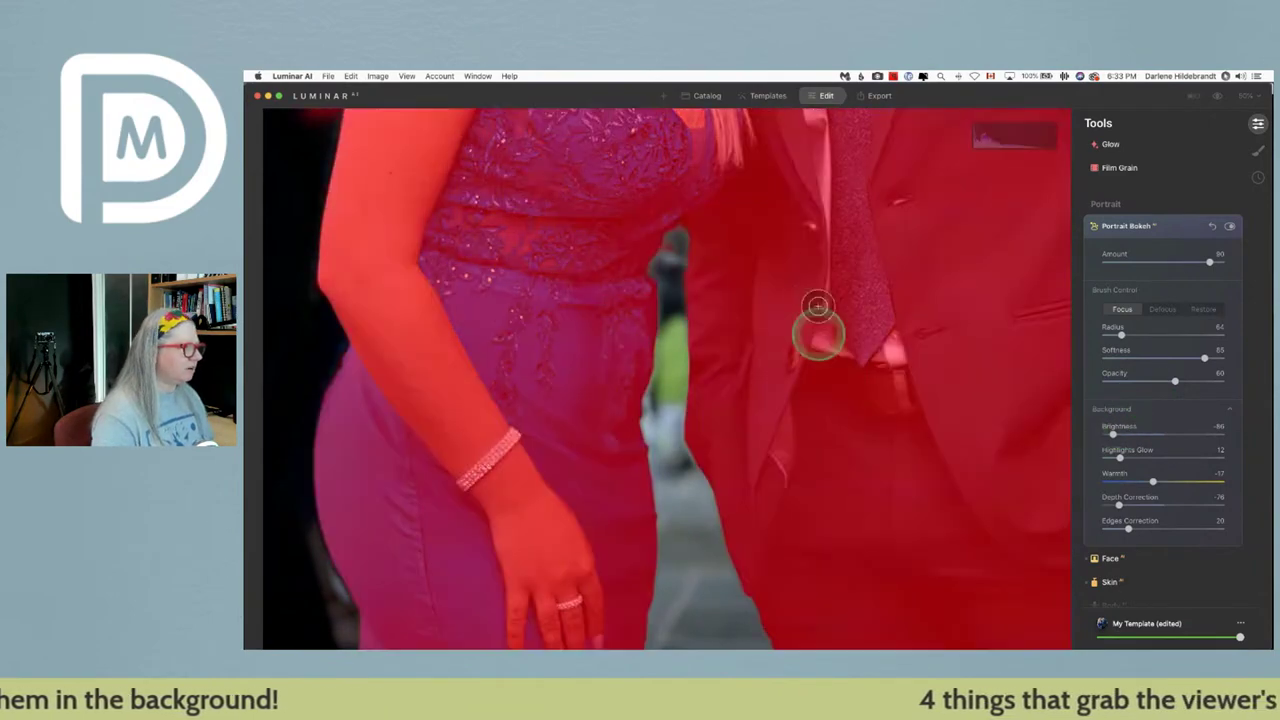
drag(667, 245, 674, 617)
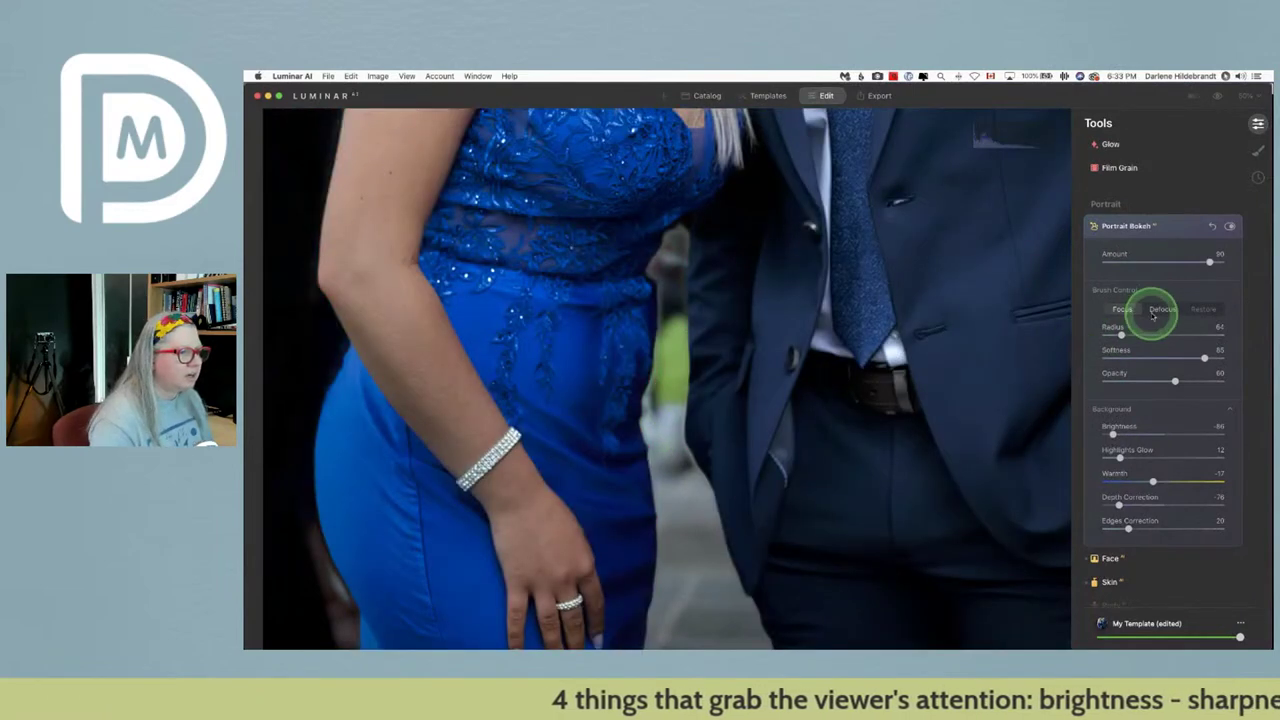
click(1160, 309)
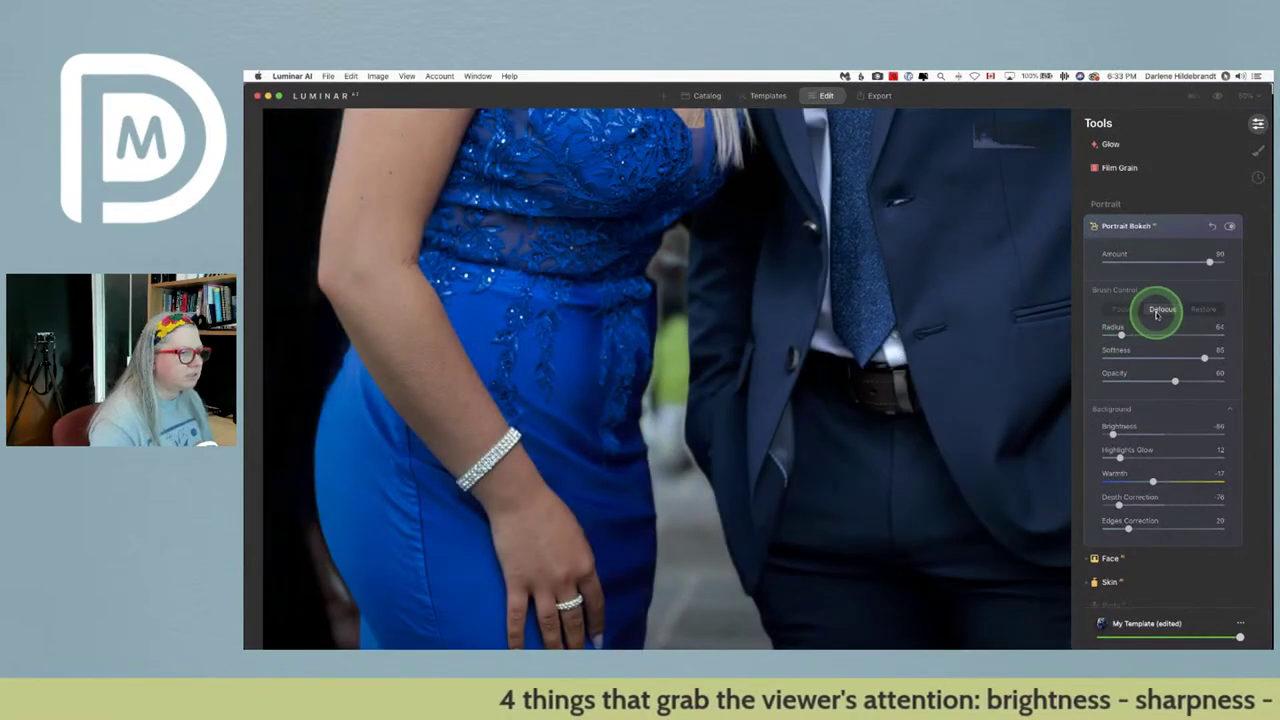
key(bracketleft)
key(bracketleft)
key(bracketleft)
key(bracketleft)
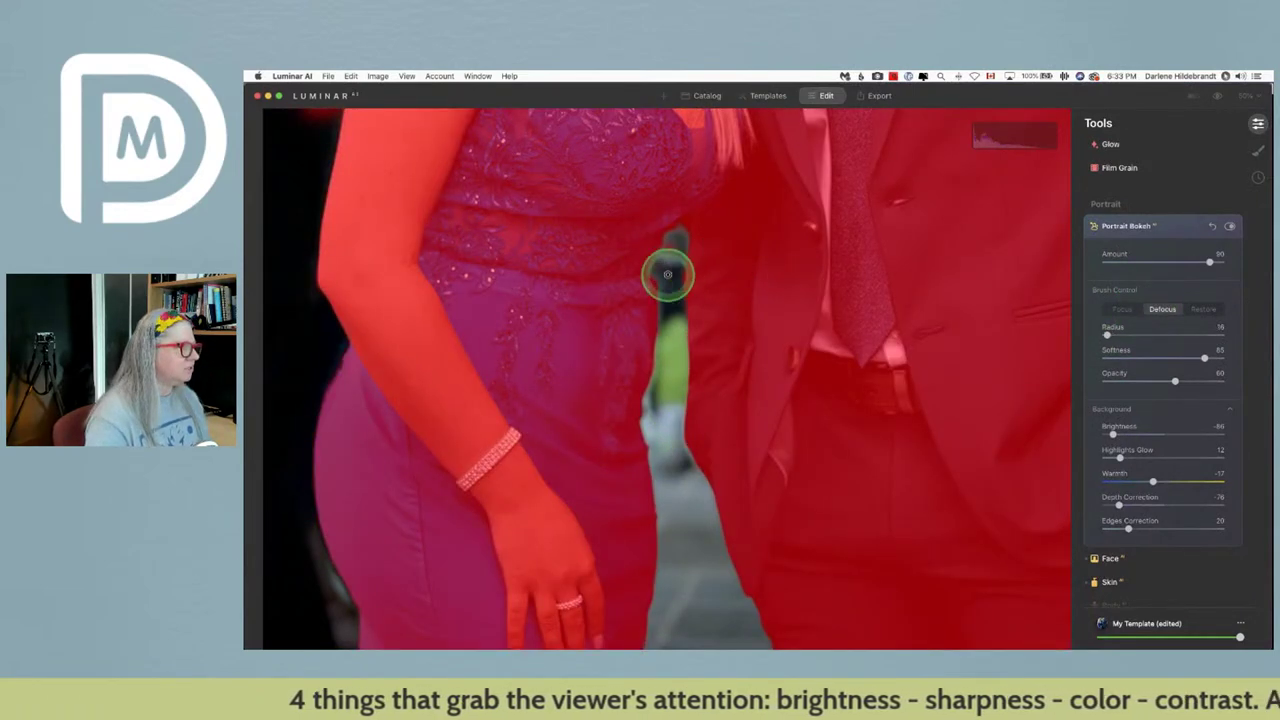
key(bracketright)
key(bracketright)
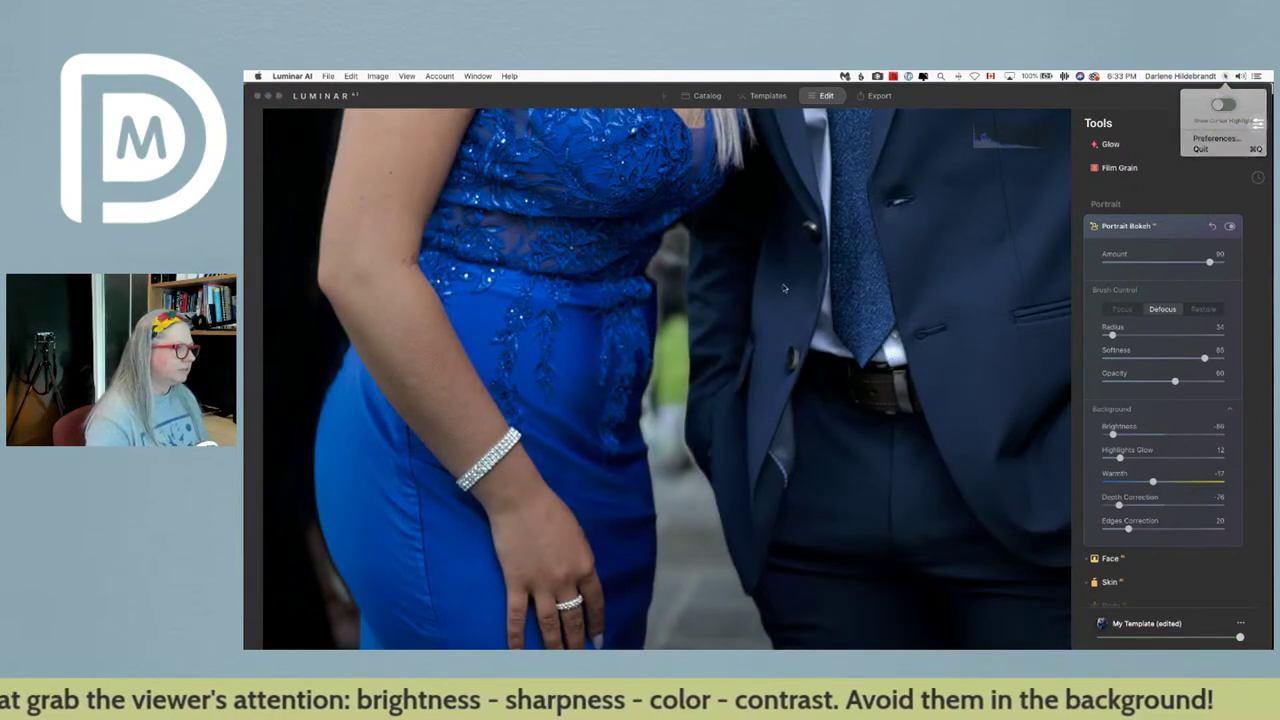
- Switch the brush back to Focus with Opacity 48 and Softness 100
click(1077, 248)
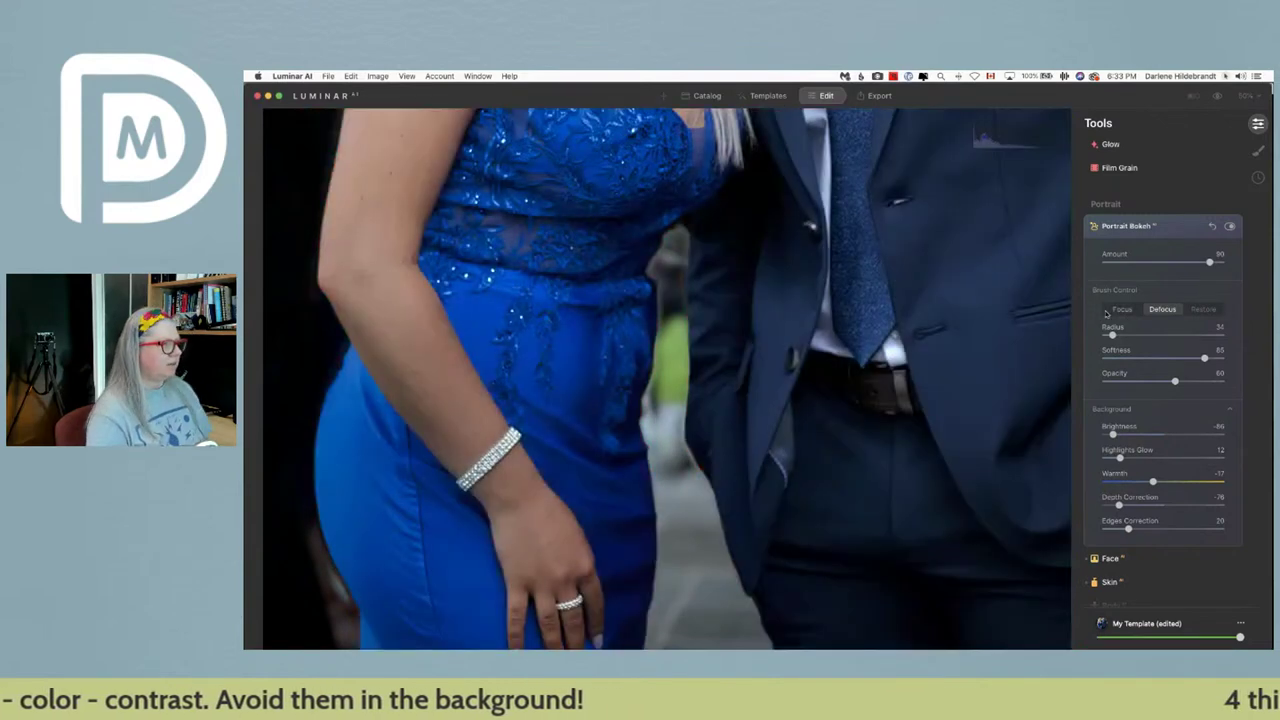
click(1124, 311)
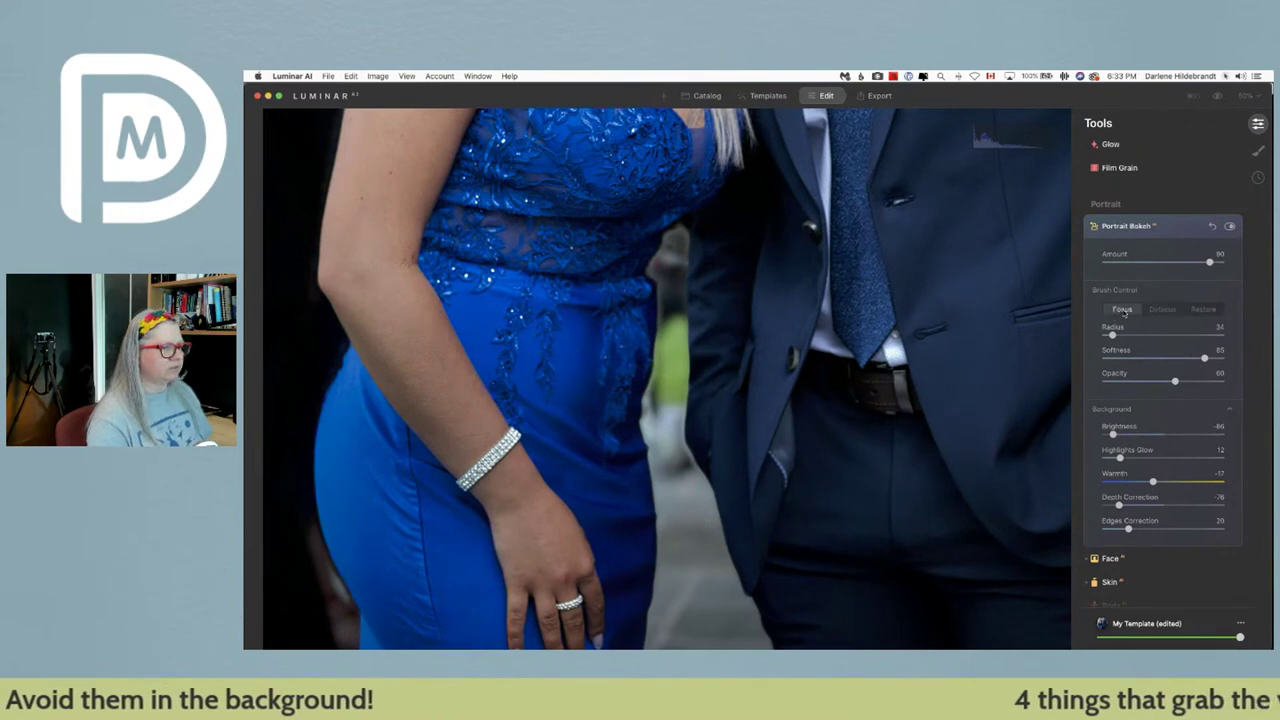
drag(1175, 381, 1160, 380)
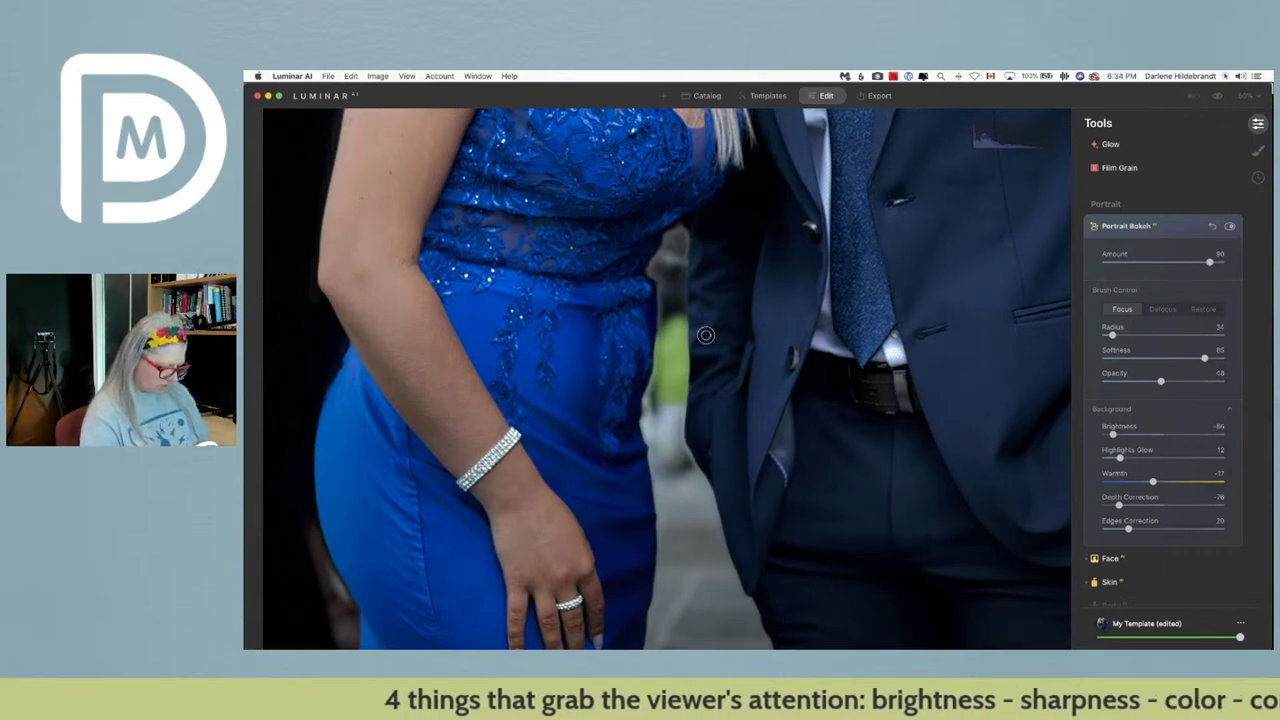
key(shift+bracketright)
key(shift+bracketright)
key(shift+bracketright)
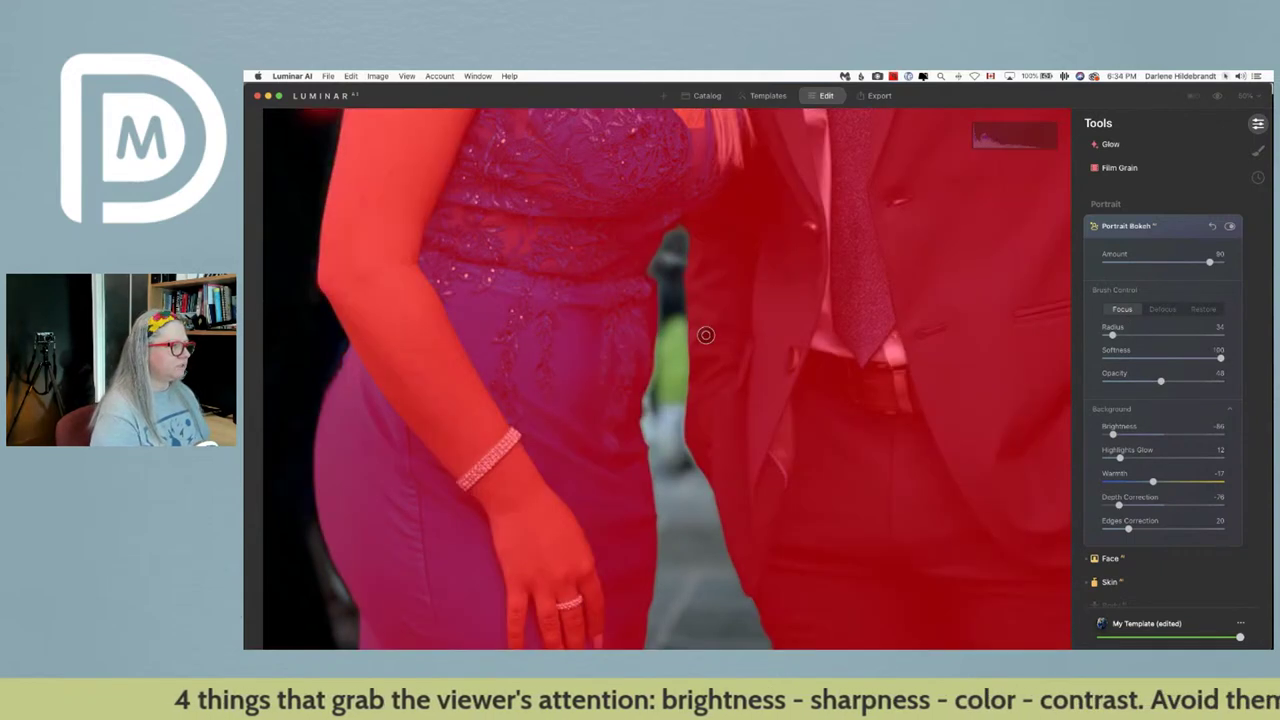
- Demonstrate brush resizing by varying the Focus brush Radius between about 46 and 178
key(bracketright)
key(bracketright)
key(bracketright)
key(bracketright)
key(bracketright)
key(bracketright)
key(bracketright)
key(bracketright)
key(bracketright)
key(bracketright)
key(bracketright)
key(bracketright)
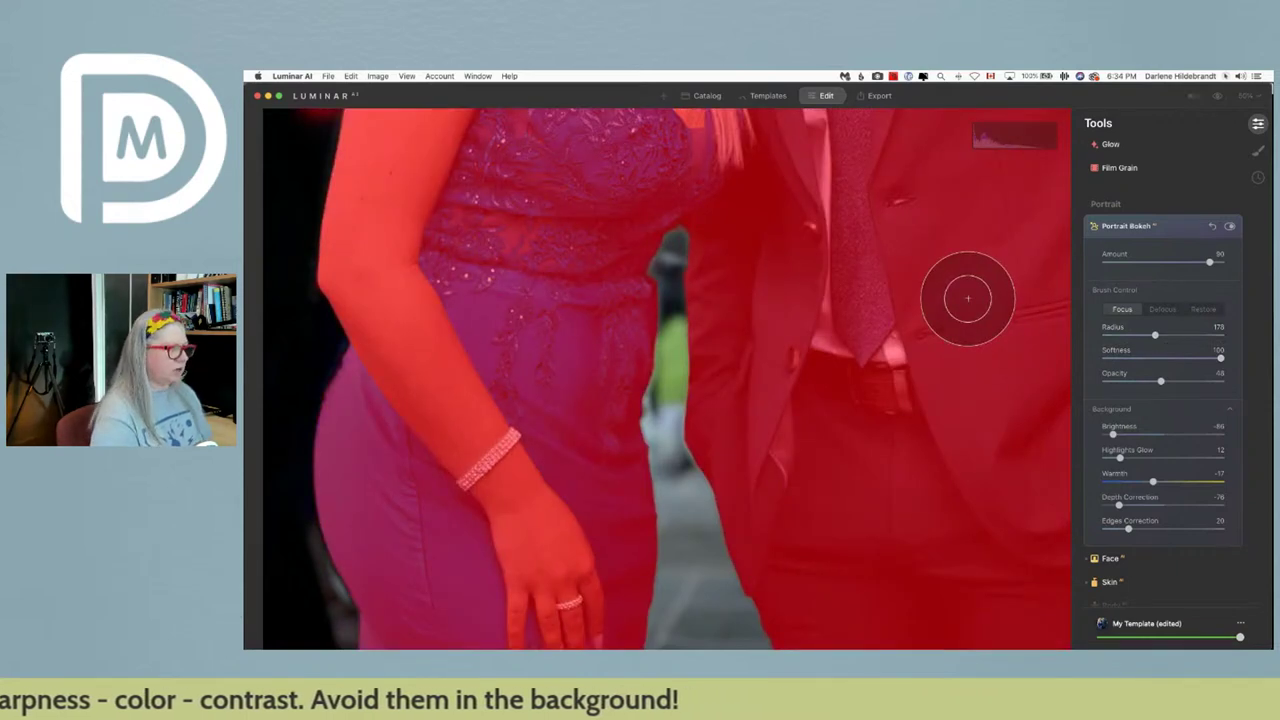
key(bracketleft)
key(bracketleft)
key(bracketleft)
key(bracketleft)
key(bracketleft)
key(bracketleft)
key(bracketleft)
key(bracketleft)
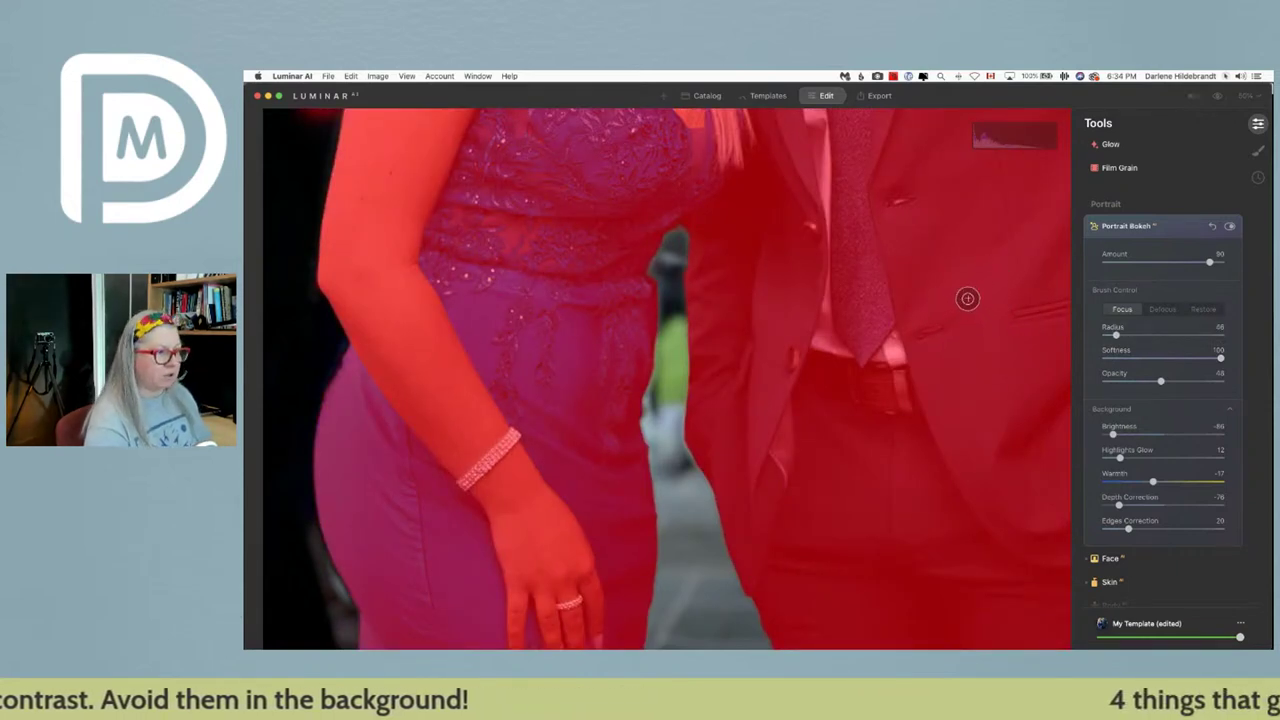
key(bracketright)
key(bracketright)
key(bracketright)
key(bracketright)
key(bracketright)
key(bracketright)
key(bracketright)
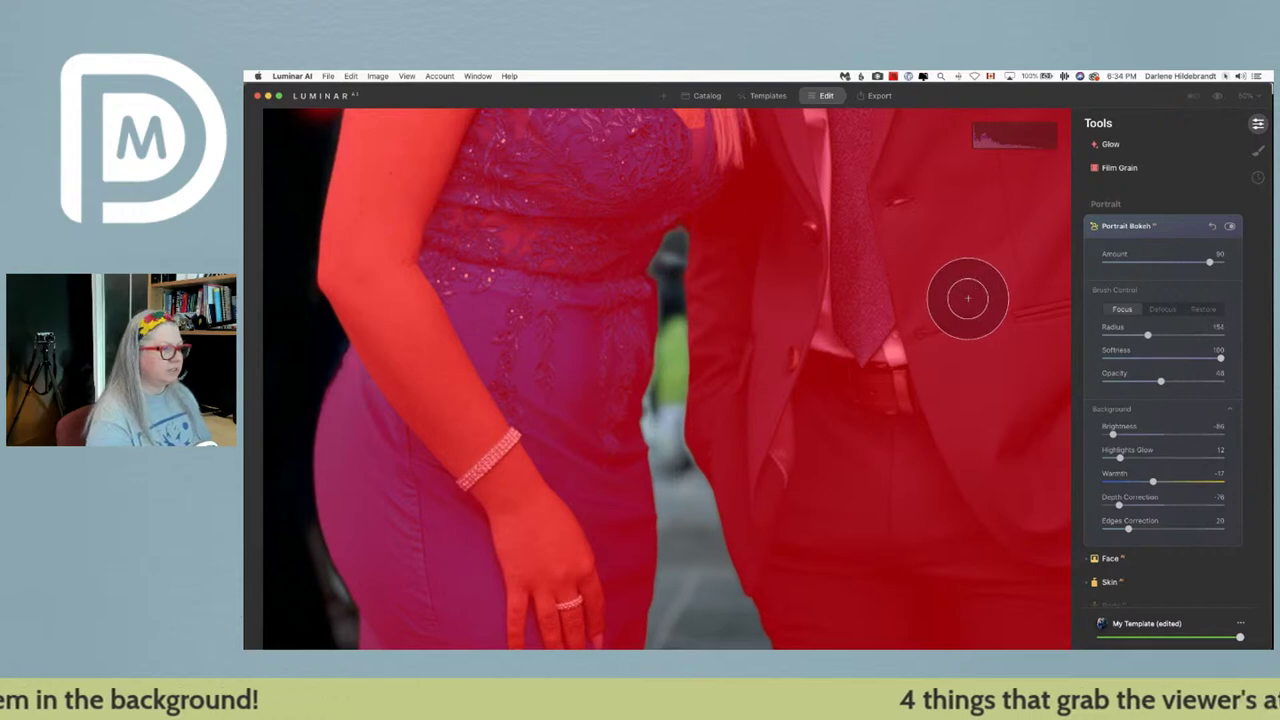
key(bracketright)
key(bracketright)
- Try the Focus brush Softness at 80 and return it to 100
key(shift+bracketleft)
key(shift+bracketleft)
key(shift+bracketleft)
key(shift+bracketleft)
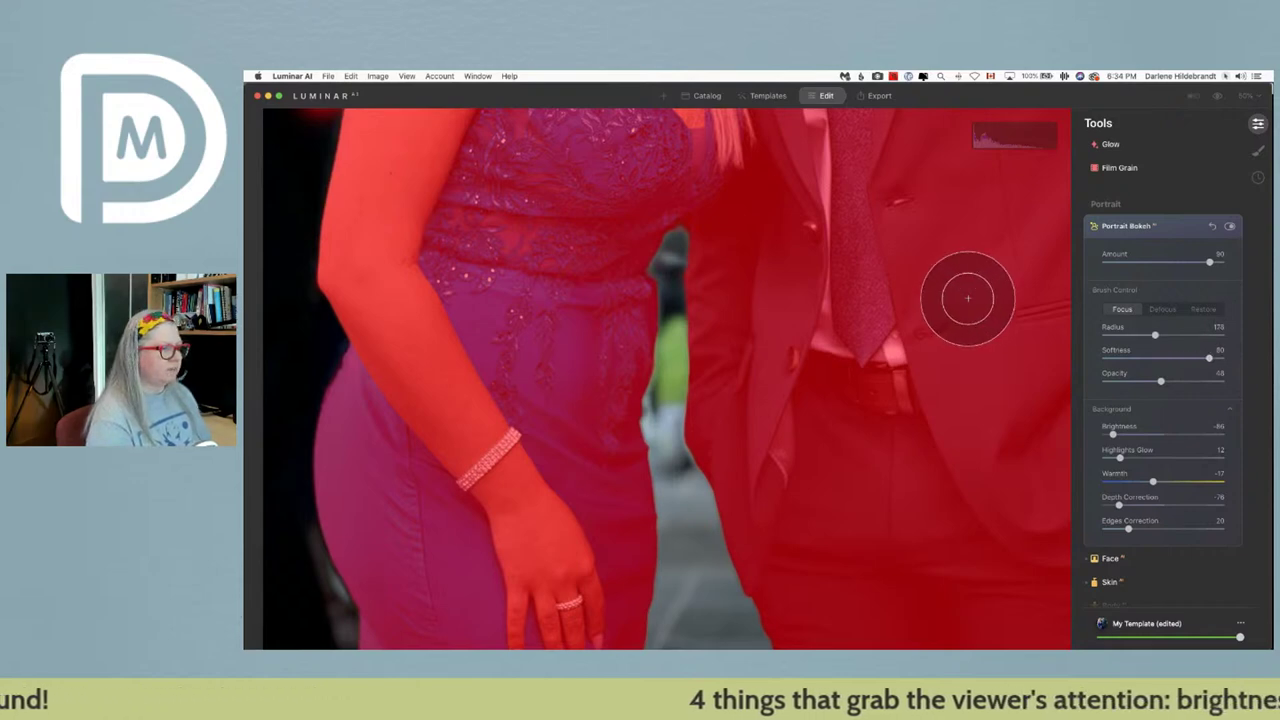
key(shift+bracketleft)
key(shift+bracketleft)
key(shift+bracketleft)
key(shift+bracketleft)
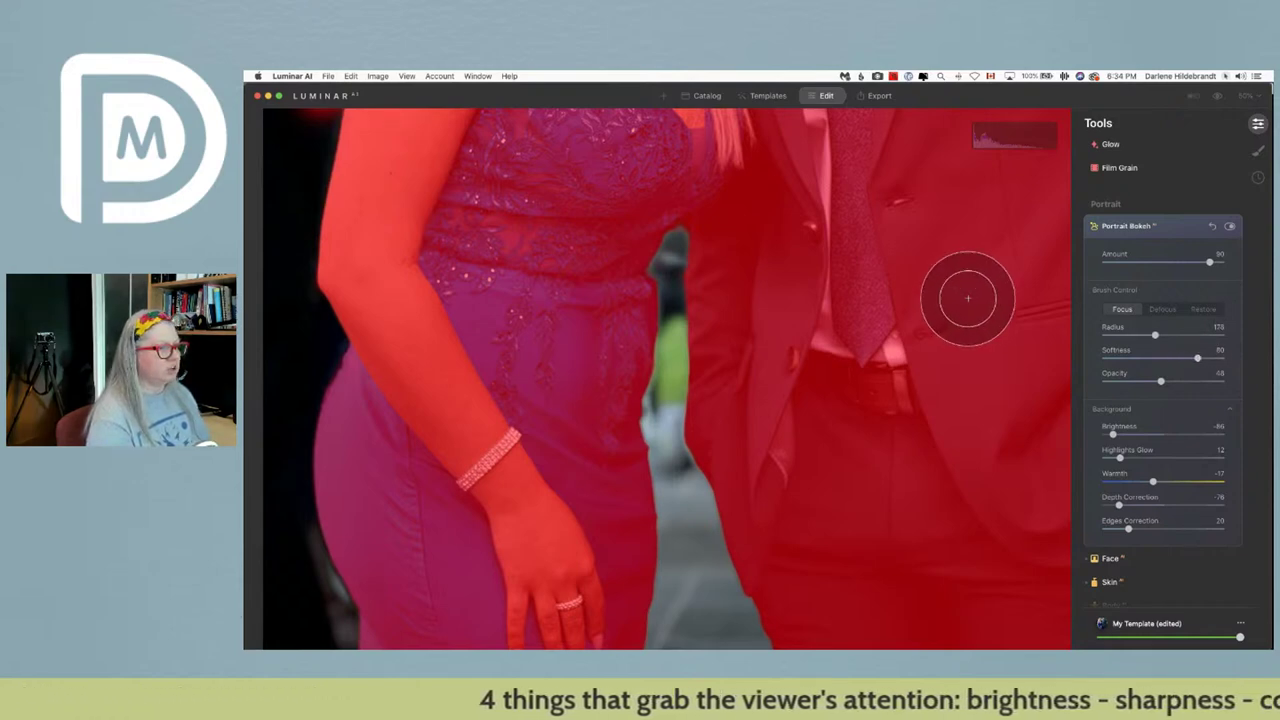
key(shift+bracketright)
key(shift+bracketright)
key(shift+bracketright)
key(shift+bracketright)
- Reduce the Focus brush Radius to 82
key(bracketleft)
key(bracketleft)
key(bracketleft)
key(bracketleft)
key(bracketleft)
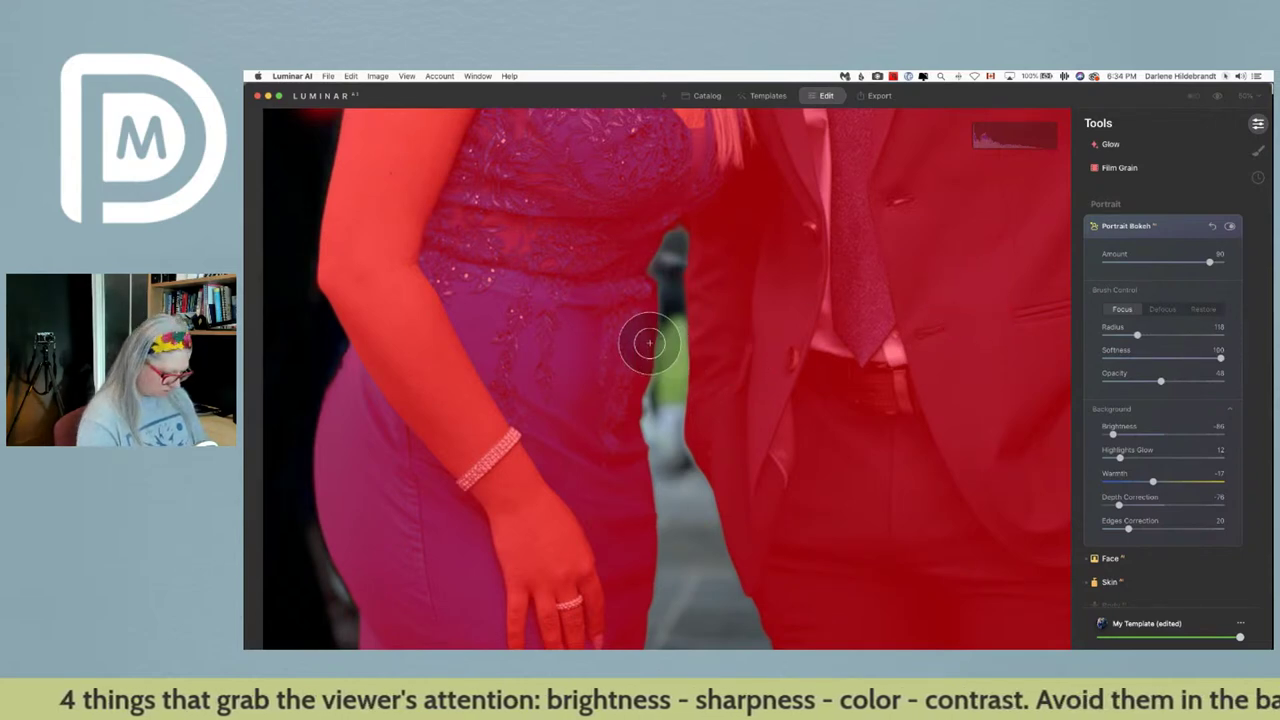
key(bracketleft)
key(bracketleft)
key(bracketleft)
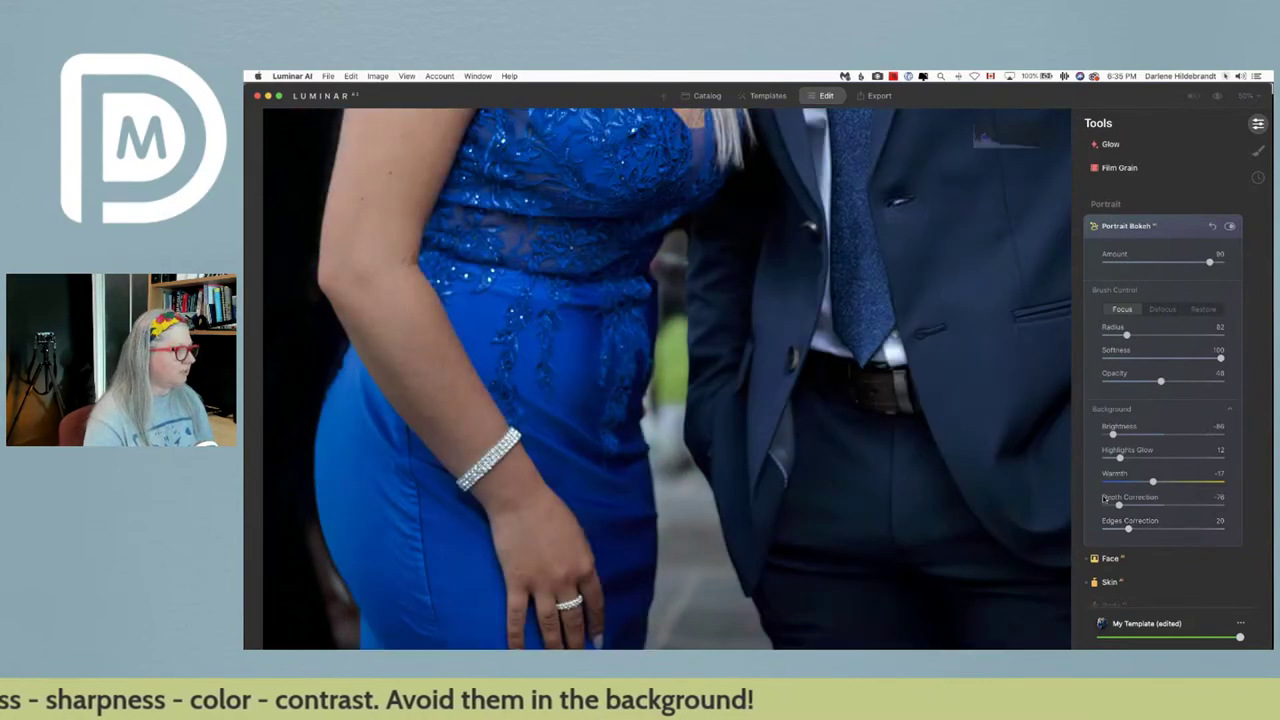
- Set the Portrait Bokeh Edges Correction to 25 and collapse the open tool settings
drag(1128, 528, 1135, 529)
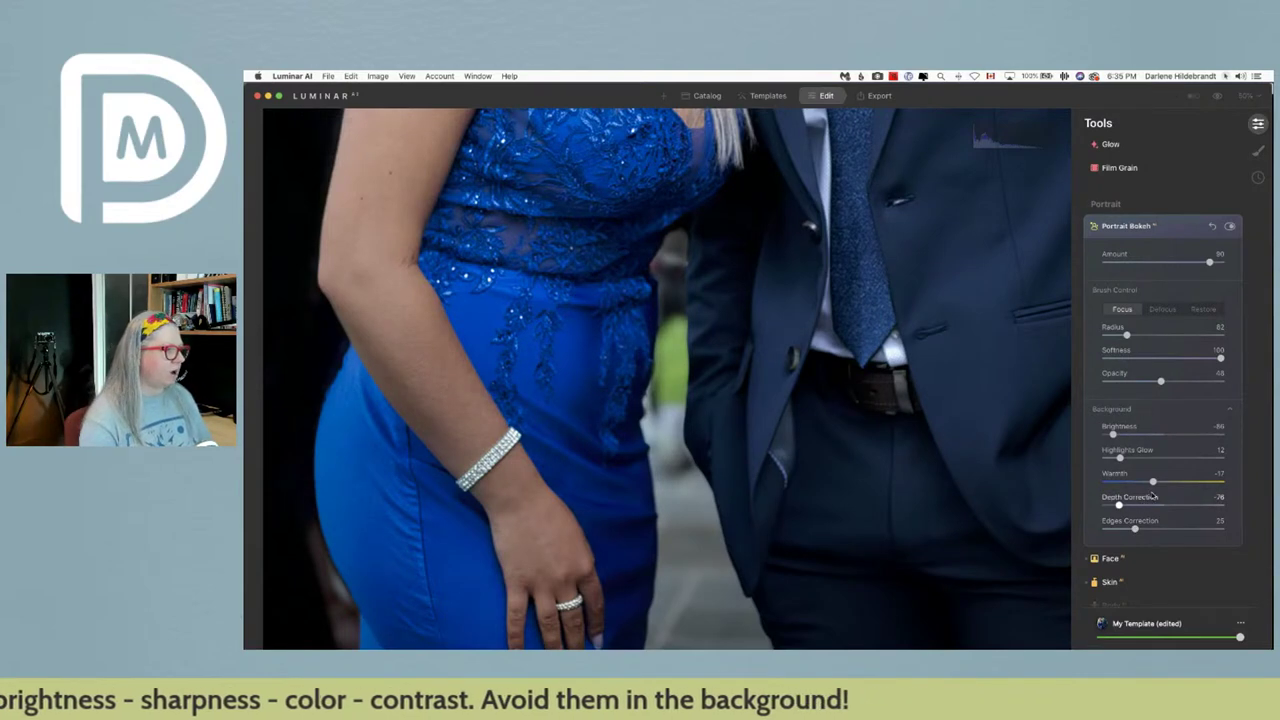
click(1183, 237)
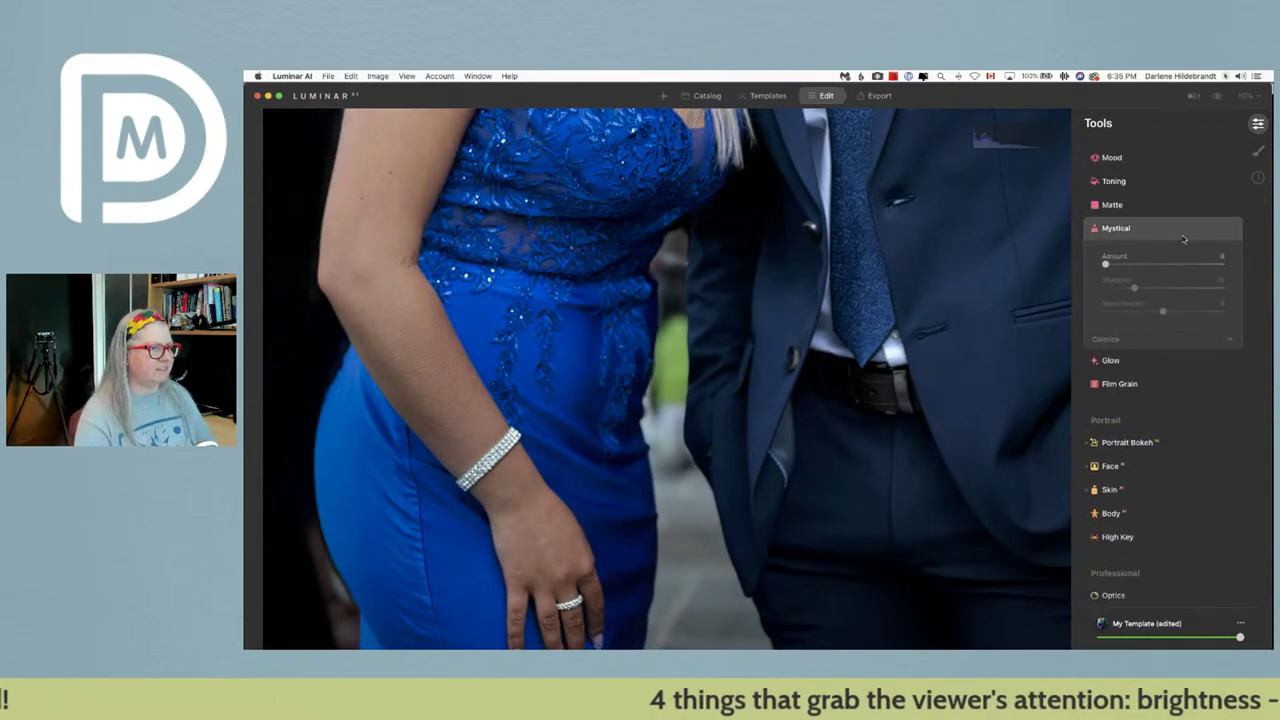
click(1182, 235)
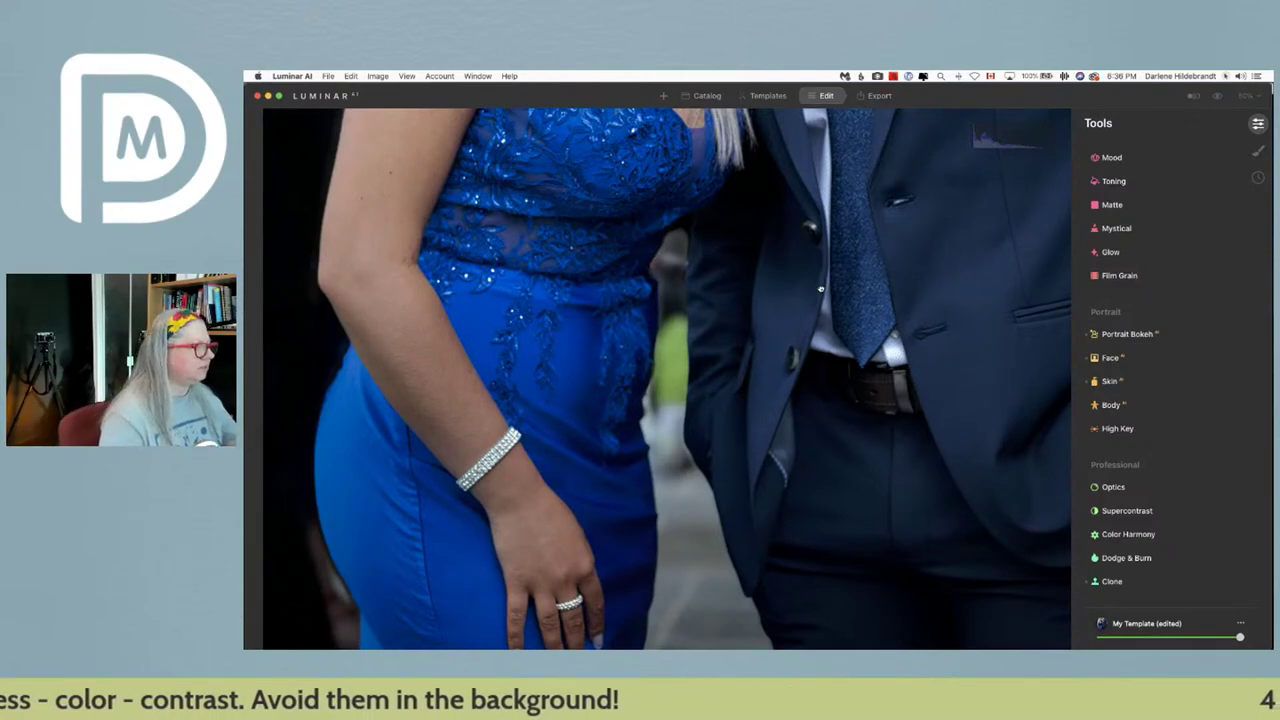
- Fit the whole photo in view and compare the edited portrait with the original
key(super+0)
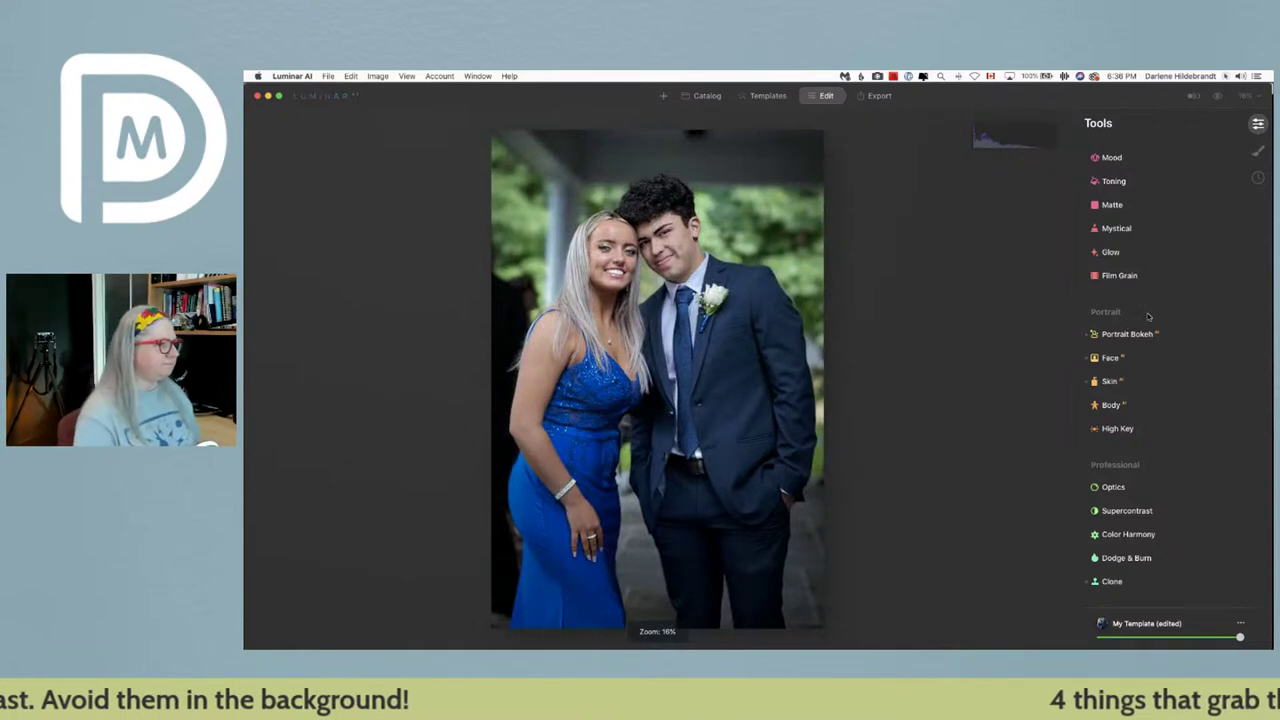
scroll(1149, 317, down, 1)
scroll(1149, 317, up, 1)
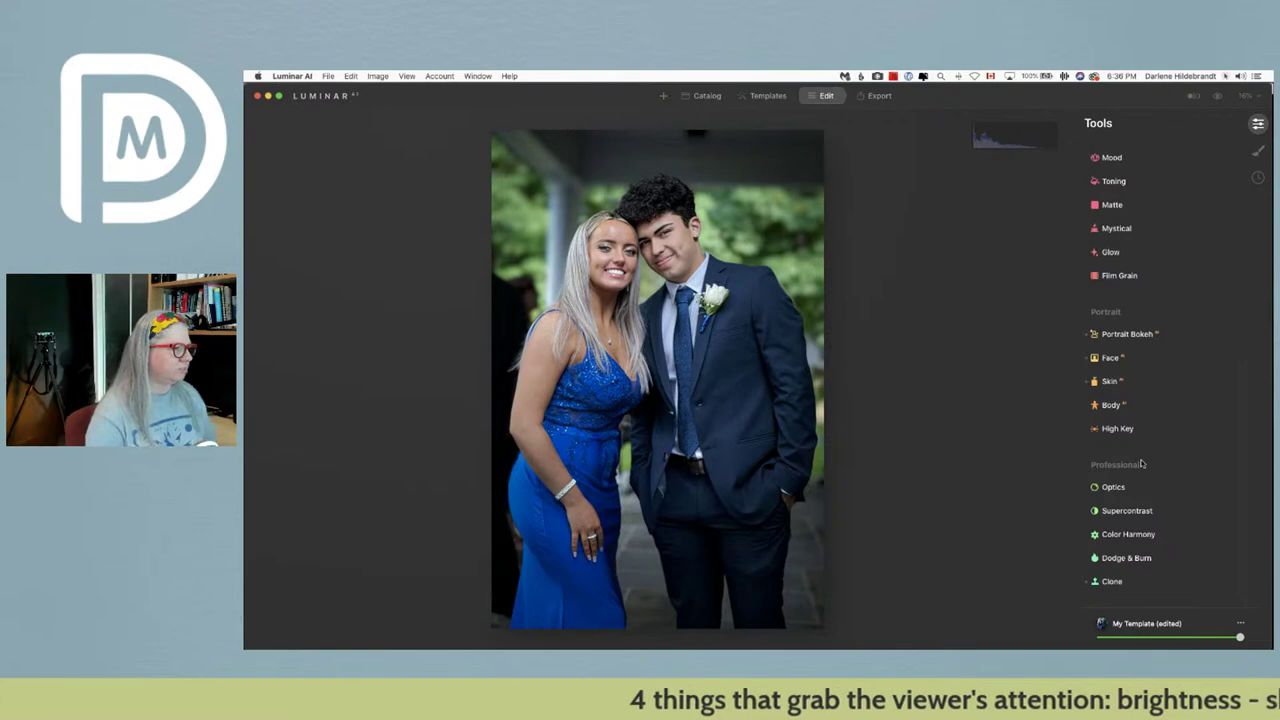
key(backslash)
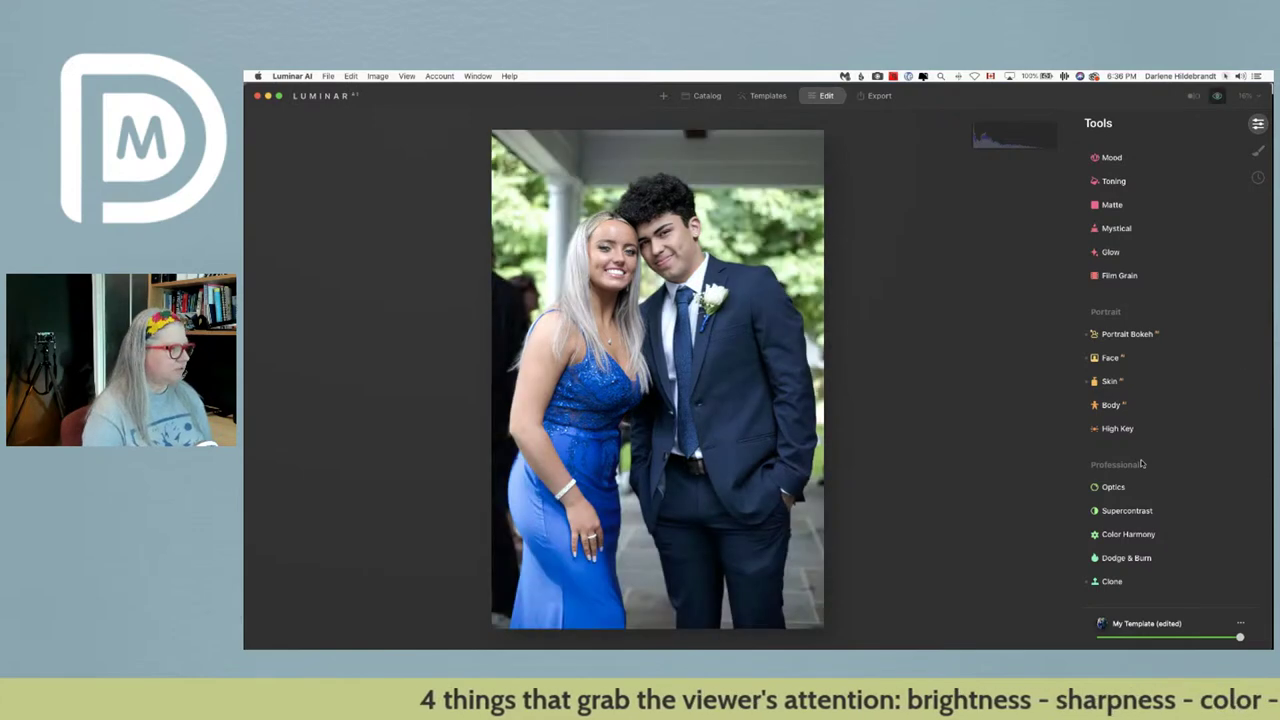
key(backslash)
key(backslash)
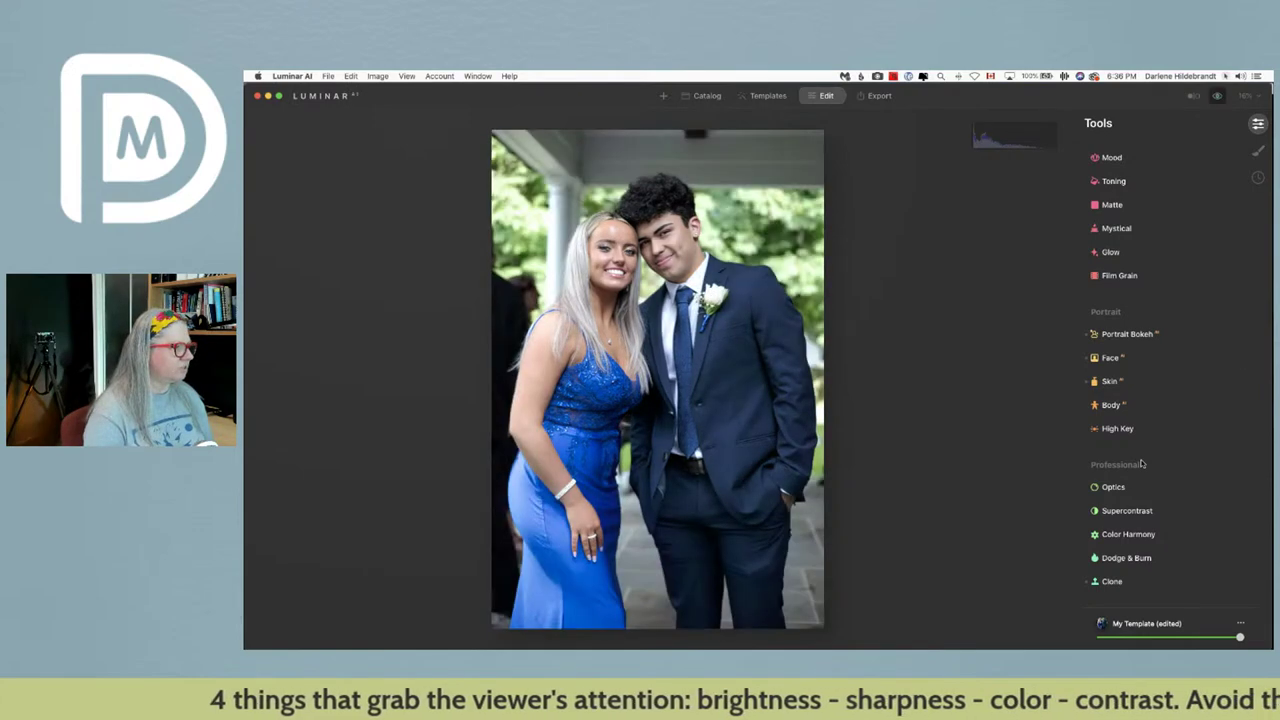
- Set Supercontrast Highlights Contrast to 19 and Highlights Balance to 72, after trying the balance at 100 and -100
key(backslash)
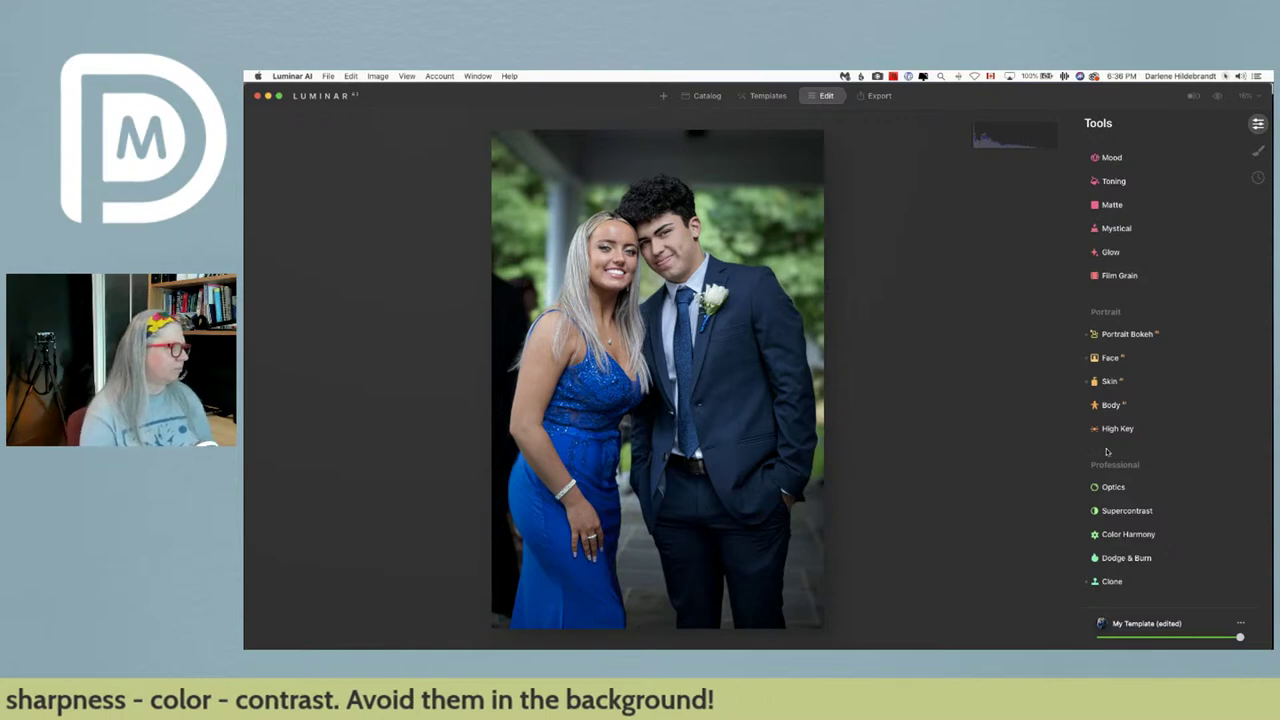
click(1117, 511)
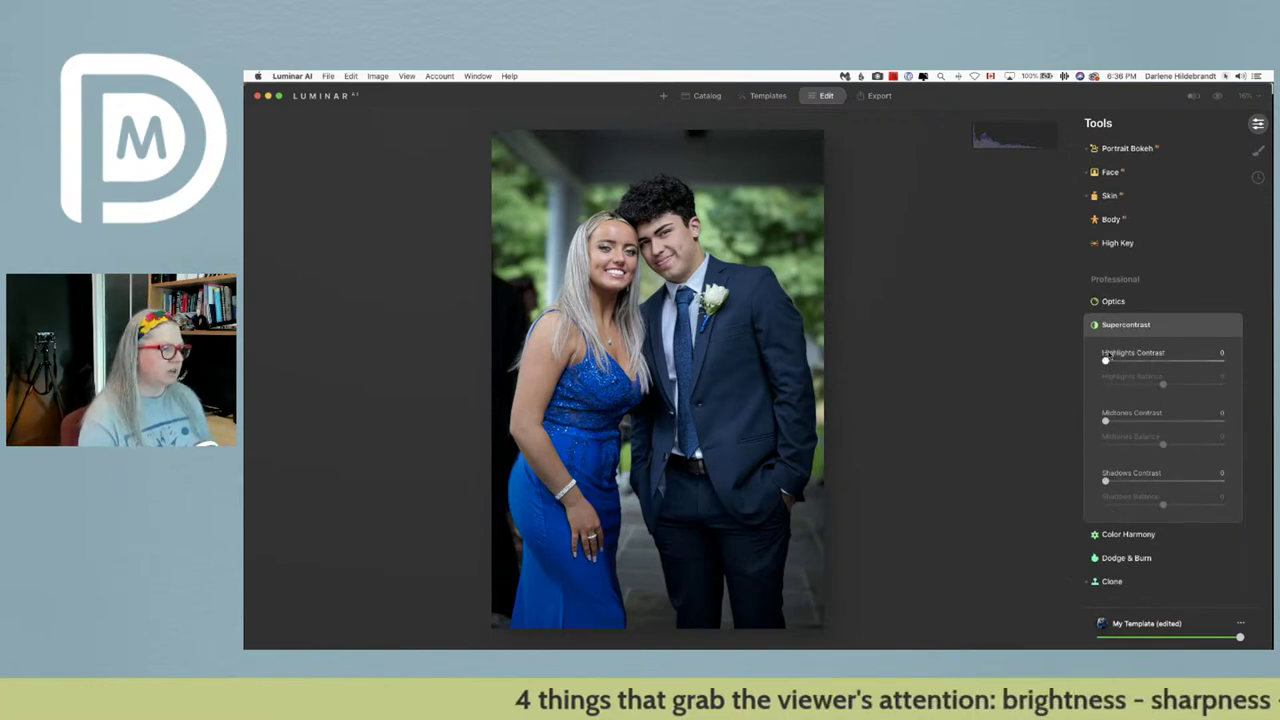
drag(1105, 358, 1165, 360)
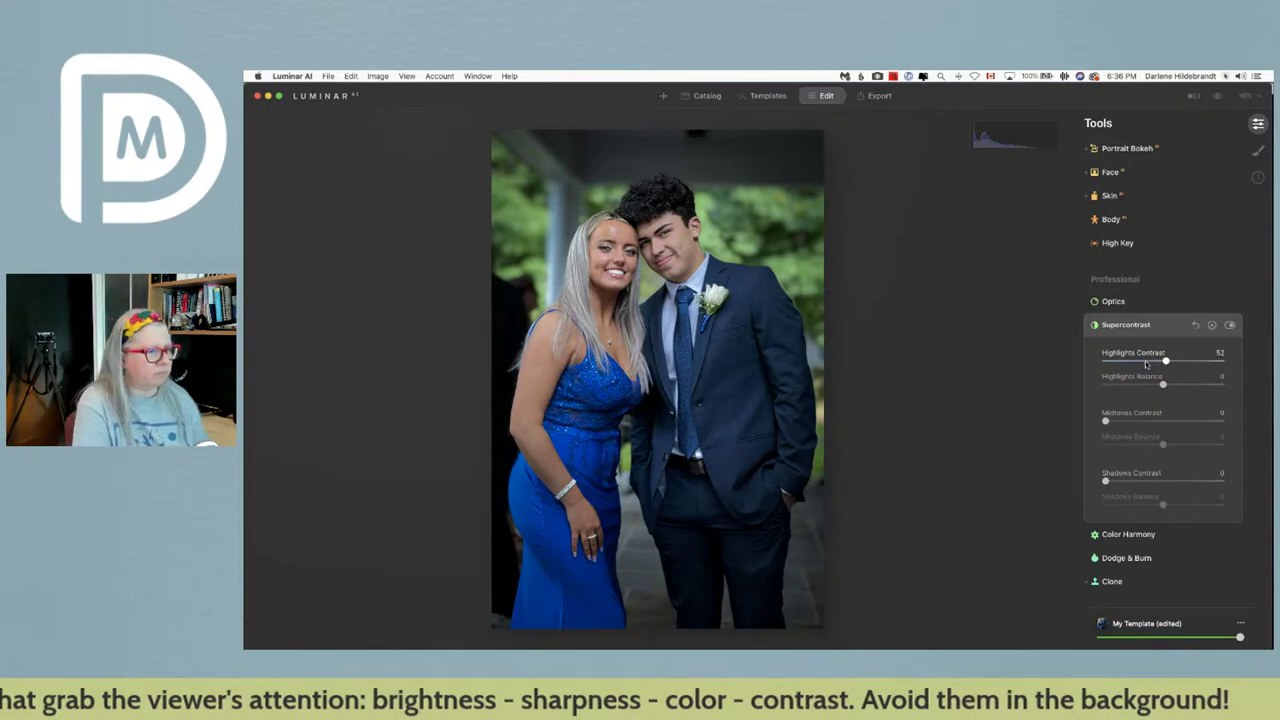
scroll(1138, 499, up, 1)
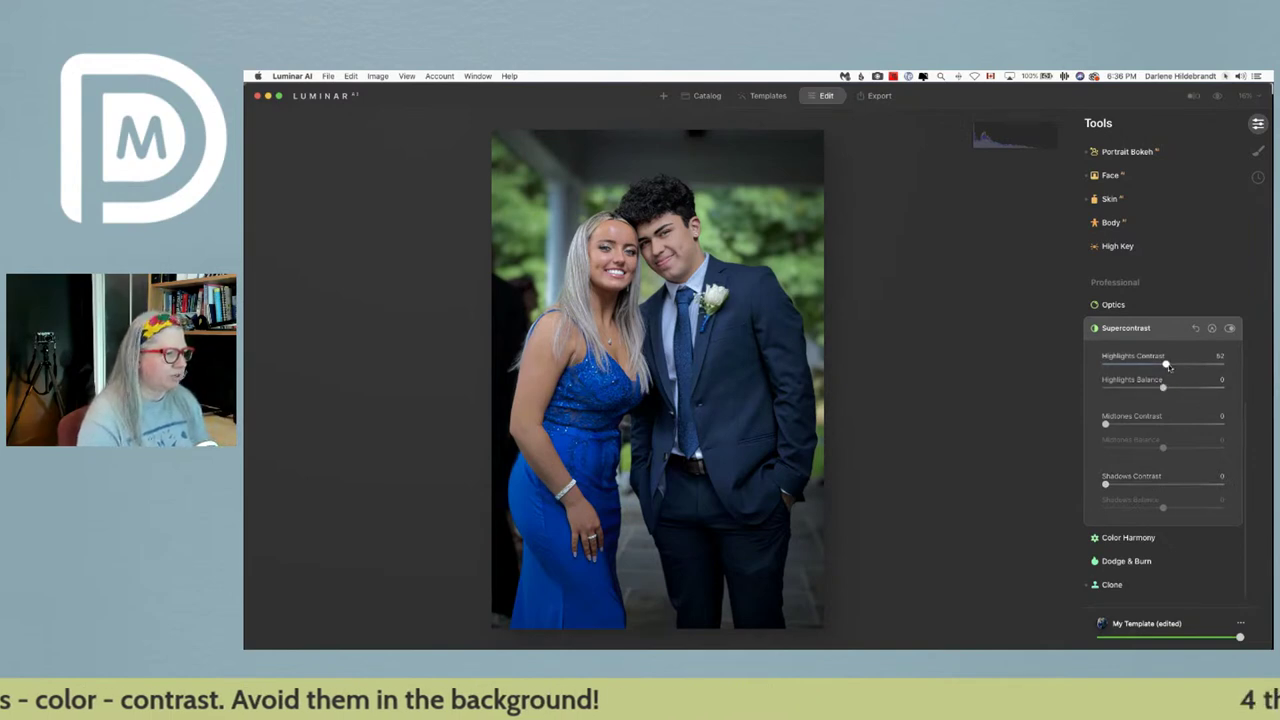
drag(1168, 366, 1236, 388)
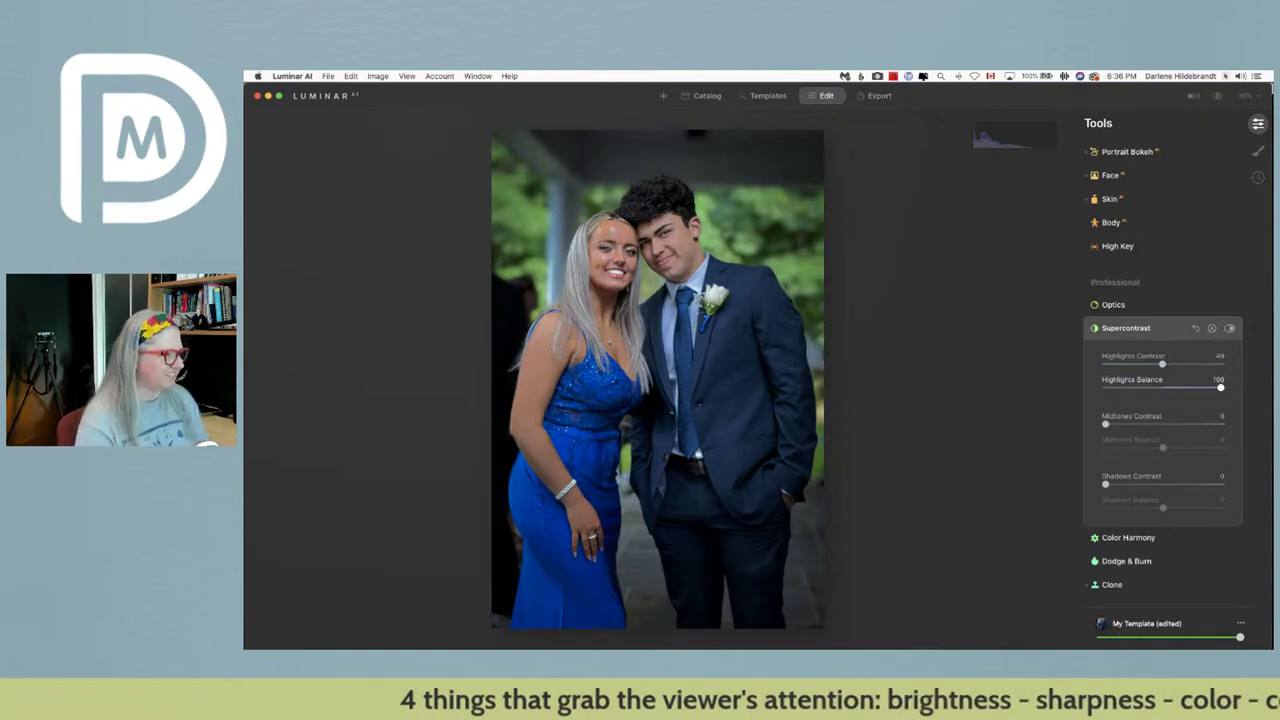
drag(1220, 388, 953, 396)
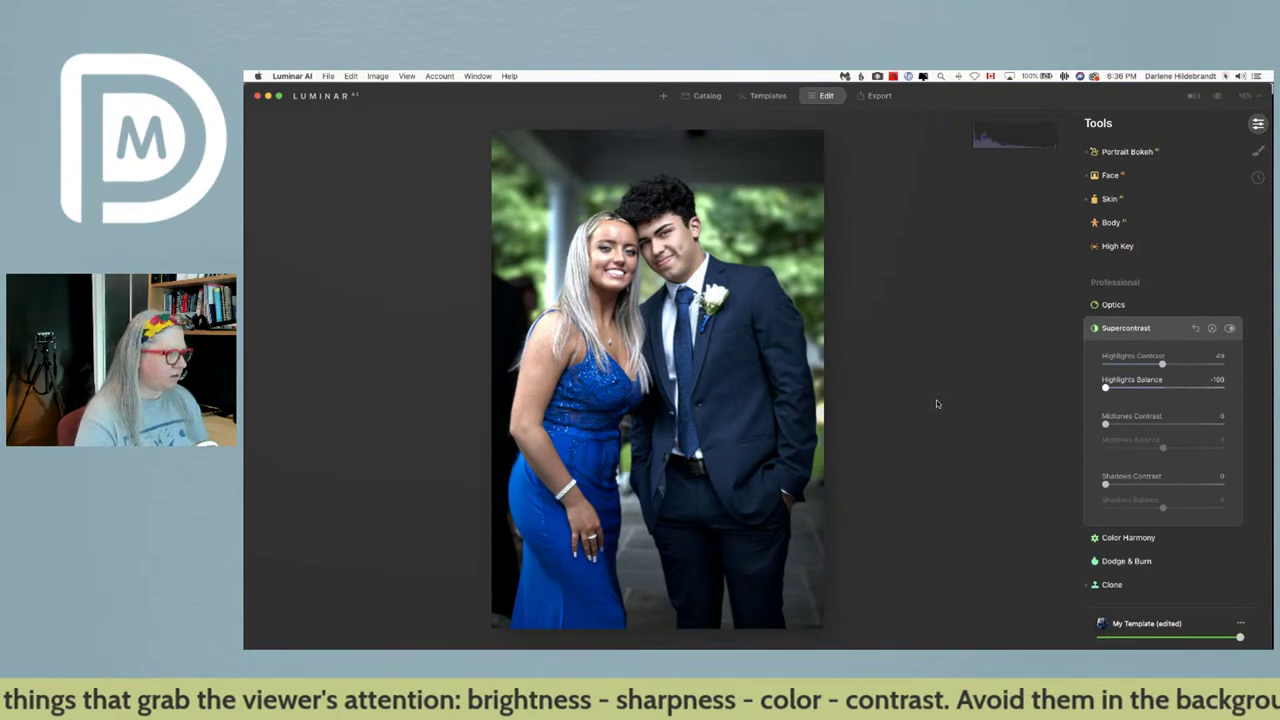
drag(1105, 388, 1204, 388)
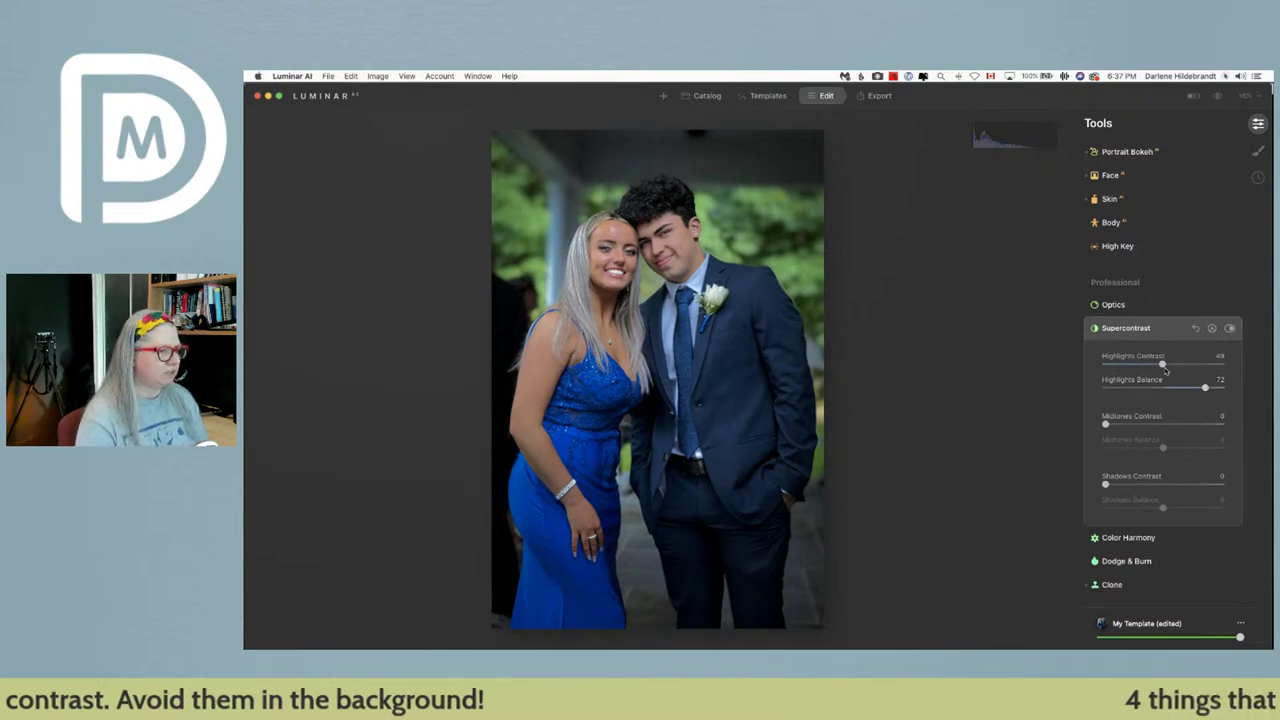
drag(1163, 364, 1128, 364)
- Paint a Supercontrast mask over the background beside and above the man with the brush Opacity at 45
click(1211, 329)
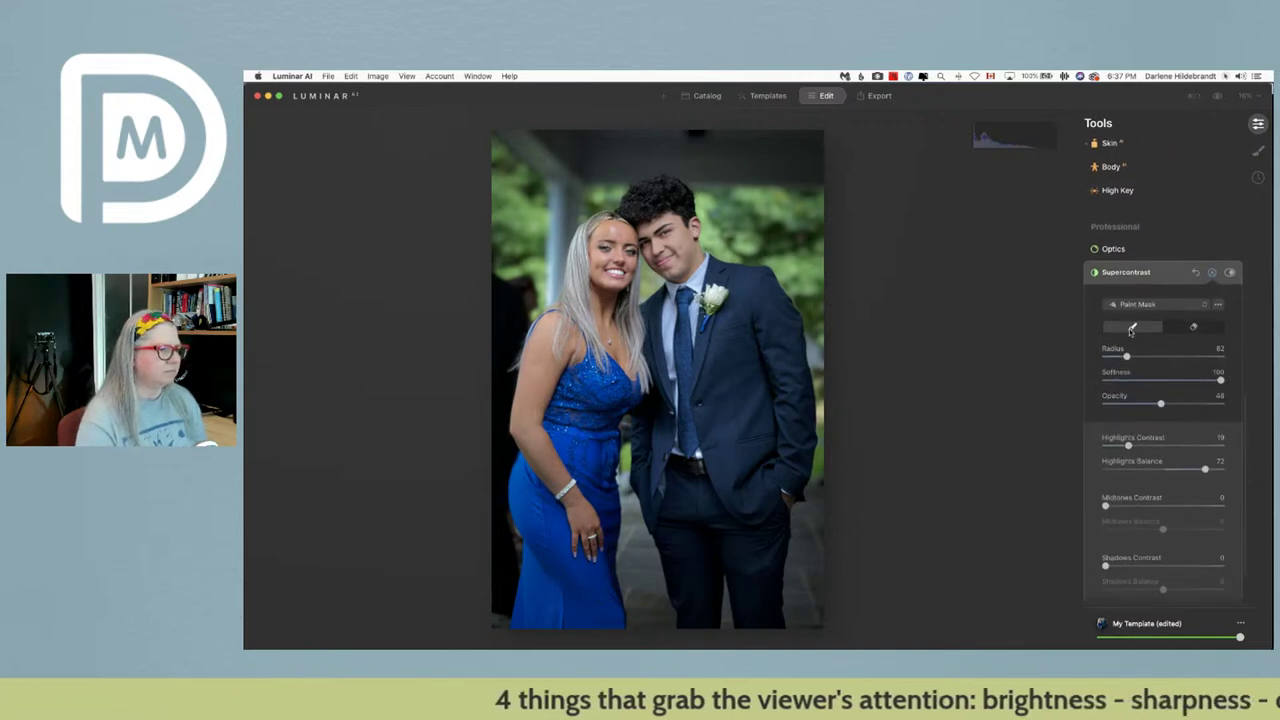
drag(1163, 403, 1234, 398)
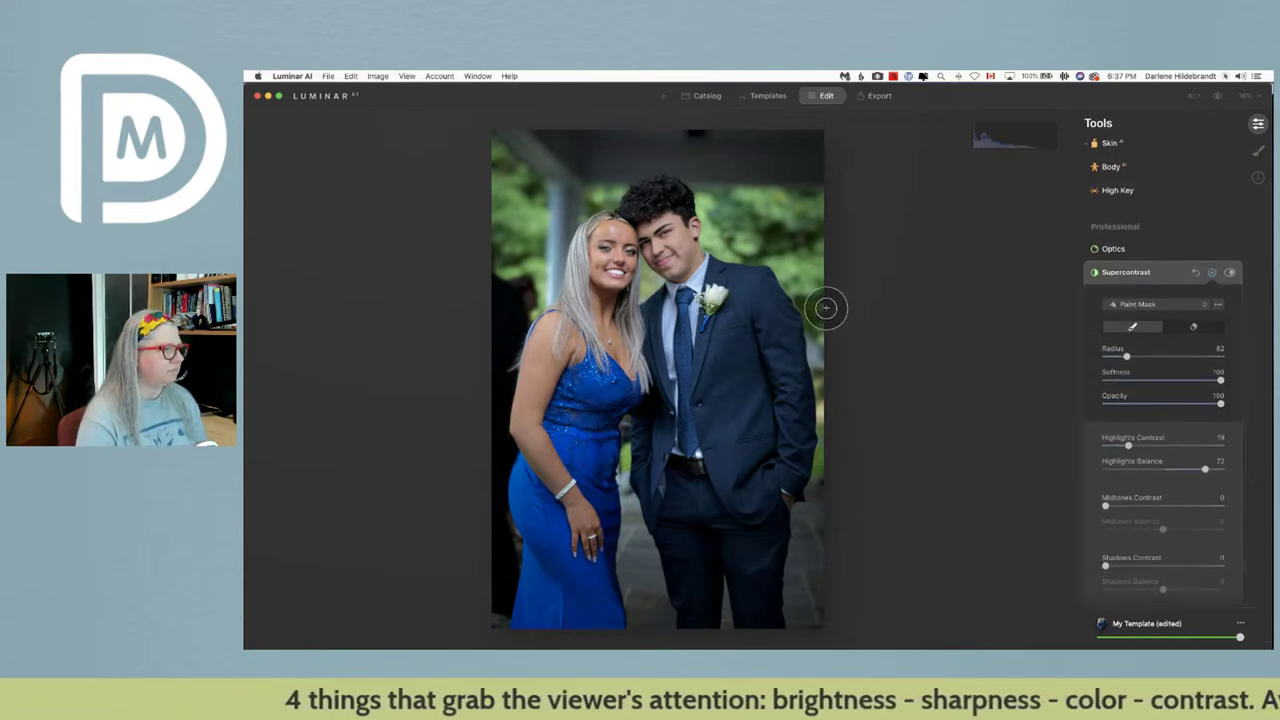
click(1157, 403)
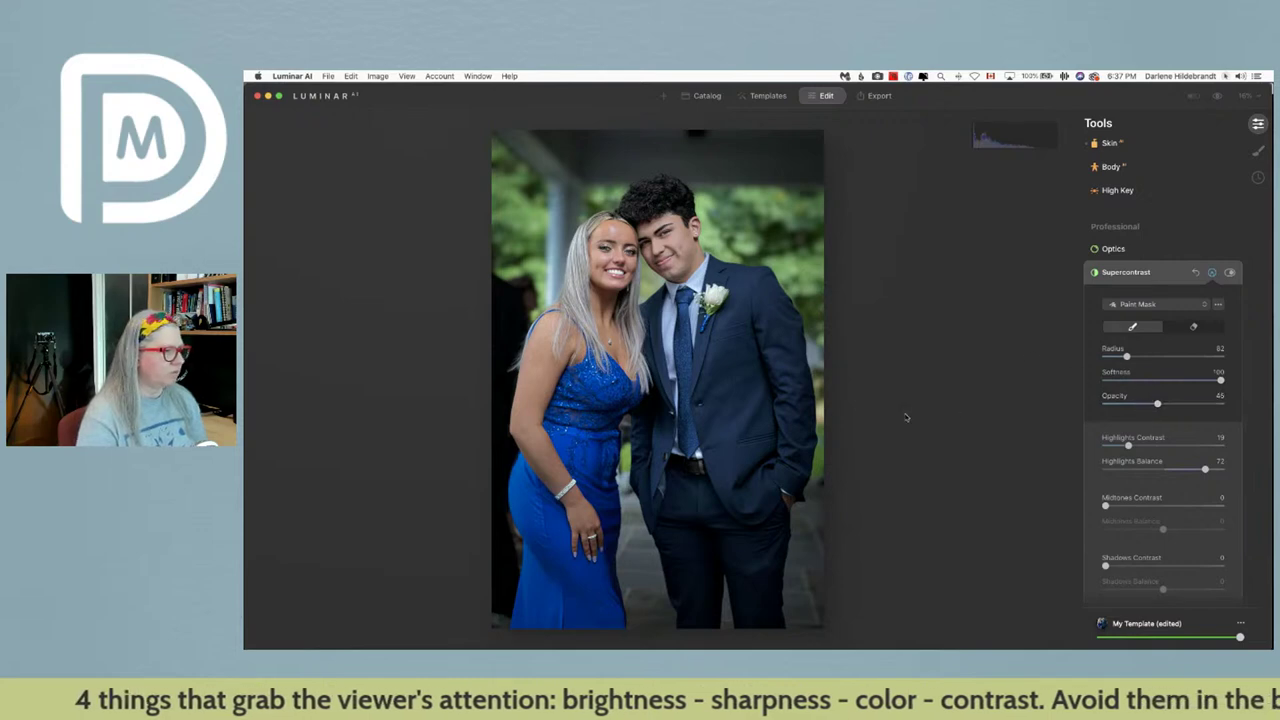
mouse_move(826, 376)
mouse_down()
mouse_move(813, 232)
mouse_move(816, 325)
mouse_move(779, 246)
mouse_move(721, 236)
mouse_move(772, 252)
mouse_move(799, 279)
mouse_move(729, 248)
mouse_move(711, 201)
mouse_move(844, 208)
mouse_move(750, 202)
mouse_up()
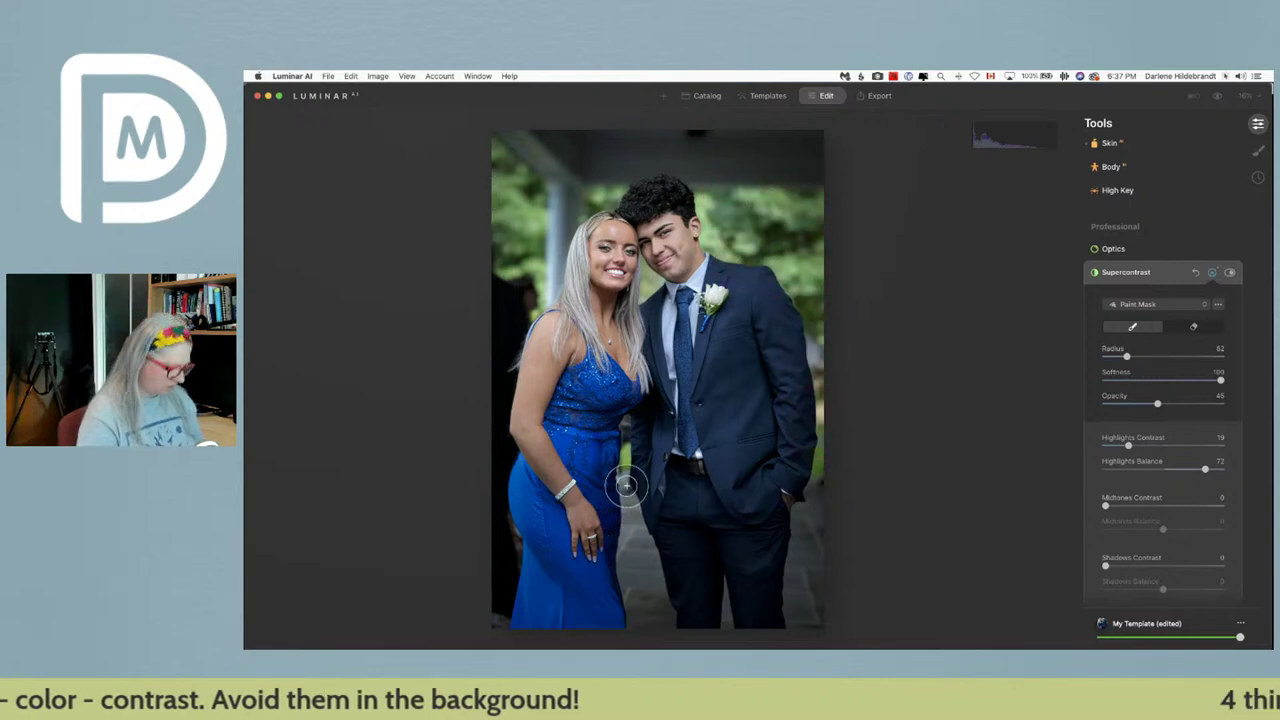
- Reduce the mask brush Radius to 70 and paint the background gap between the couple down to the floor
key(bracketleft)
key(bracketleft)
key(bracketleft)
key(bracketright)
key(bracketright)
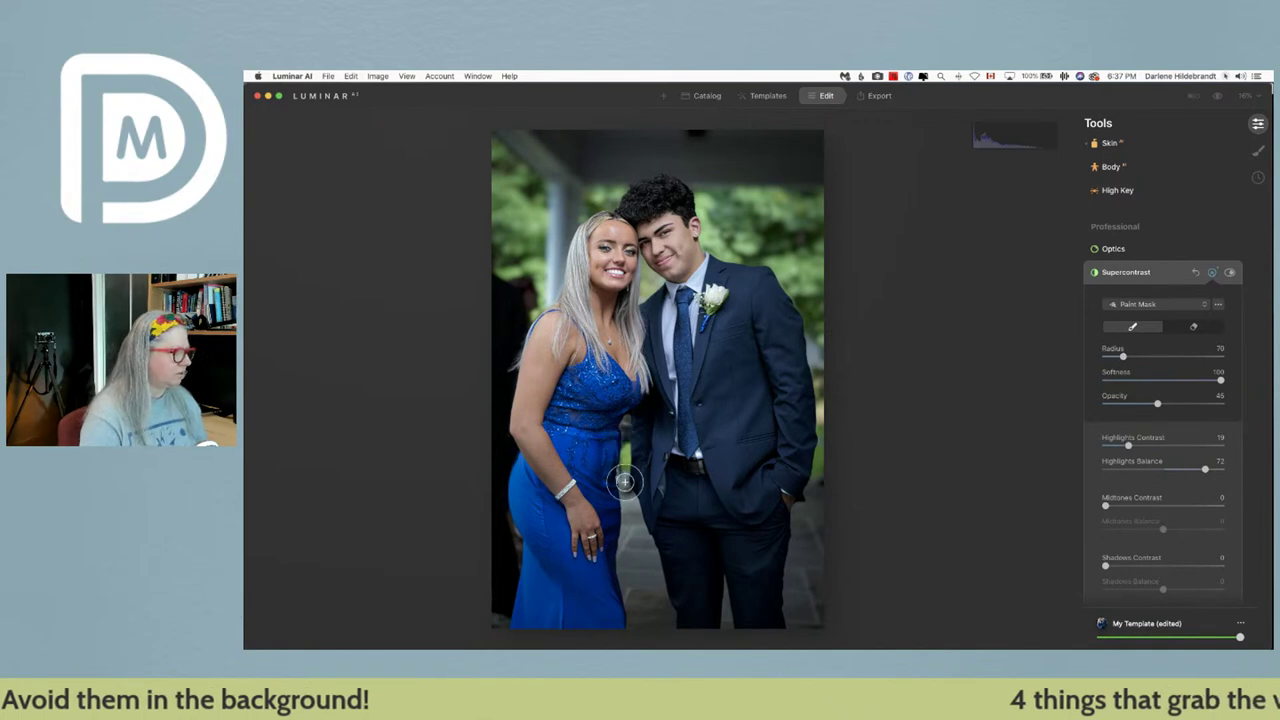
mouse_move(626, 480)
mouse_down()
mouse_move(631, 530)
mouse_move(625, 446)
mouse_move(642, 570)
mouse_up()
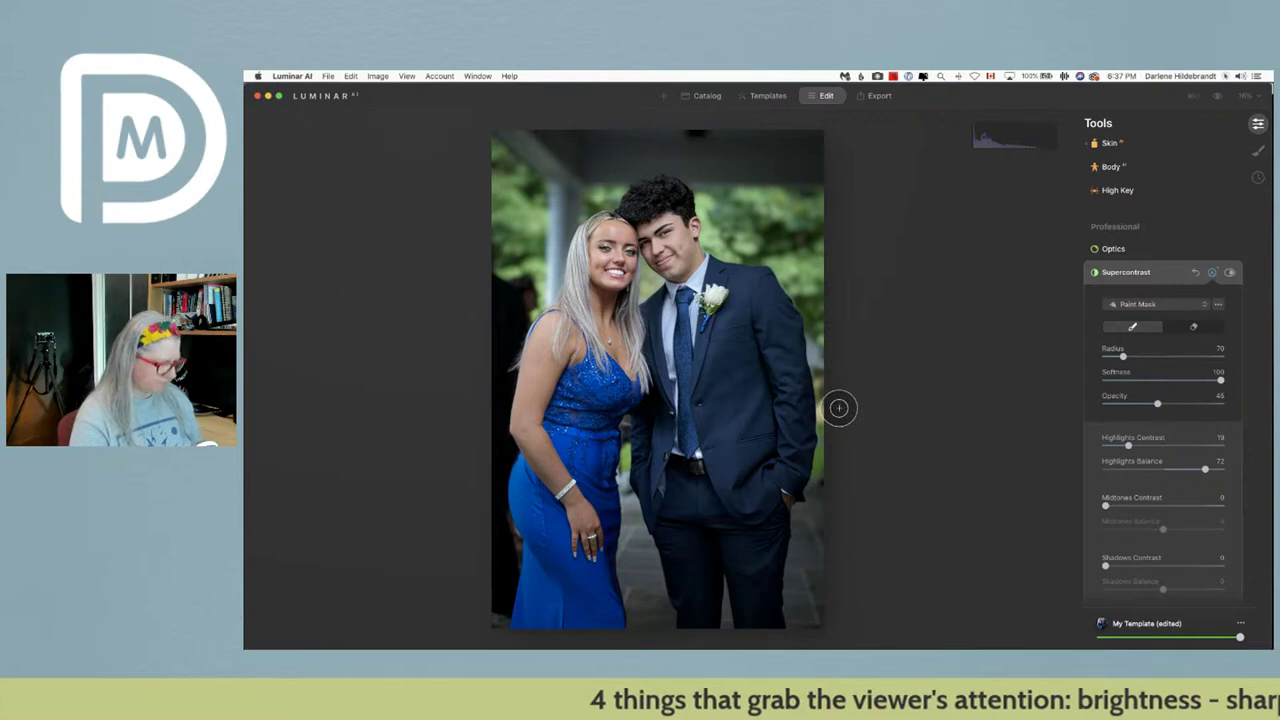
- Reduce the brush Radius to 58 and paint the mask up the narrow background strip beside the man's sleeve
key(bracketleft)
key(bracketleft)
mouse_move(822, 400)
mouse_down()
mouse_move(825, 443)
mouse_move(824, 290)
mouse_up()
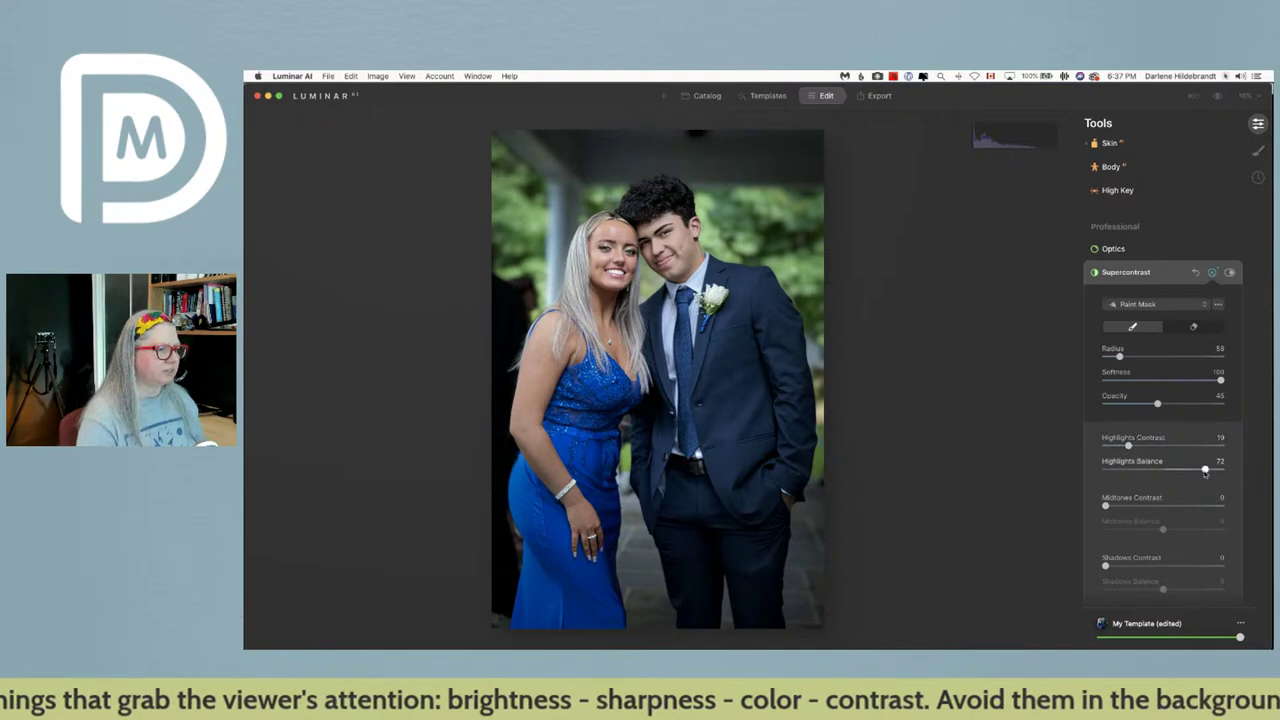
- Switch the Supercontrast effect off and back on to compare the masked background
click(1230, 273)
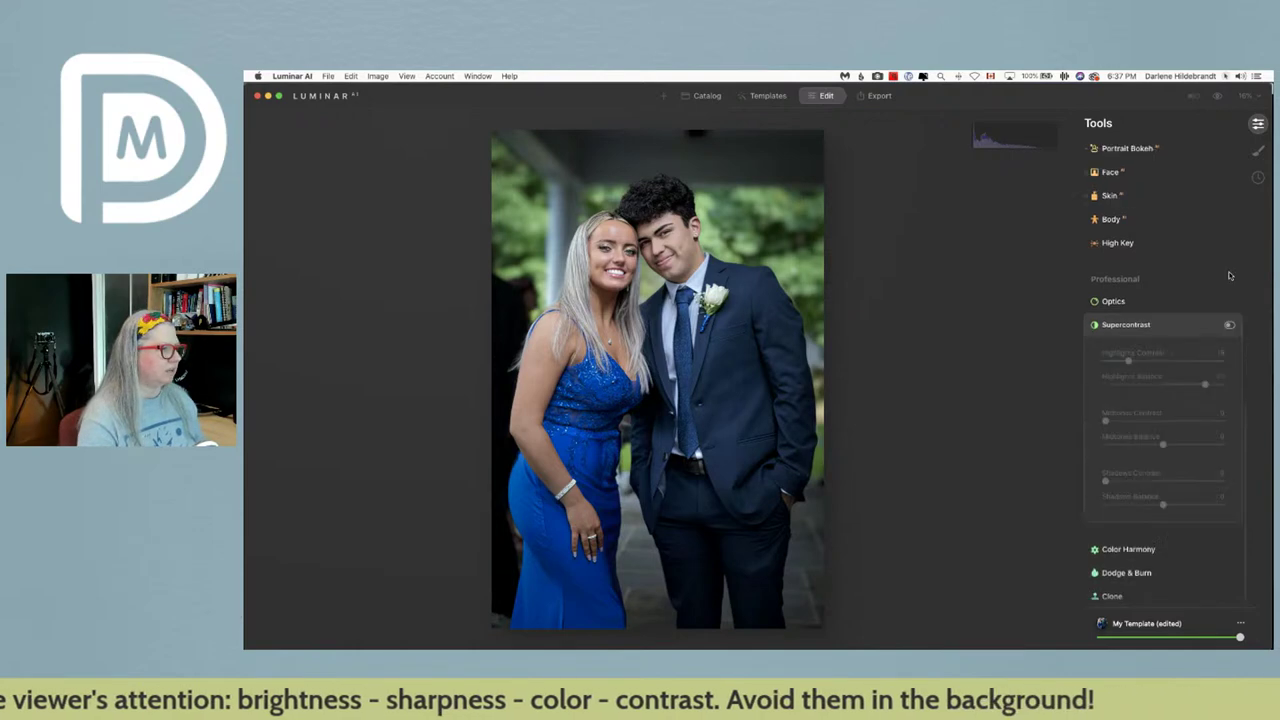
click(1192, 326)
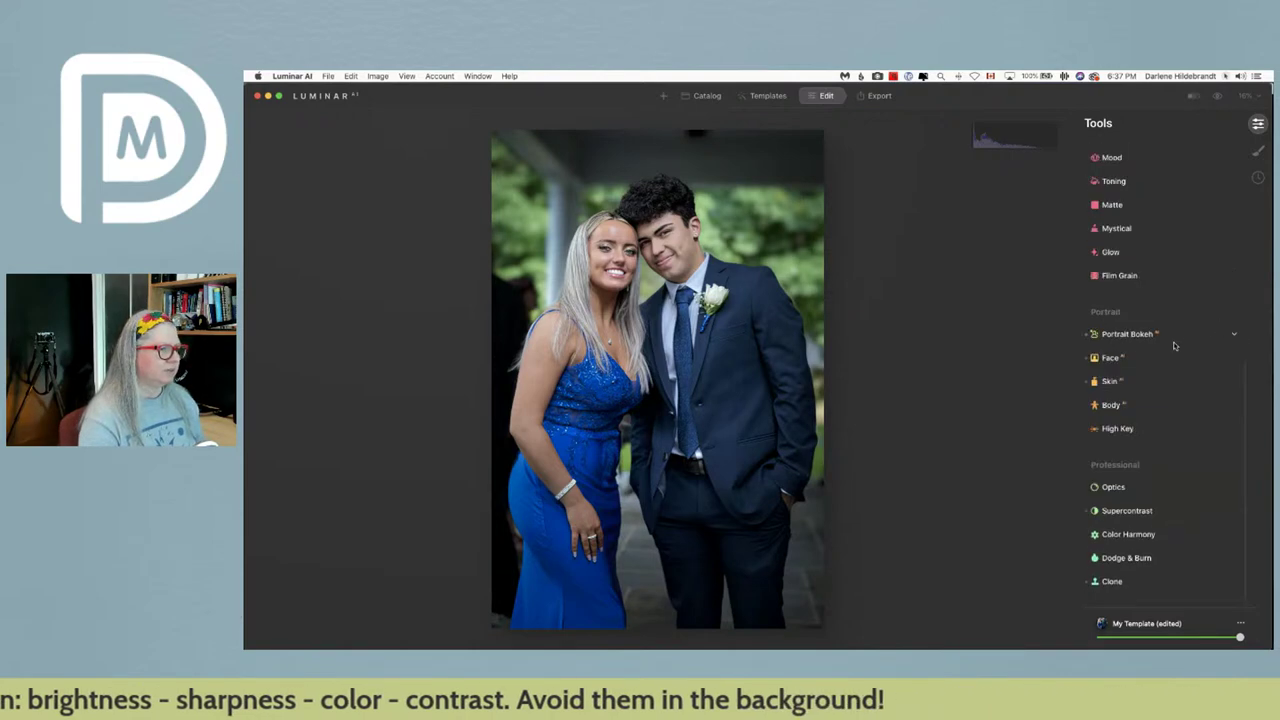
click(1127, 515)
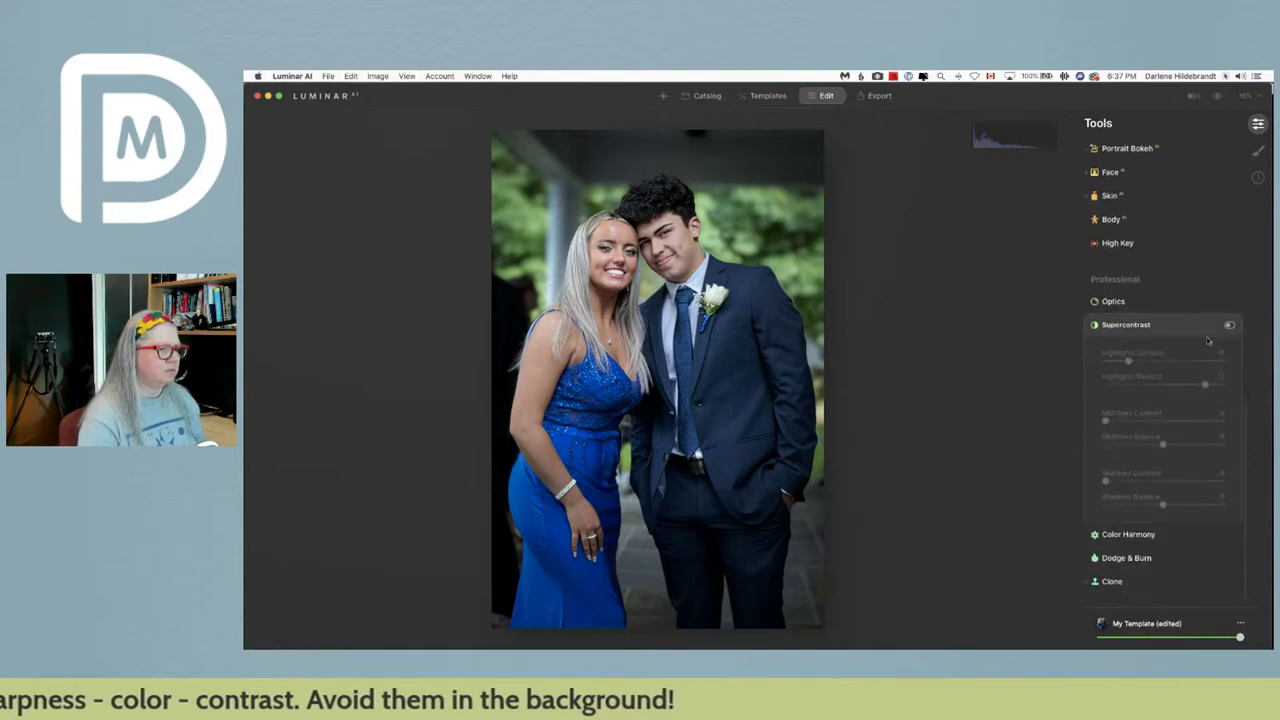
click(1230, 326)
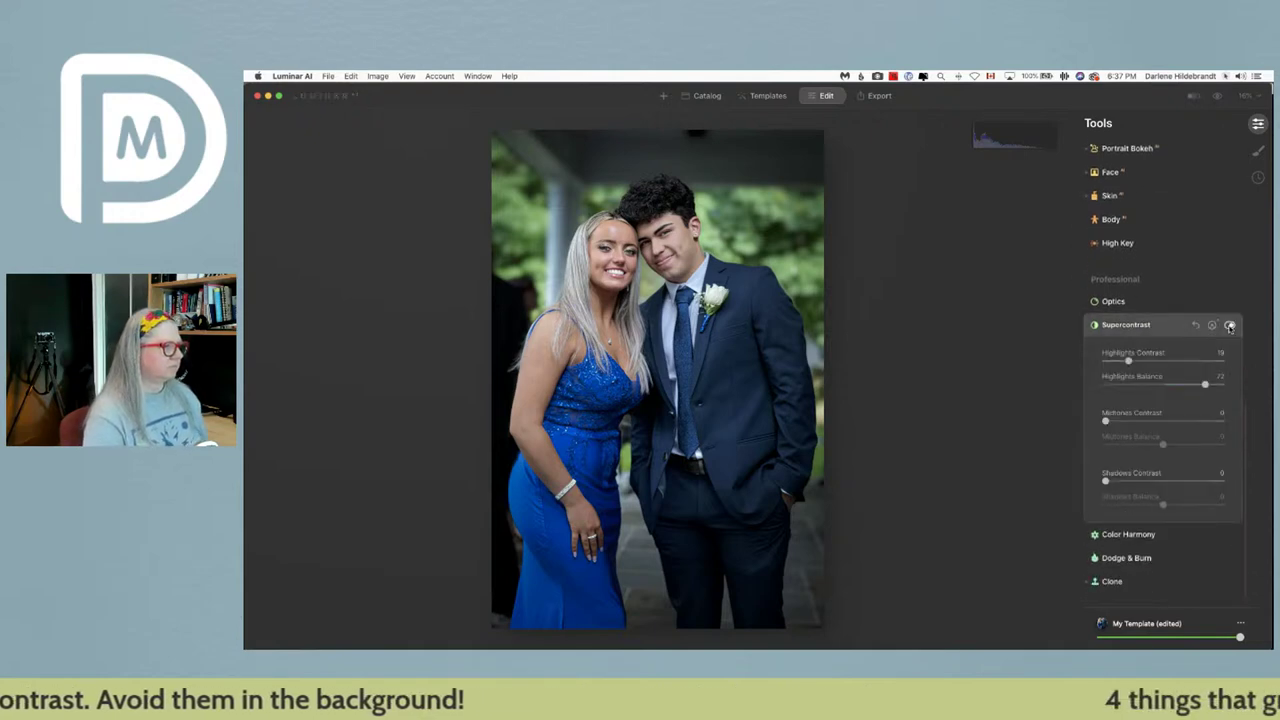
- Set Supercontrast Highlights Balance to 86 and Highlights Contrast to 78, comparing with the effect switched off along the way
drag(1204, 386, 1213, 385)
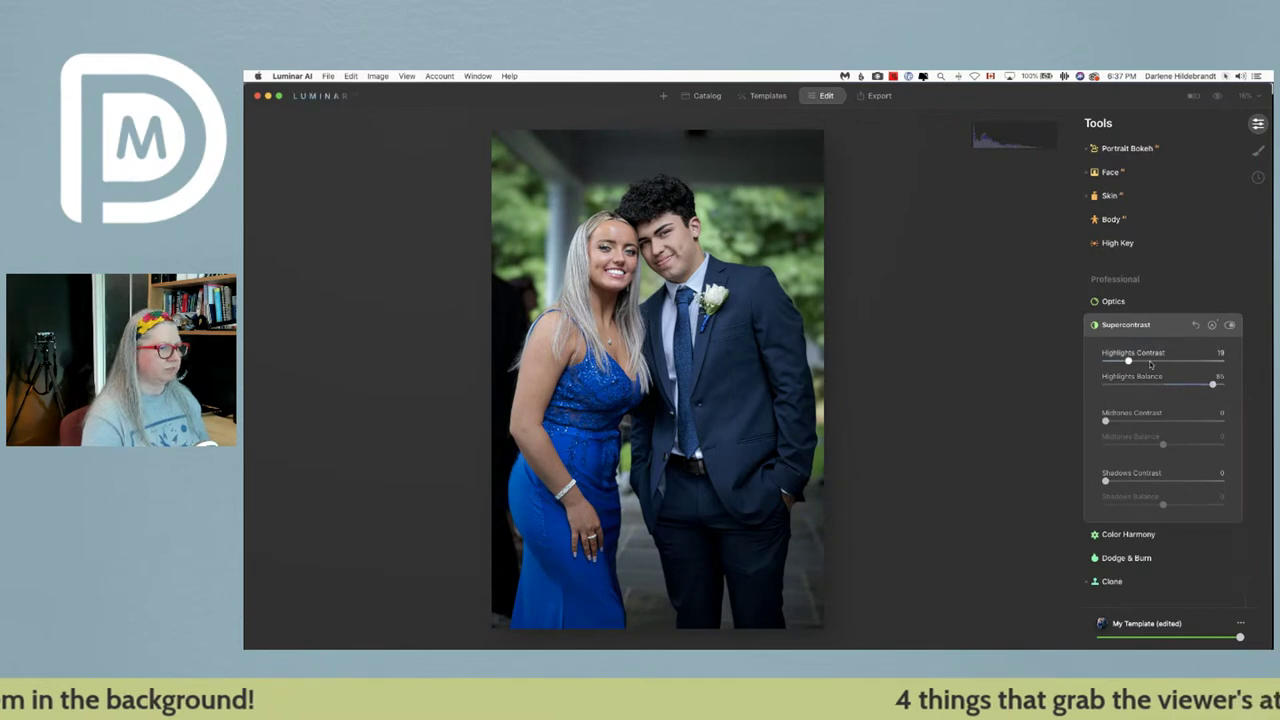
drag(1129, 362, 1166, 362)
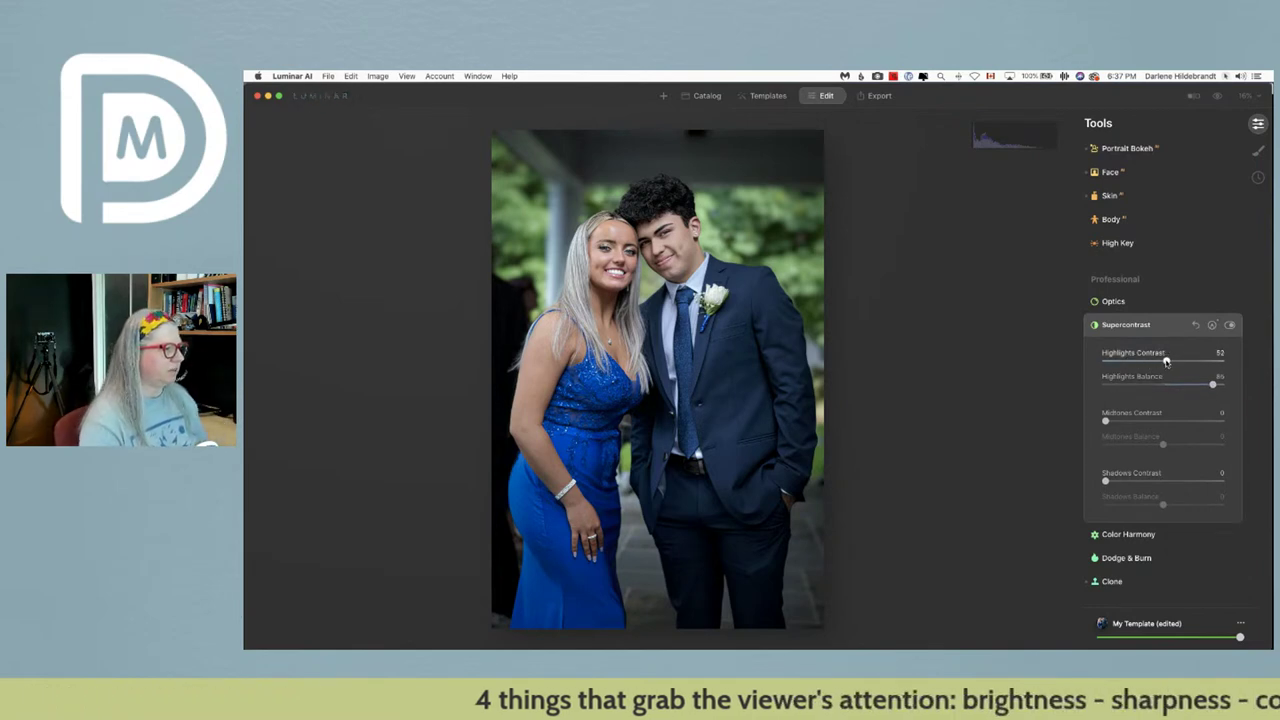
click(1230, 325)
click(1230, 325)
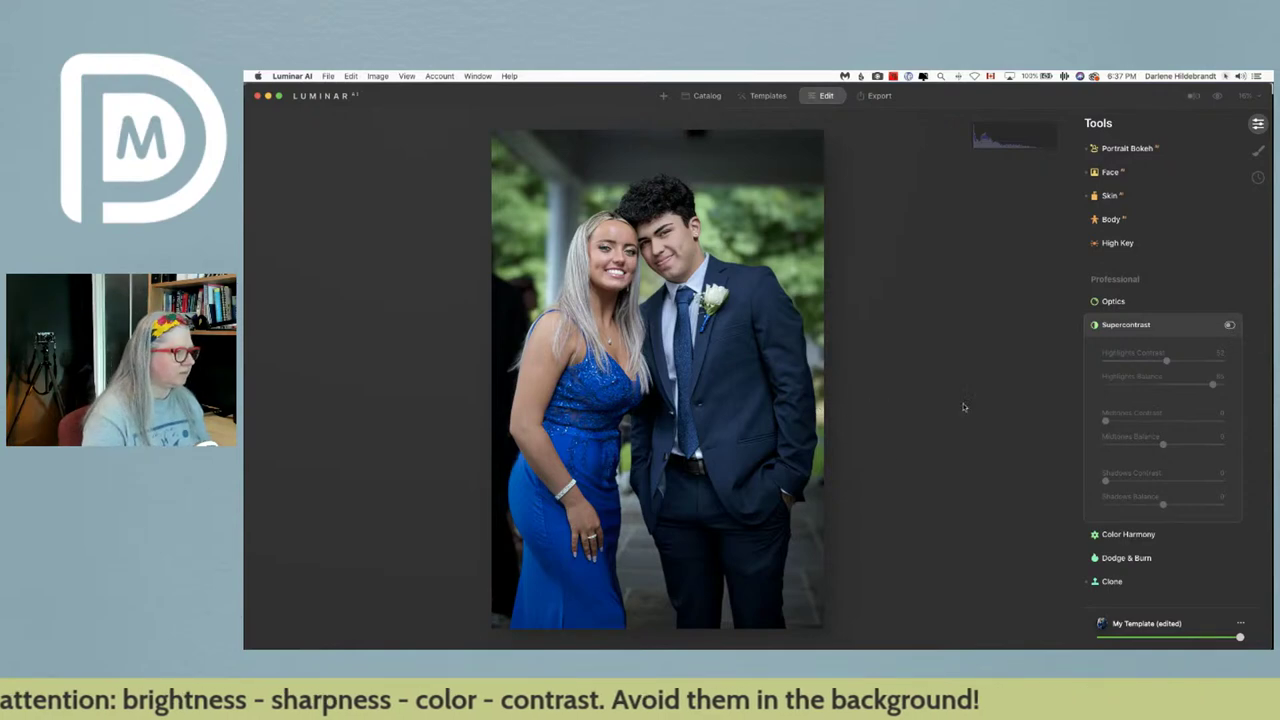
click(1229, 325)
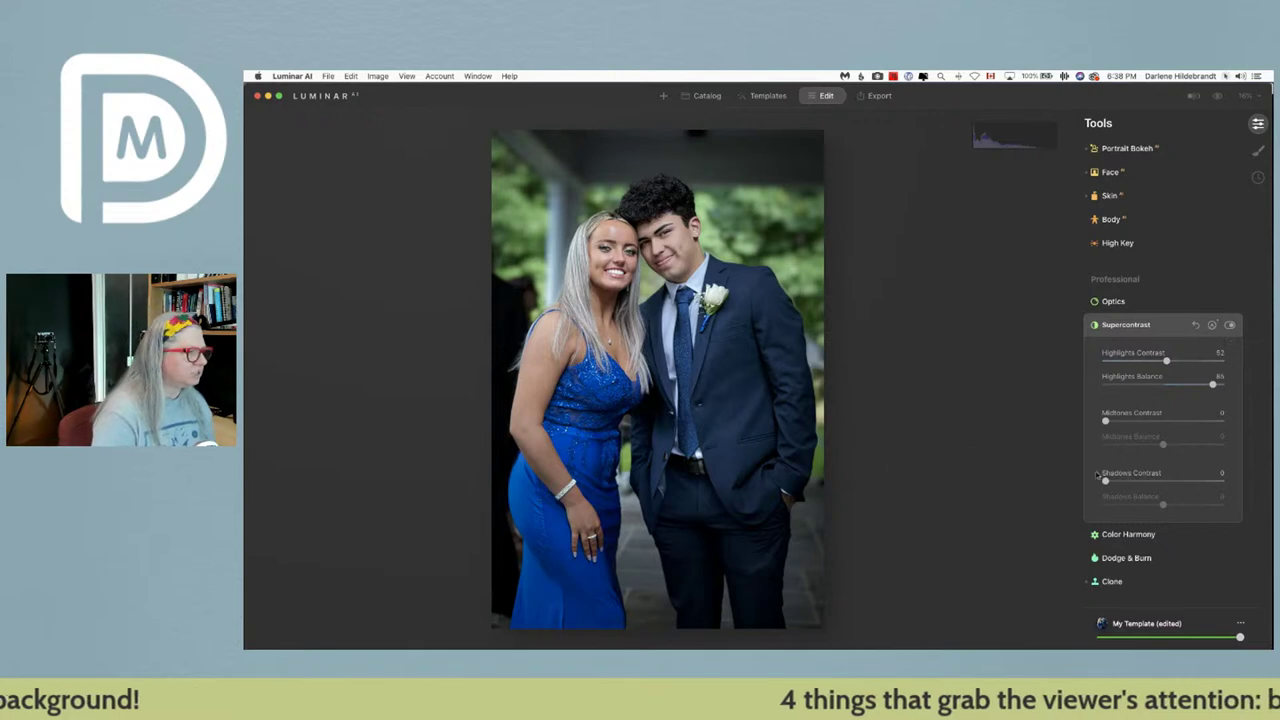
drag(1166, 360, 1197, 362)
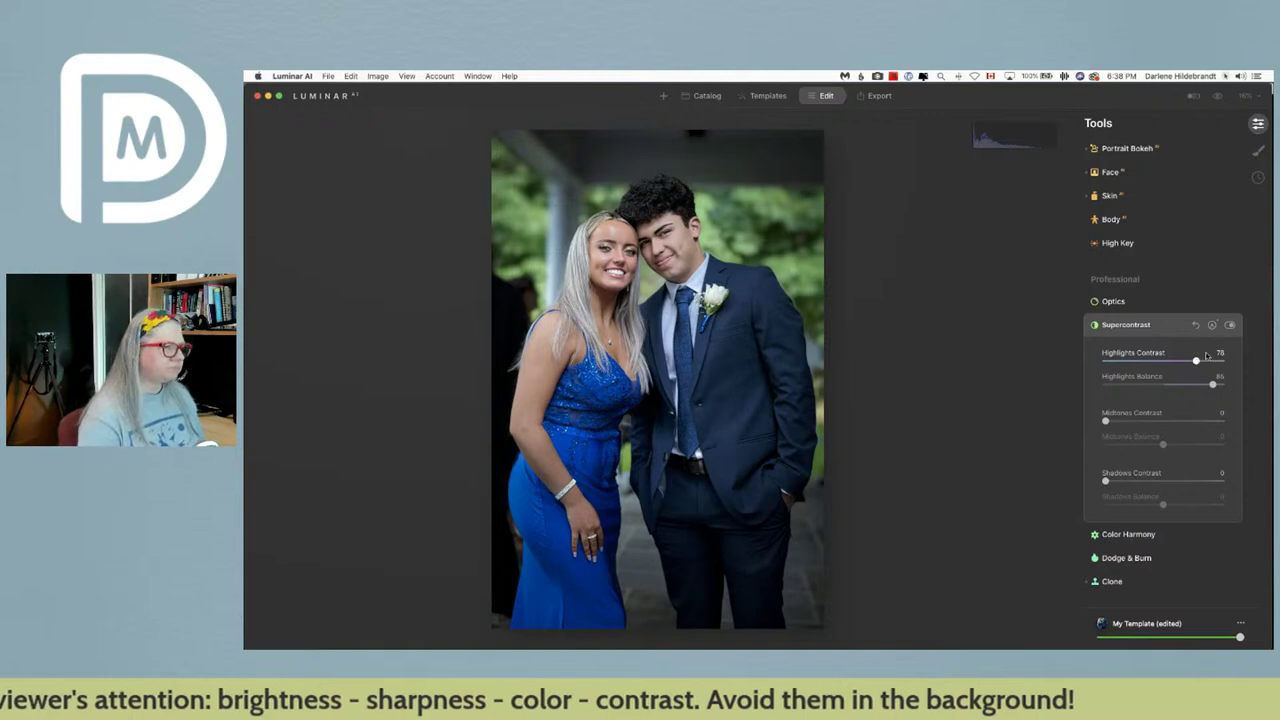
- In the Color tool's HSL settings, set the Orange Luminance to 9
scroll(1206, 356, up, 10)
scroll(1206, 356, up, 8)
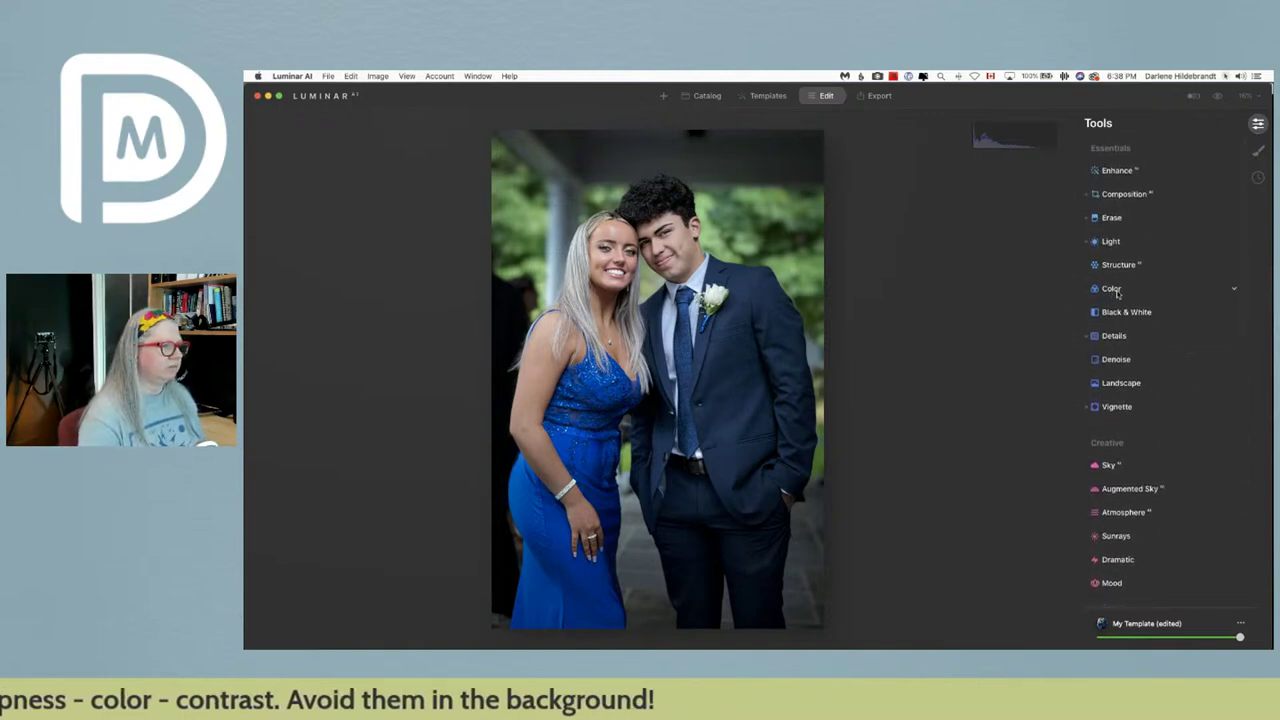
click(1111, 289)
scroll(1119, 320, down, 3)
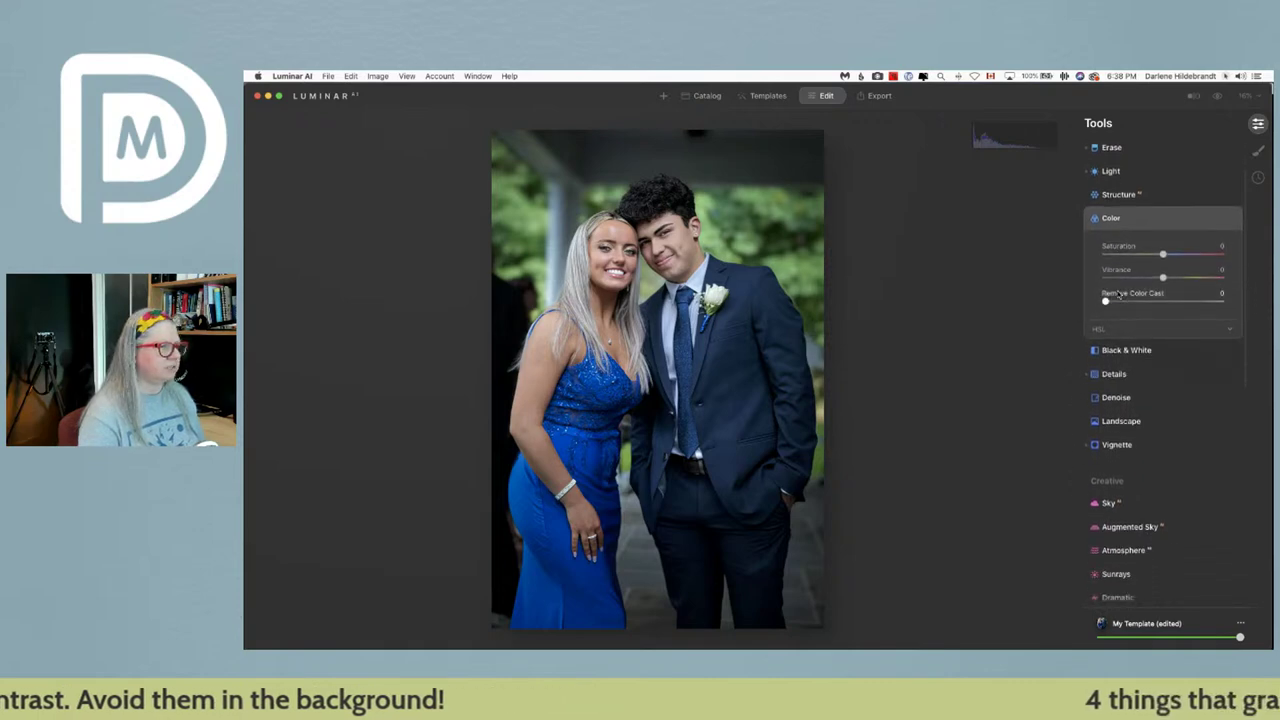
click(1120, 330)
scroll(1150, 340, down, 2)
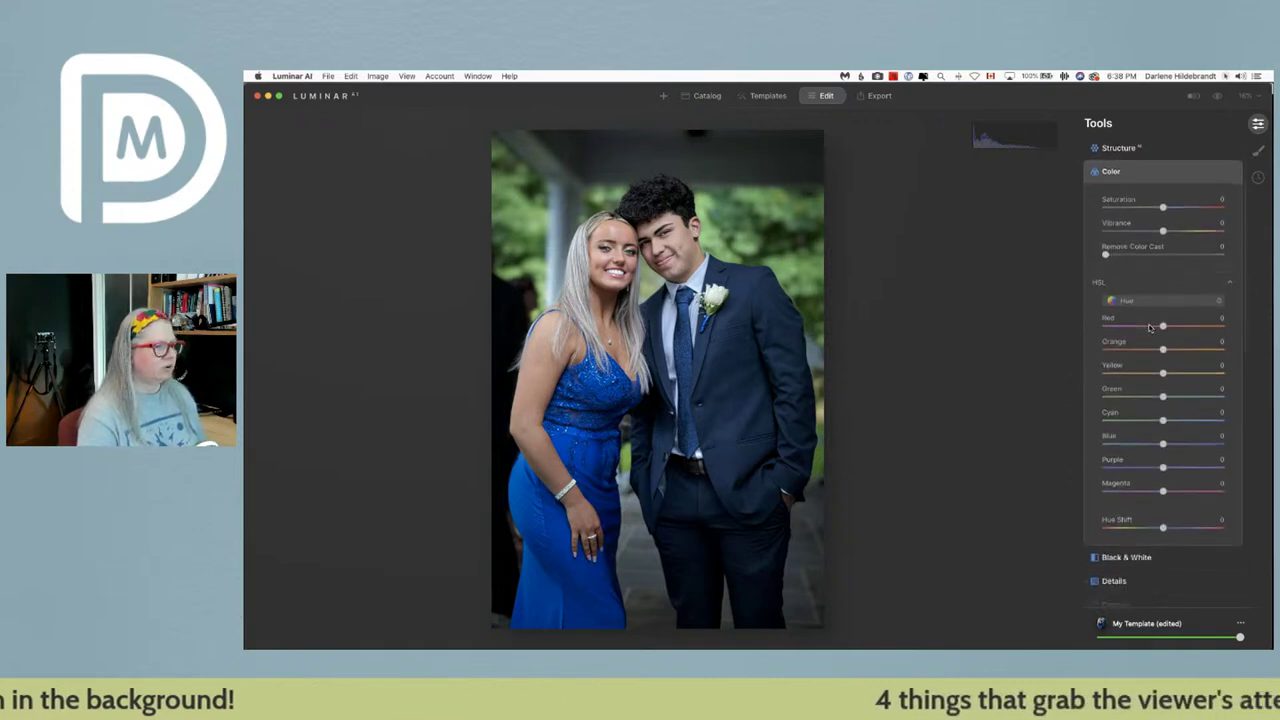
click(1153, 302)
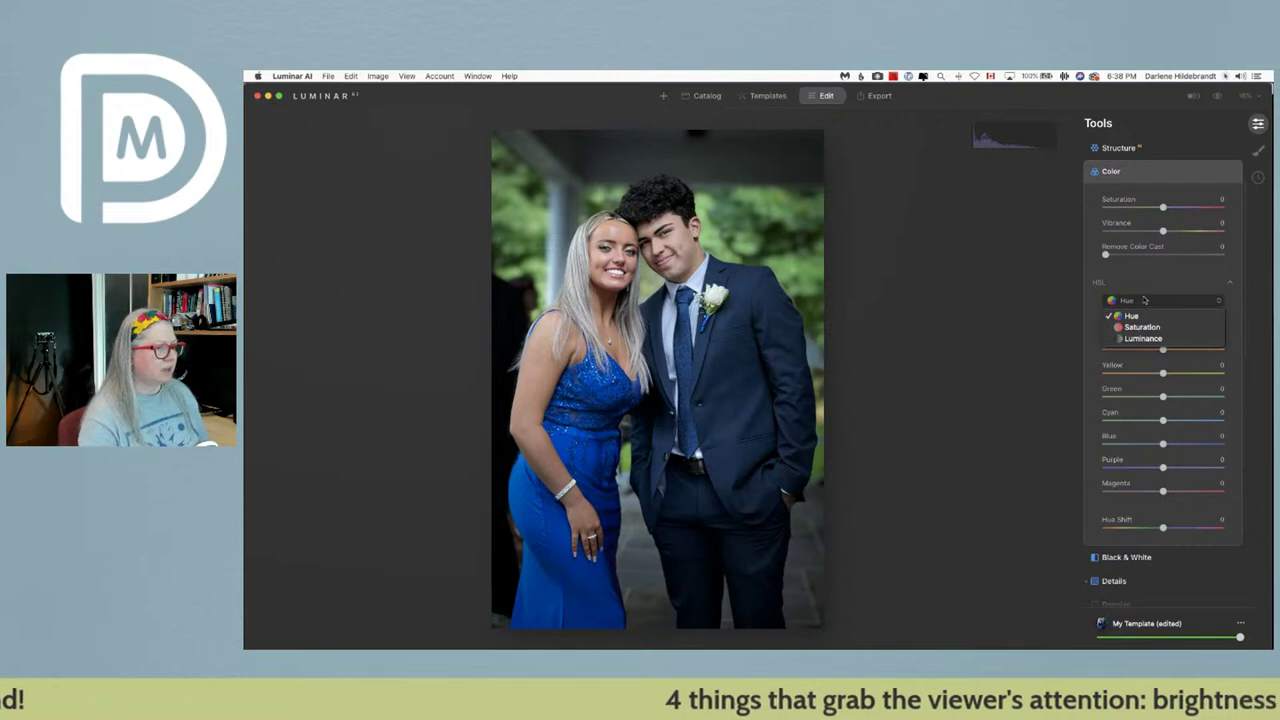
click(1121, 346)
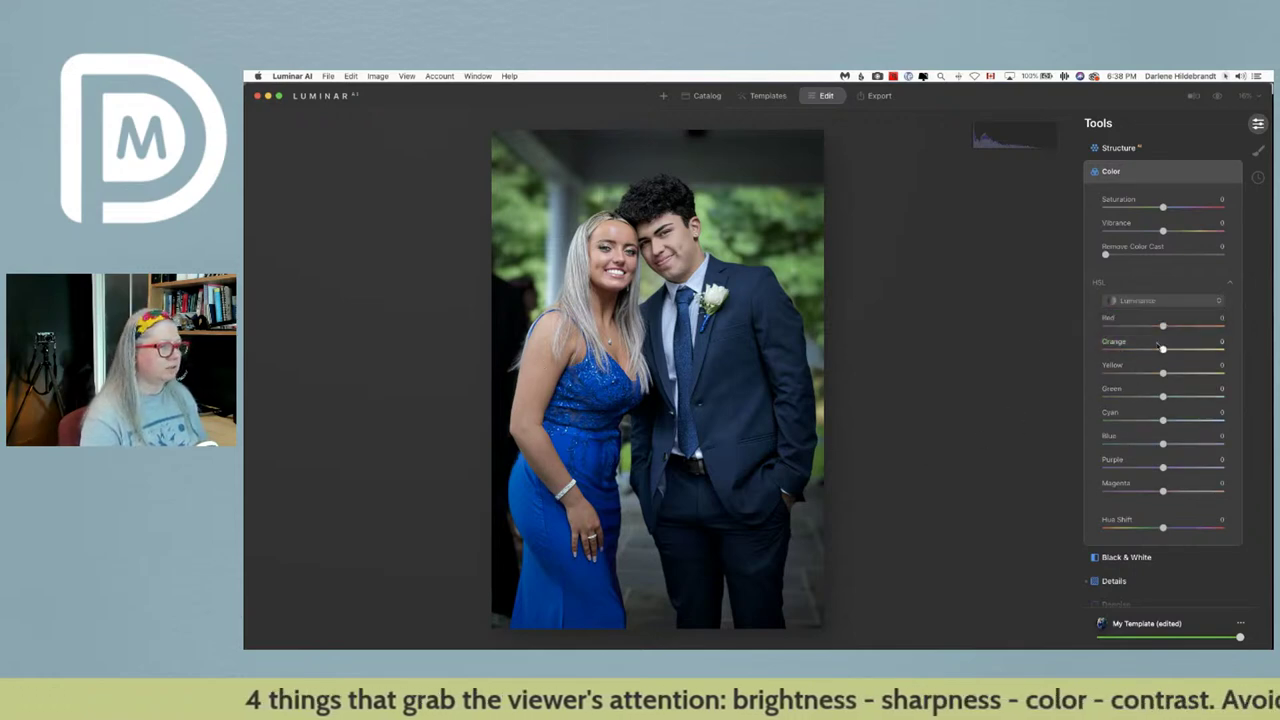
mouse_move(1163, 350)
mouse_down()
mouse_move(1257, 353)
mouse_move(1070, 352)
mouse_move(1218, 350)
mouse_move(1167, 351)
mouse_up()
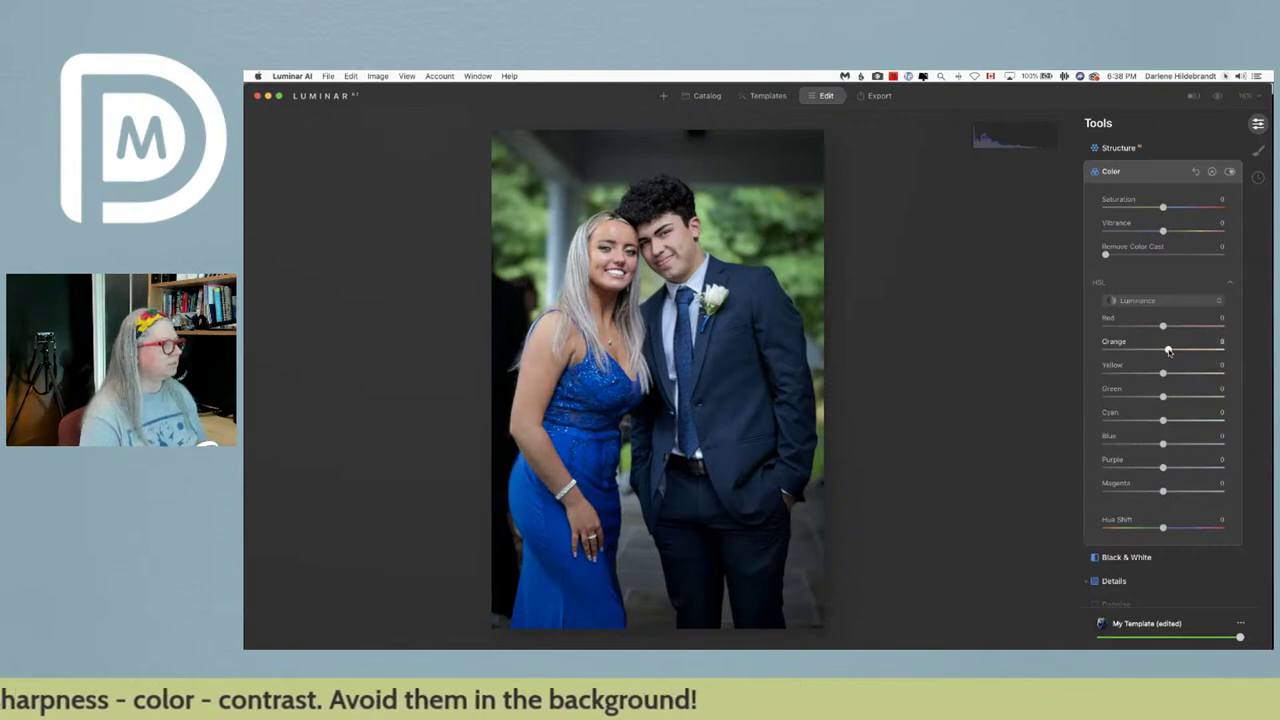
- Set the Orange Saturation to -3 in the HSL settings
click(1140, 300)
click(1140, 327)
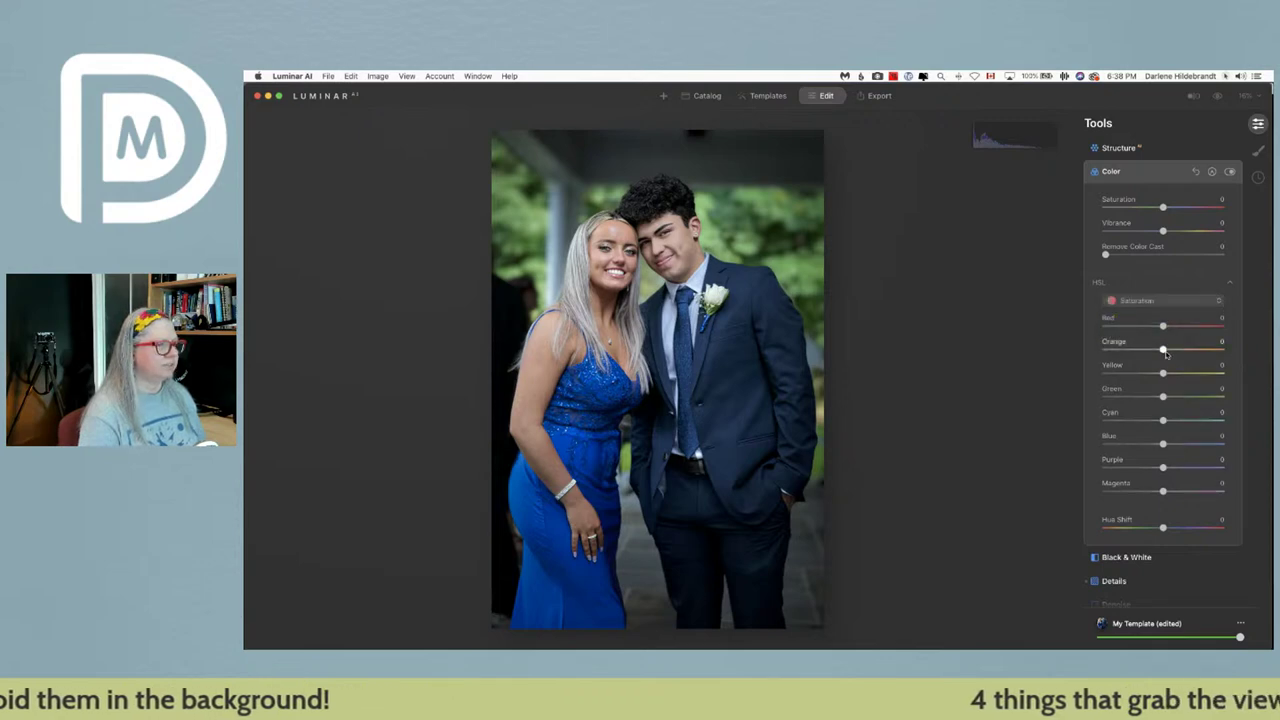
drag(1163, 350, 1161, 350)
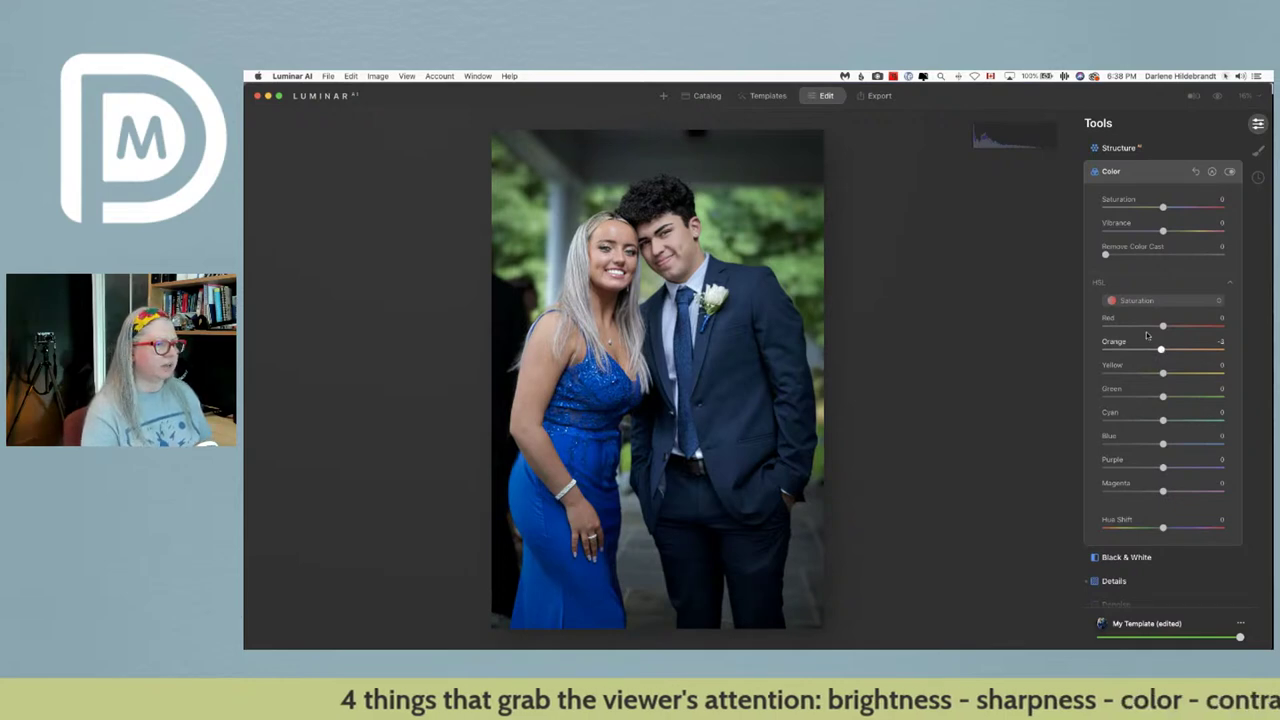
- Set the Red and Orange Hue to 3 in the HSL settings and return to the photo catalog
click(1140, 300)
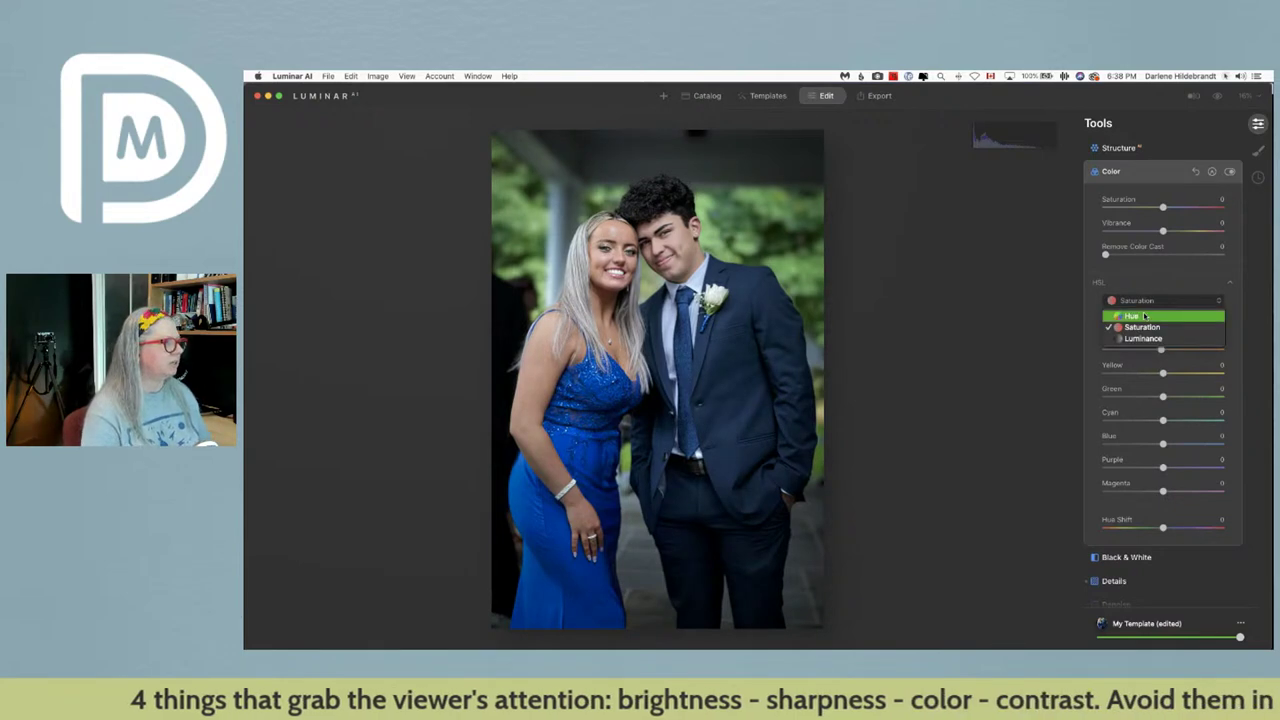
click(1145, 316)
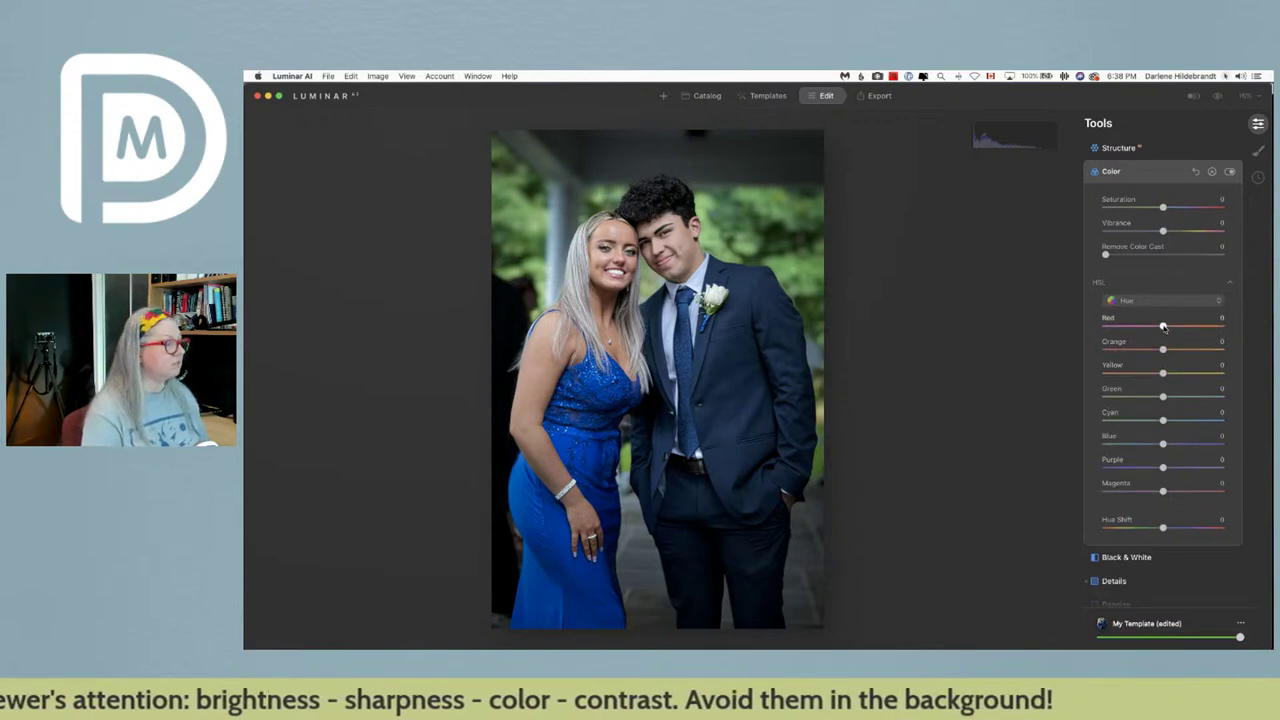
mouse_move(1163, 327)
mouse_down()
mouse_move(1233, 327)
mouse_move(1060, 334)
mouse_move(1252, 335)
mouse_move(1170, 330)
mouse_move(1166, 350)
mouse_move(1165, 328)
mouse_move(1165, 350)
mouse_up()
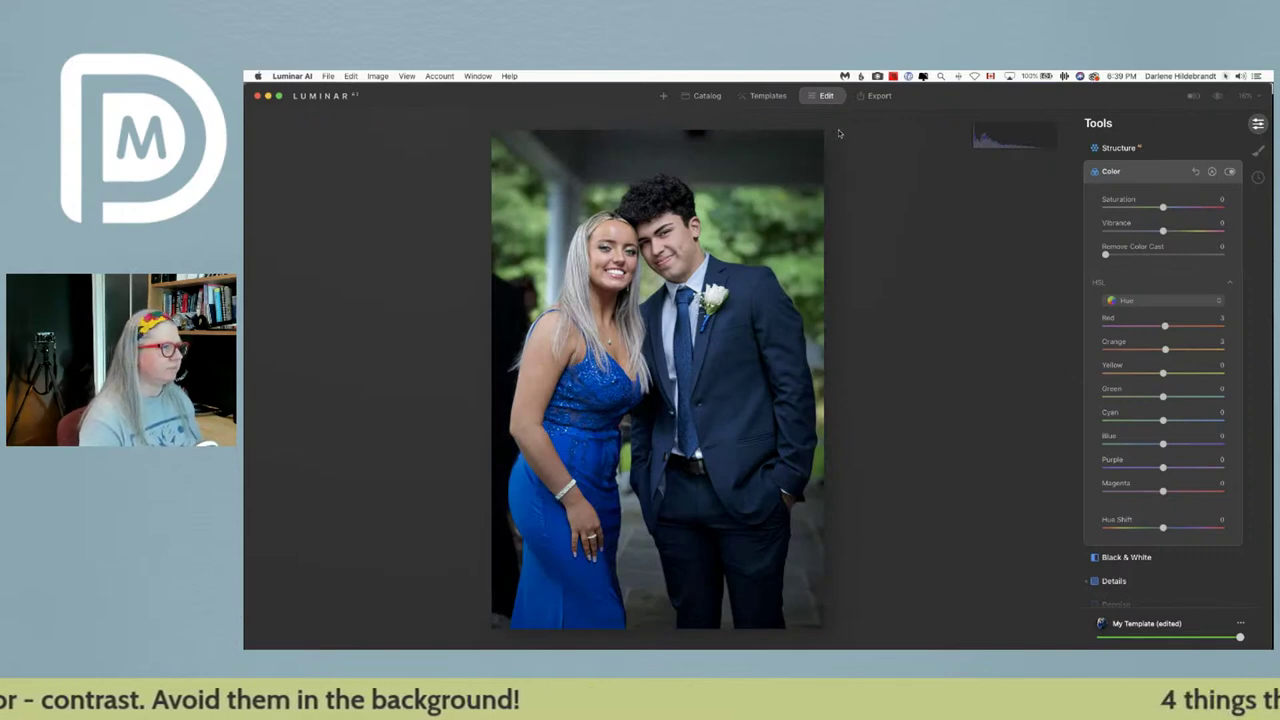
click(704, 96)
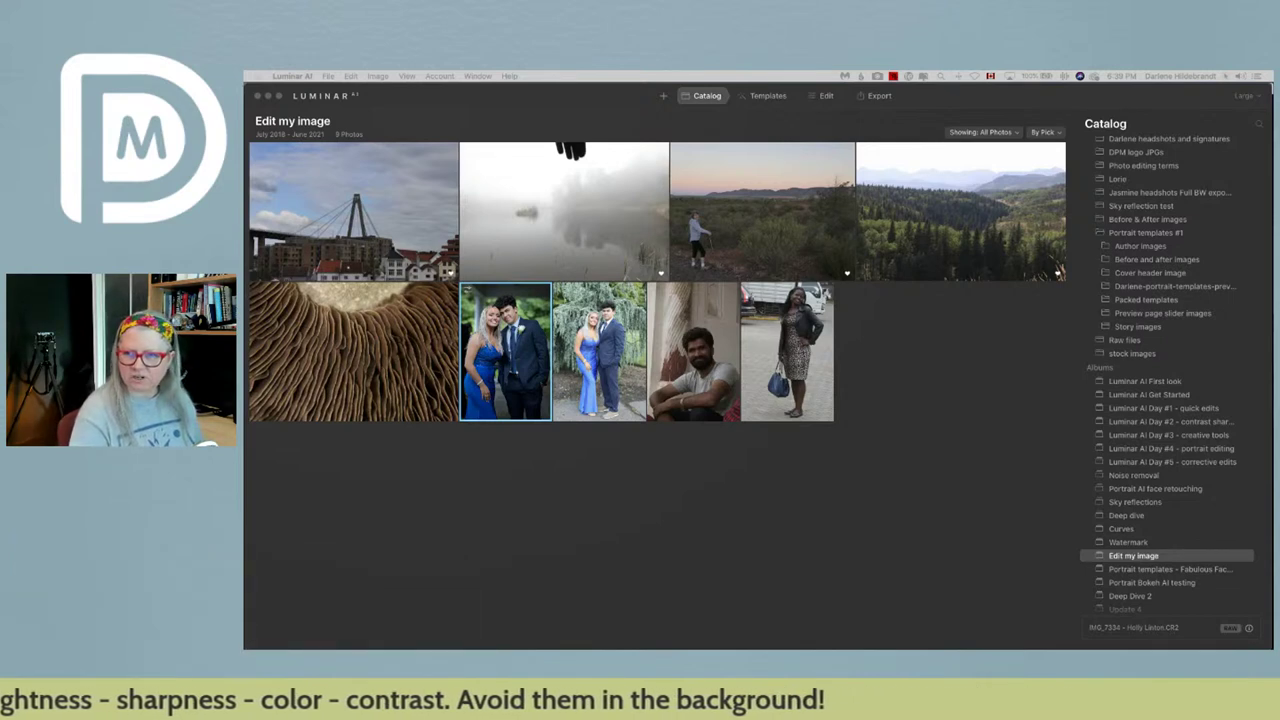
- Copy the adjustments from the edited close-up portrait of the couple in the catalog
click(918, 500)
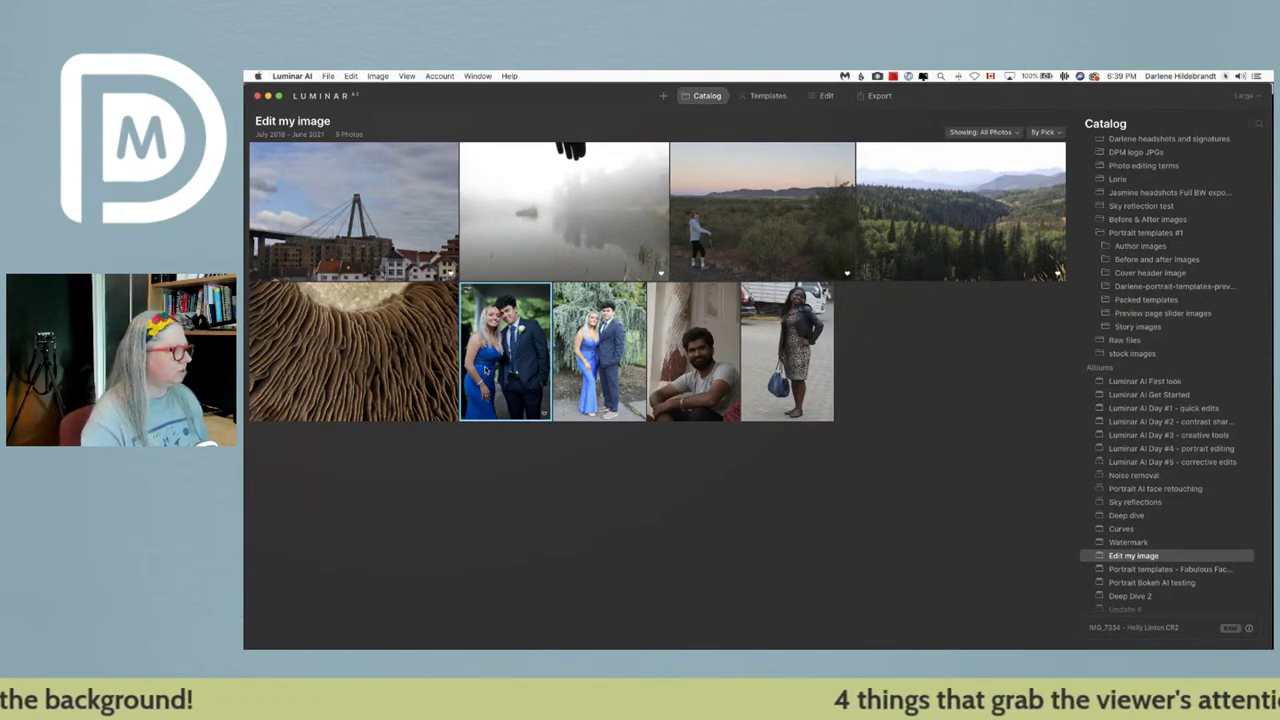
right_click(494, 325)
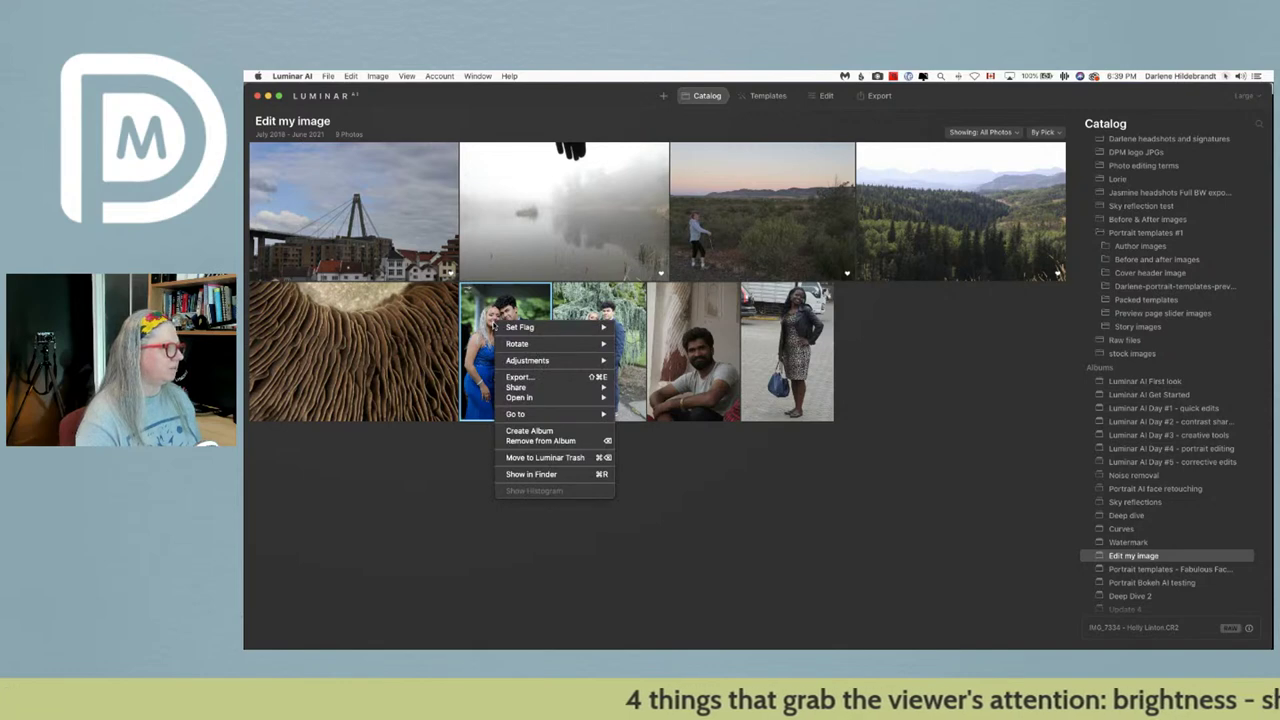
mouse_move(505, 366)
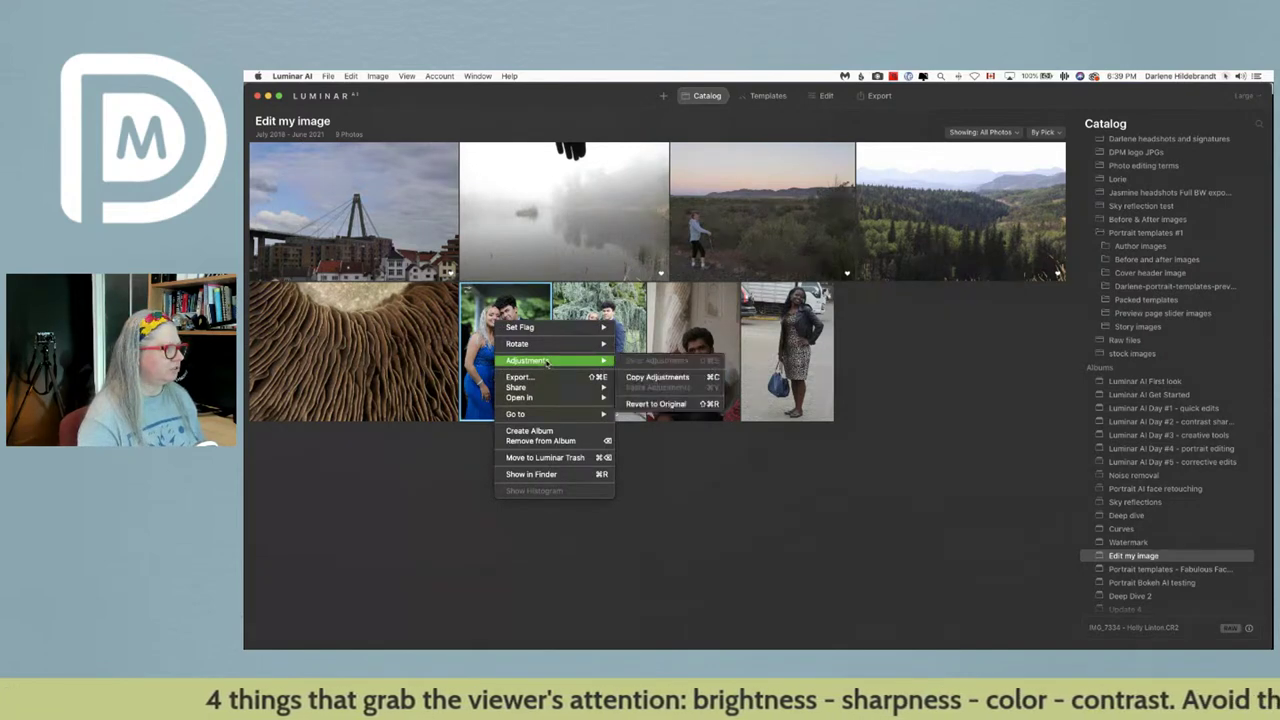
click(679, 380)
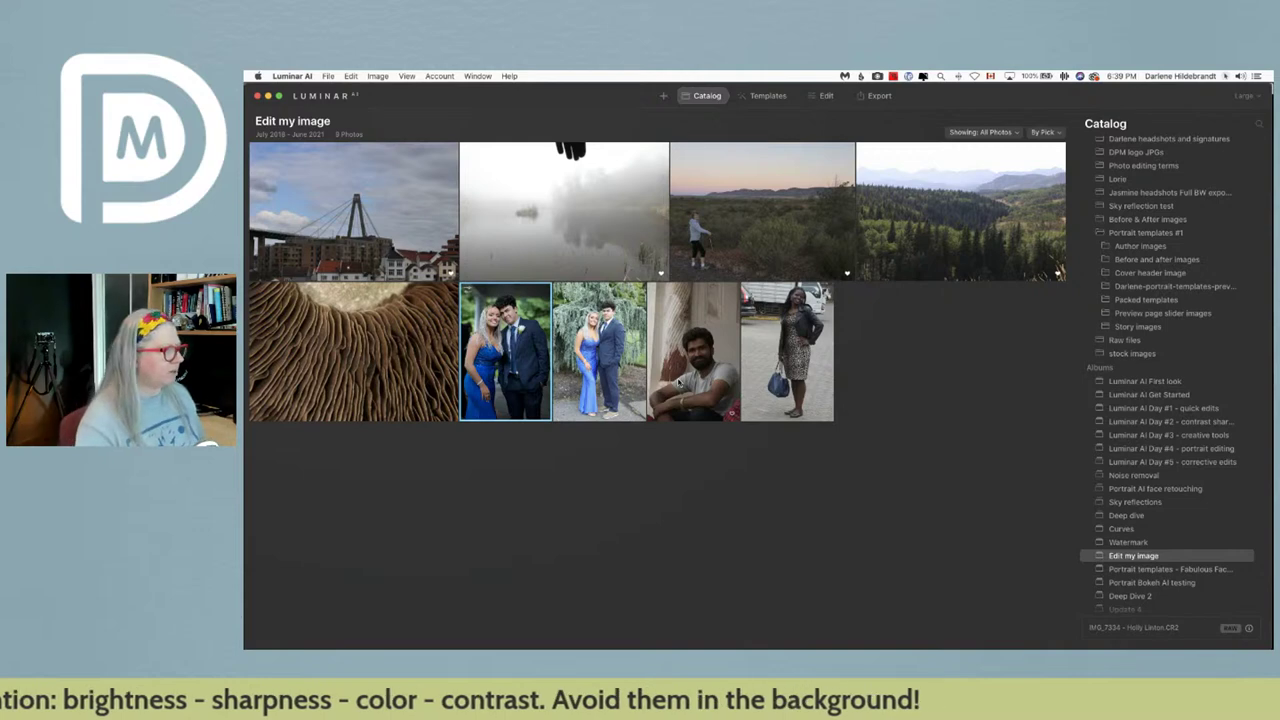
- Open the full-length portrait of the couple for editing, paste the copied adjustments onto it and compare before and after
double_click(580, 352)
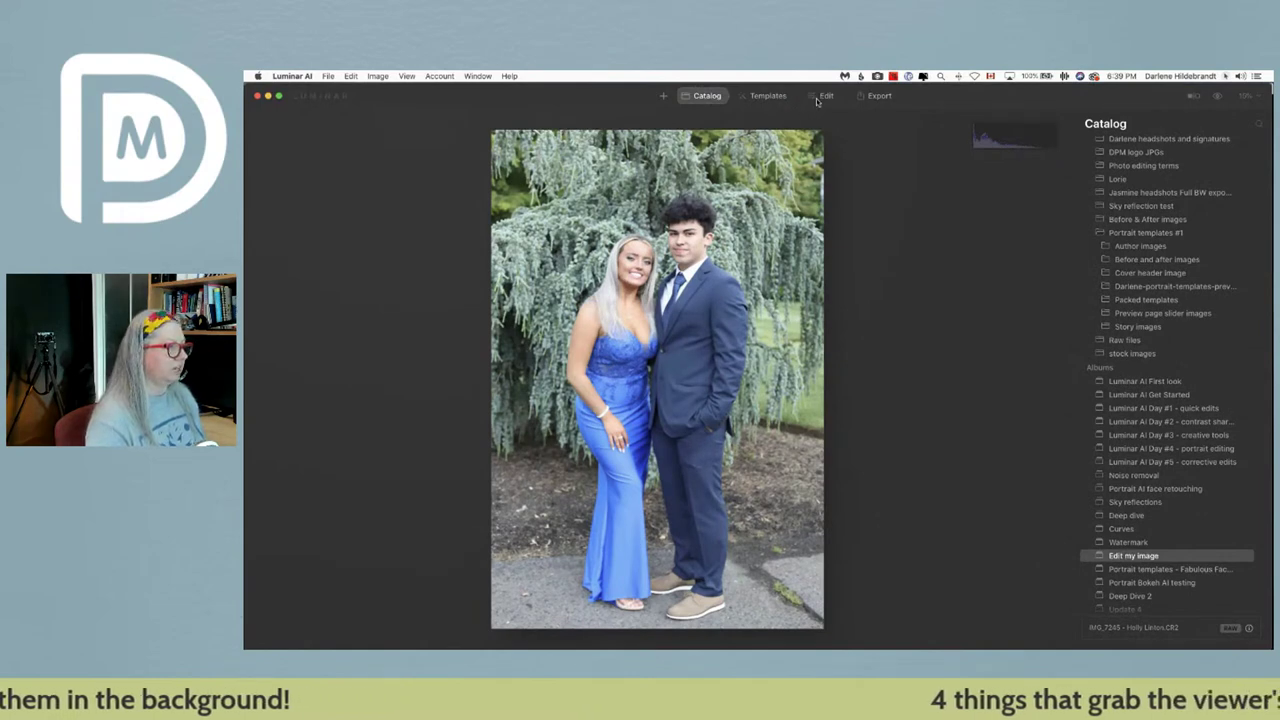
key(d)
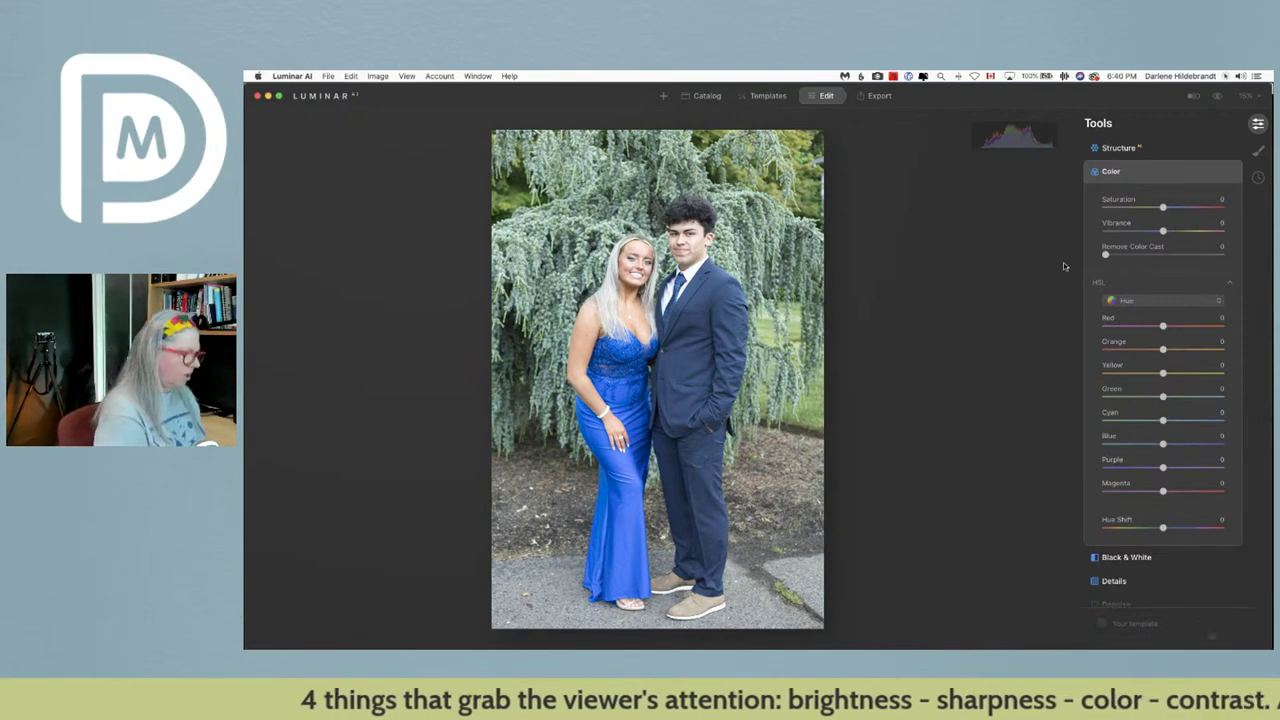
key(super+shift+v)
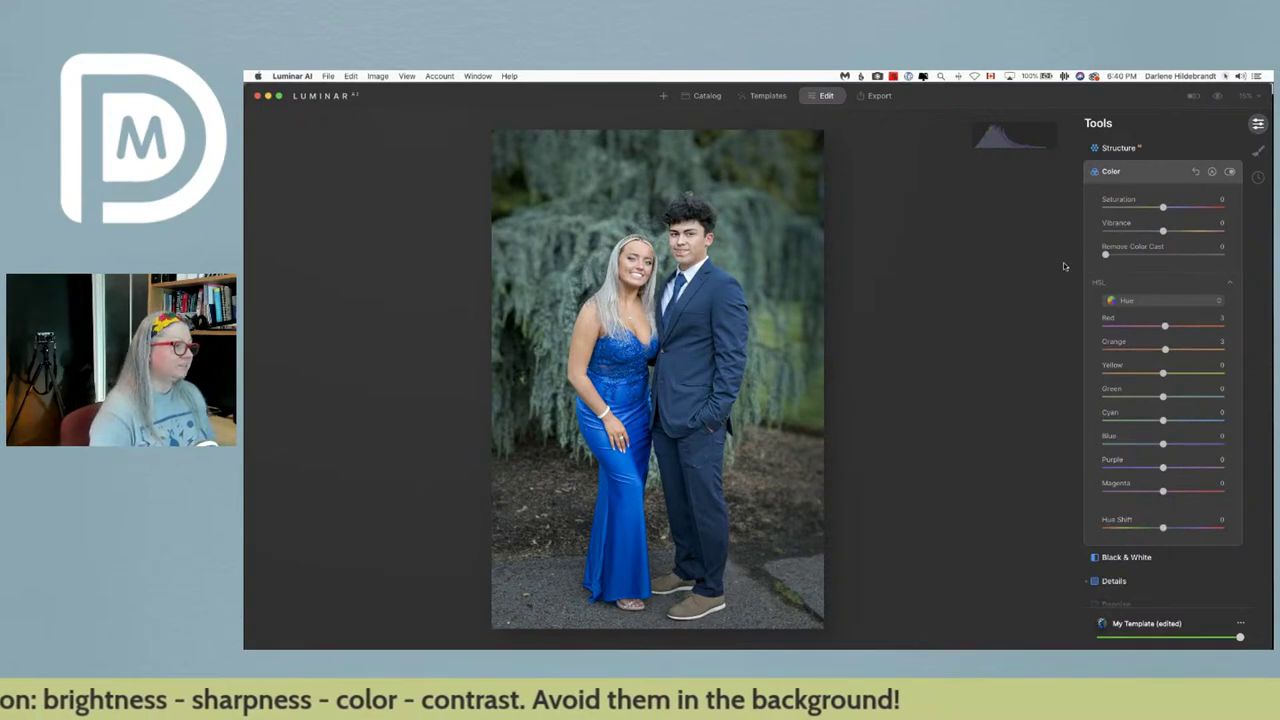
key(backslash)
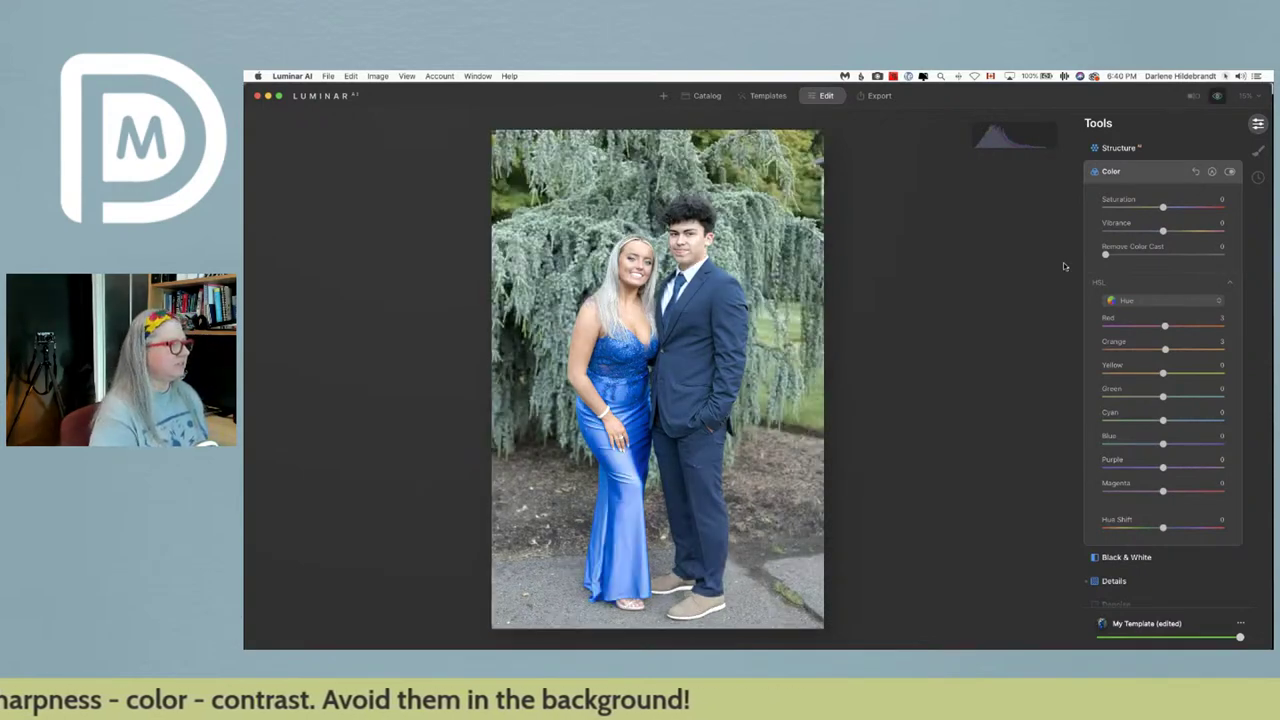
key(backslash)
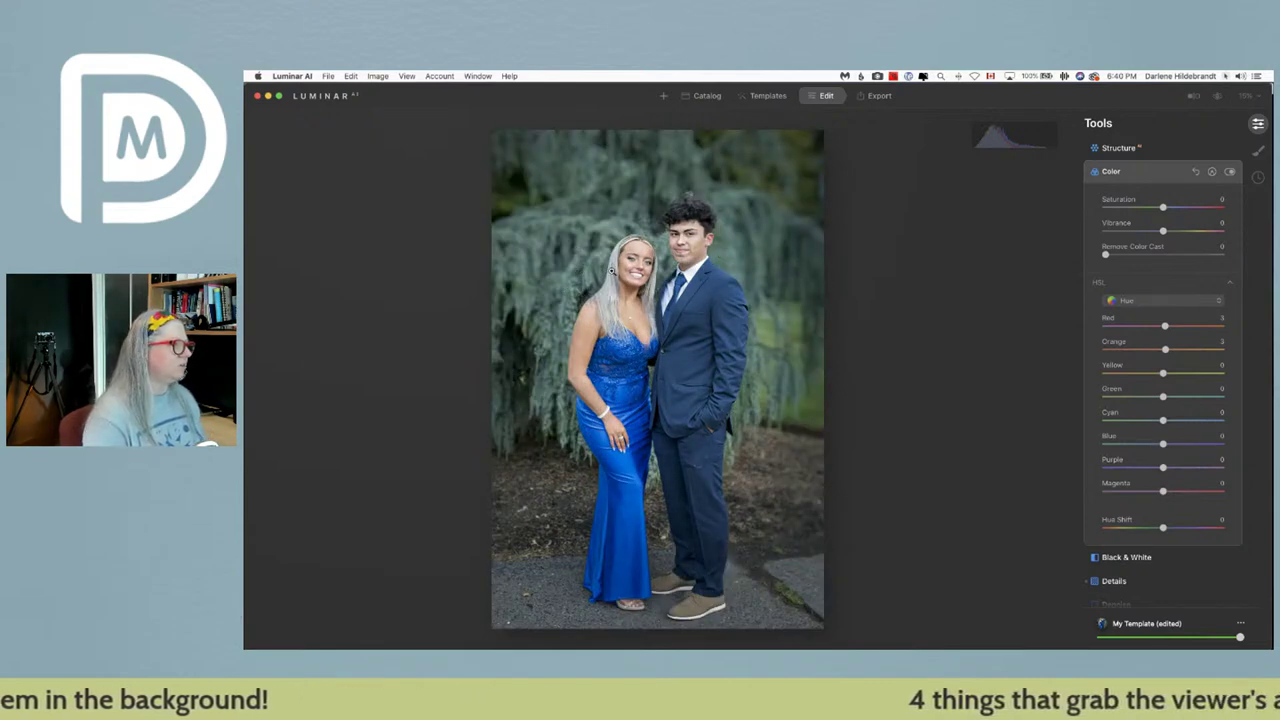
- Clear the pasted paint mask of the Details tool
click(1145, 176)
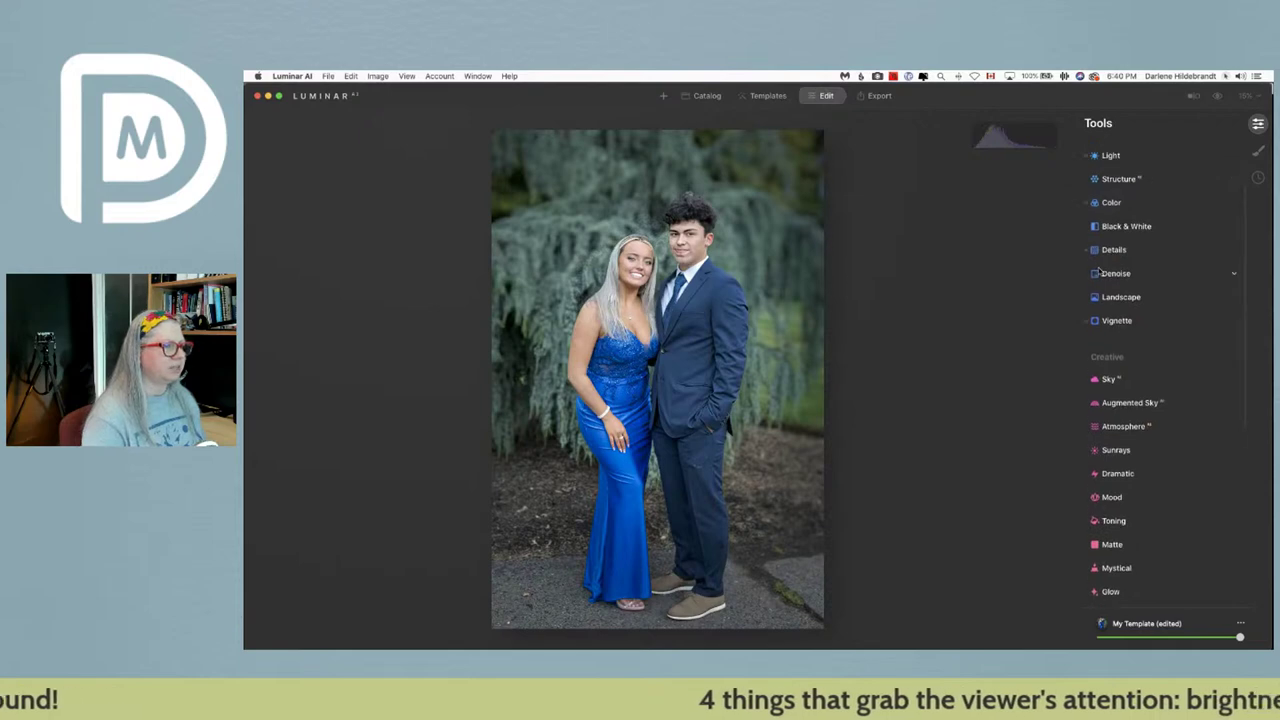
click(1110, 252)
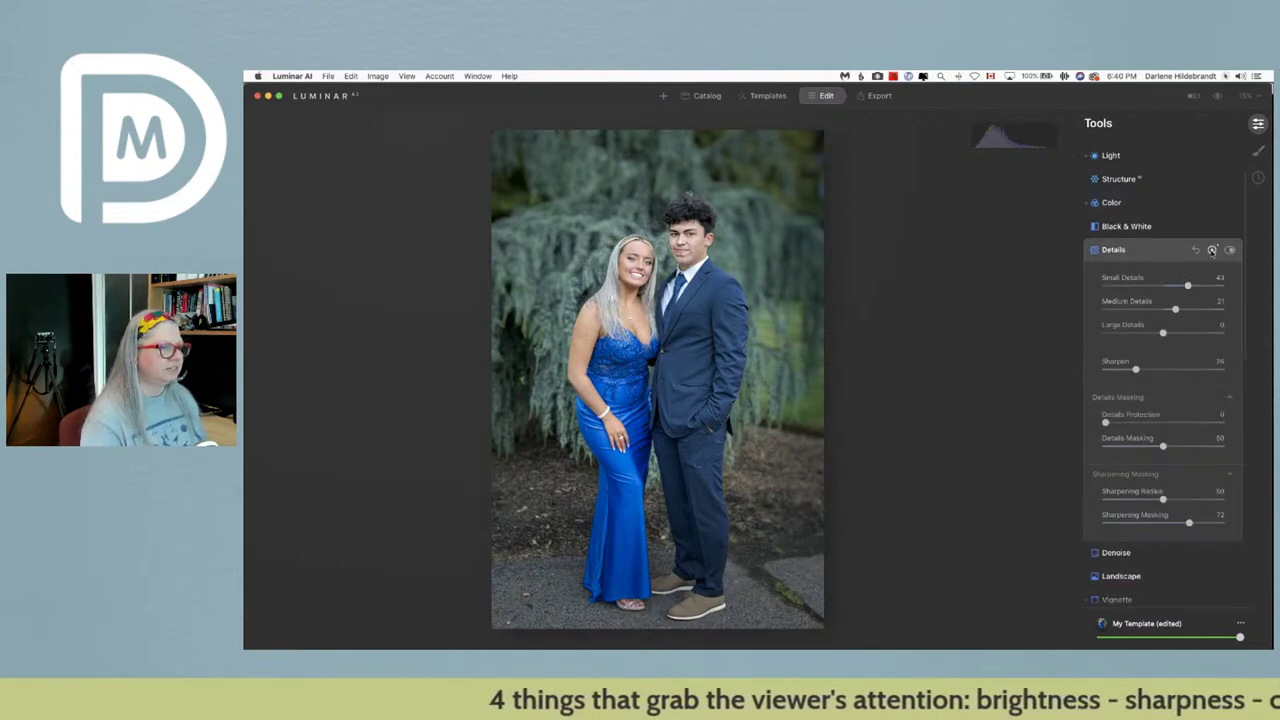
click(1212, 250)
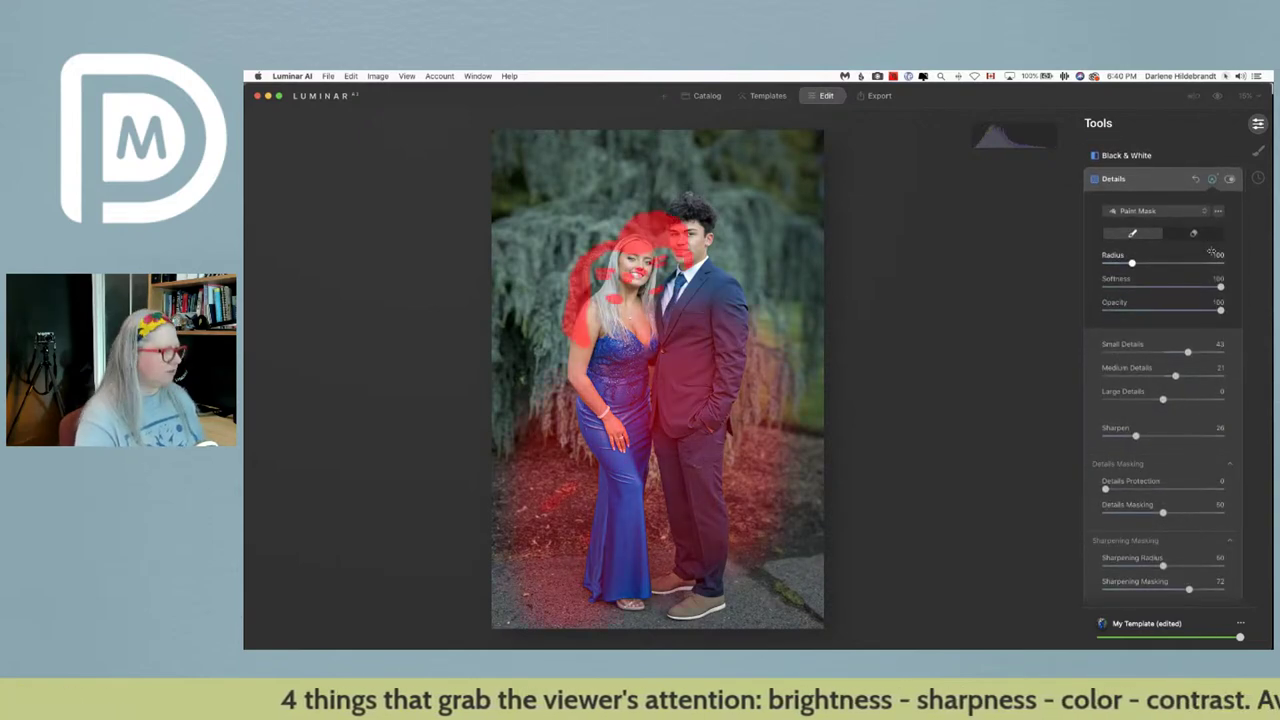
click(1218, 211)
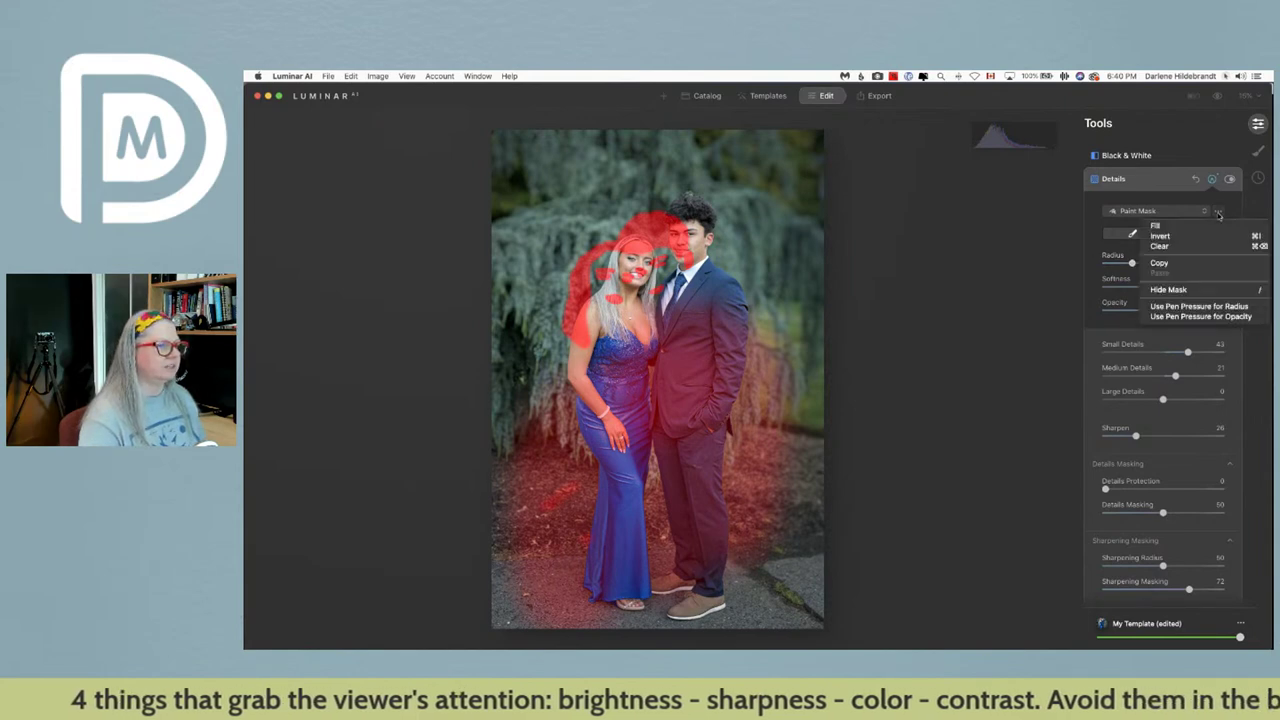
click(1199, 246)
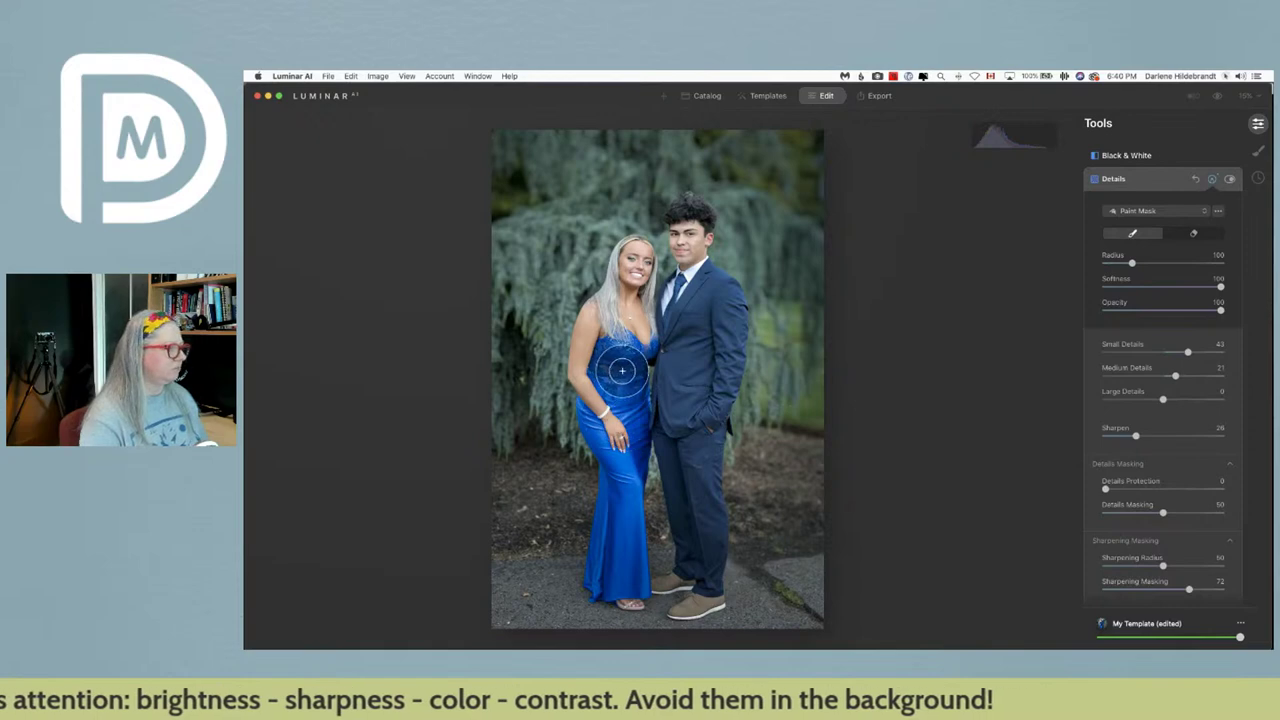
- Paint a new Details mask over the couple with a brush radius of 76, undoing the last stroke
key(bracketleft)
key(bracketleft)
mouse_move(612, 366)
mouse_down()
mouse_move(662, 331)
mouse_move(643, 354)
mouse_move(637, 257)
mouse_move(611, 320)
mouse_move(600, 316)
mouse_move(602, 345)
mouse_move(638, 358)
mouse_move(683, 334)
mouse_move(674, 308)
mouse_move(692, 270)
mouse_move(692, 215)
mouse_move(724, 402)
mouse_move(692, 343)
mouse_move(693, 411)
mouse_move(708, 380)
mouse_move(635, 381)
mouse_move(618, 455)
mouse_move(630, 456)
mouse_move(625, 389)
mouse_move(604, 455)
mouse_move(584, 353)
mouse_move(665, 367)
mouse_move(699, 522)
mouse_move(727, 306)
mouse_move(704, 281)
mouse_move(719, 529)
mouse_move(707, 596)
mouse_move(694, 600)
mouse_move(691, 557)
mouse_move(641, 577)
mouse_move(622, 561)
mouse_move(620, 480)
mouse_move(603, 567)
mouse_move(620, 594)
mouse_move(630, 586)
mouse_move(635, 528)
mouse_move(608, 446)
mouse_move(616, 332)
mouse_up()
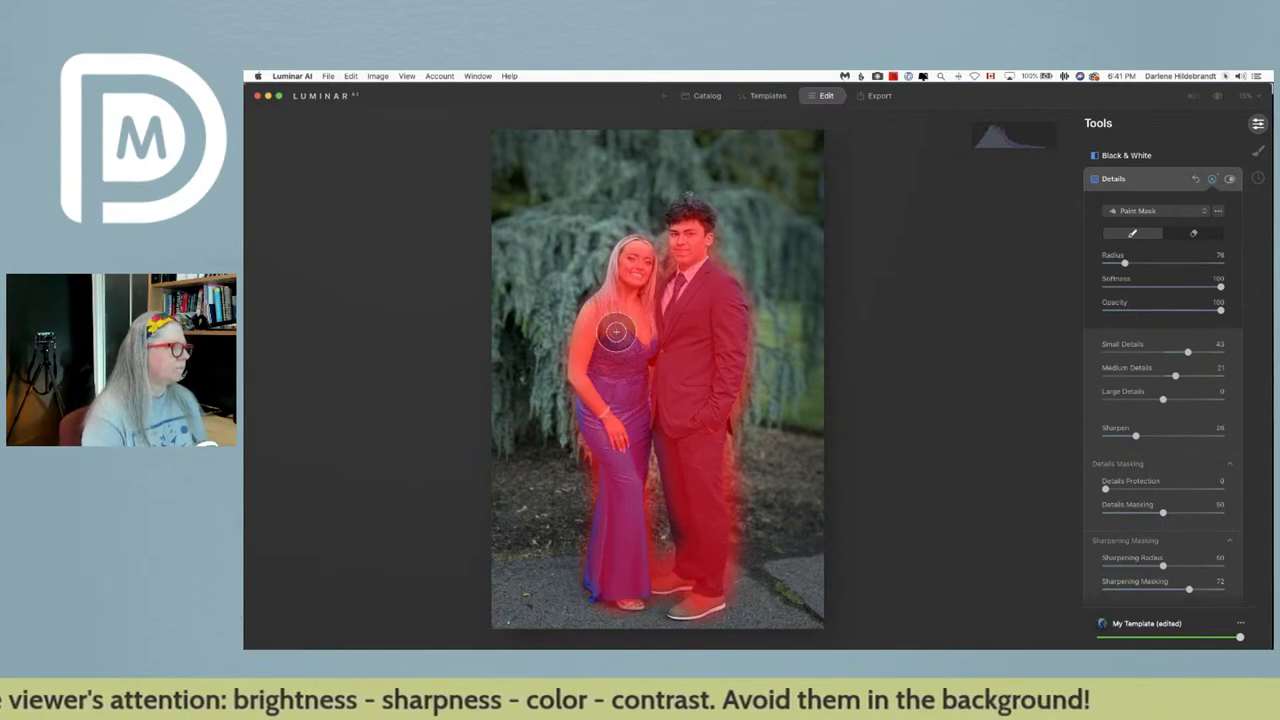
drag(624, 262, 686, 226)
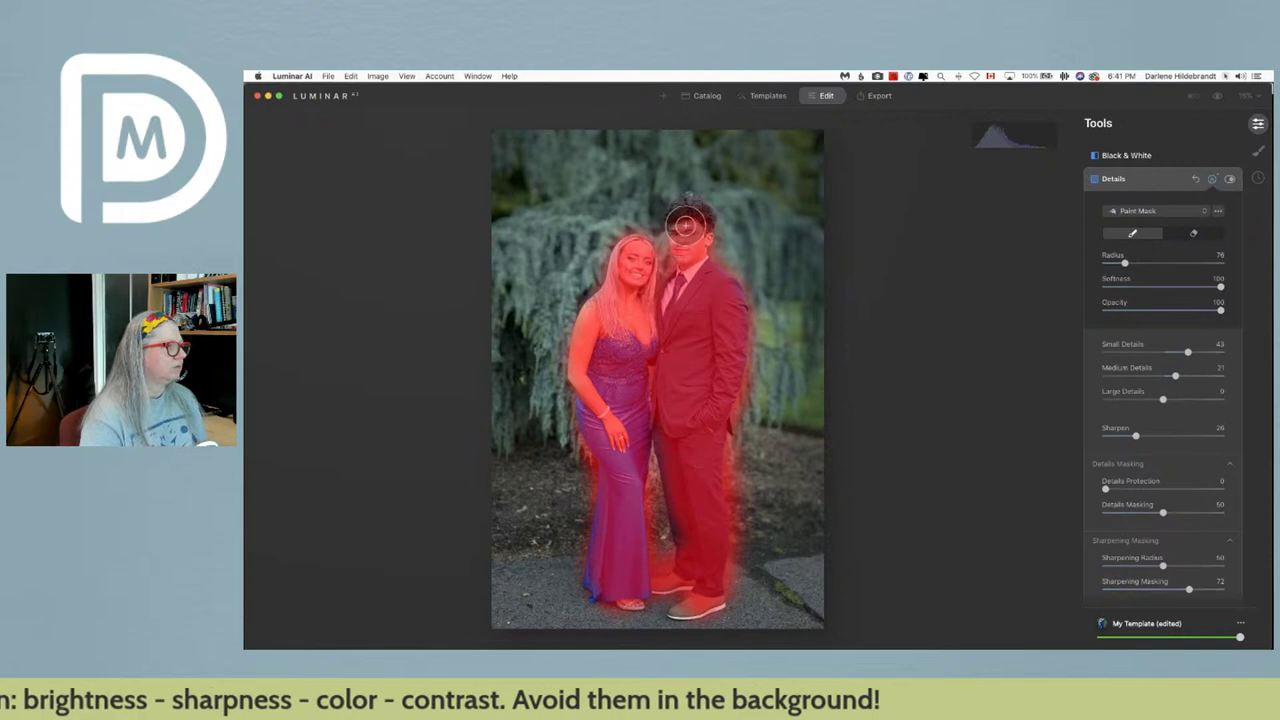
key(super+z)
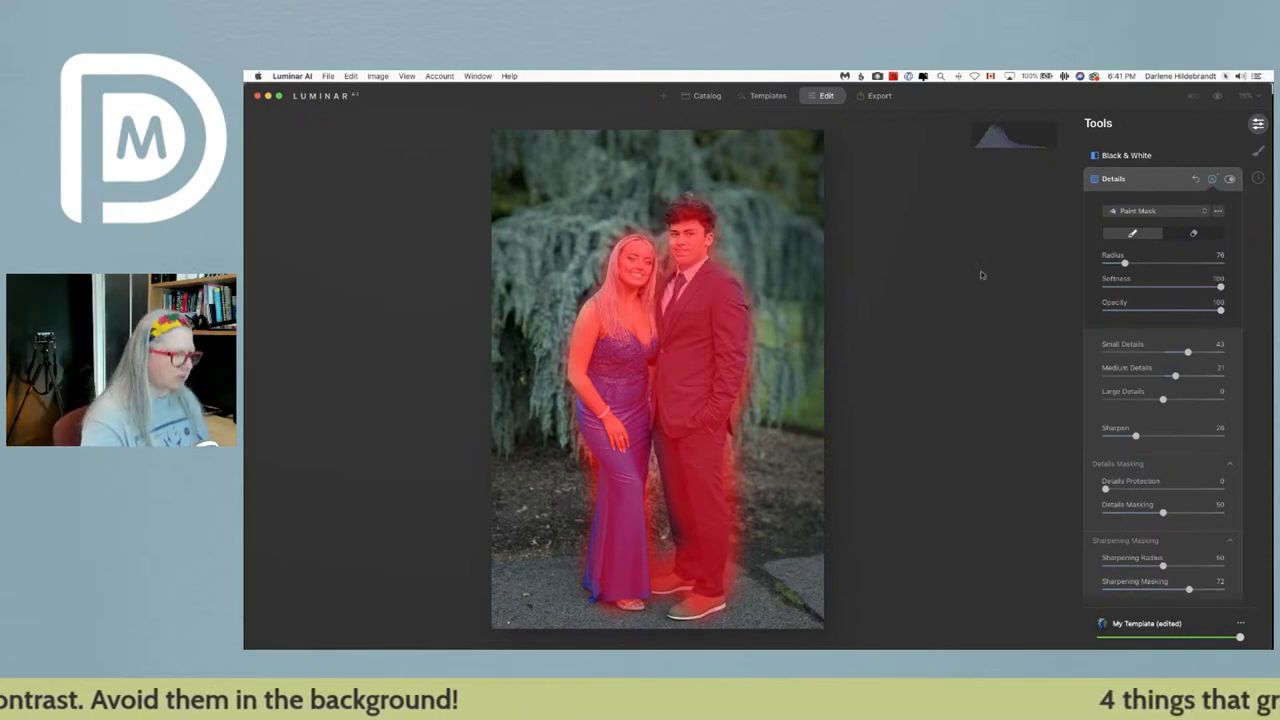
- At 50% zoom, erase the Details mask from the background between the two heads and around the man's shoulder
click(1193, 233)
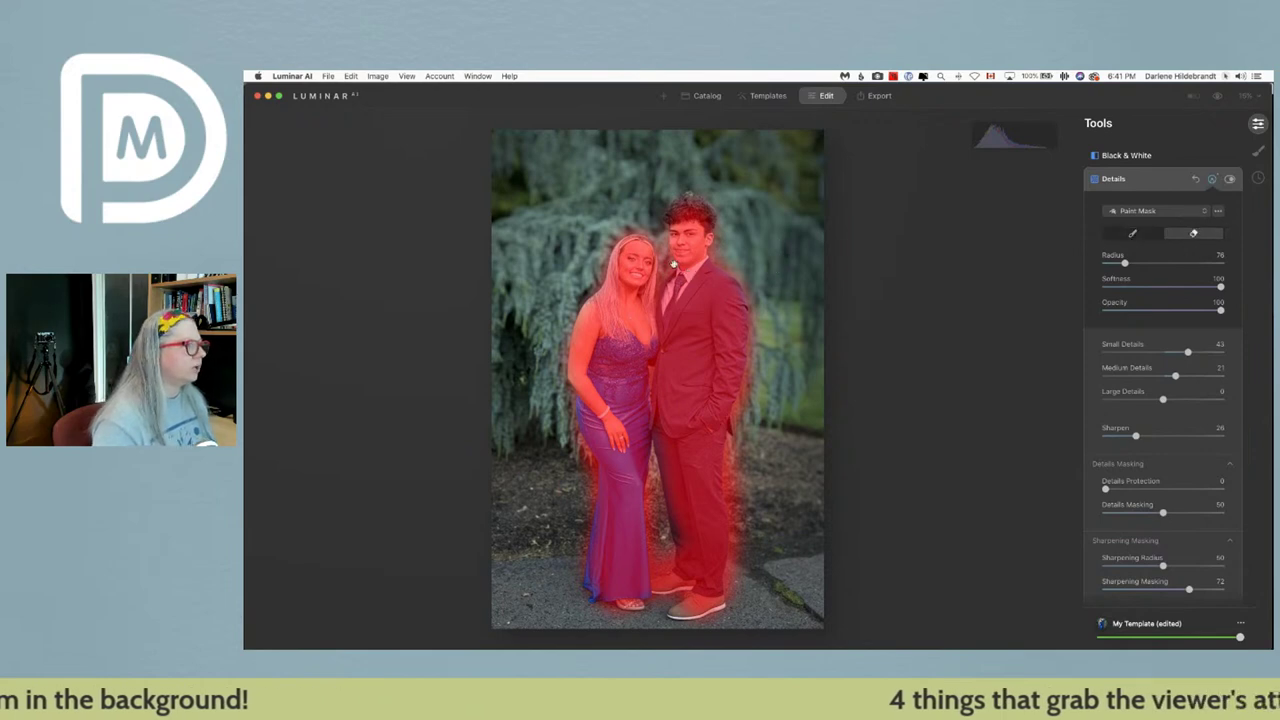
click(1245, 95)
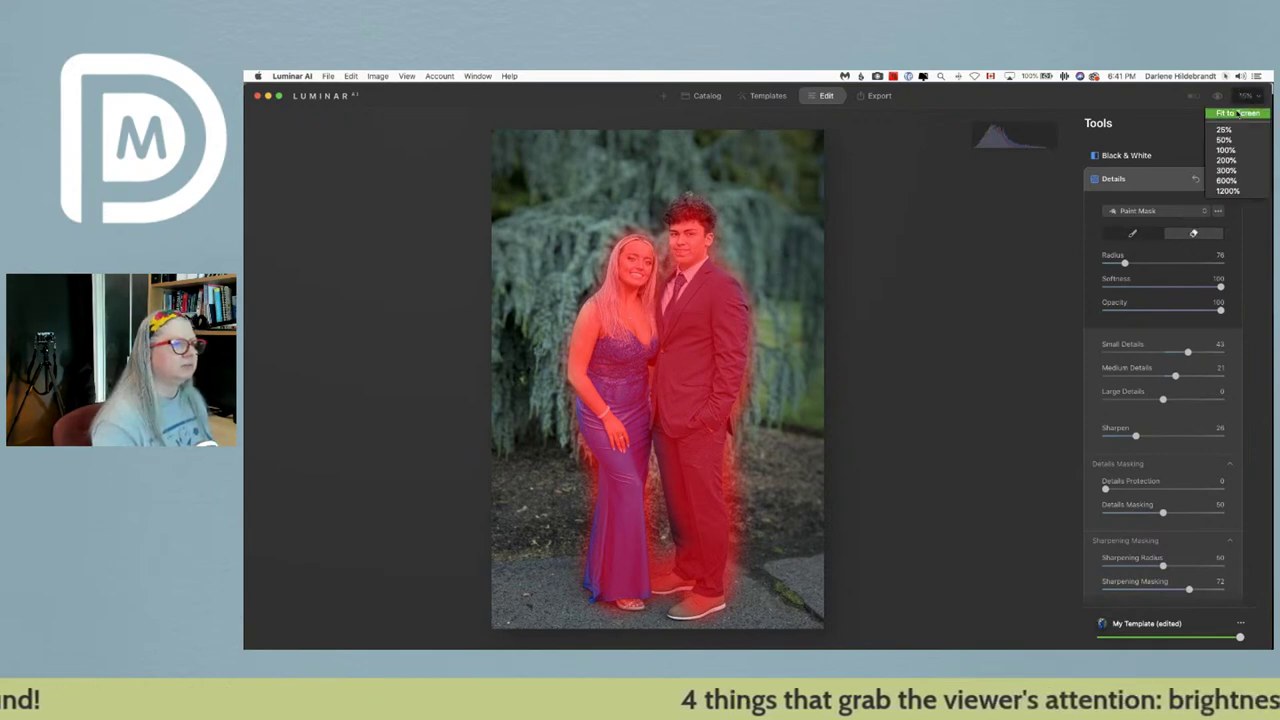
click(1240, 141)
scroll(617, 223, up, 10)
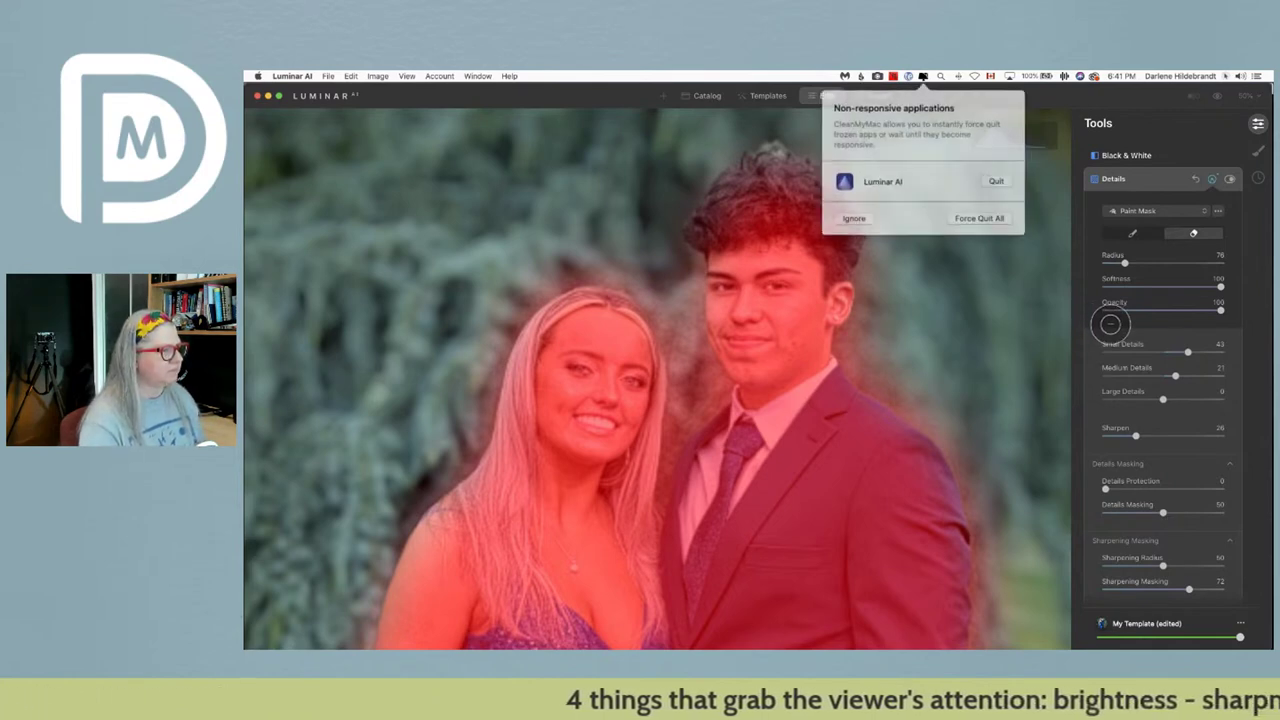
click(876, 203)
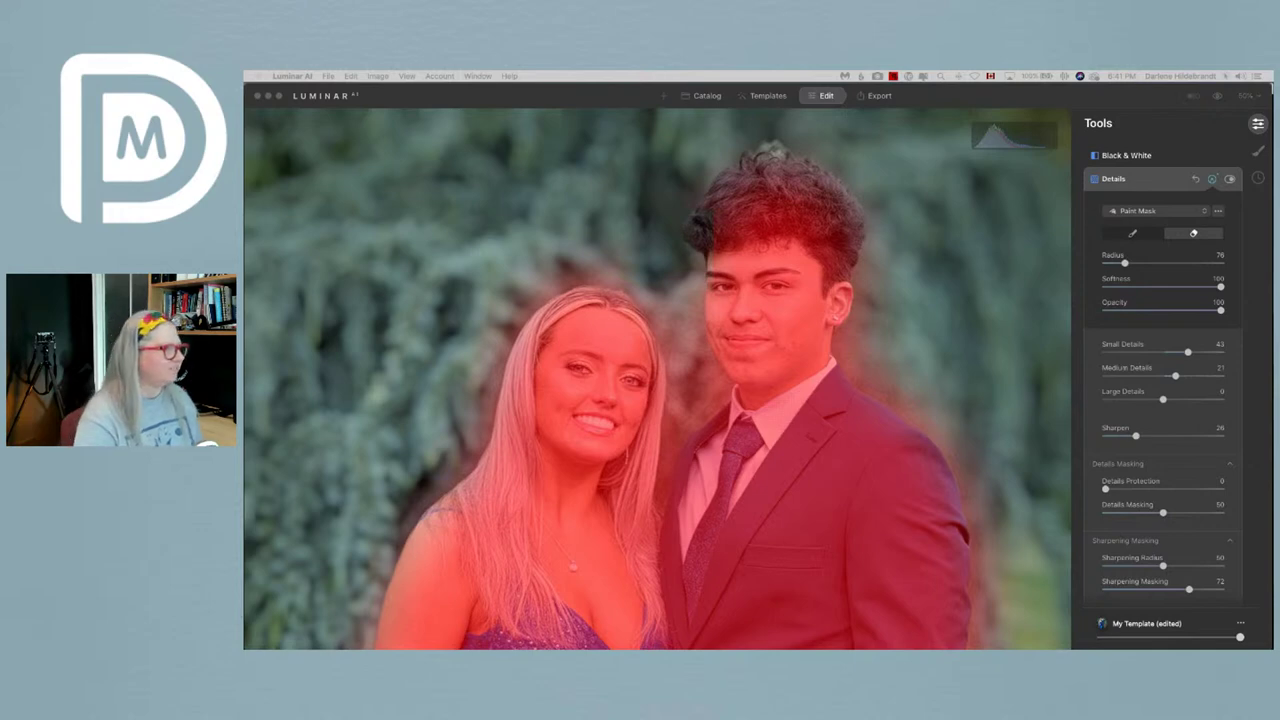
click(1075, 321)
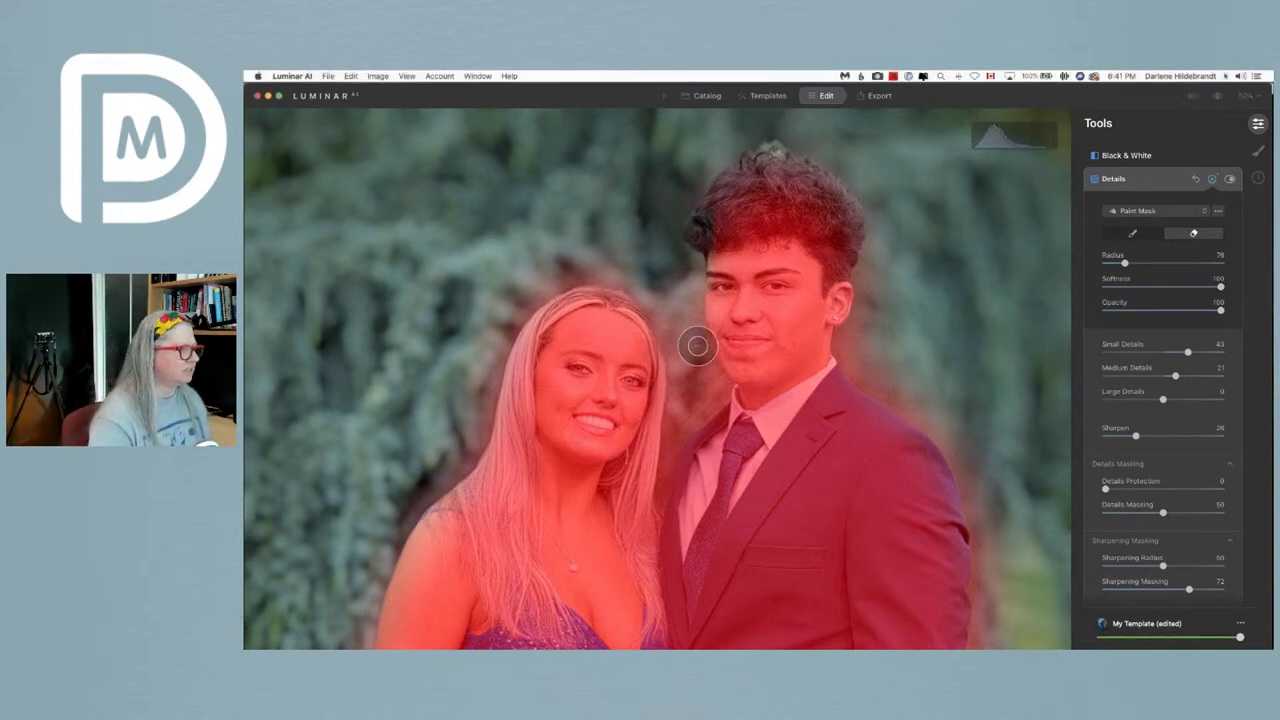
mouse_move(643, 287)
mouse_down()
mouse_move(687, 369)
mouse_move(686, 291)
mouse_move(693, 382)
mouse_move(674, 440)
mouse_move(694, 390)
mouse_up()
mouse_move(878, 375)
mouse_down()
mouse_move(873, 258)
mouse_move(876, 373)
mouse_move(955, 432)
mouse_up()
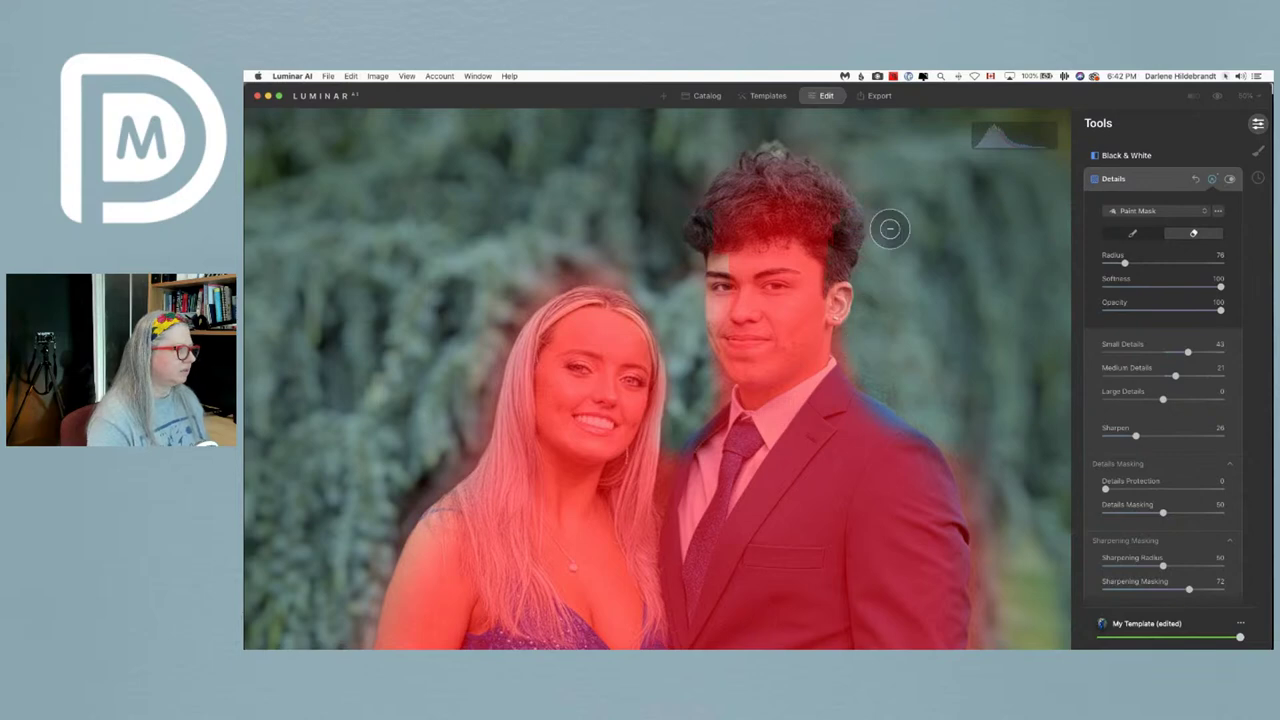
click(1159, 187)
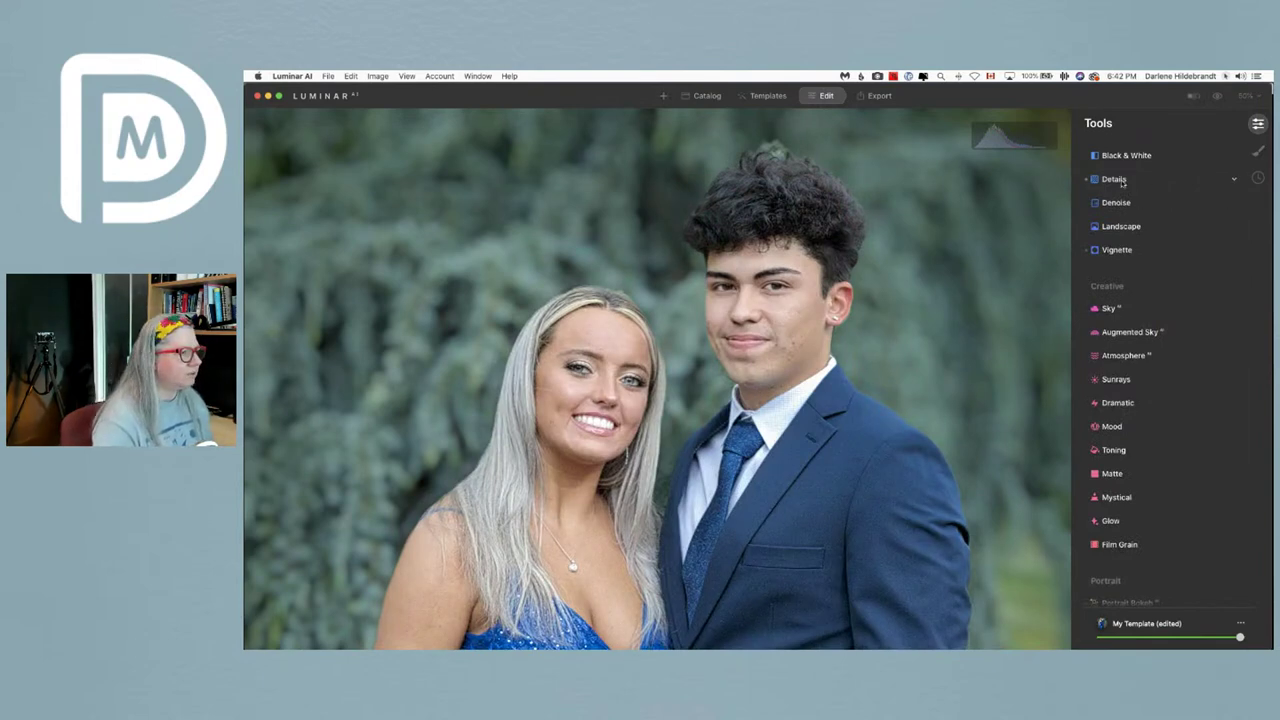
- Set the Details tool's Small Details to 9 and Sharpening Masking to 75
click(1122, 181)
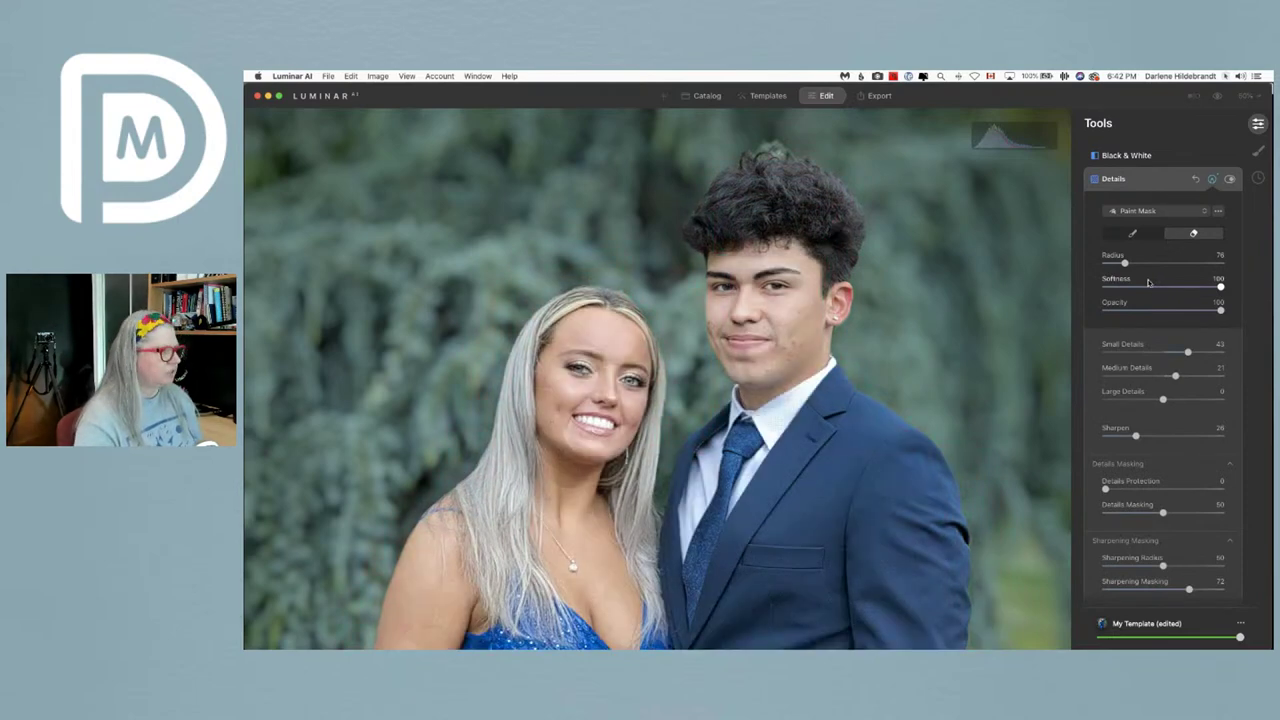
click(1211, 180)
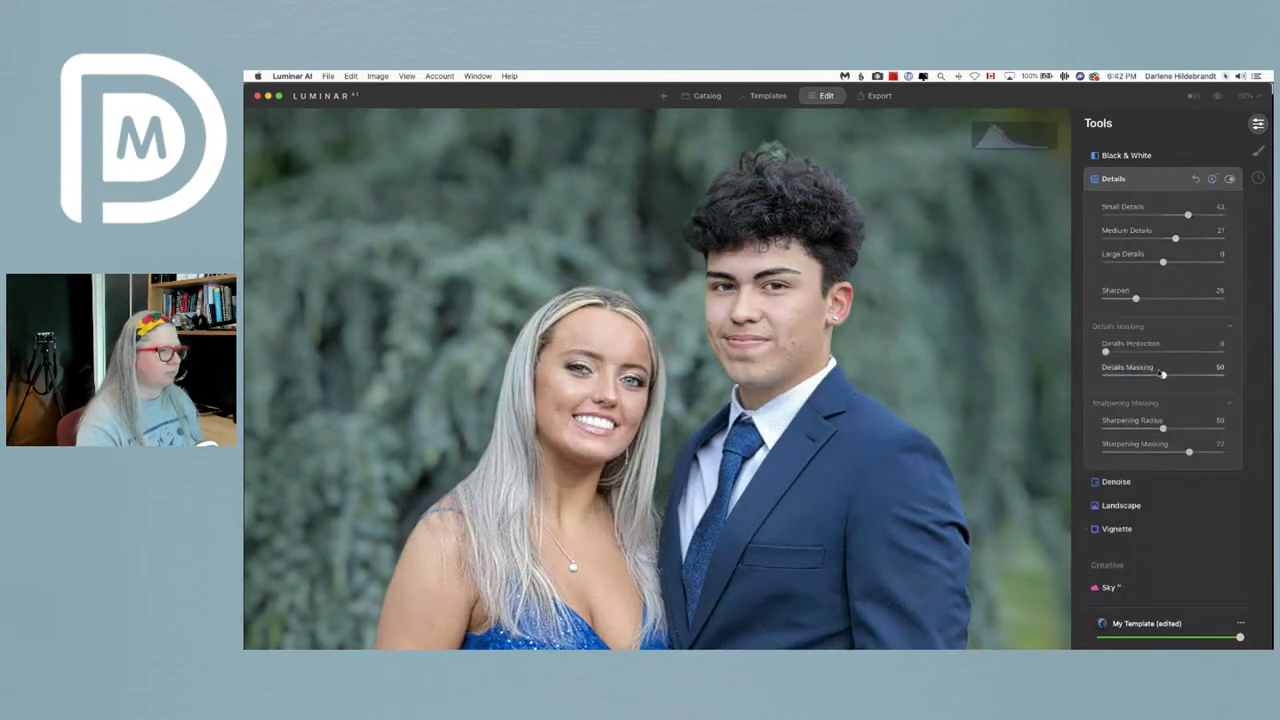
drag(1187, 214, 1168, 215)
drag(1188, 454, 1191, 453)
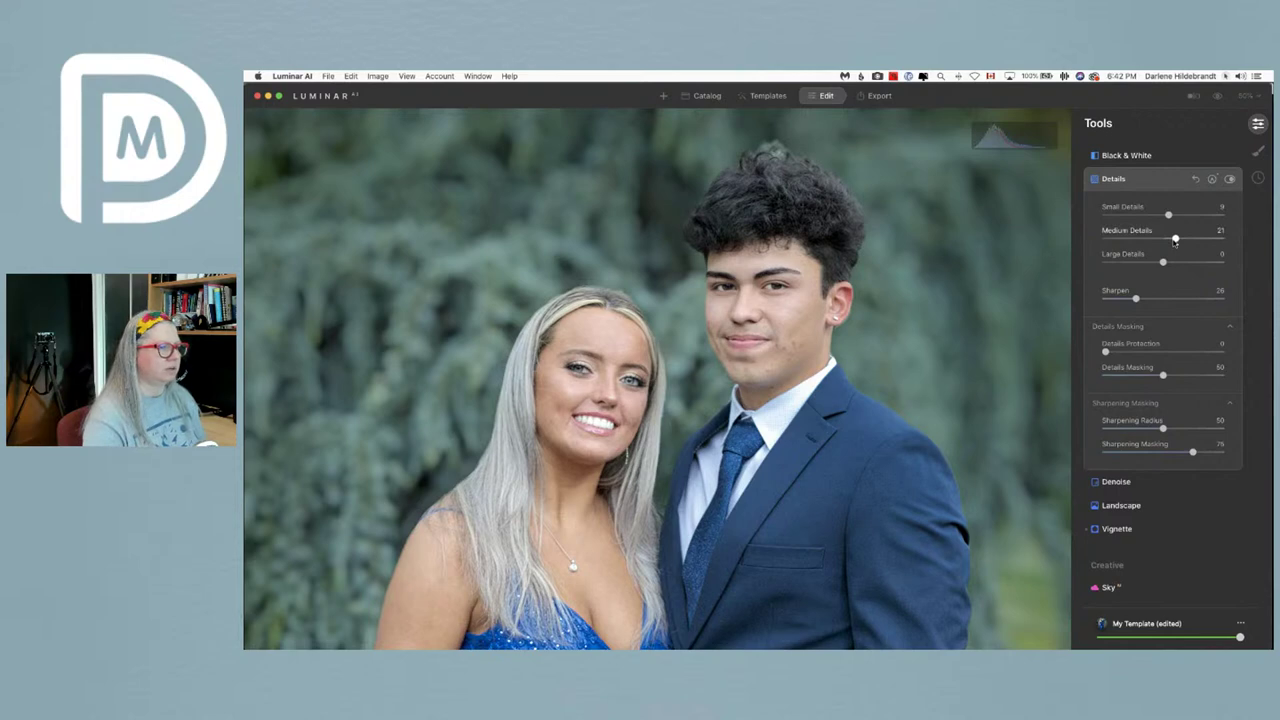
click(1158, 183)
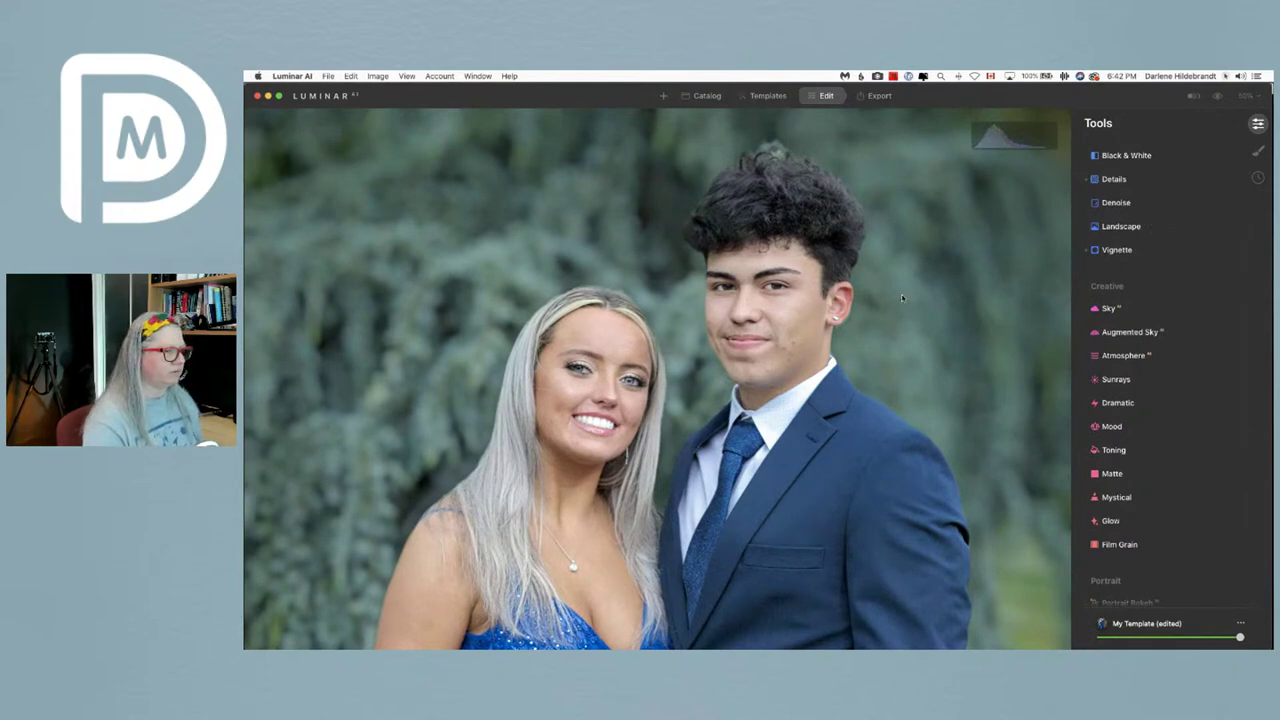
- Examine the Skin AI retouching on both faces at 50% zoom and compare before and after
key(super+0)
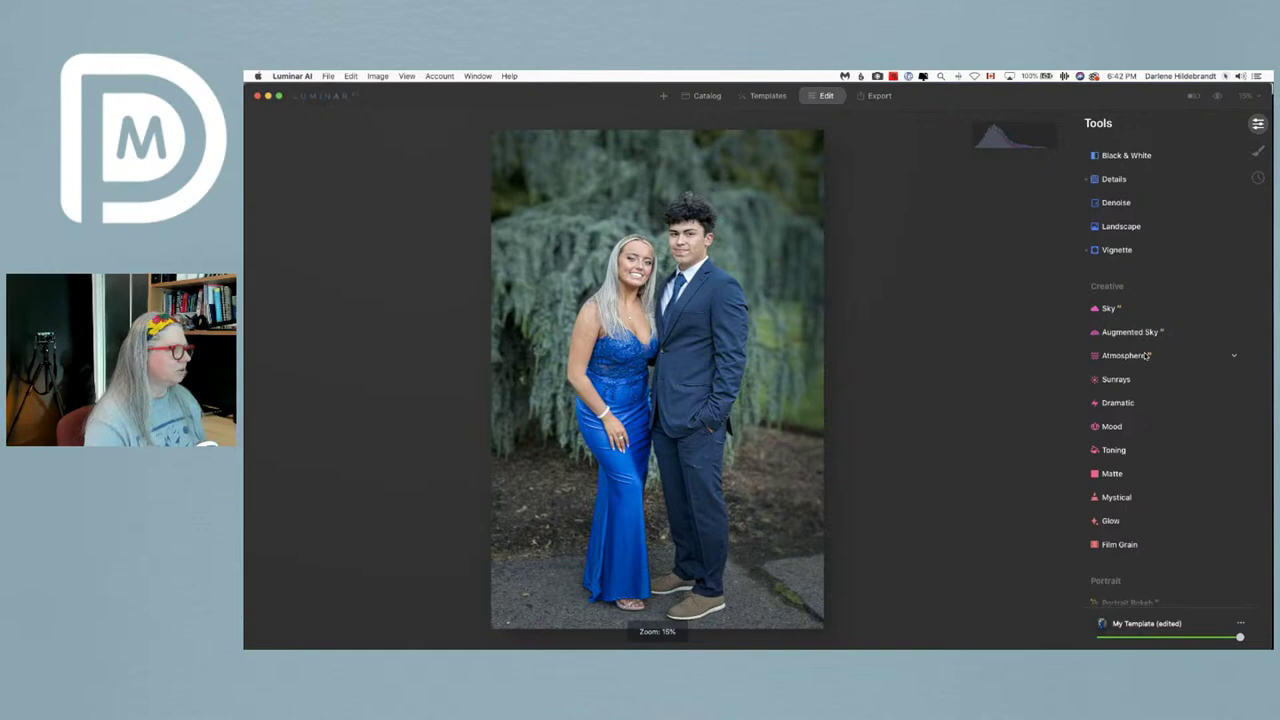
scroll(1147, 355, down, 10)
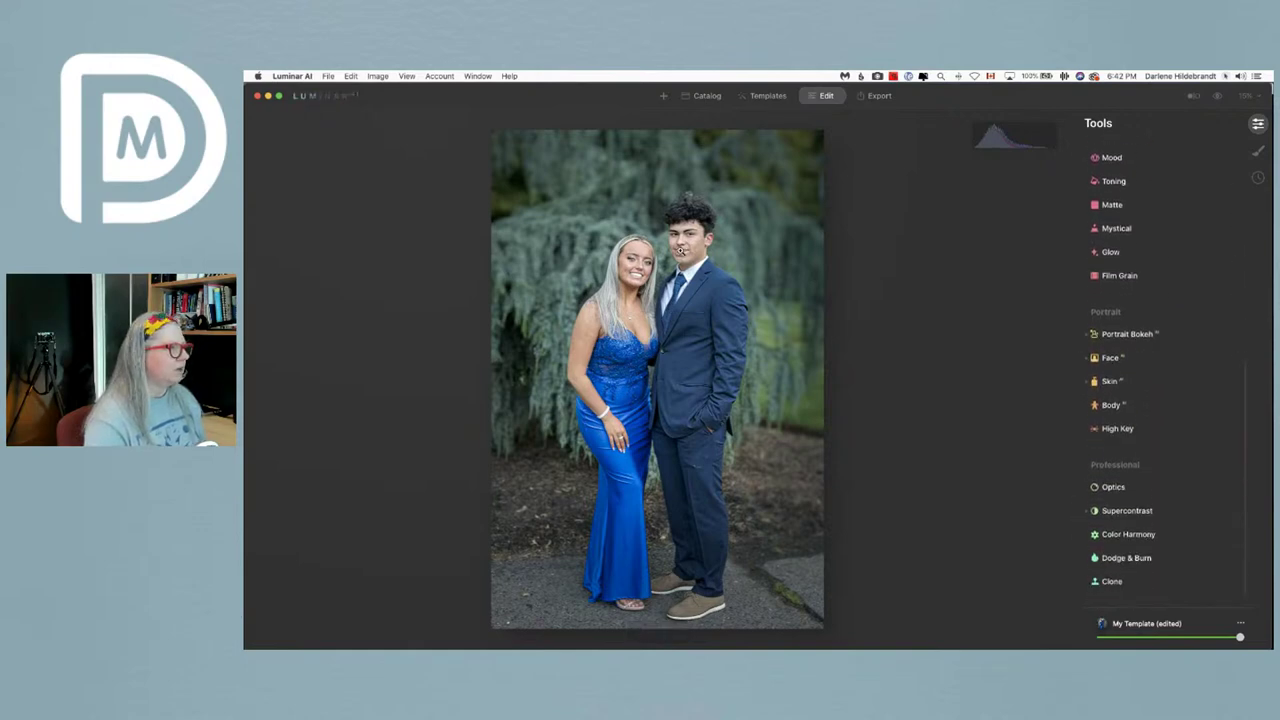
click(1108, 383)
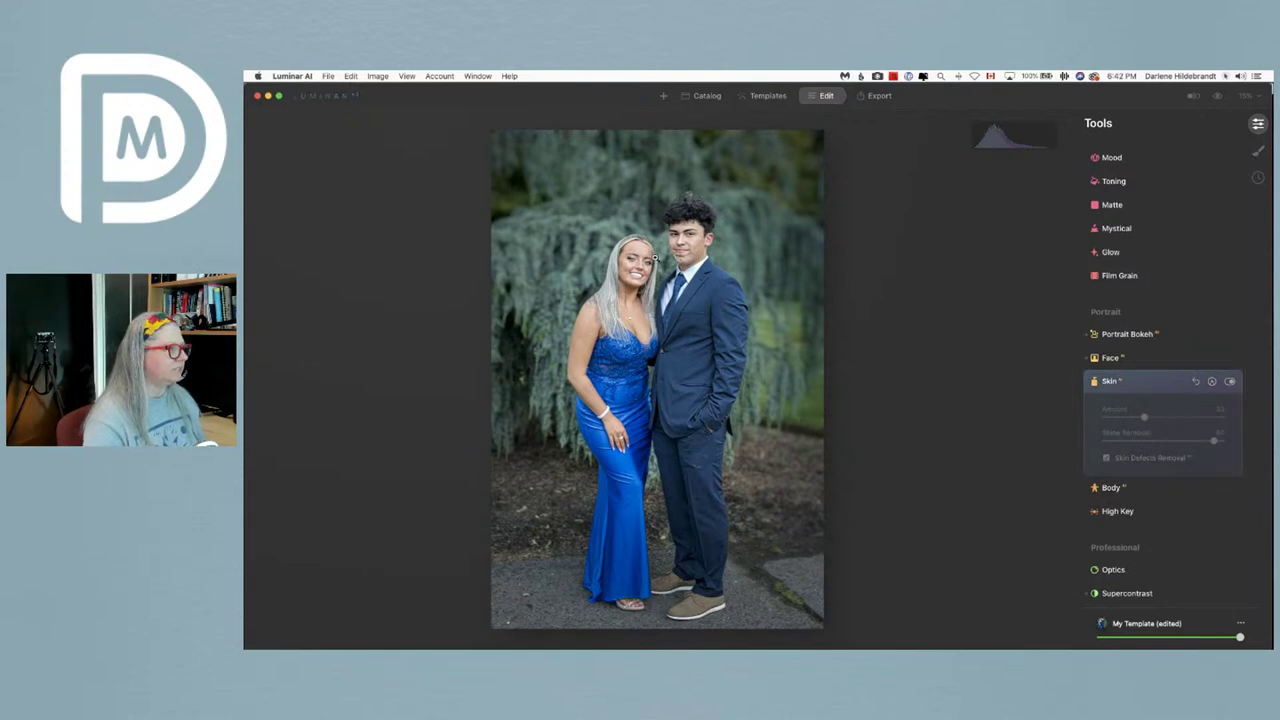
click(1245, 96)
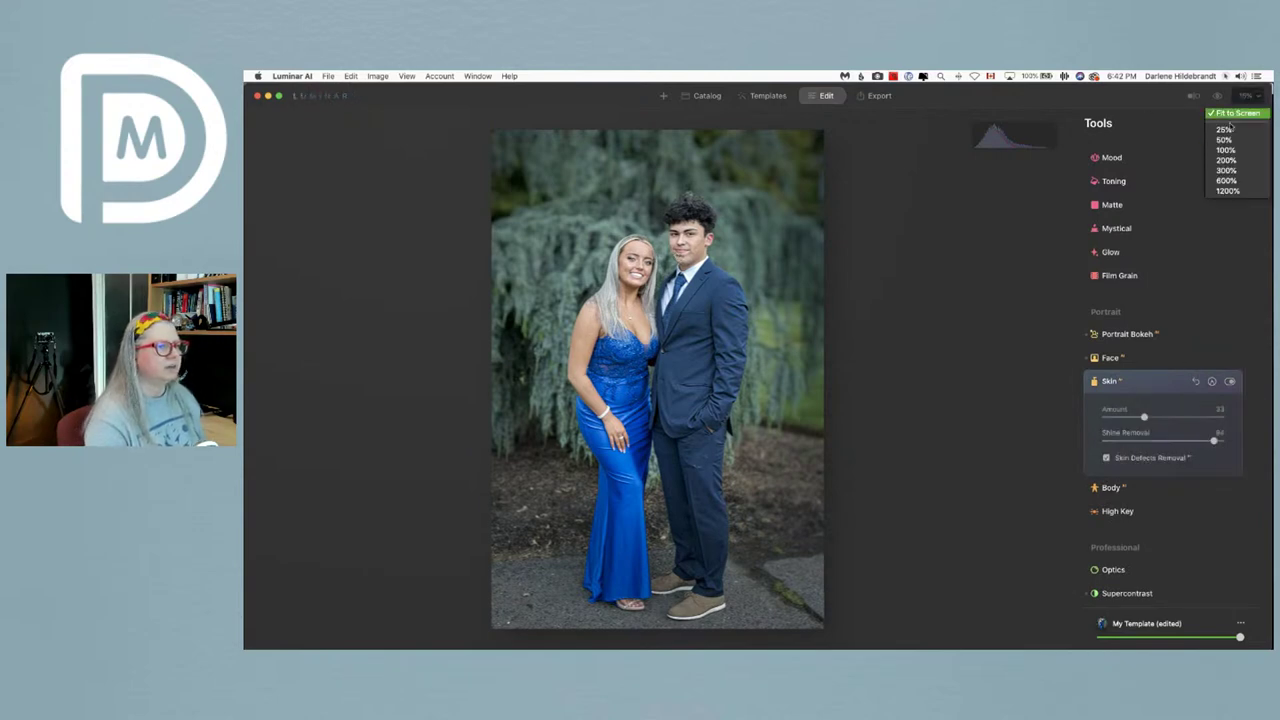
click(1224, 141)
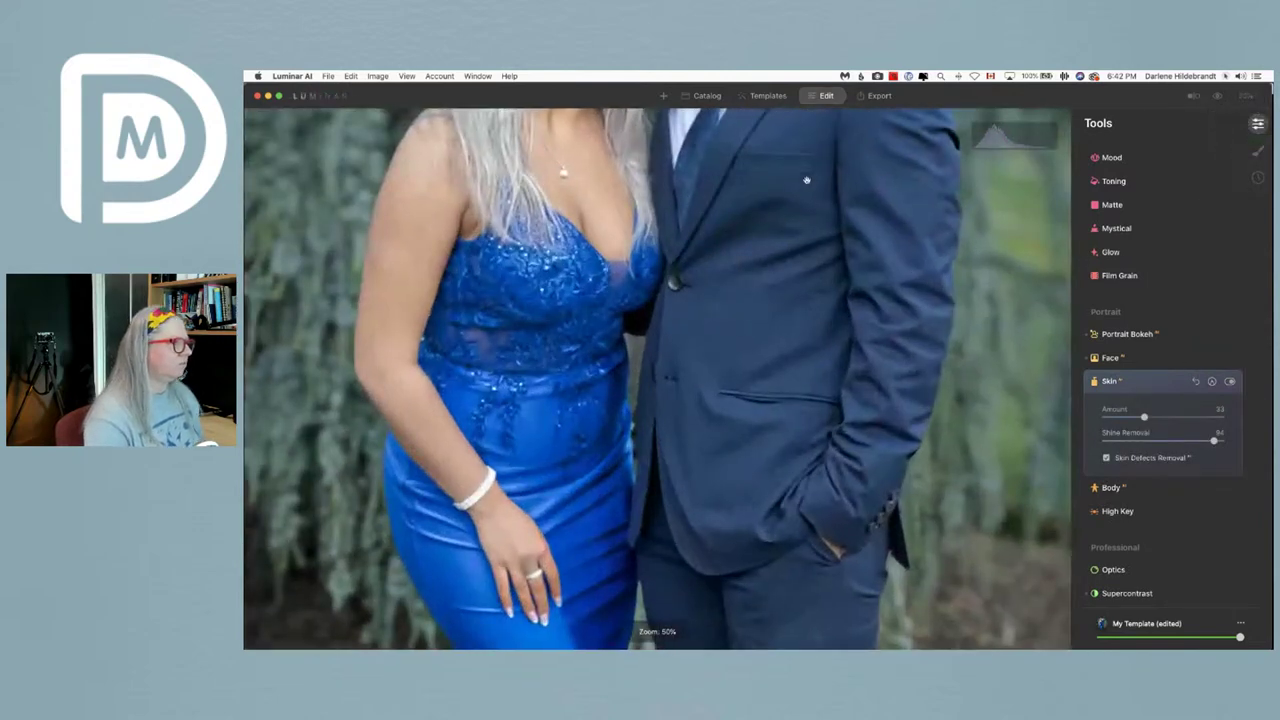
drag(806, 180, 845, 361)
drag(920, 386, 906, 438)
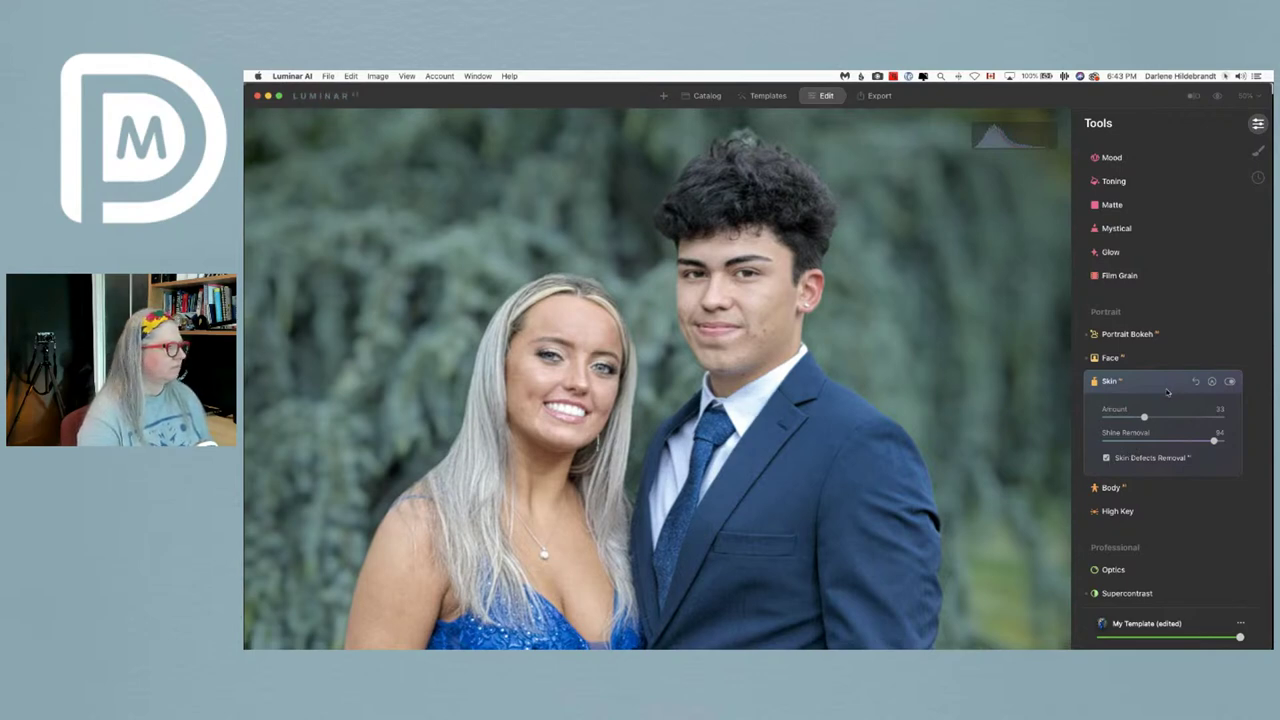
key(backslash)
key(backslash)
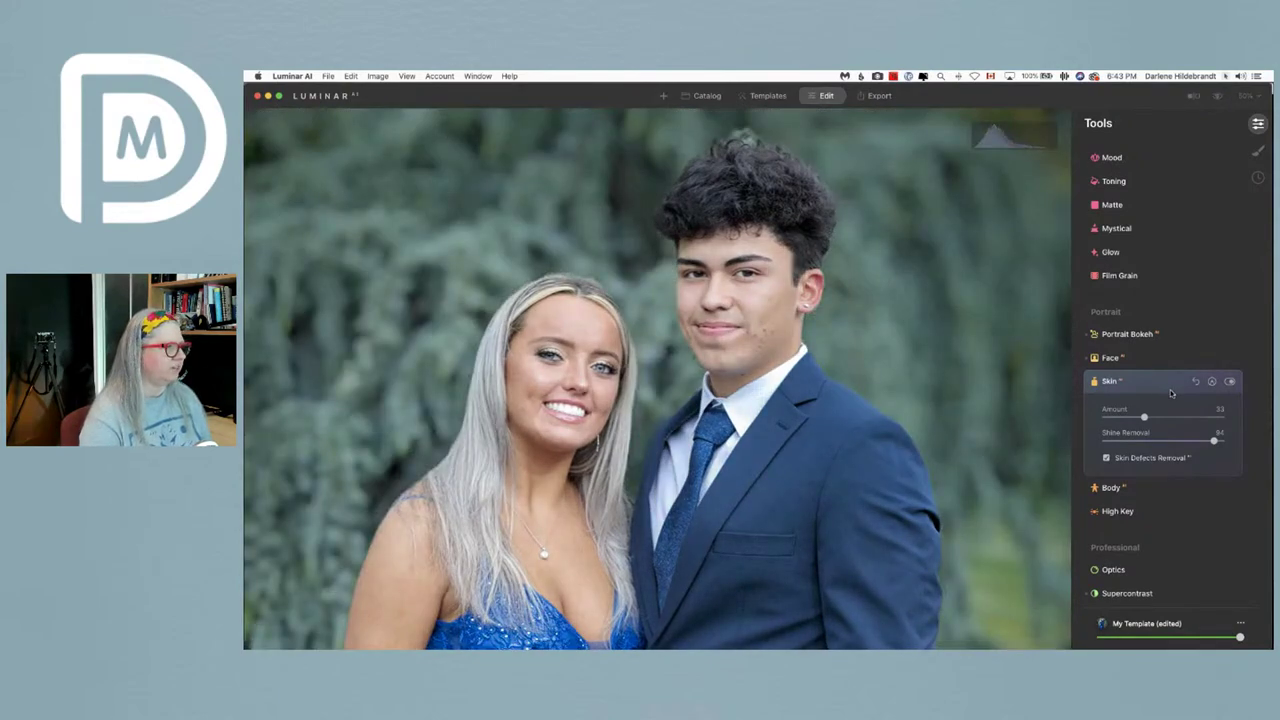
- Compare the portrait before and after the edits and close the Skin AI settings
key(backslash)
key(backslash)
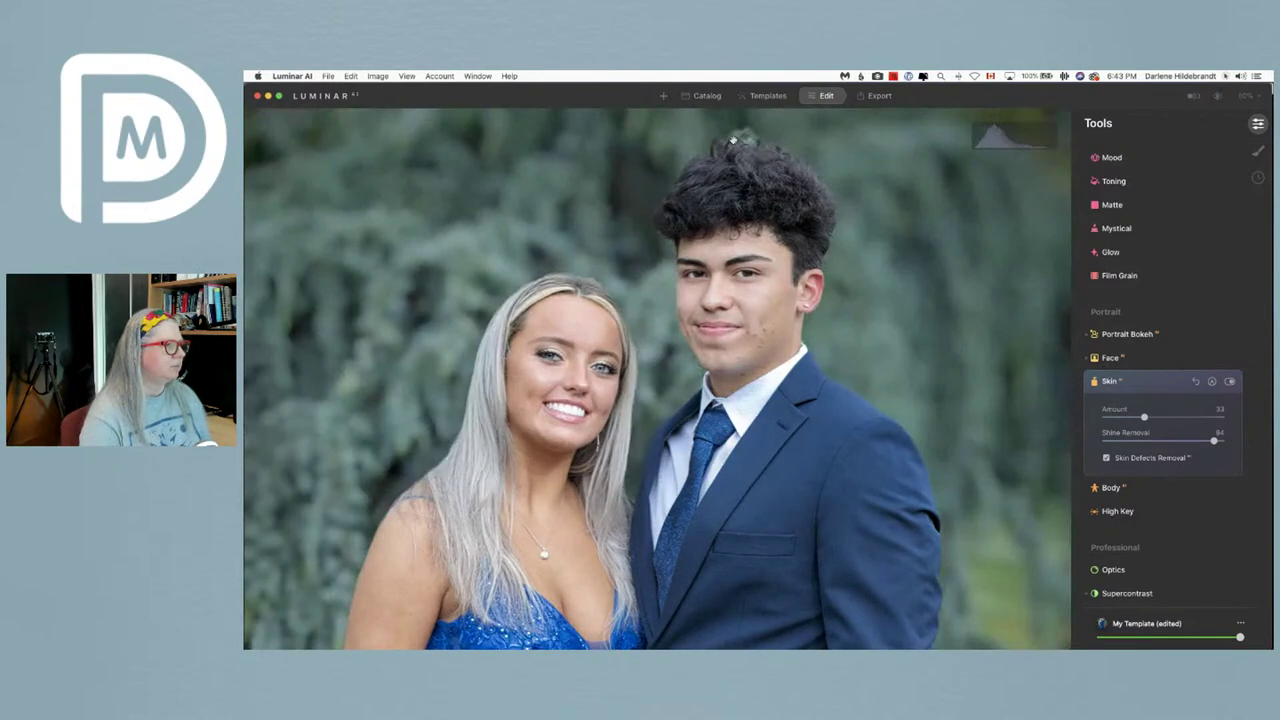
click(1150, 381)
- In Portrait Bokeh AI, defocus the stray focus patch in the tree foliage beside the woman's arm
click(1148, 336)
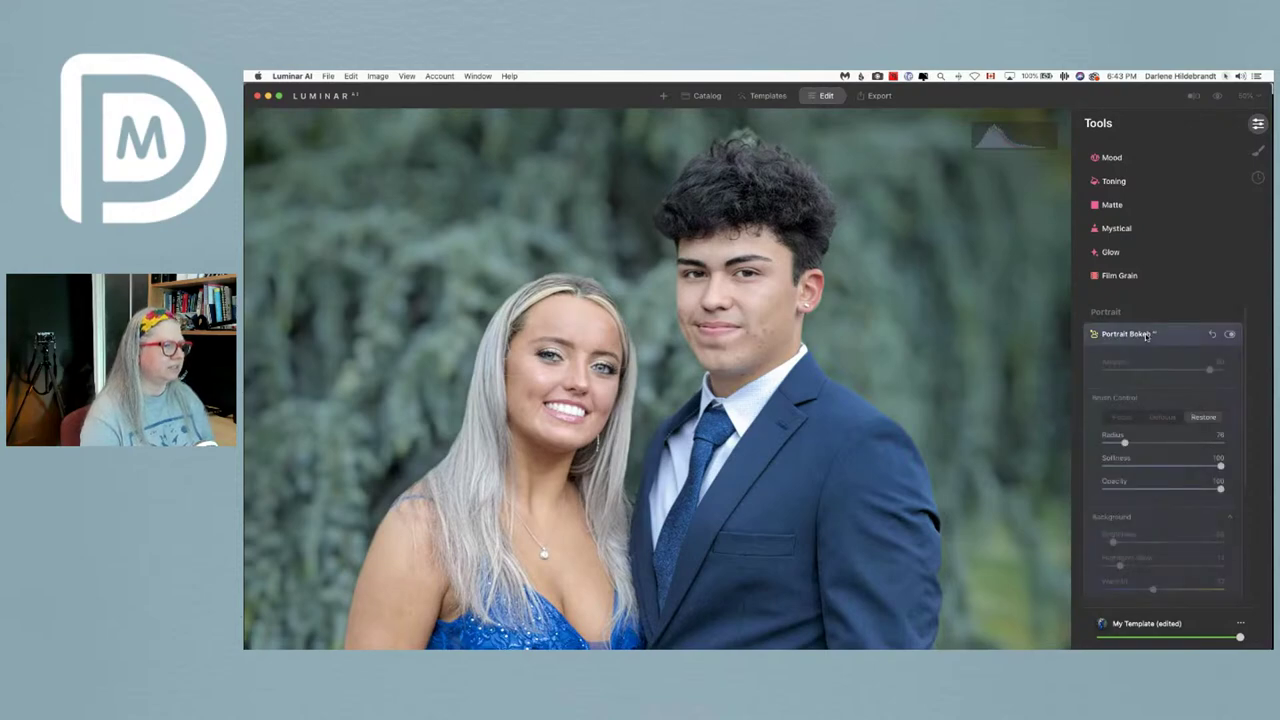
click(1203, 370)
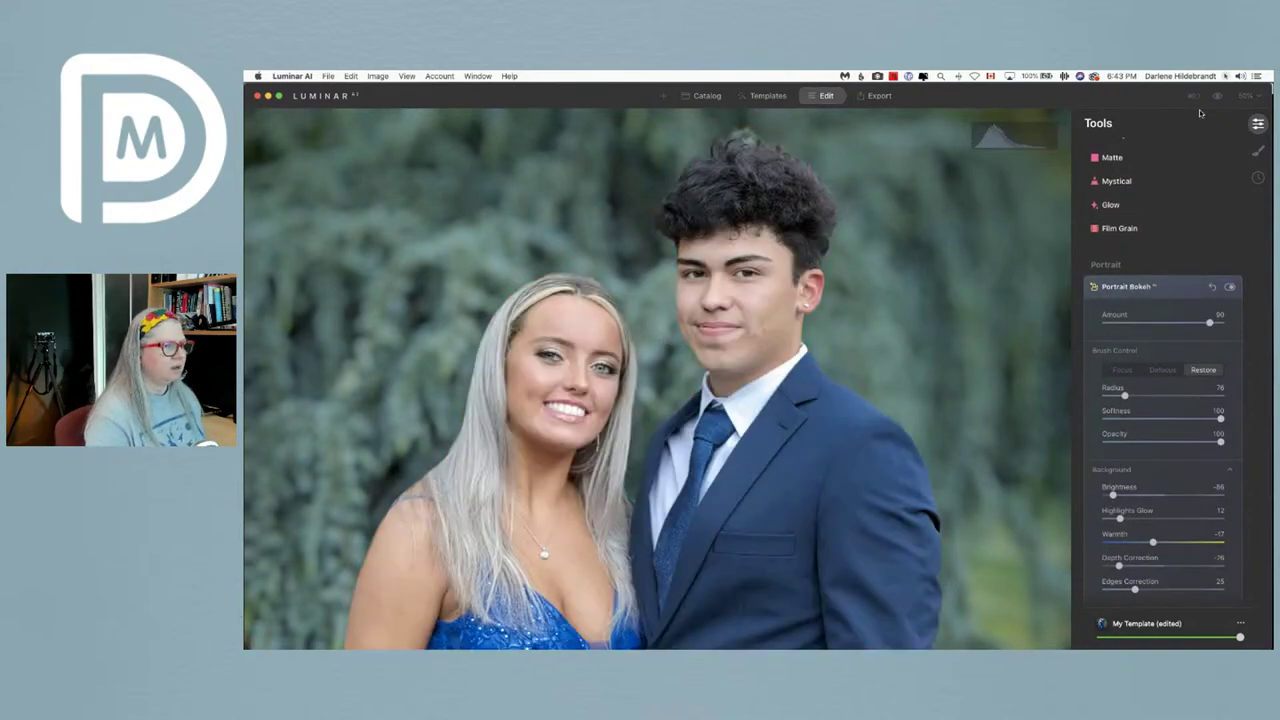
click(1245, 96)
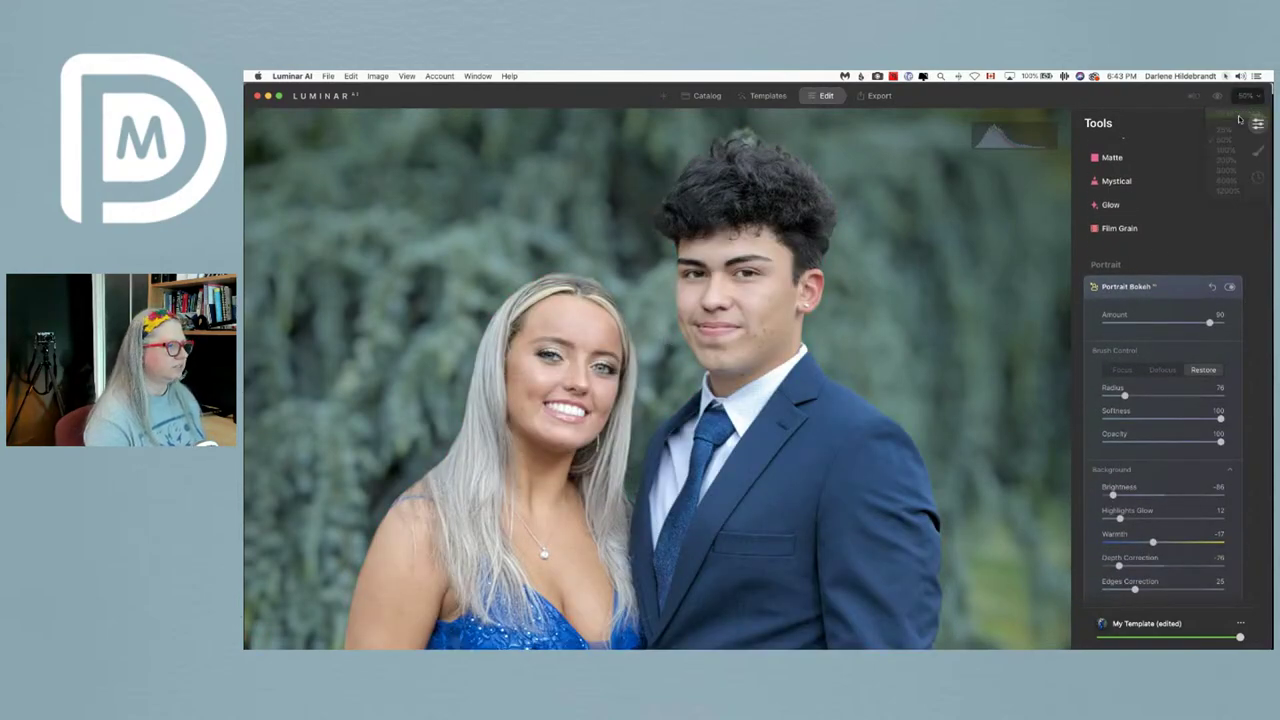
click(1238, 120)
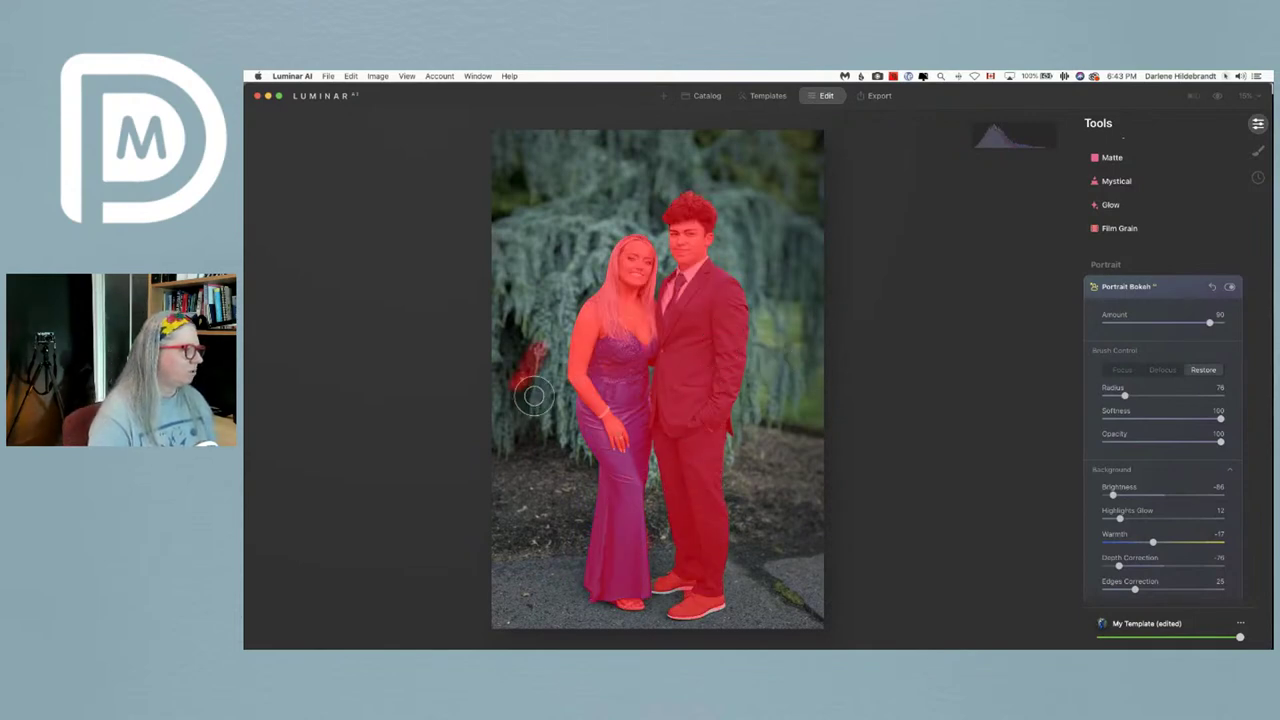
mouse_move(534, 396)
mouse_down()
mouse_move(526, 357)
mouse_move(514, 368)
mouse_move(531, 358)
mouse_up()
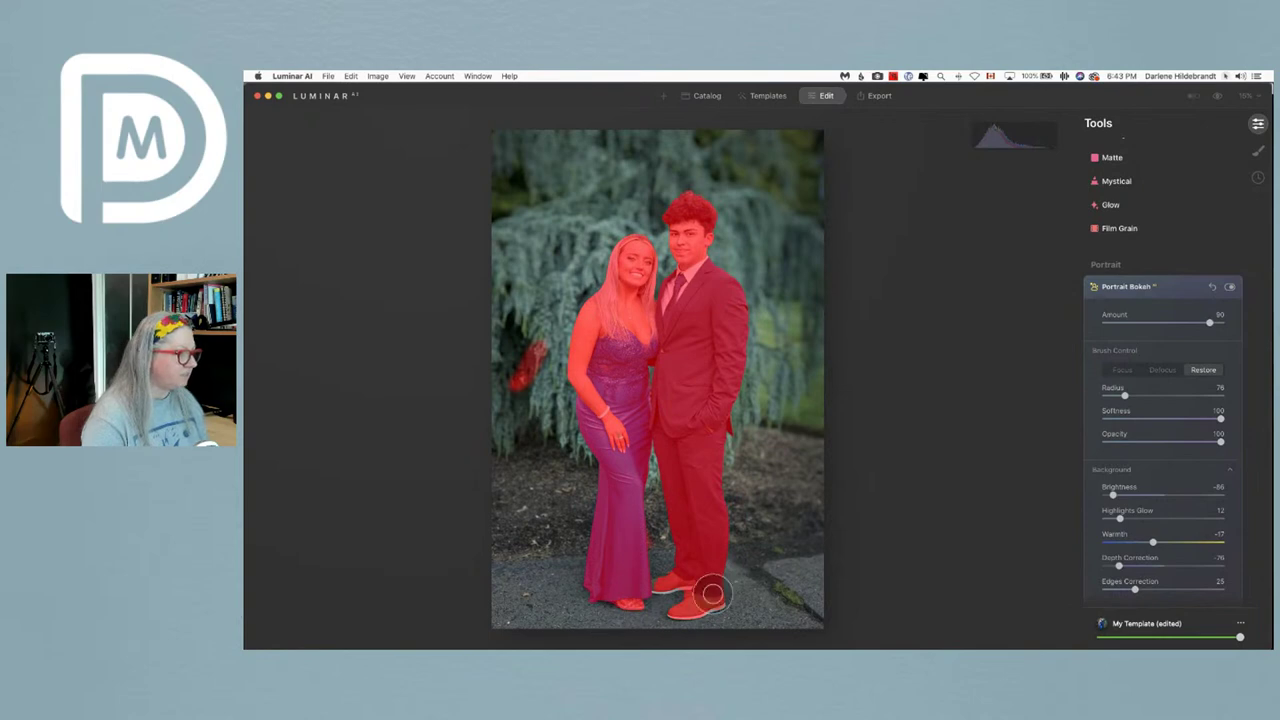
click(1162, 369)
mouse_move(523, 370)
mouse_down()
mouse_move(536, 340)
mouse_move(515, 392)
mouse_move(525, 334)
mouse_move(516, 393)
mouse_up()
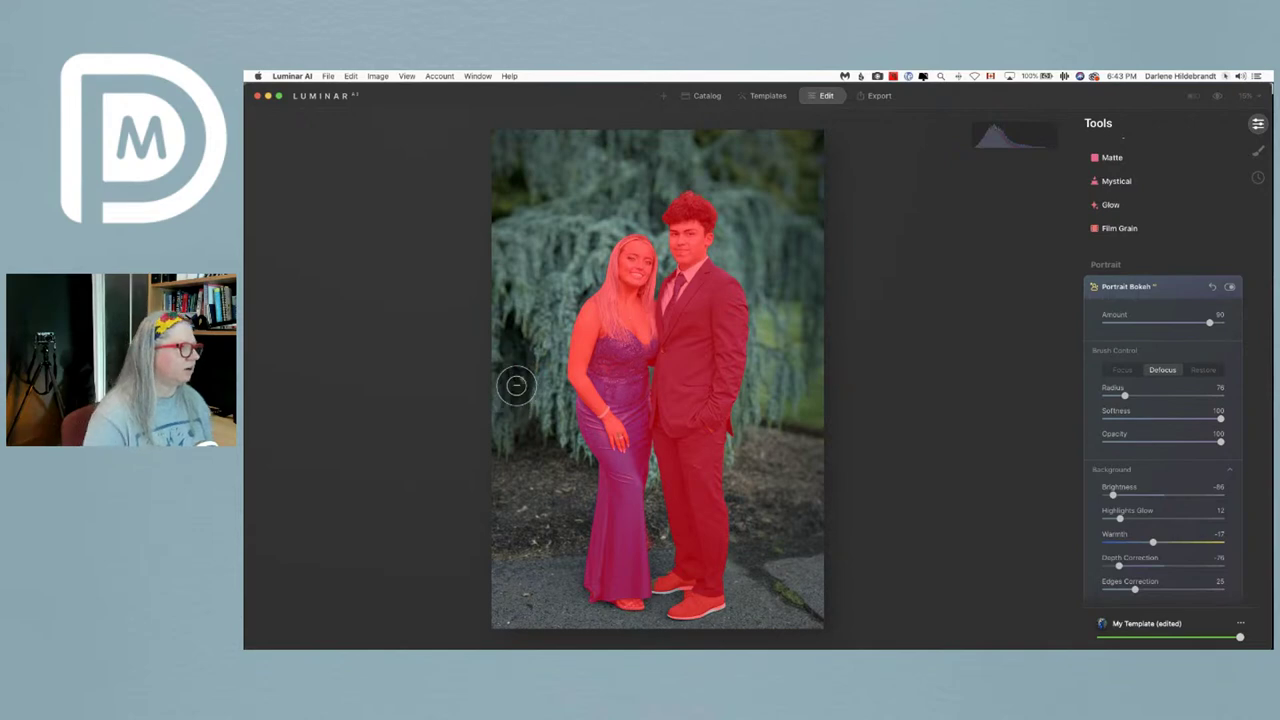
- Set the Portrait Bokeh Defocus brush to Opacity 61 and Radius 40
click(1179, 443)
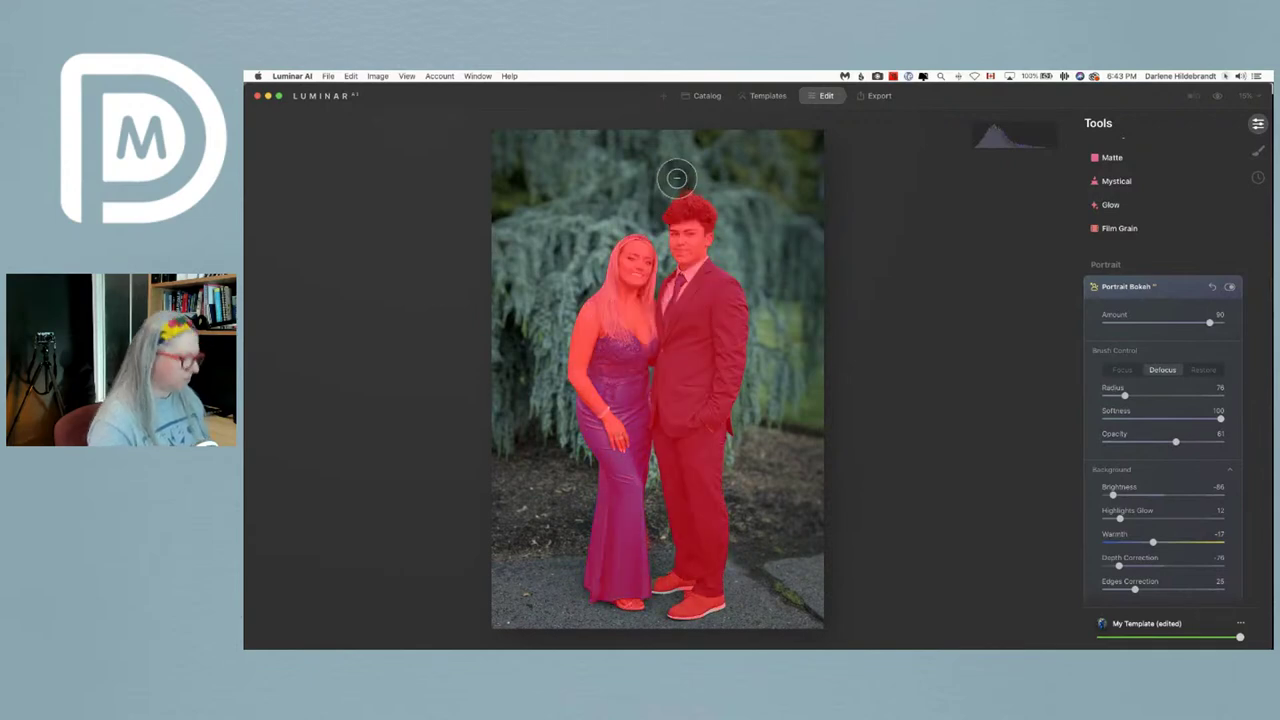
key(bracketleft)
key(bracketleft)
key(bracketleft)
key(bracketleft)
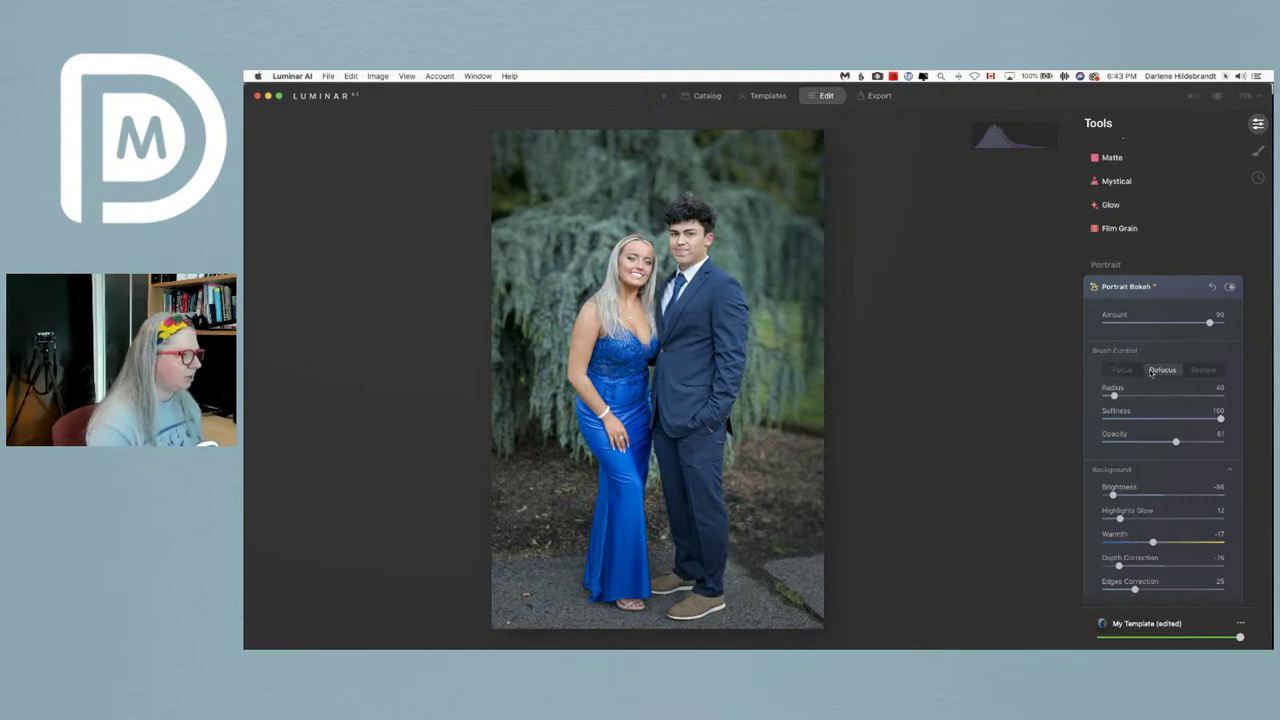
- Compare the full-length couple portrait before and after all edits
scroll(1124, 532, down, 4)
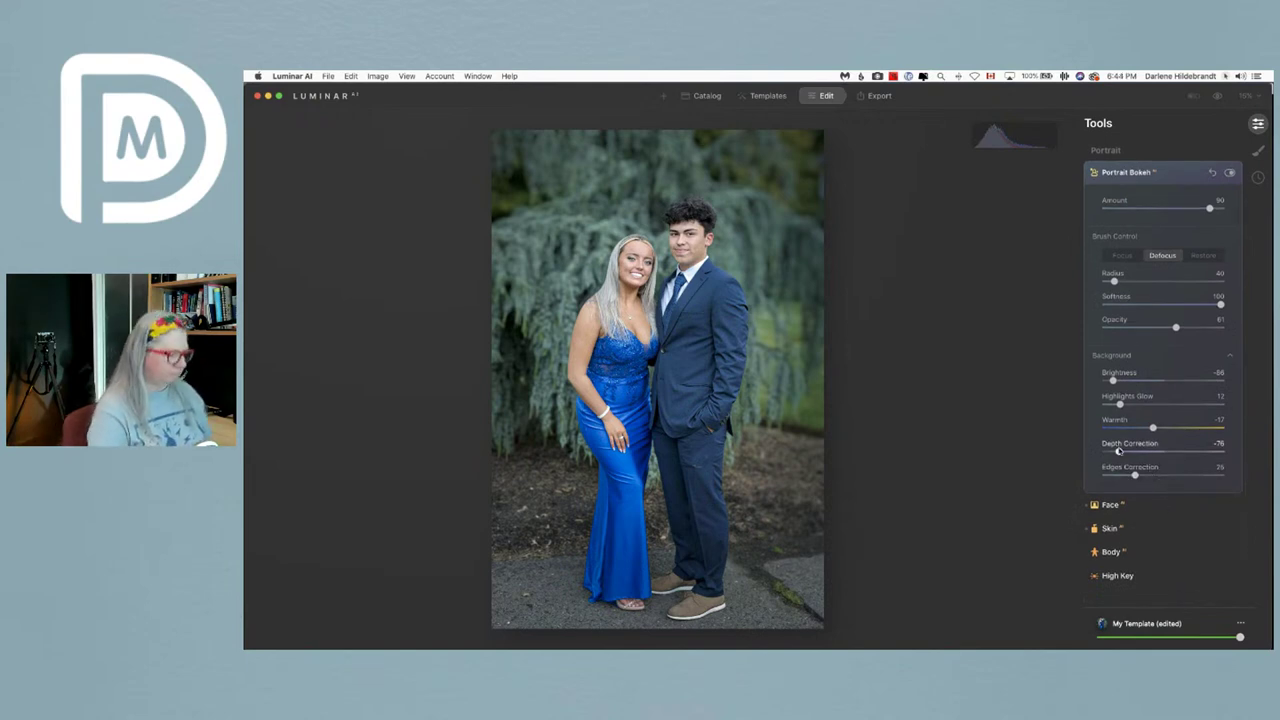
key(backslash)
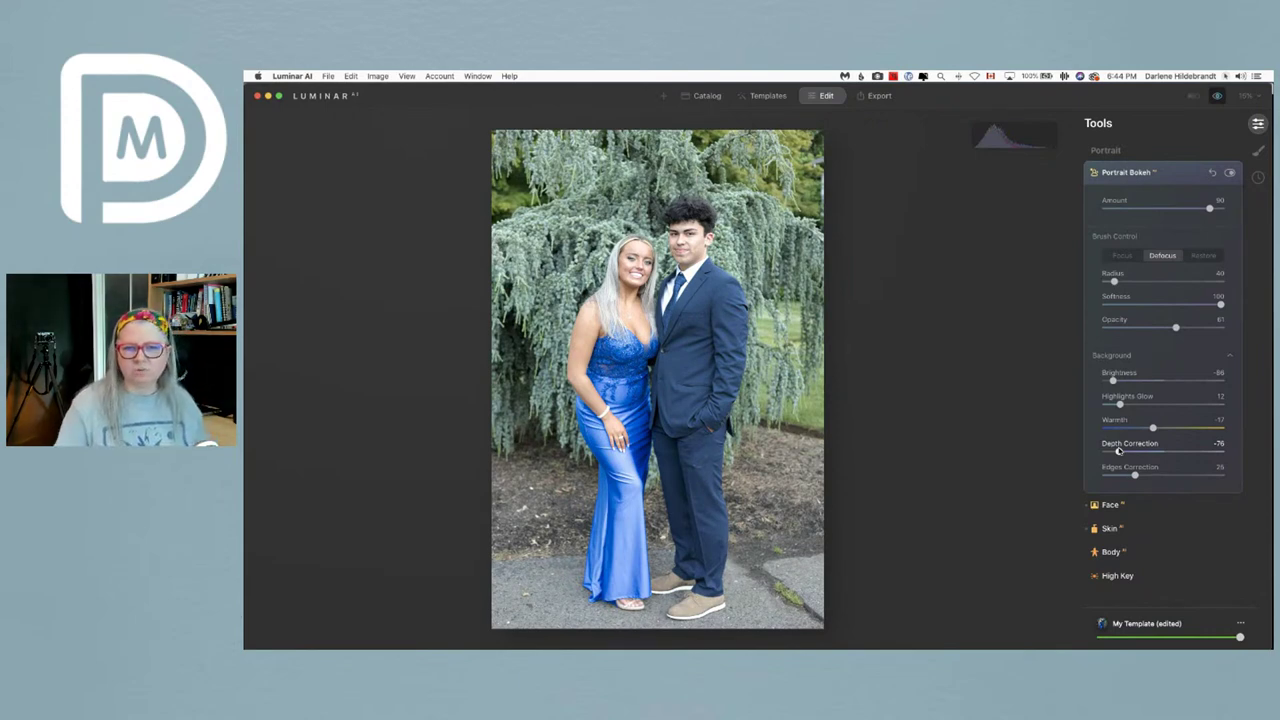
key(backslash)
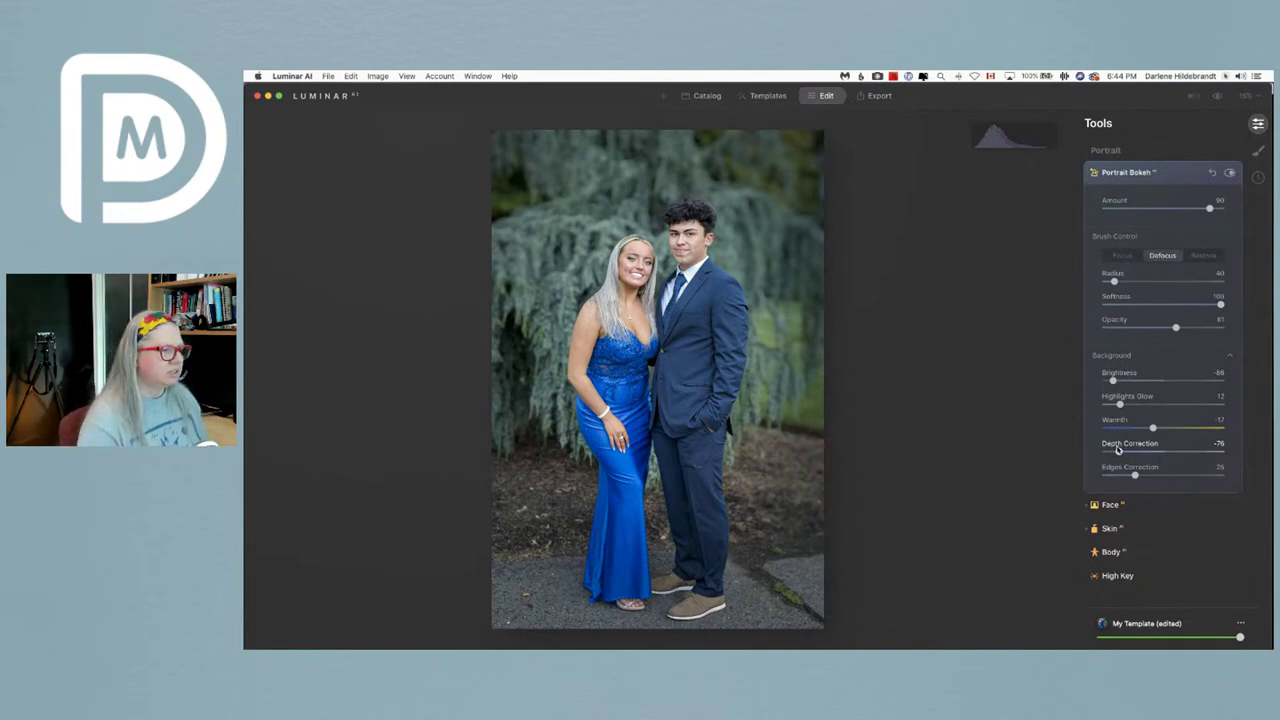
- Set Portrait Bokeh's Depth Correction to 20, Amount to 35 and background Warmth to 0, and compare the photo with the tool off
drag(1119, 451, 1176, 453)
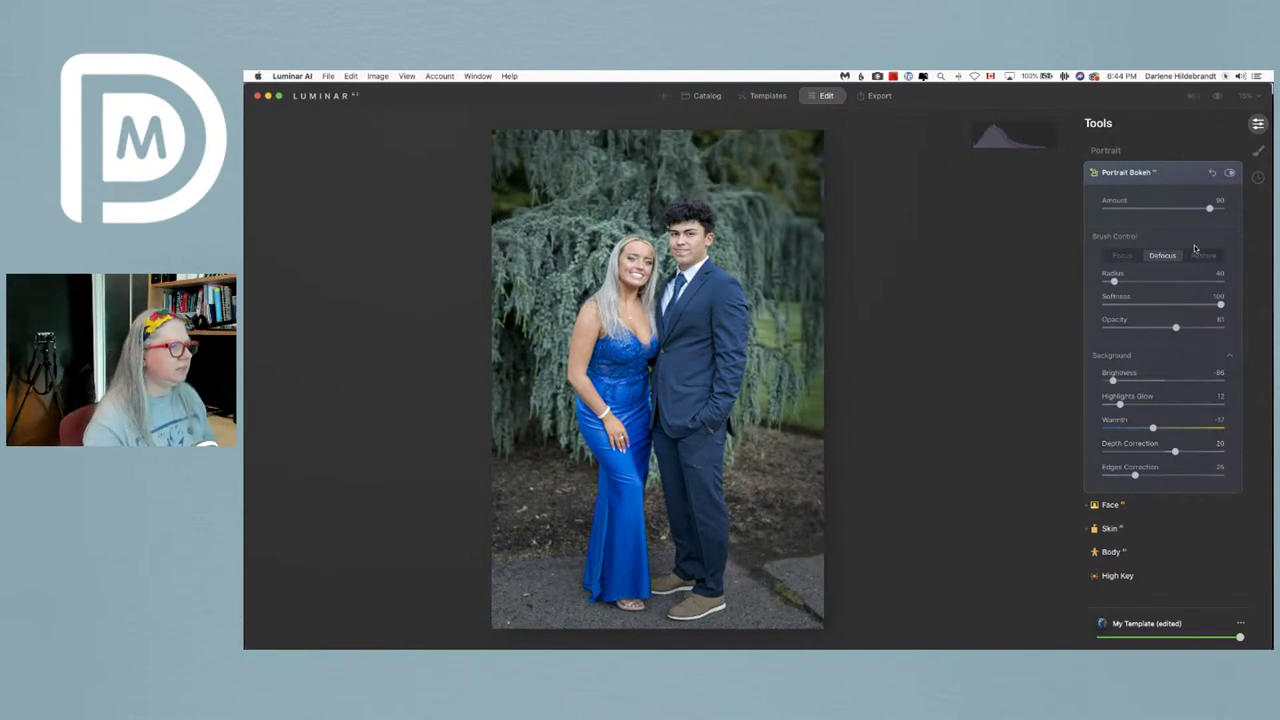
drag(1210, 208, 1147, 208)
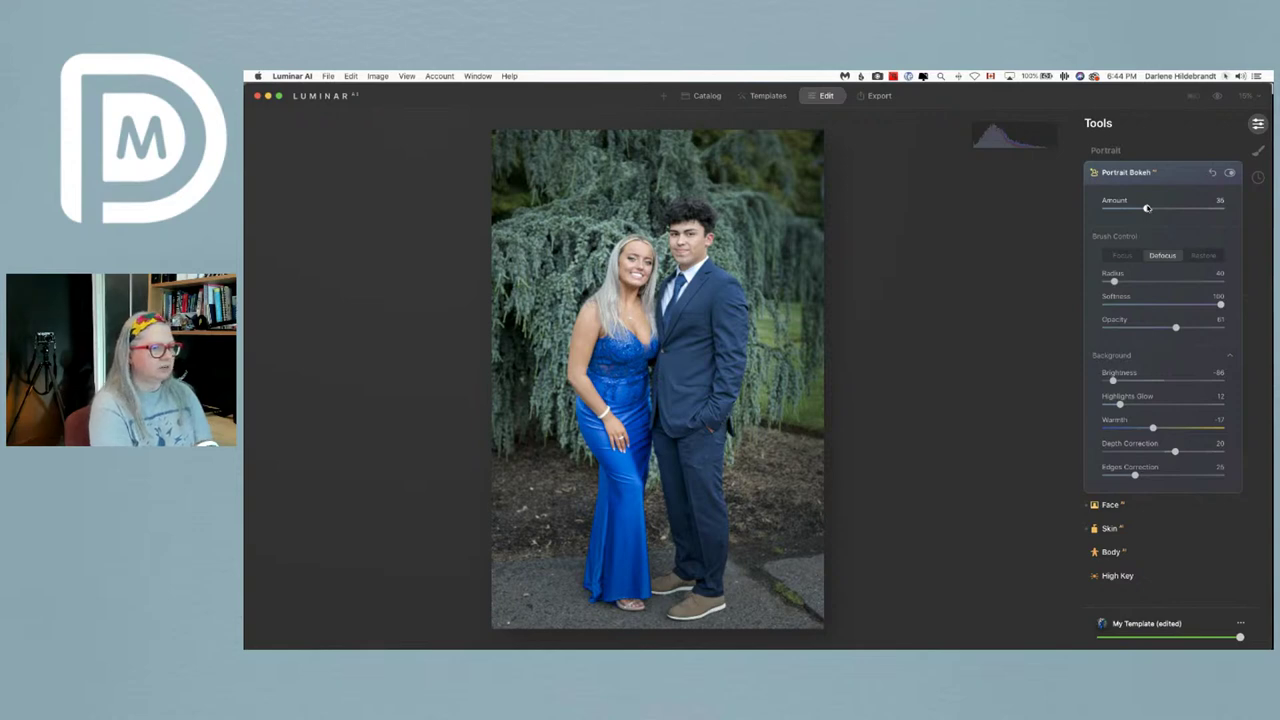
double_click(1153, 428)
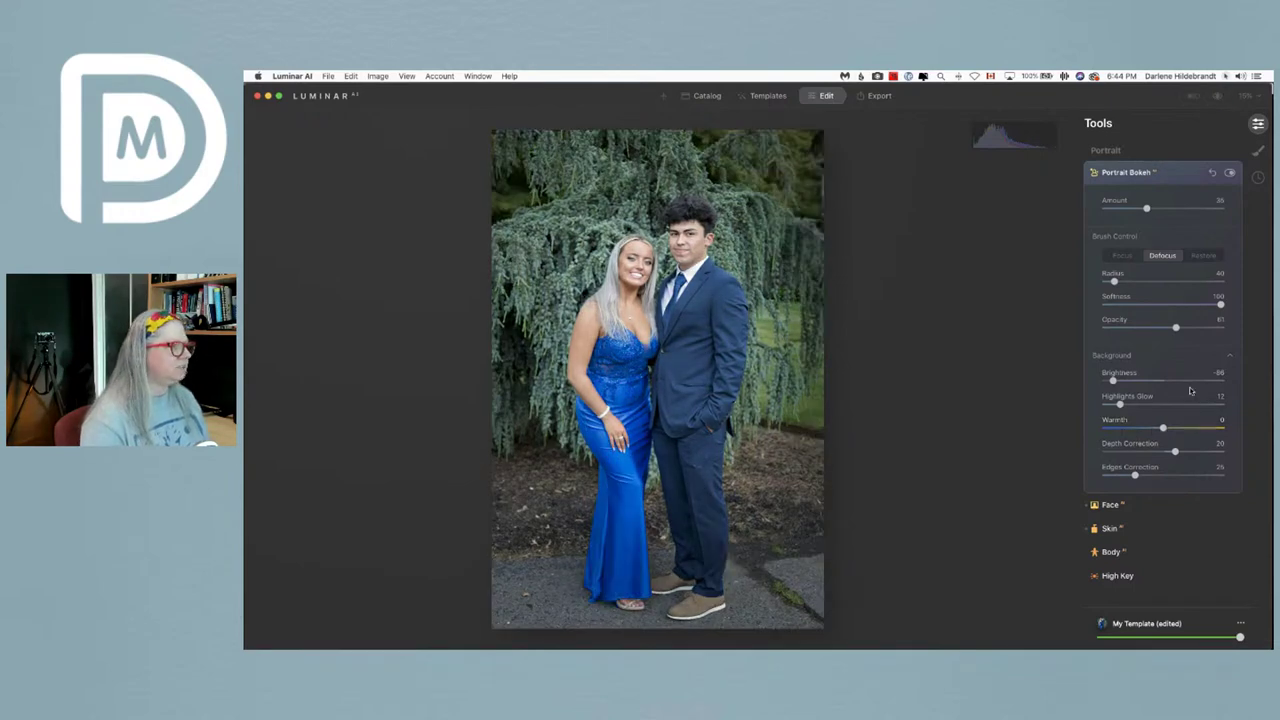
click(1231, 173)
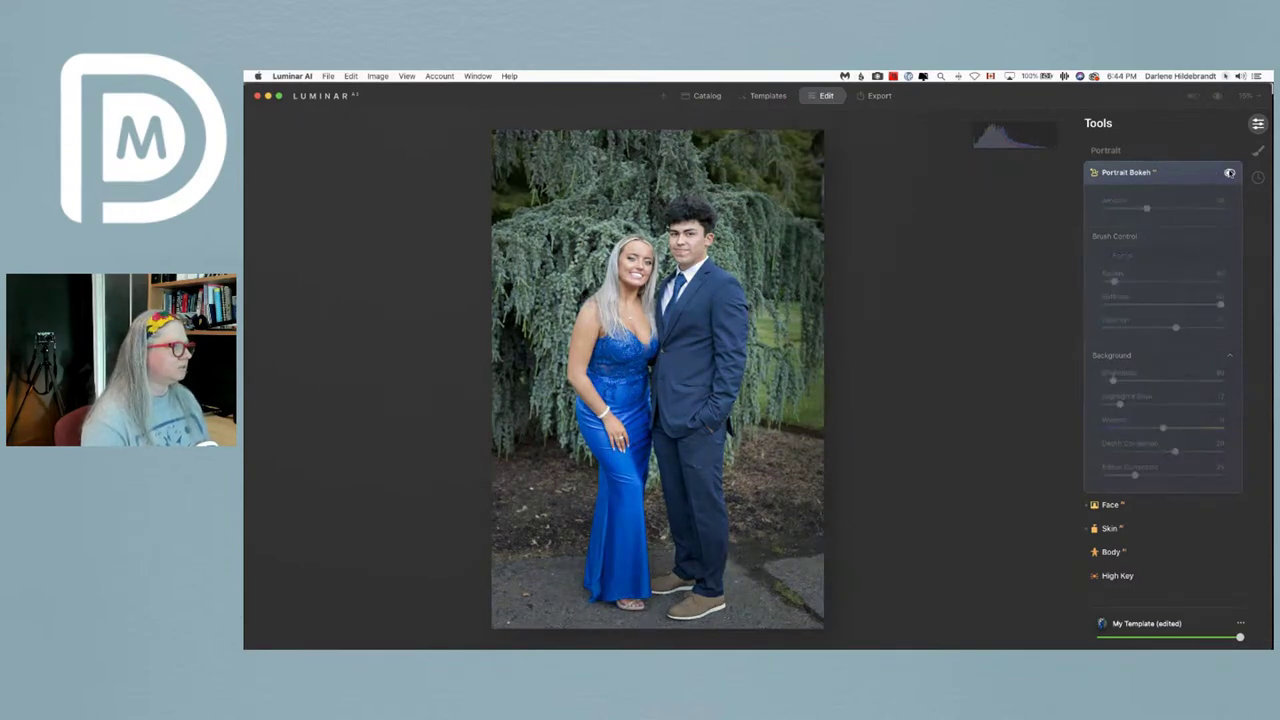
click(1230, 173)
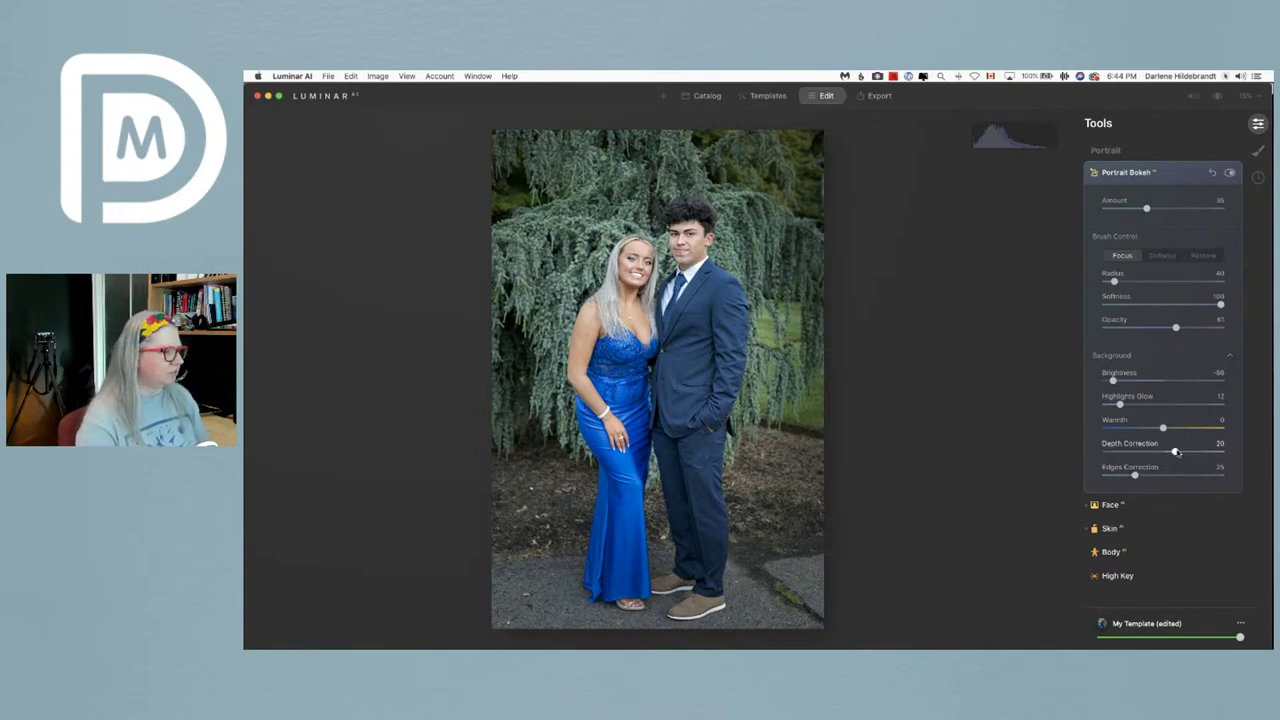
- Try Portrait Bokeh at Depth Correction -100 and Amount 100, and settle on Amount 31 and Depth Correction 24
drag(1177, 452, 1043, 457)
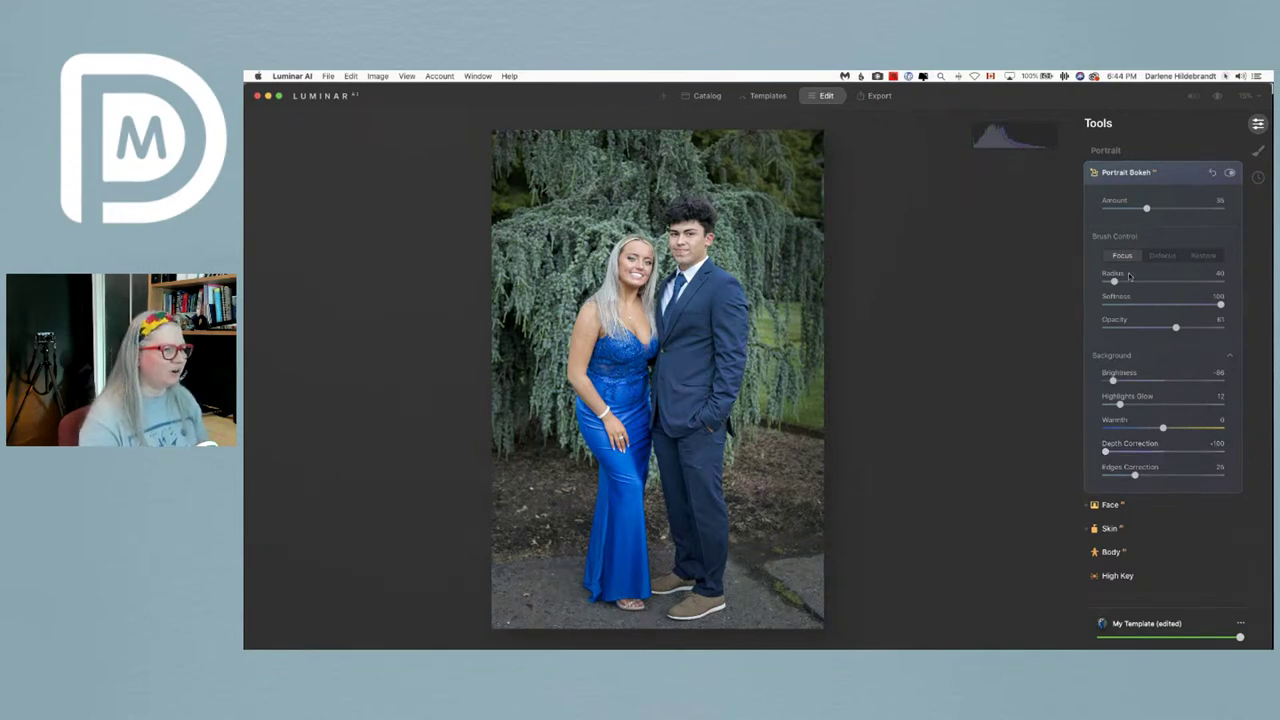
drag(1146, 207, 1221, 207)
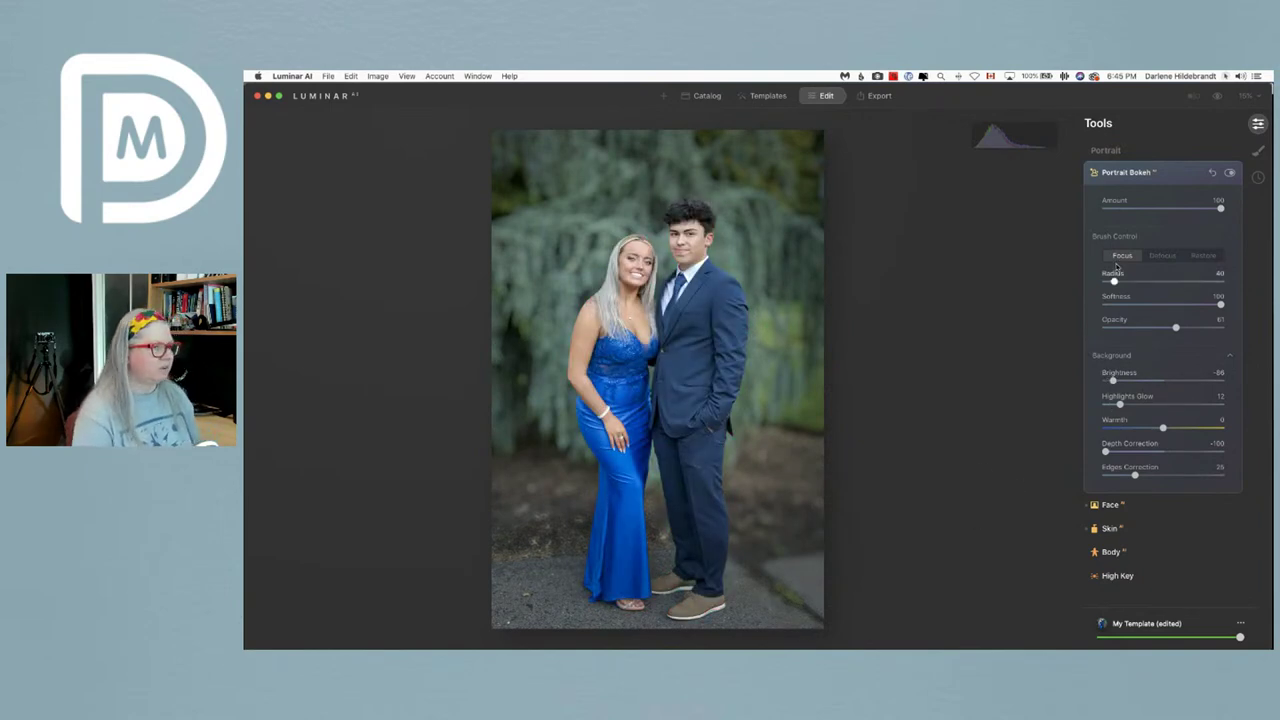
click(1141, 208)
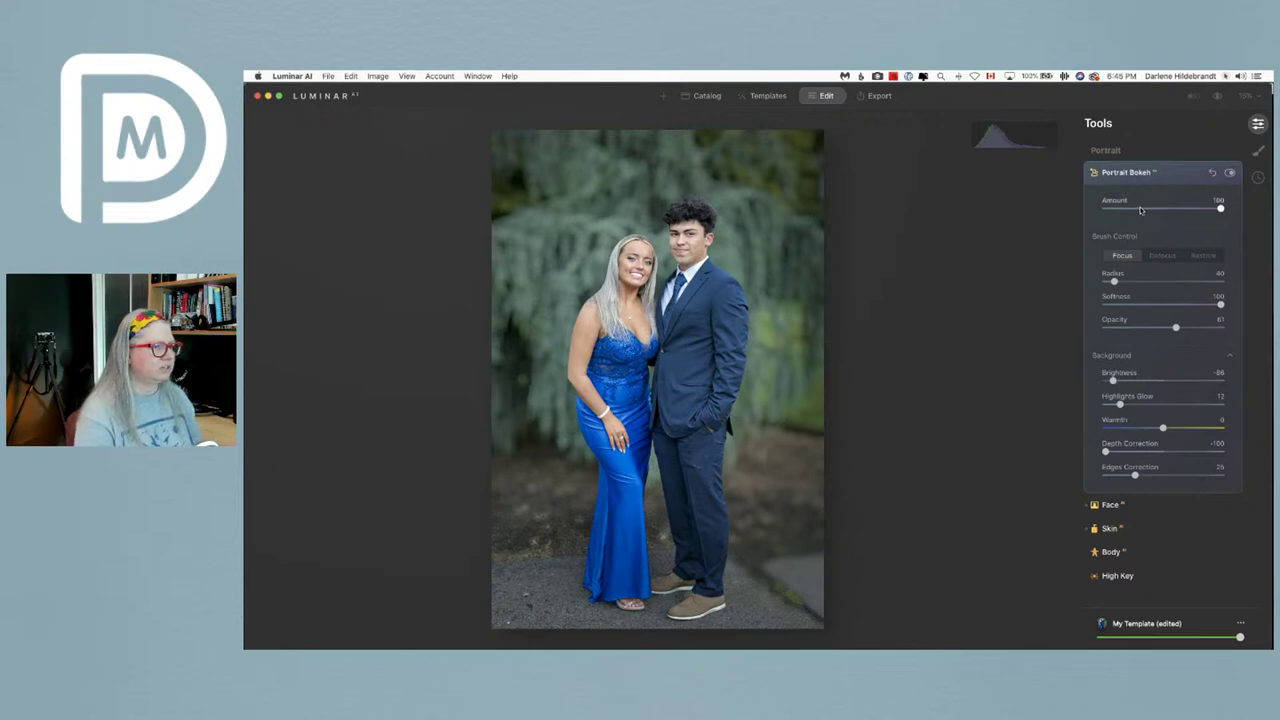
click(1178, 452)
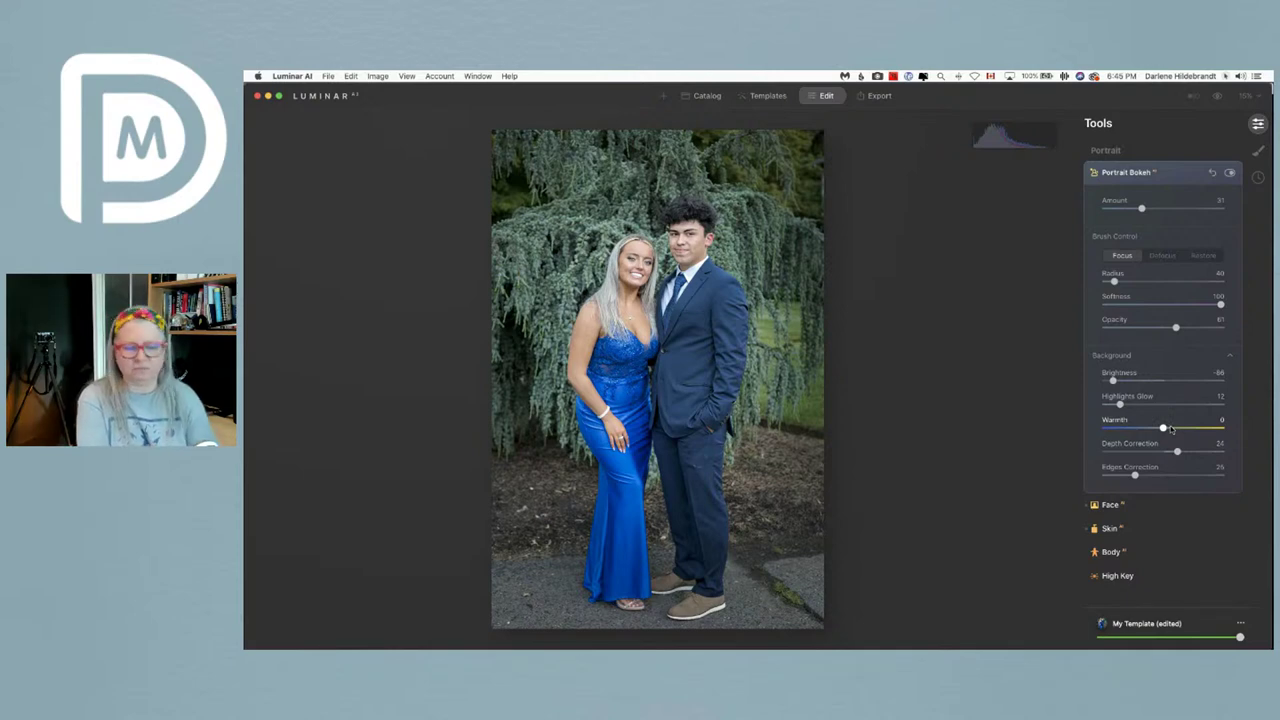
key(backslash)
key(backslash)
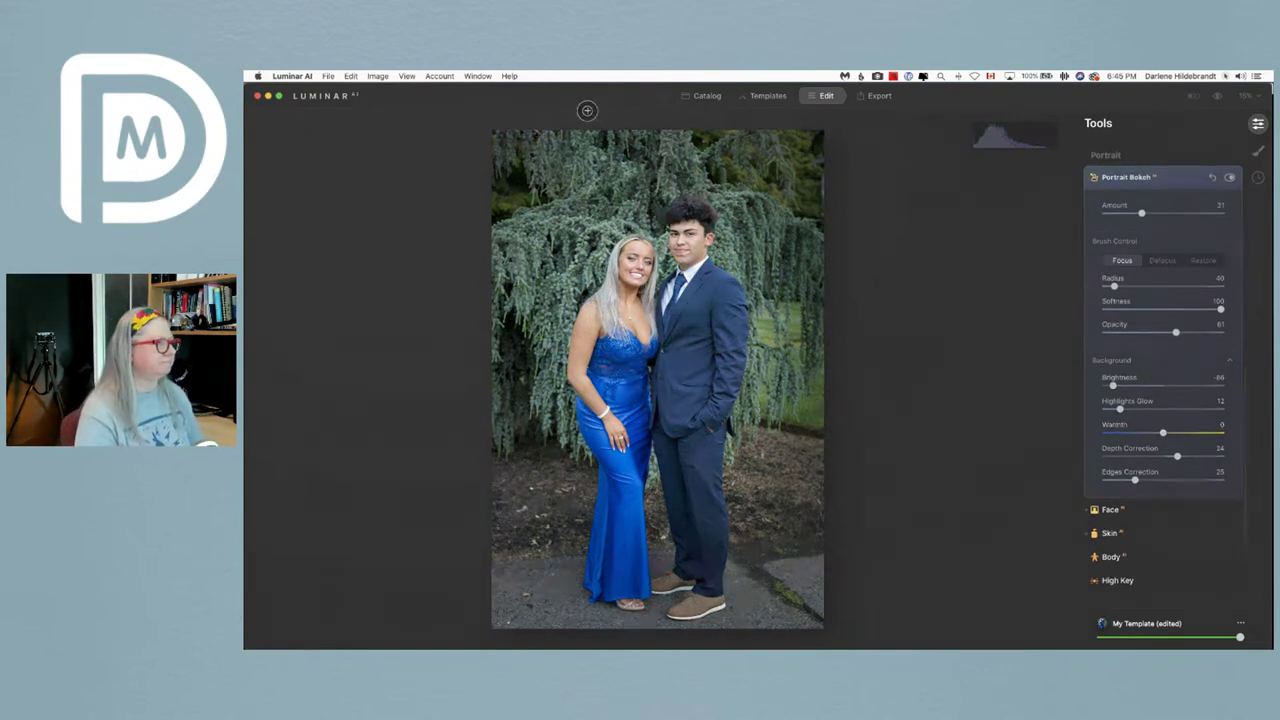
- Copy the adjustments of the full-length couple portrait in the catalog
click(706, 103)
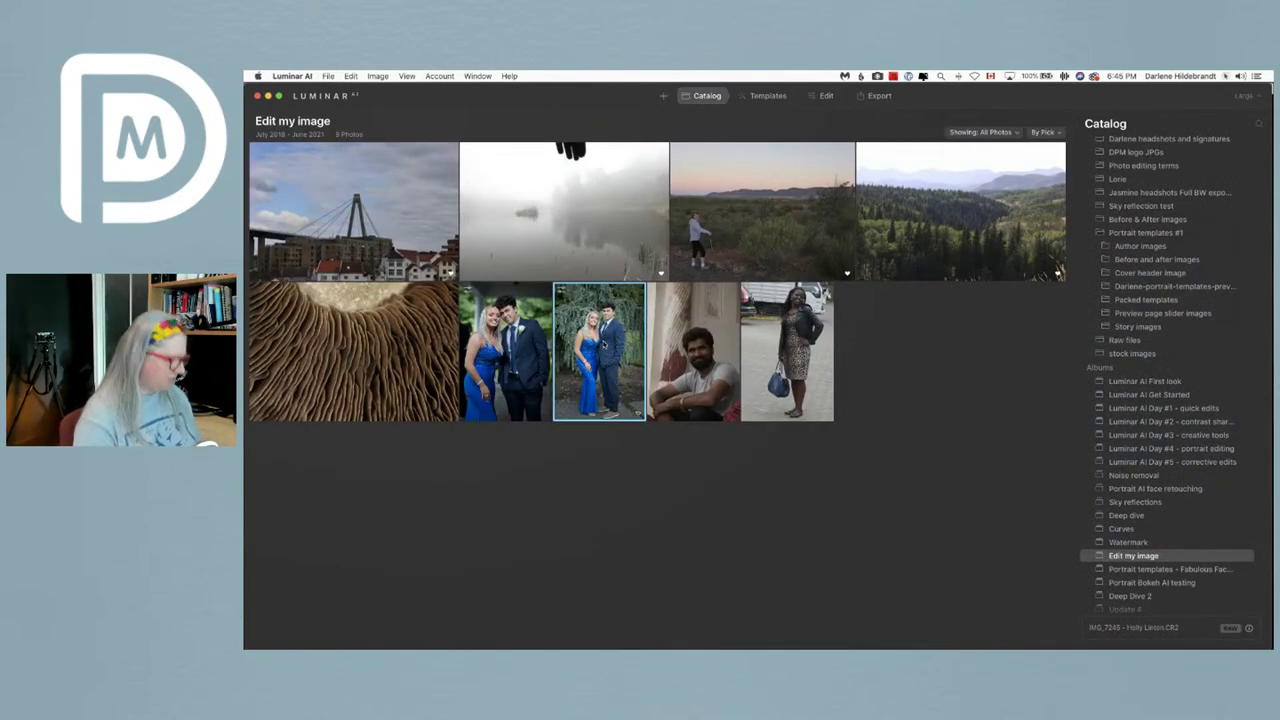
right_click(603, 344)
mouse_move(615, 380)
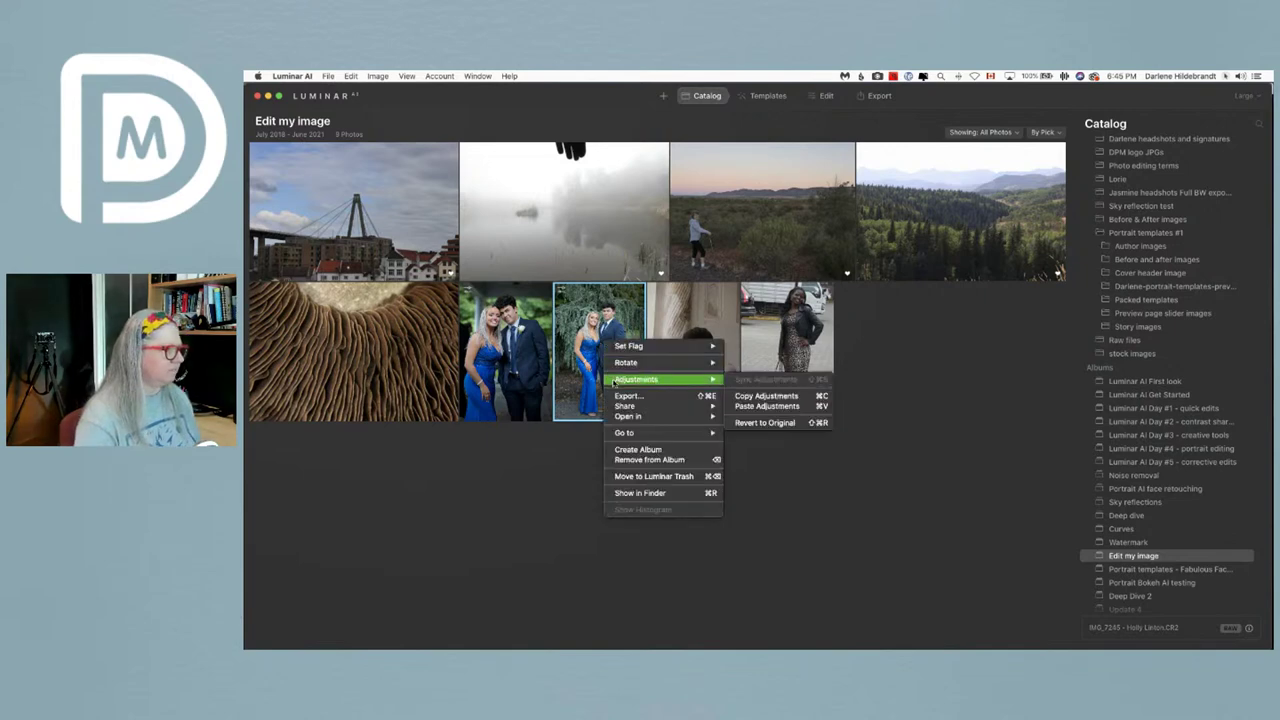
click(779, 397)
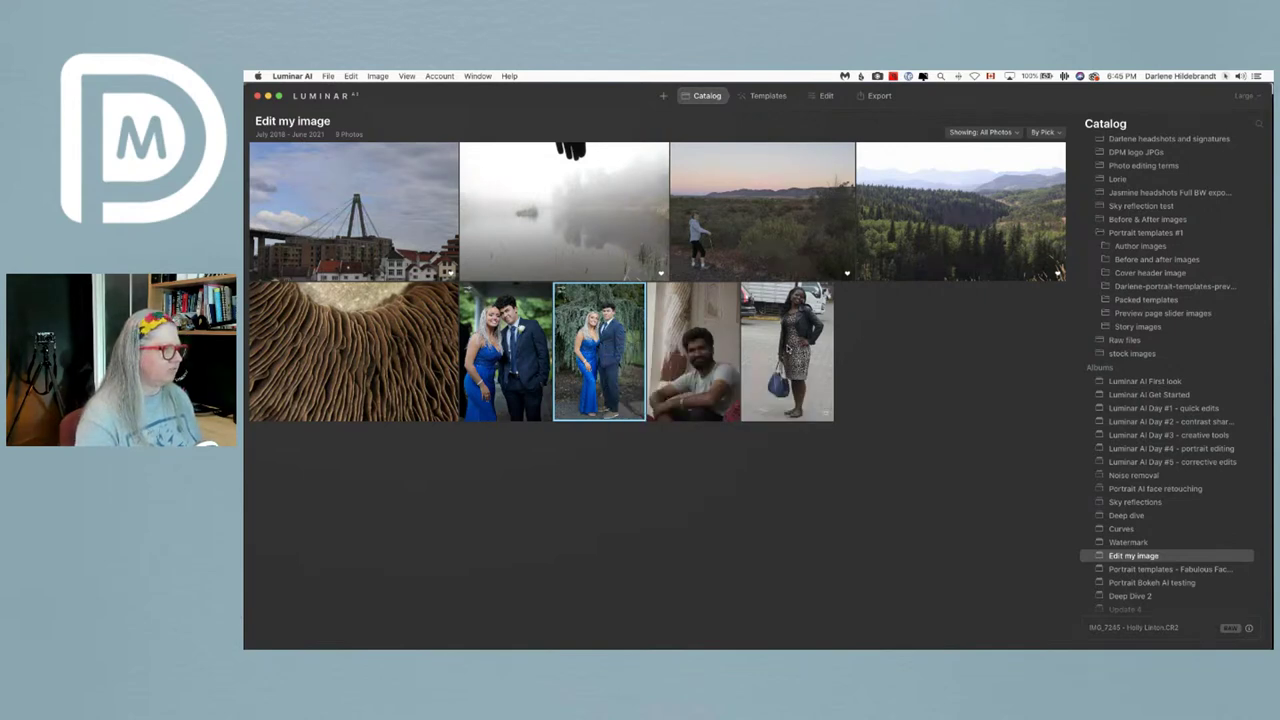
- Open the photo of the woman with the blue handbag for editing and collapse its Portrait Bokeh AI settings
double_click(787, 348)
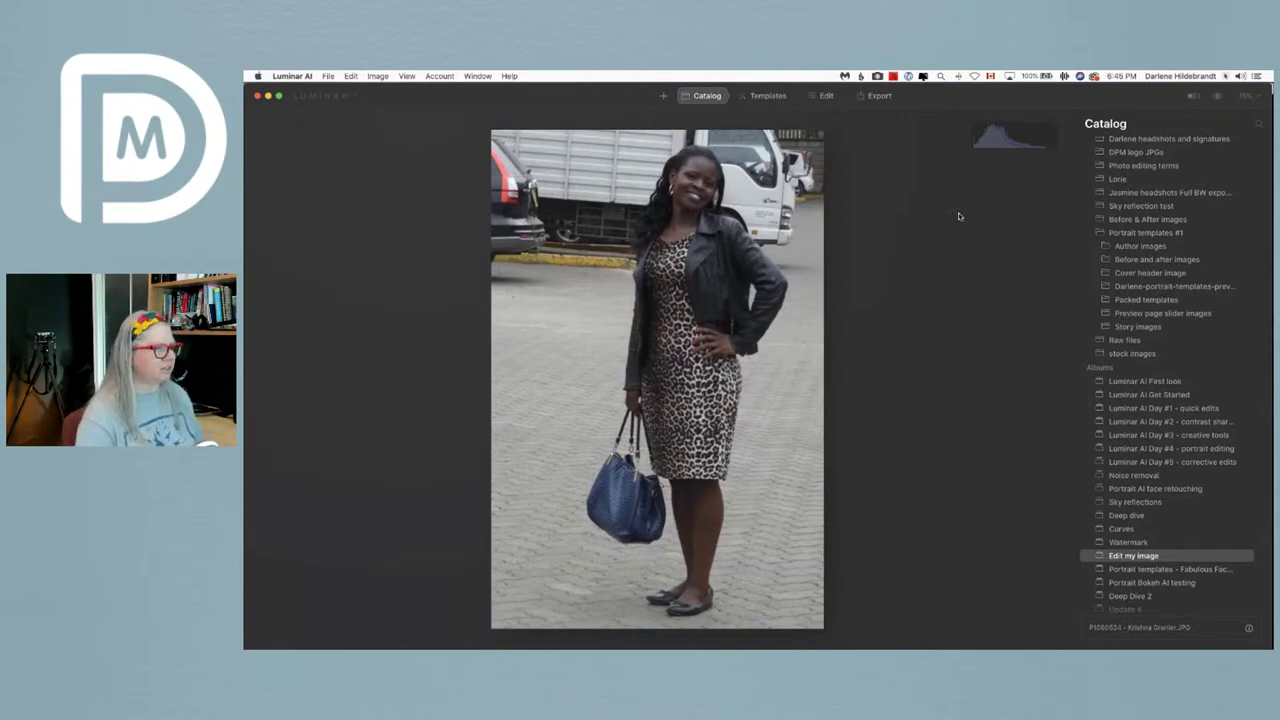
click(826, 95)
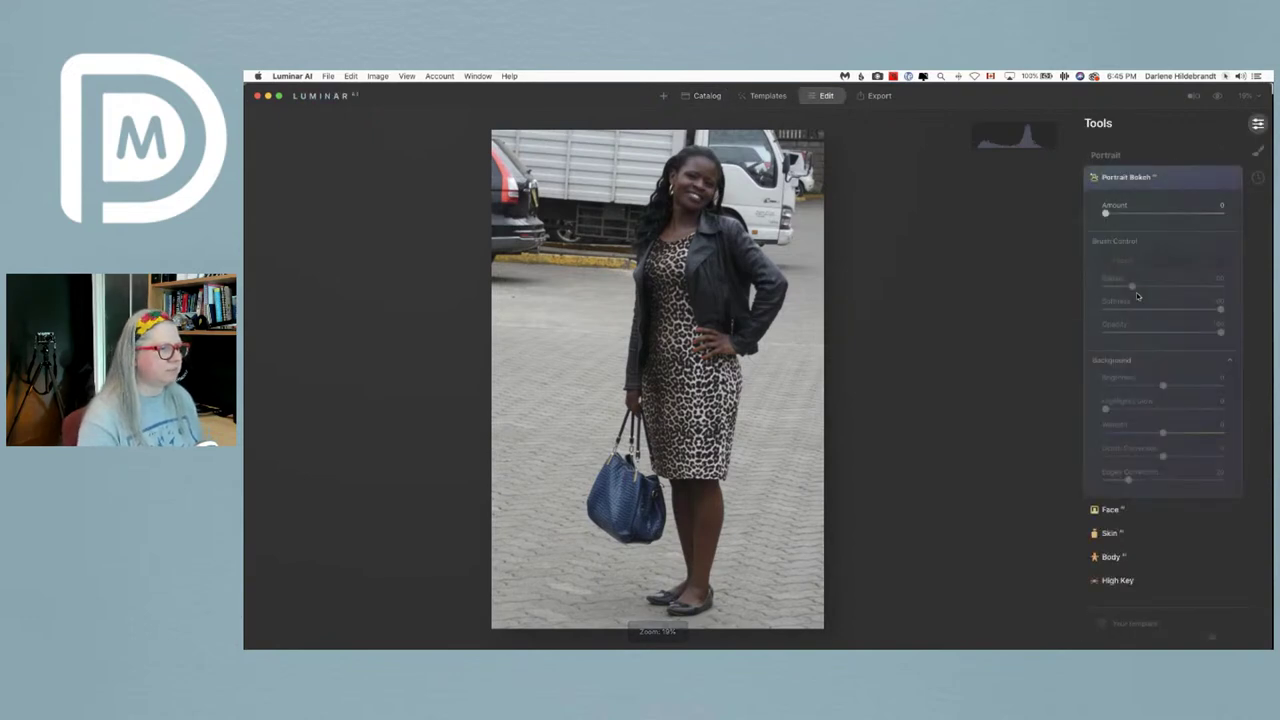
click(1163, 189)
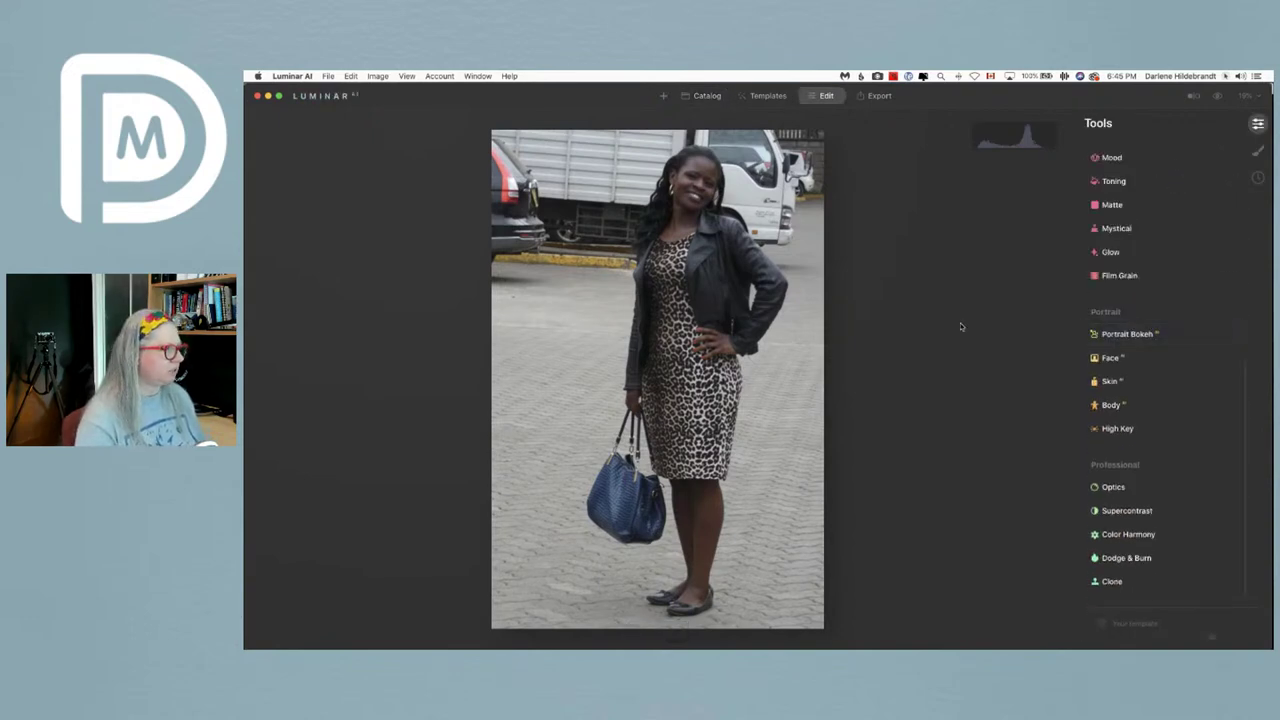
scroll(1101, 301, up, 8)
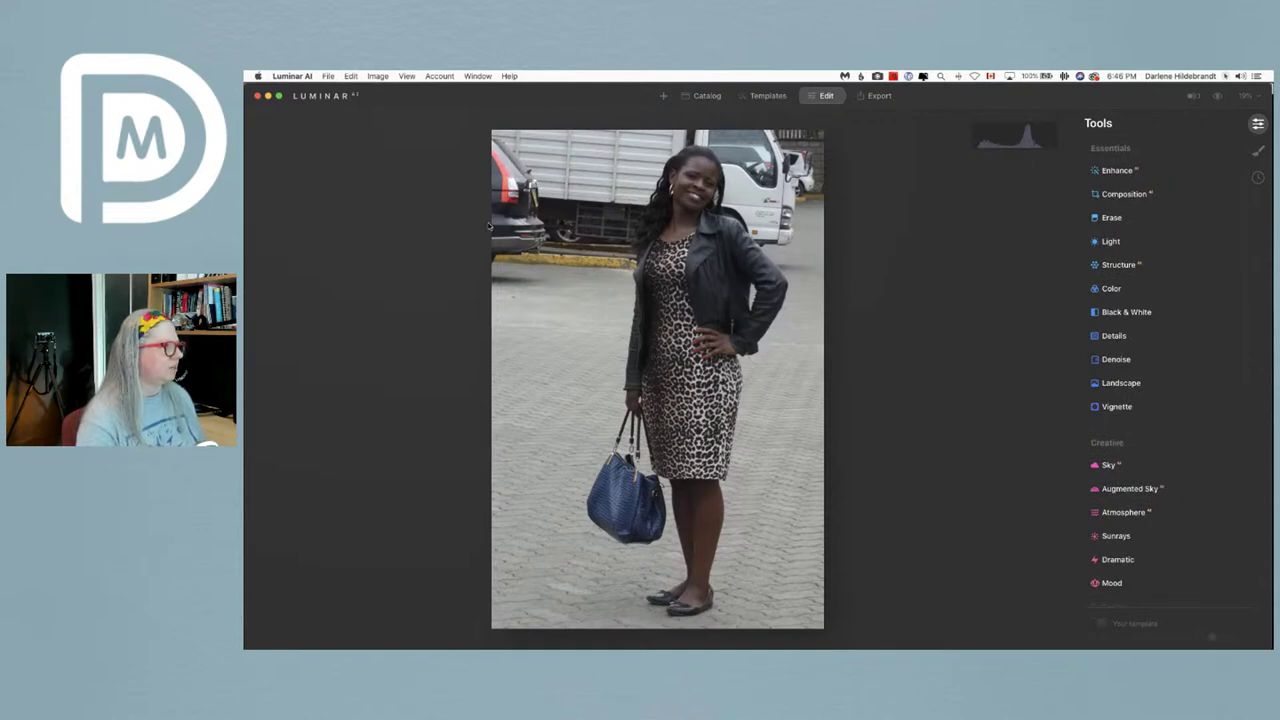
- Straighten the photo automatically with the perspective alignment in Composition AI
click(1112, 220)
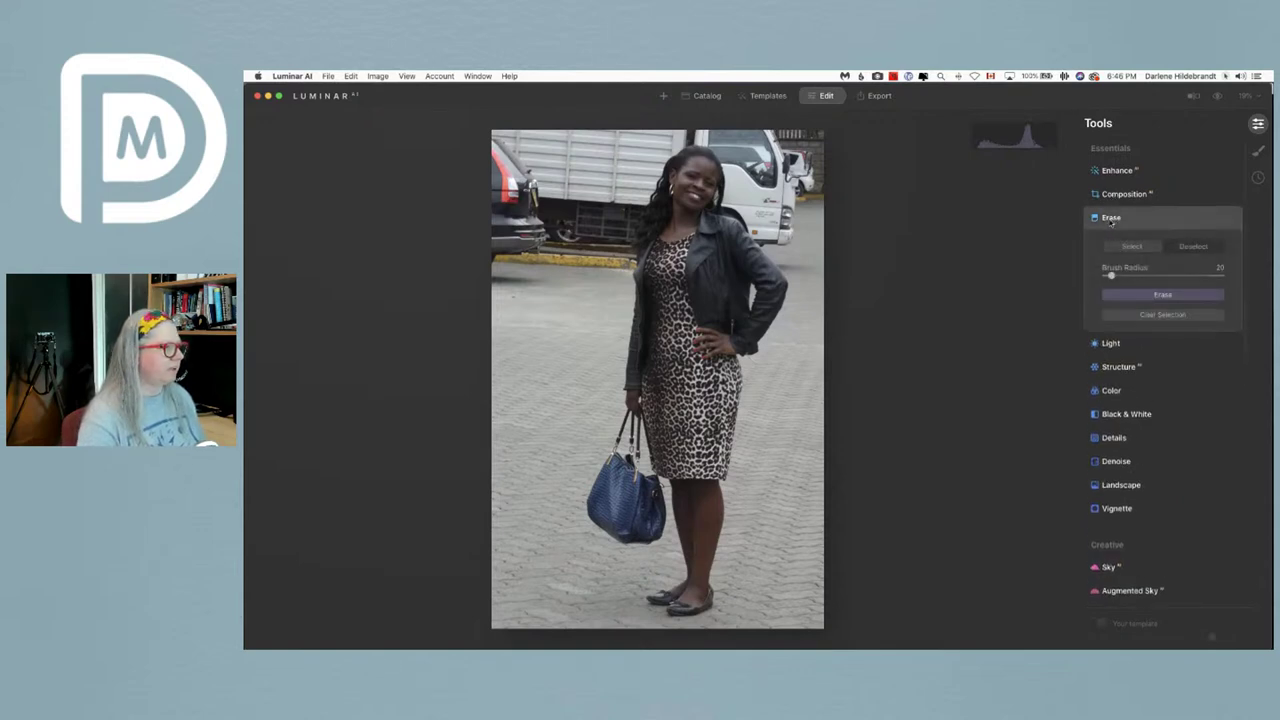
click(1123, 199)
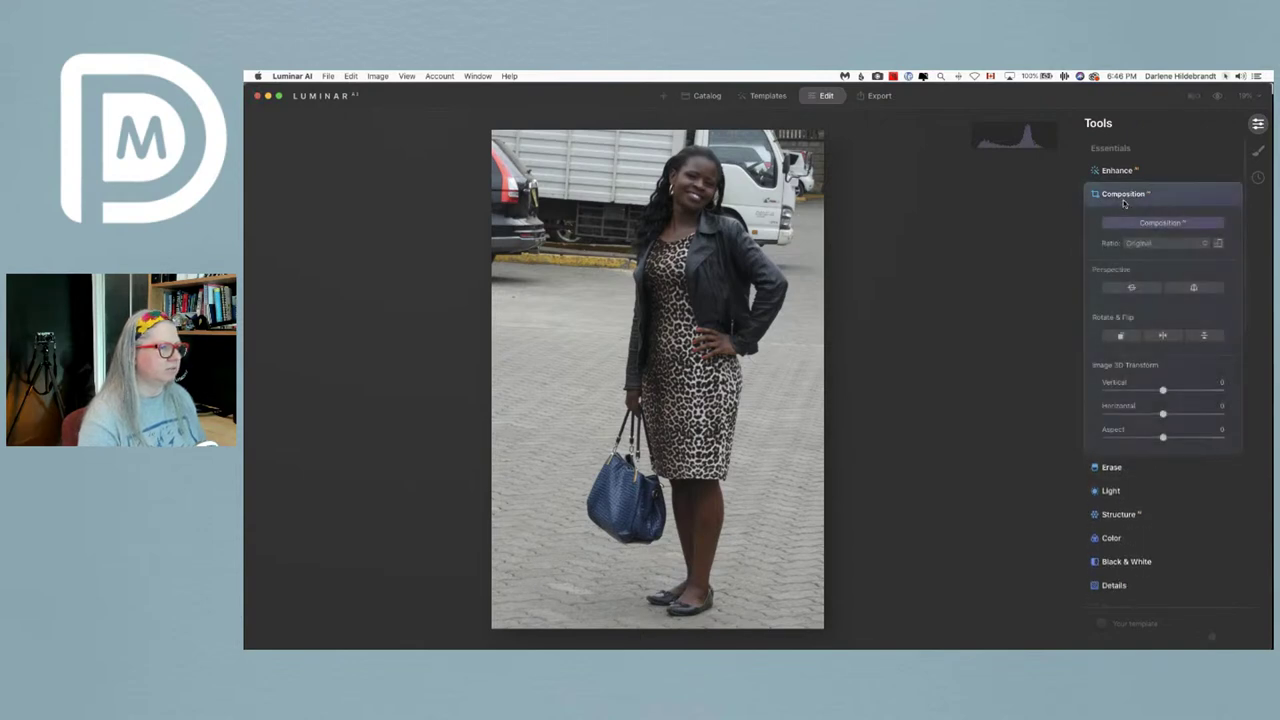
click(1133, 289)
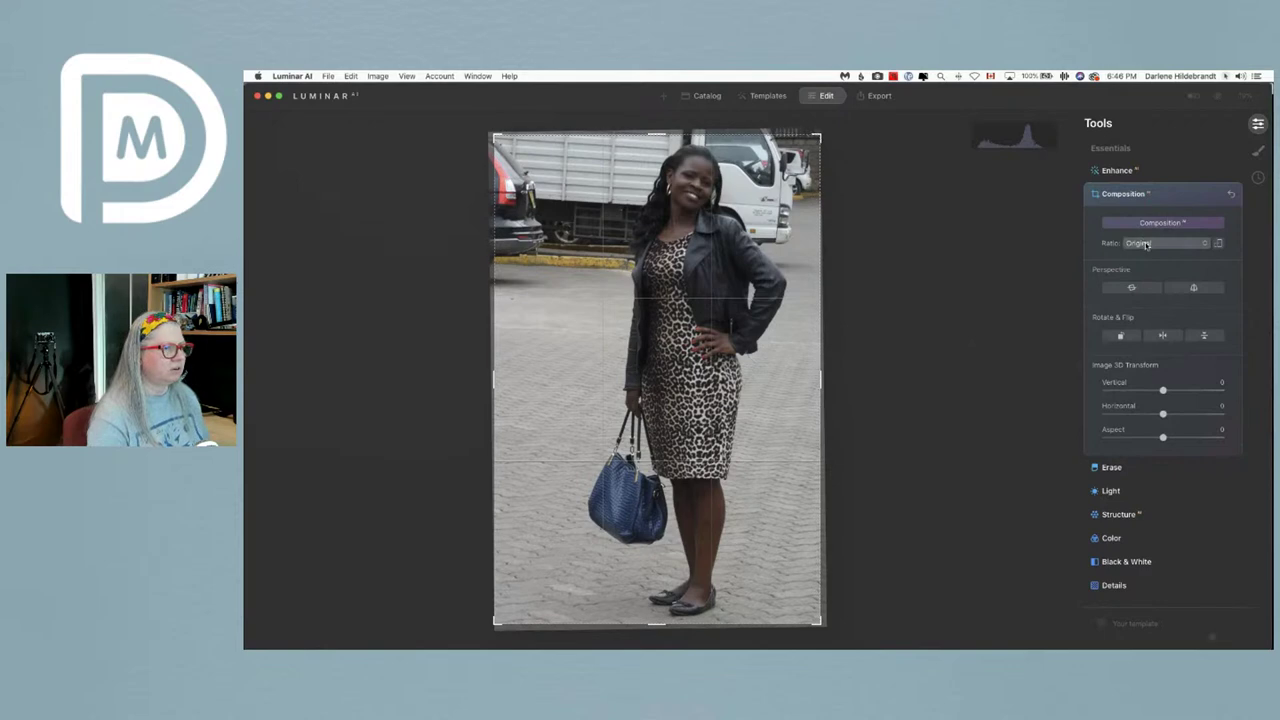
- Set the crop ratio to Free and crop away the parked car behind the woman
click(1145, 244)
click(1136, 262)
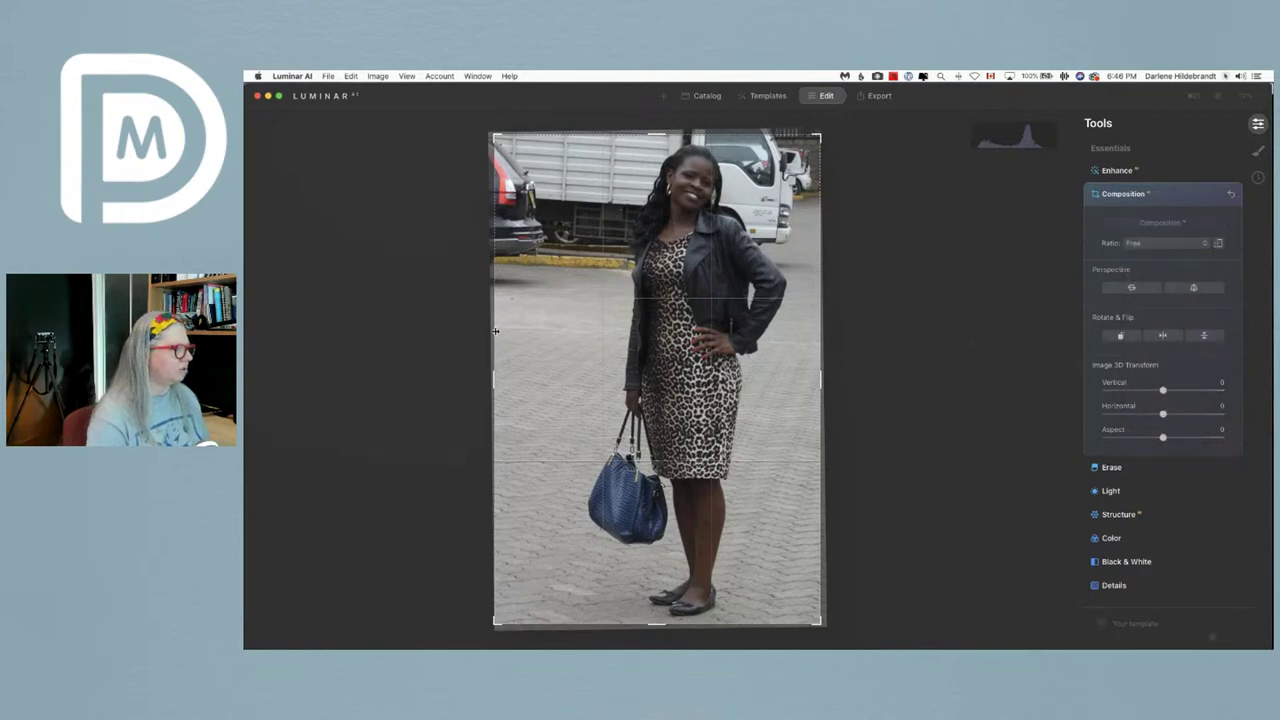
drag(495, 337, 521, 329)
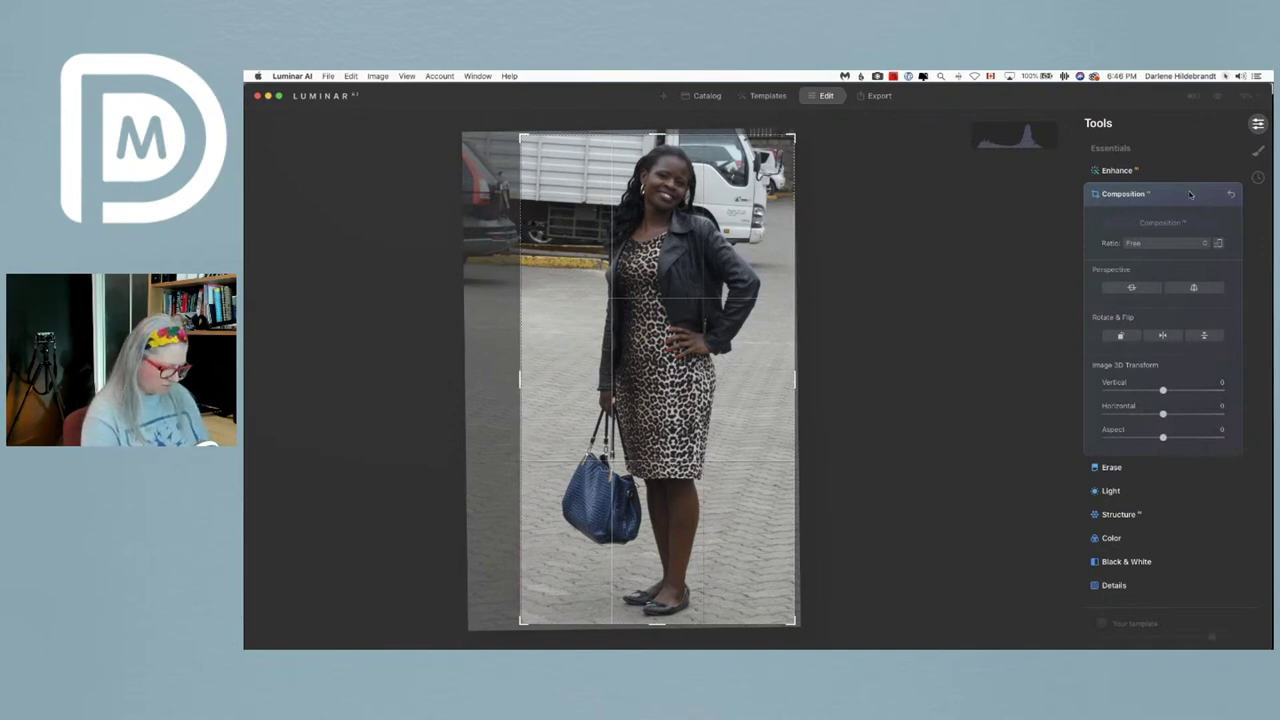
- Apply the crop to the street portrait and add the My Template adjustments to it
click(1190, 194)
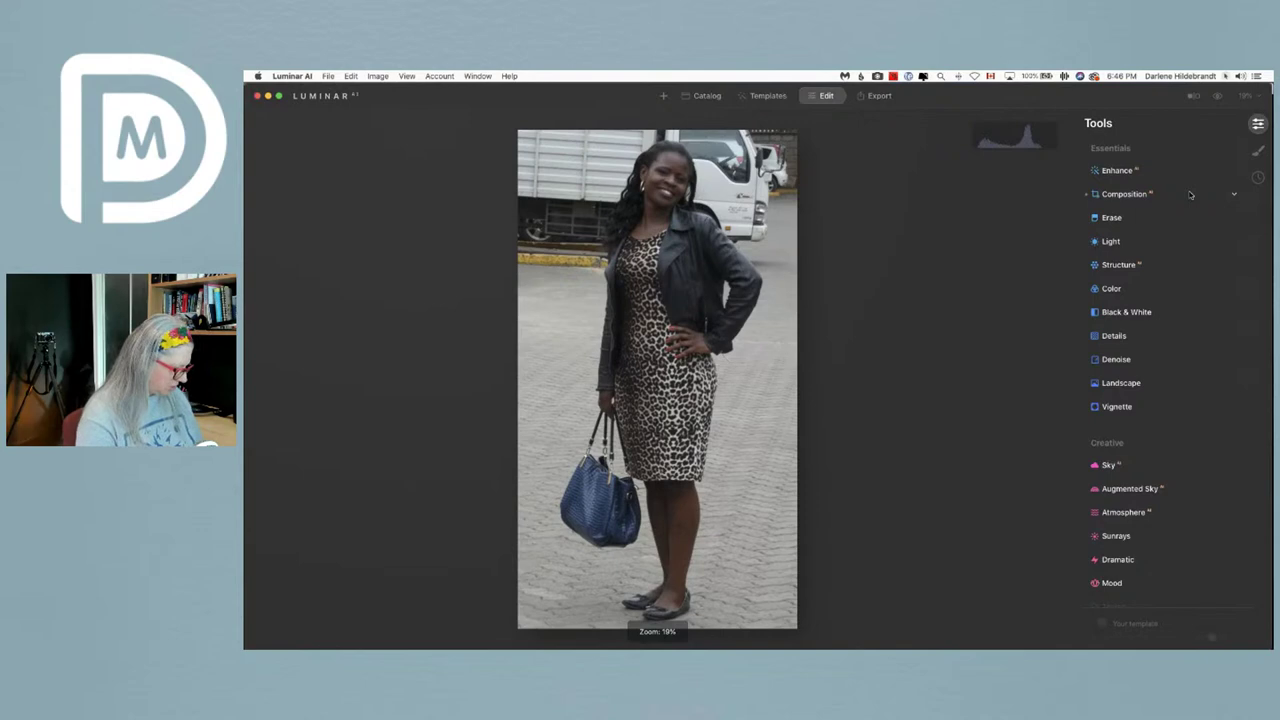
key(super+z)
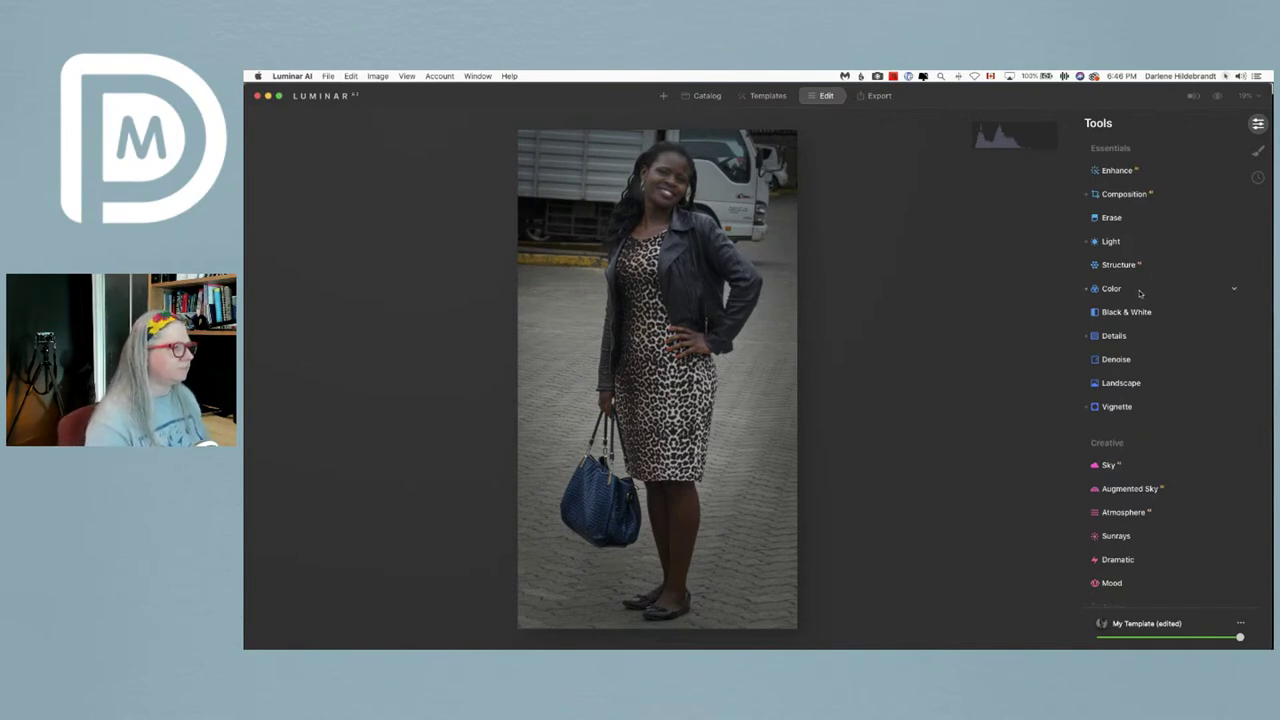
- Reset the Color and Details adjustments carried over by the template to their defaults
click(1112, 289)
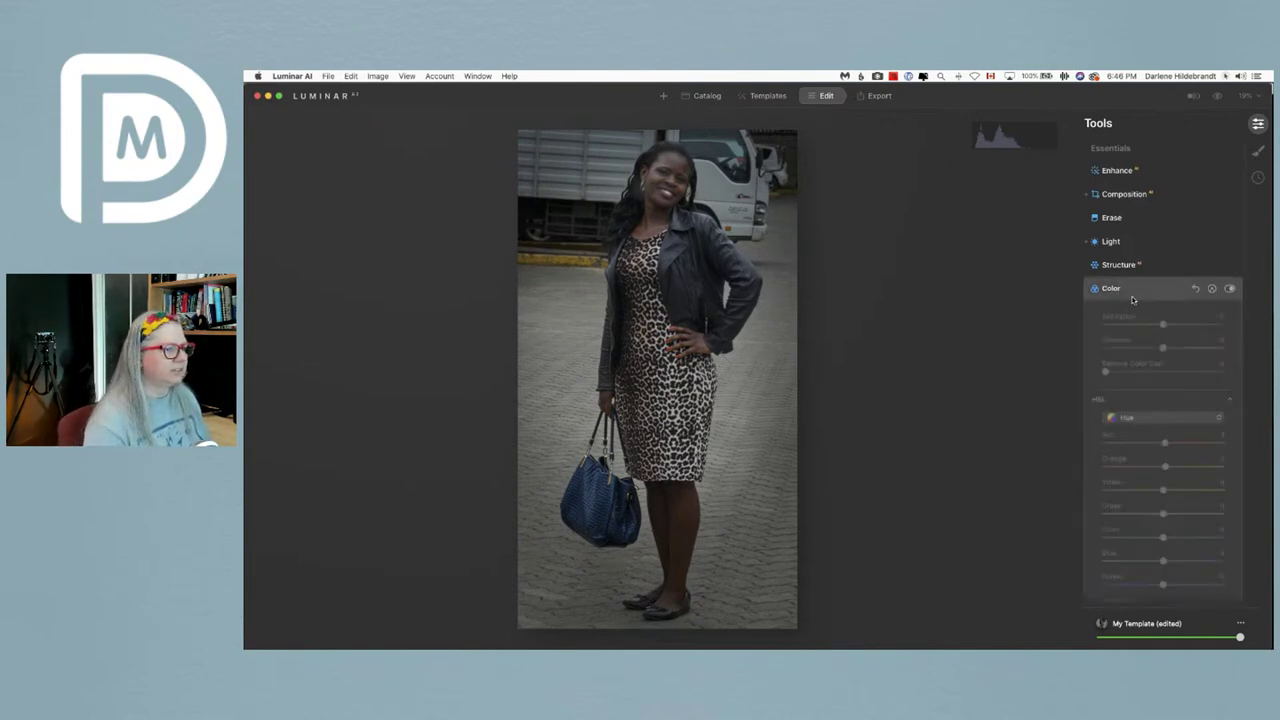
click(1136, 244)
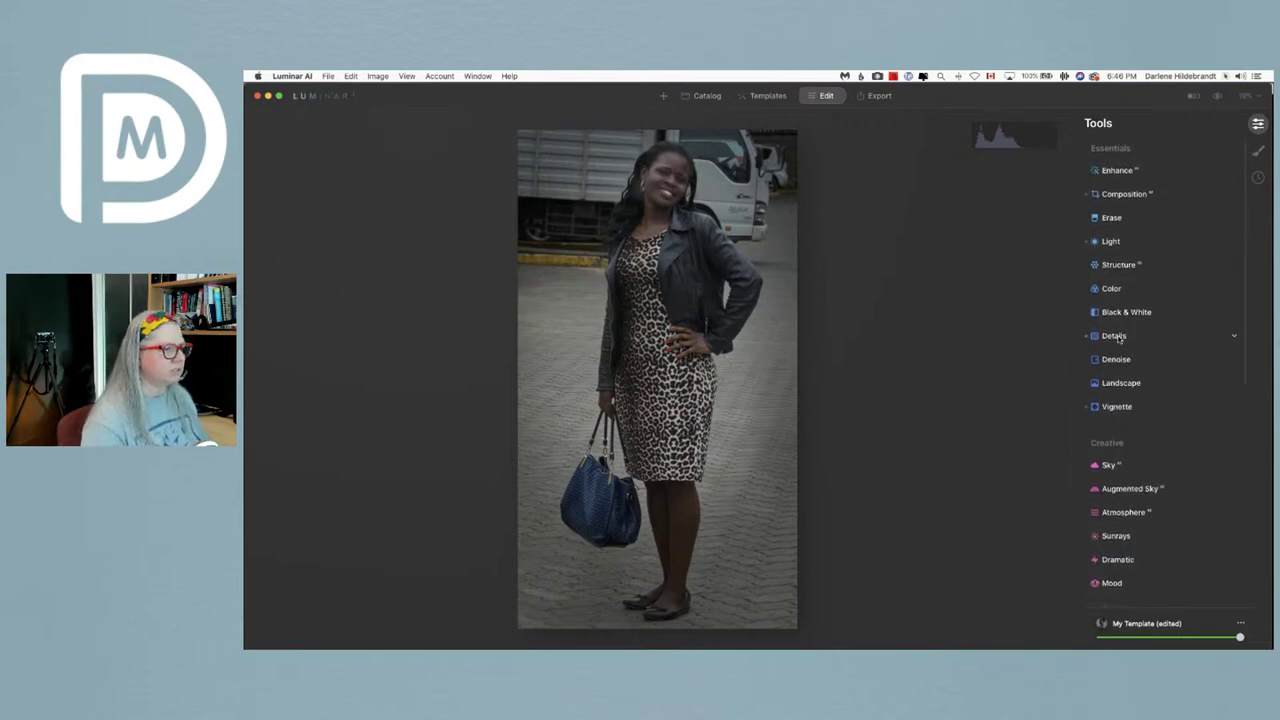
click(1114, 336)
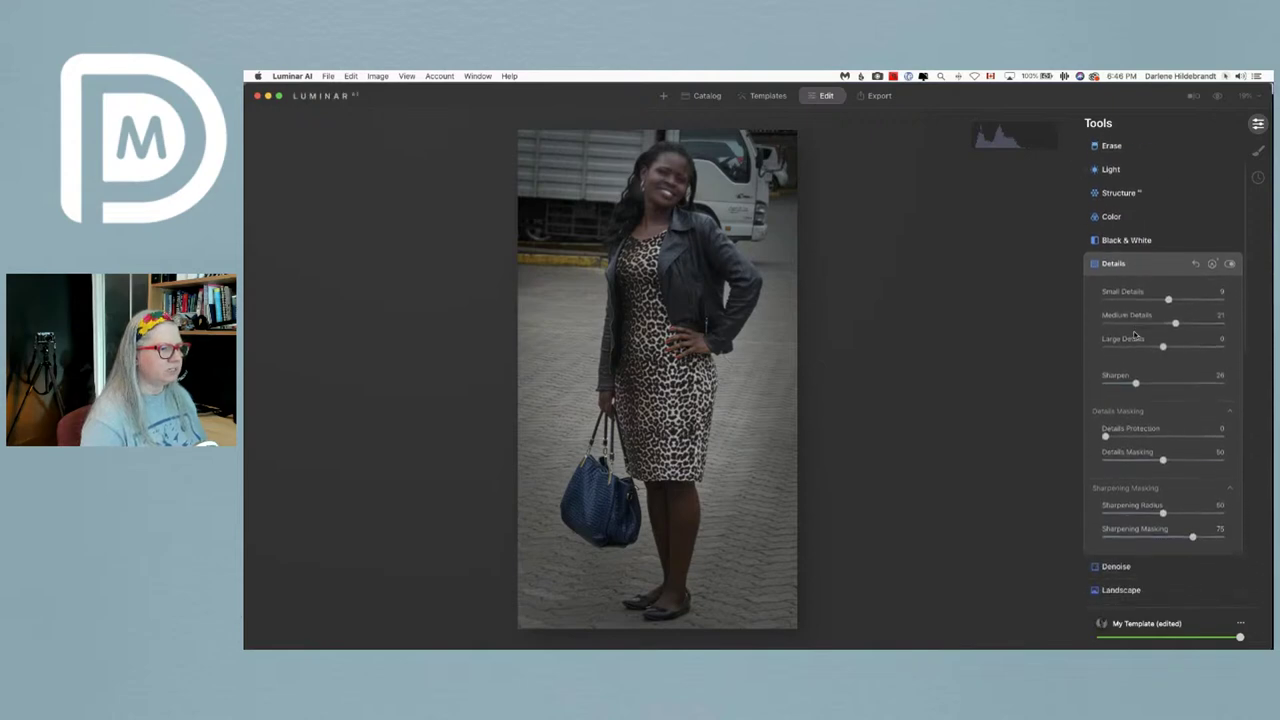
click(1211, 260)
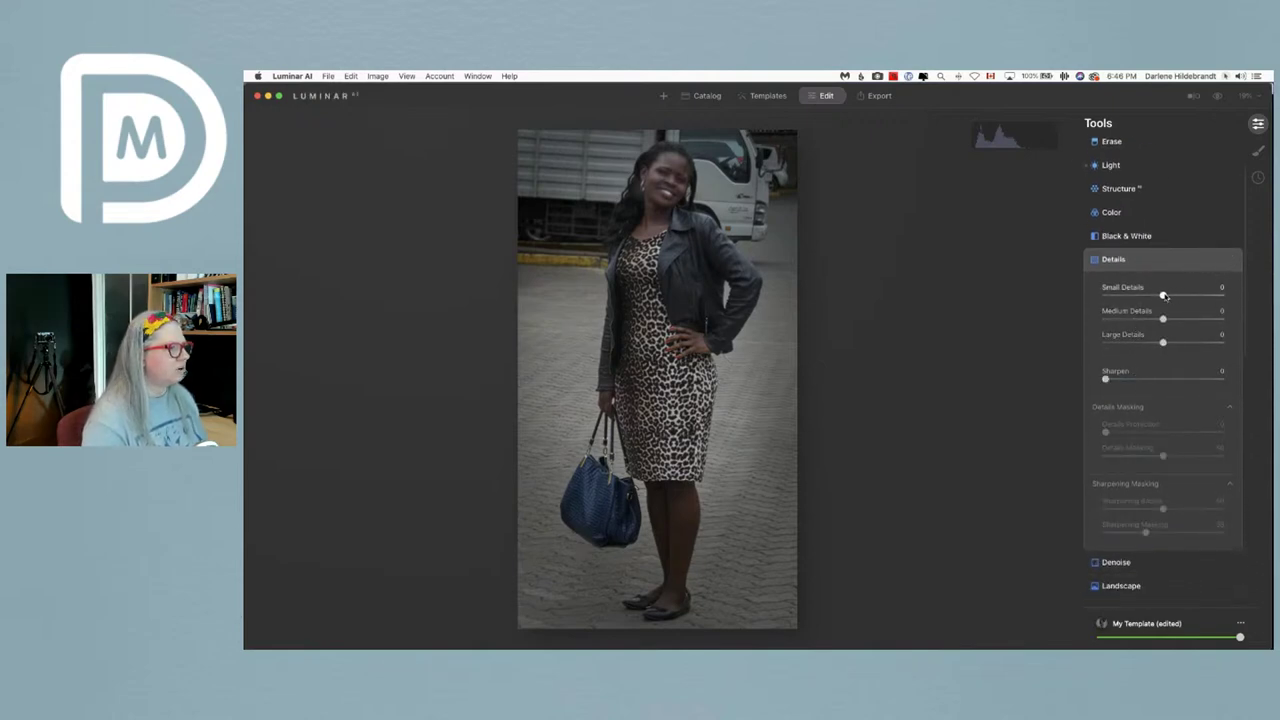
click(1160, 261)
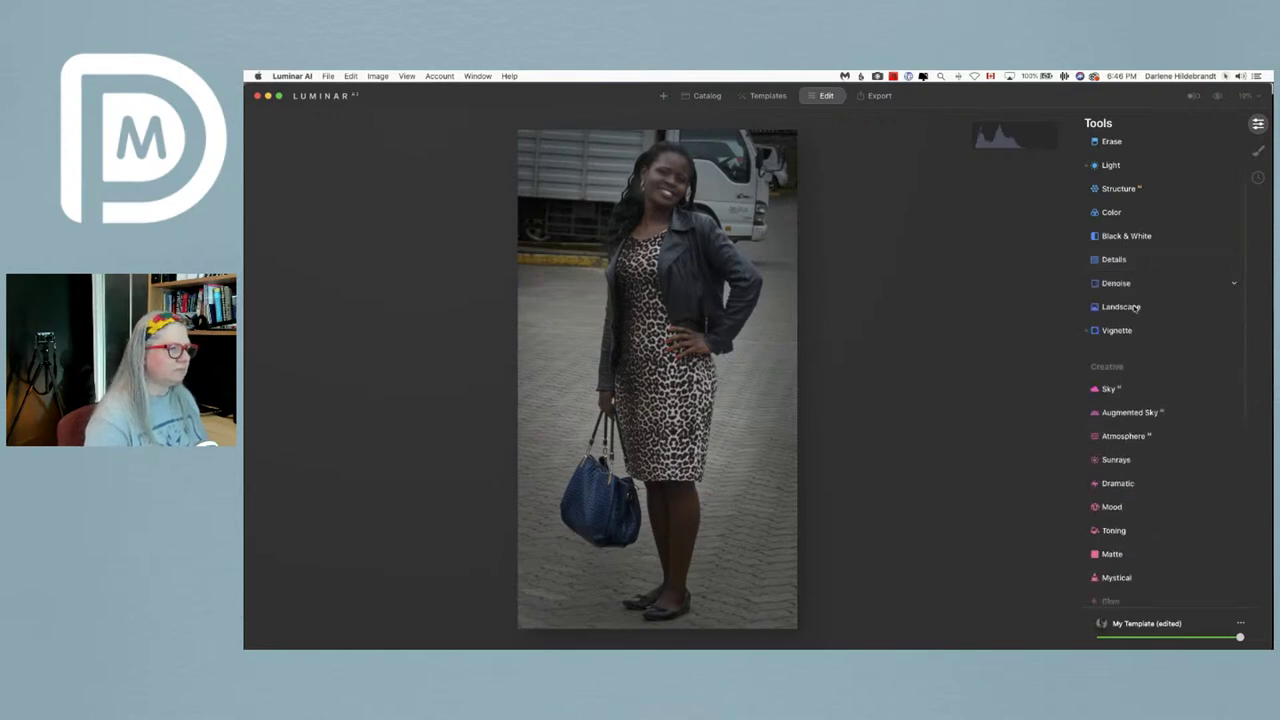
- Reposition the vignette's centre onto the woman's torso, using a -100 Feather to see its edge, and set Feather to 34
click(1135, 331)
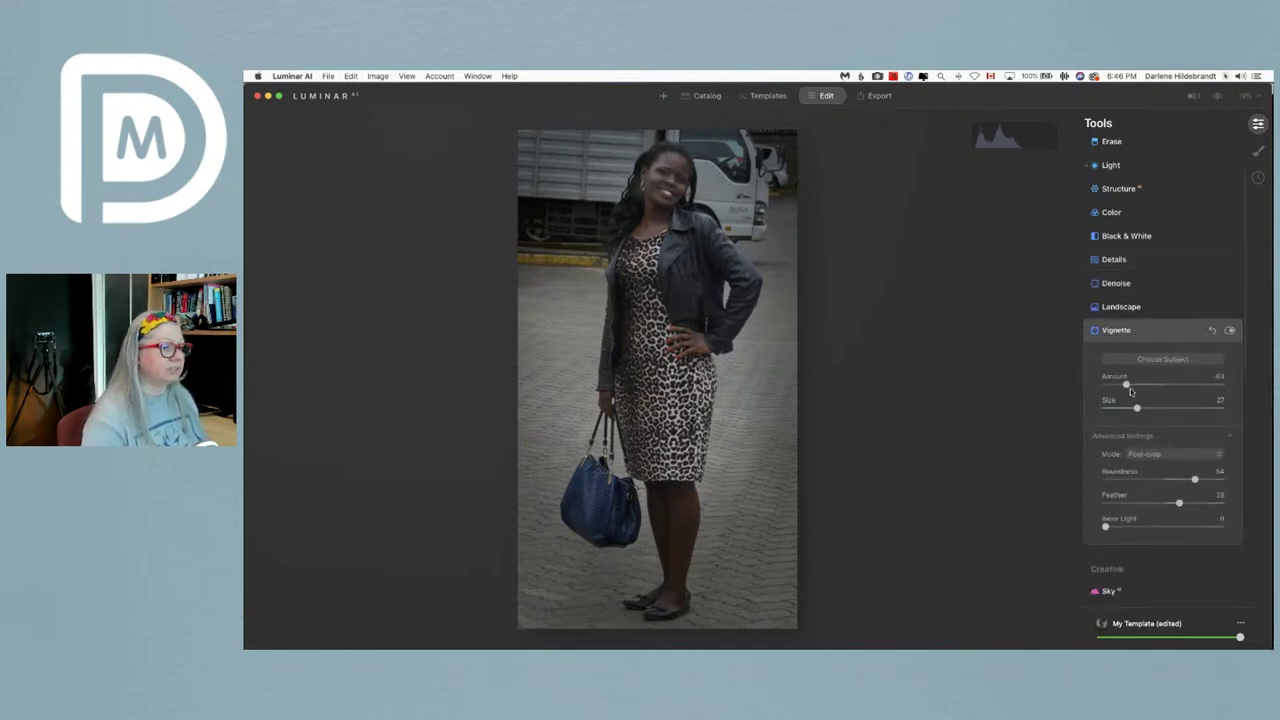
drag(1136, 507, 1100, 504)
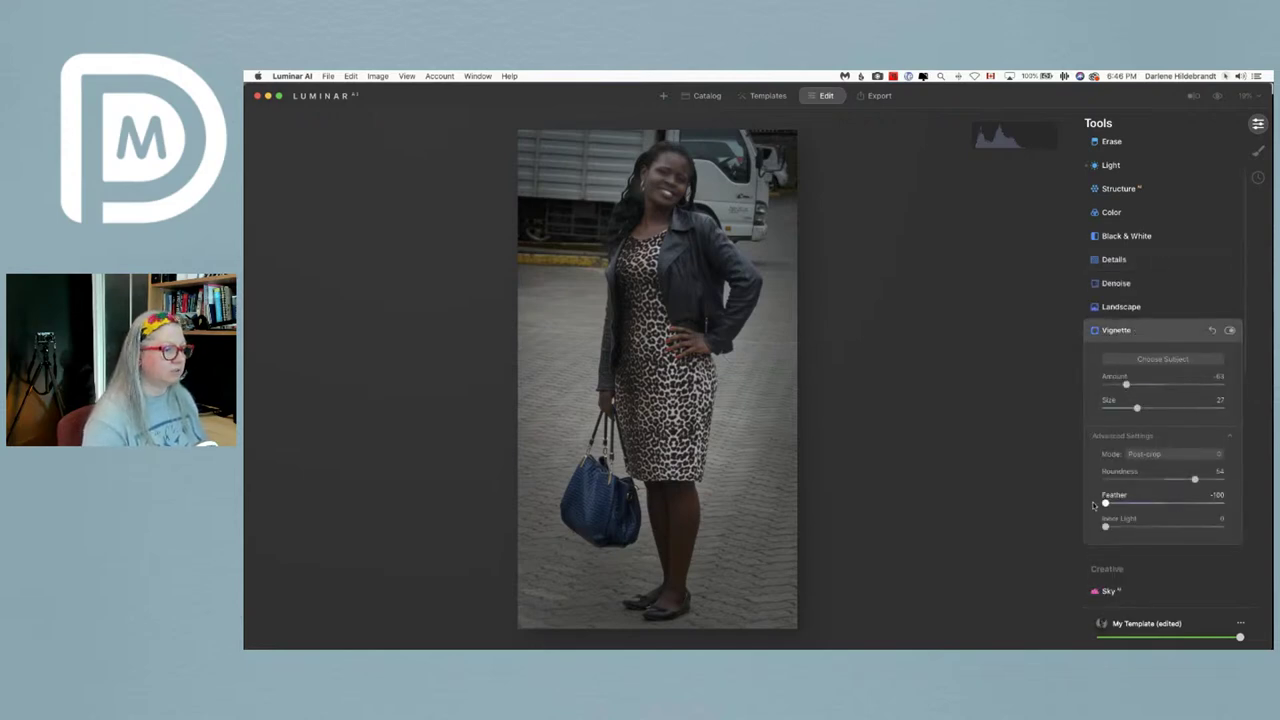
click(1164, 359)
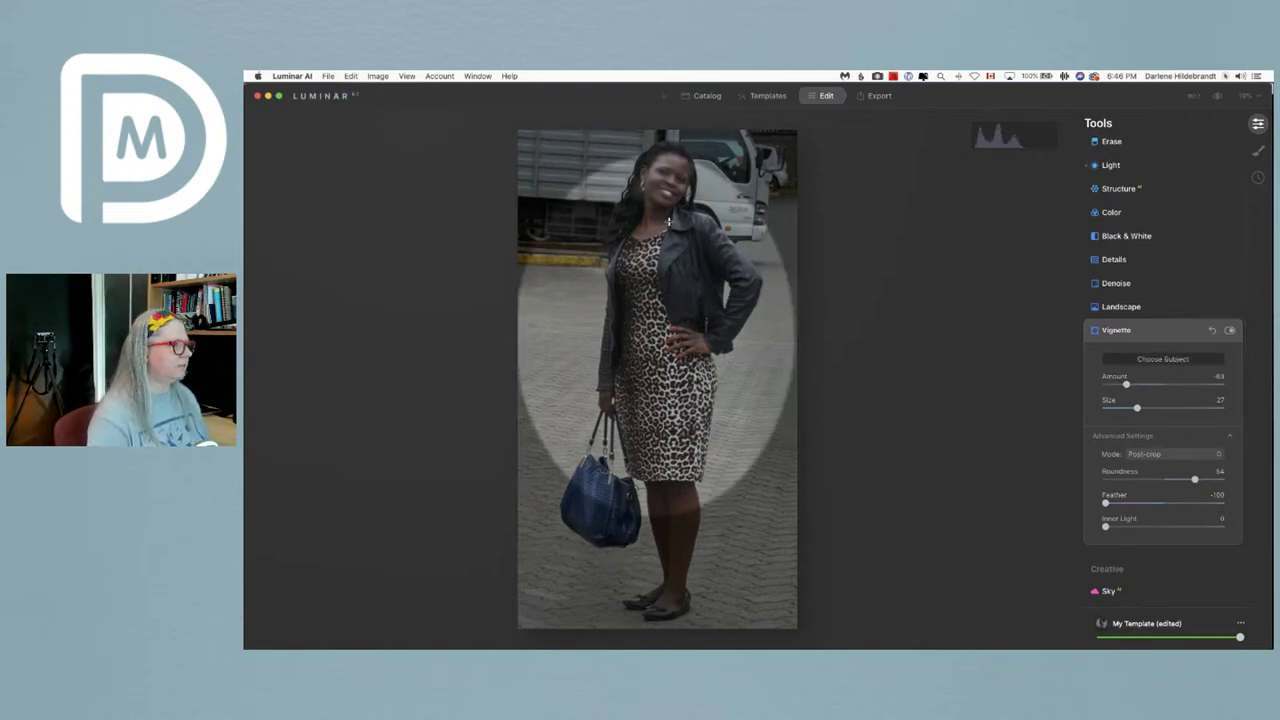
drag(668, 219, 662, 305)
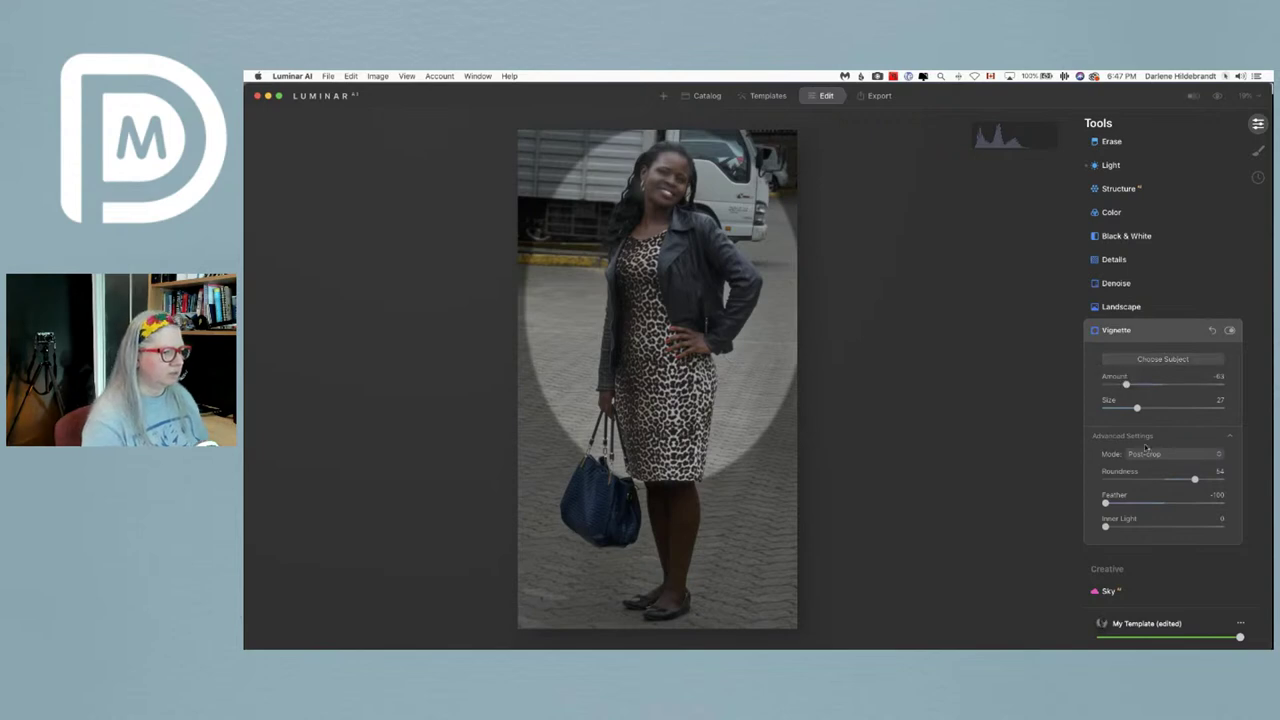
drag(1105, 503, 1183, 504)
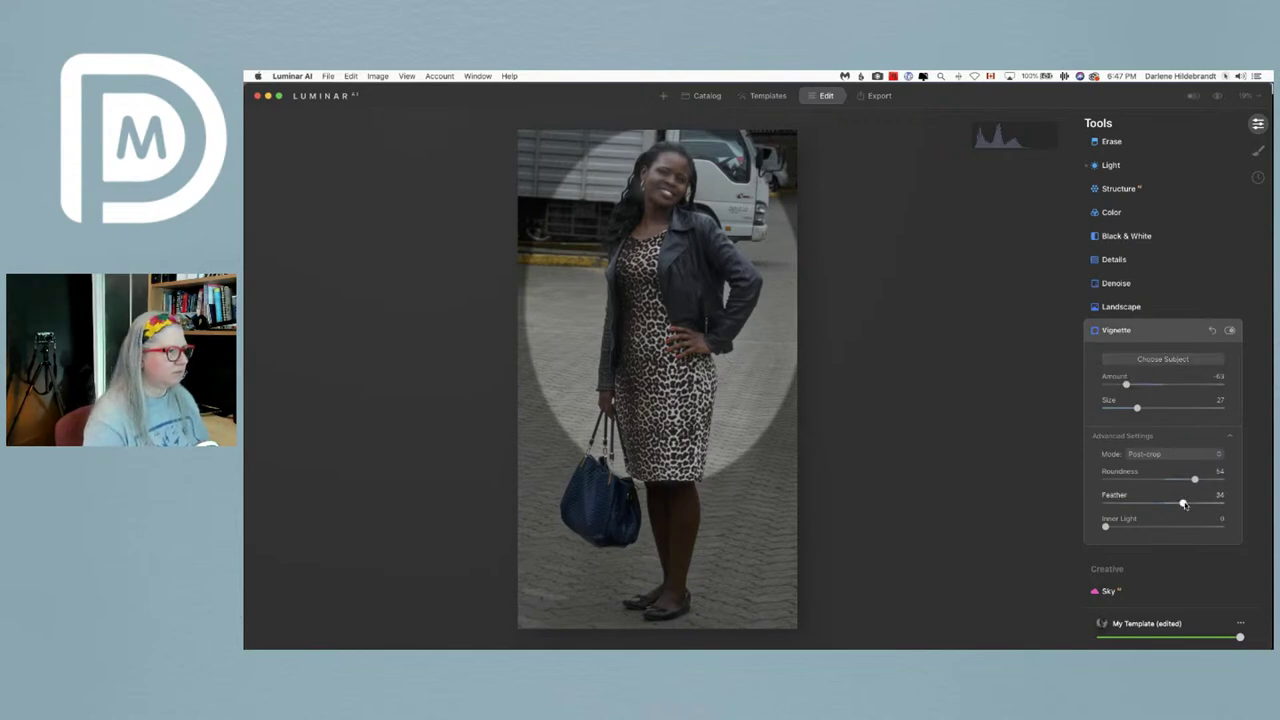
click(1175, 333)
- Add the blue handbag to the Portrait Bokeh focus mask with a brush of radius 76
scroll(1138, 408, down, 6)
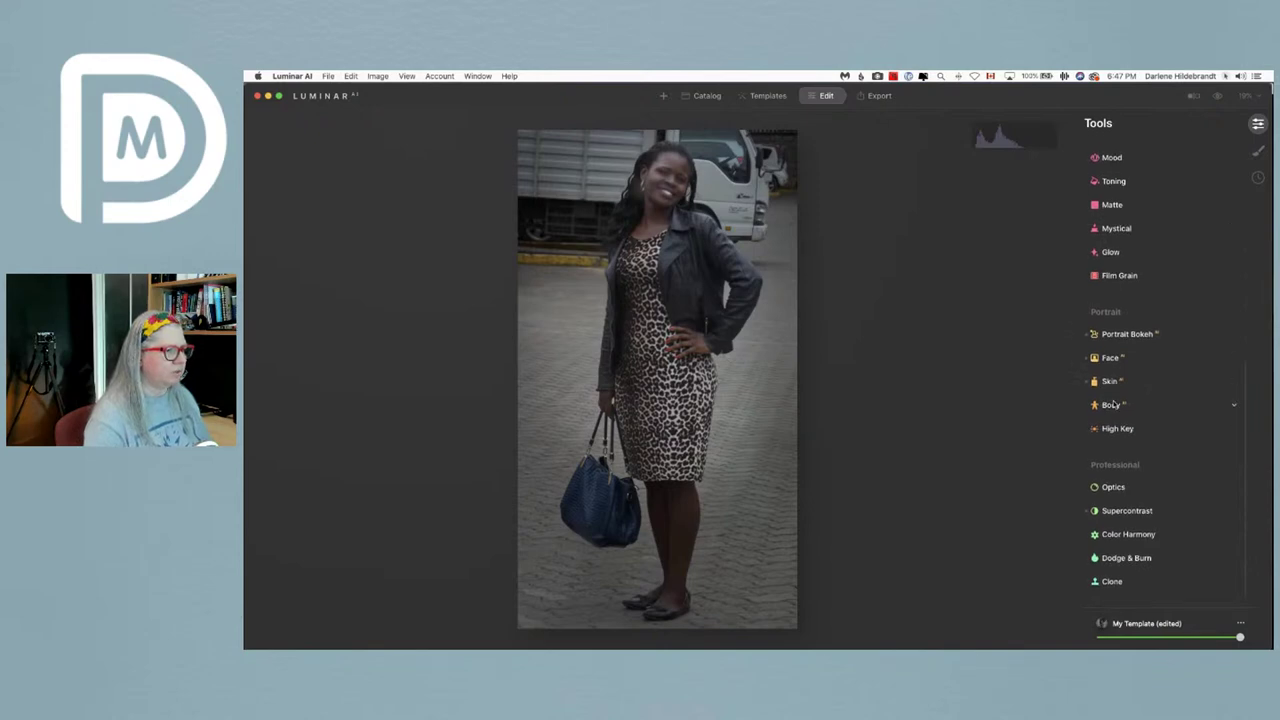
click(1117, 336)
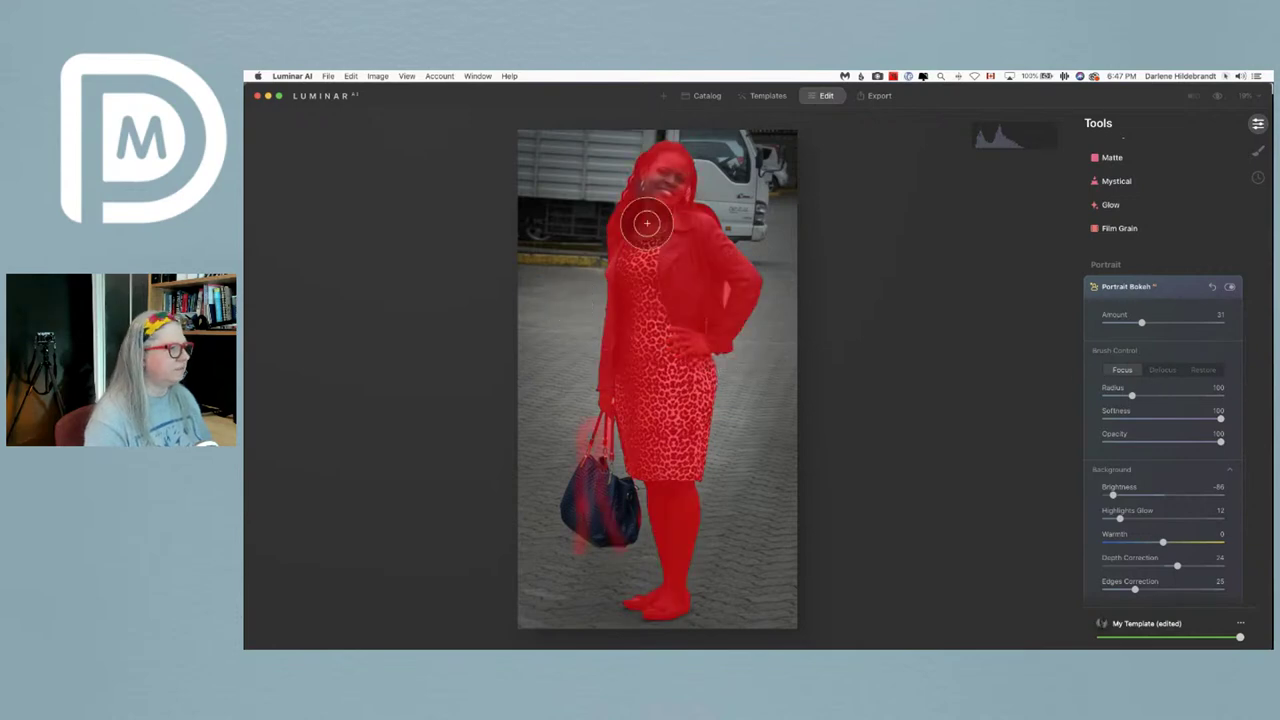
key(bracketright)
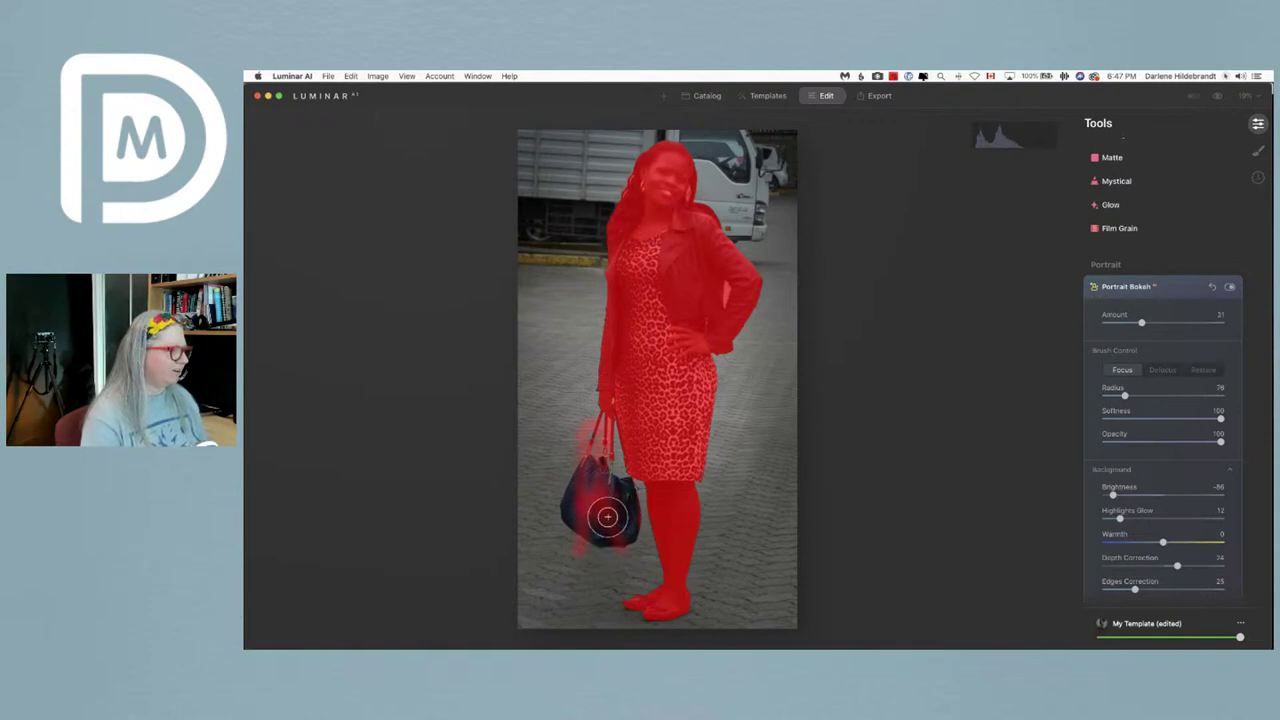
mouse_move(620, 516)
mouse_down()
mouse_move(622, 490)
mouse_move(612, 517)
mouse_move(592, 522)
mouse_move(573, 500)
mouse_move(584, 480)
mouse_move(618, 486)
mouse_move(622, 524)
mouse_move(591, 523)
mouse_move(569, 494)
mouse_move(594, 496)
mouse_up()
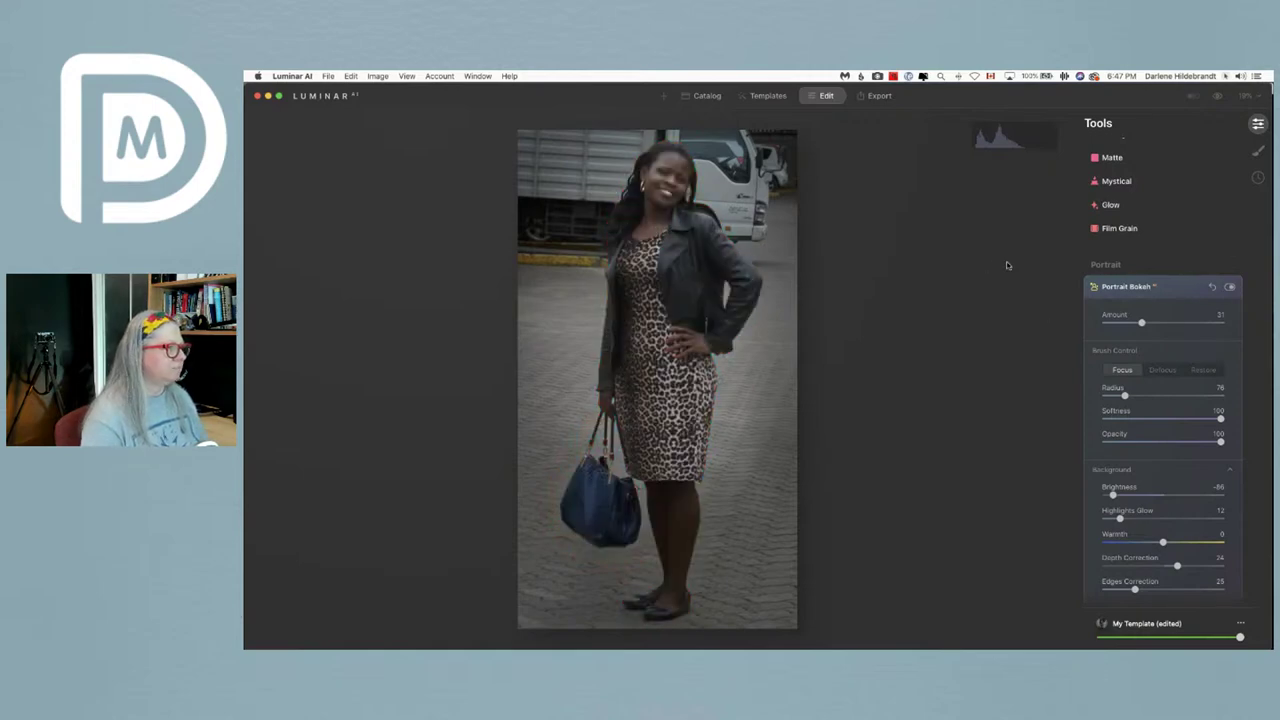
- Defocus the background between the woman's neck and shoulder in Portrait Bokeh with a brush of radius 52
click(1244, 96)
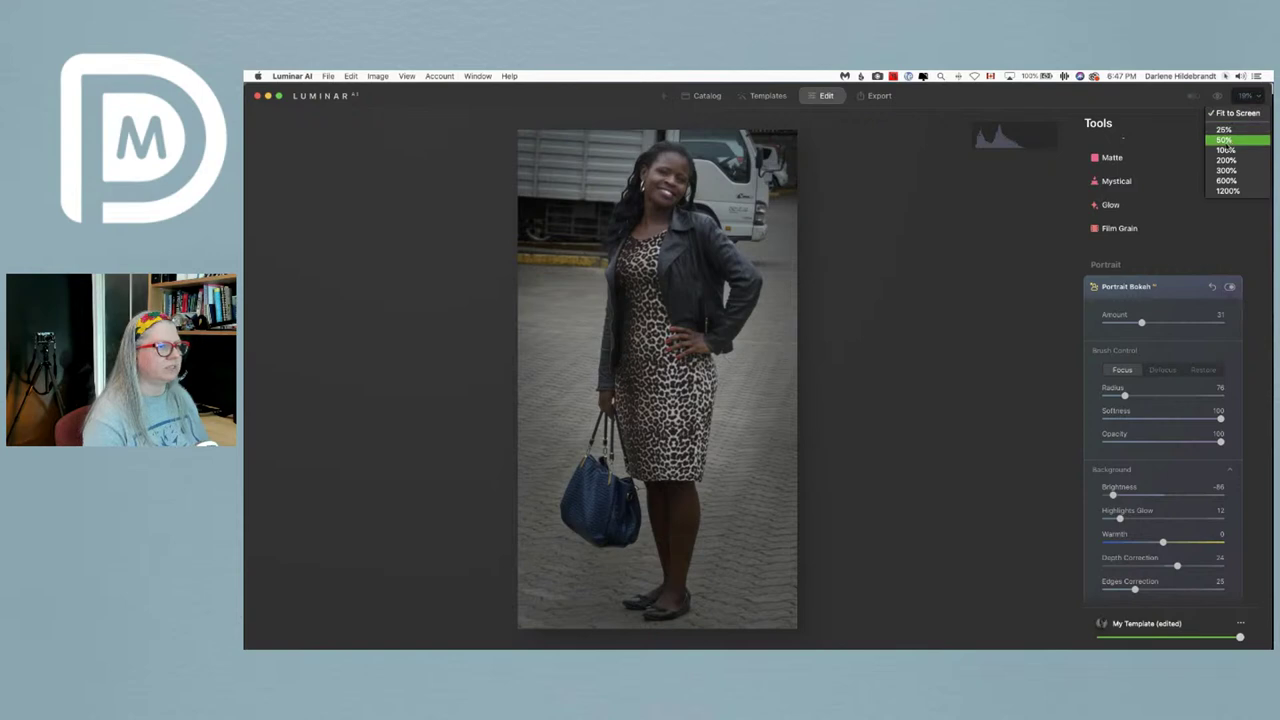
click(1224, 140)
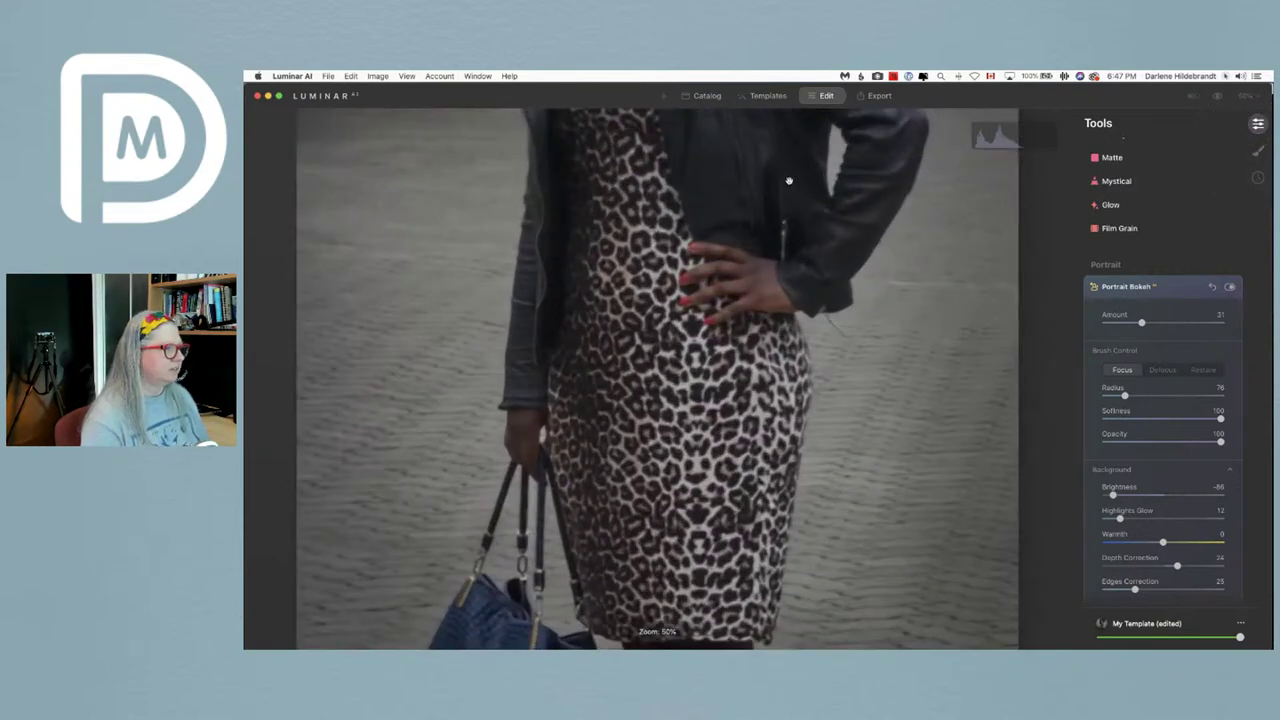
scroll(800, 265, up, 2)
scroll(800, 265, up, 2)
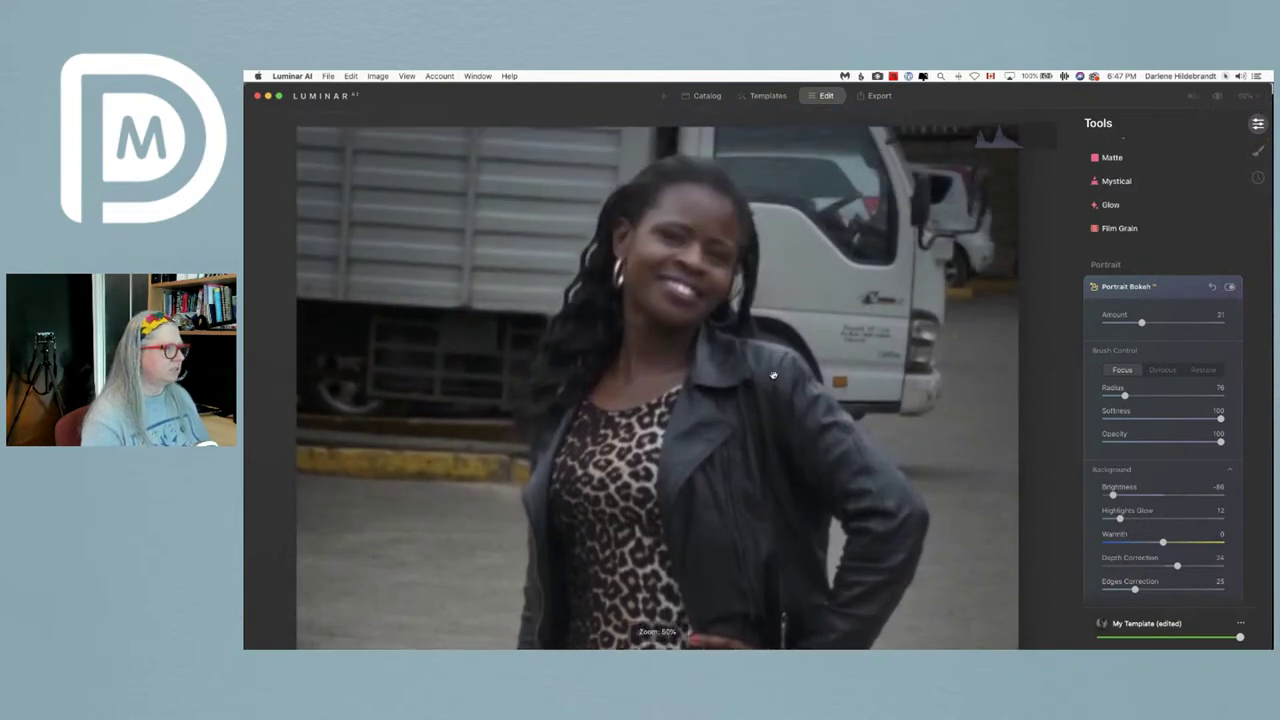
click(1163, 371)
key(bracketleft)
key(bracketleft)
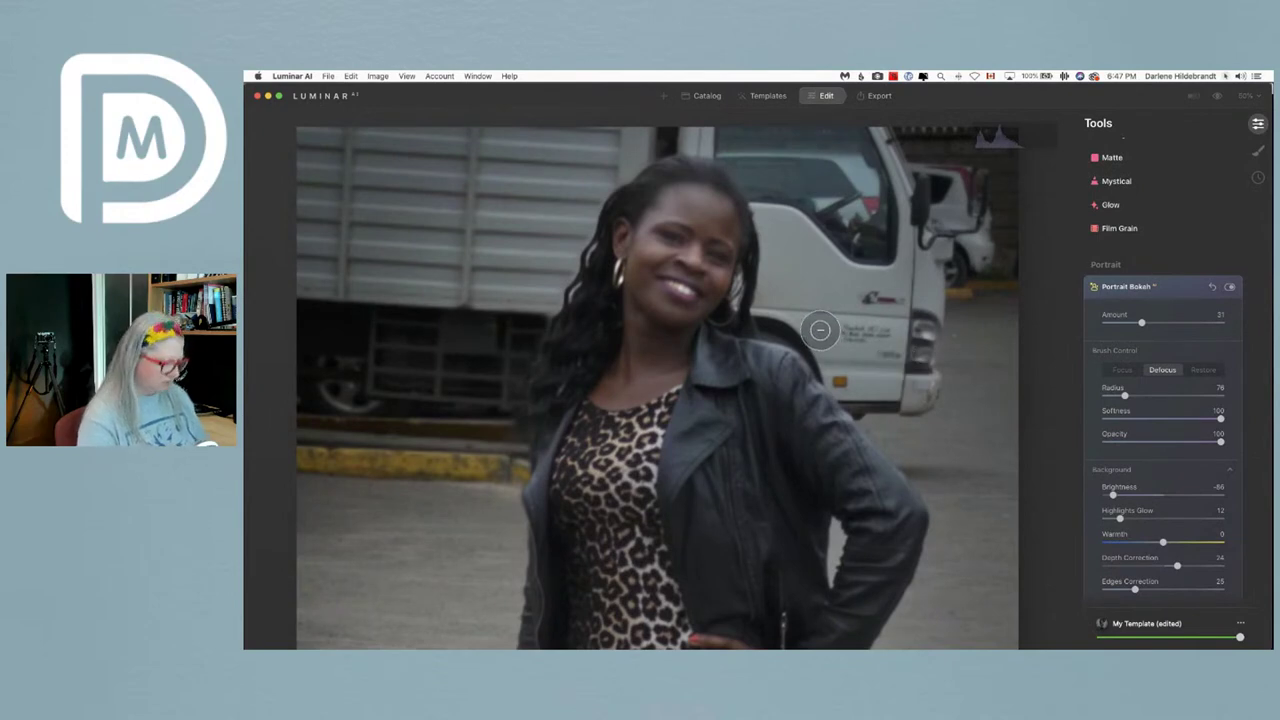
key(bracketleft)
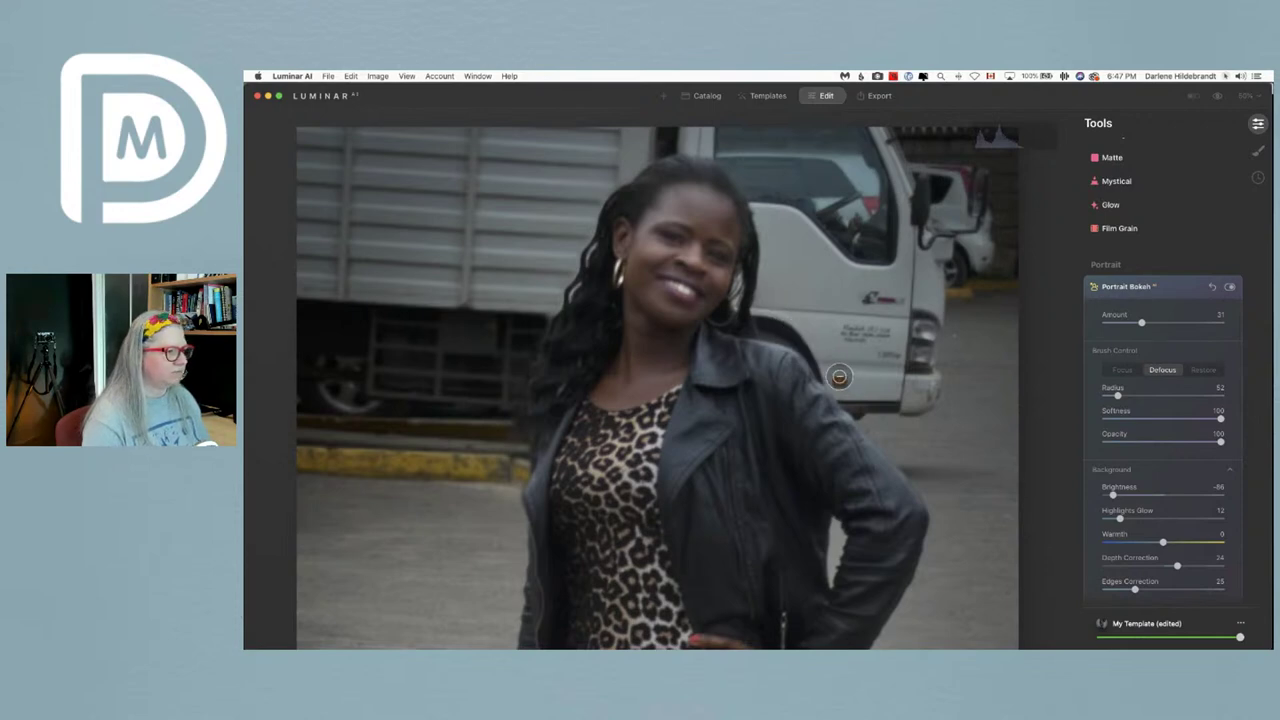
mouse_move(775, 328)
mouse_down()
mouse_move(754, 292)
mouse_move(828, 360)
mouse_up()
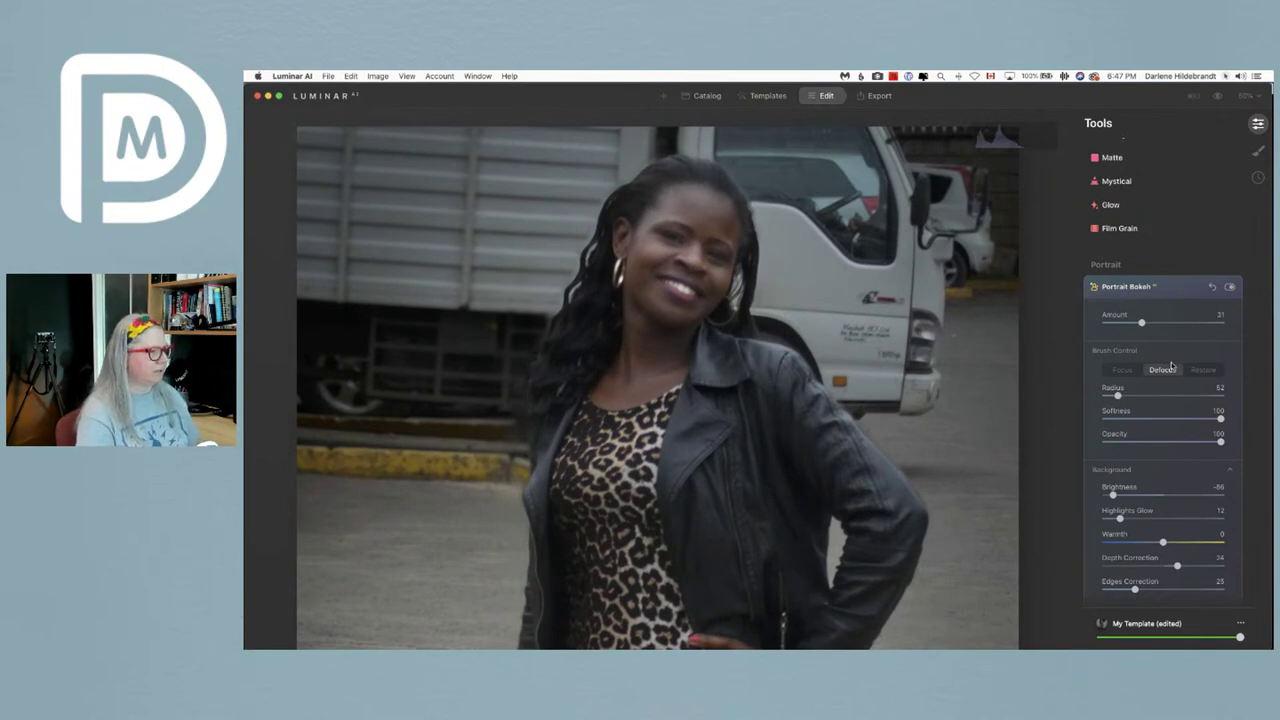
click(1178, 287)
- Set Small Details to 57, Medium Details to 26, Sharpen to 22 and Sharpening Masking to 72
scroll(1178, 297, up, 5)
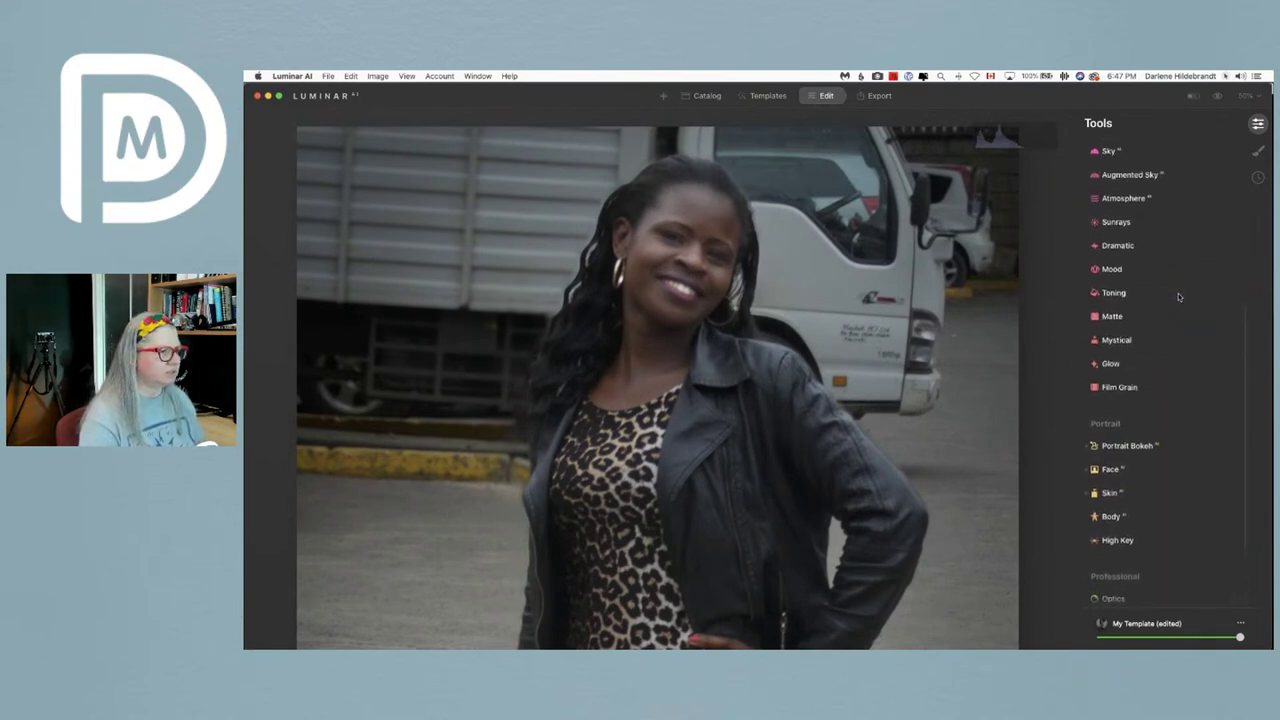
scroll(1178, 293, up, 4)
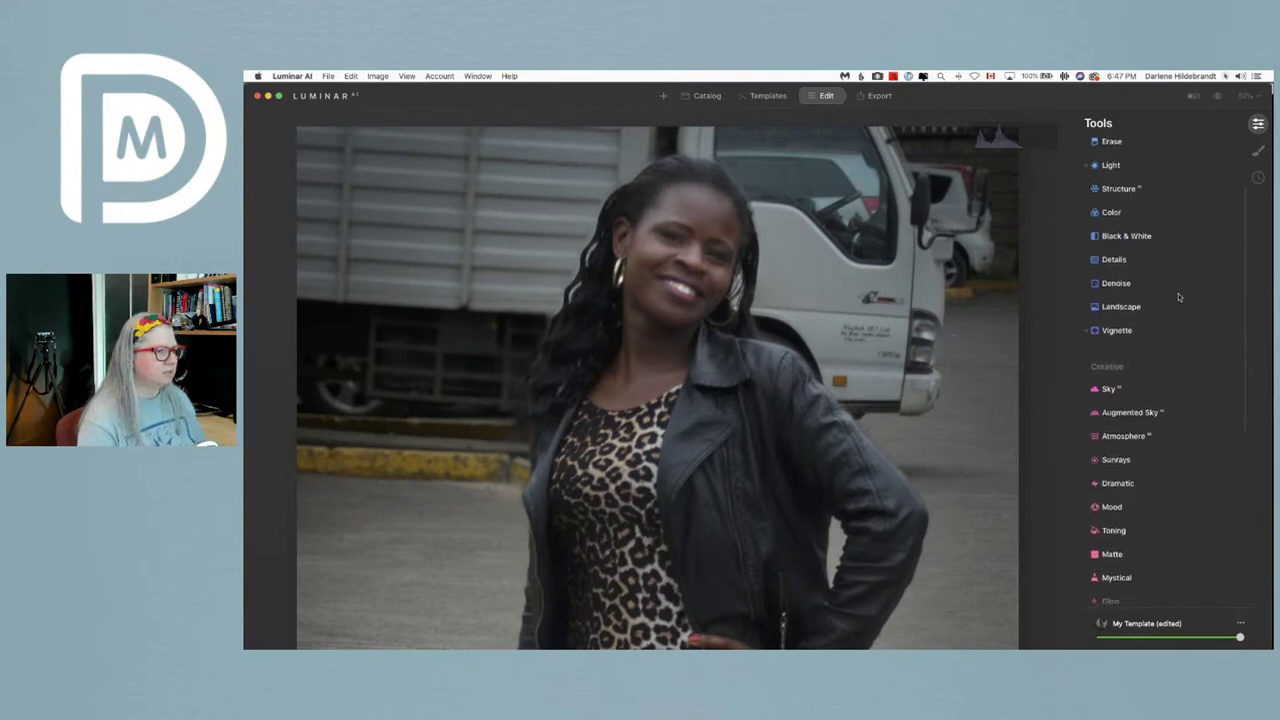
click(1113, 262)
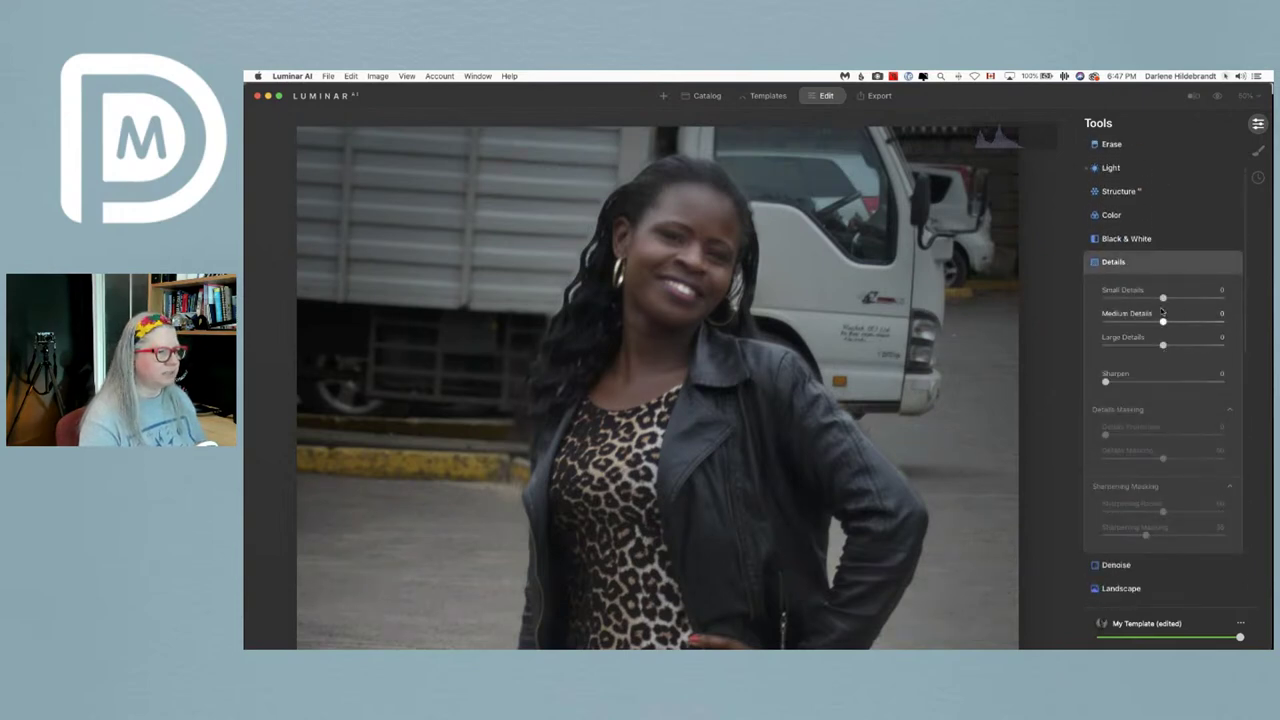
drag(1163, 298, 1178, 322)
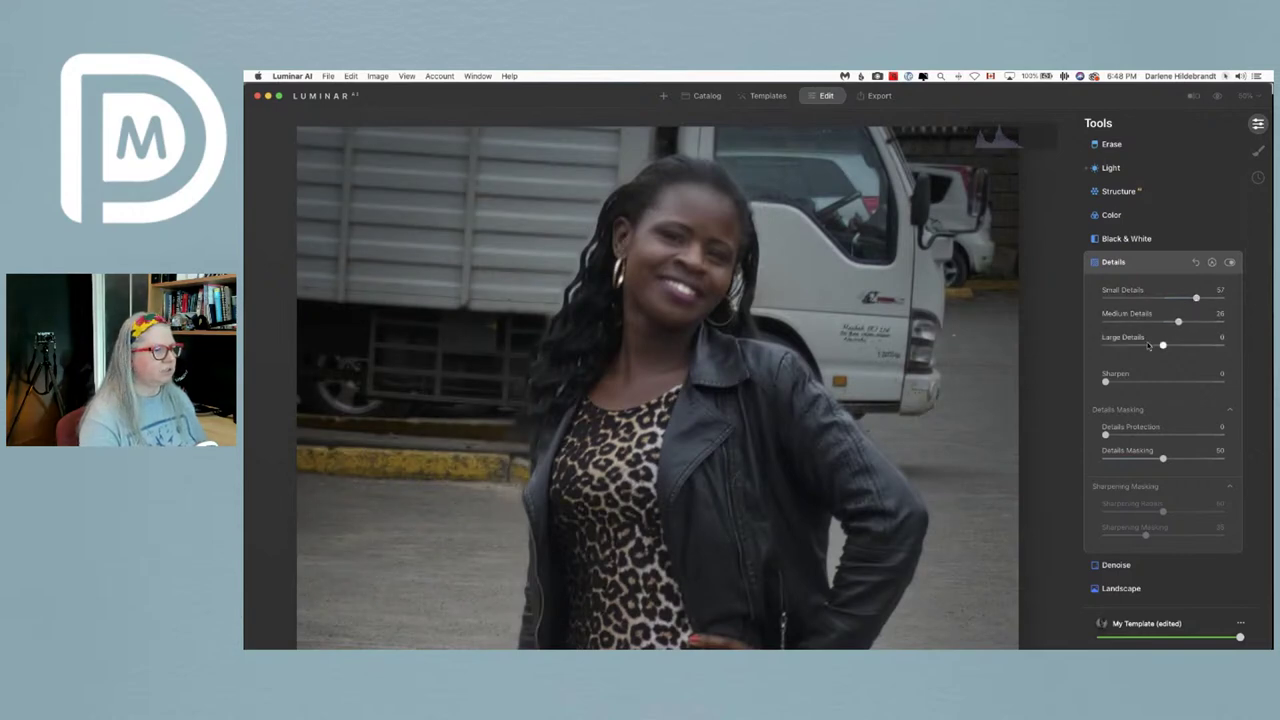
drag(1107, 382, 1131, 382)
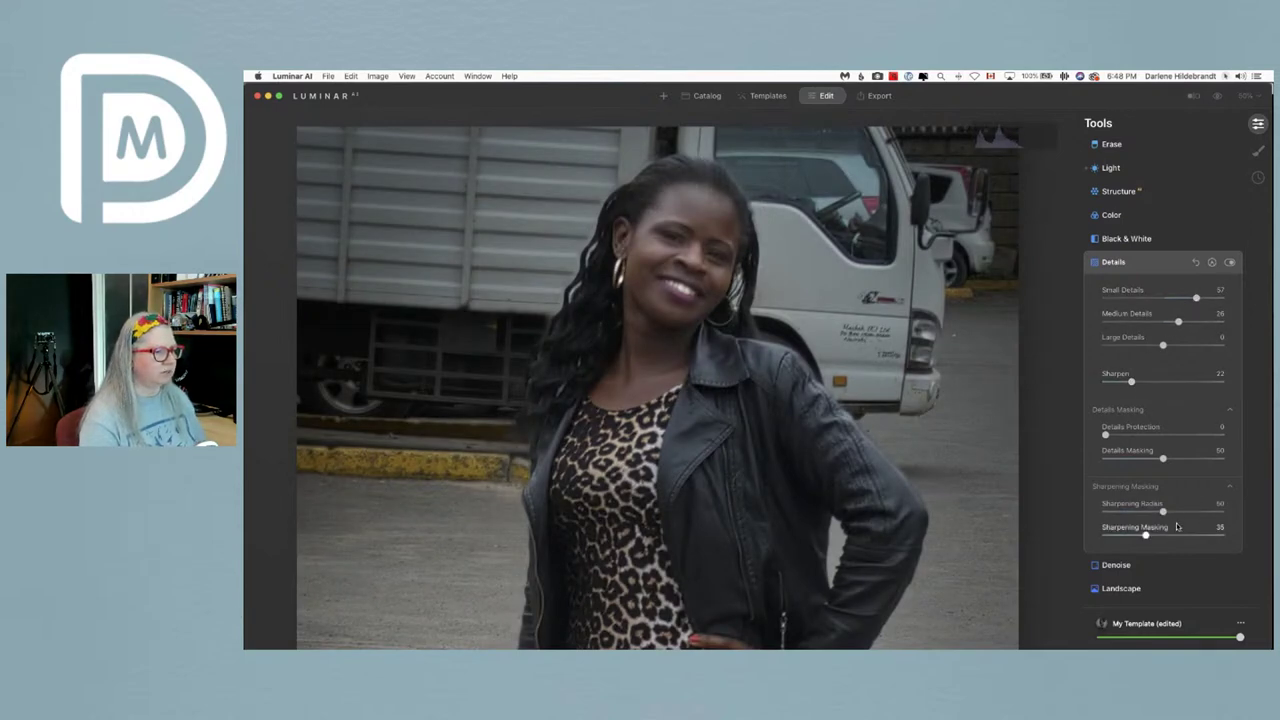
click(1187, 535)
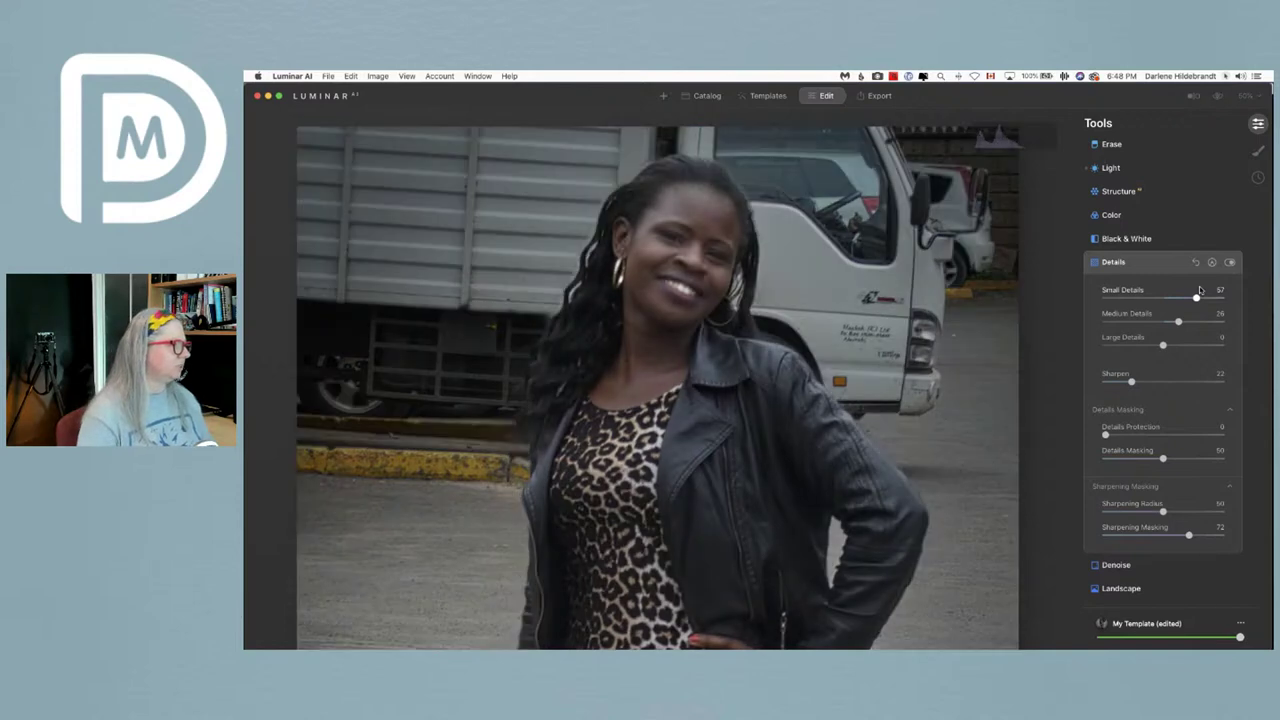
- Paint the Details mask over the woman's dress, legs and handbag with a brush of radius 88
click(1211, 262)
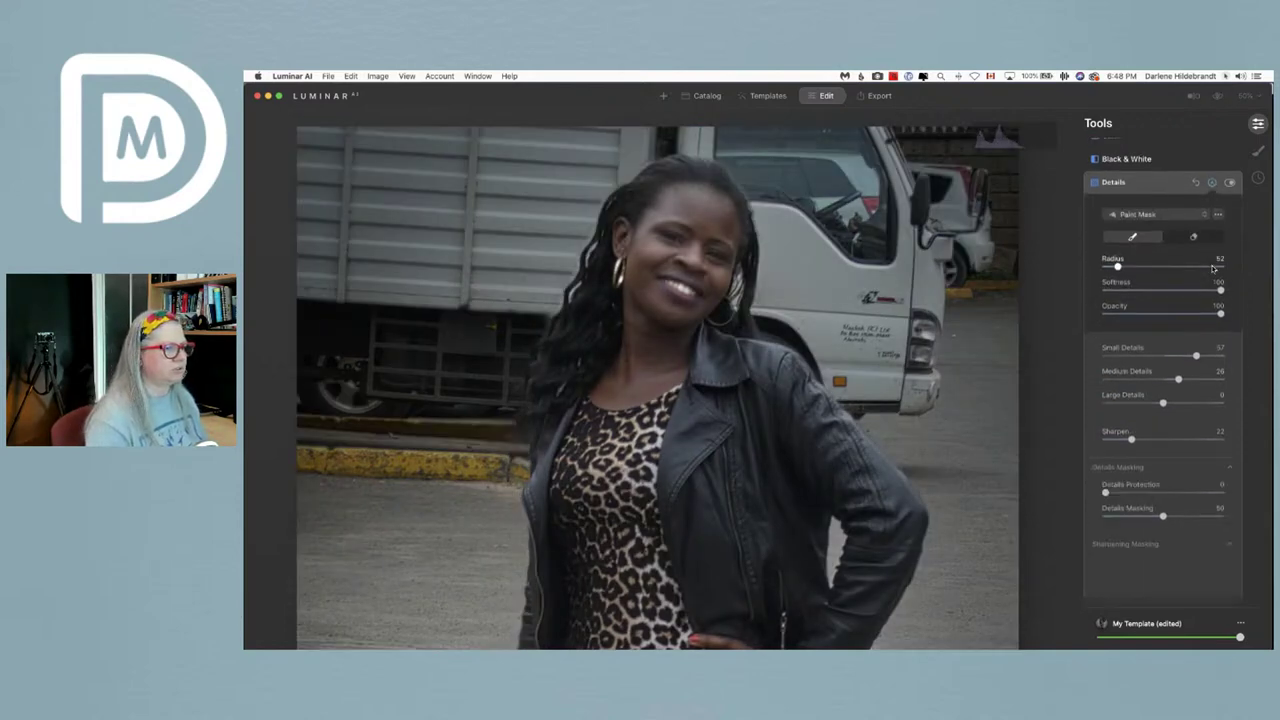
click(1246, 95)
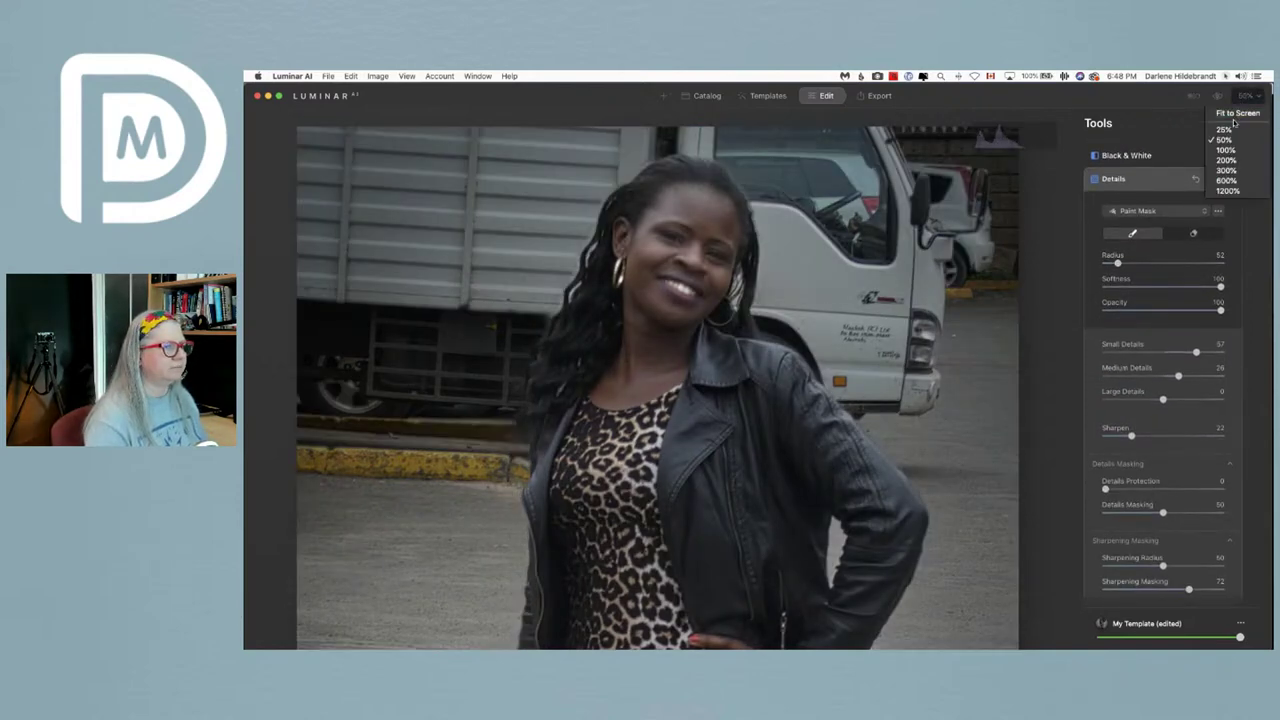
click(1237, 113)
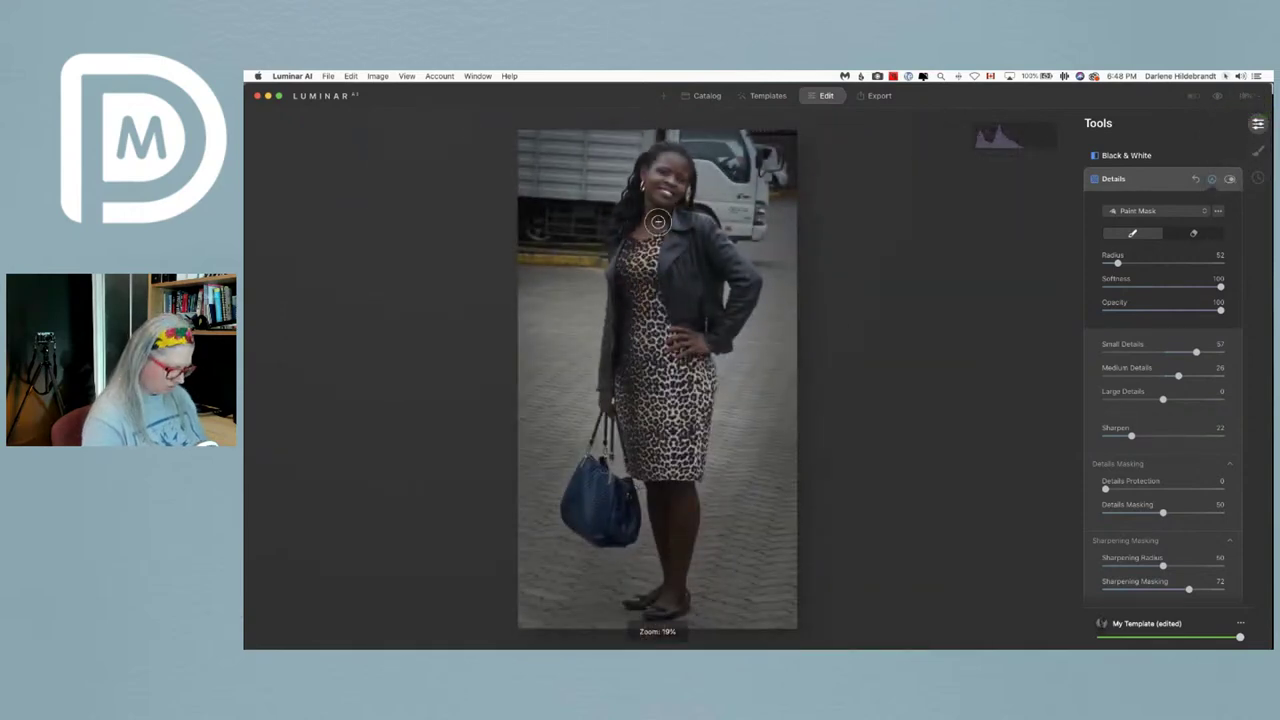
key(bracketright)
key(bracketright)
key(bracketright)
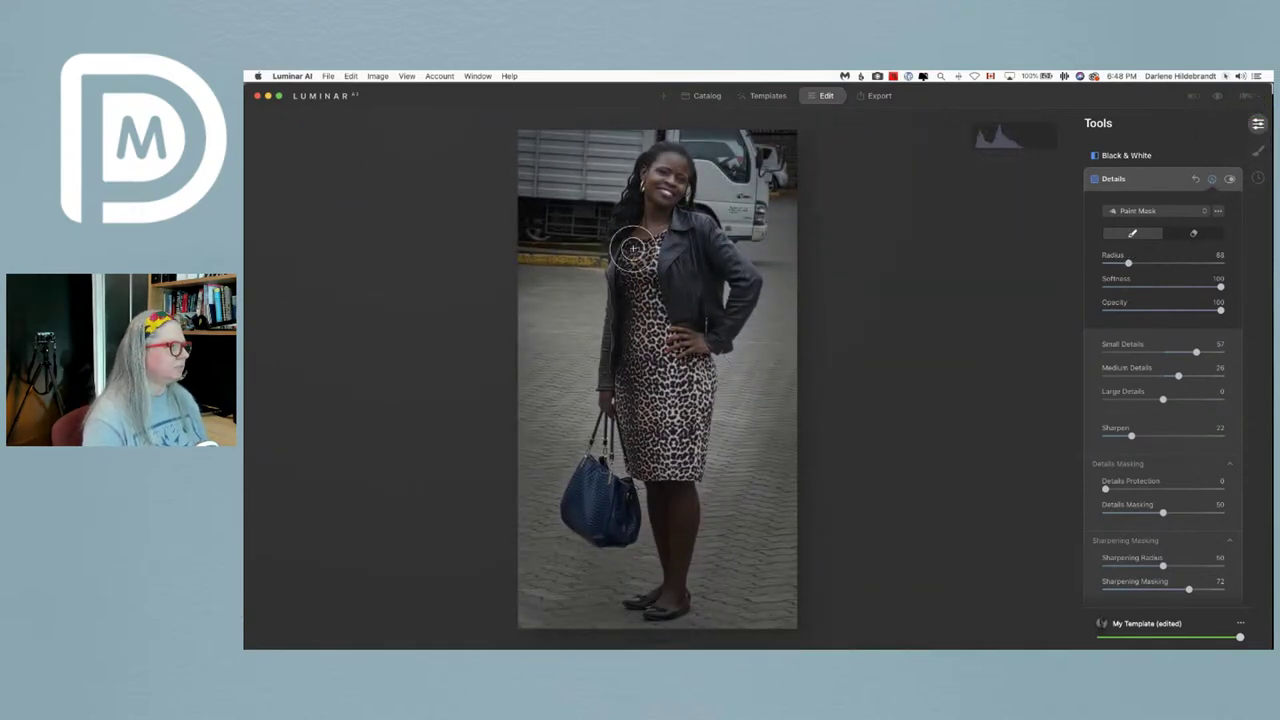
mouse_move(633, 248)
mouse_down()
mouse_move(669, 171)
mouse_move(675, 200)
mouse_move(664, 156)
mouse_move(642, 213)
mouse_move(684, 229)
mouse_move(711, 298)
mouse_move(688, 353)
mouse_move(634, 279)
mouse_move(623, 389)
mouse_move(637, 379)
mouse_move(664, 431)
mouse_move(690, 355)
mouse_move(686, 459)
mouse_move(651, 401)
mouse_move(644, 434)
mouse_move(667, 505)
mouse_move(663, 603)
mouse_move(681, 493)
mouse_move(646, 600)
mouse_up()
mouse_move(640, 535)
mouse_down()
mouse_move(620, 496)
mouse_move(595, 523)
mouse_move(574, 477)
mouse_move(602, 505)
mouse_up()
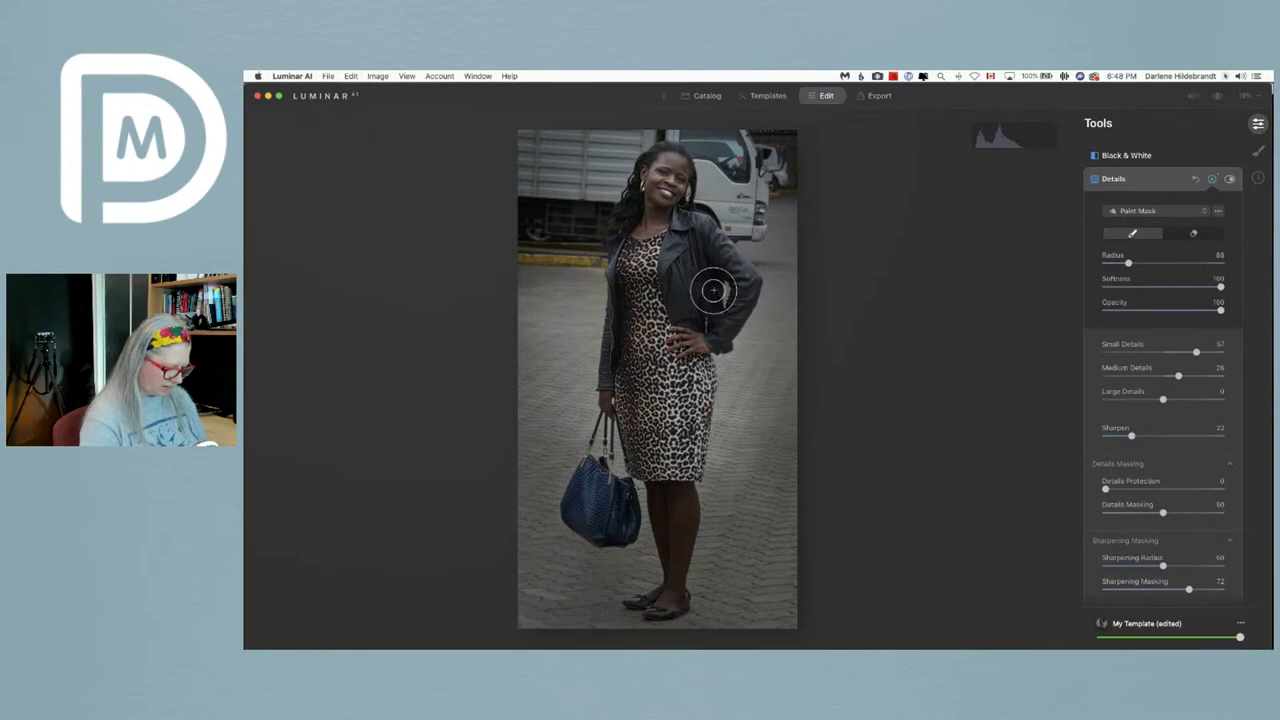
- Extend the Details mask over the hand and jacket with a brush of radius 52, and finish masking
key(bracketleft)
key(bracketleft)
key(bracketleft)
key(bracketleft)
mouse_move(714, 340)
mouse_down()
mouse_move(747, 275)
mouse_move(733, 255)
mouse_move(706, 228)
mouse_move(730, 281)
mouse_move(713, 253)
mouse_move(677, 252)
mouse_up()
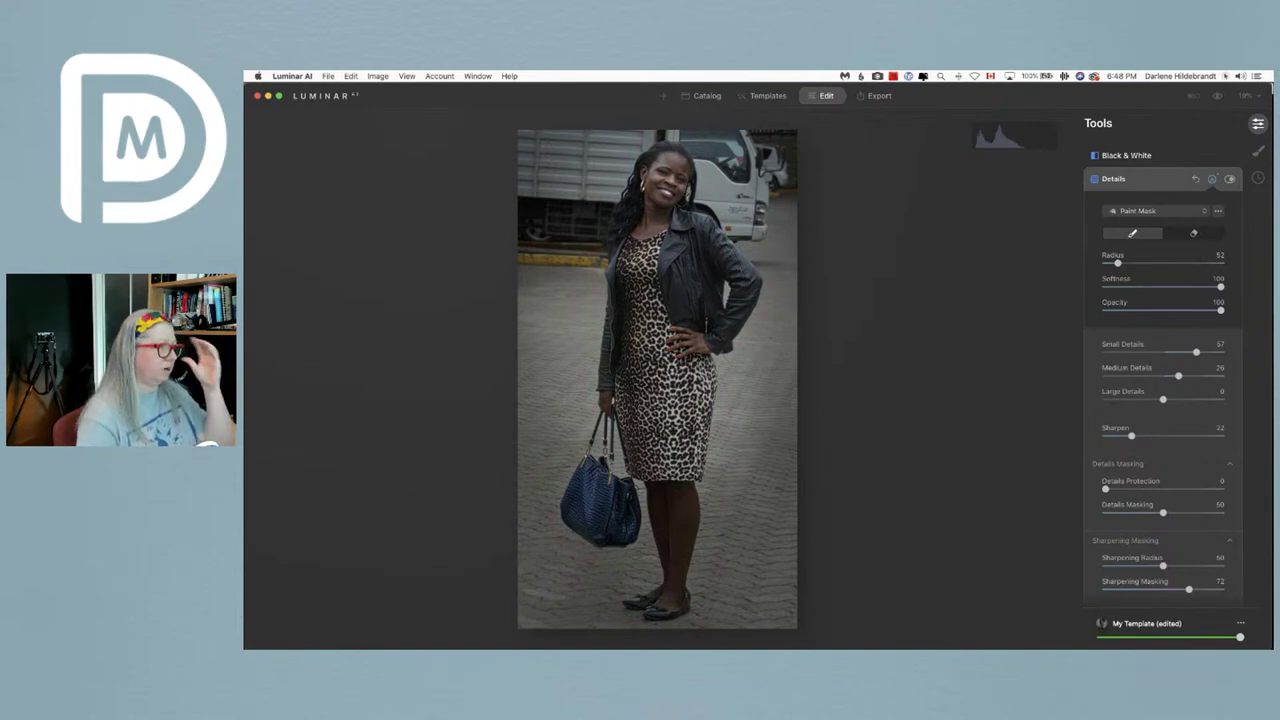
click(1213, 179)
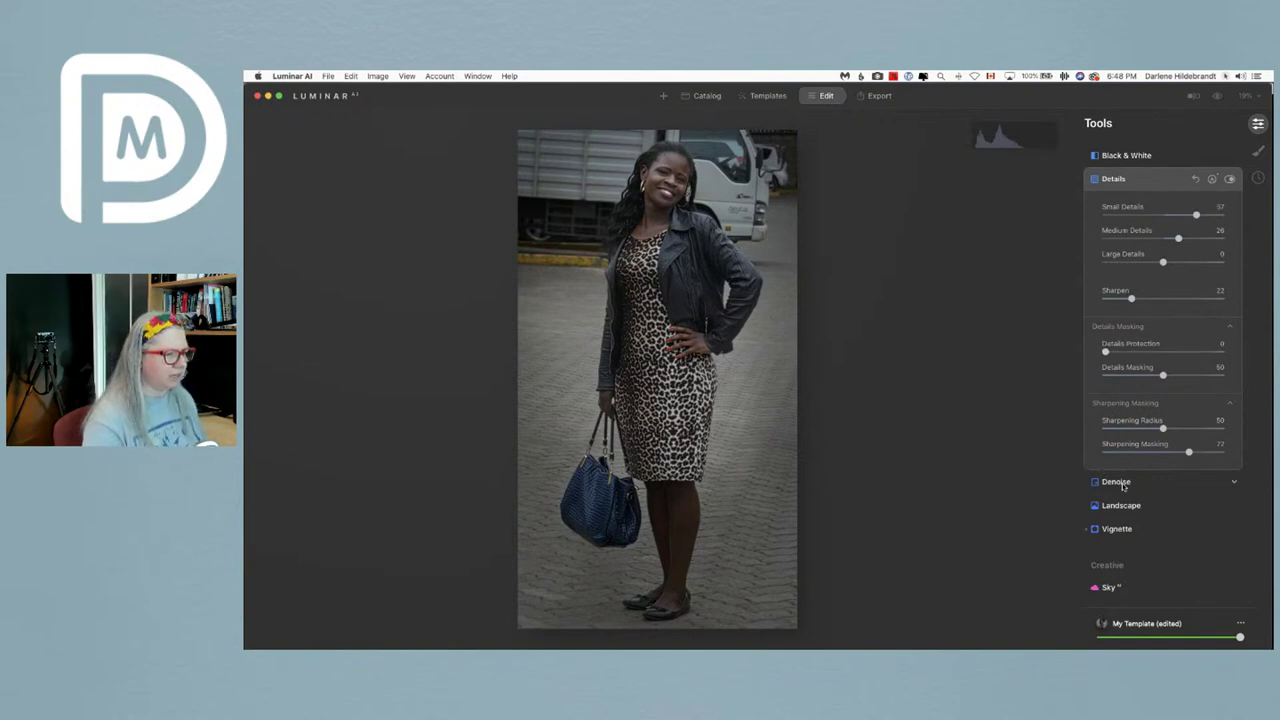
- Reset the Portrait Bokeh background's Depth Correction to 0 and set its Edges Correction to 20
scroll(1123, 487, down, 2)
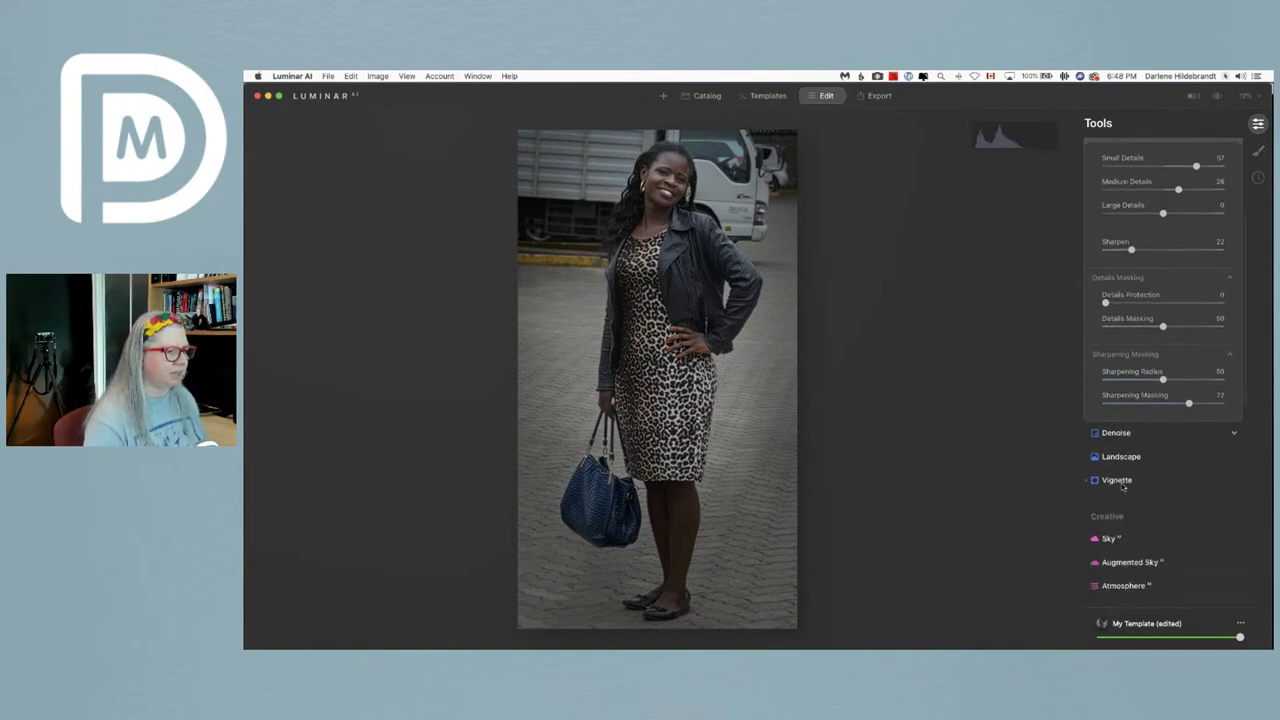
scroll(1125, 475, up, 4)
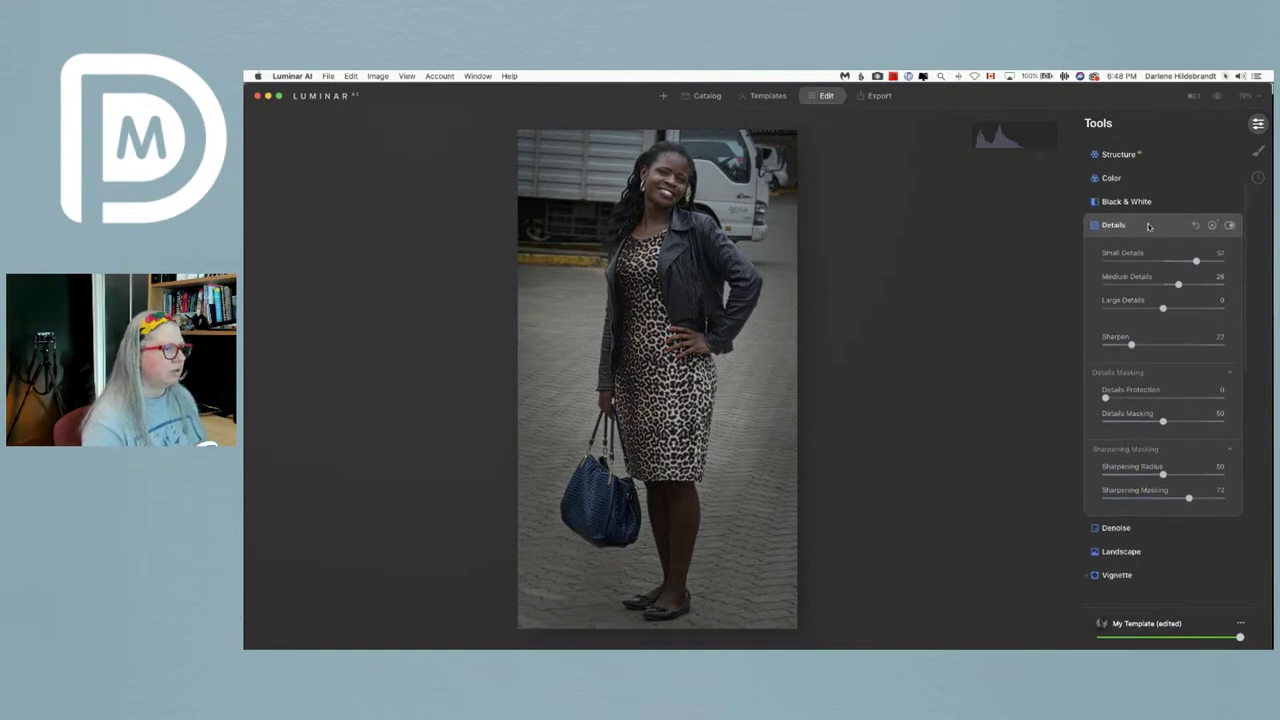
click(1150, 227)
scroll(1157, 257, down, 10)
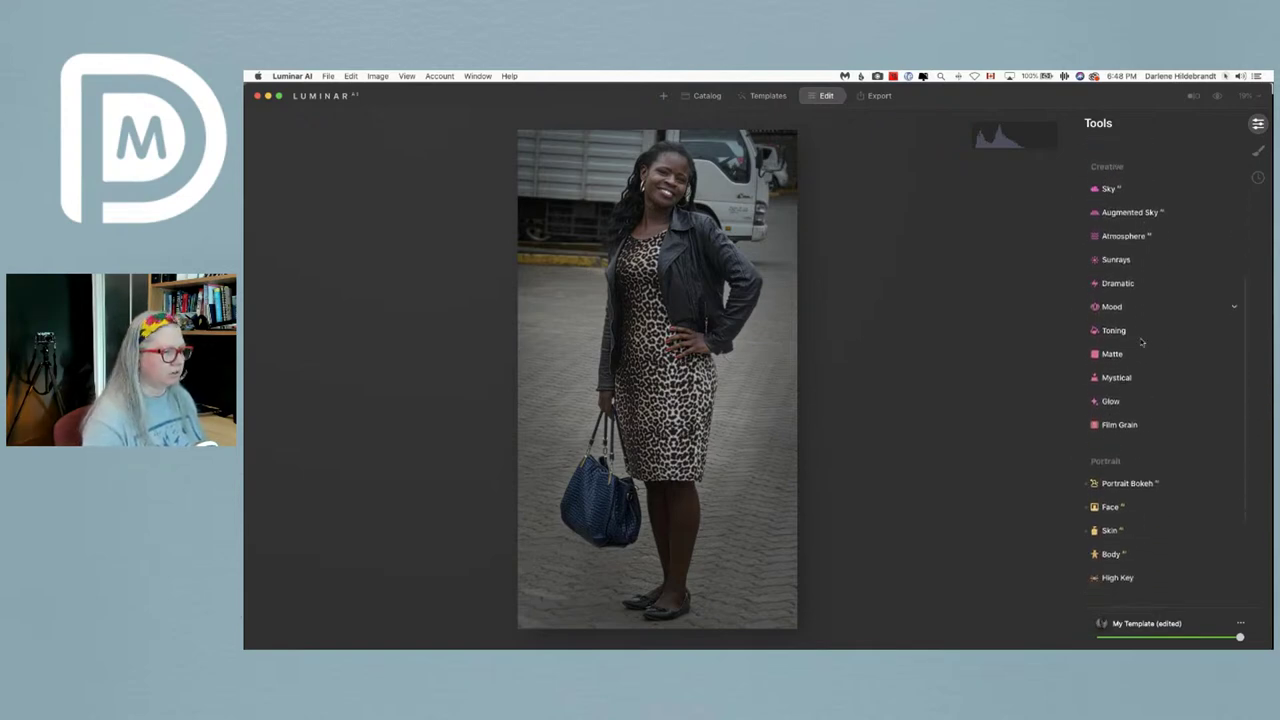
click(1122, 374)
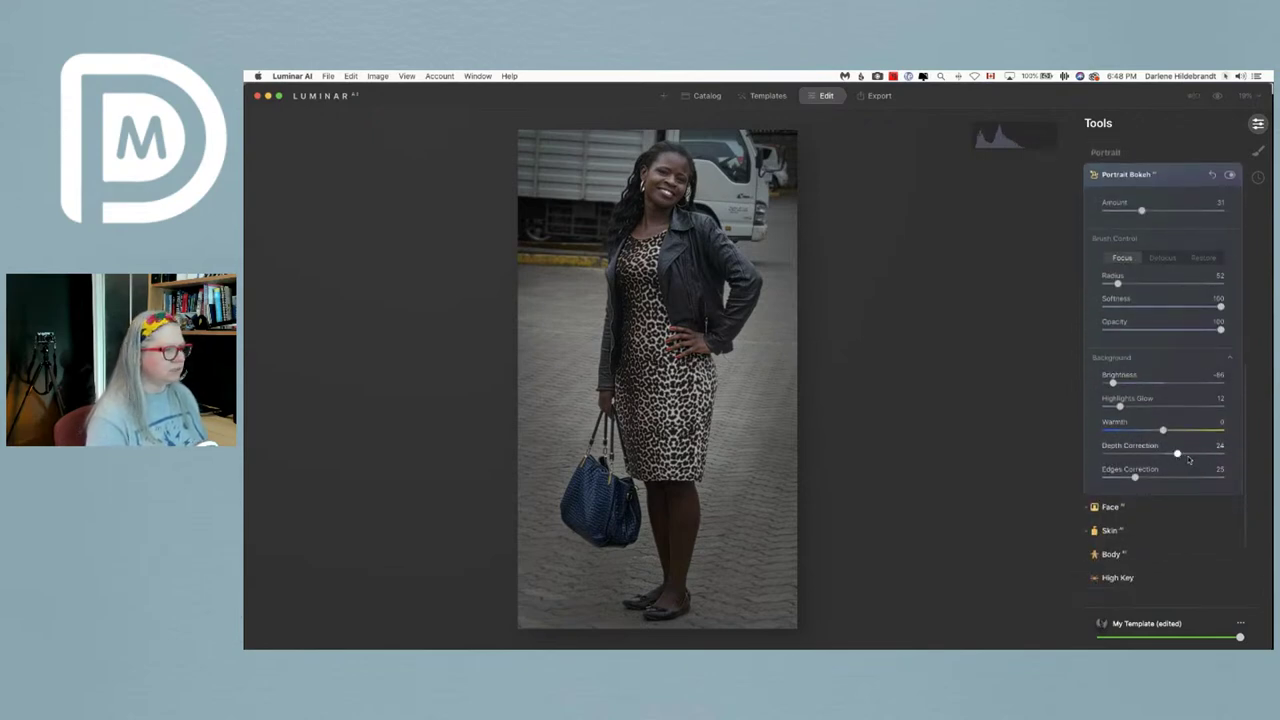
double_click(1178, 455)
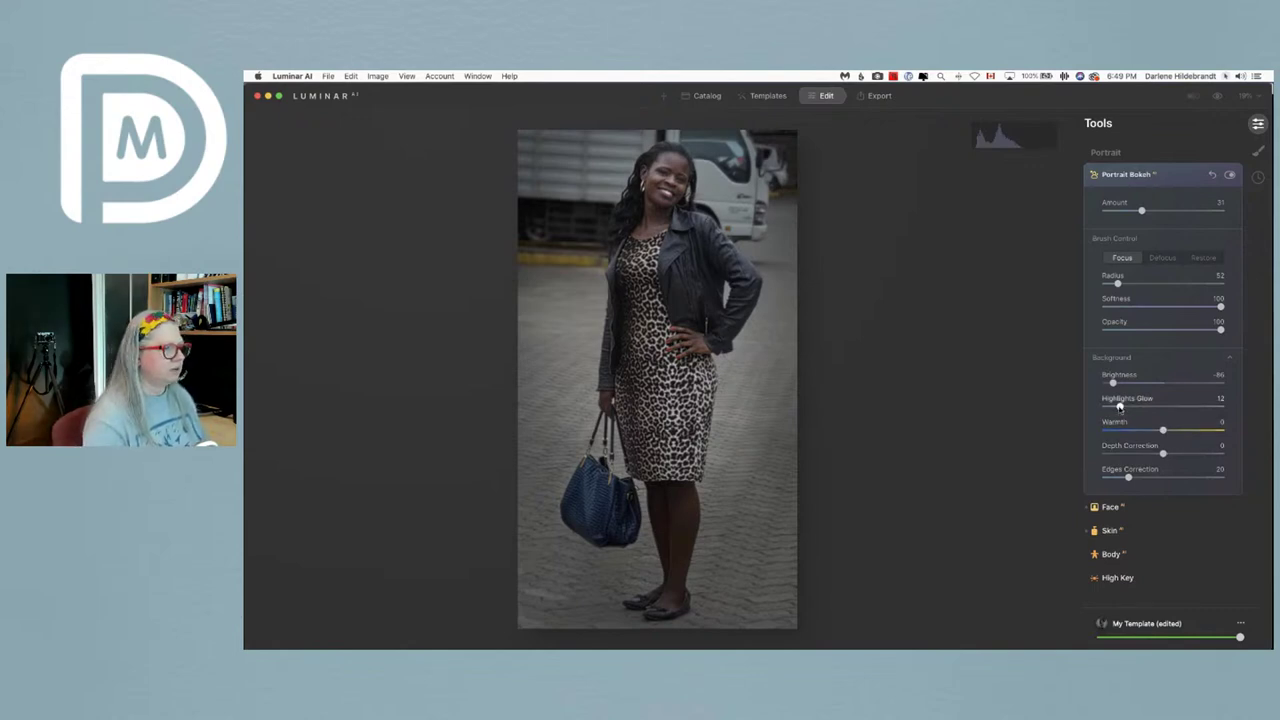
- Set the Portrait Bokeh background's Brightness to -68 and Warmth to -22
drag(1113, 383, 1120, 382)
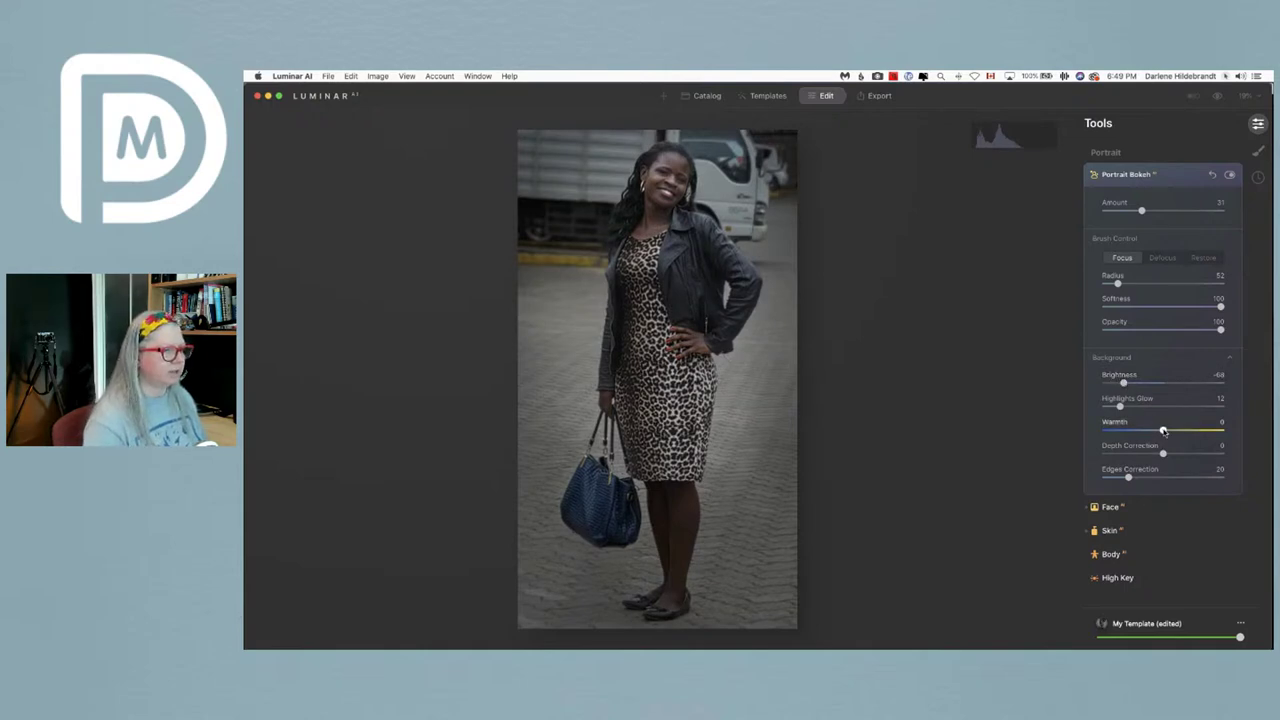
drag(1163, 431, 1141, 430)
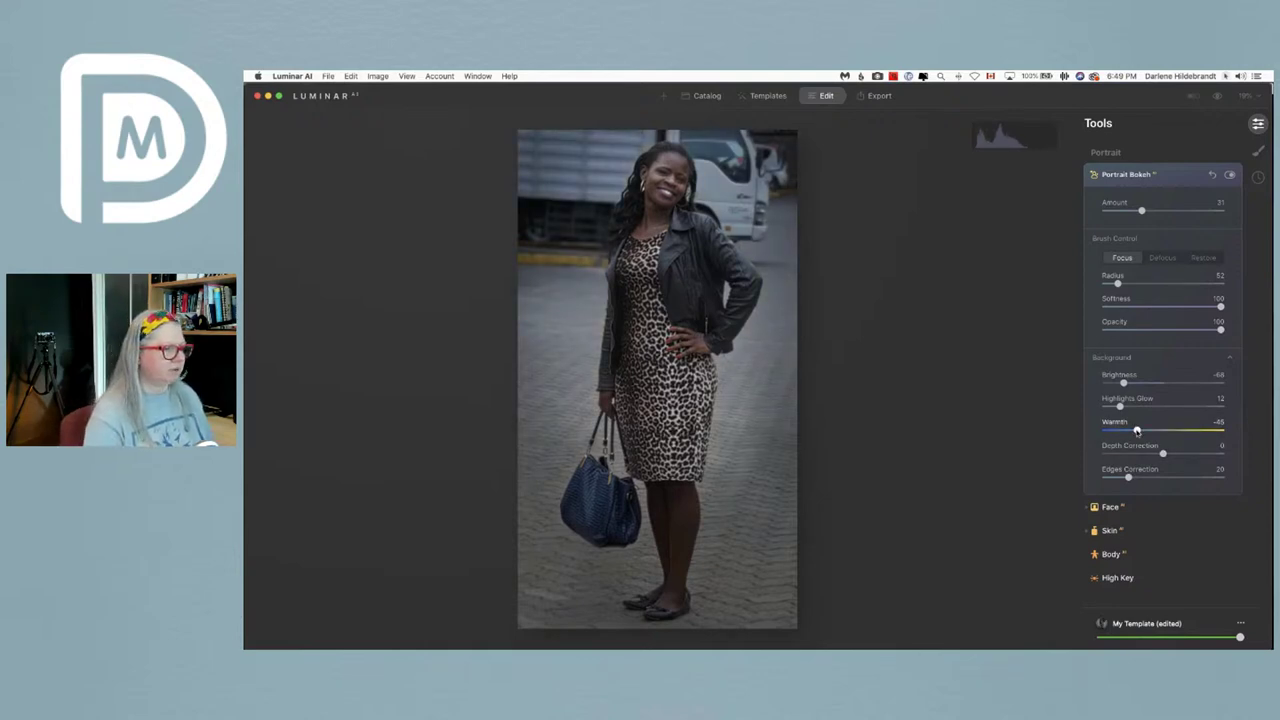
drag(1137, 431, 1150, 430)
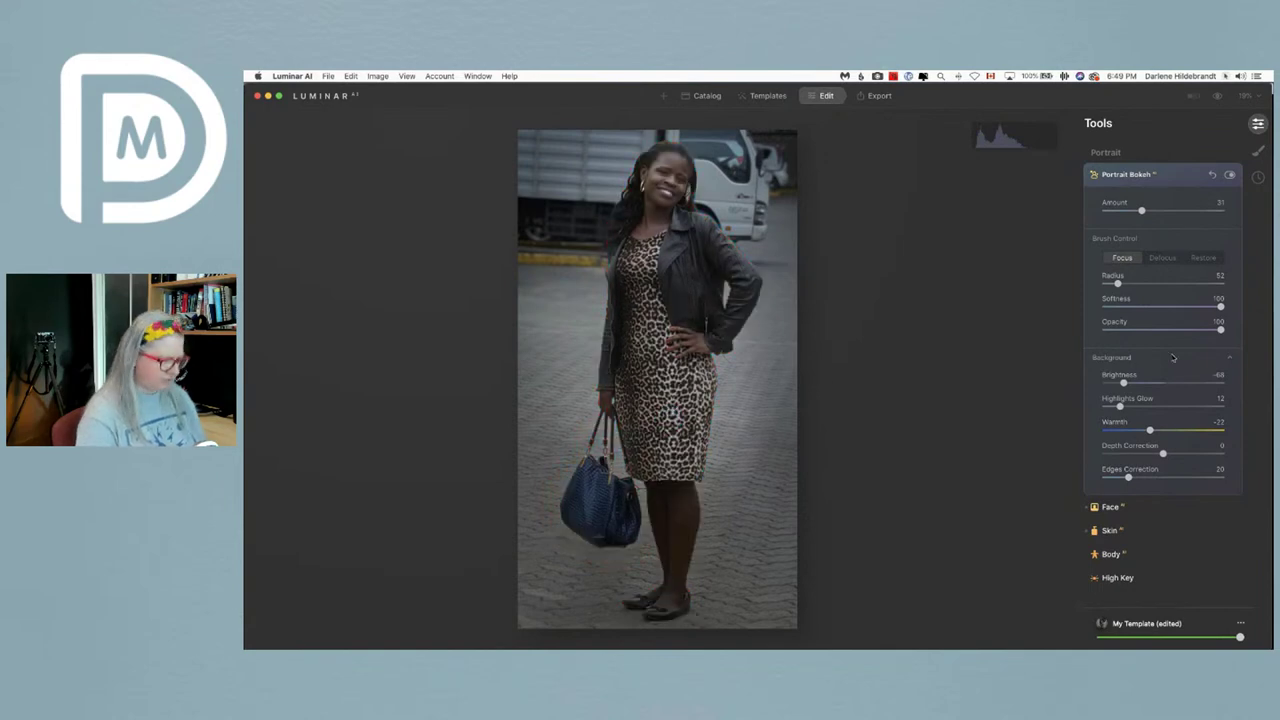
- Compare the portrait with its unedited original and look at the options for saving the edited template
key(backslash)
key(backslash)
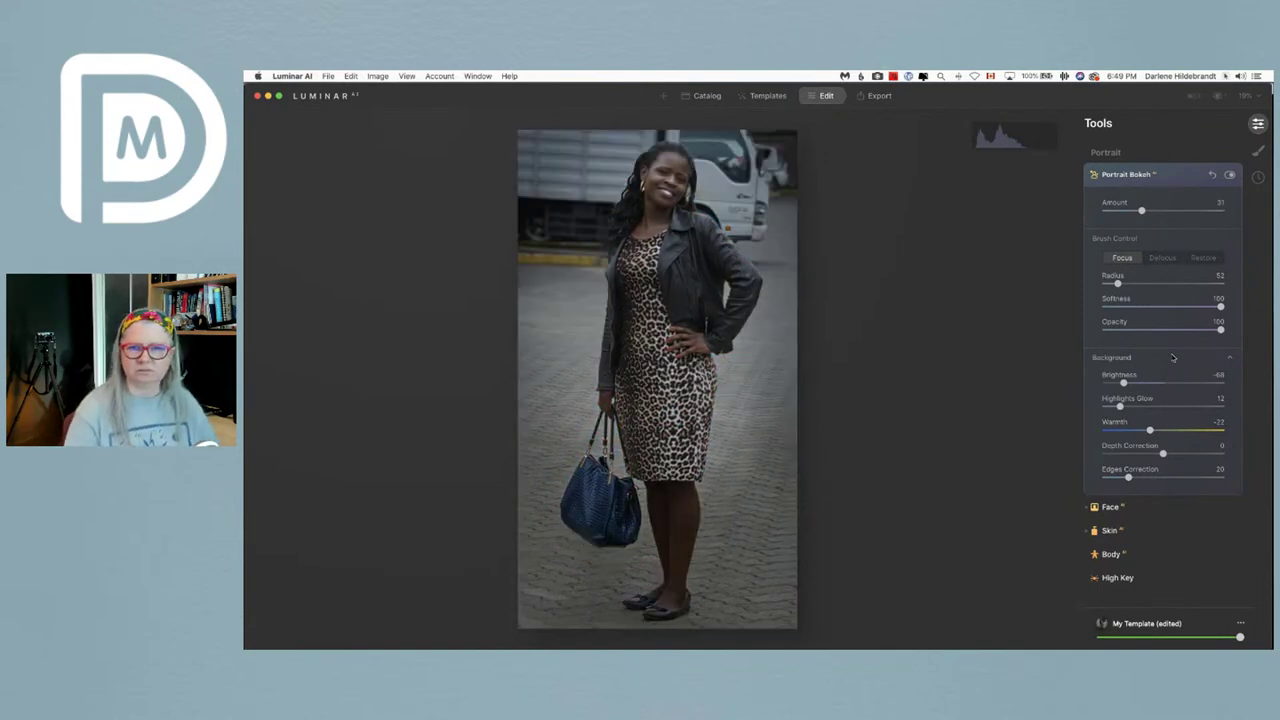
key(backslash)
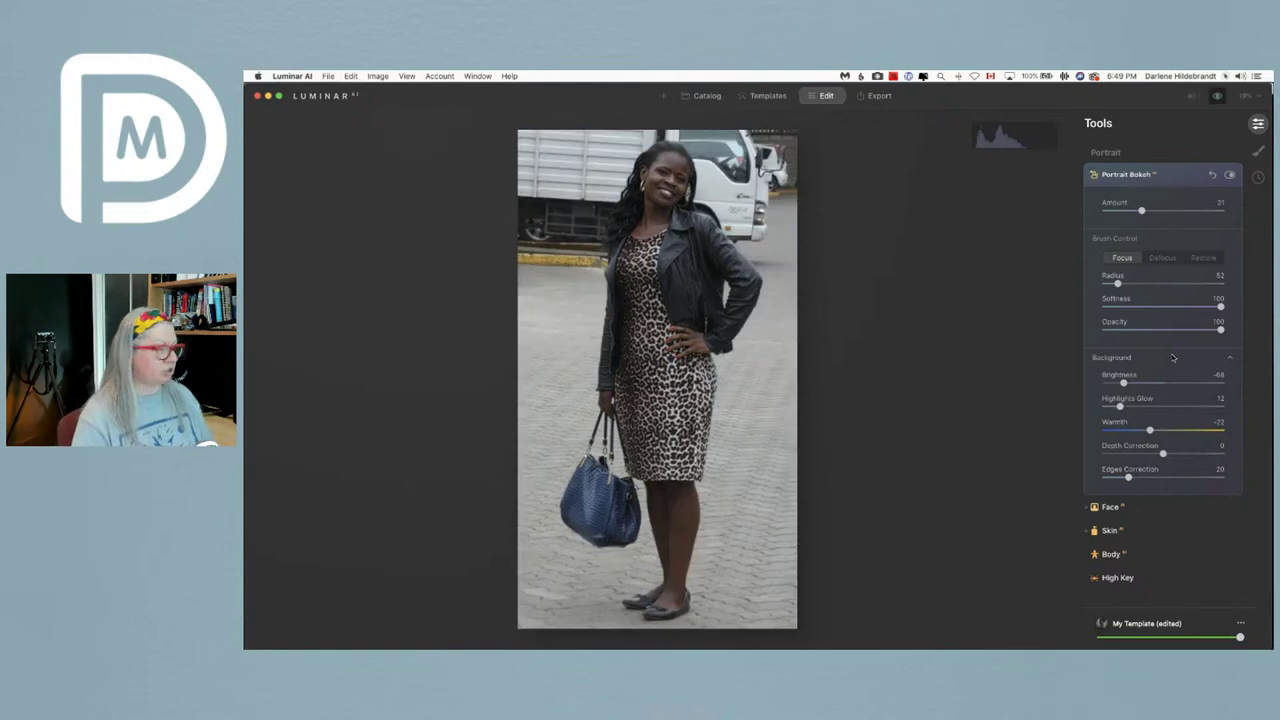
key(backslash)
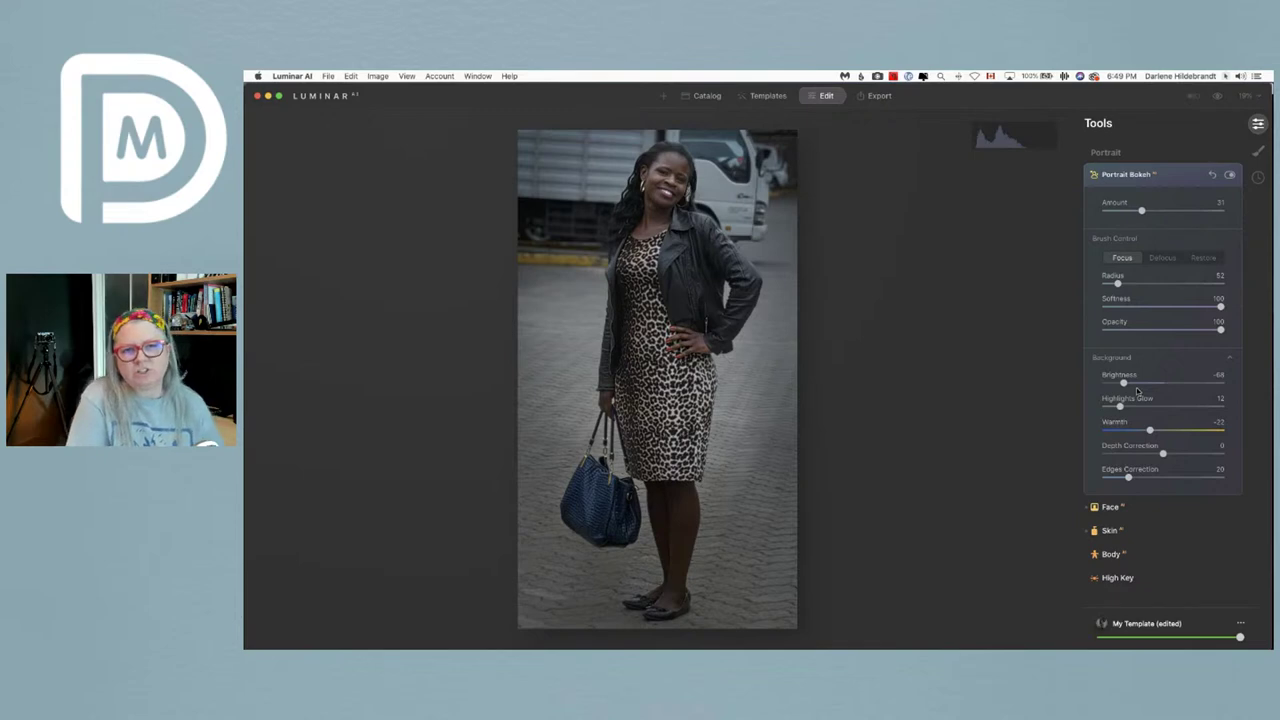
click(1240, 623)
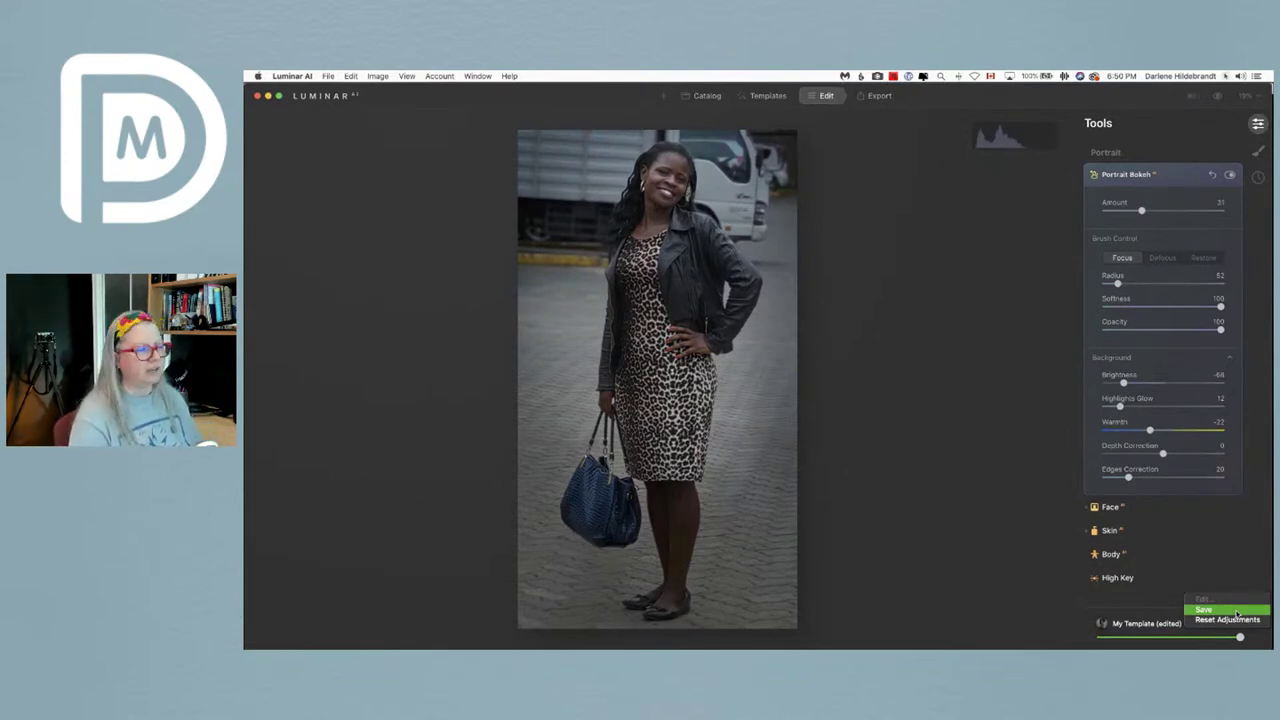
click(1010, 501)
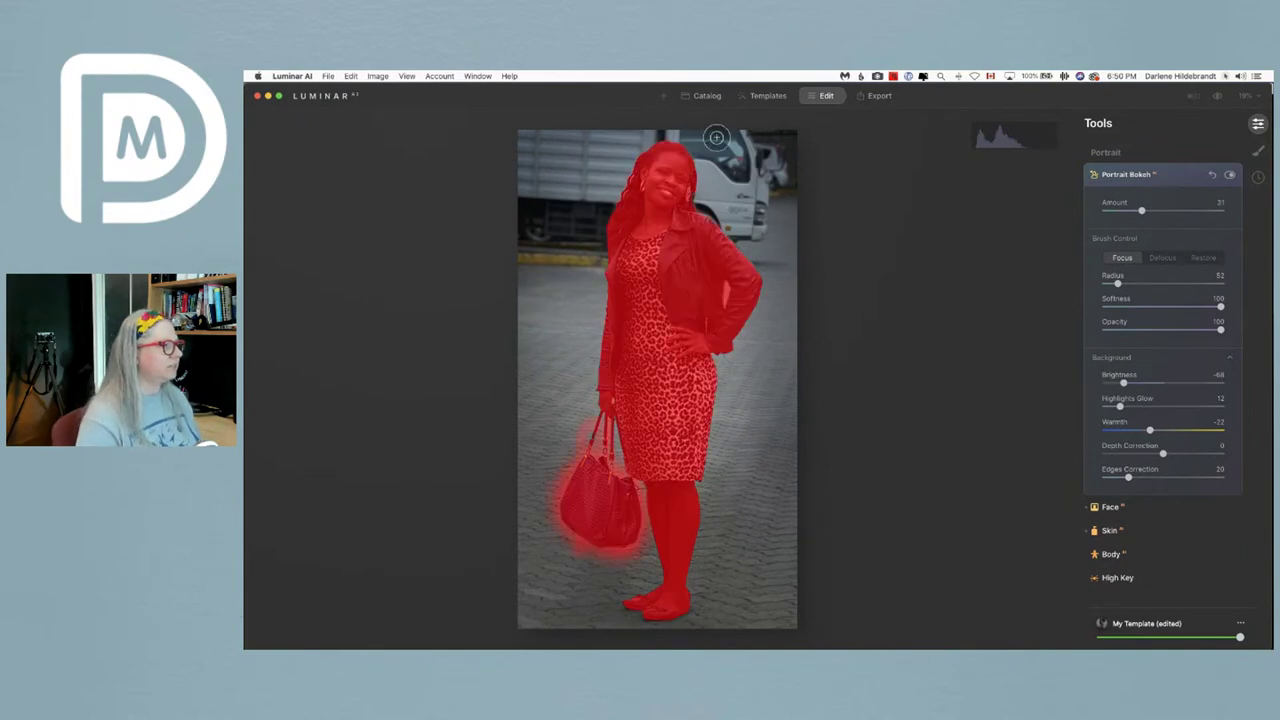
- Open the misty pond photo from the "Edit my image" album for editing
click(703, 95)
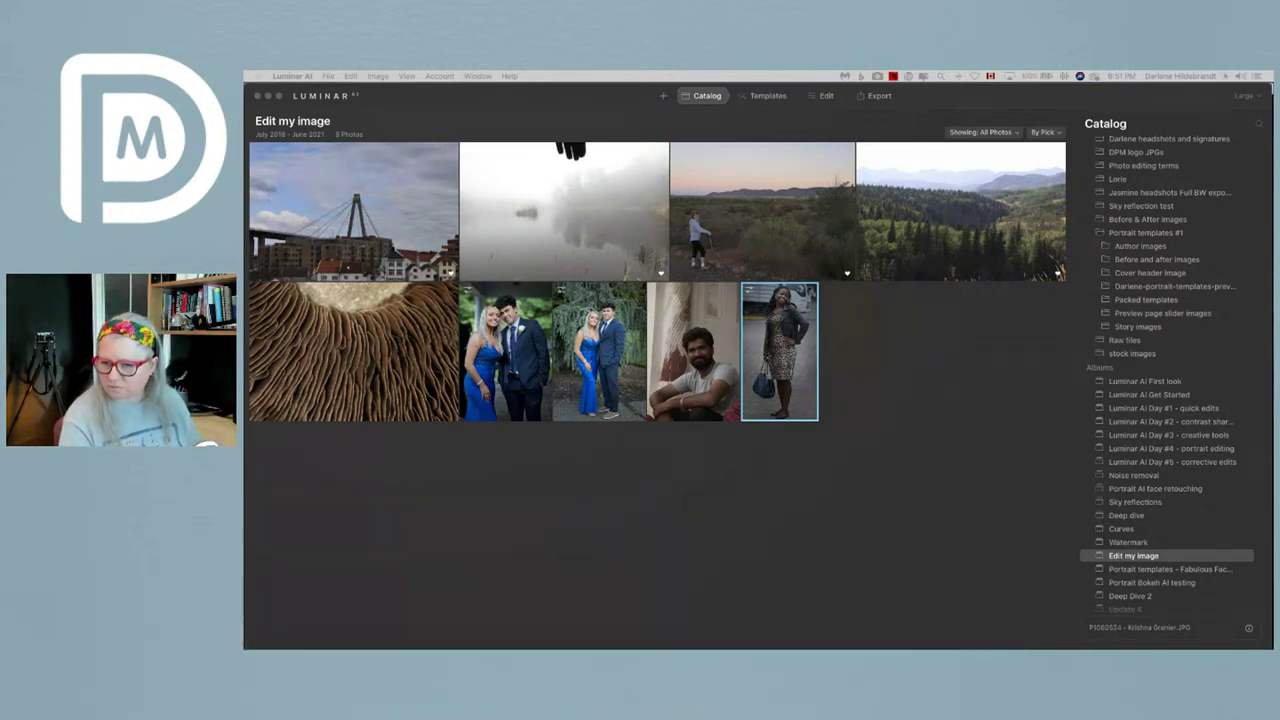
click(879, 497)
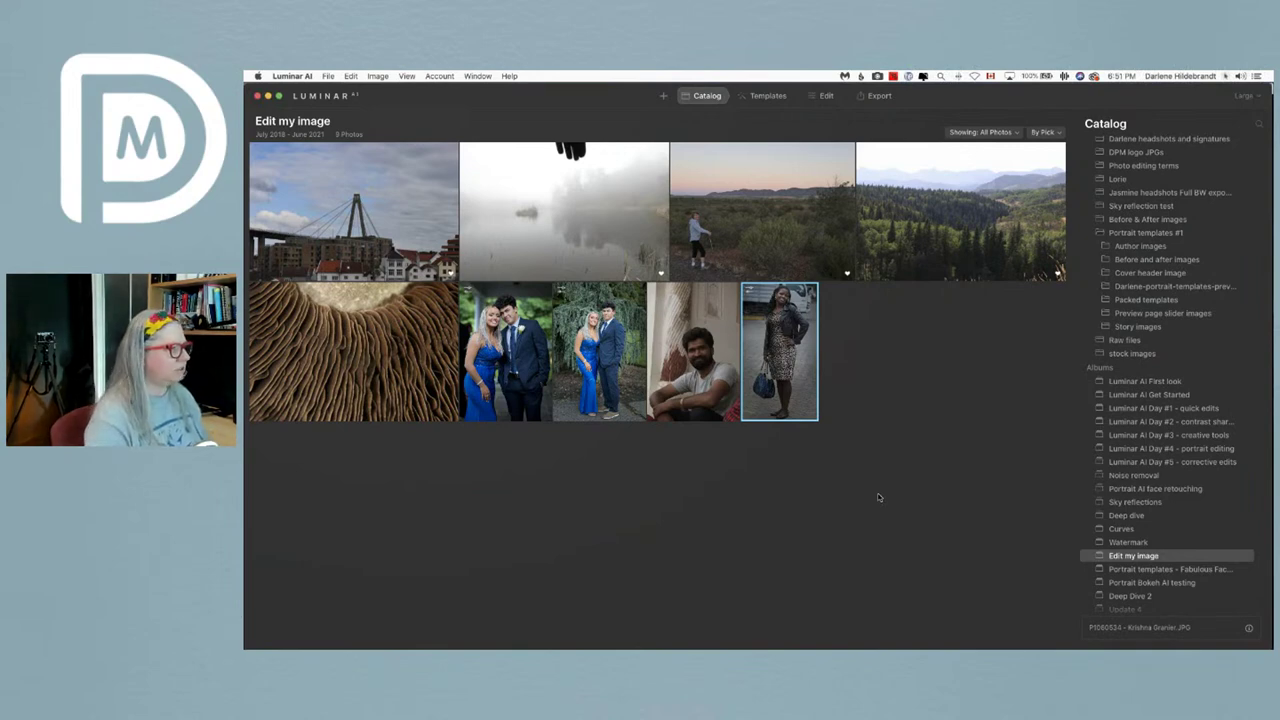
double_click(530, 192)
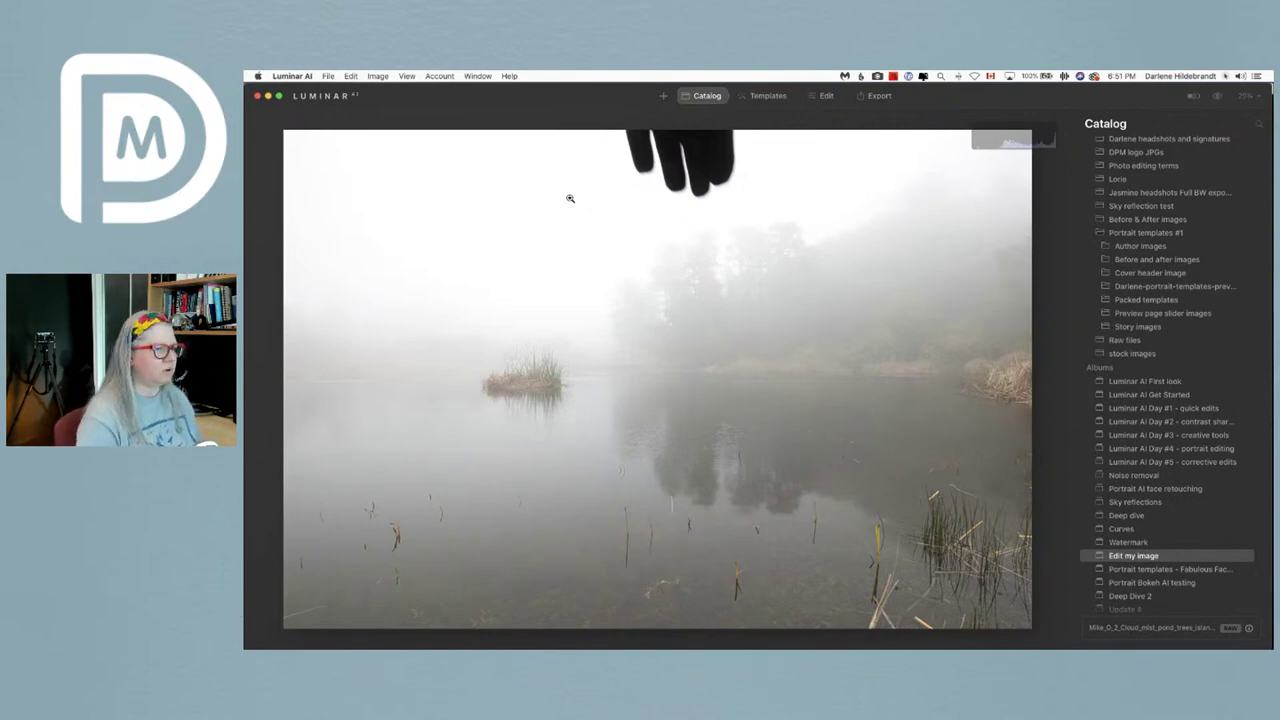
click(405, 77)
click(425, 274)
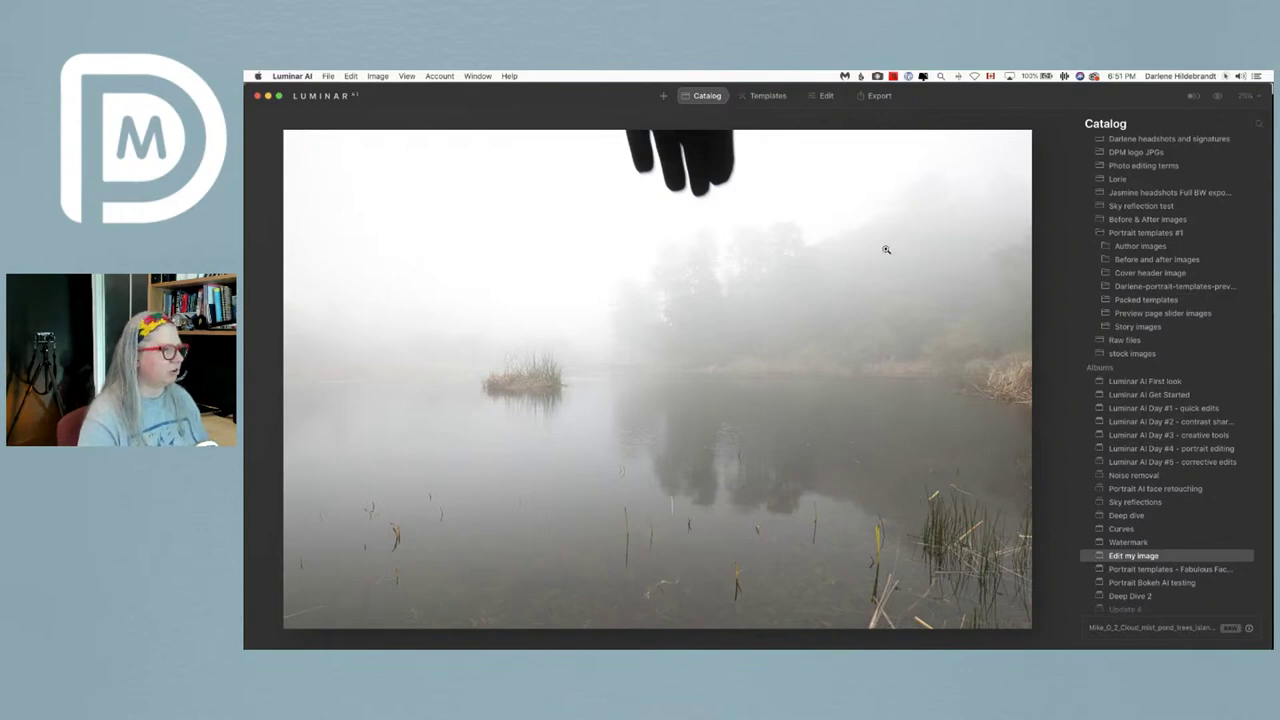
click(826, 96)
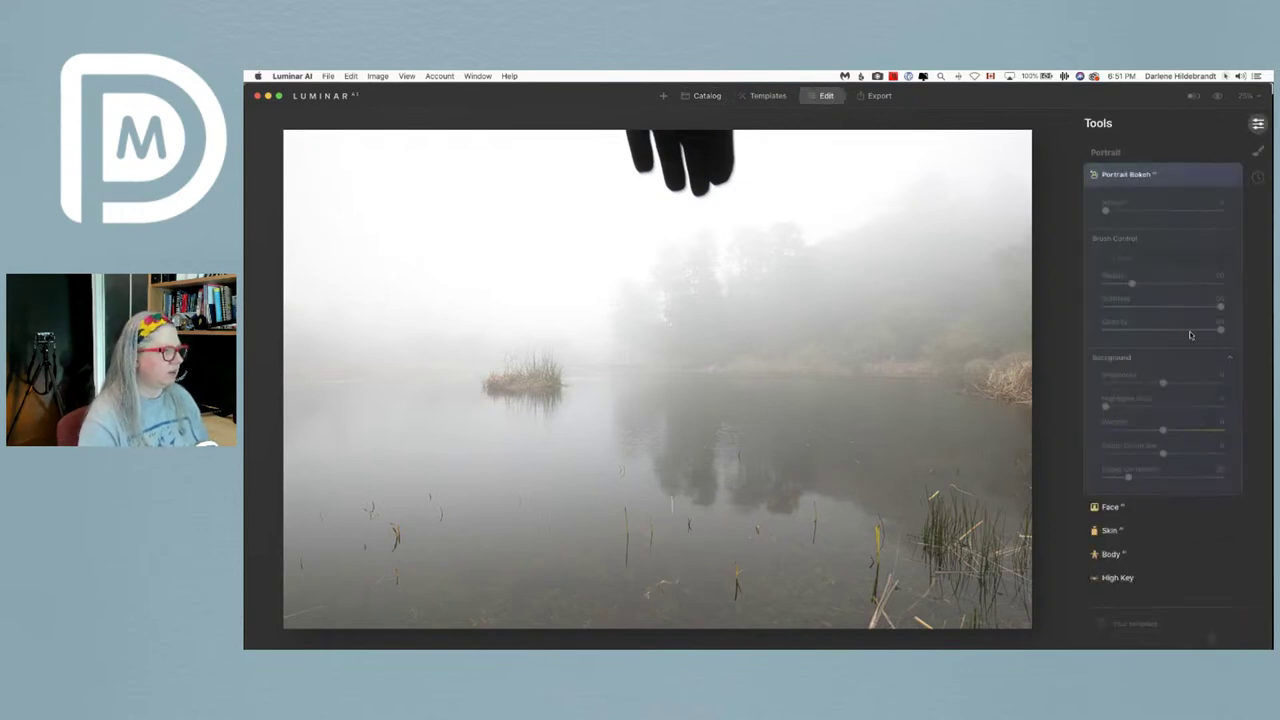
- Erase the dark fingers at the top edge of the pond photo with an Erase brush of radius 83
click(1174, 176)
scroll(1150, 308, up, 10)
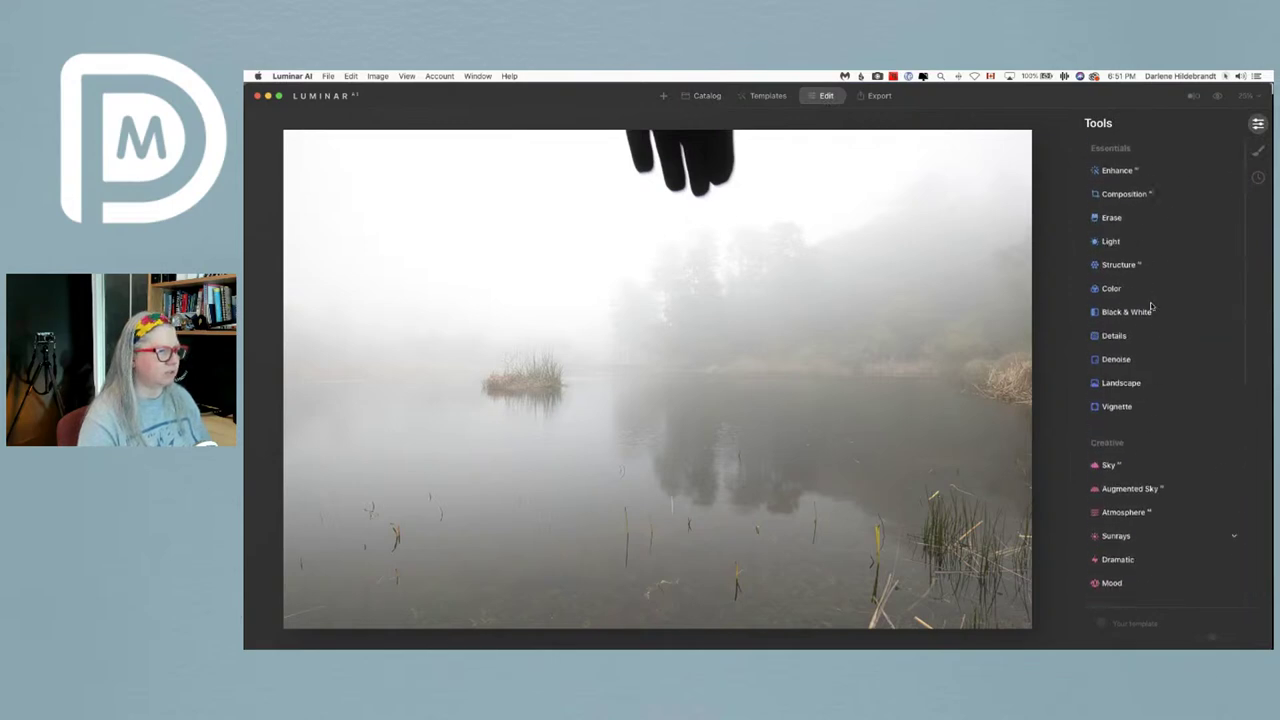
click(1112, 218)
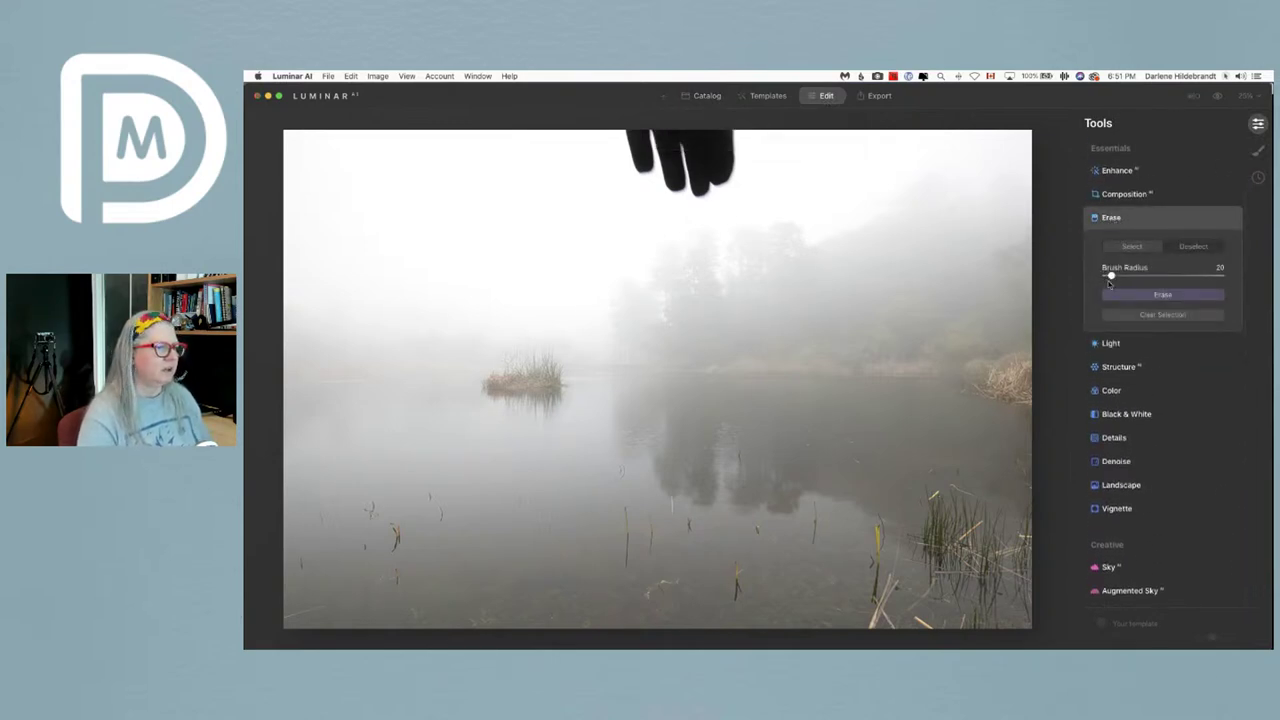
drag(1110, 273, 1150, 273)
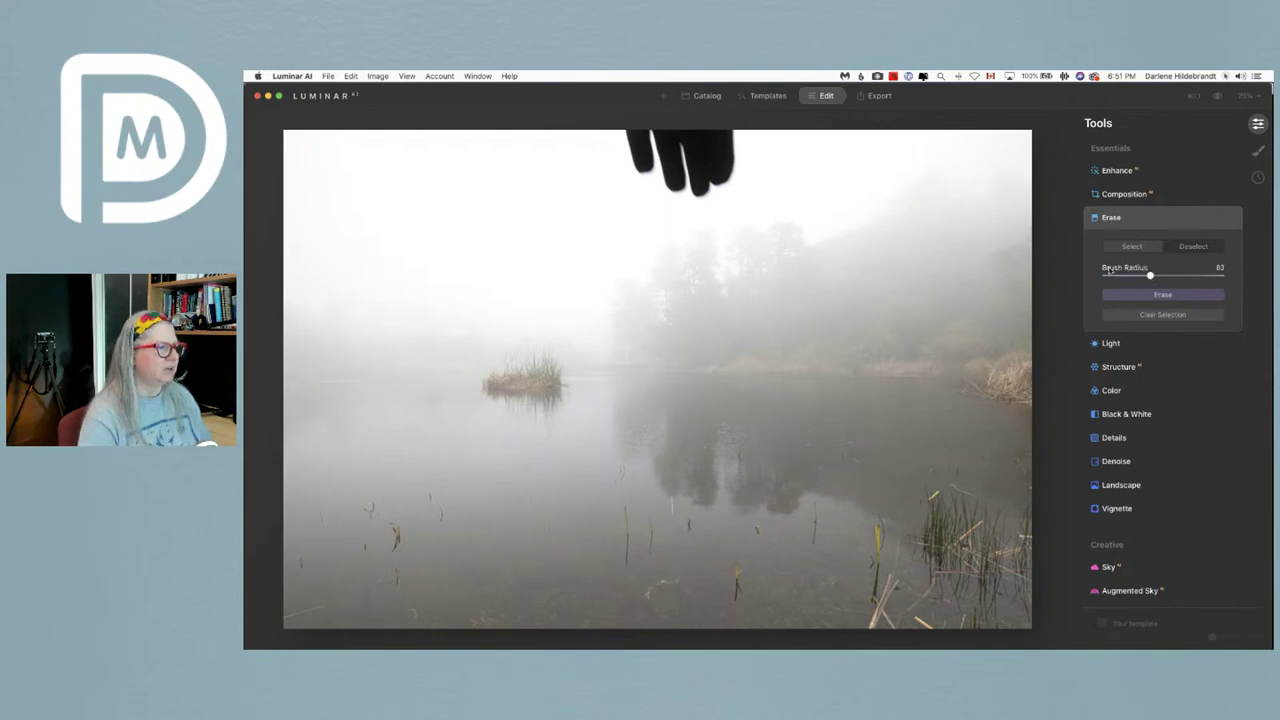
mouse_move(734, 171)
mouse_down()
mouse_move(733, 140)
mouse_move(702, 180)
mouse_move(694, 140)
mouse_move(634, 132)
mouse_move(674, 178)
mouse_move(640, 160)
mouse_move(668, 162)
mouse_up()
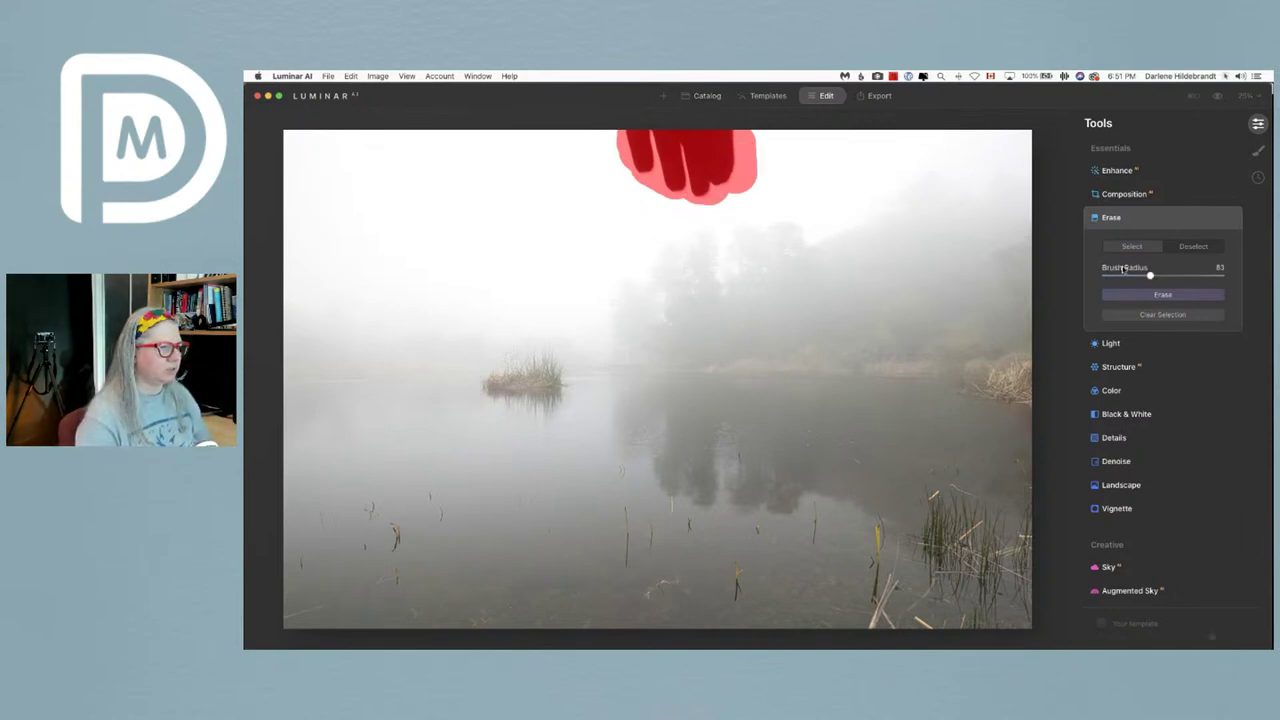
click(1164, 296)
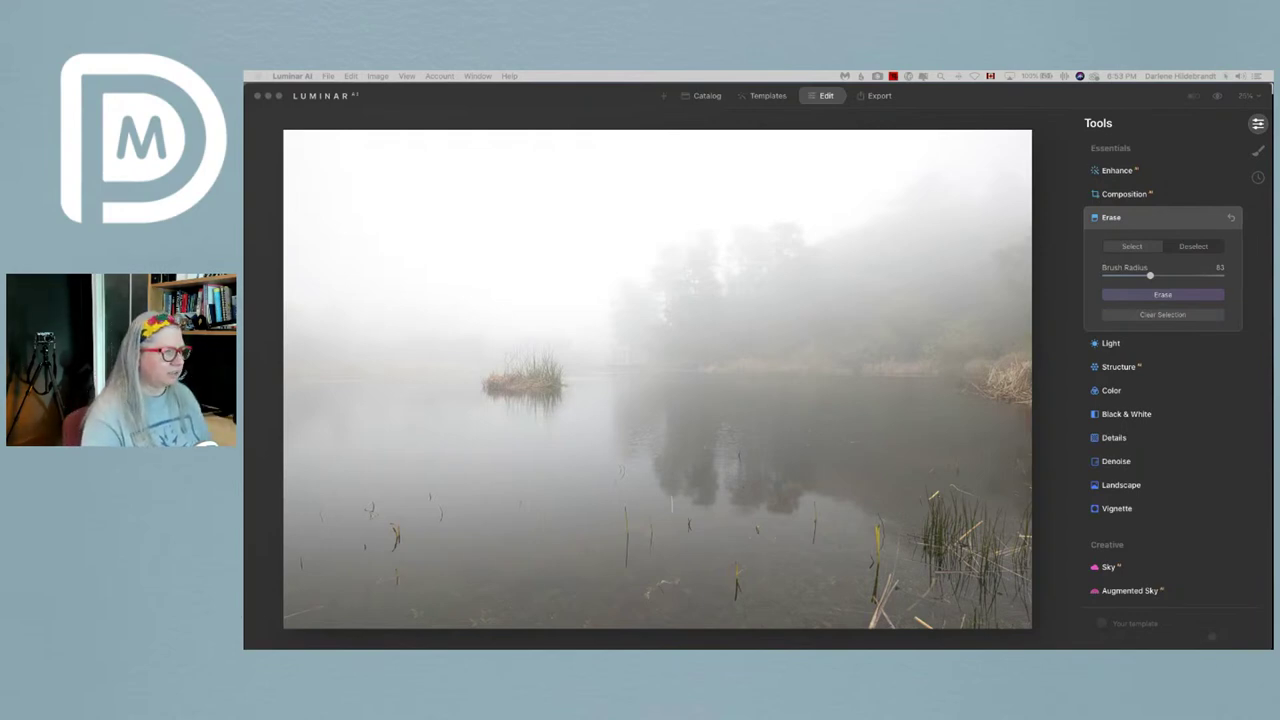
- Turn on the mouse cursor highlight and open the Scenery template collection suggested for the pond photo
click(935, 122)
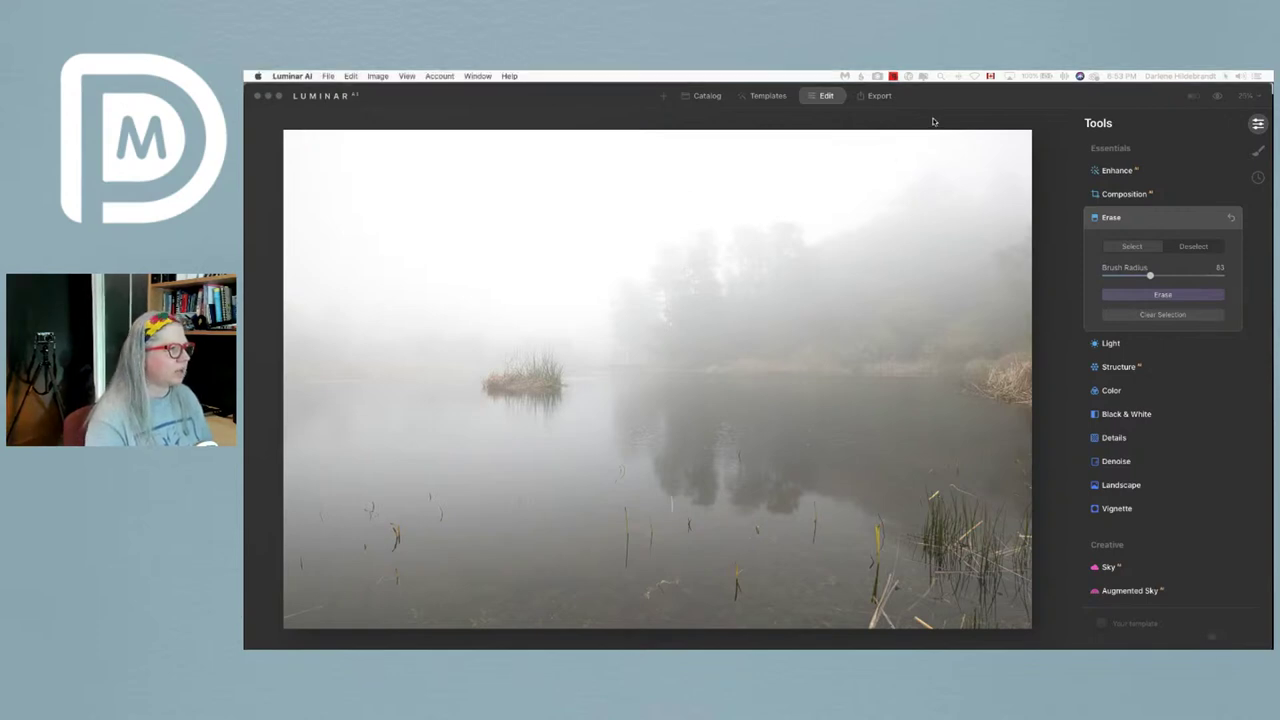
click(757, 96)
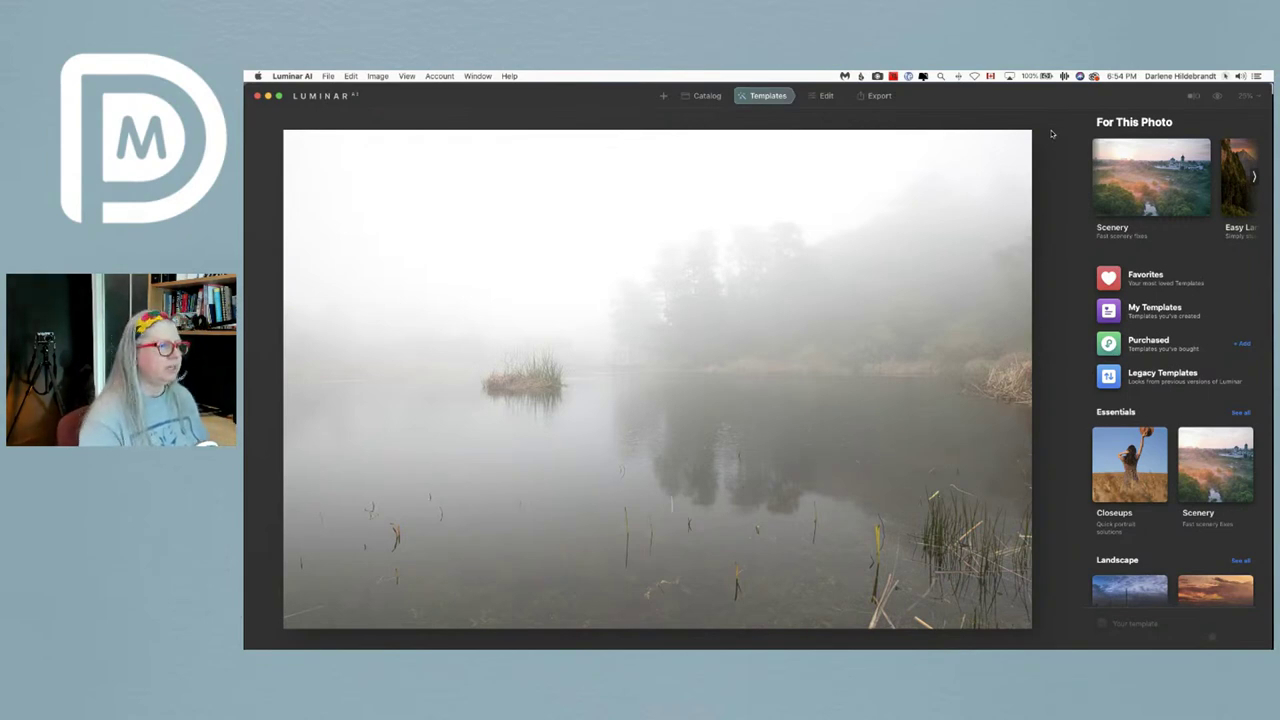
click(1224, 76)
click(1223, 104)
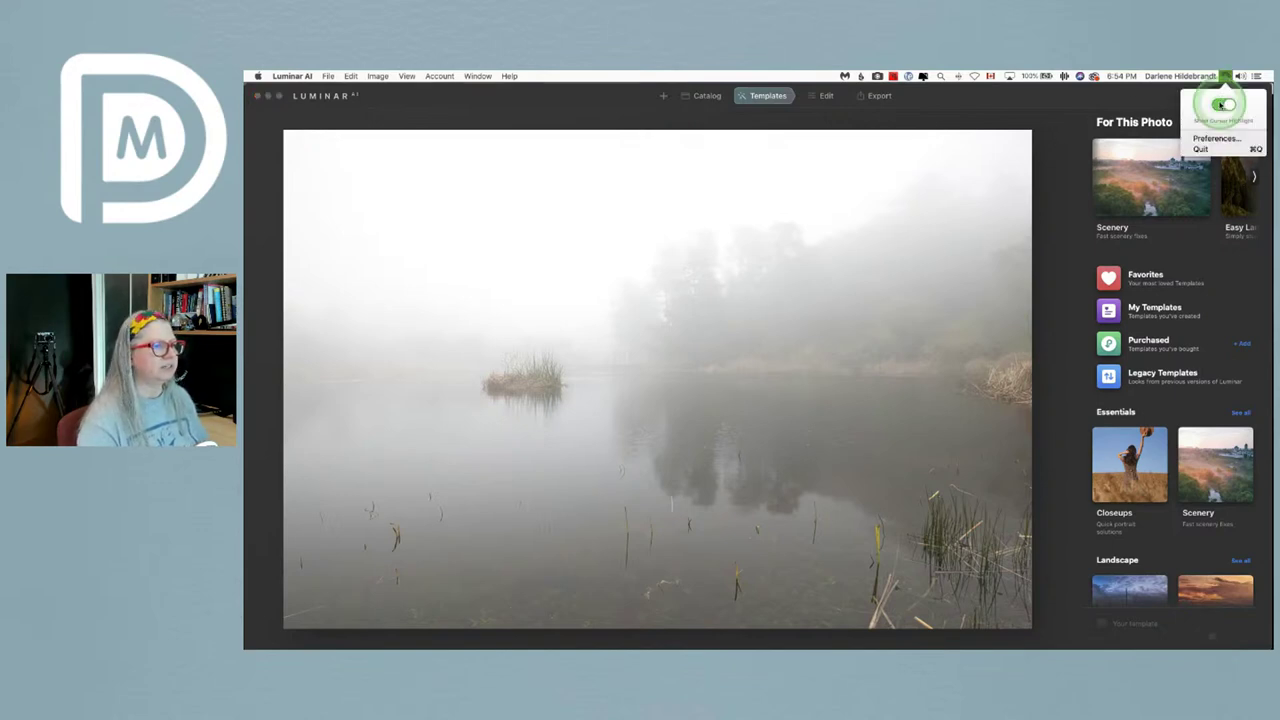
click(1072, 148)
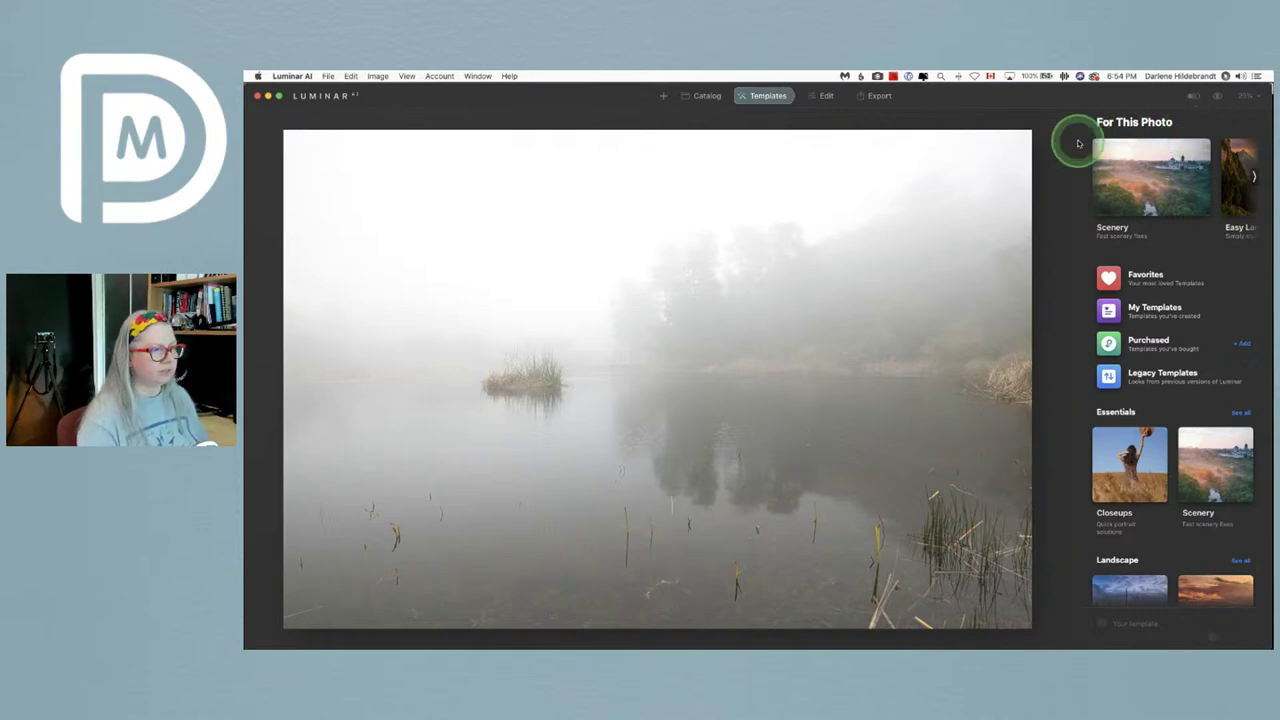
click(1175, 187)
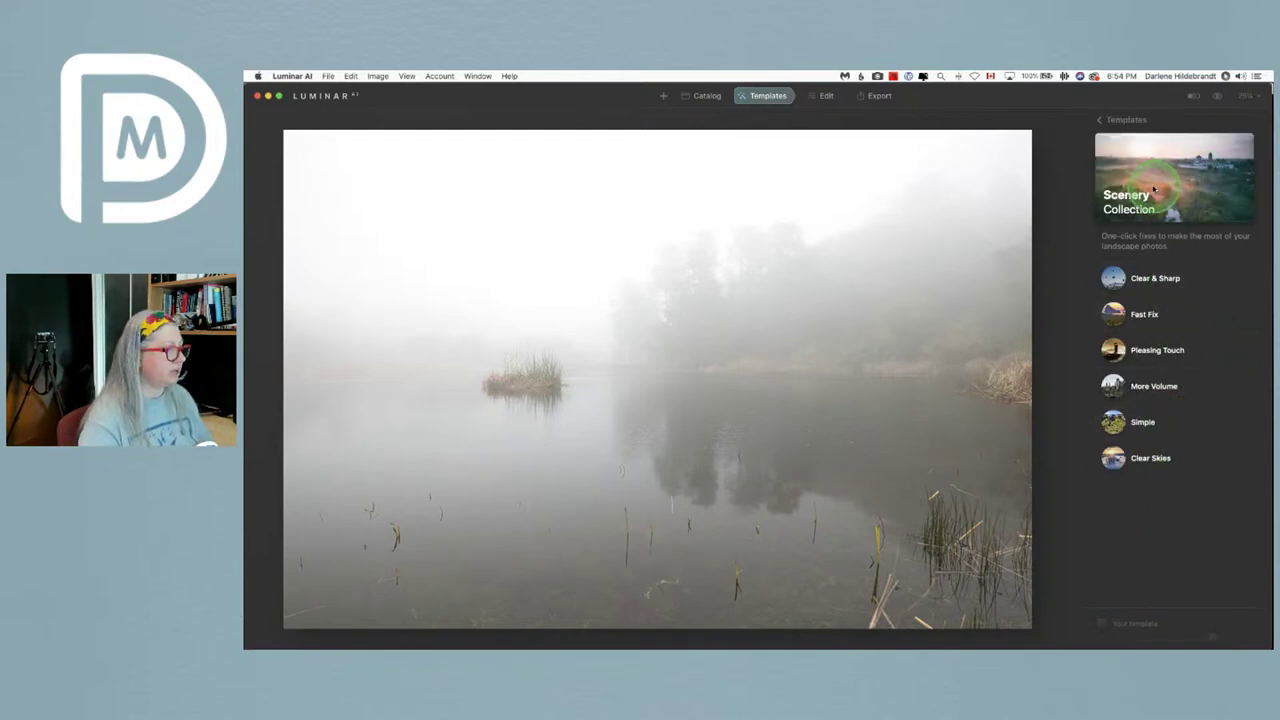
- Try the Scenery templates Fast Fix, Pleasing Touch, Clear & Sharp, Simple, Clear Skies and More Volume on the pond photo, ending on Fast Fix
click(1137, 316)
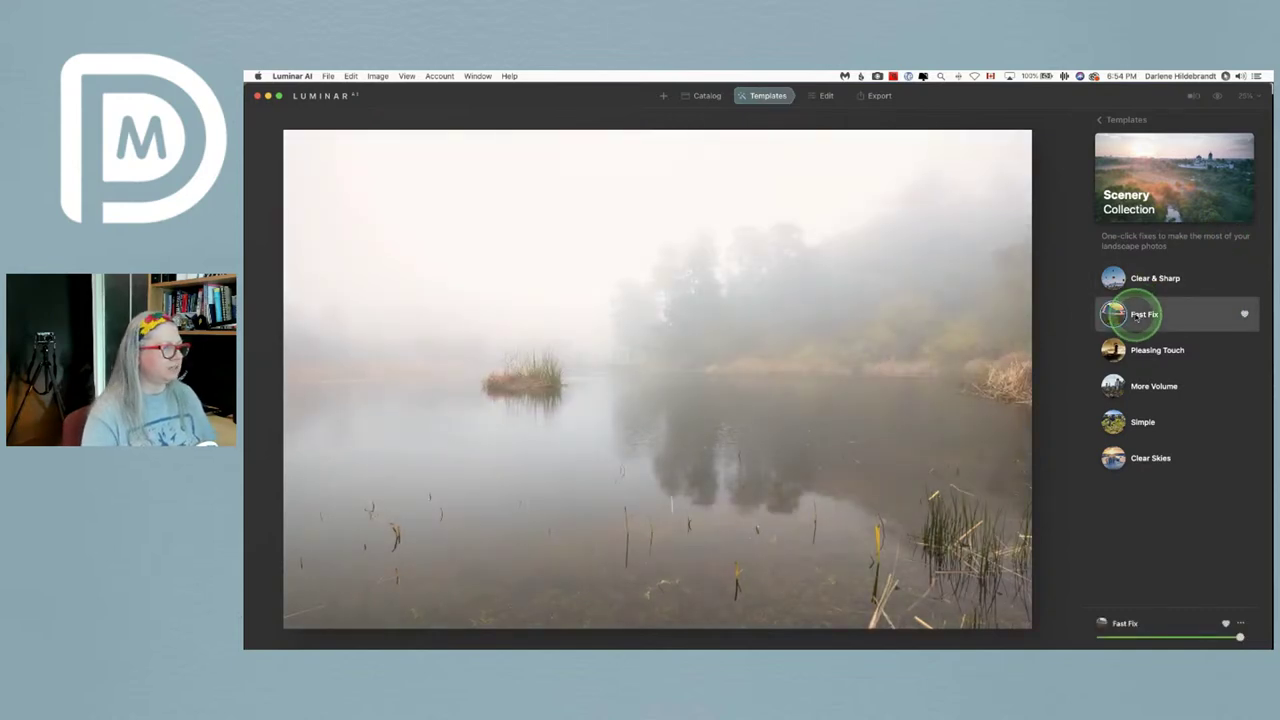
click(1144, 346)
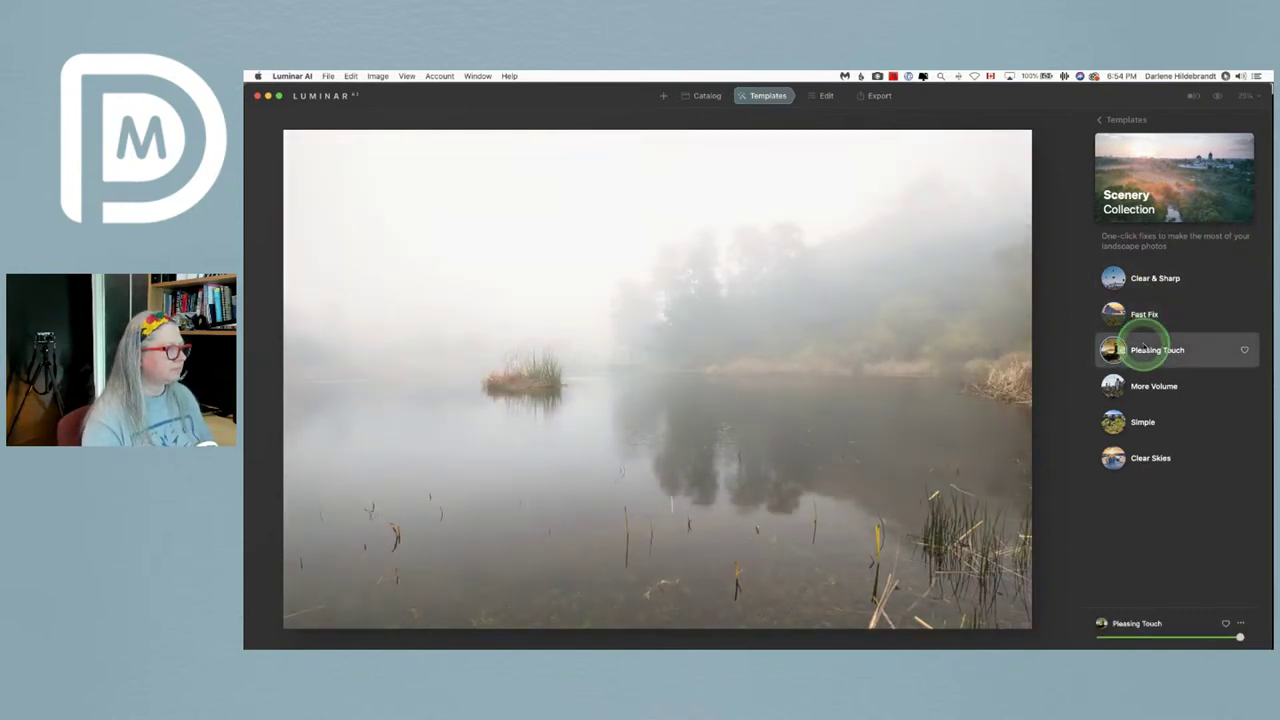
click(1148, 282)
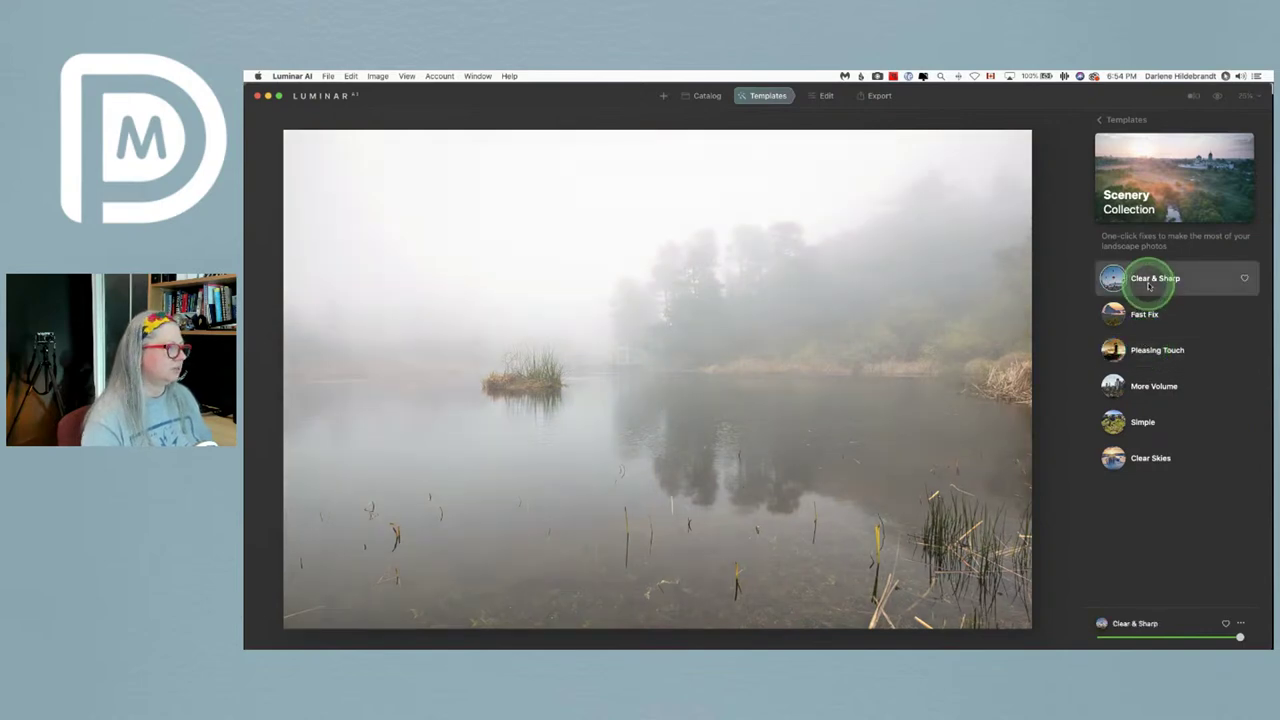
click(1128, 422)
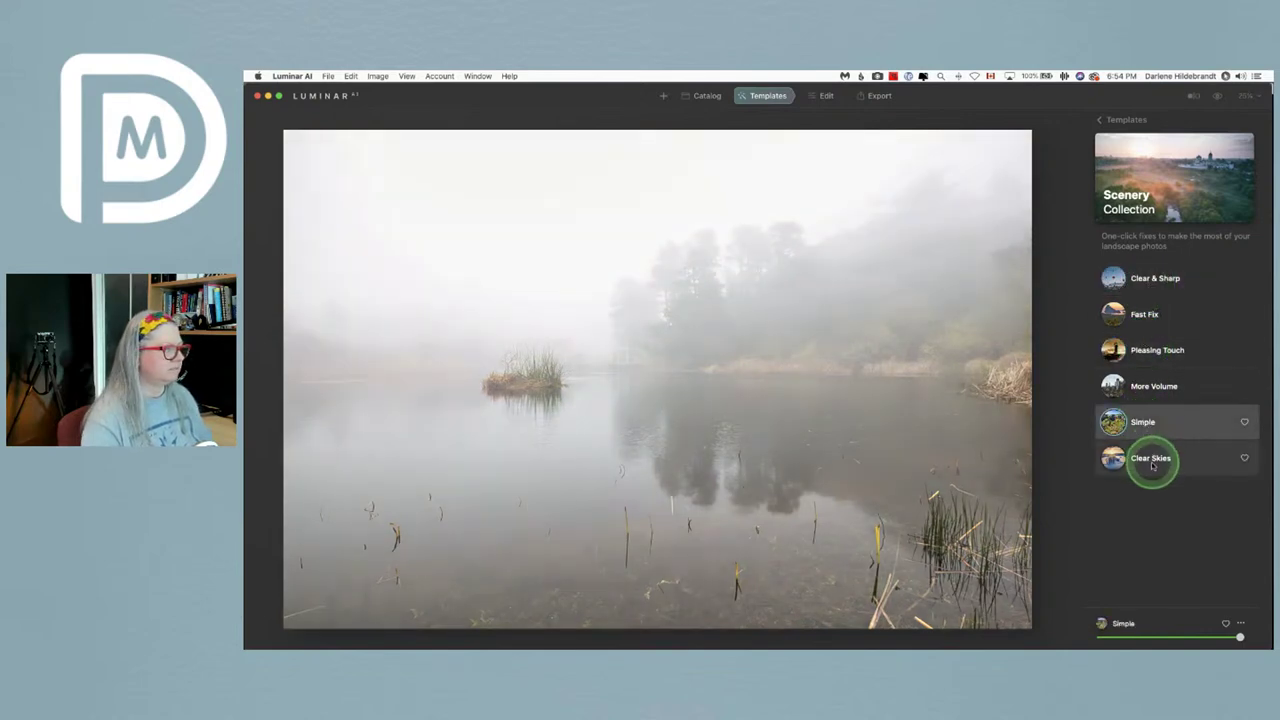
click(1152, 460)
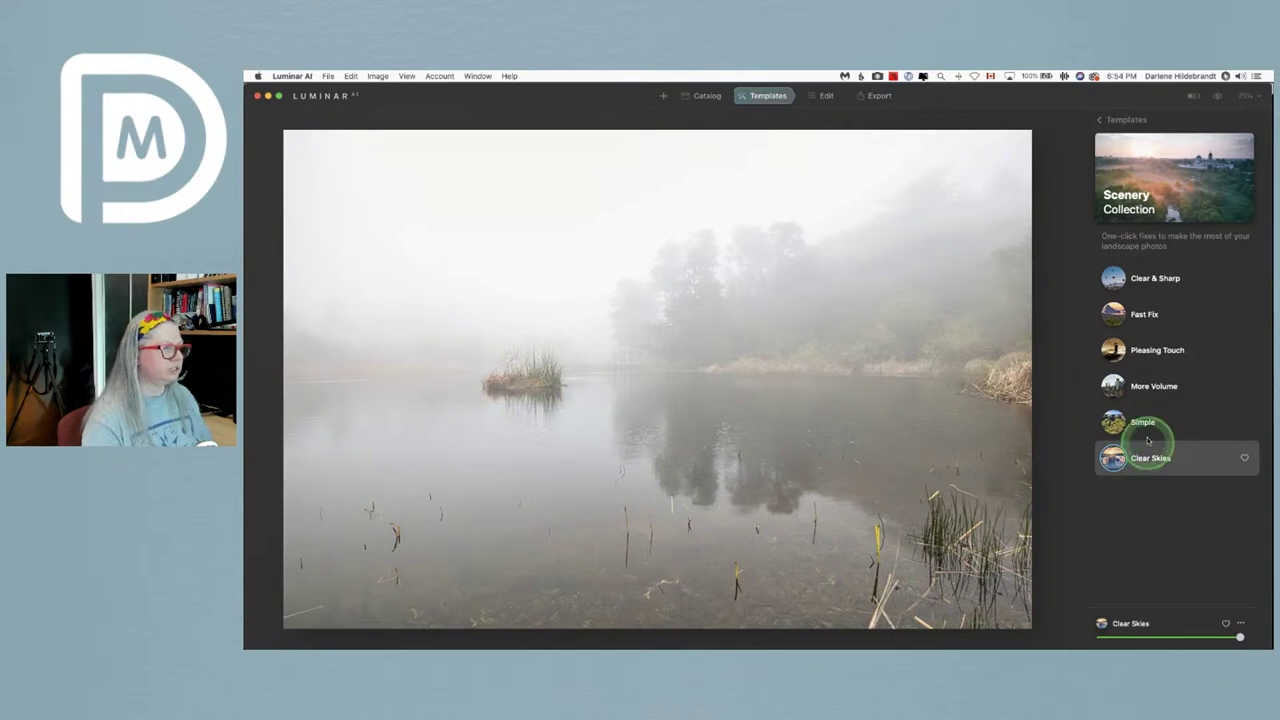
click(1147, 426)
click(1150, 389)
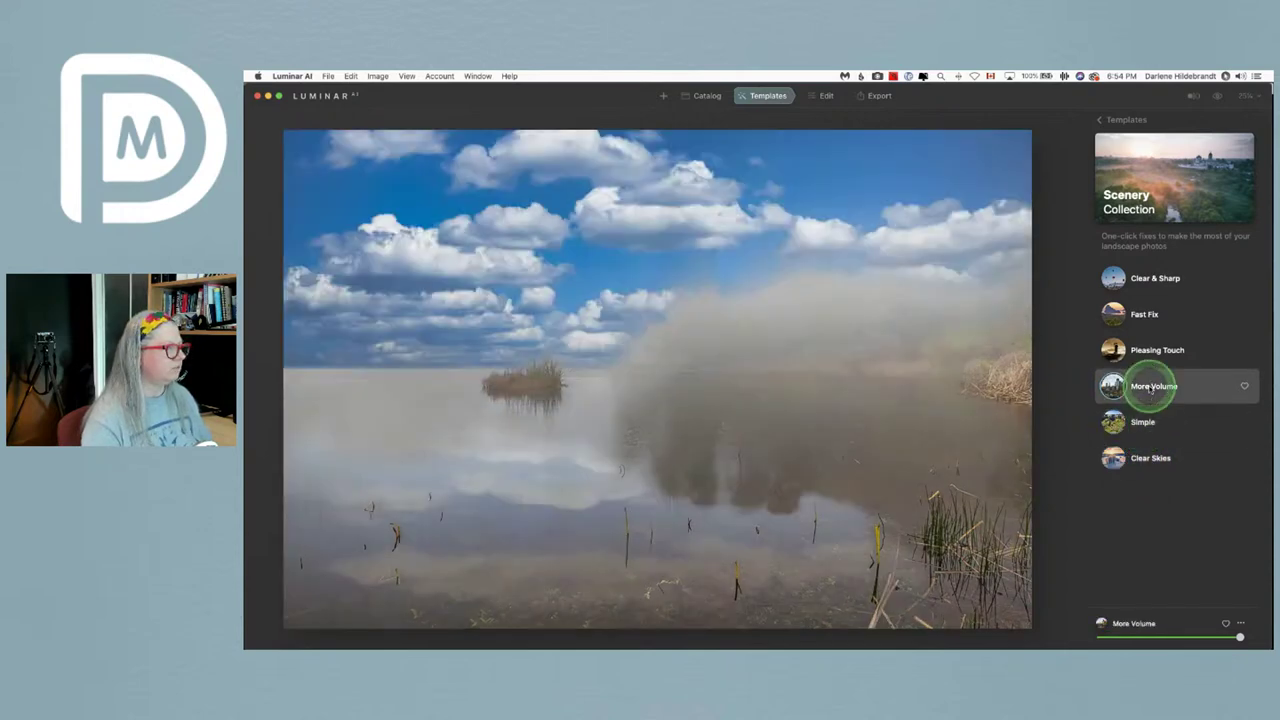
click(1145, 315)
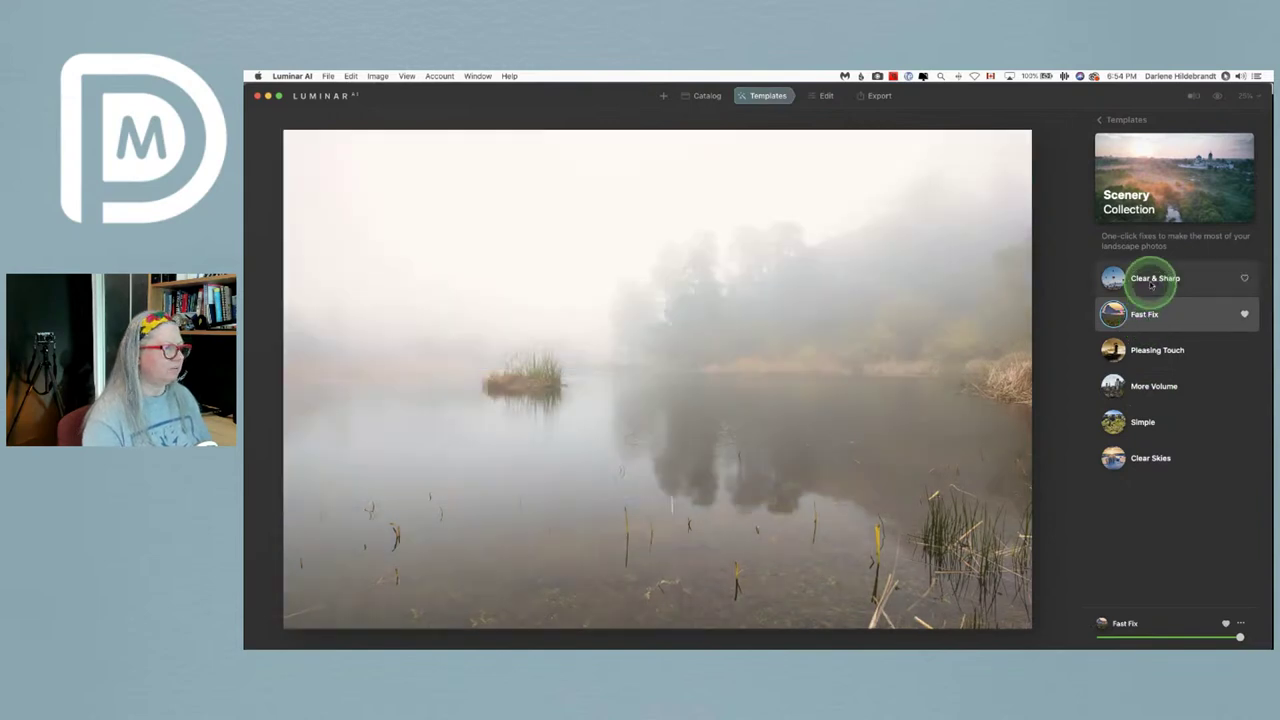
- Open the suggested Easy Landscapes collection and try Long Exposure, Sunset, Clean Light, Noirscape, Forest Stream and Snowfall on the pond photo
click(1112, 120)
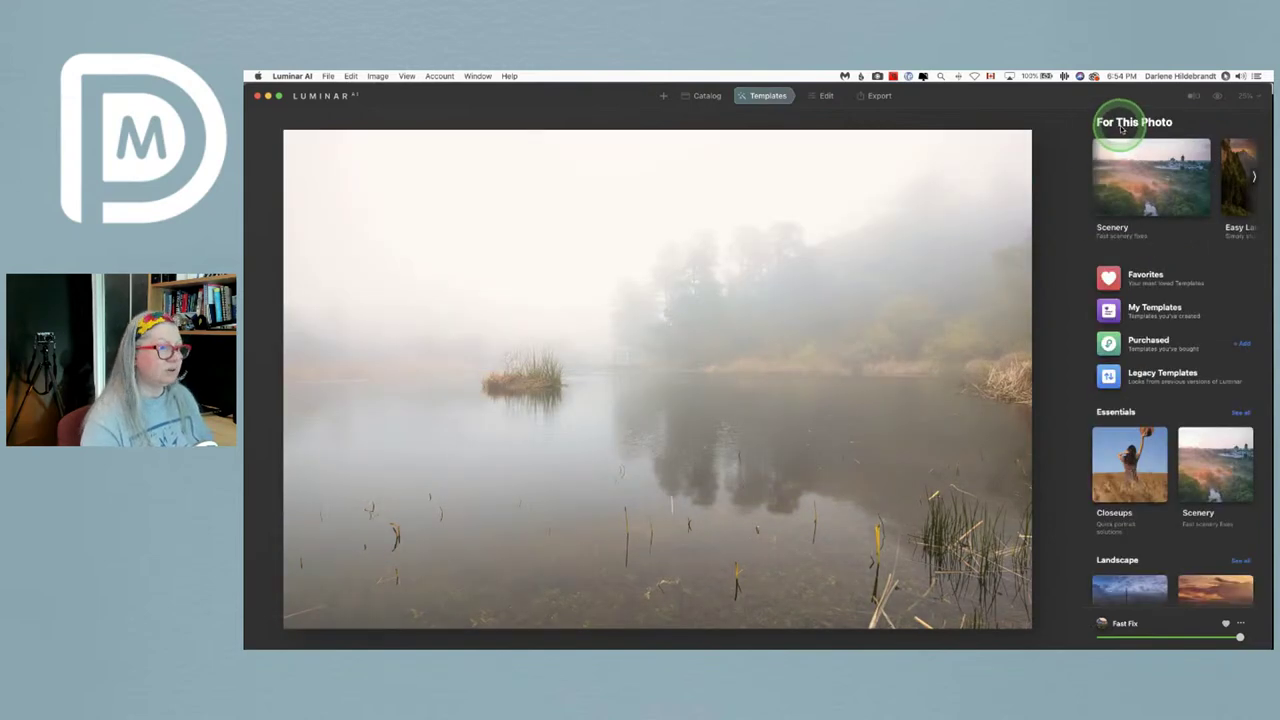
click(1253, 176)
click(1175, 177)
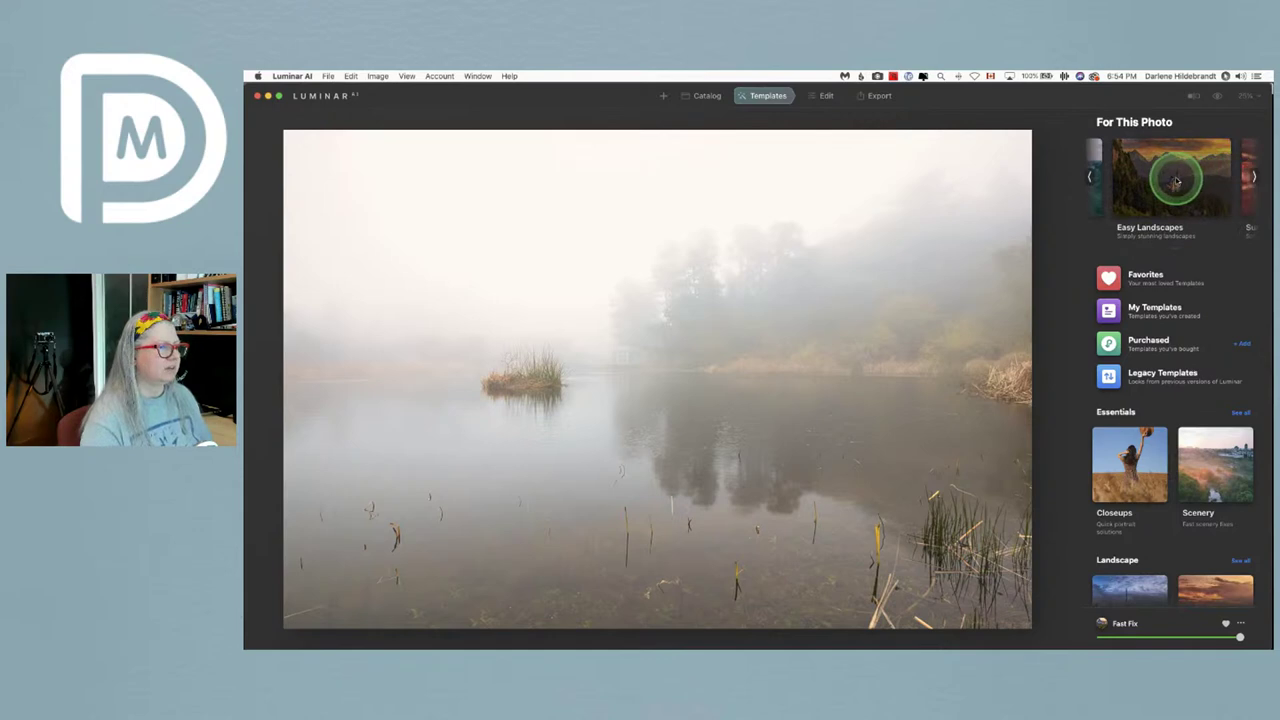
click(1150, 288)
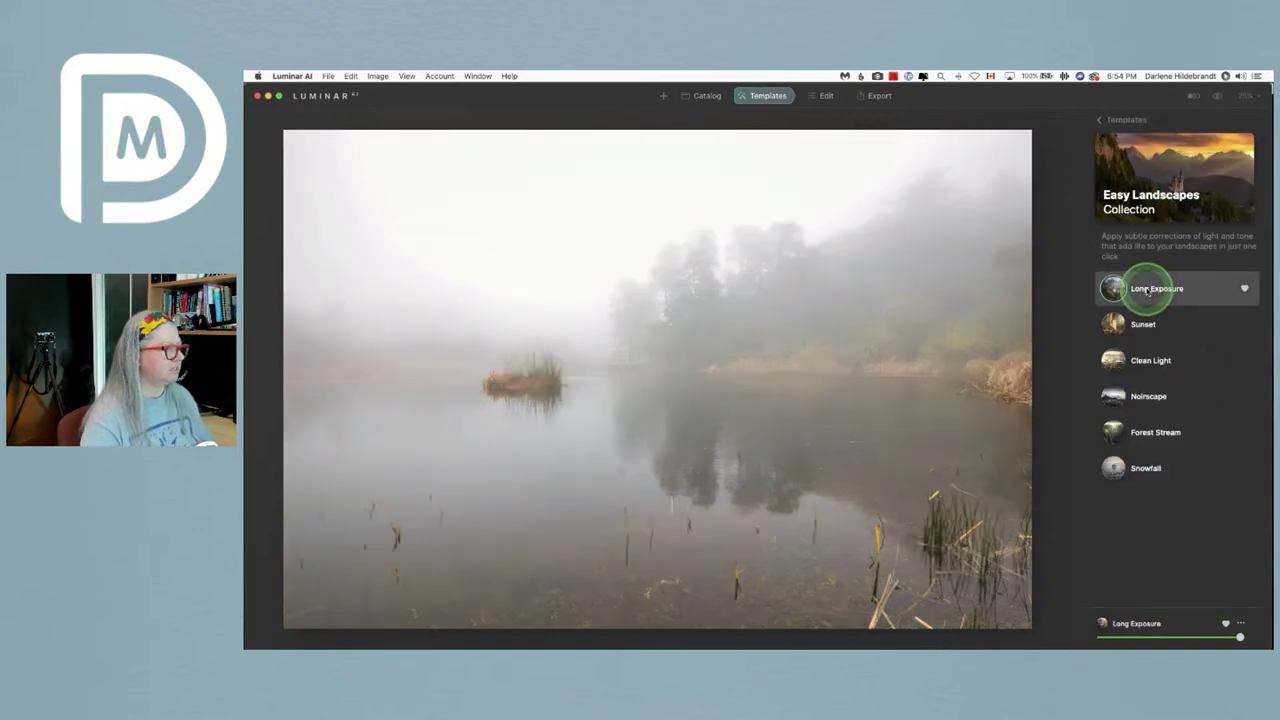
click(1146, 324)
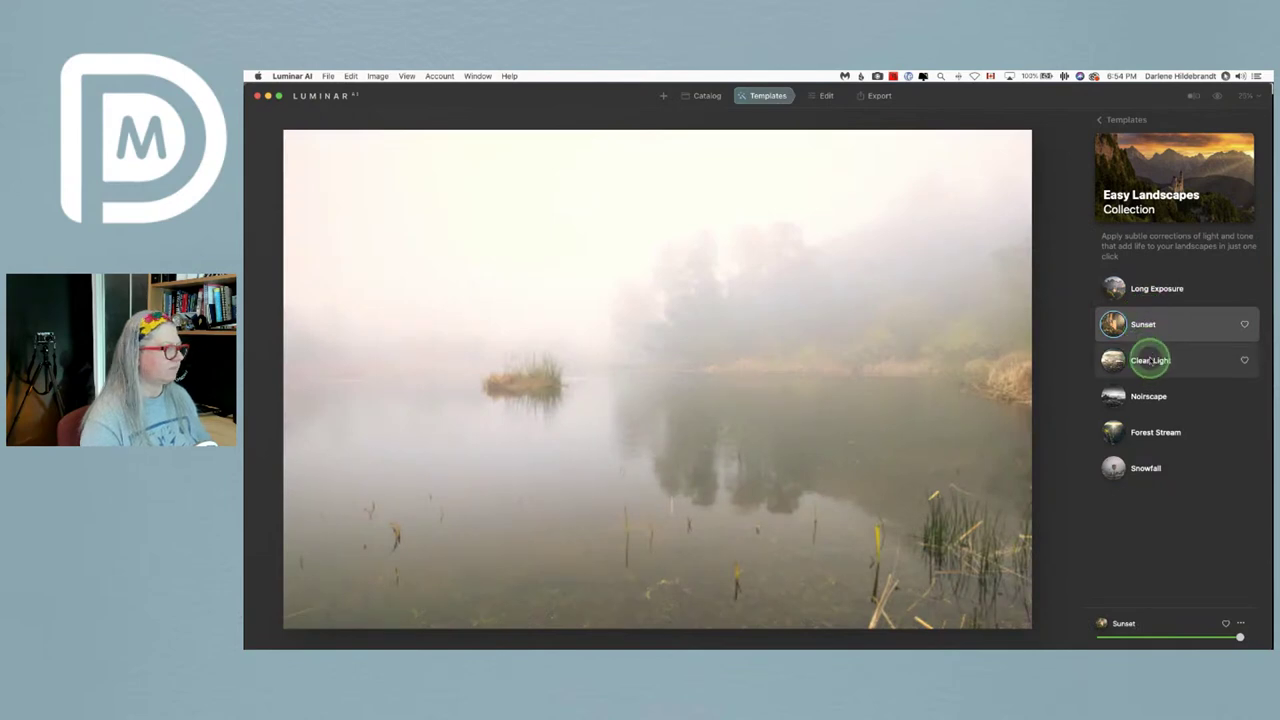
click(1148, 358)
click(1145, 395)
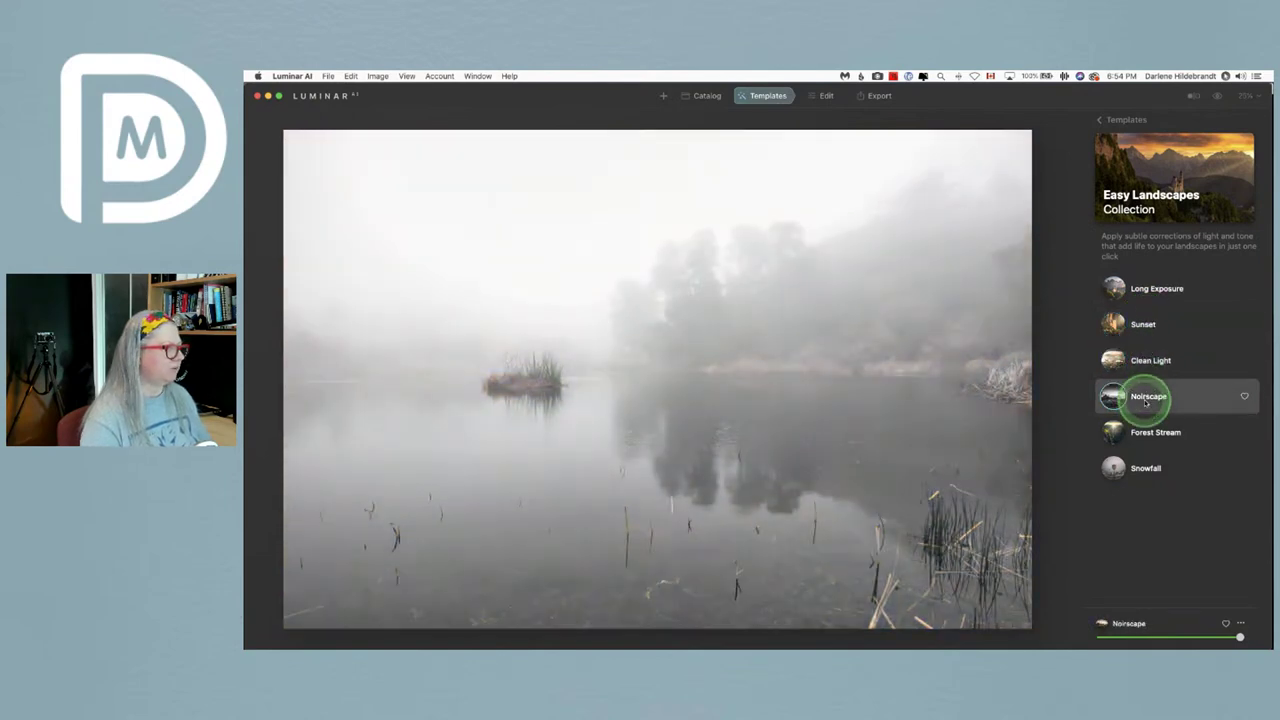
click(1148, 430)
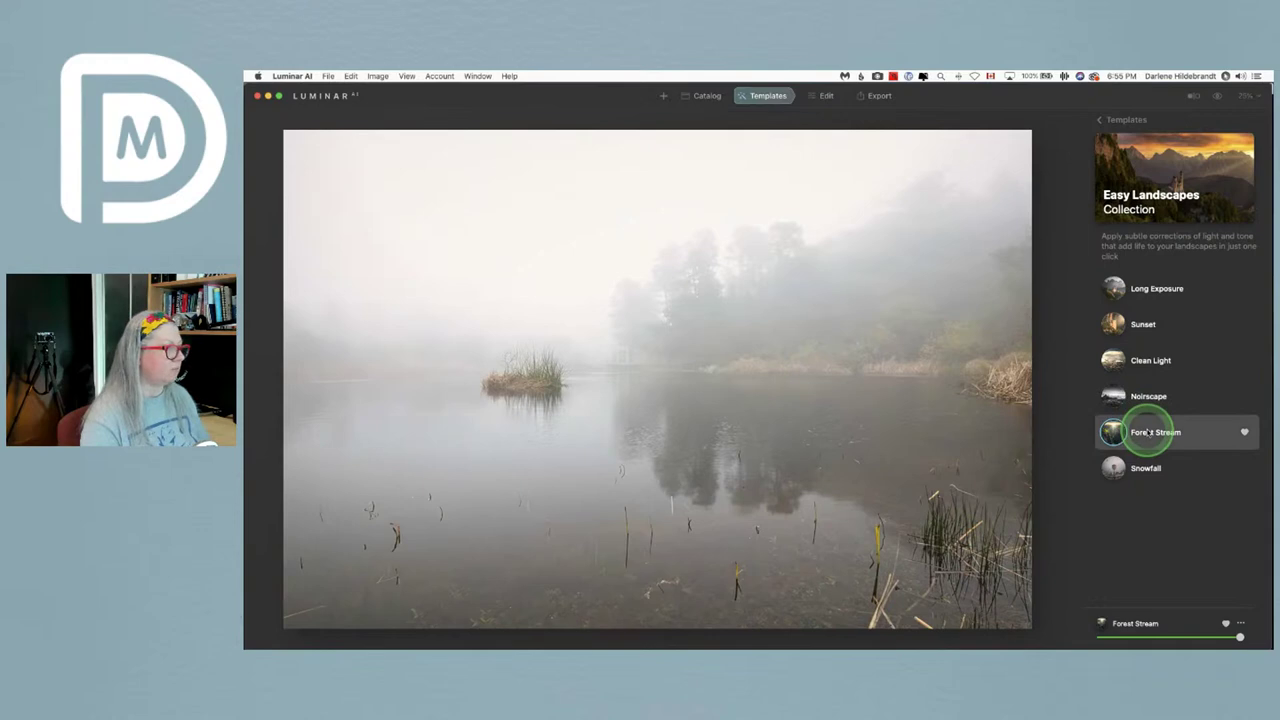
click(1146, 464)
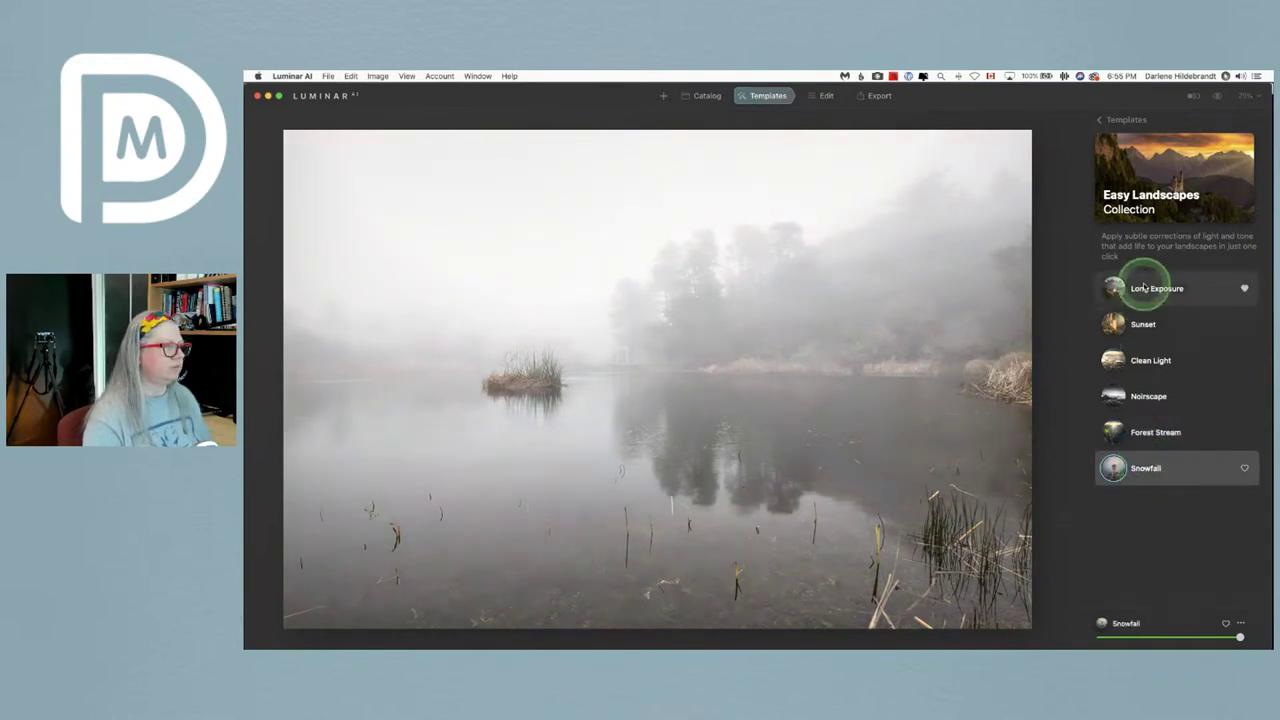
- Open the suggested Sunsets collection and try the Argent and Dream Film templates on the pond photo
click(1129, 128)
scroll(1200, 180, right, 3)
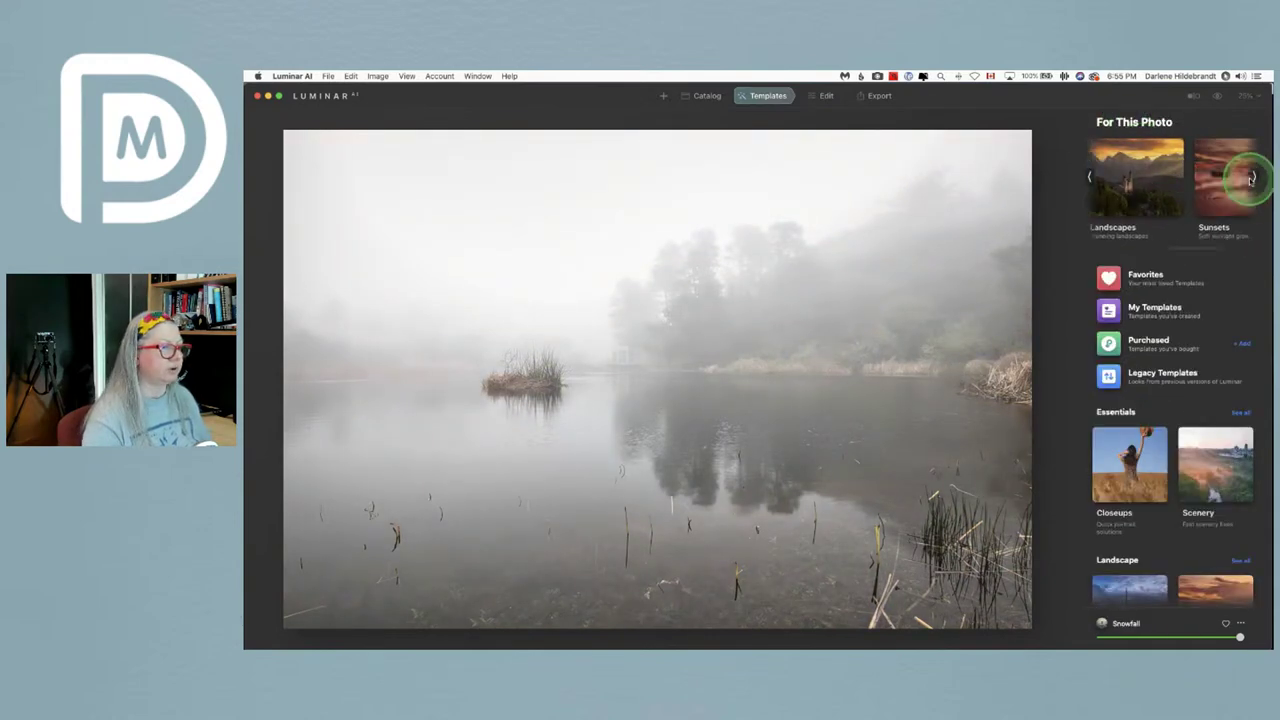
click(1175, 180)
click(1148, 298)
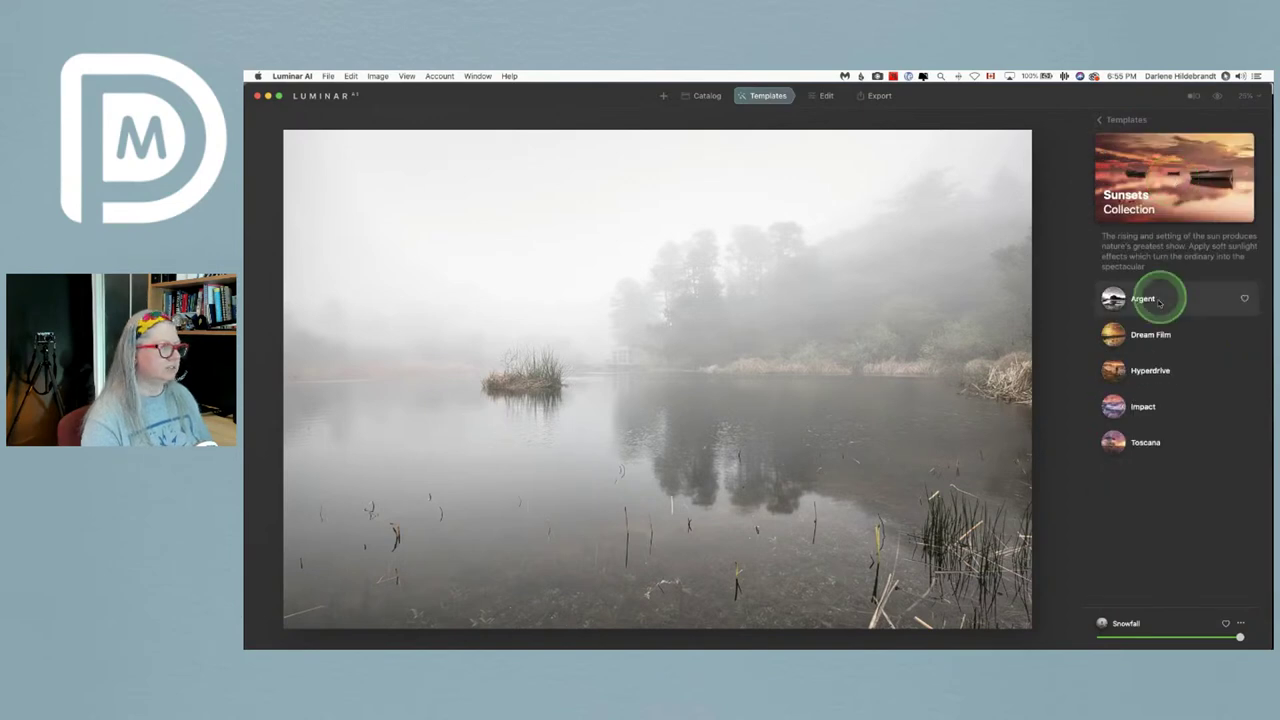
click(1147, 336)
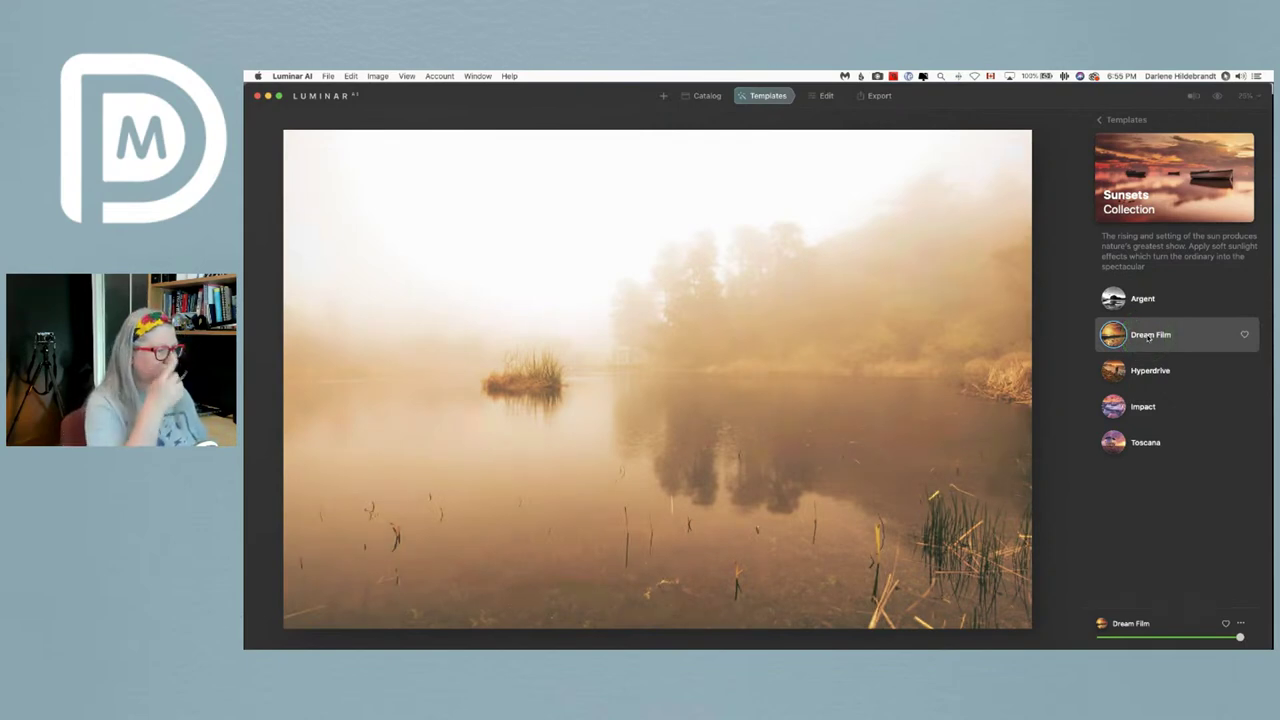
click(1148, 338)
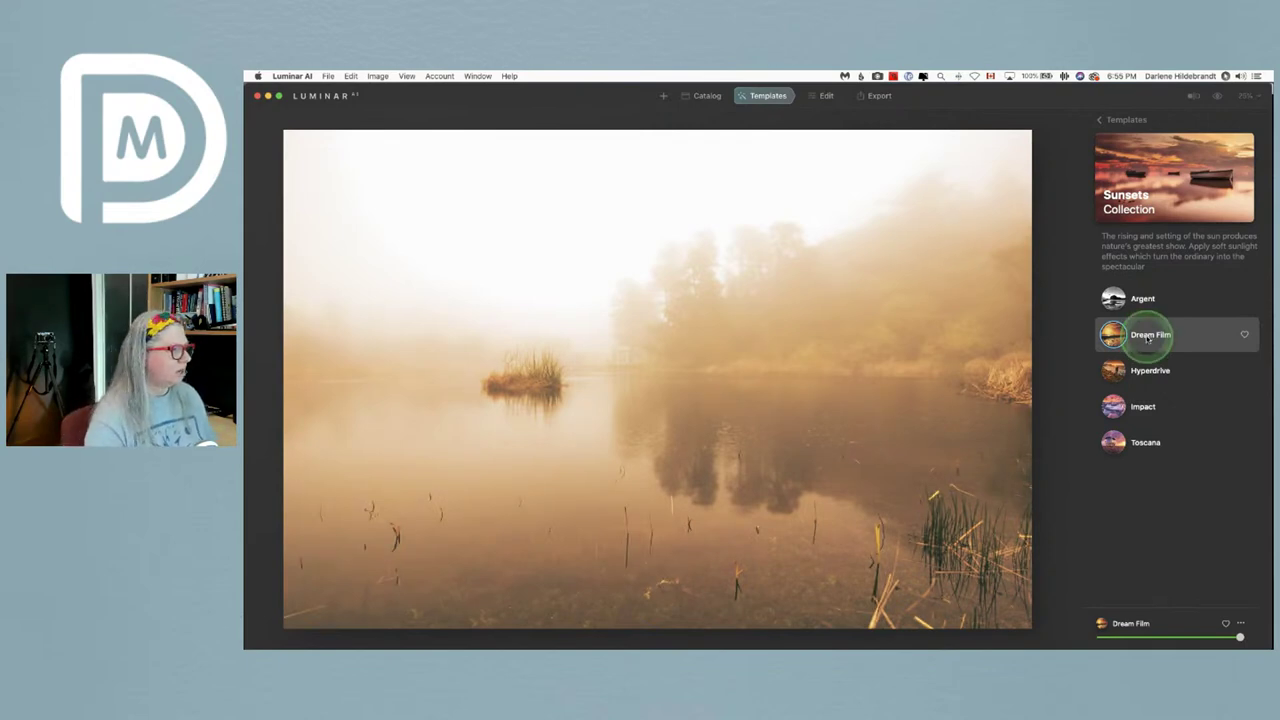
click(1142, 524)
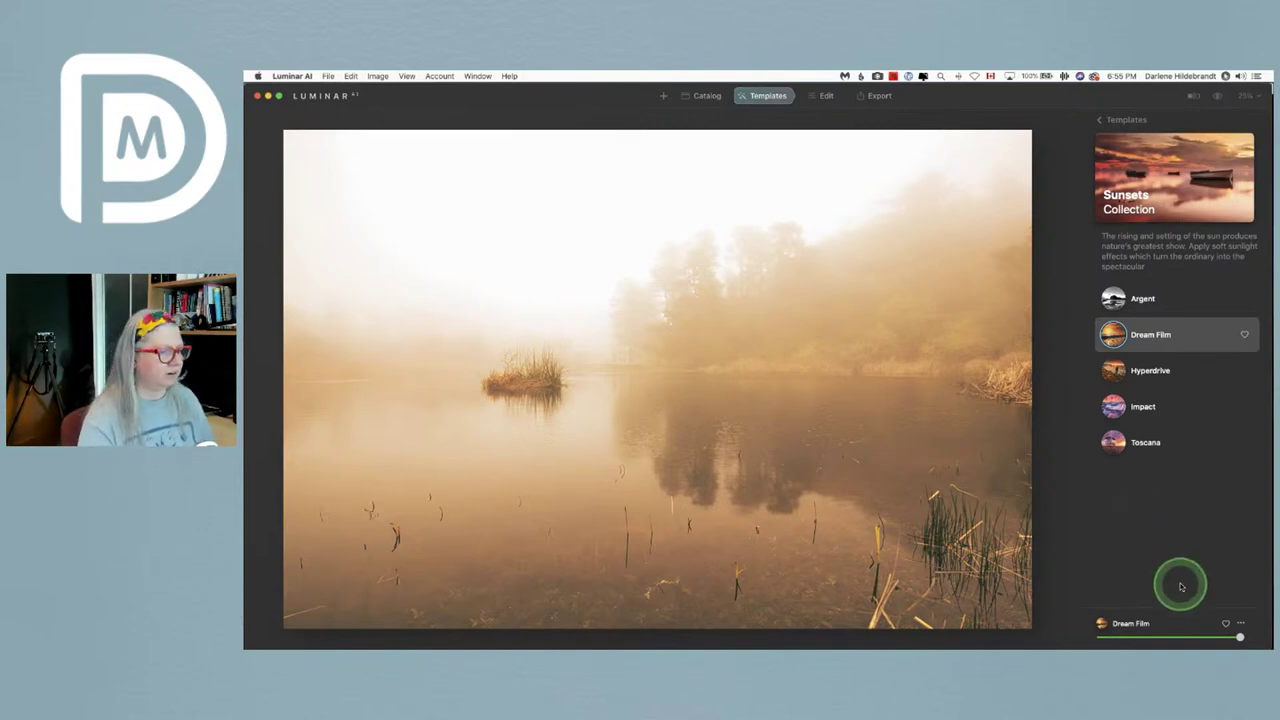
- Reduce the strength of the Dream Film template on the pond photo to about half
drag(1240, 638, 1122, 638)
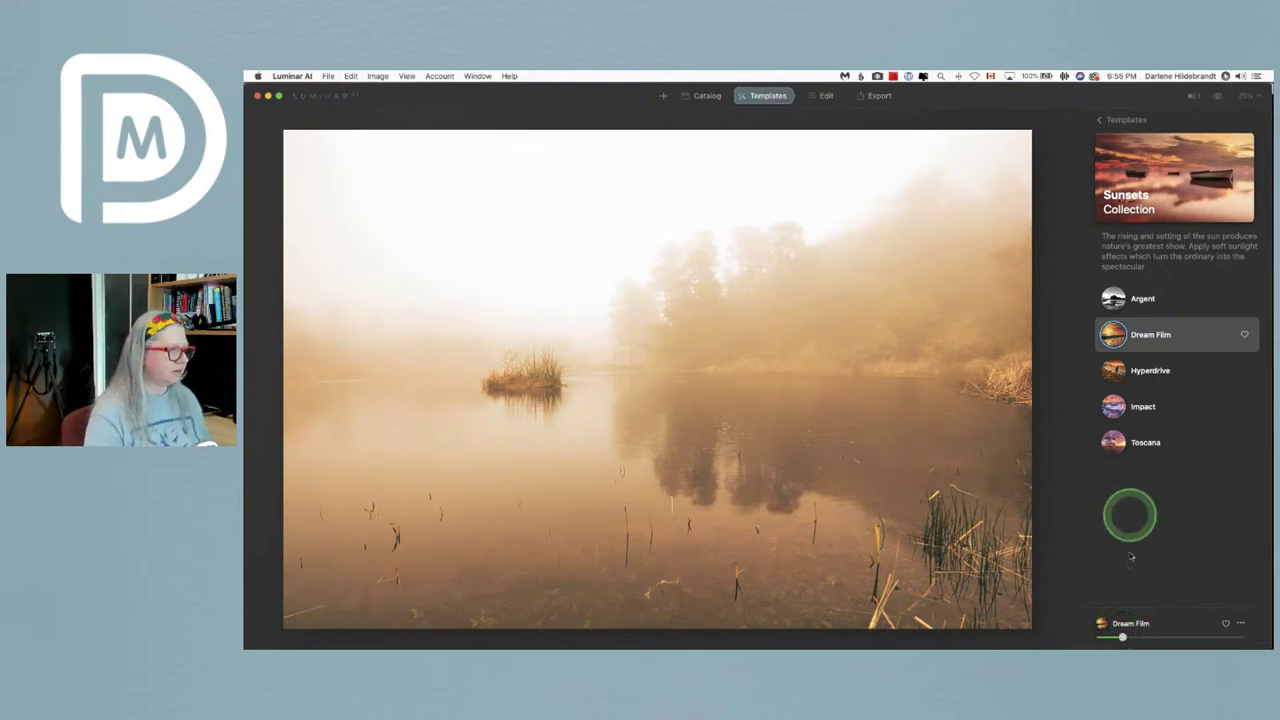
click(1122, 636)
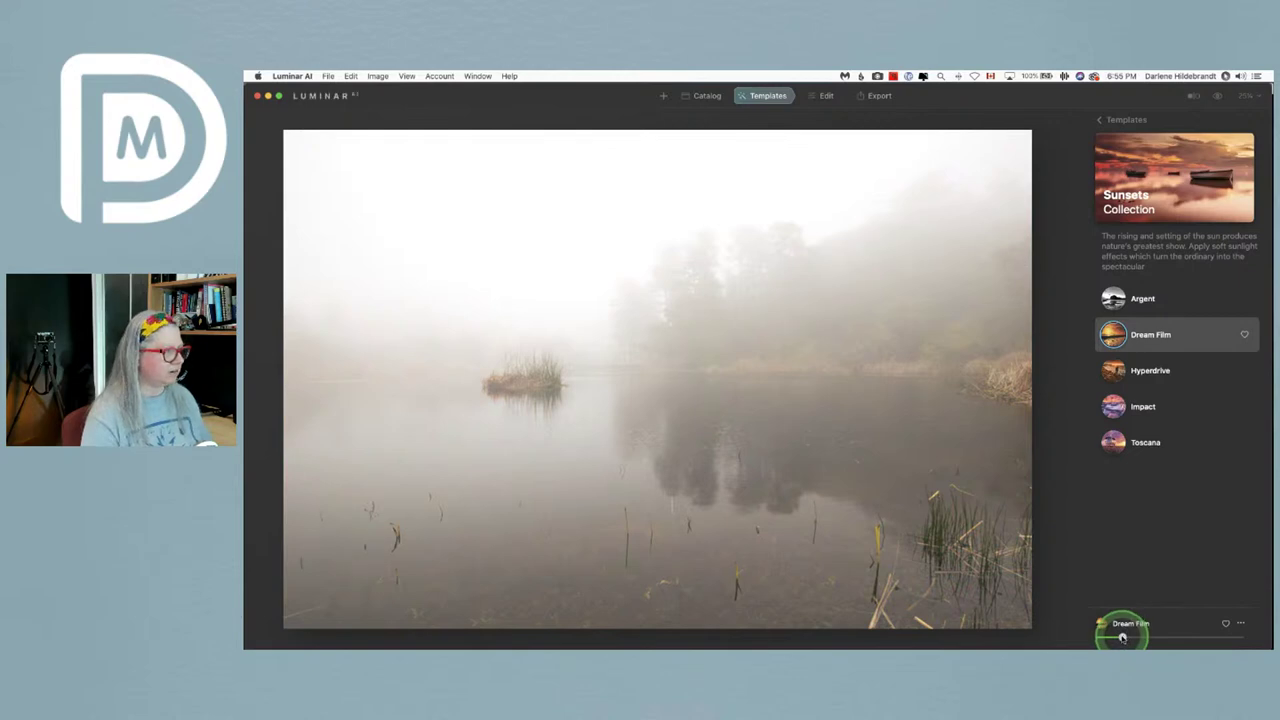
drag(1124, 637, 1174, 637)
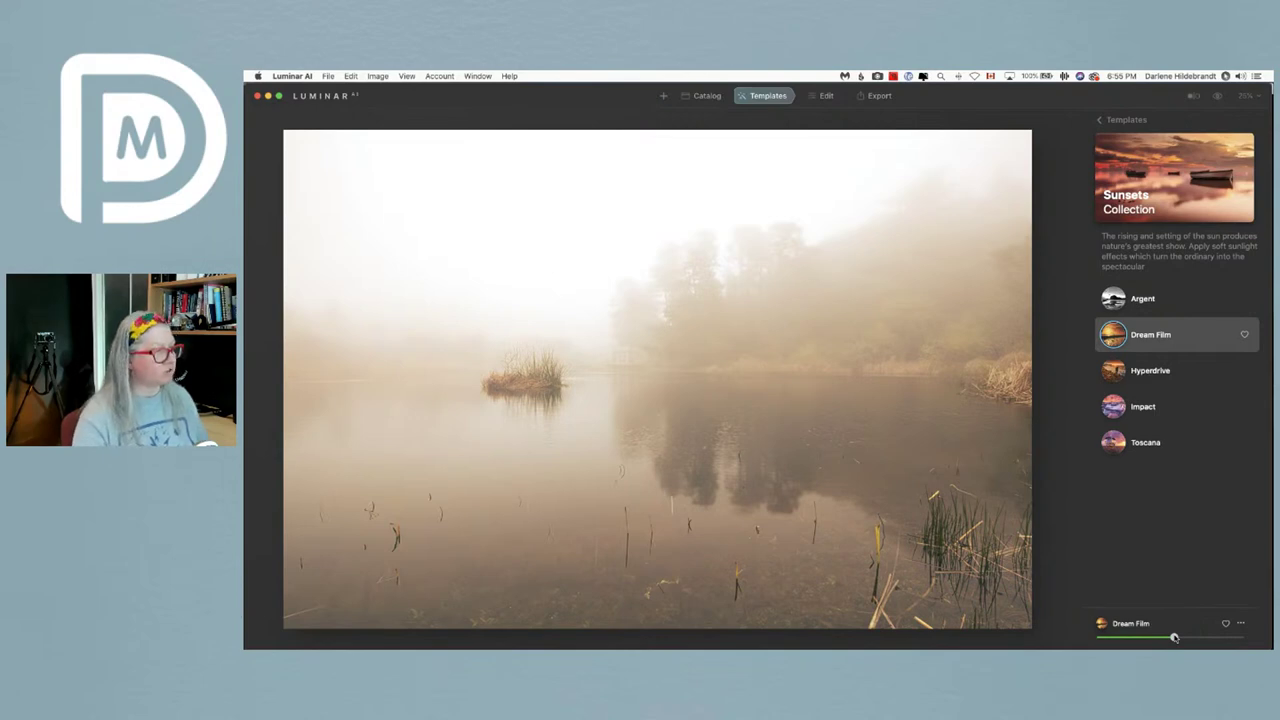
click(1167, 578)
click(1205, 601)
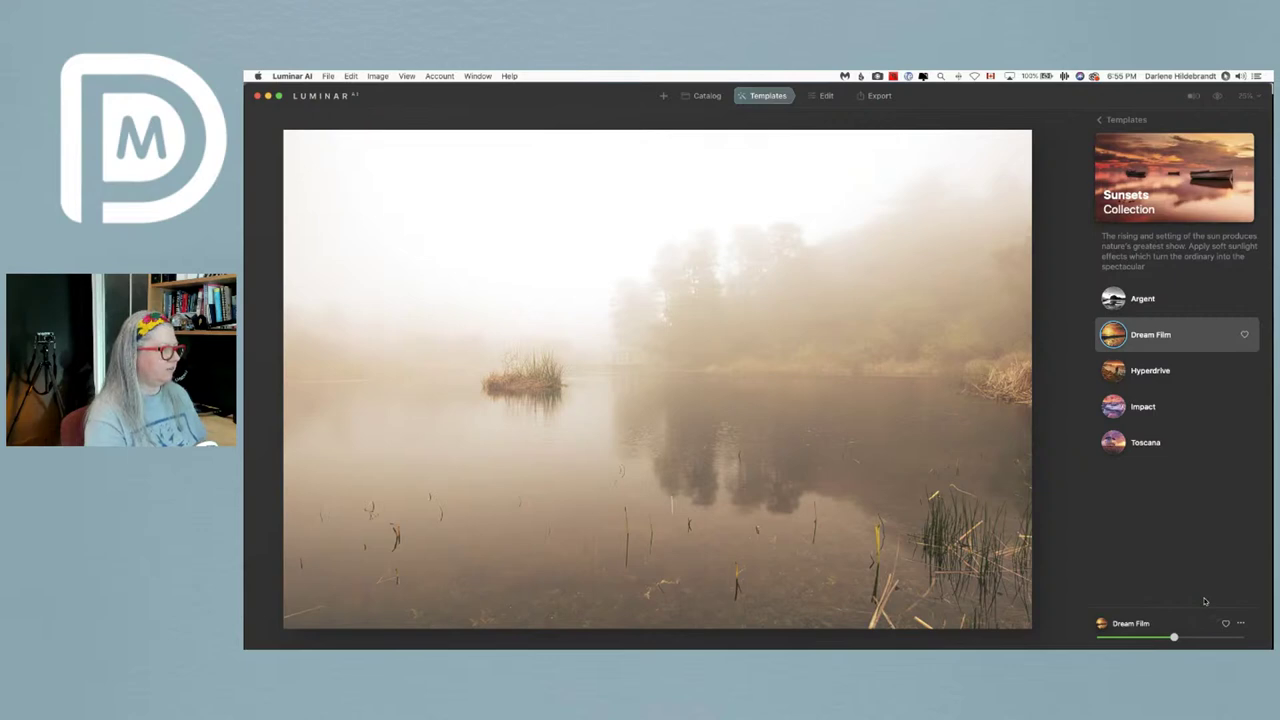
- Compare the pond photo with the Dream Film look against its unedited original
key(backslash)
key(backslash)
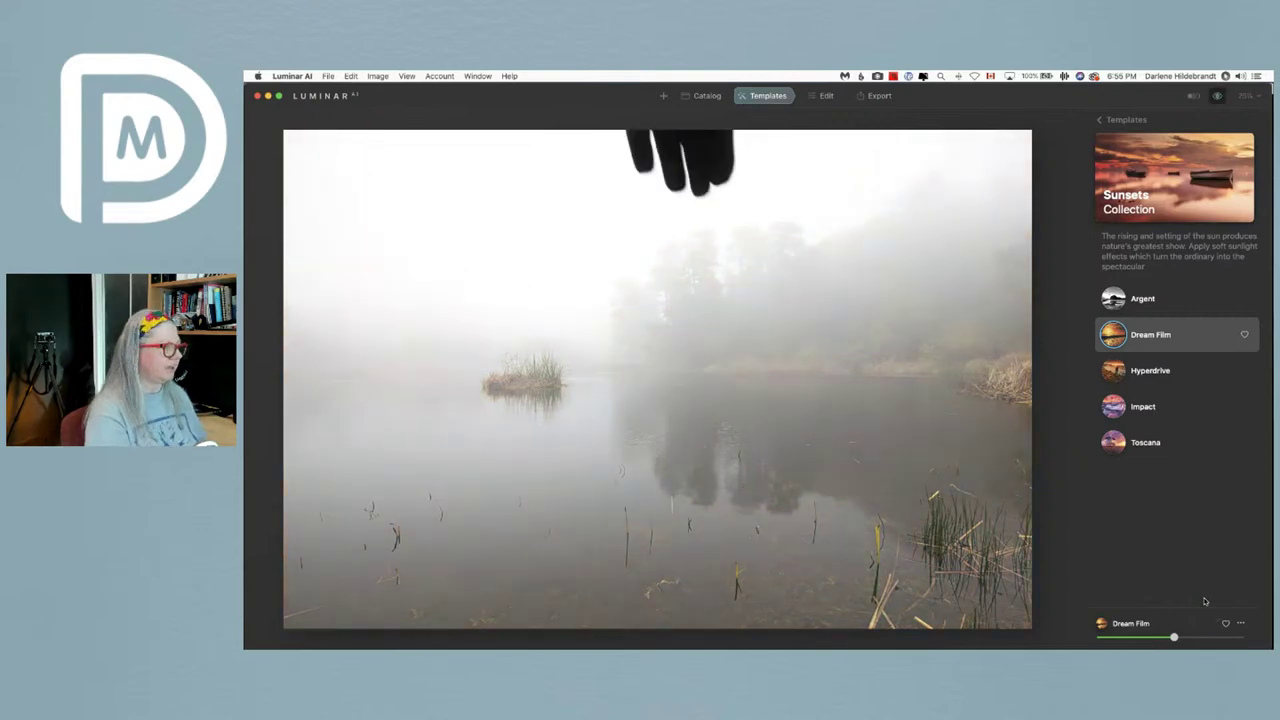
key(backslash)
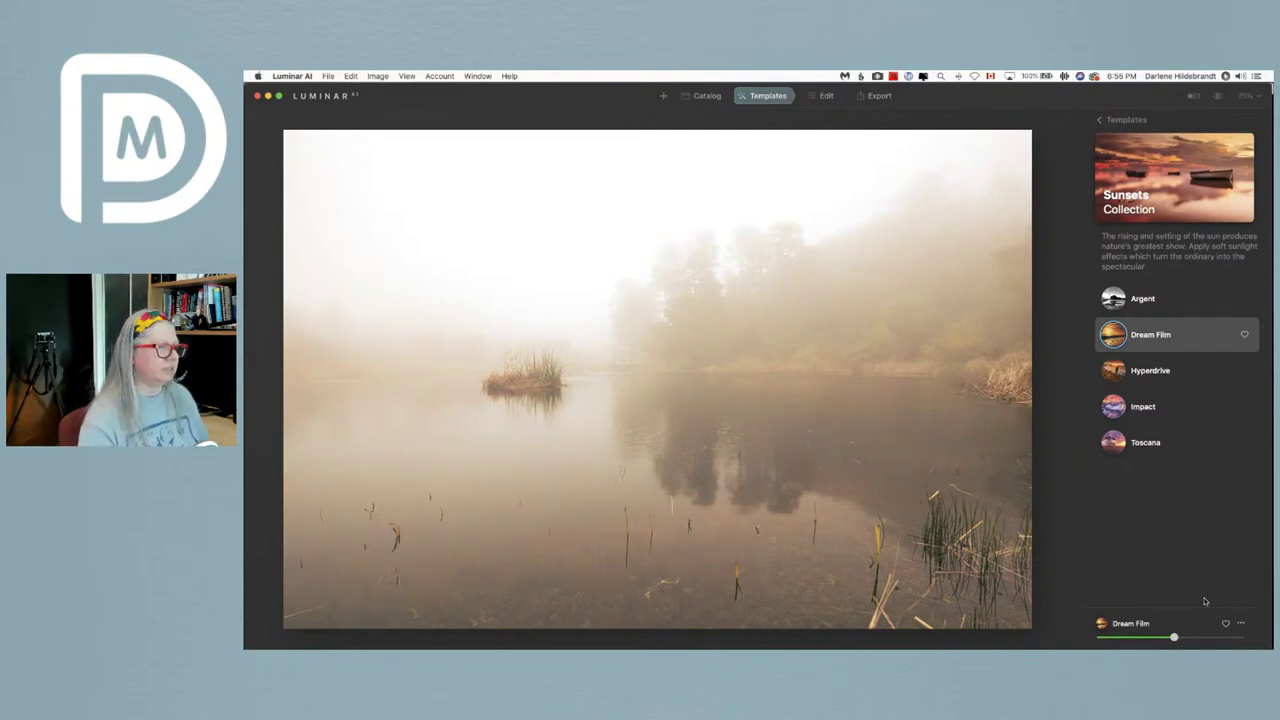
- Try the Impact template from the Sunsets collection and return to the collections suggested for this photo
click(1125, 406)
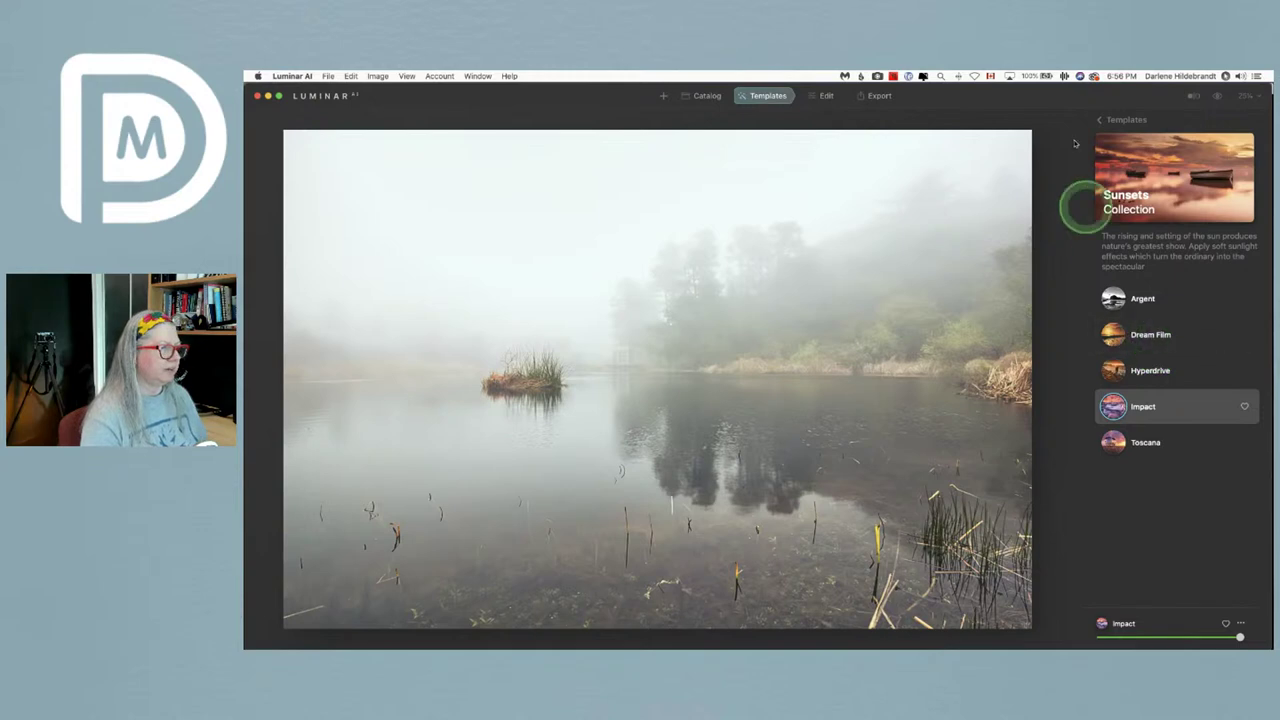
click(1117, 120)
click(1120, 135)
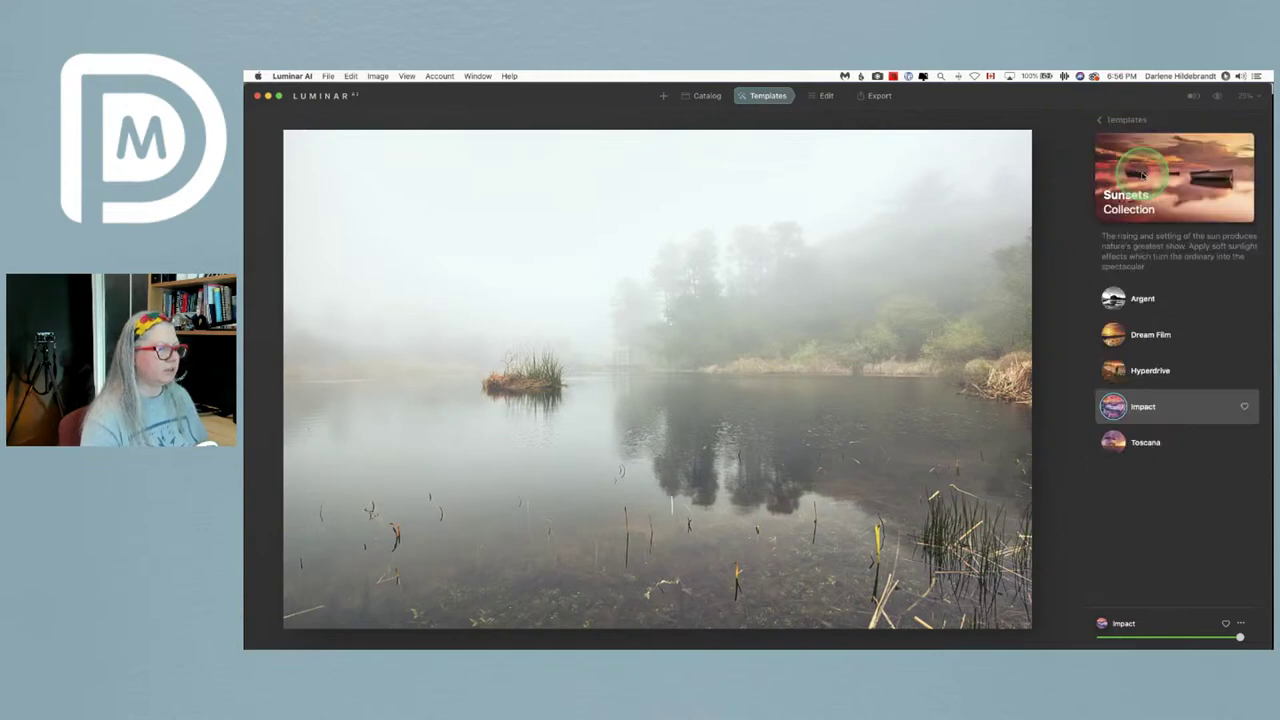
click(1117, 120)
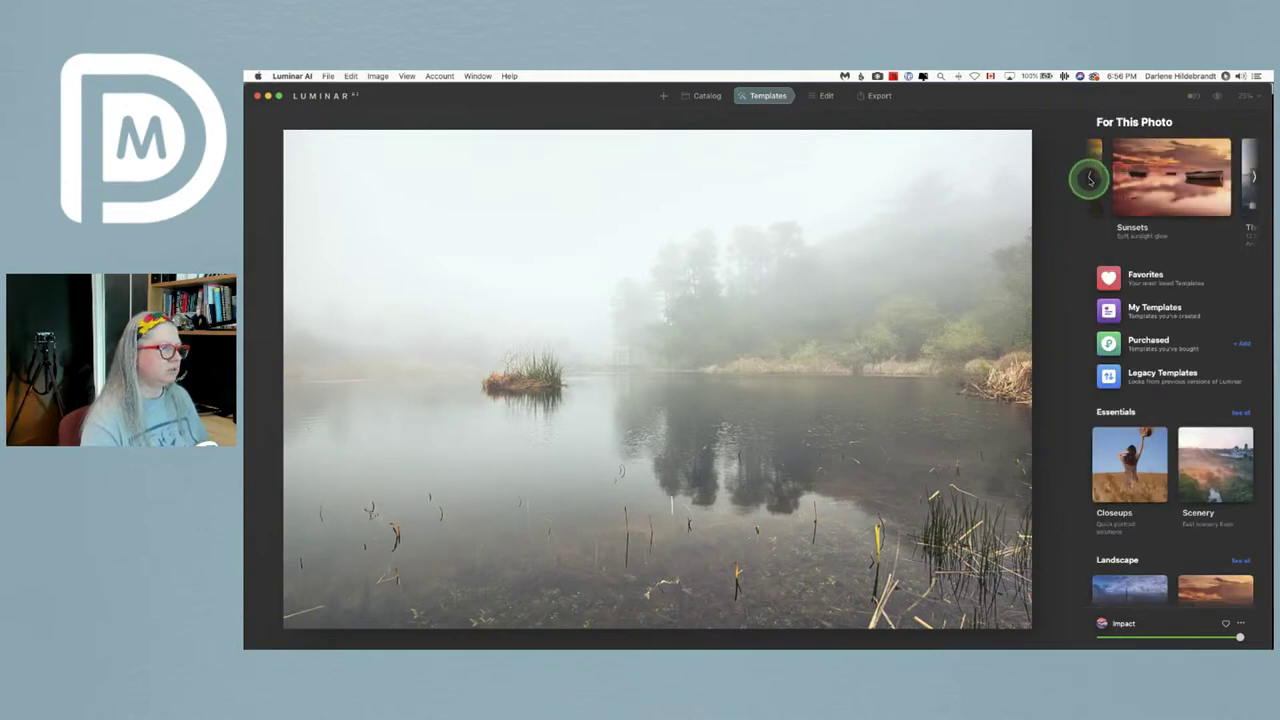
- Reopen the Easy Landscapes collection and try Long Exposure, Sunset, Clean Light, Forest Stream and Snowfall again on the pond photo
click(1090, 175)
click(1130, 198)
click(1135, 289)
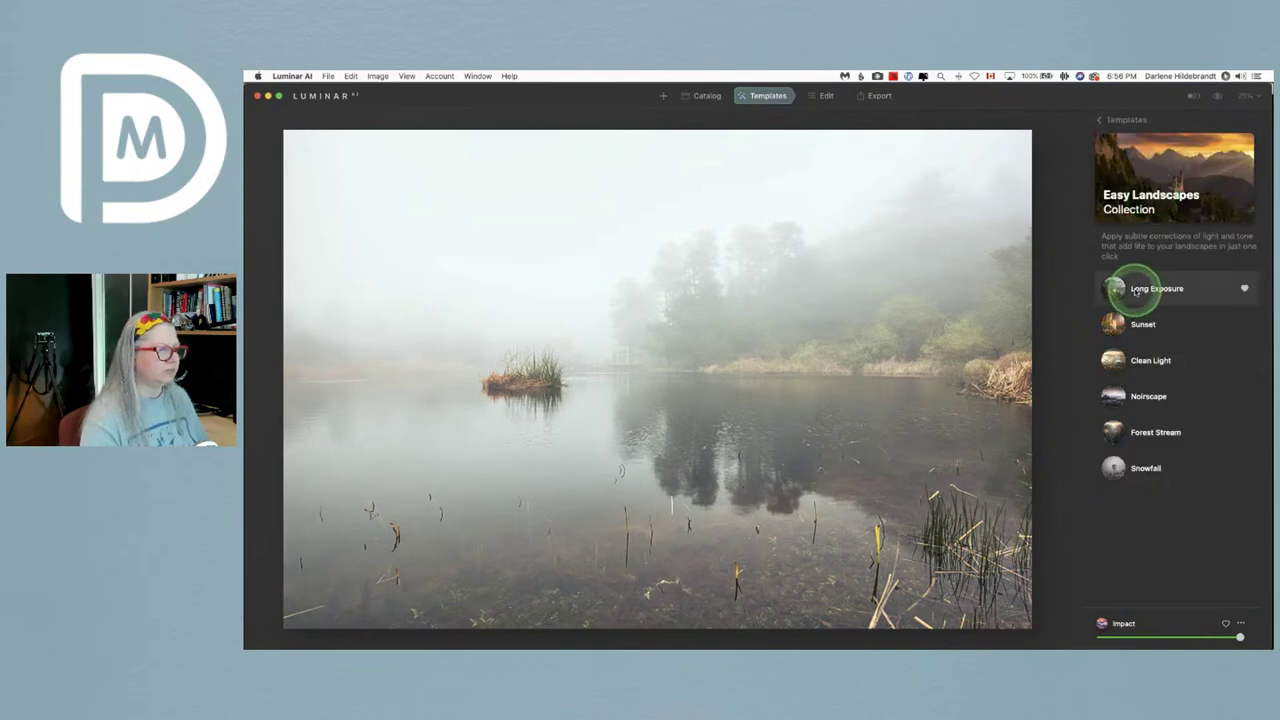
click(1135, 324)
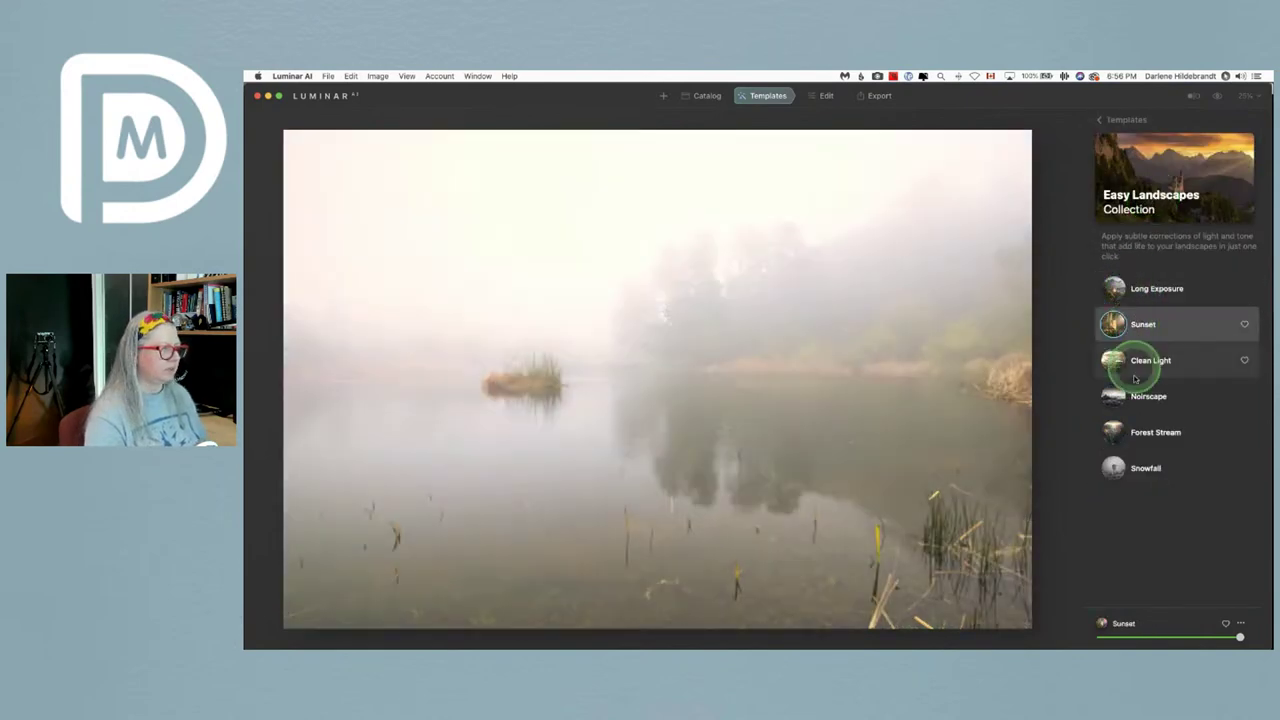
click(1136, 370)
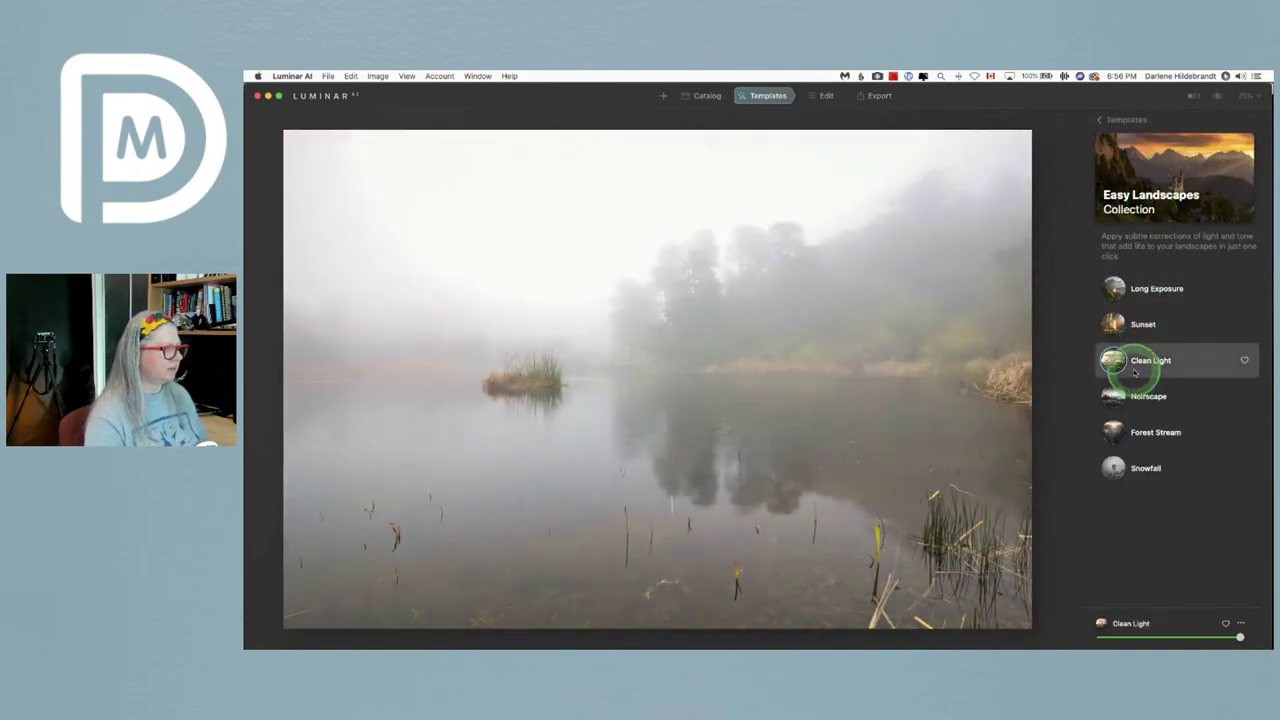
click(1147, 437)
click(1144, 466)
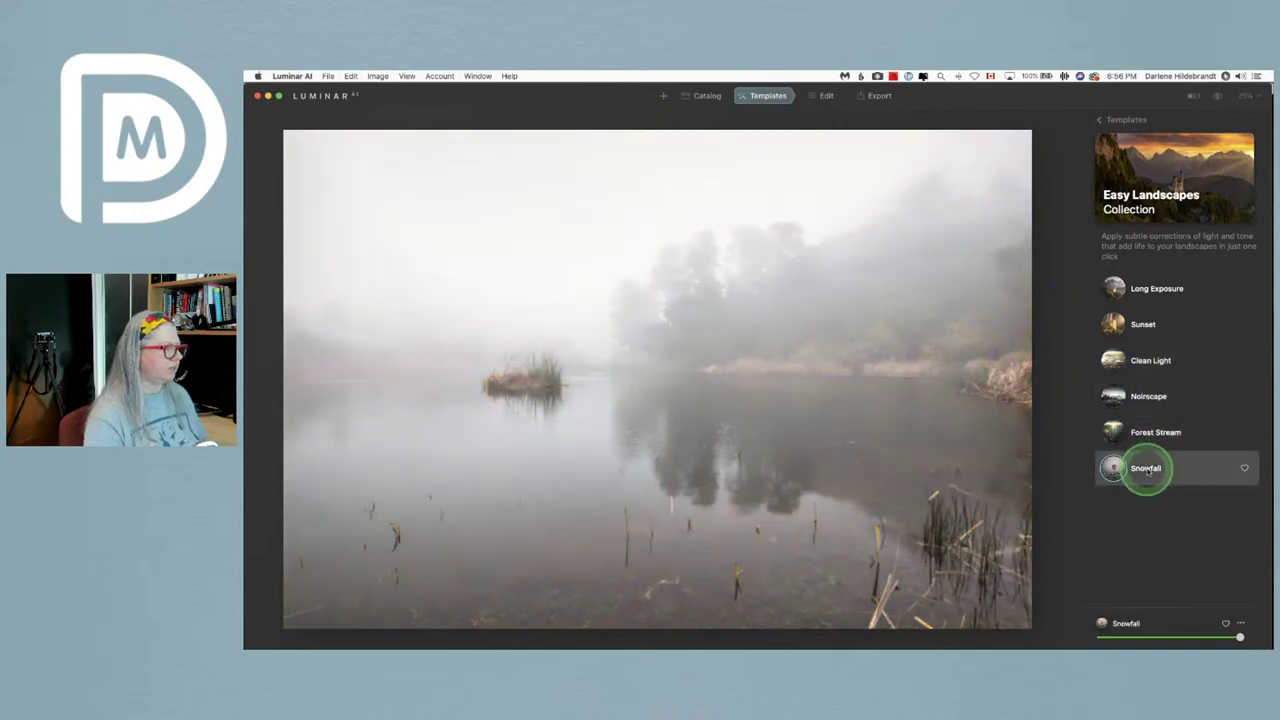
- Go back to the Scenery collection and apply Clear & Sharp, followed by Fast Fix, to the pond photo
click(1110, 119)
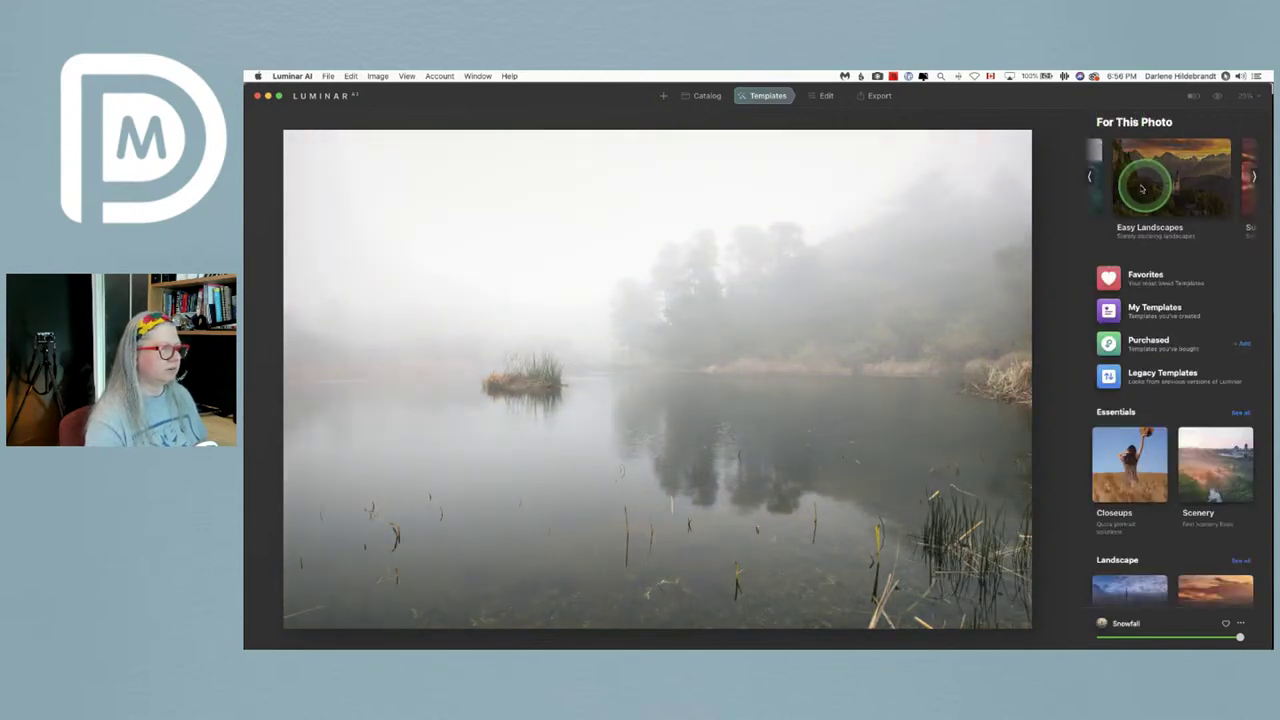
click(1084, 173)
click(1095, 175)
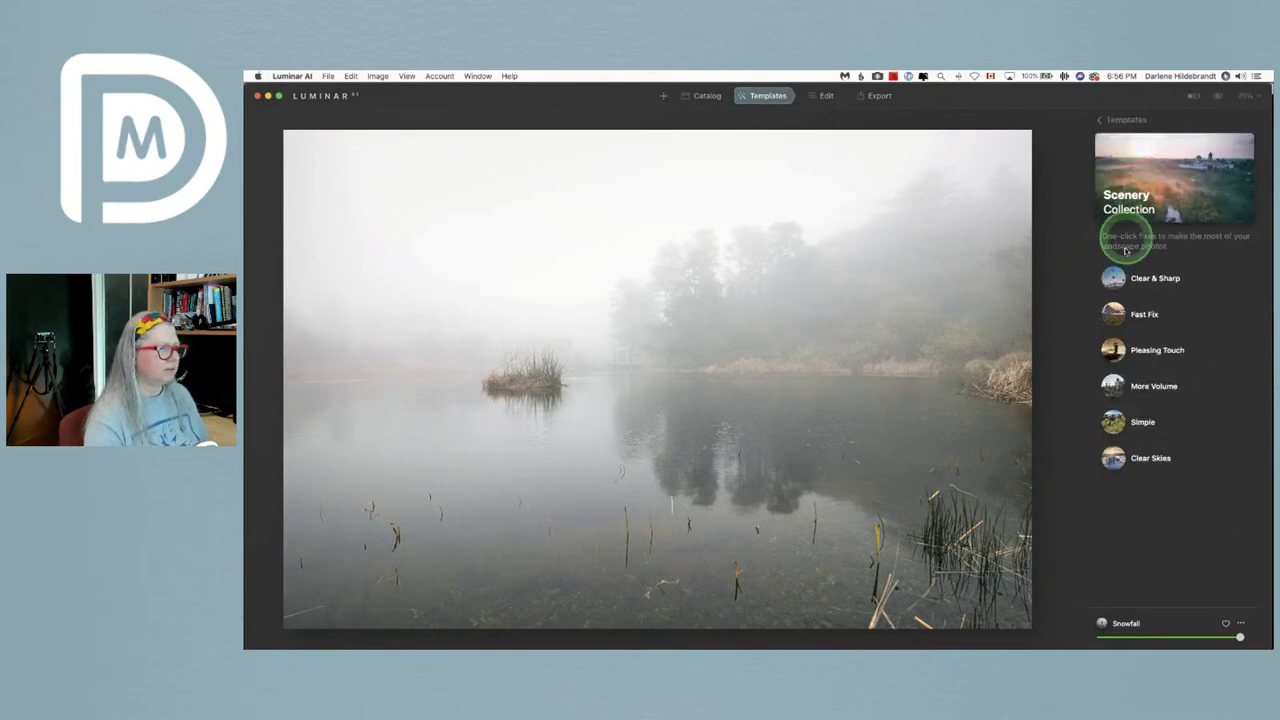
click(1125, 278)
click(1137, 315)
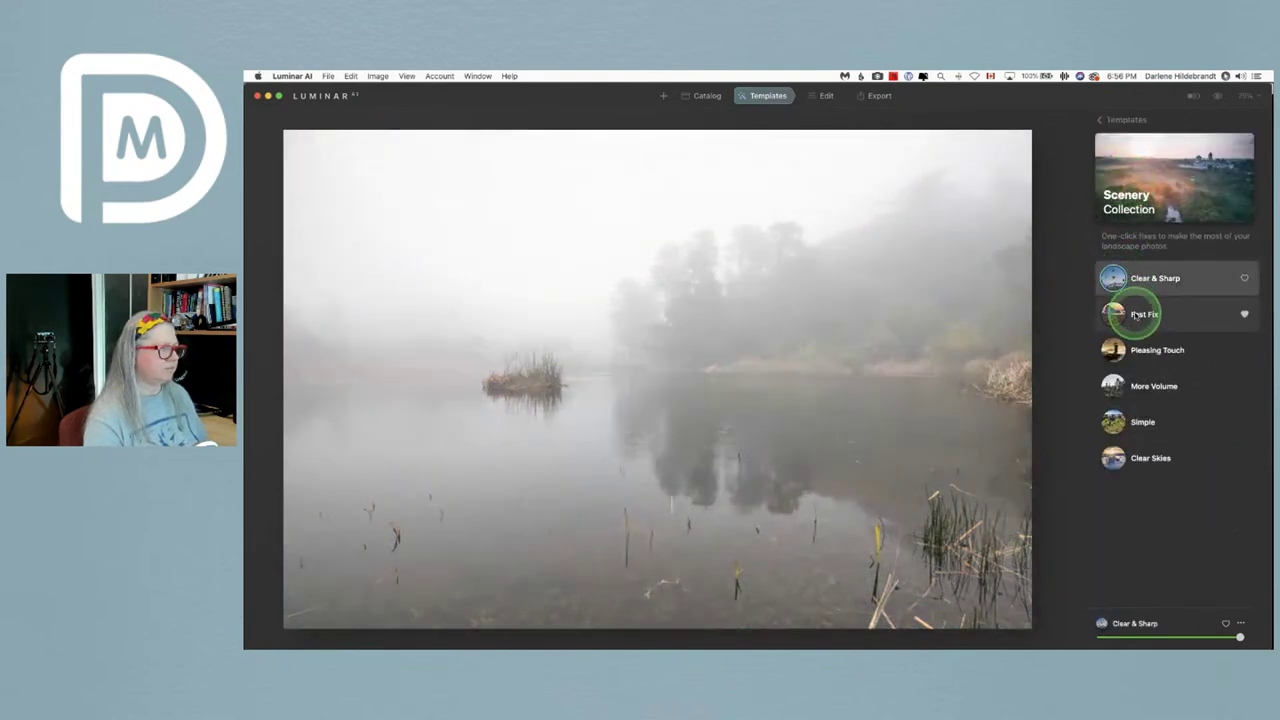
- Try the Scenery templates Pleasing Touch, More Volume, Simple and Clear Skies on the pond photo, rechecking More Volume and Simple
click(1138, 352)
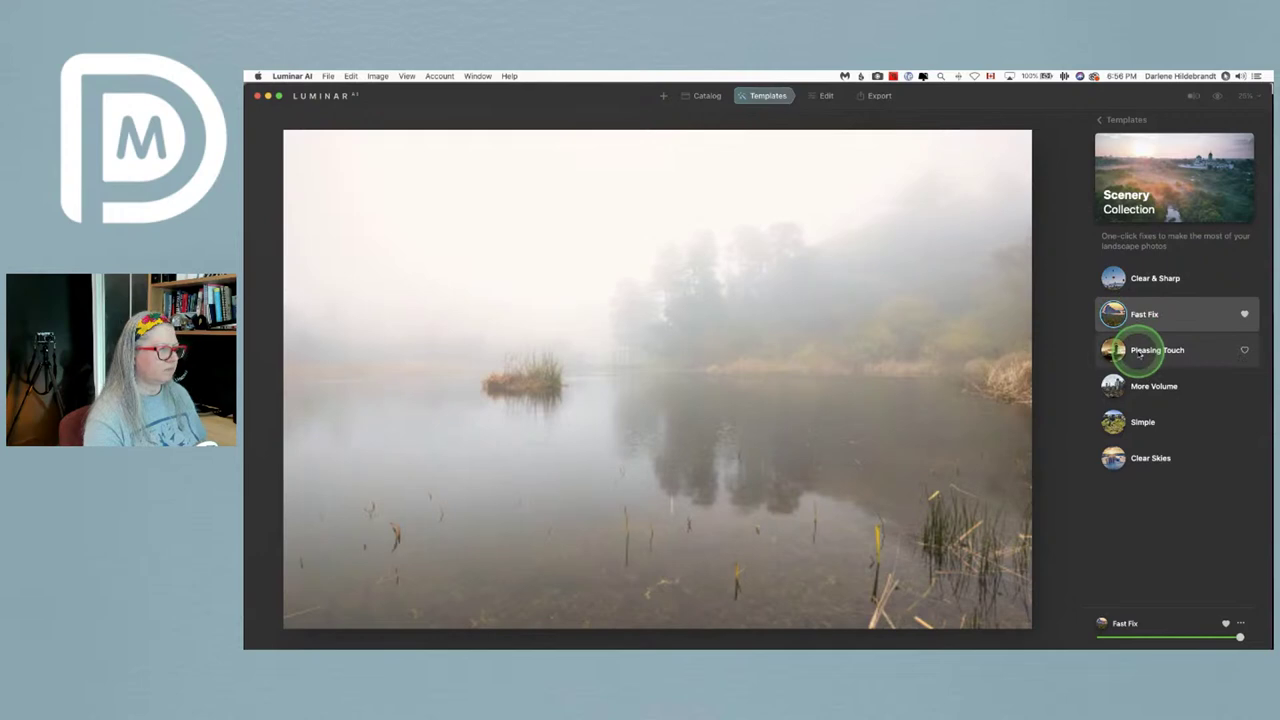
click(1136, 386)
click(1137, 422)
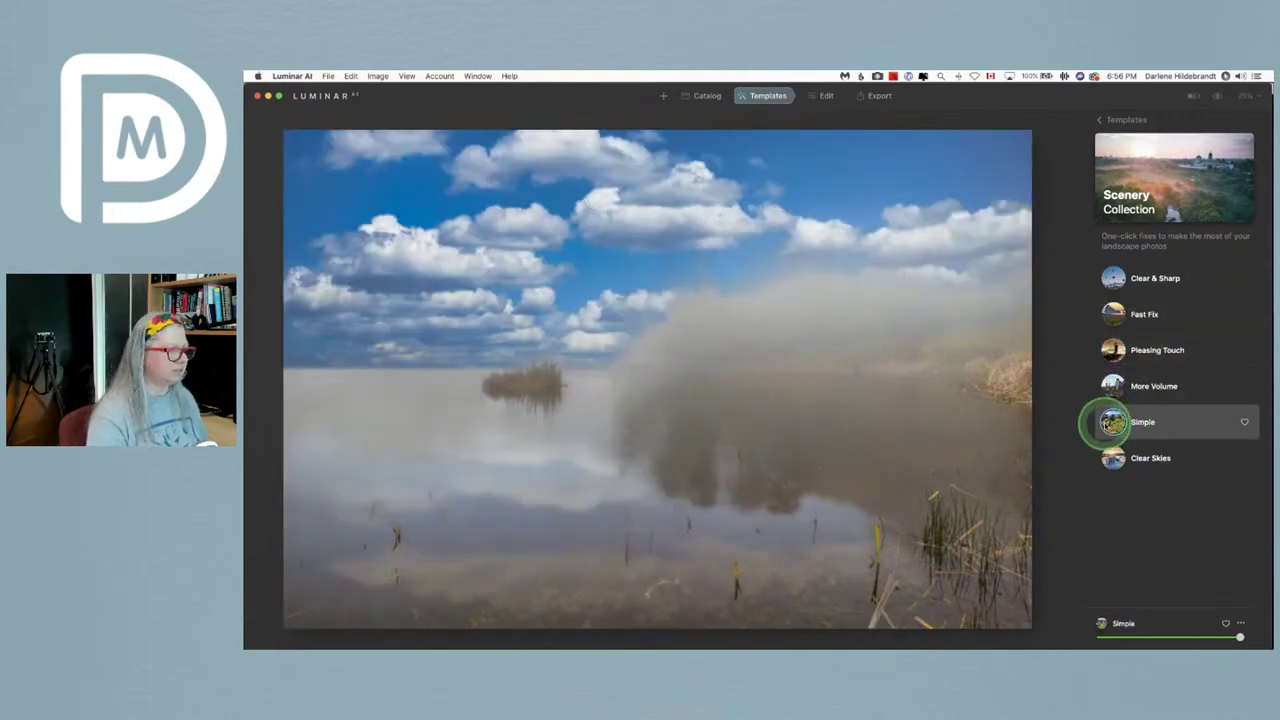
click(1151, 459)
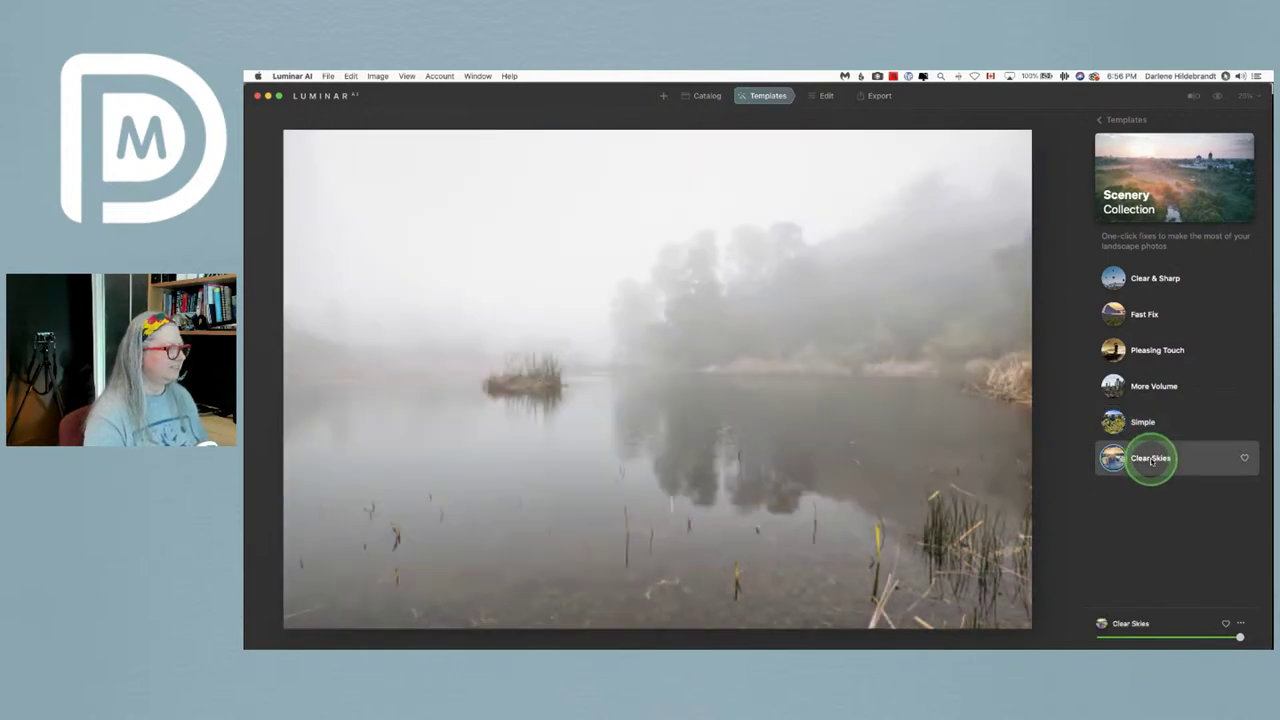
click(1146, 387)
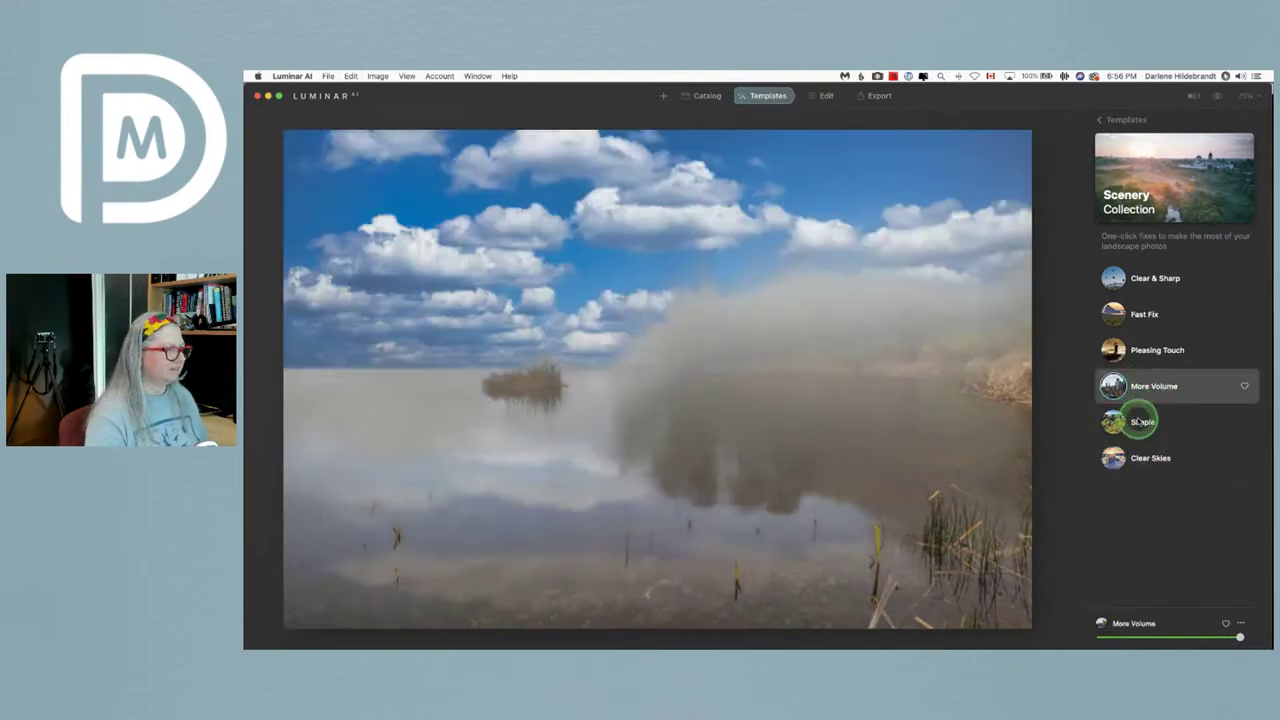
click(1138, 420)
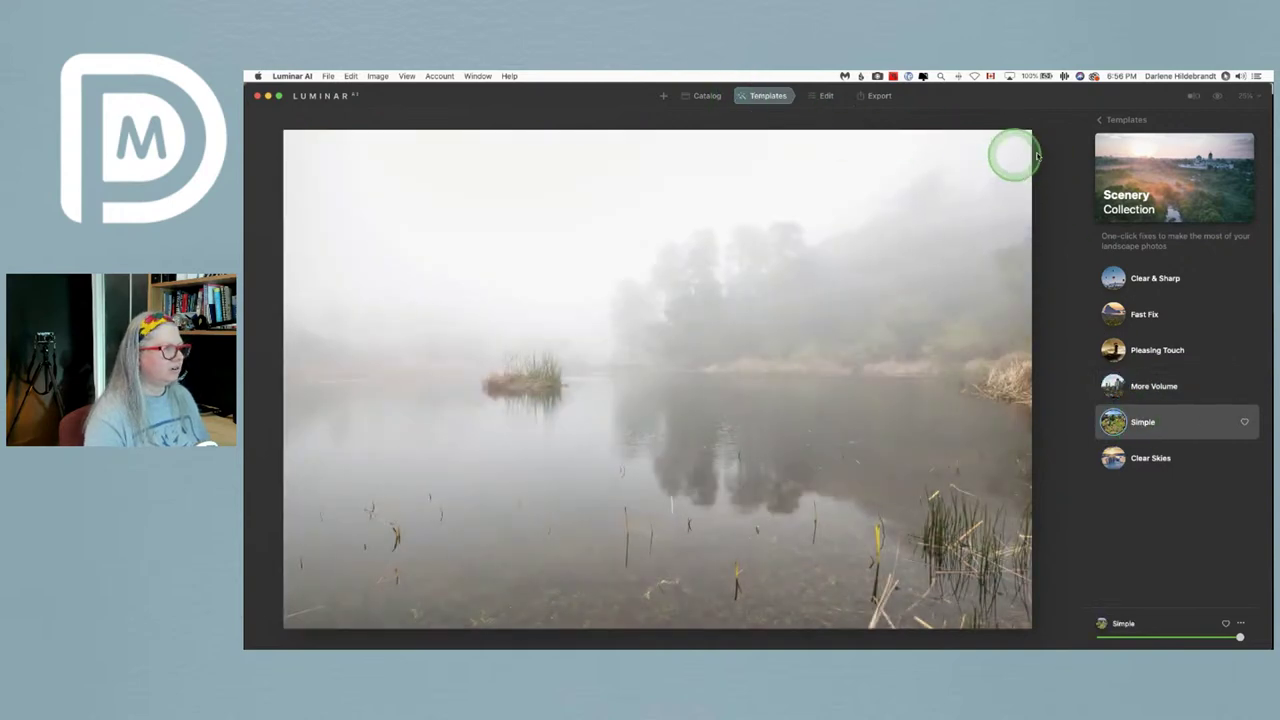
- Apply the Antique Touch template from My Templates to the pond photo and try its strength slightly below full
click(1118, 119)
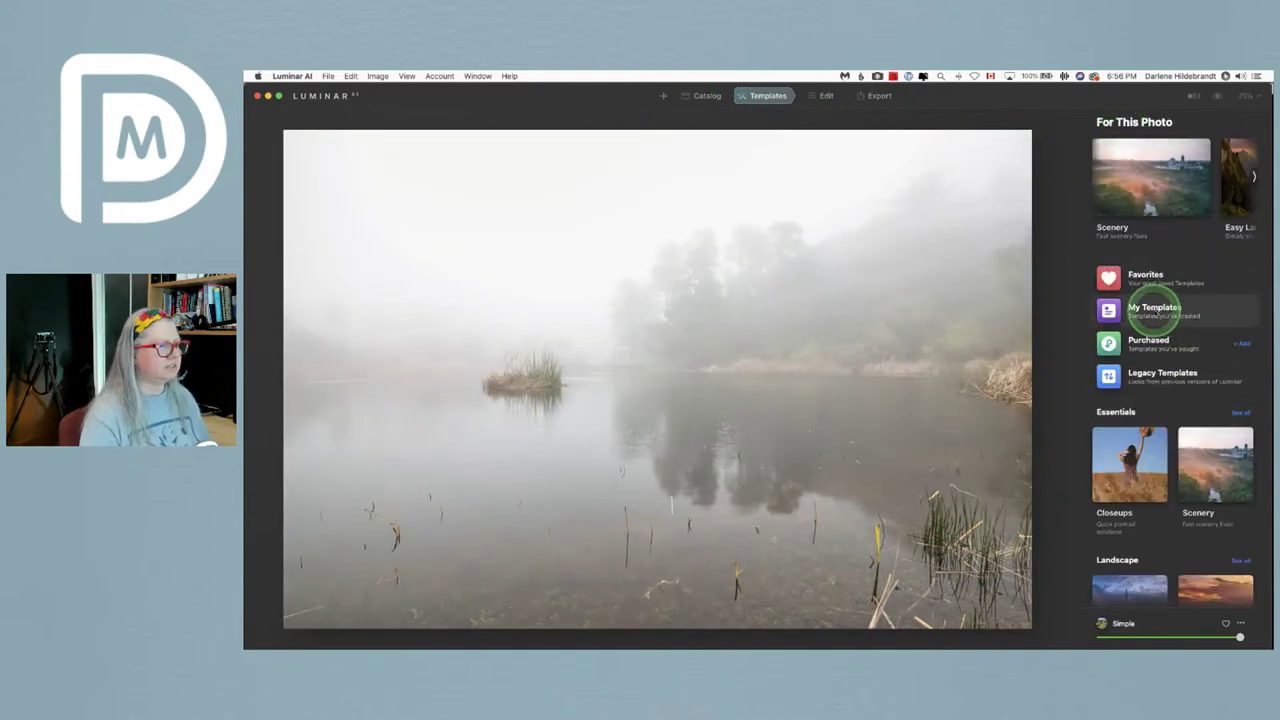
click(1155, 309)
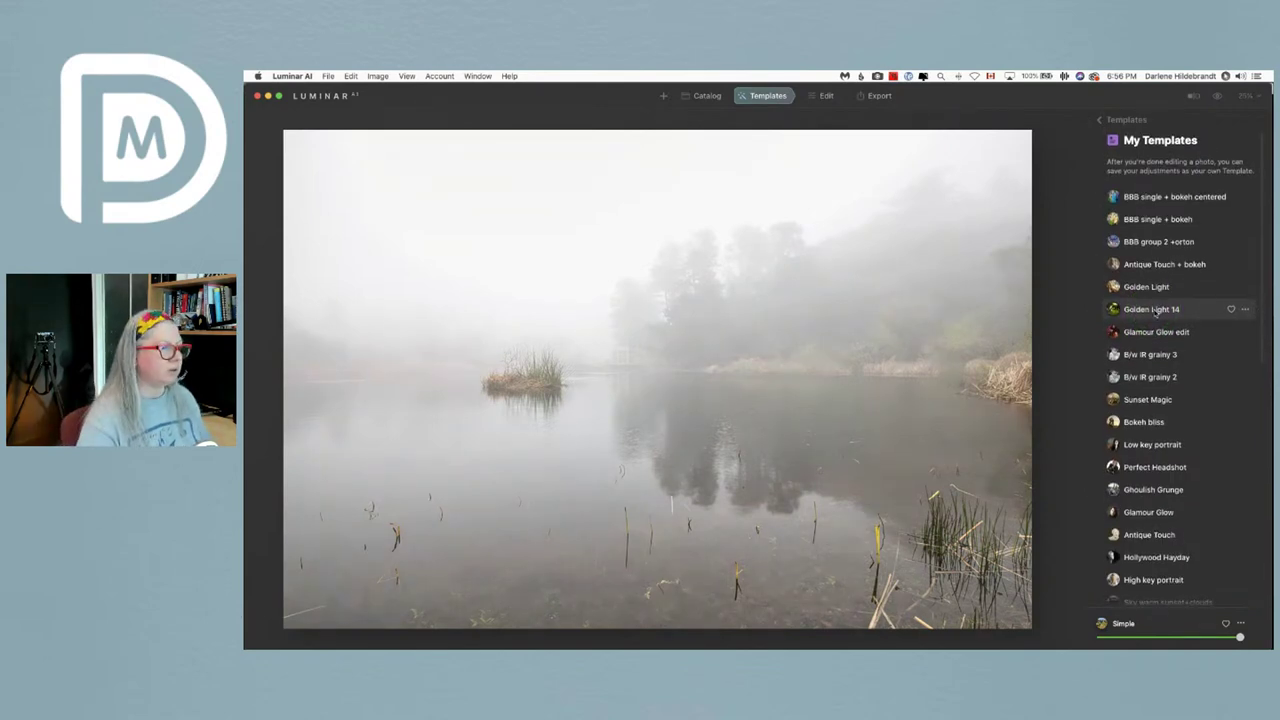
scroll(1155, 311, down, 2)
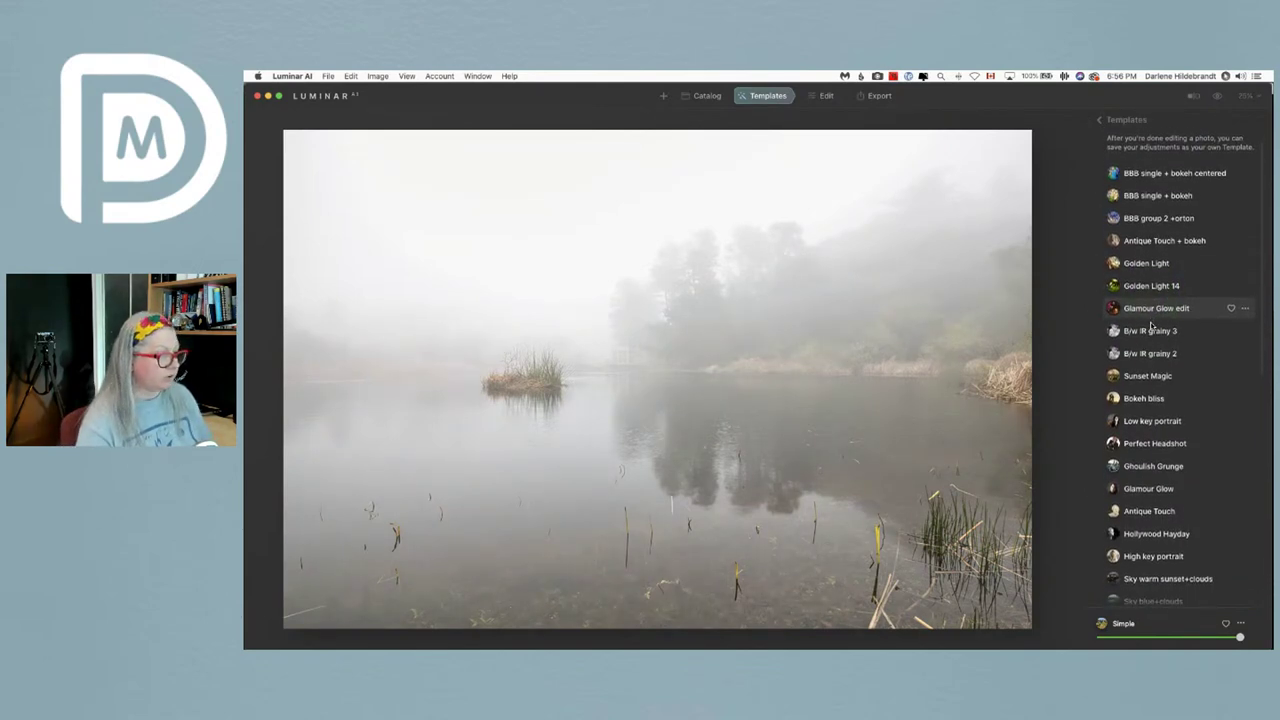
scroll(1151, 330, down, 2)
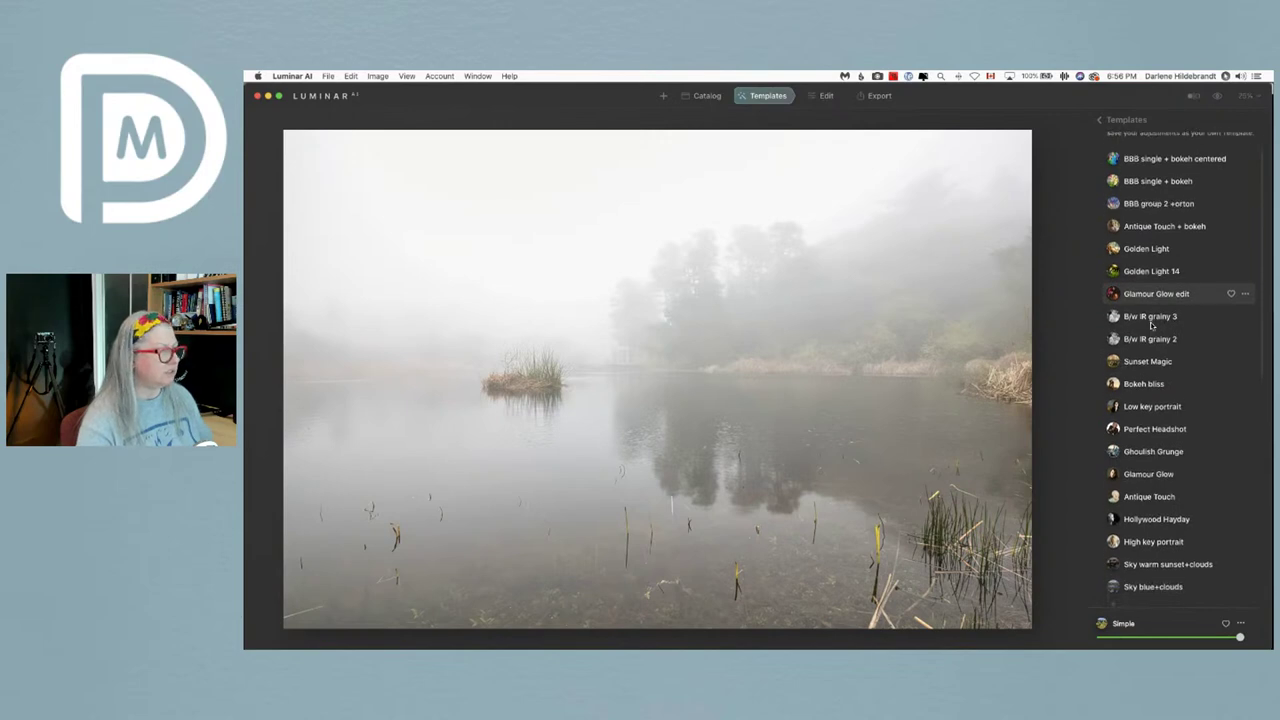
click(1148, 487)
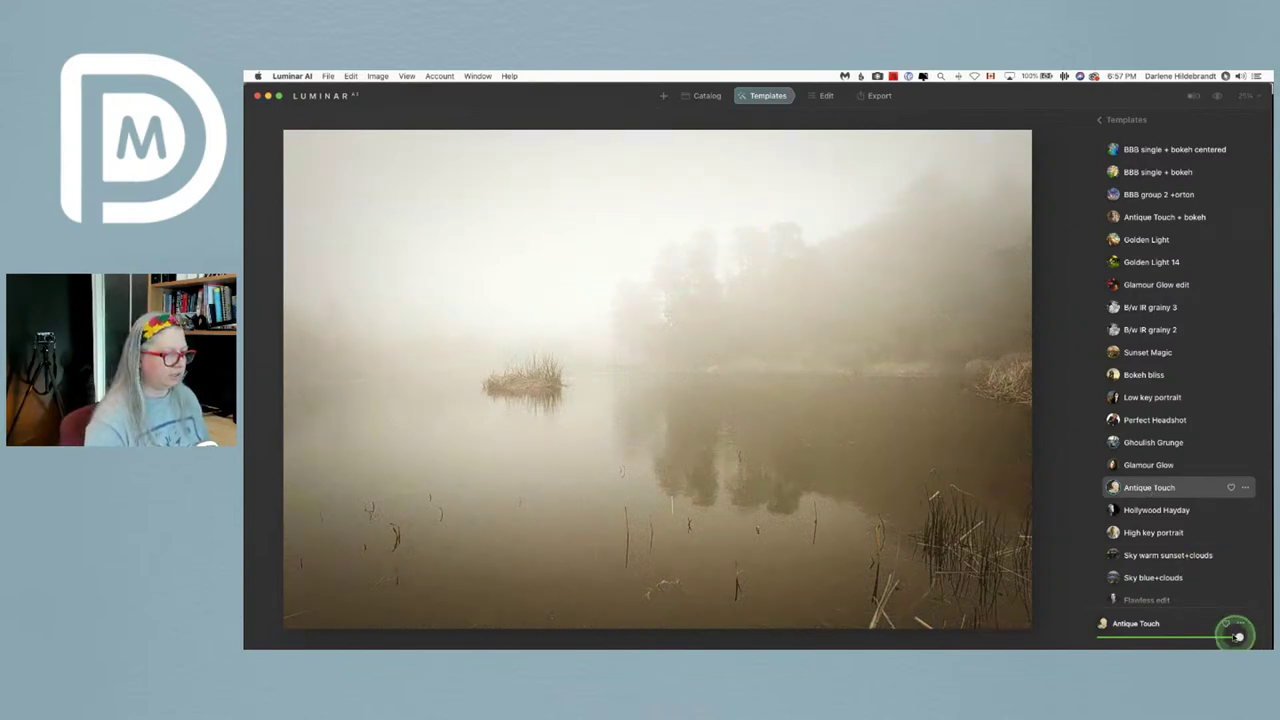
drag(1240, 637, 1196, 637)
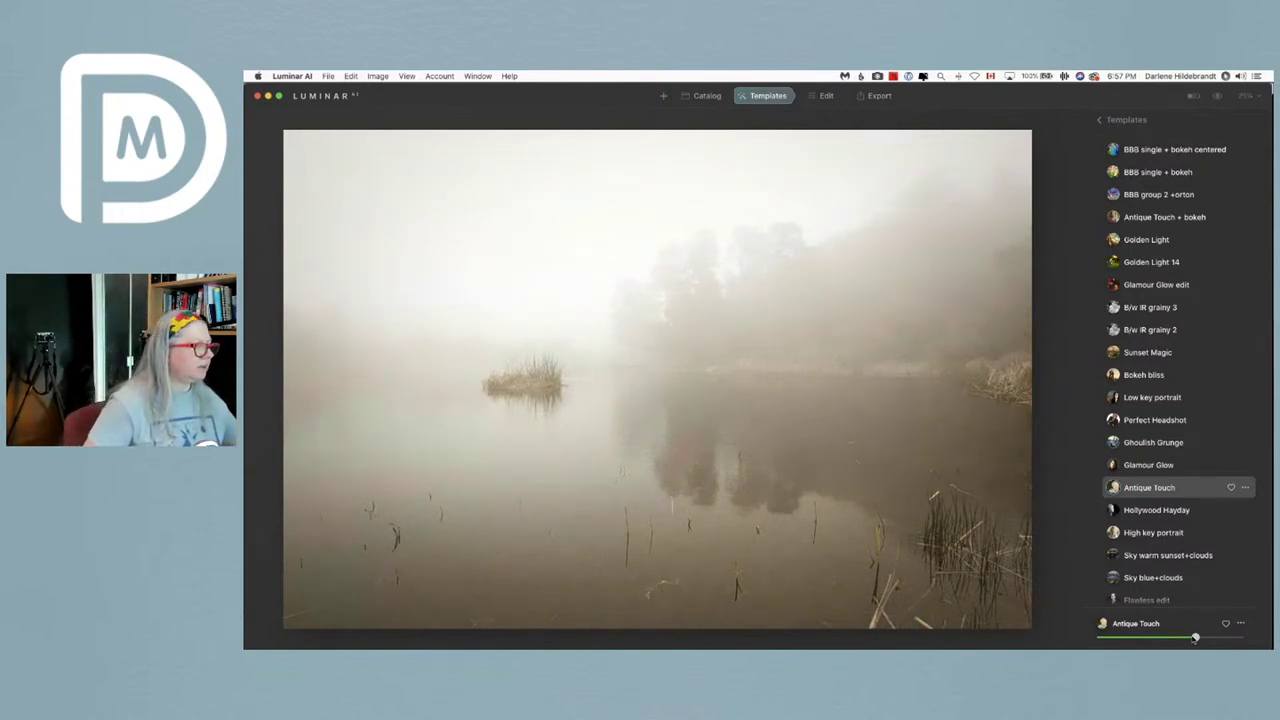
drag(1207, 639, 1221, 638)
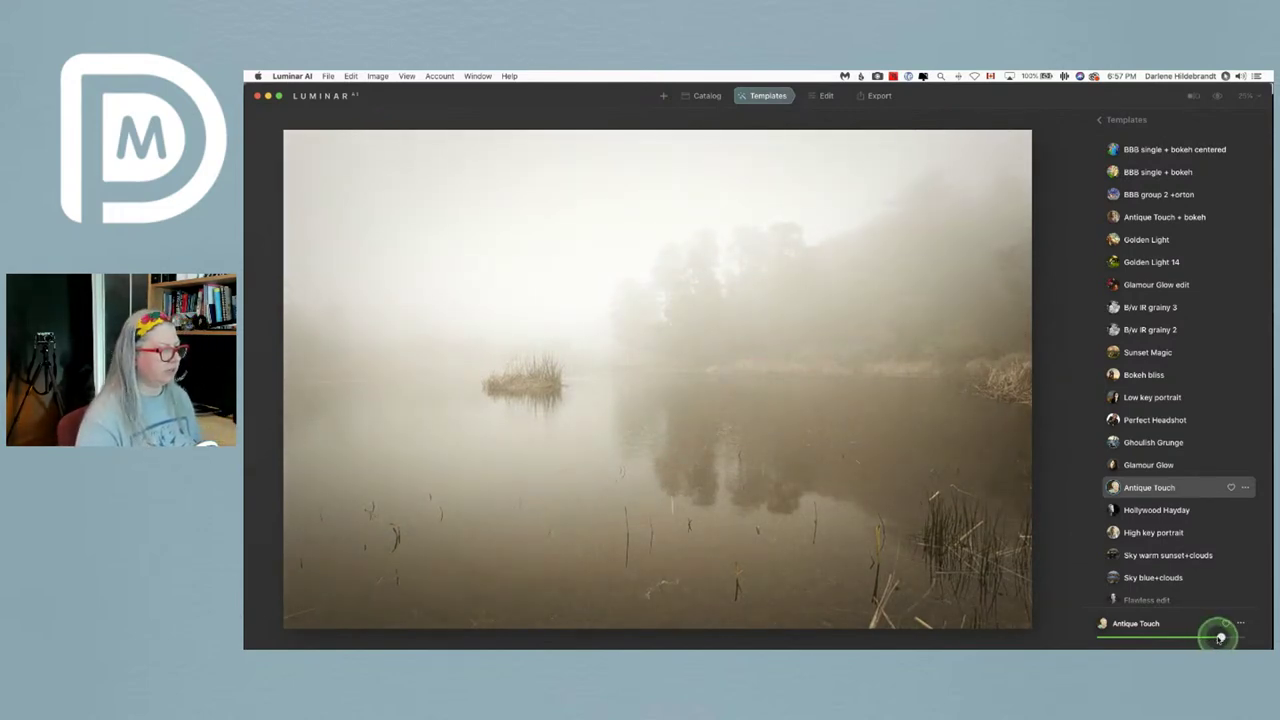
- Go to the editing tools and remove the template's Film Grain effect, bringing its amount to 0
click(823, 95)
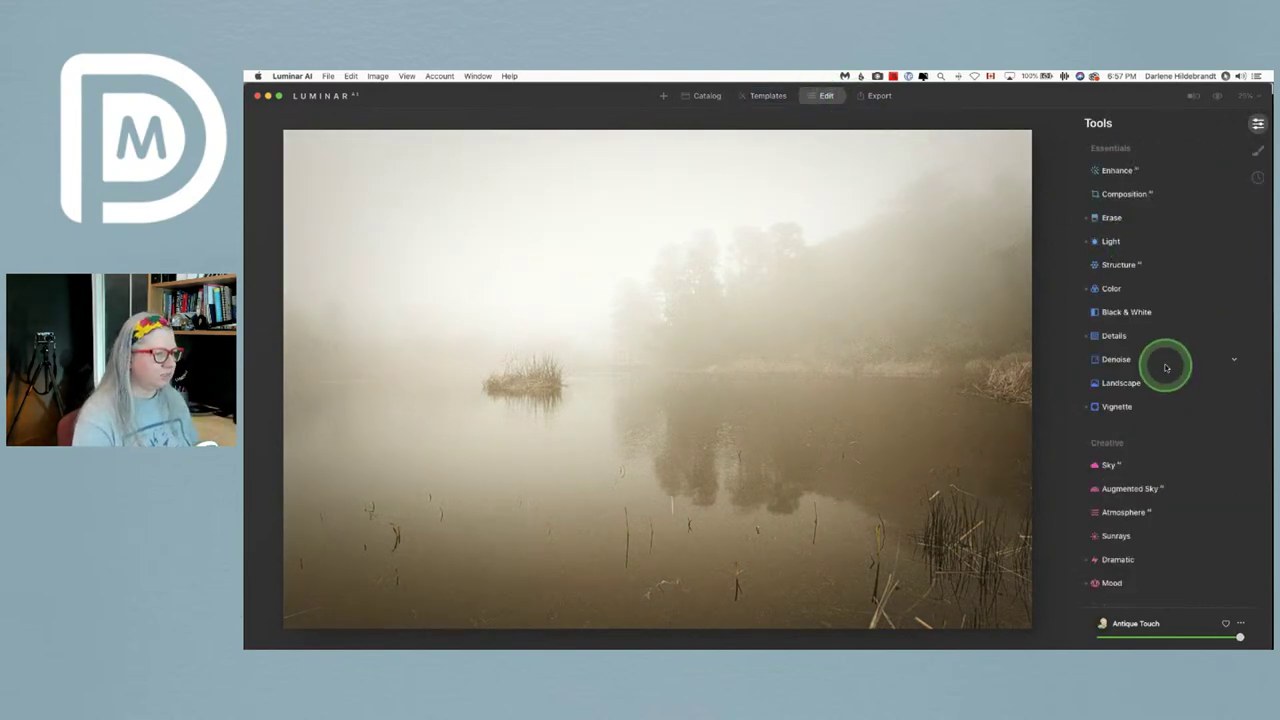
scroll(1165, 368, down, 10)
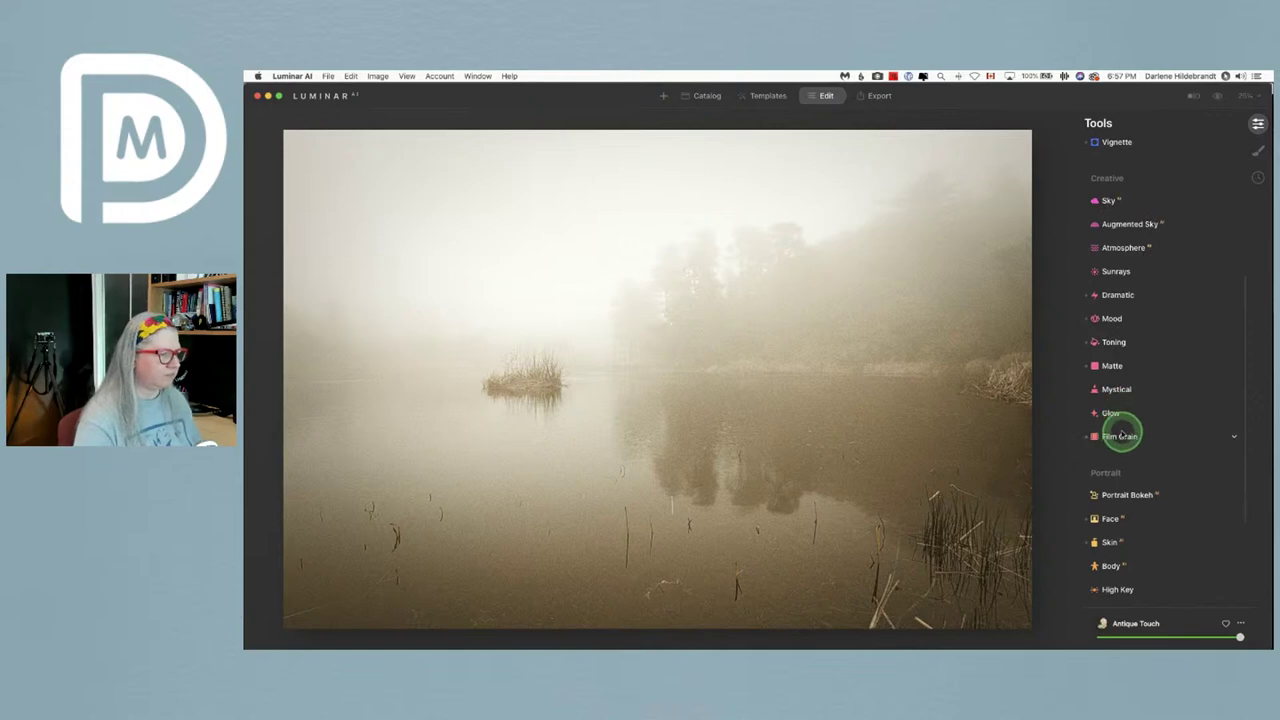
click(1120, 436)
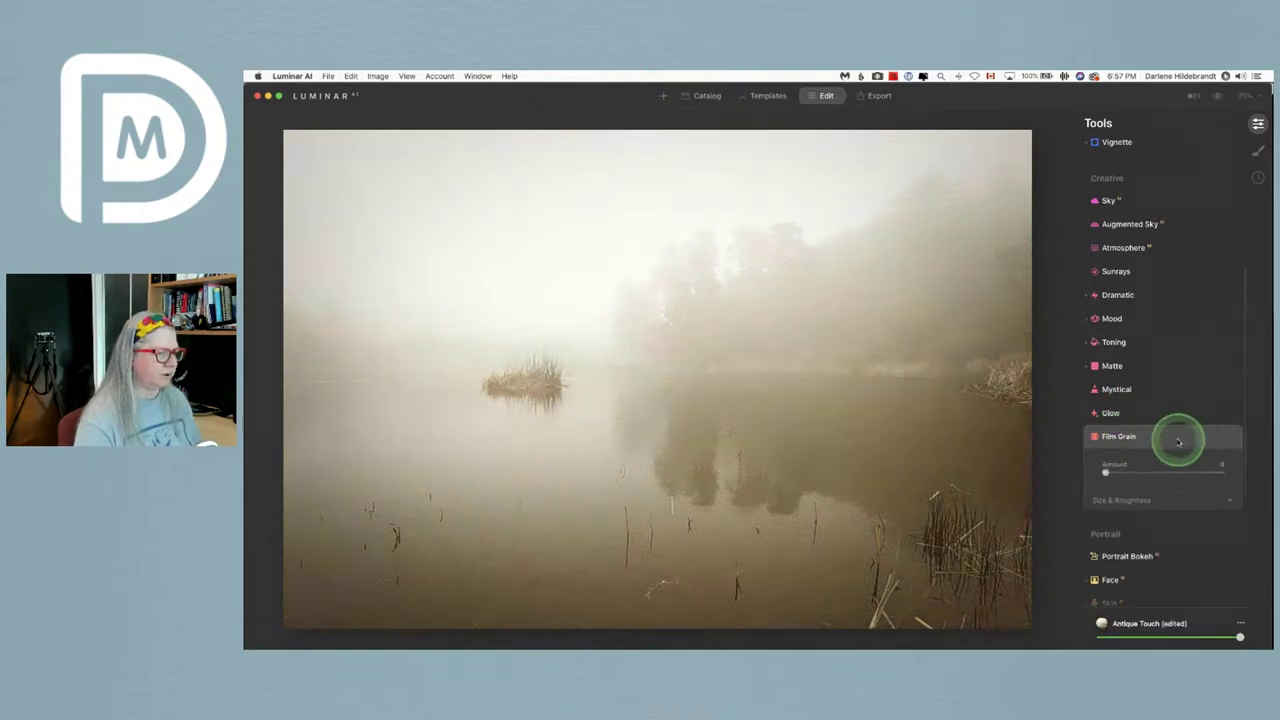
click(1163, 437)
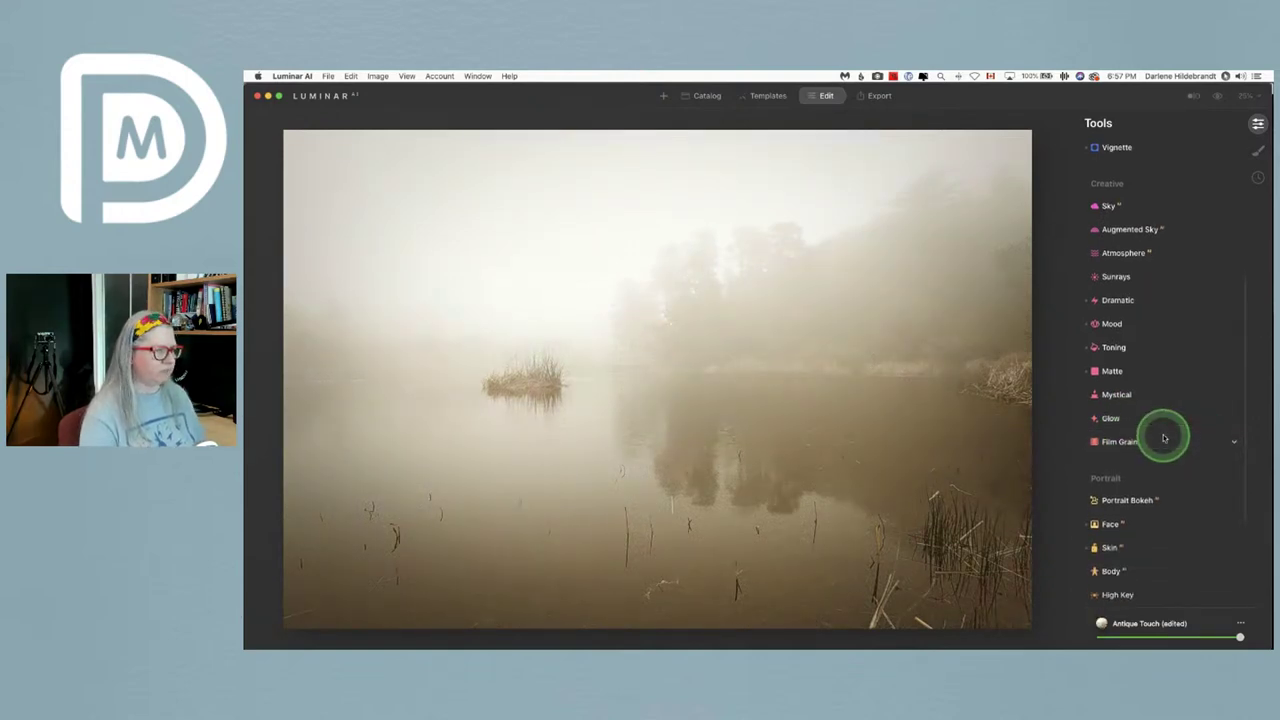
- Soften the Sepia look in the Mood tool by setting its amount to 24 and saturation to -28
scroll(1163, 437, up, 2)
scroll(1163, 434, up, 2)
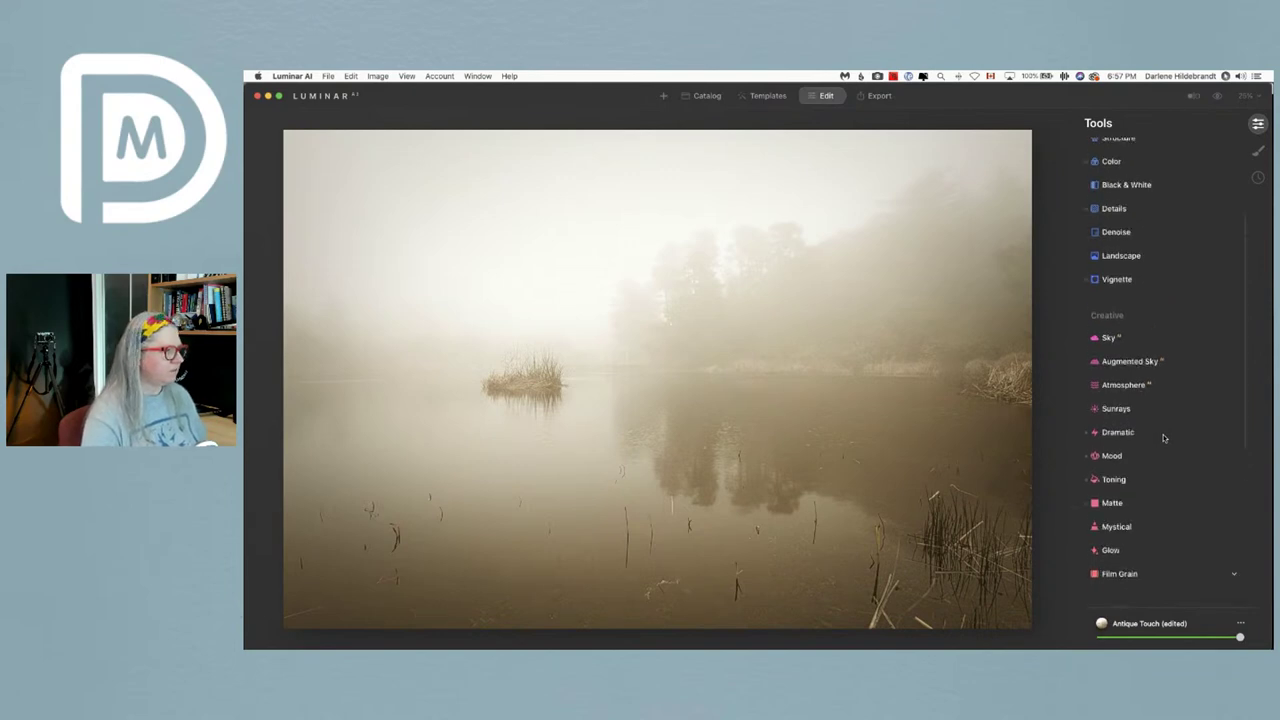
scroll(1163, 434, up, 3)
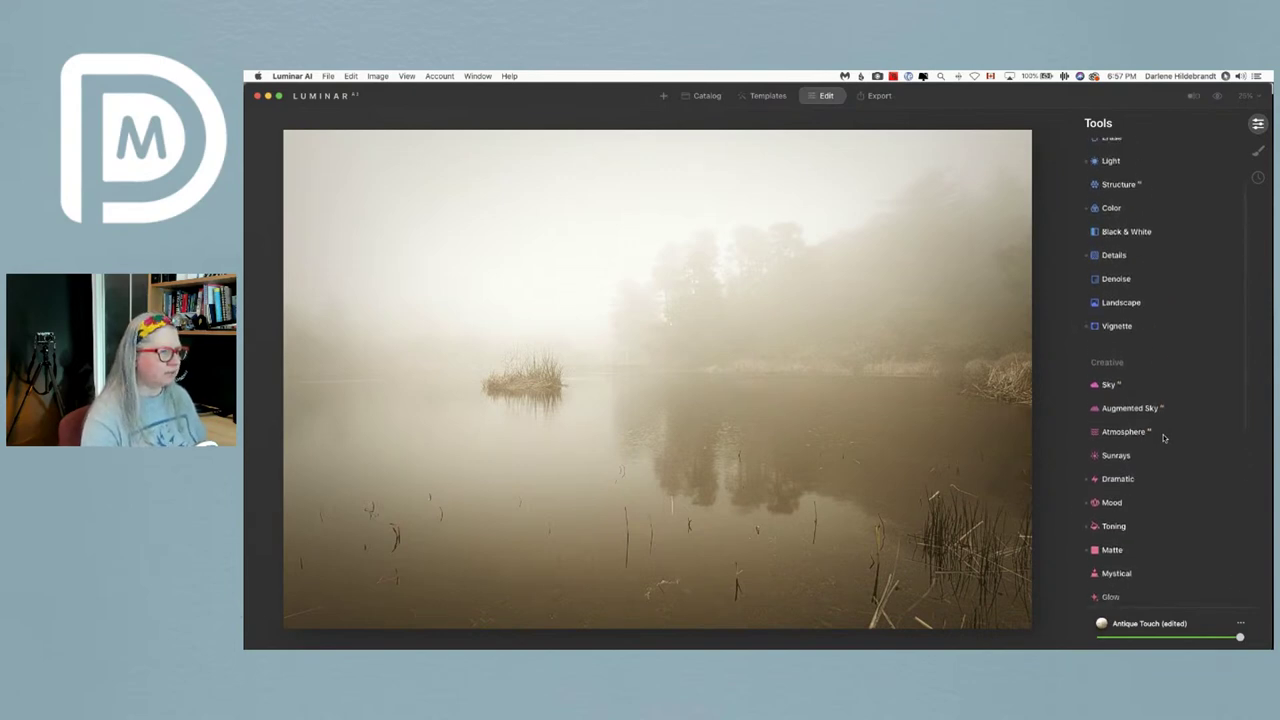
click(1132, 383)
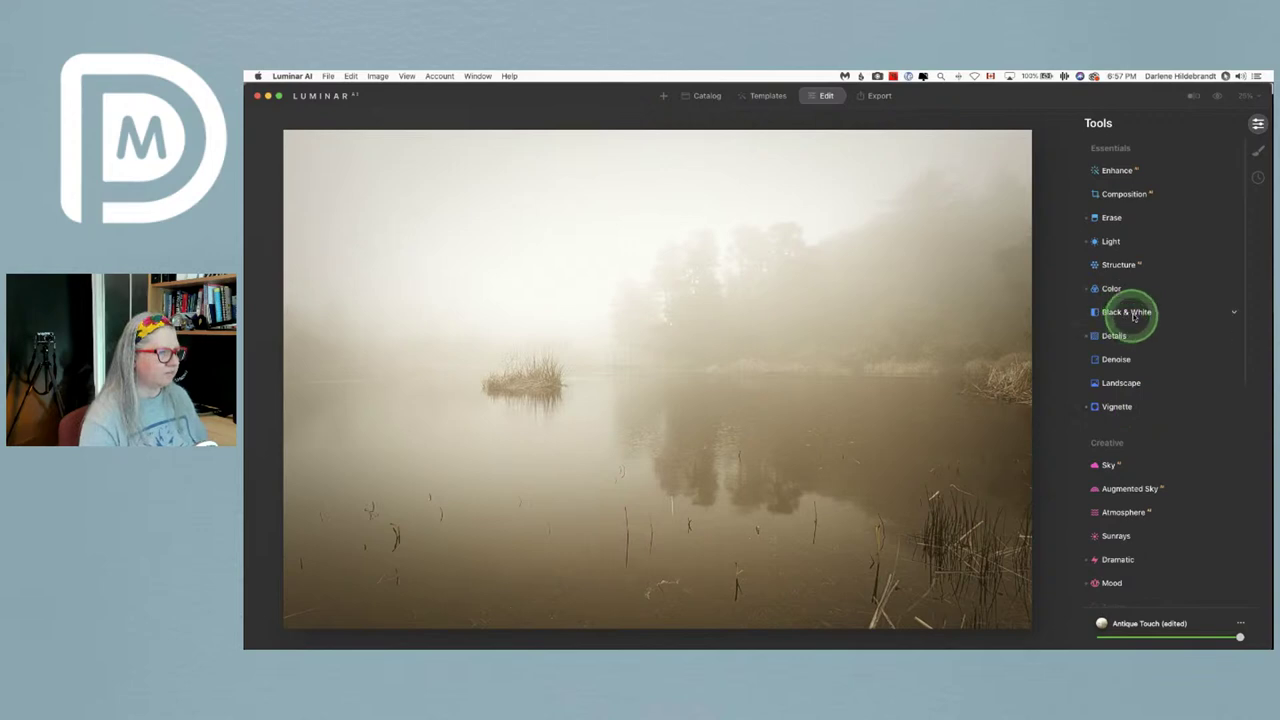
scroll(1143, 317, down, 3)
scroll(1146, 318, down, 3)
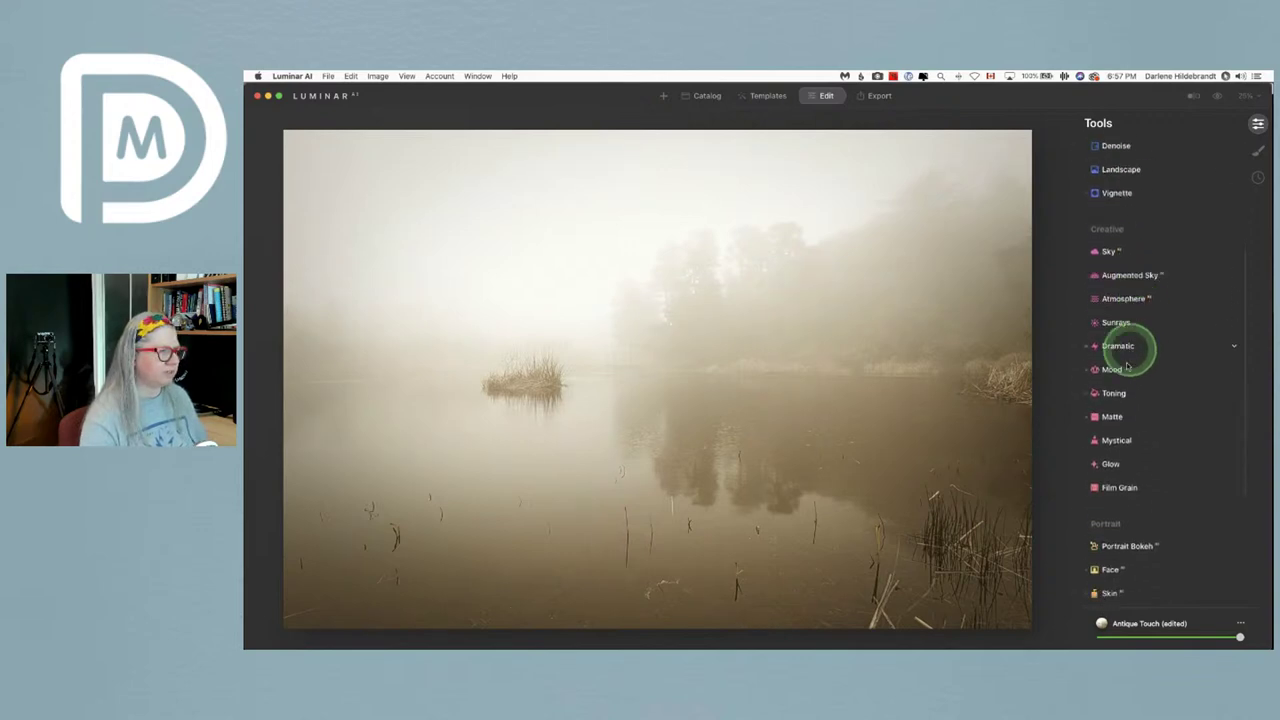
click(1129, 366)
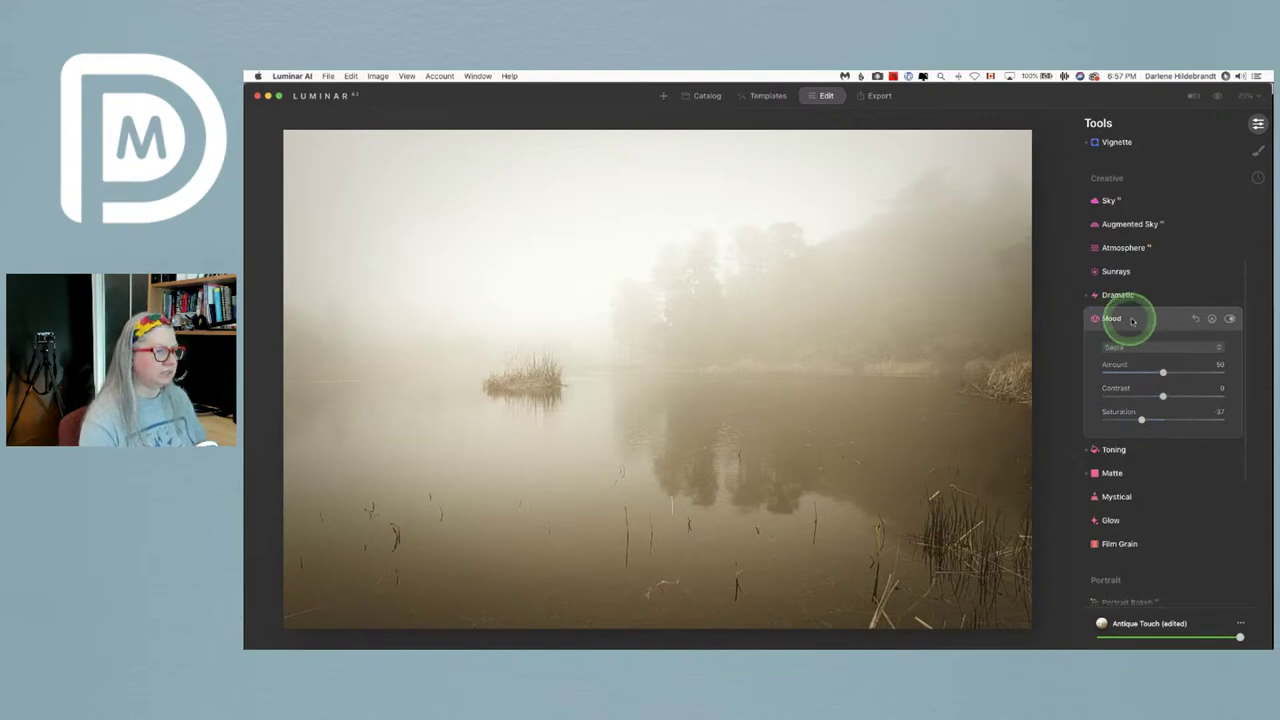
drag(1163, 373, 1136, 373)
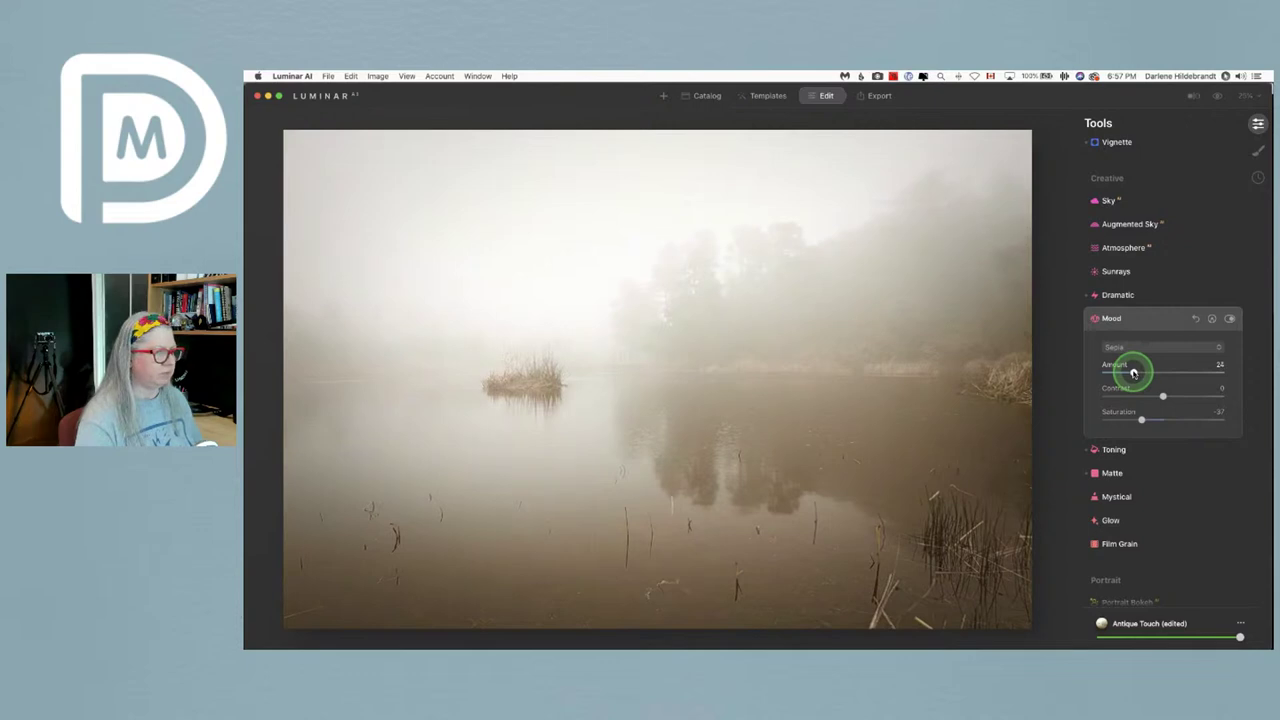
drag(1142, 420, 1153, 420)
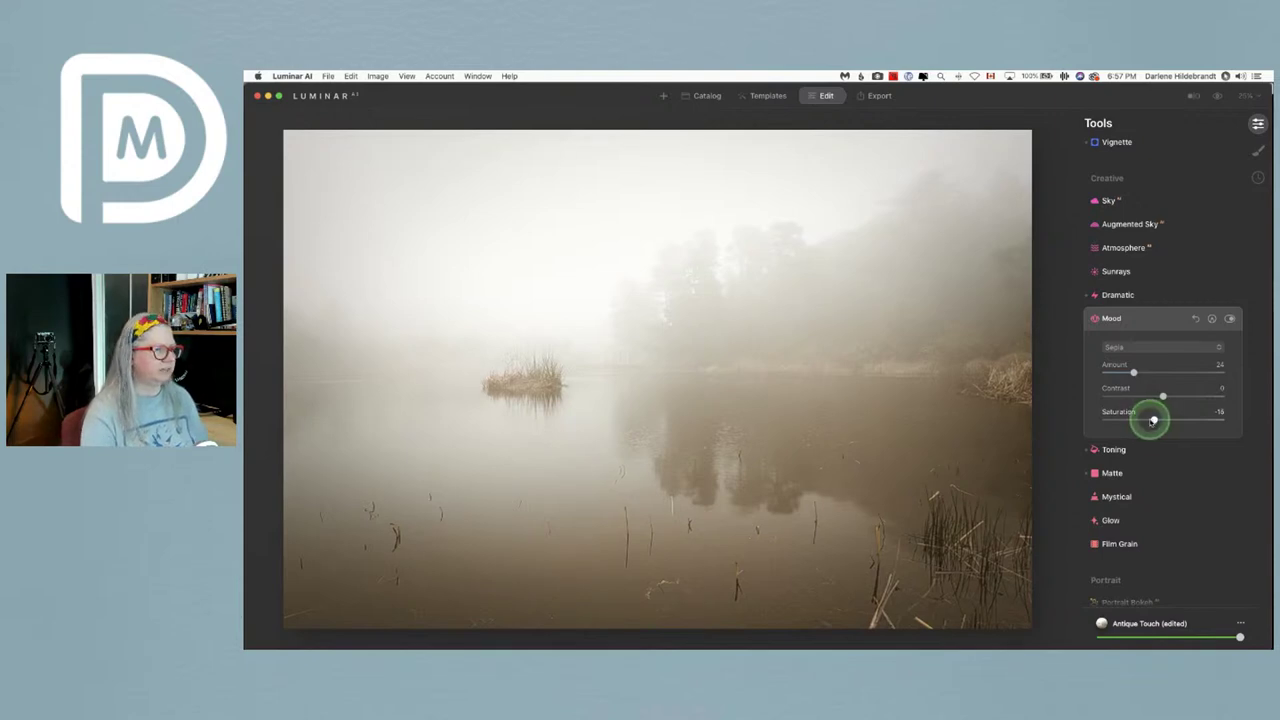
drag(1153, 420, 1147, 419)
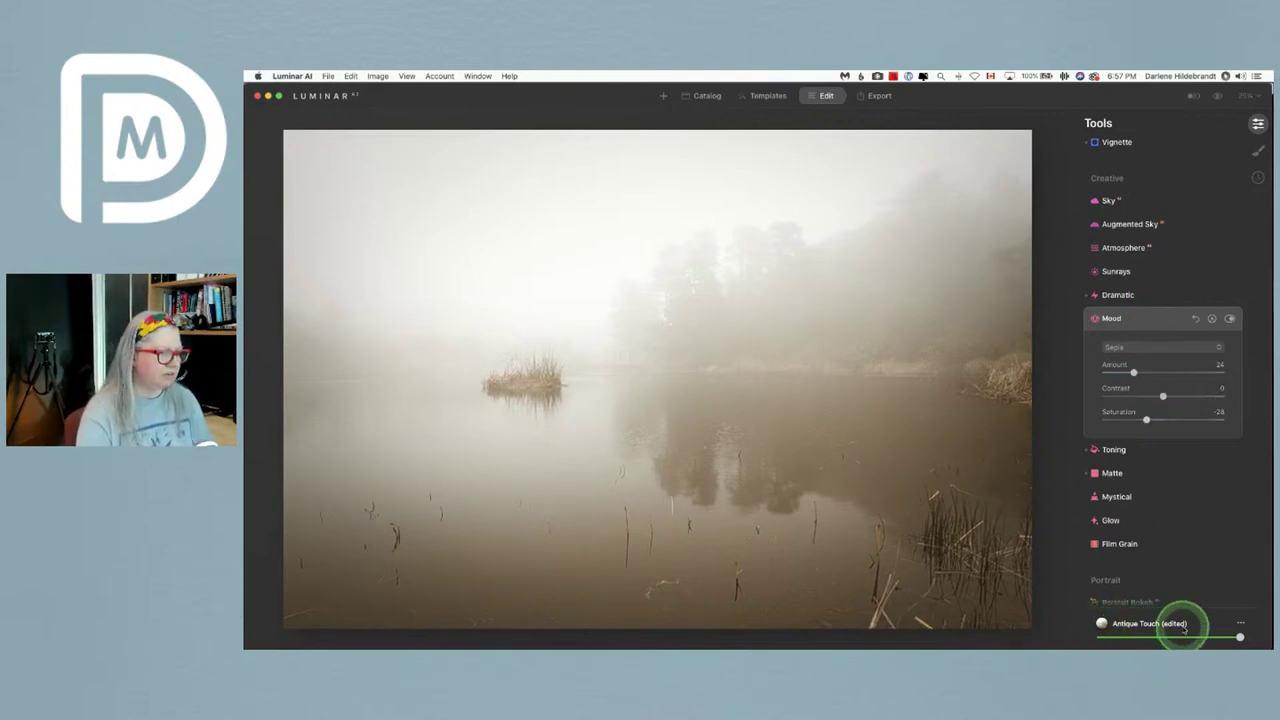
- Check the options available for the edited Antique Touch template without choosing any
click(1241, 625)
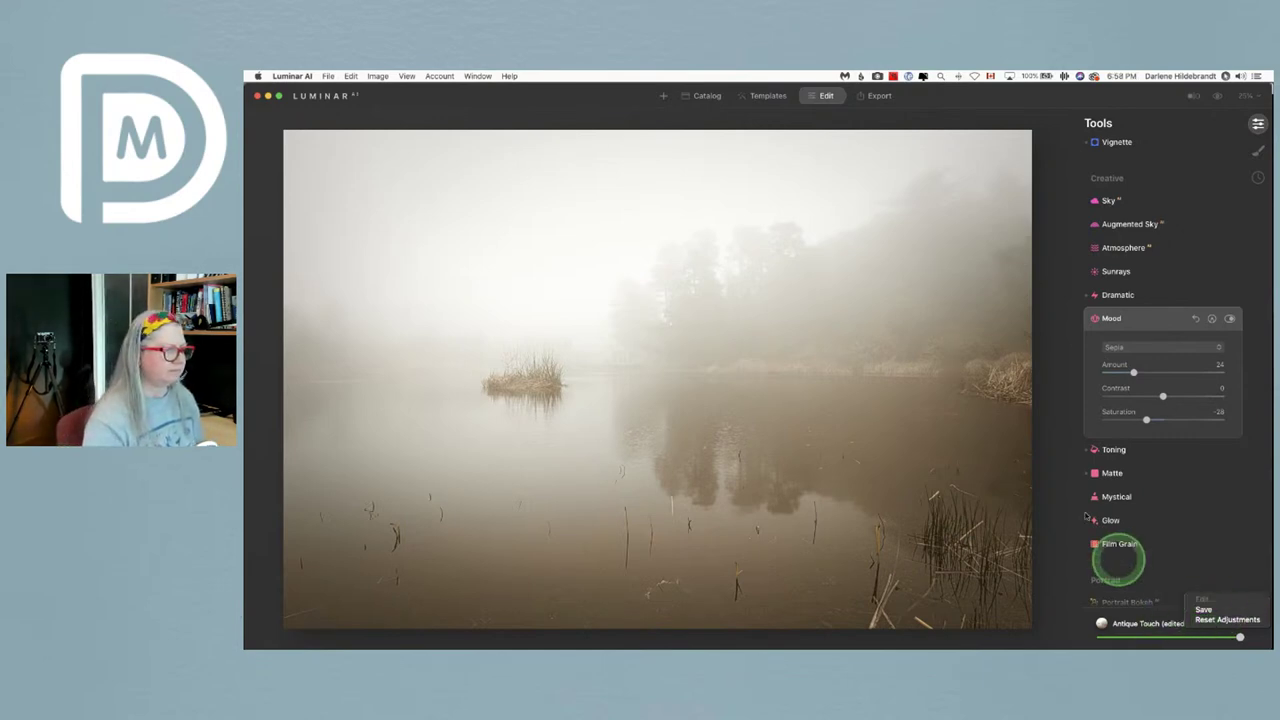
click(1066, 472)
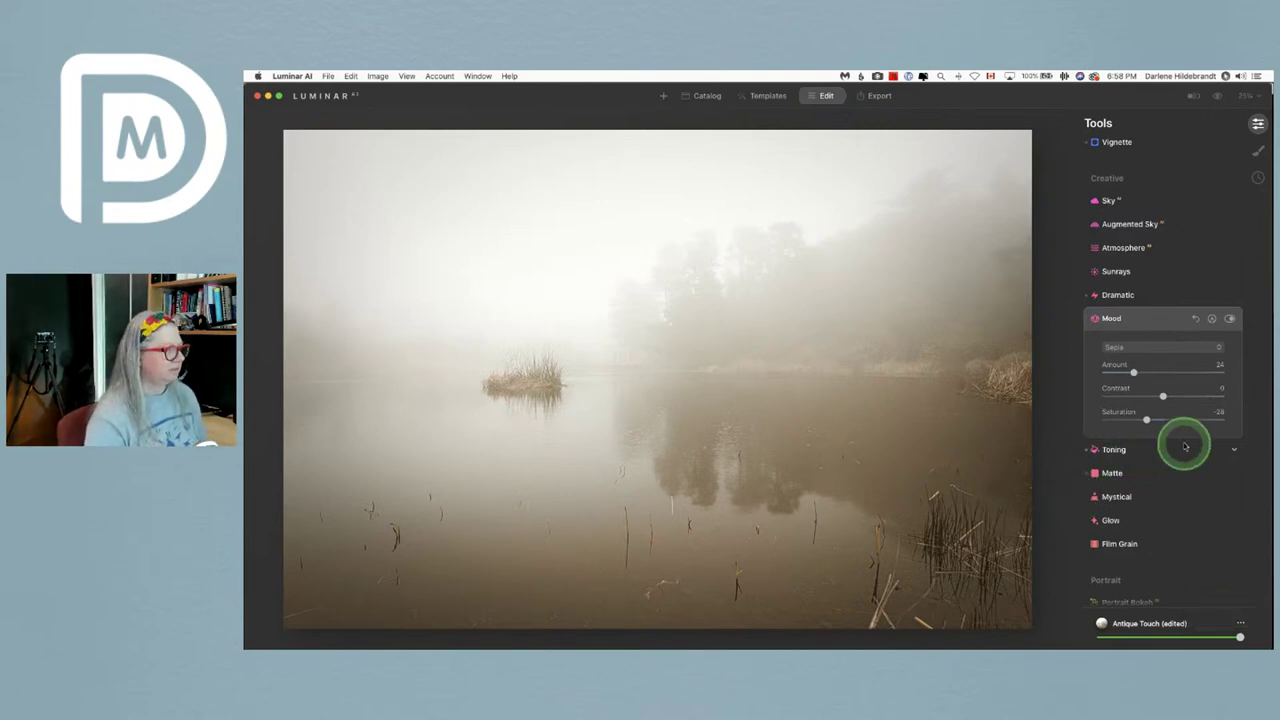
- Add an Atmosphere effect at amount 33, compare the Layered Fog and Mist modes, and settle on Haze at amount 16
click(1124, 248)
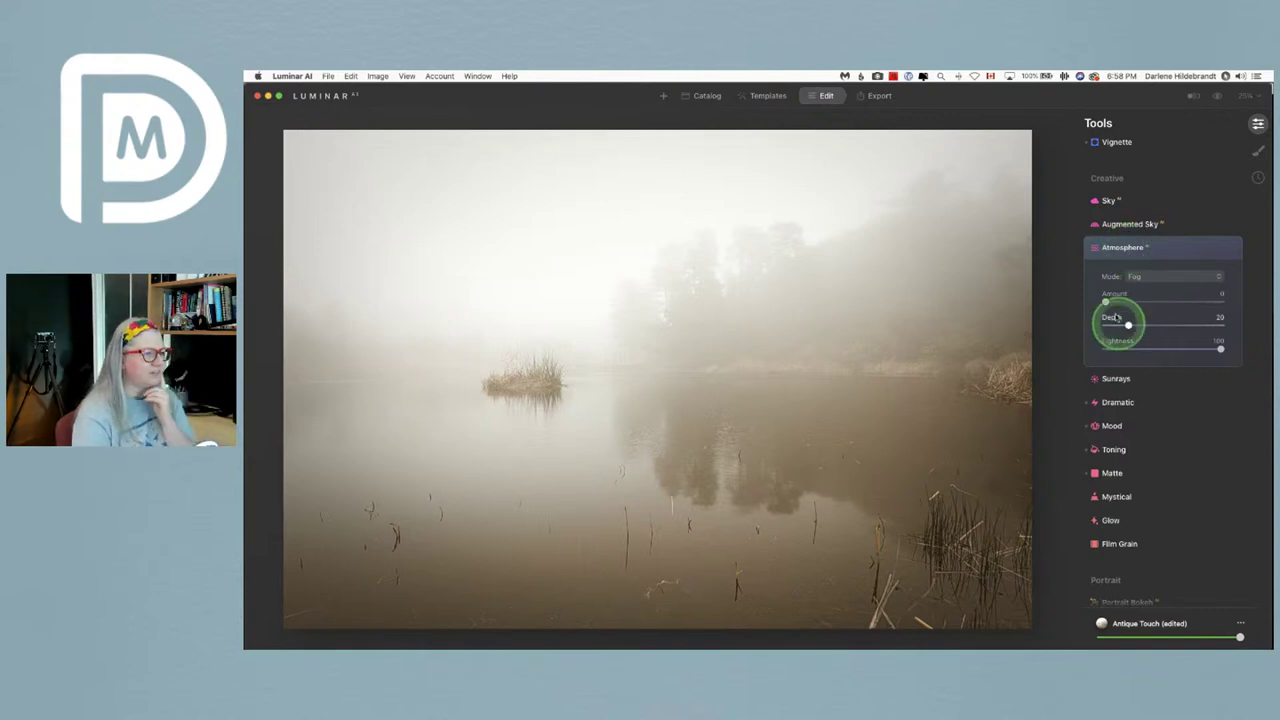
drag(1106, 300, 1148, 294)
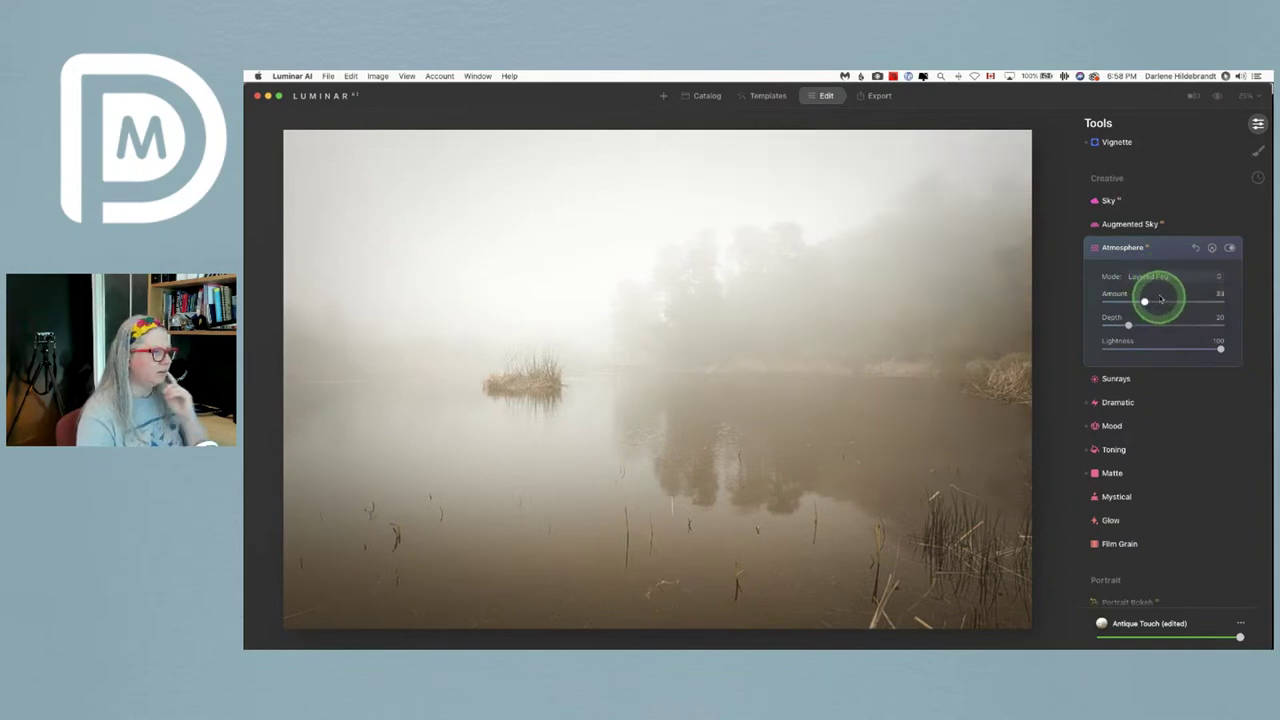
click(1160, 276)
click(1163, 277)
click(1160, 277)
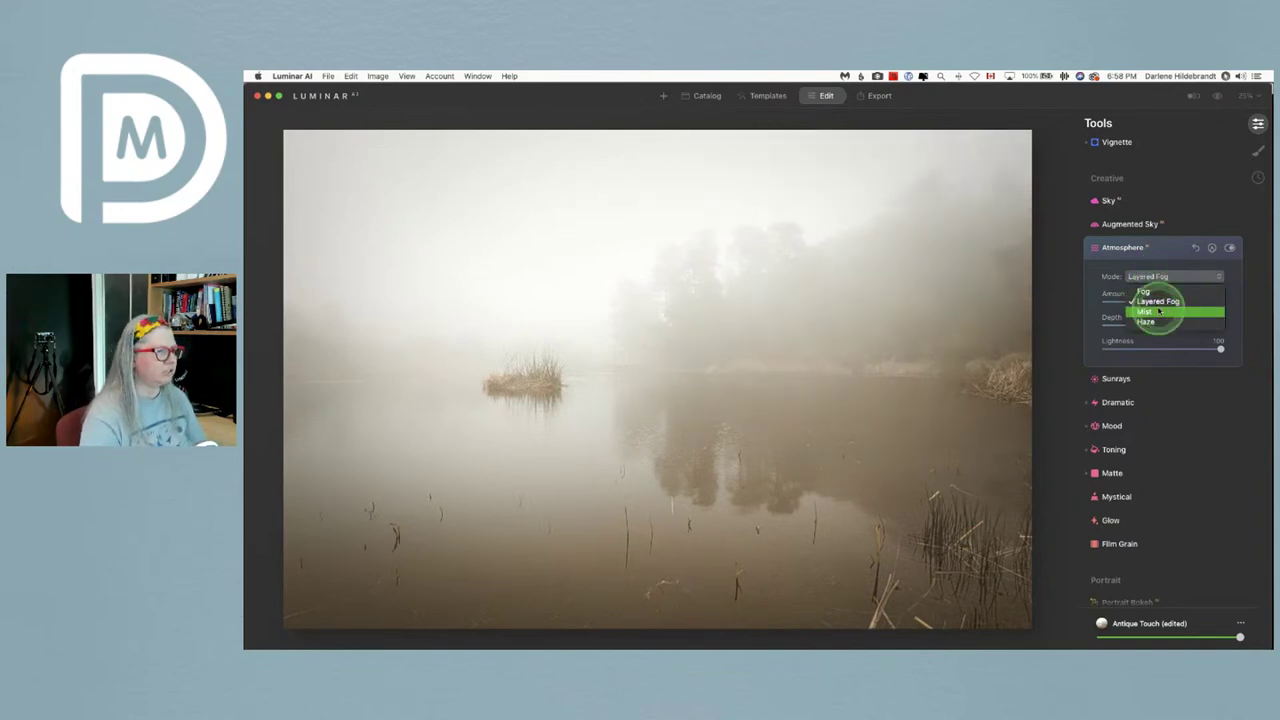
click(1158, 311)
click(1145, 276)
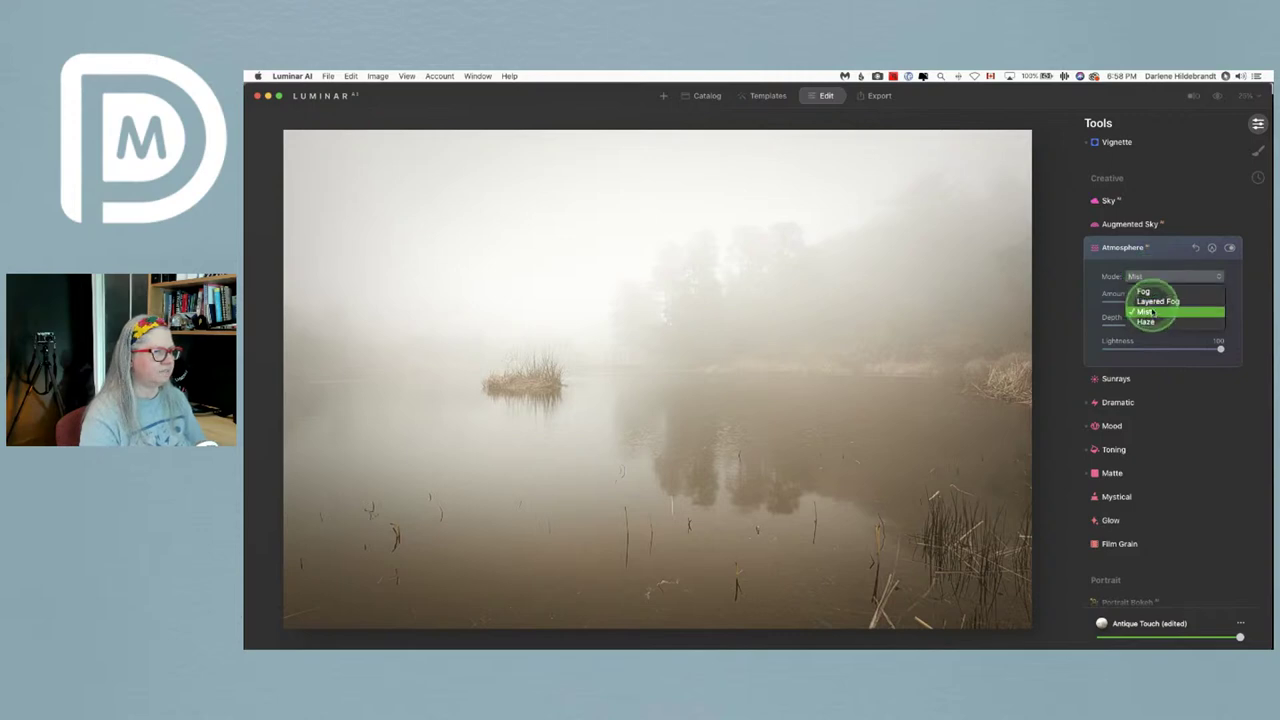
click(1158, 313)
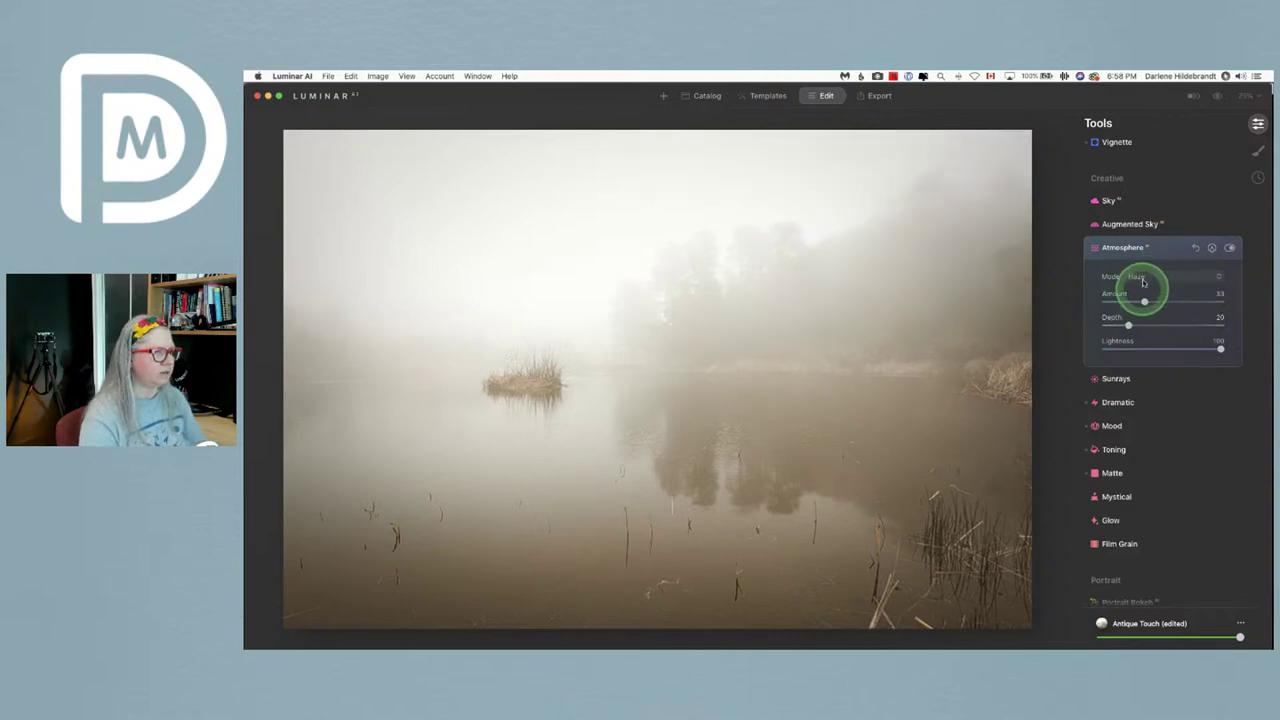
mouse_move(1132, 302)
mouse_down()
mouse_move(1143, 297)
mouse_move(1122, 304)
mouse_up()
- Raise the Accent setting in the Enhance tool to 37 for the pond photo
scroll(1122, 300, up, 6)
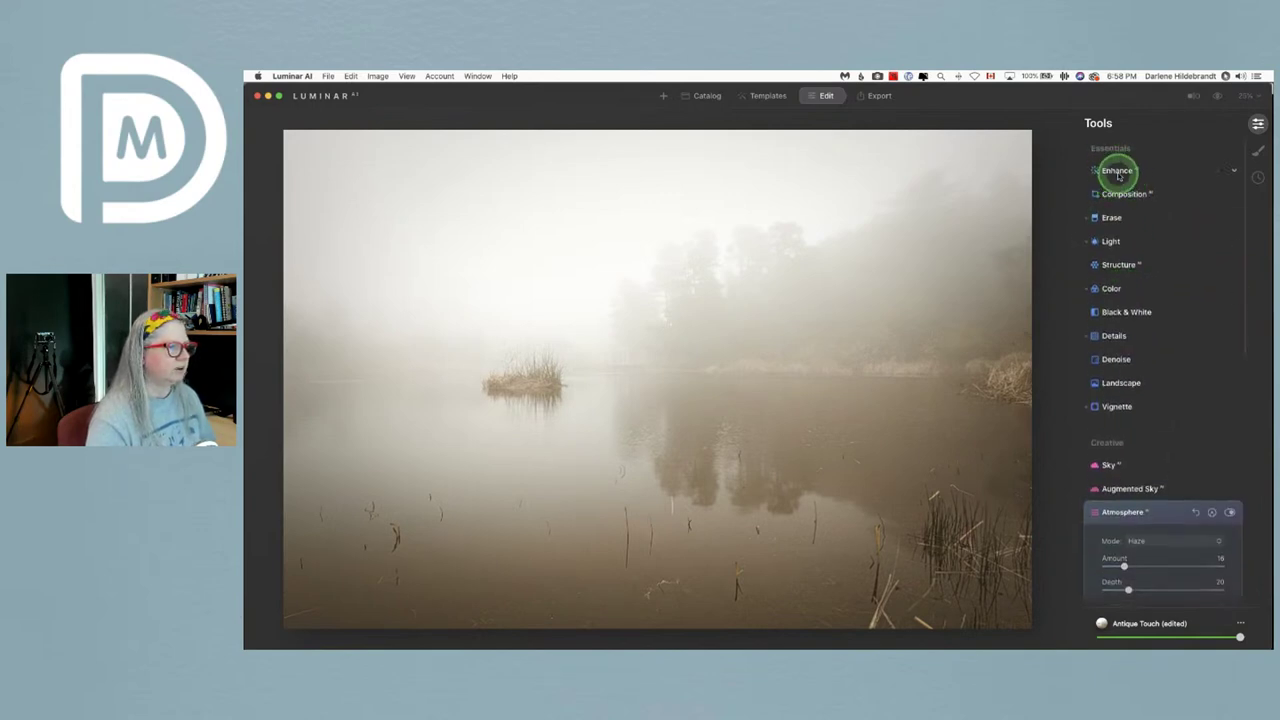
click(1115, 168)
drag(1105, 205, 1148, 205)
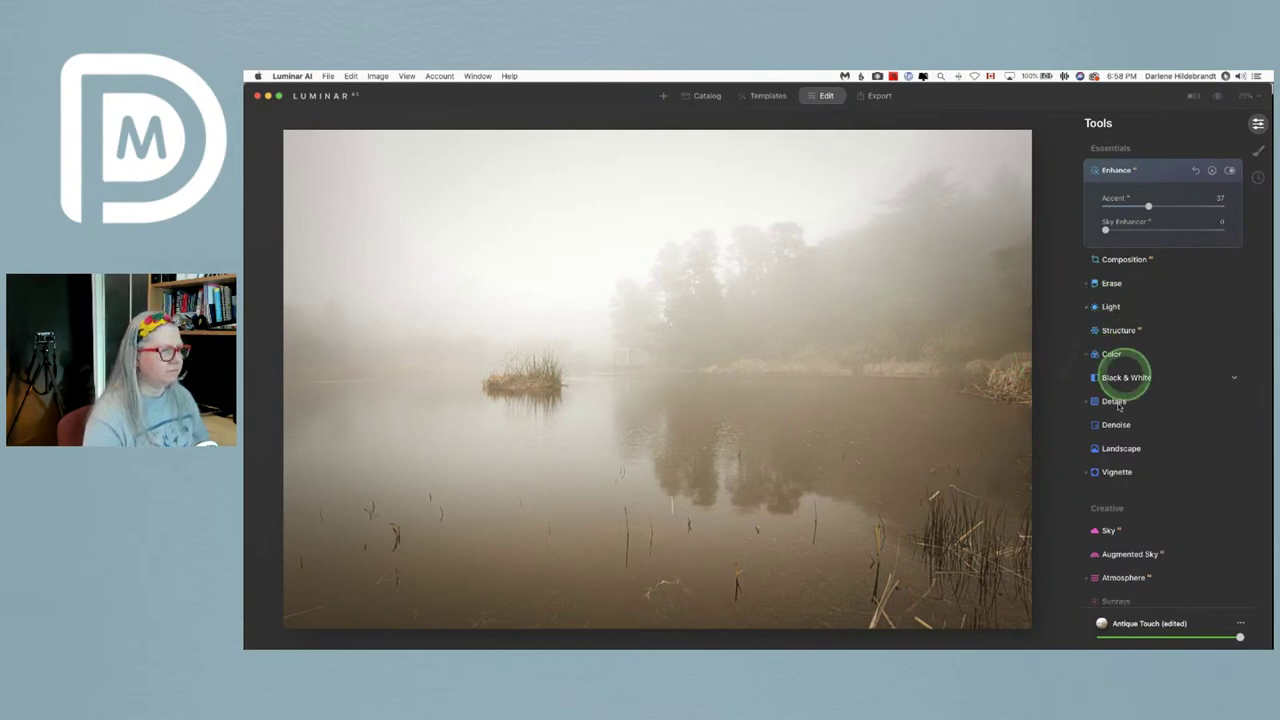
- Set Dehaze in the Landscape tool to 72 for the pond photo
click(1112, 448)
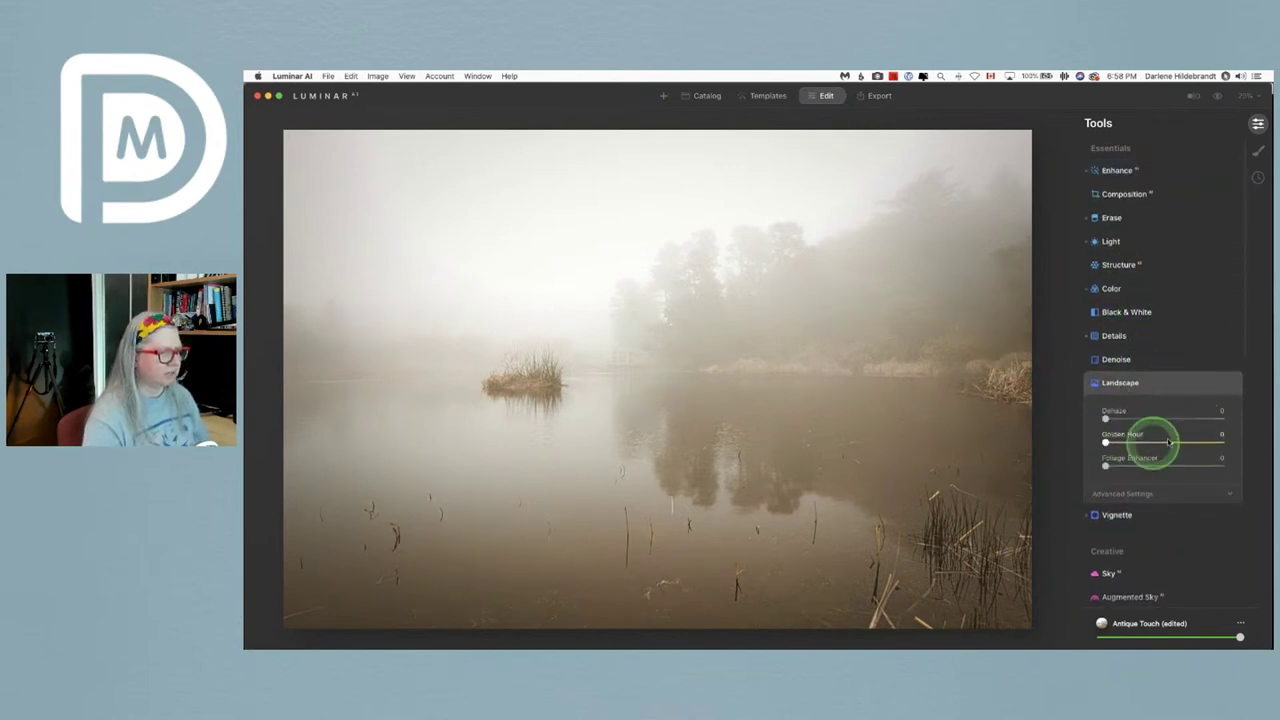
click(1106, 416)
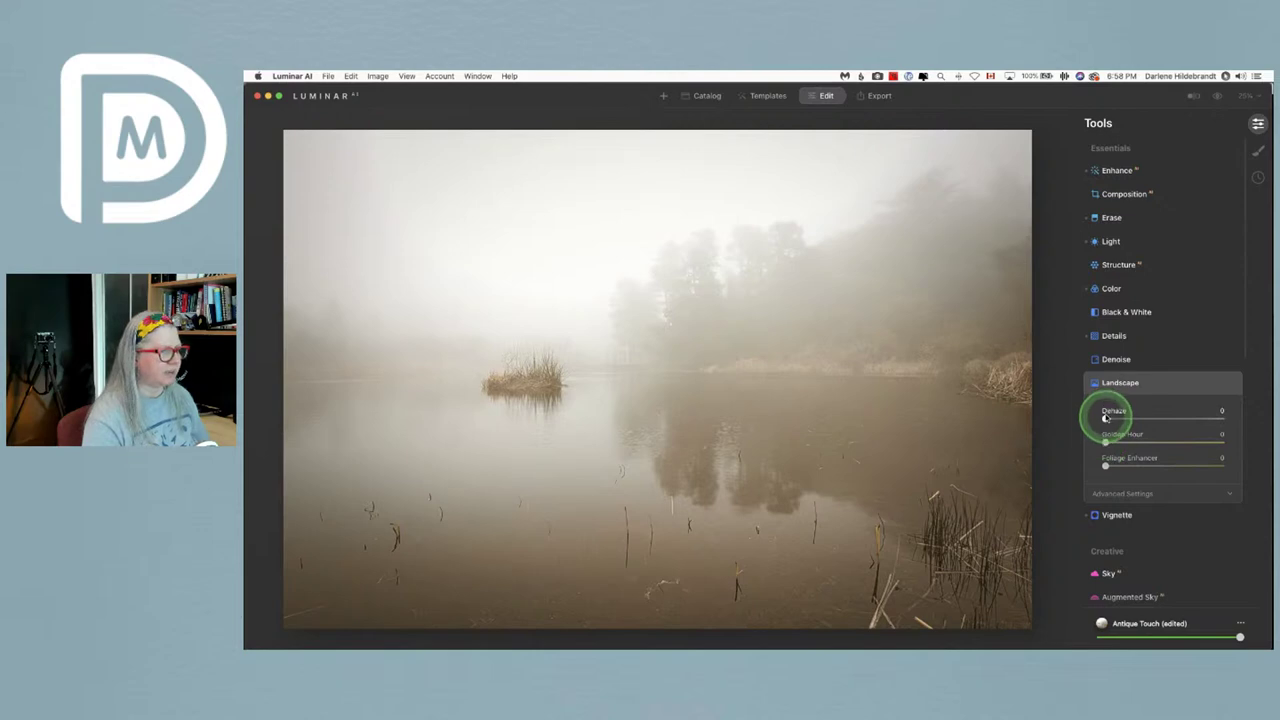
drag(1106, 418, 1191, 417)
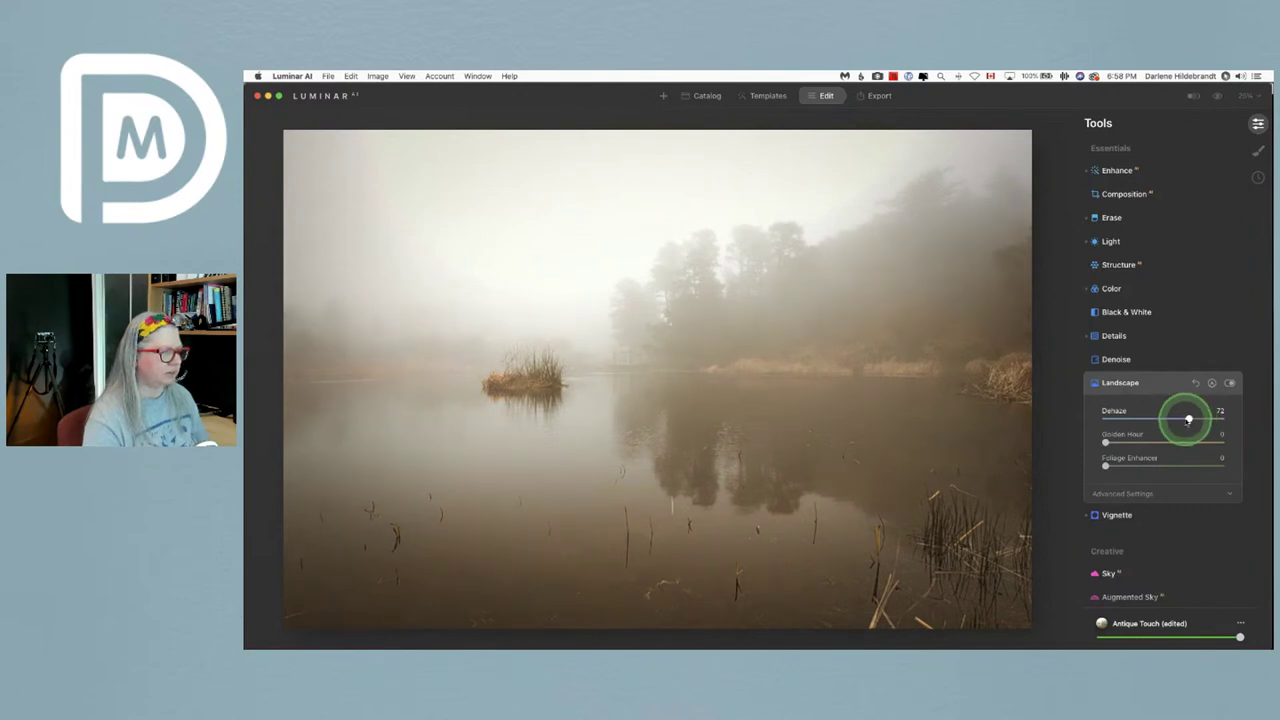
- Reset the Atmosphere effect to remove the haze, and raise Dehaze in the Landscape tool to 81
scroll(1150, 460, down, 3)
click(1120, 489)
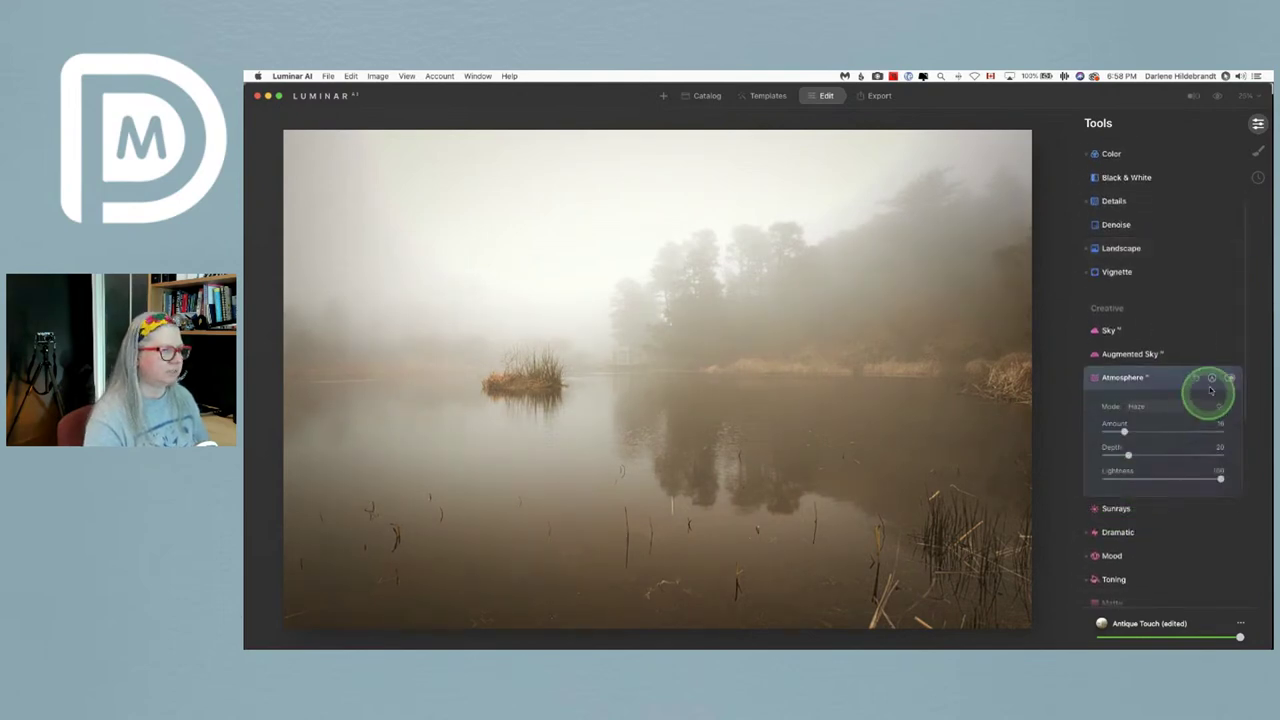
scroll(1198, 376, up, 3)
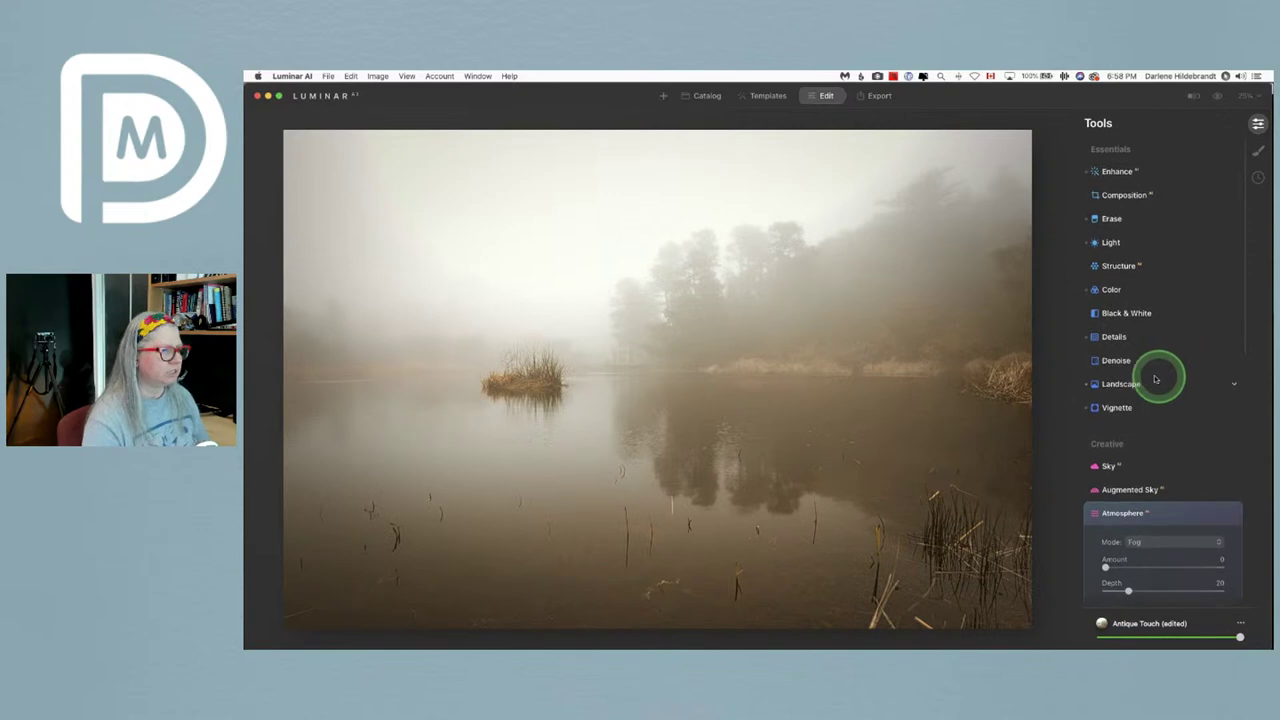
click(1134, 384)
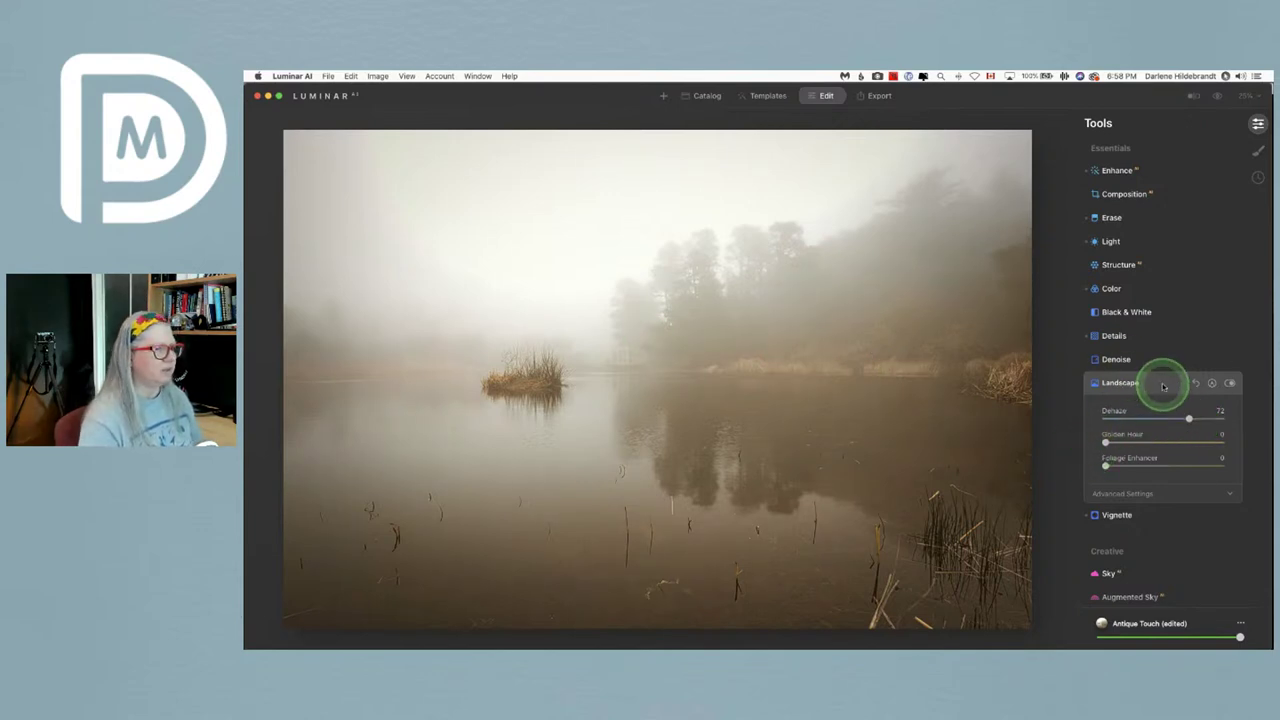
drag(1189, 418, 1204, 420)
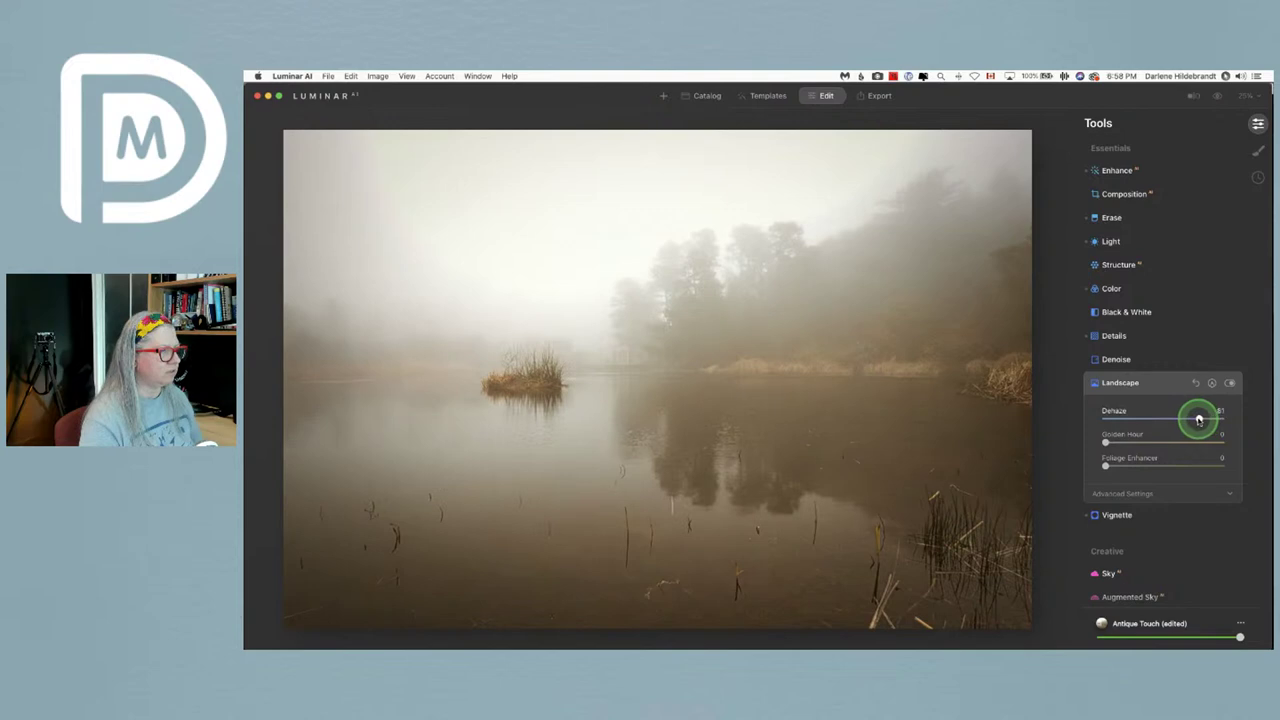
- Lower Blacks in the Light tool to -60 and compare the pond photo with its original
click(1110, 241)
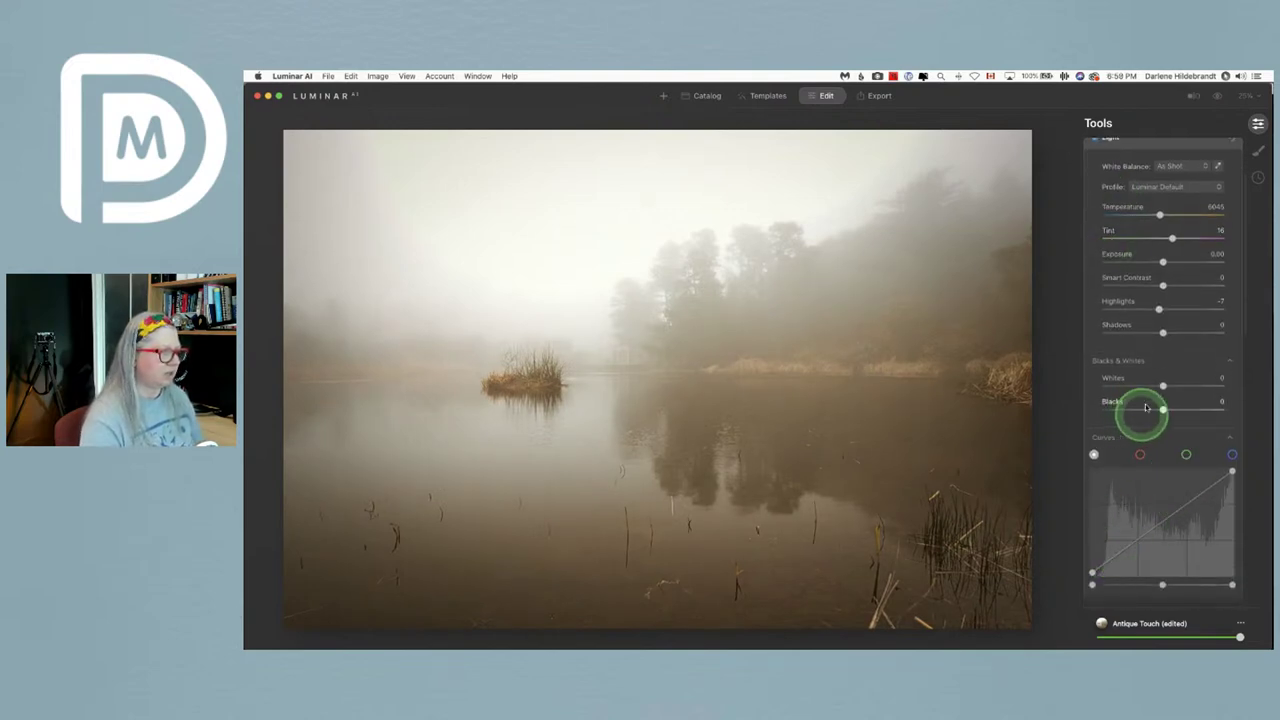
mouse_move(1147, 407)
mouse_down()
mouse_move(1160, 408)
mouse_move(1112, 409)
mouse_move(1127, 410)
mouse_up()
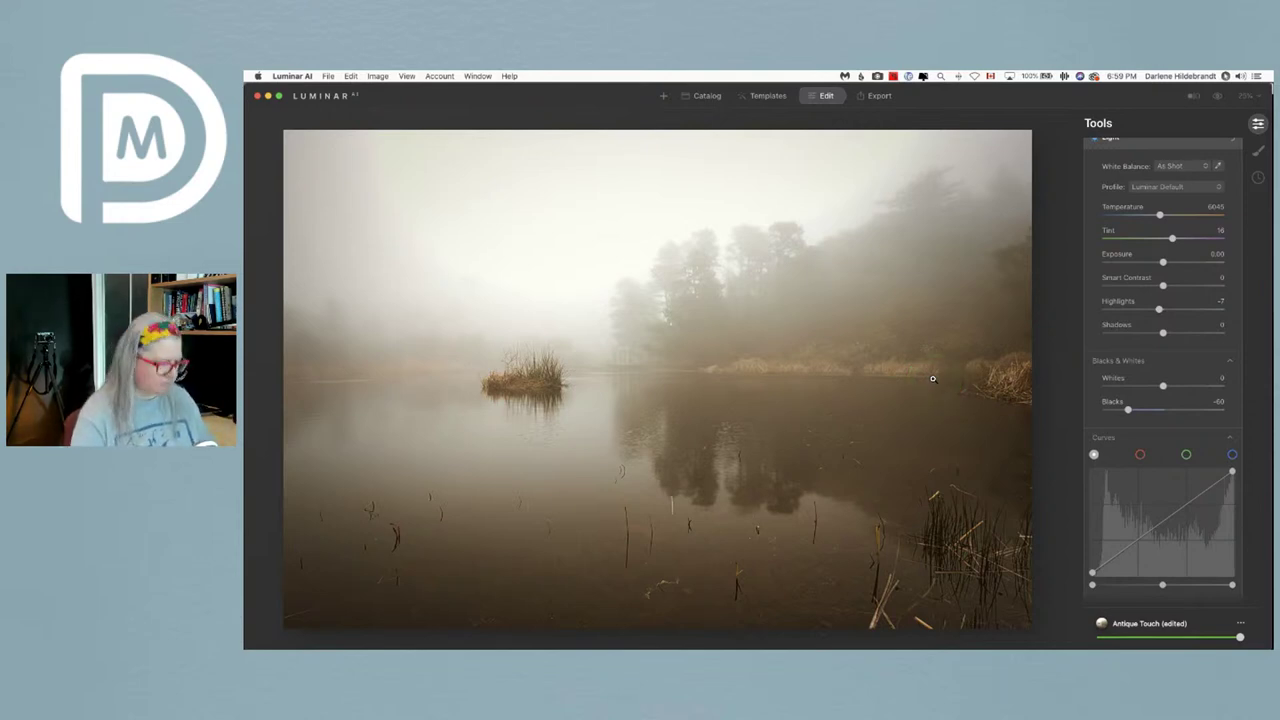
key(backslash)
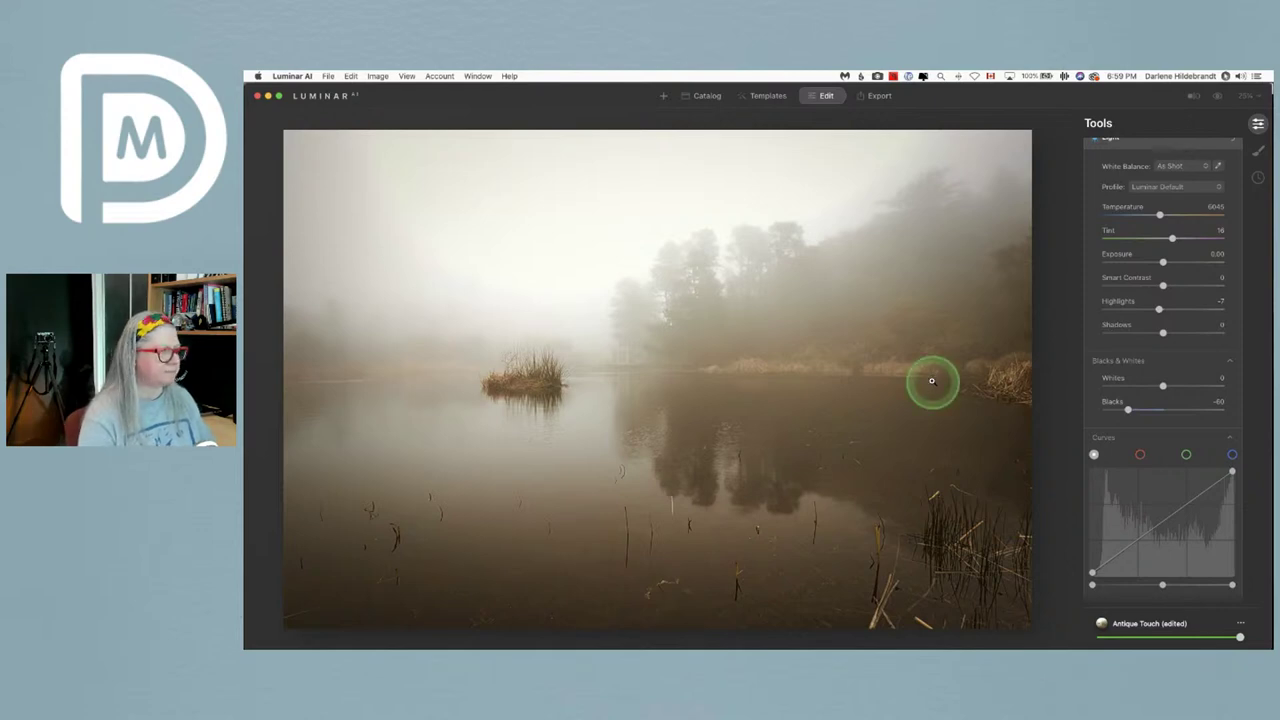
- Preview the available LUTs in the Mood tool, switch from Sepia to Gloria, and set its amount to 54
scroll(1117, 178, down, 6)
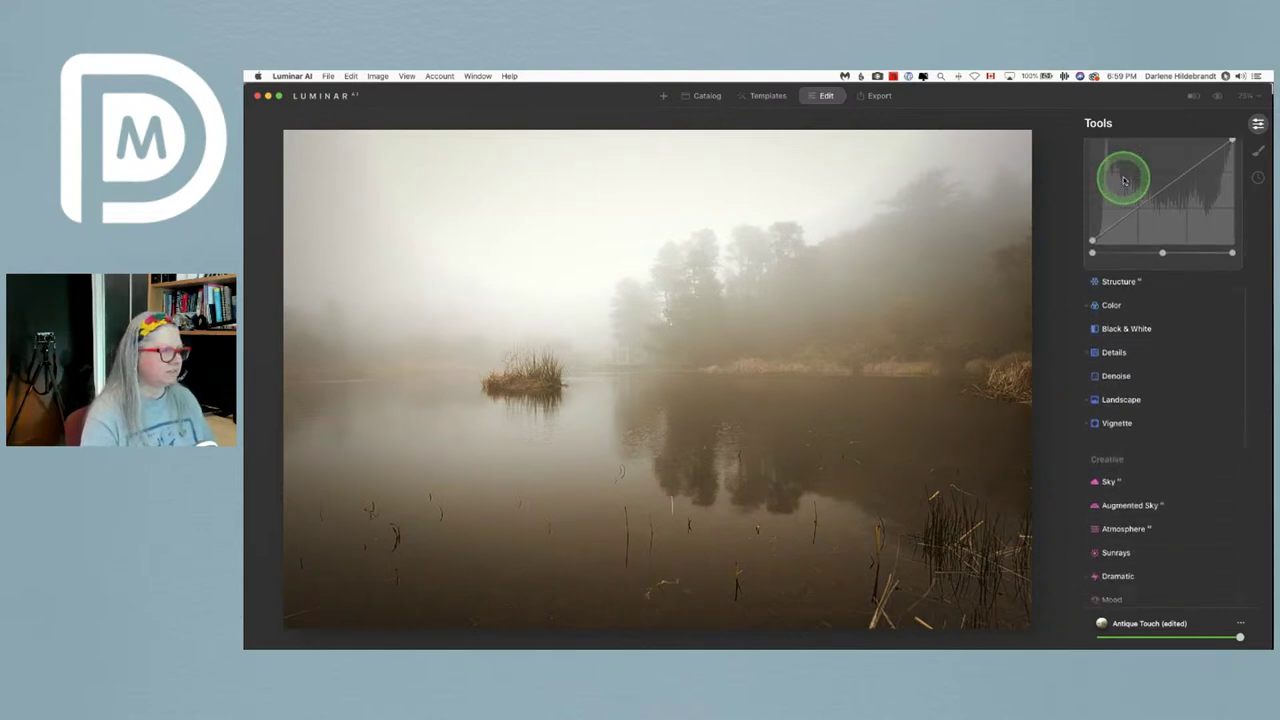
scroll(1123, 180, down, 10)
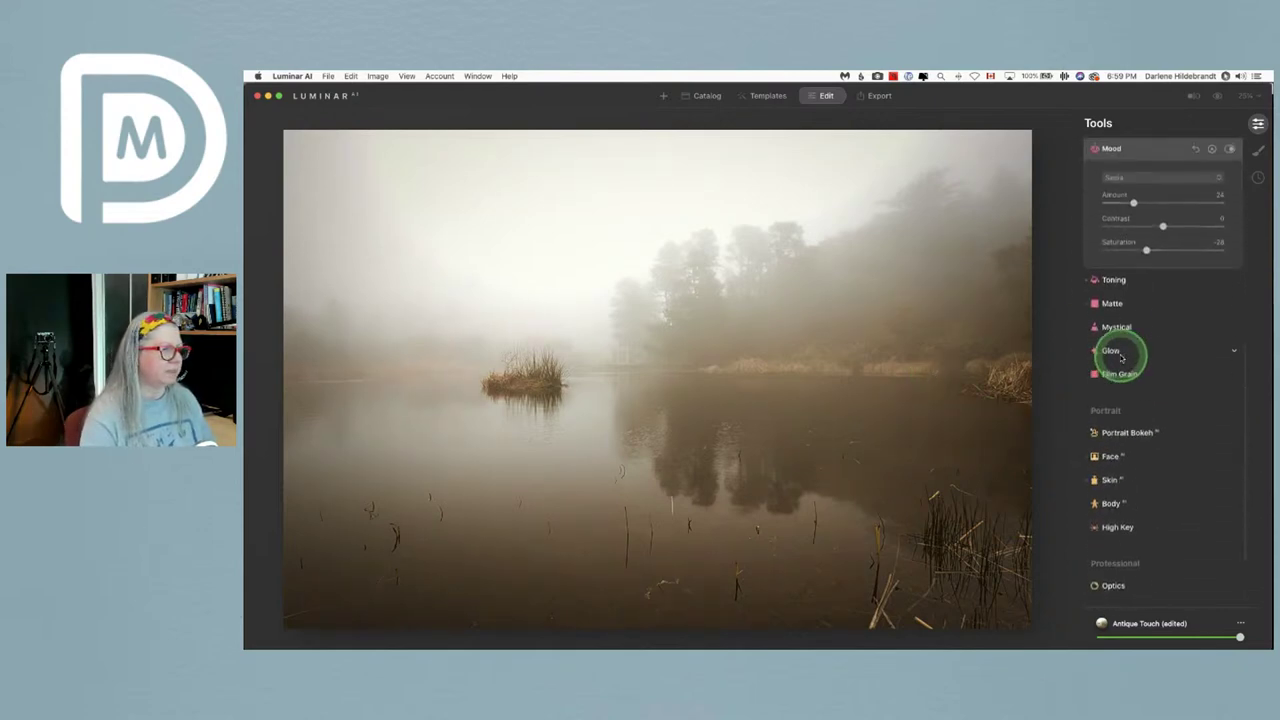
scroll(1121, 358, up, 3)
click(1137, 294)
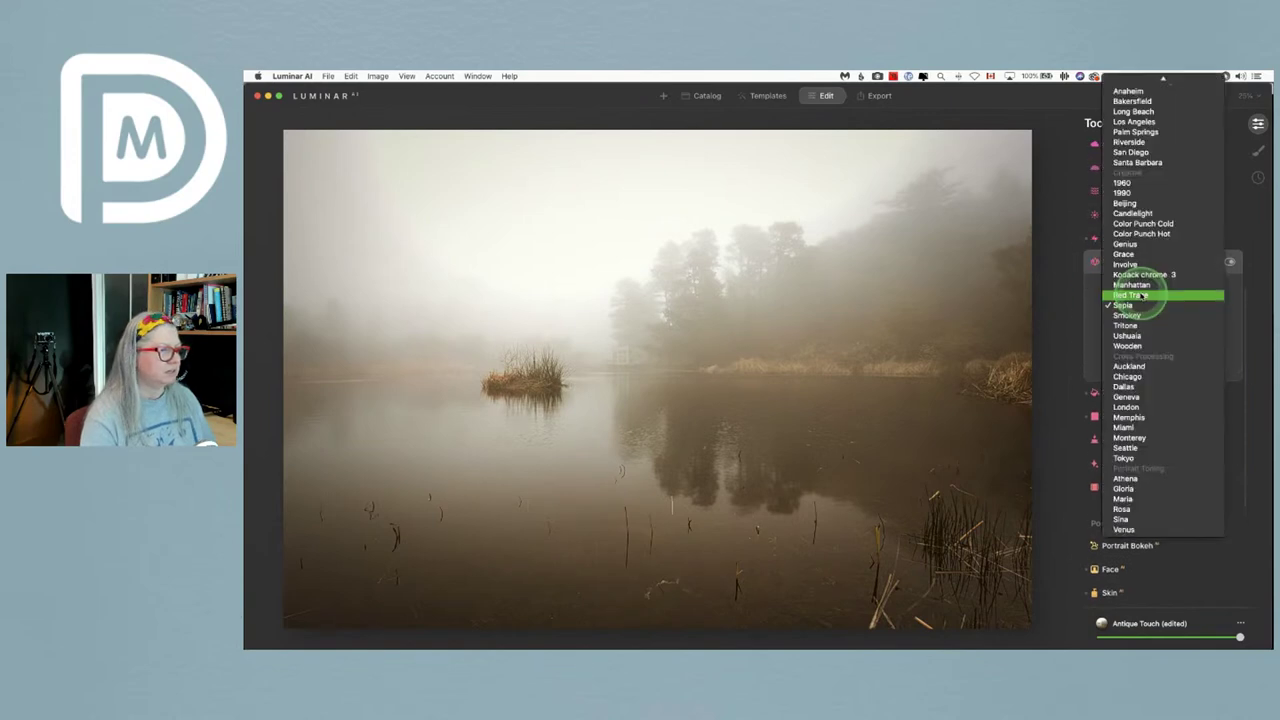
scroll(1155, 292, up, 2)
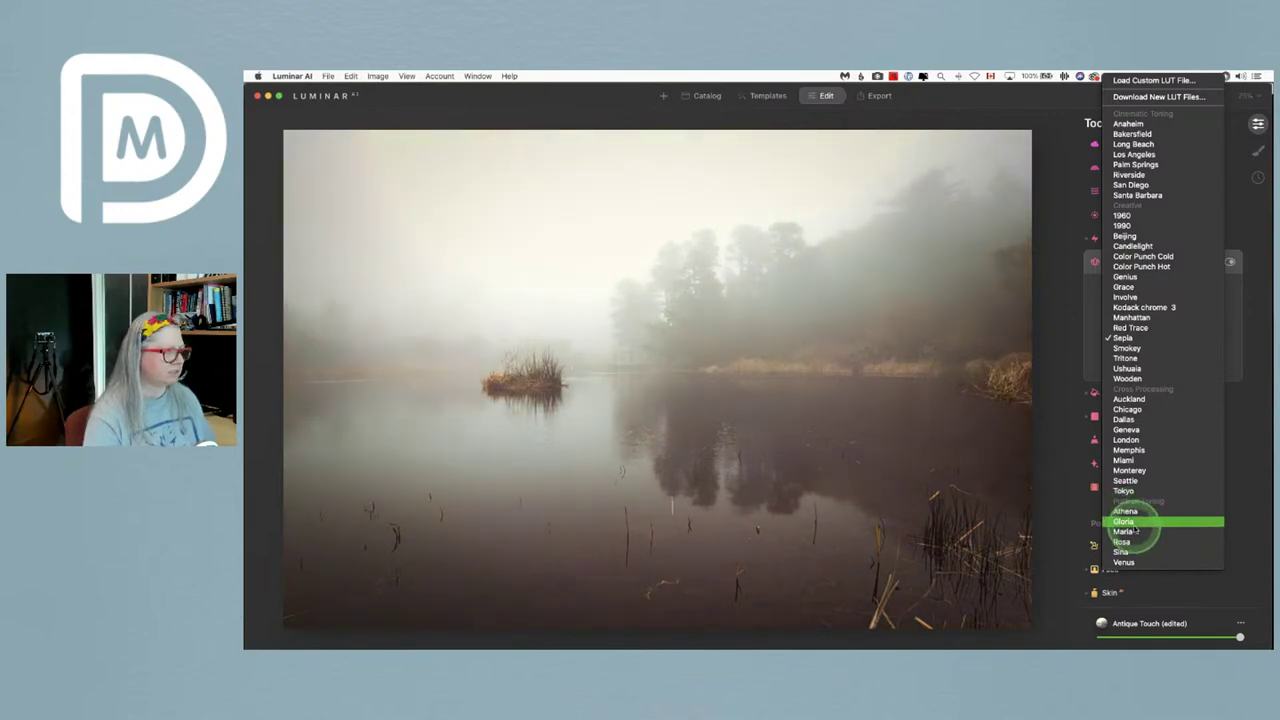
click(1124, 521)
drag(1162, 316, 1168, 317)
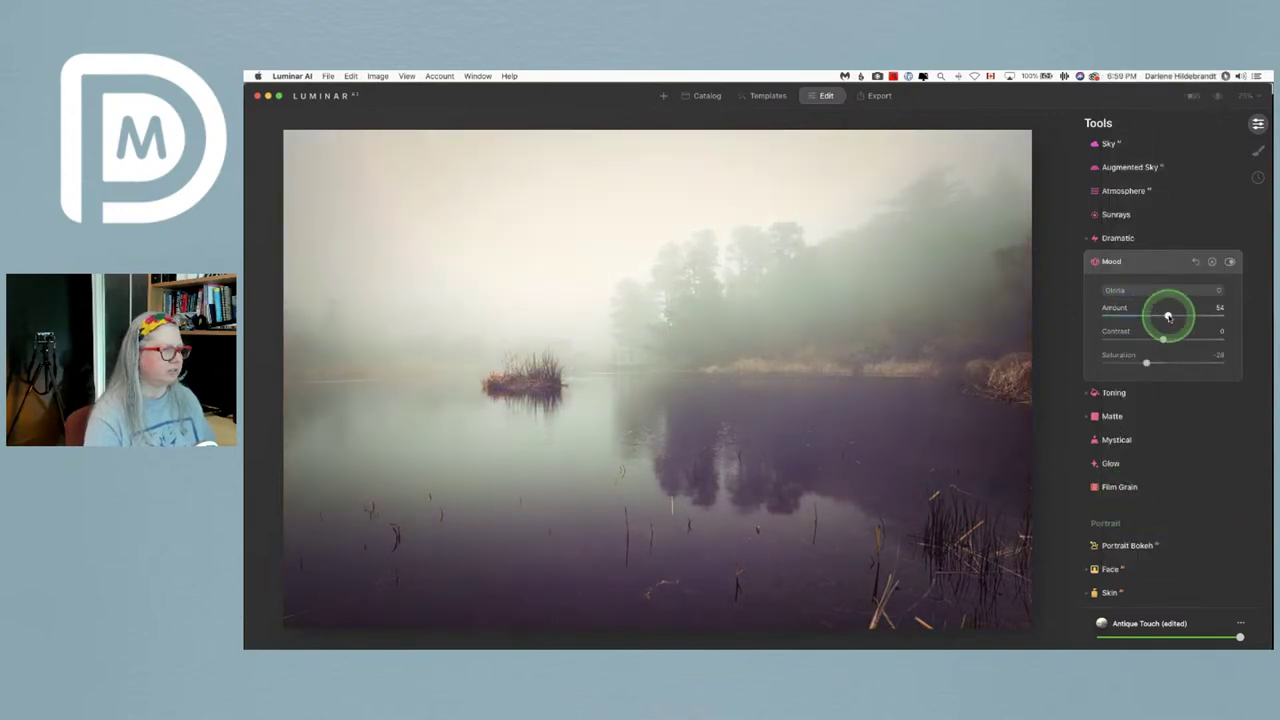
click(1132, 370)
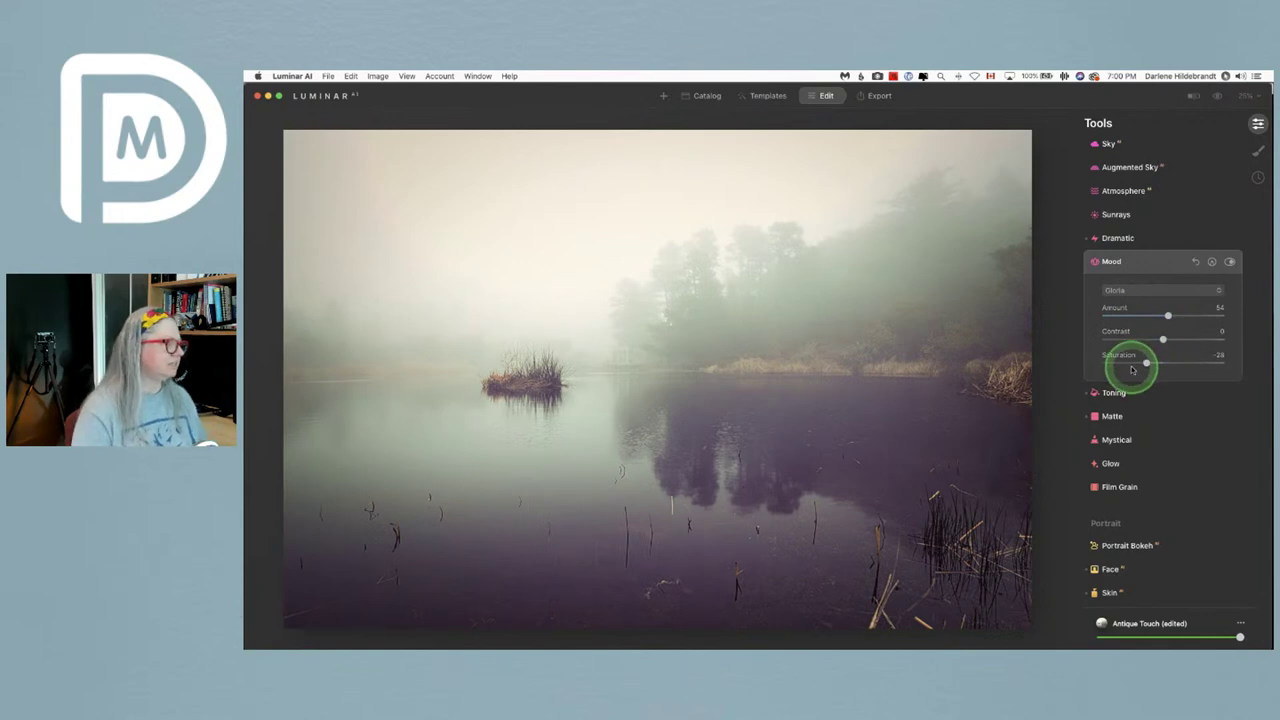
- Preview other Mood LUTs without choosing one, and raise Gloria's amount to 73
click(1136, 290)
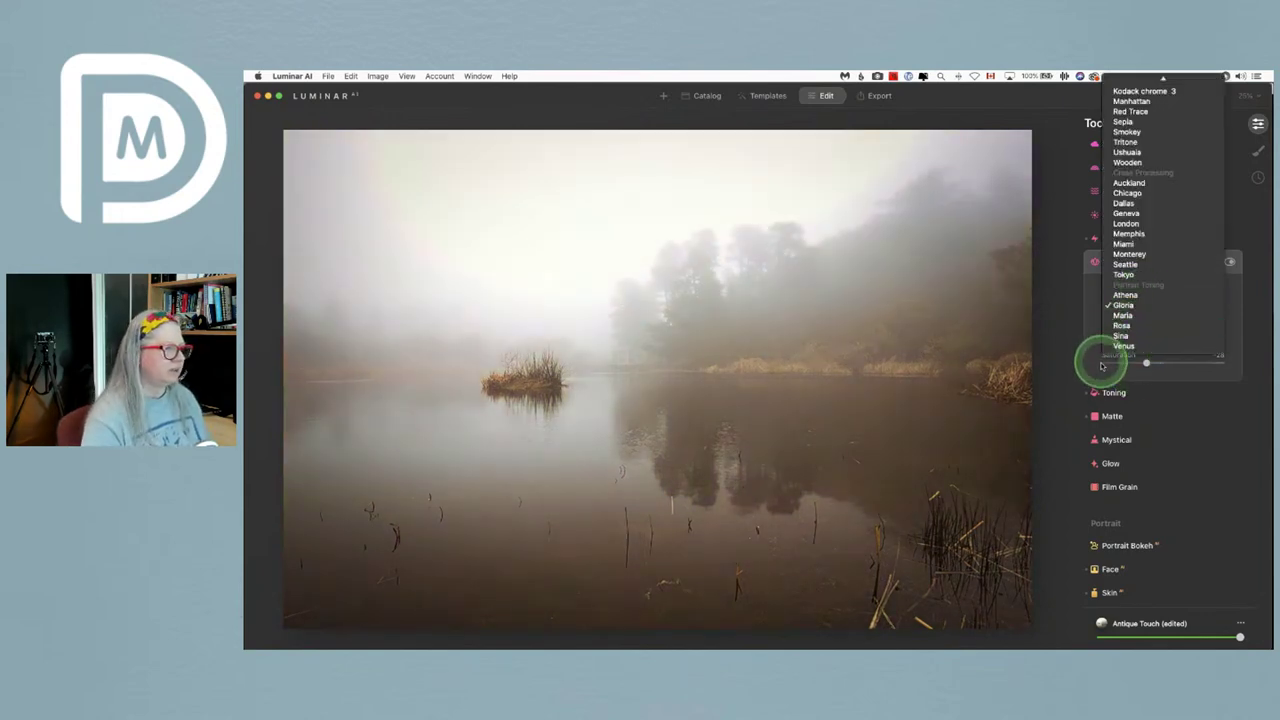
click(1110, 360)
drag(1166, 316, 1191, 316)
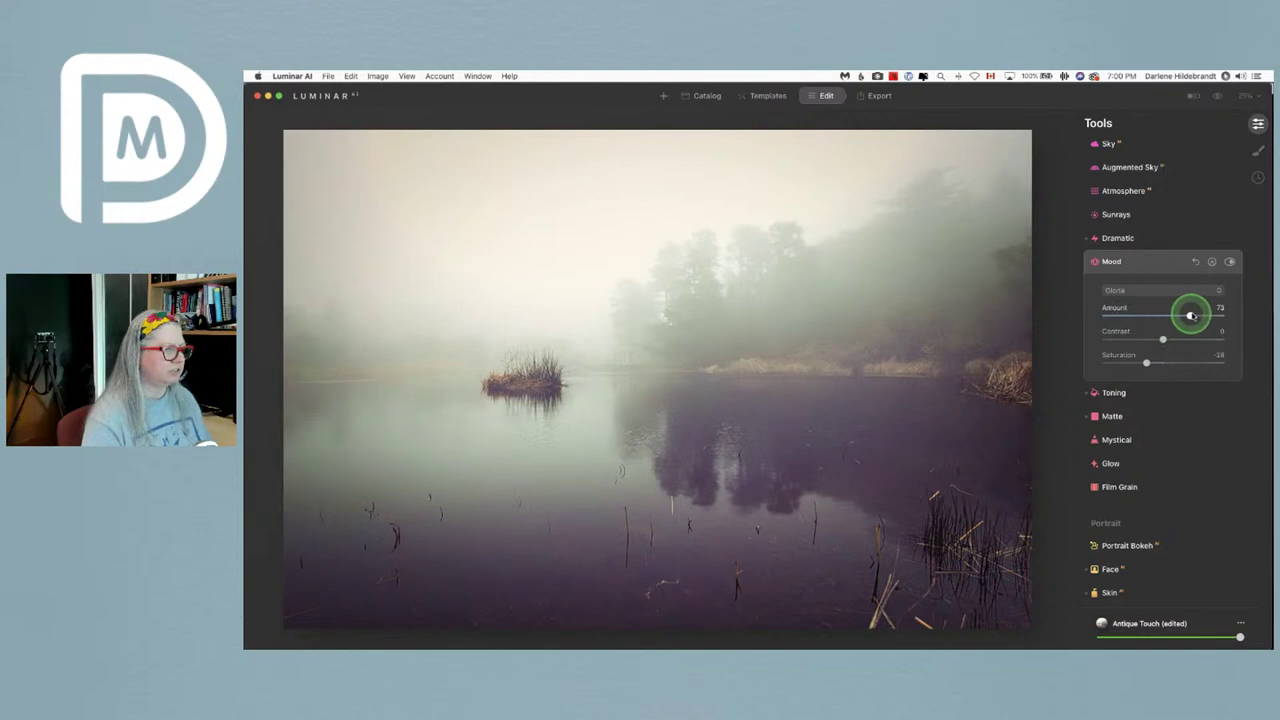
- Apply the Sina LUT in the Mood tool at amount 70 and compare the pond photo with its original
click(1134, 290)
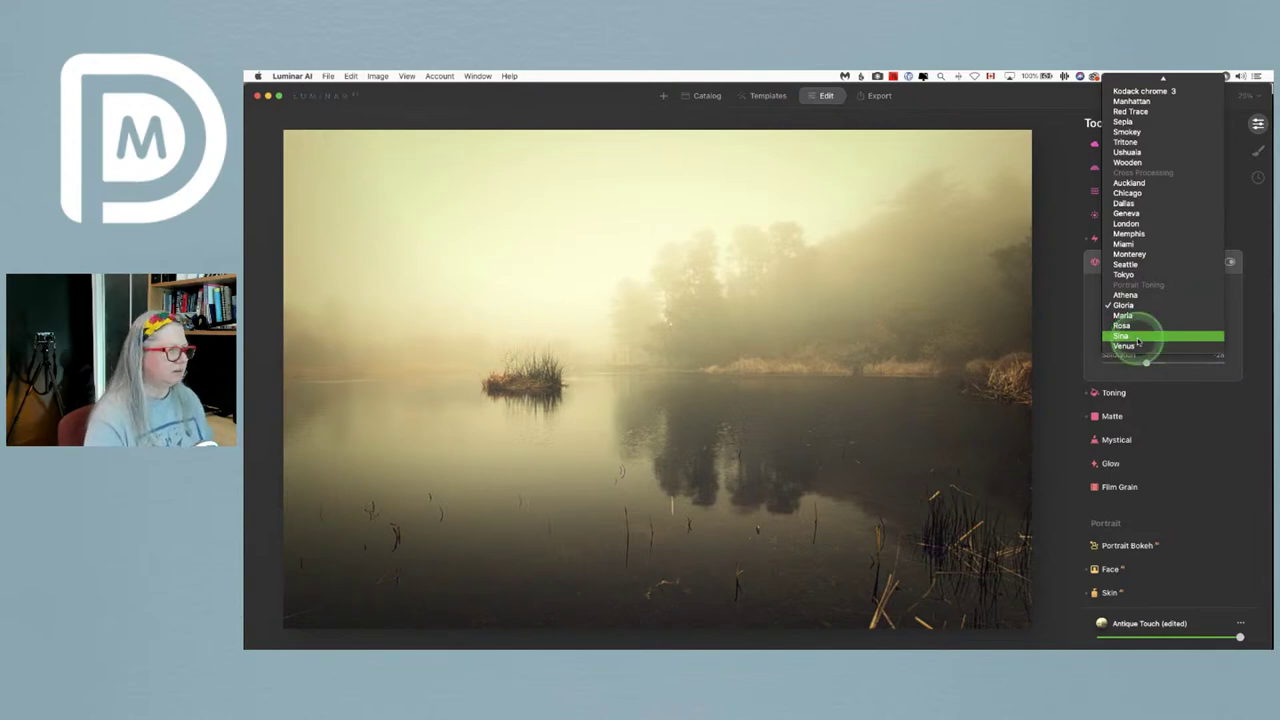
click(1138, 342)
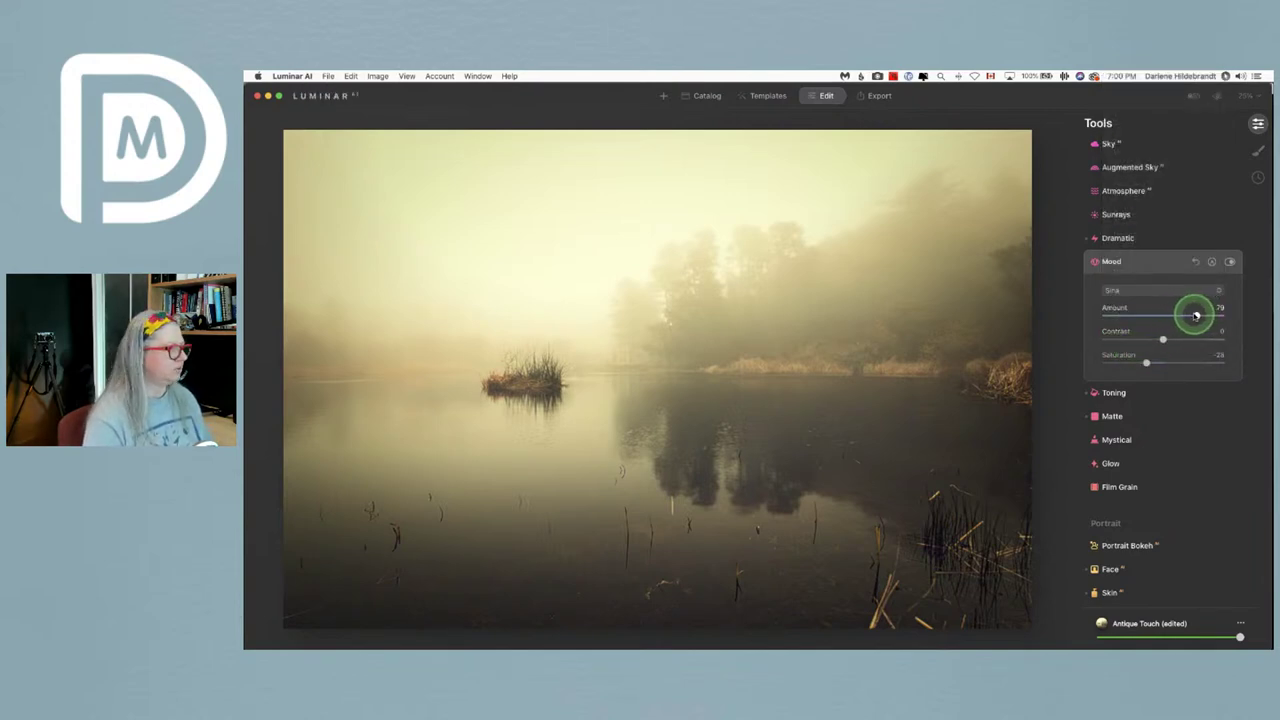
drag(1190, 316, 1186, 316)
key(backslash)
key(backslash)
key(backslash)
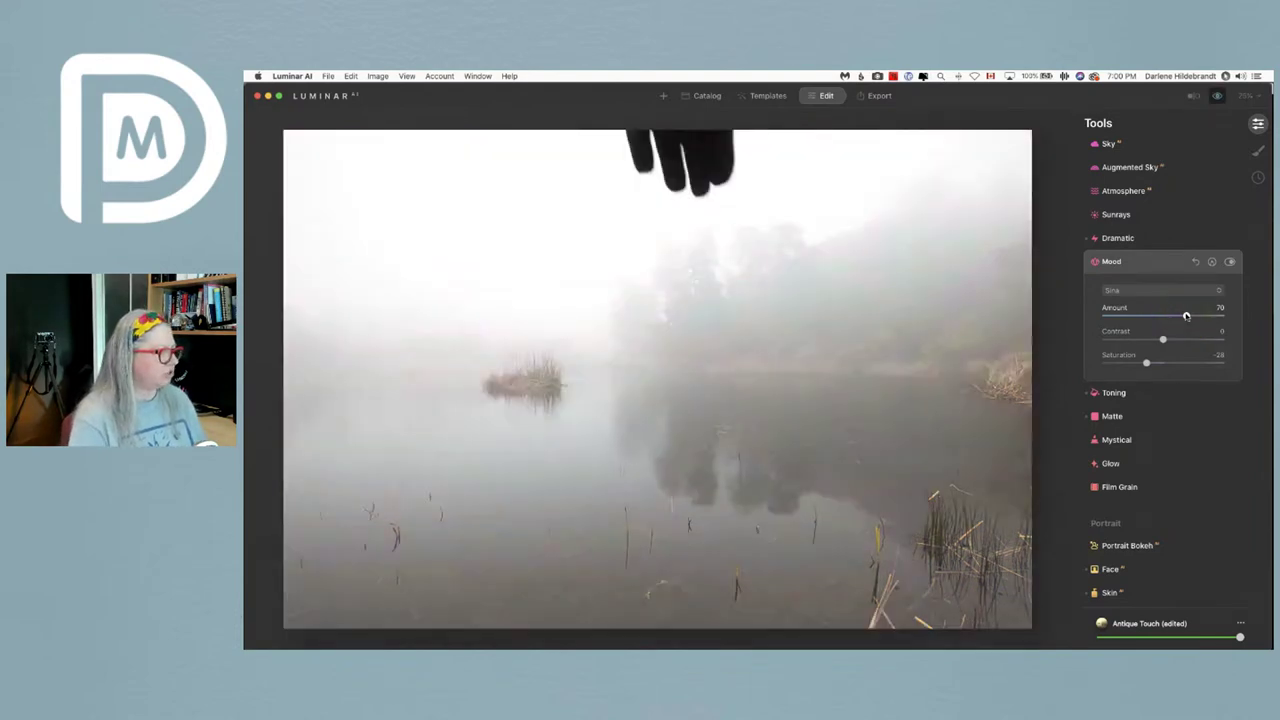
key(backslash)
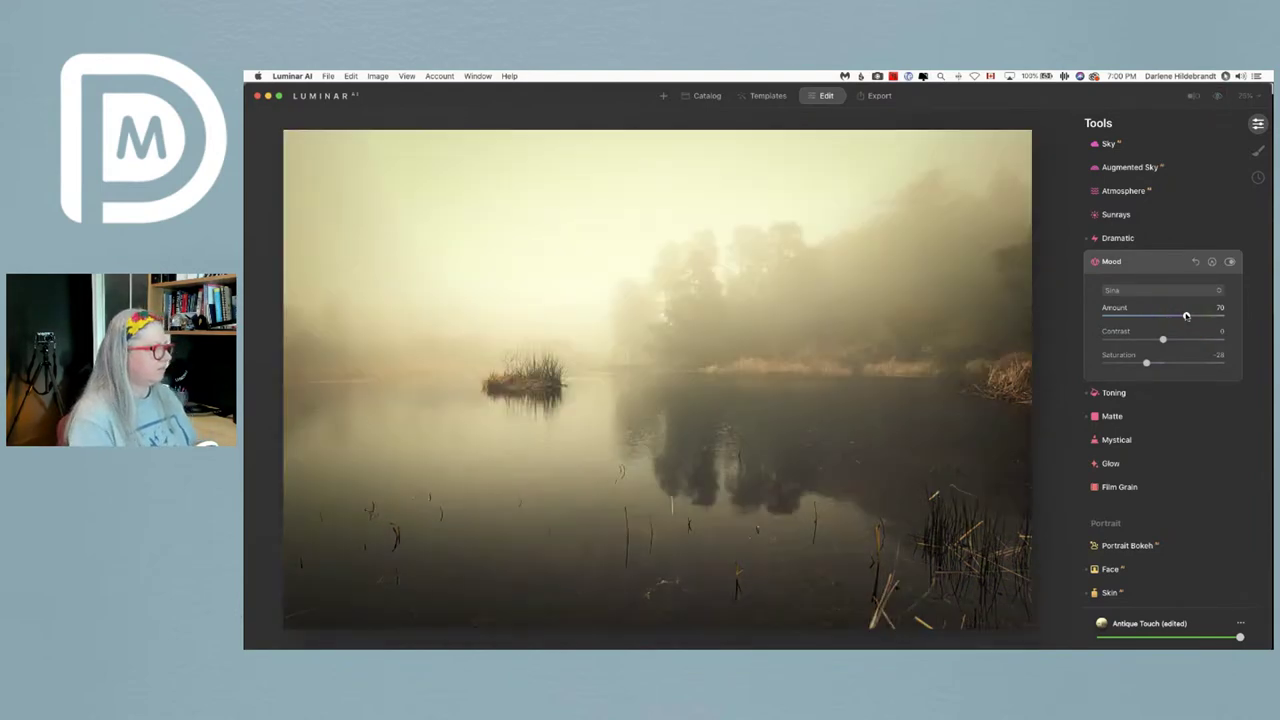
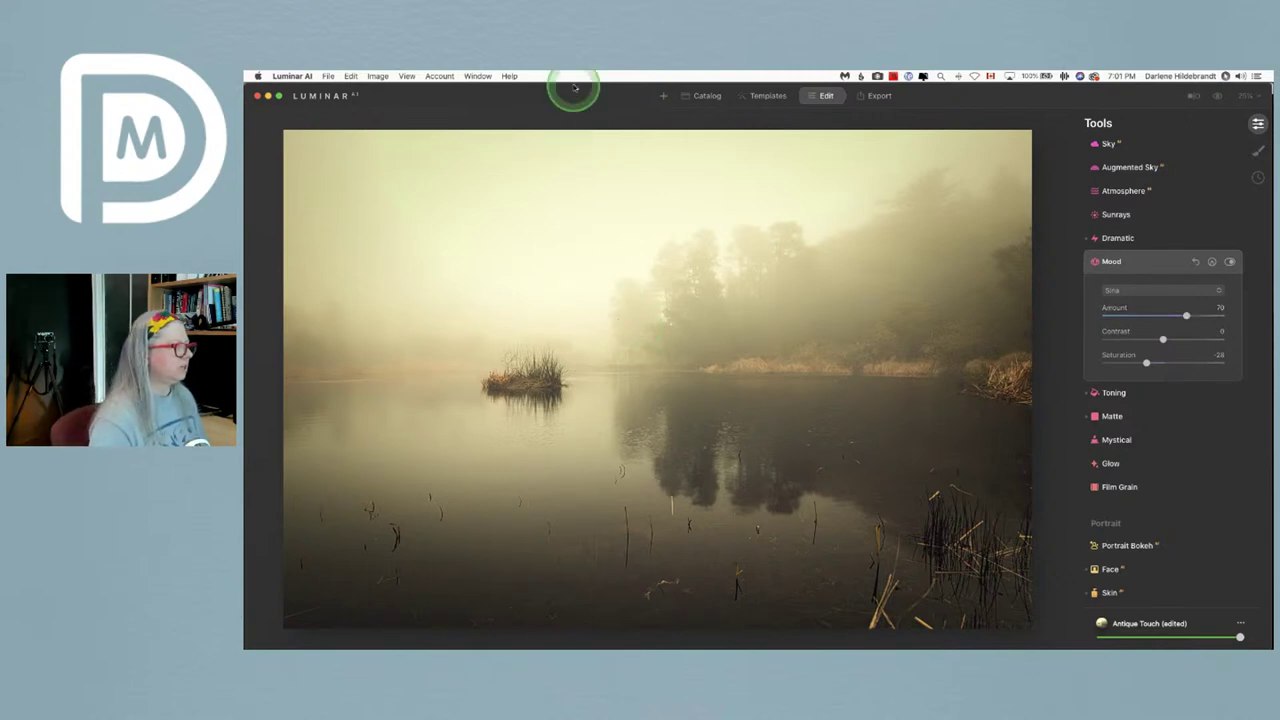
- Return to the catalog, open the city bridge photo for editing, and bring up its Composition tool
click(707, 96)
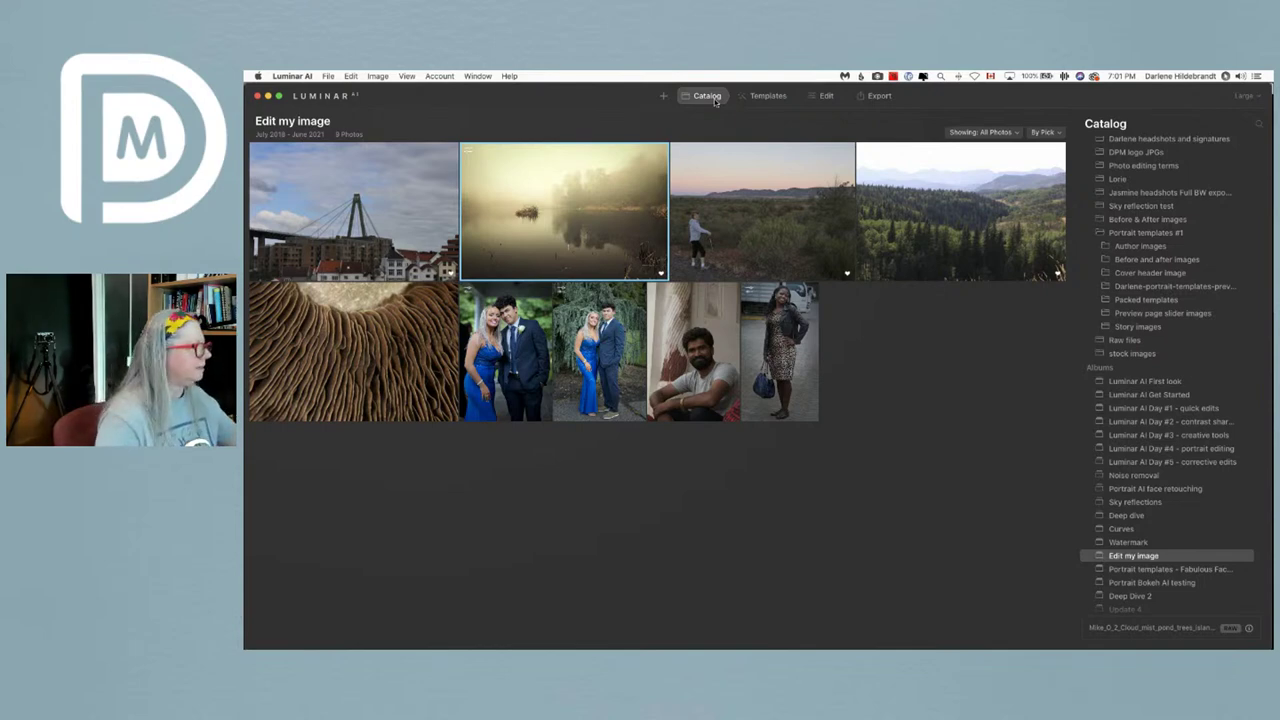
click(372, 200)
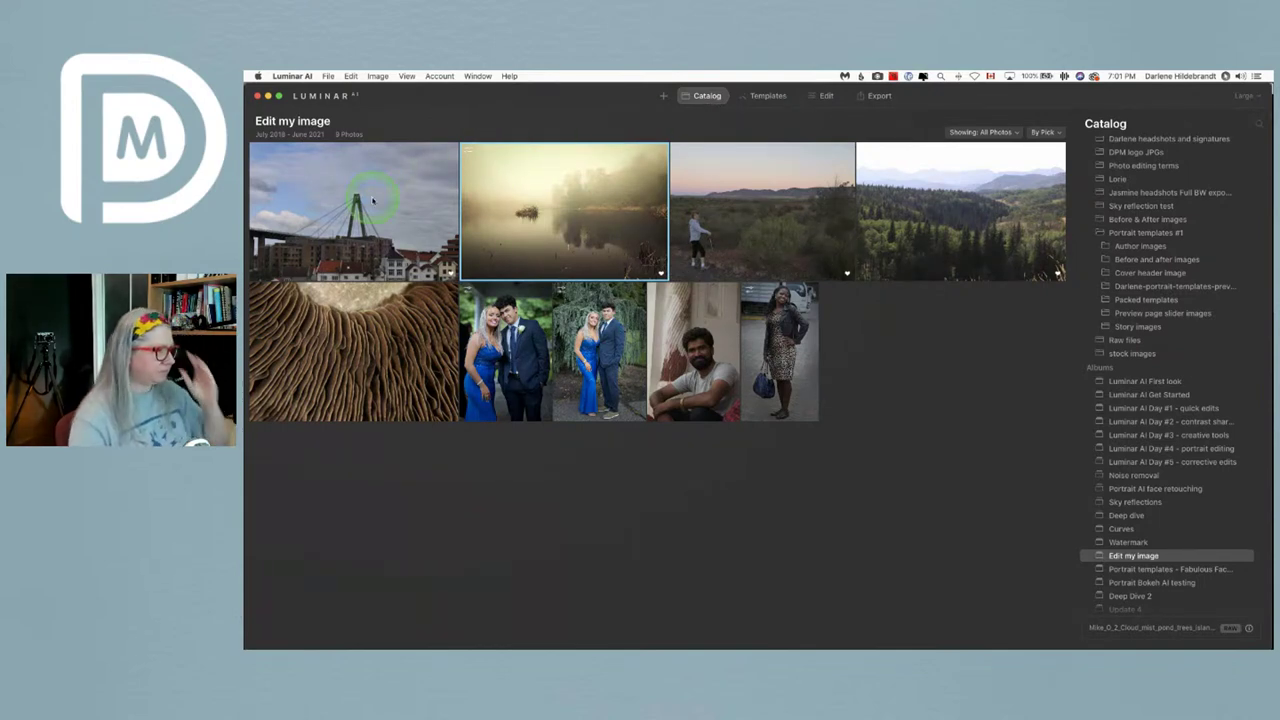
click(304, 195)
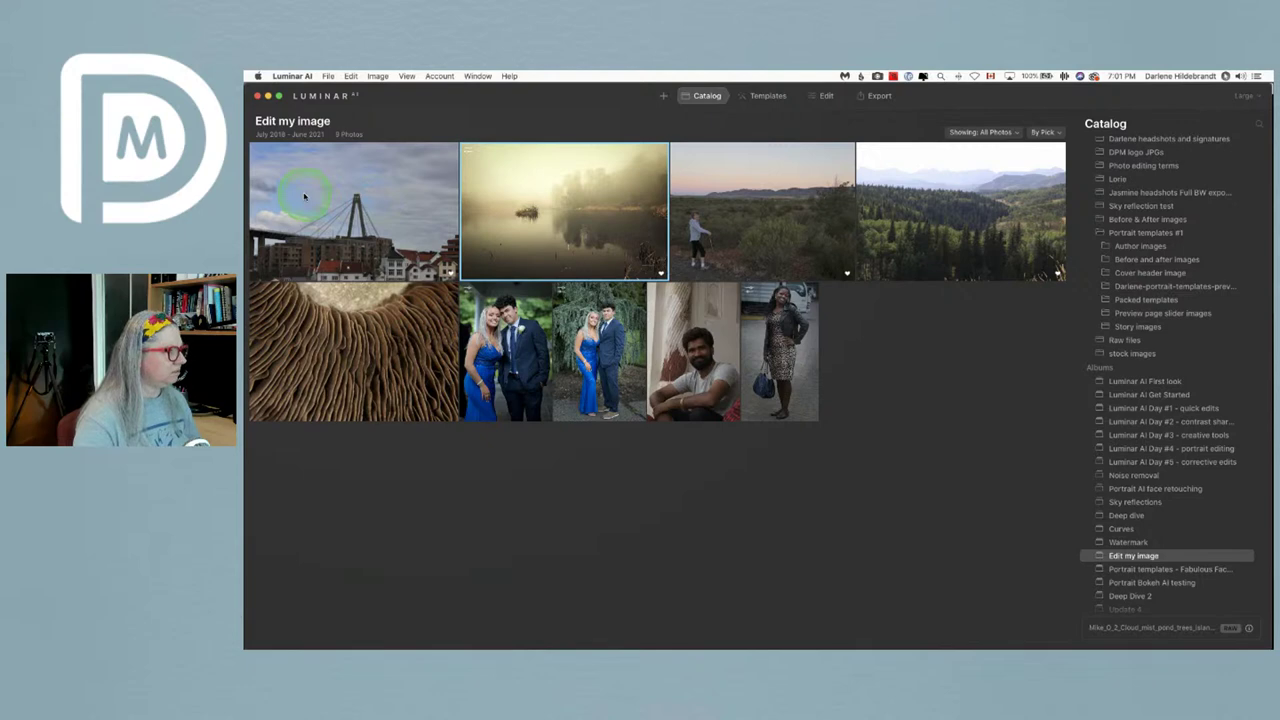
double_click(307, 197)
click(780, 262)
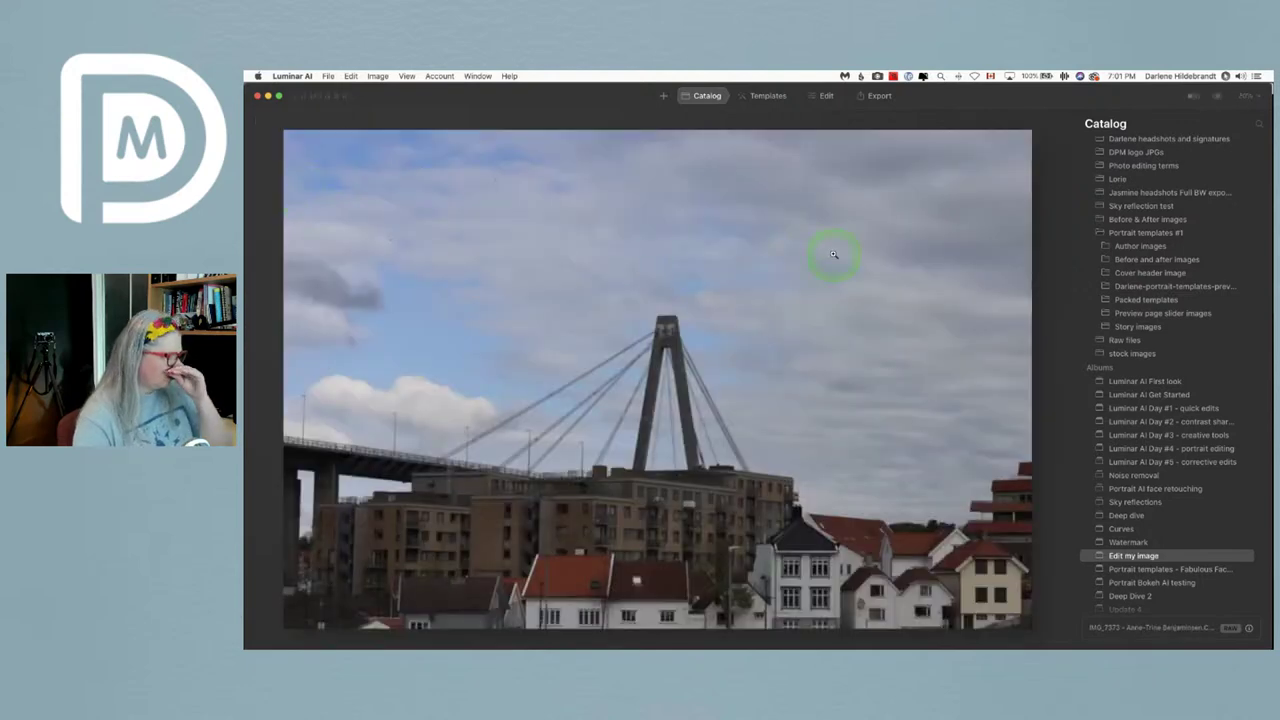
click(827, 96)
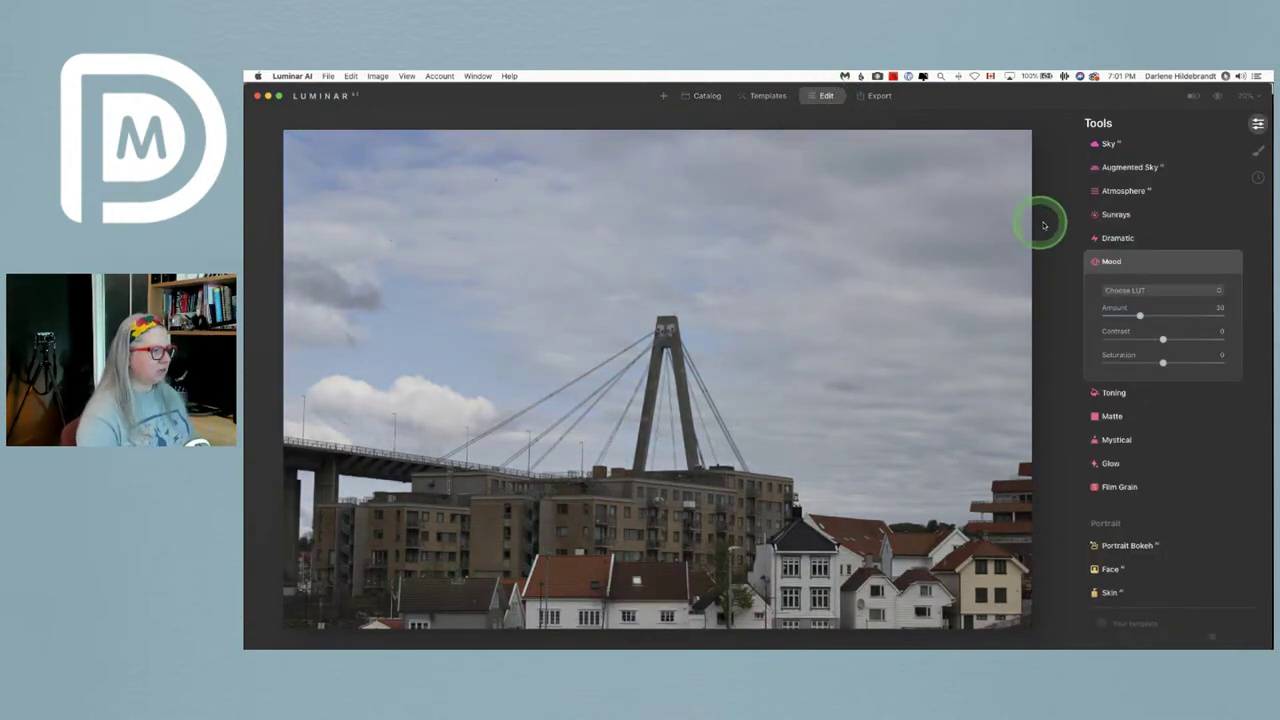
click(1179, 263)
scroll(1179, 265, up, 10)
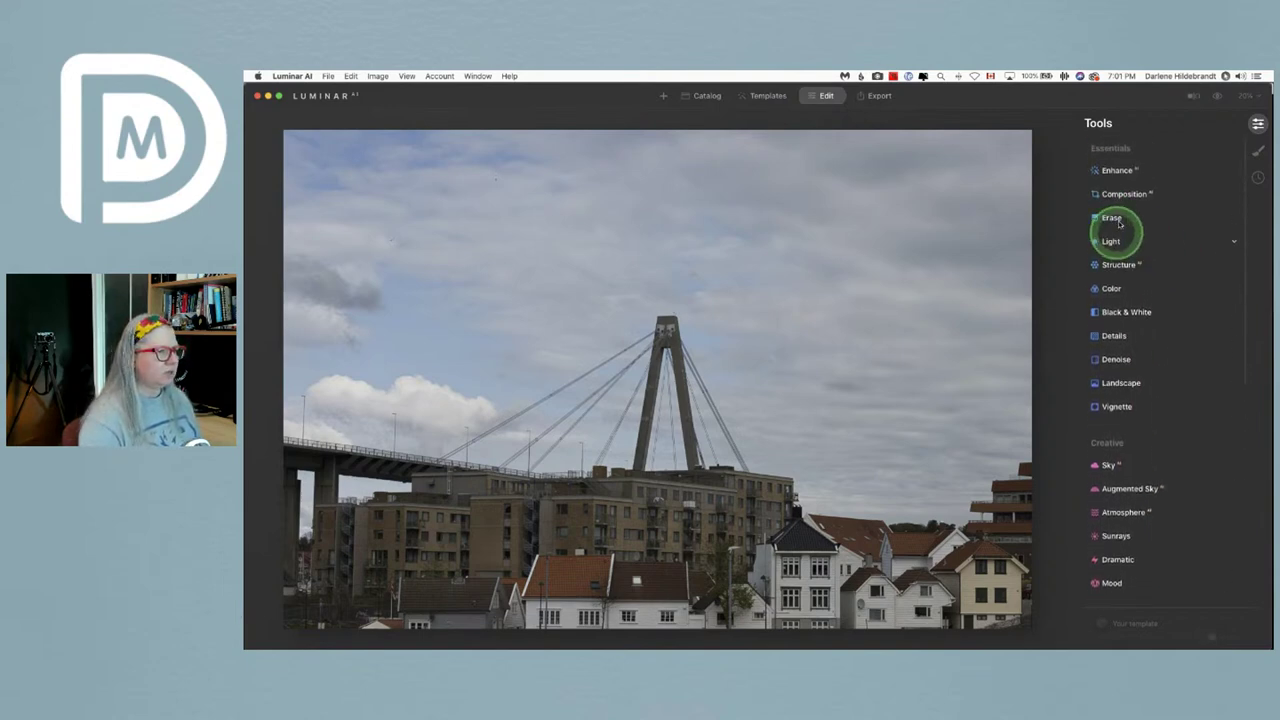
click(1122, 196)
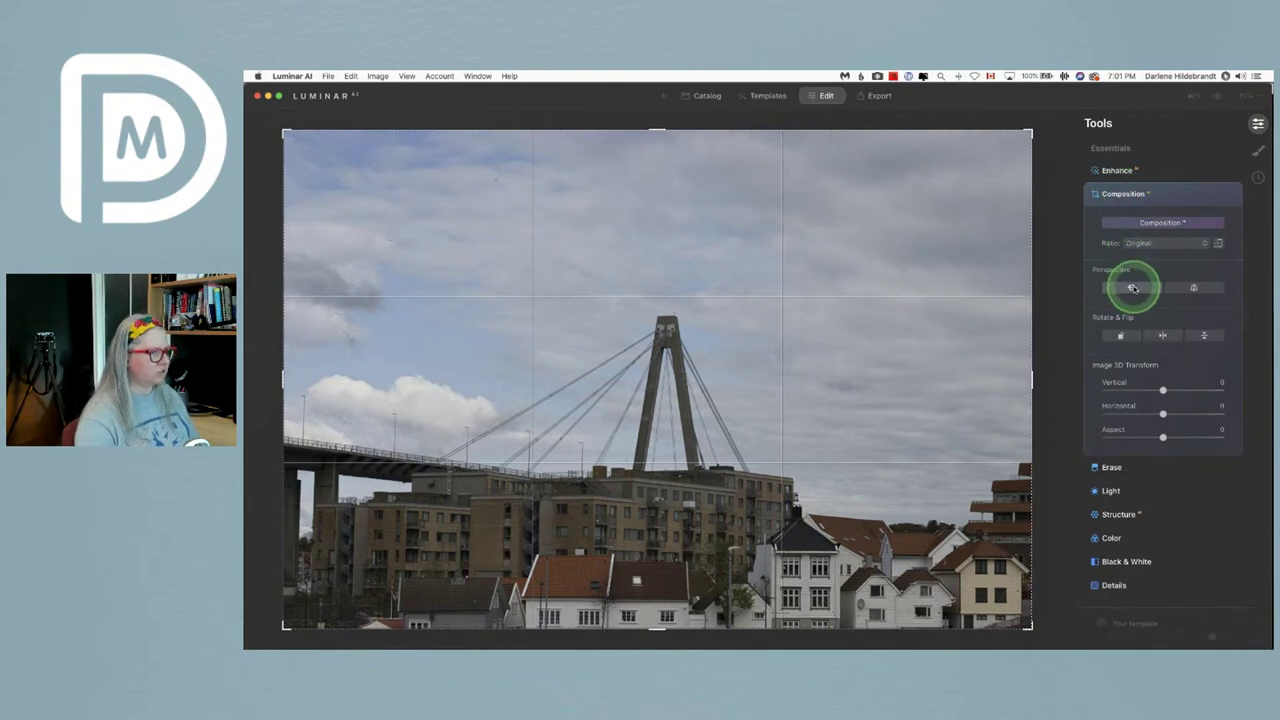
- Try automatic horizon alignment and a repositioned Composition AI crop on the bridge photo, and reset the composition
click(1132, 288)
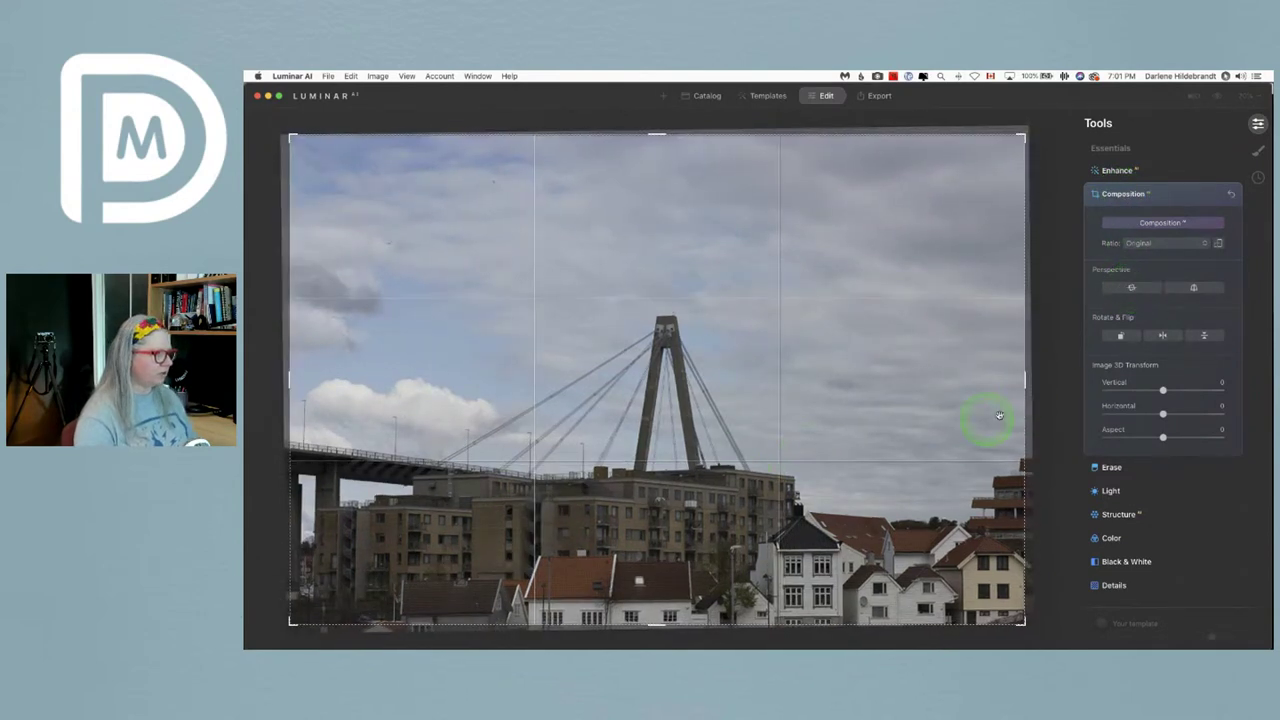
click(1154, 224)
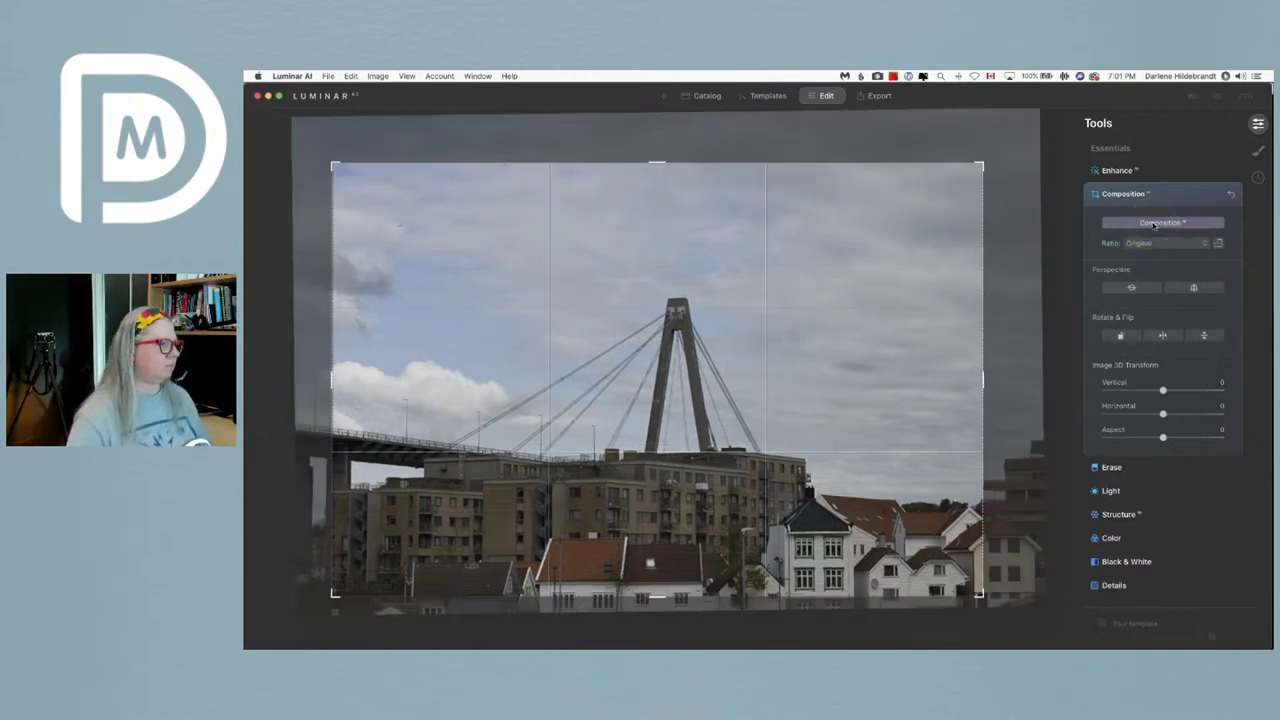
click(1158, 225)
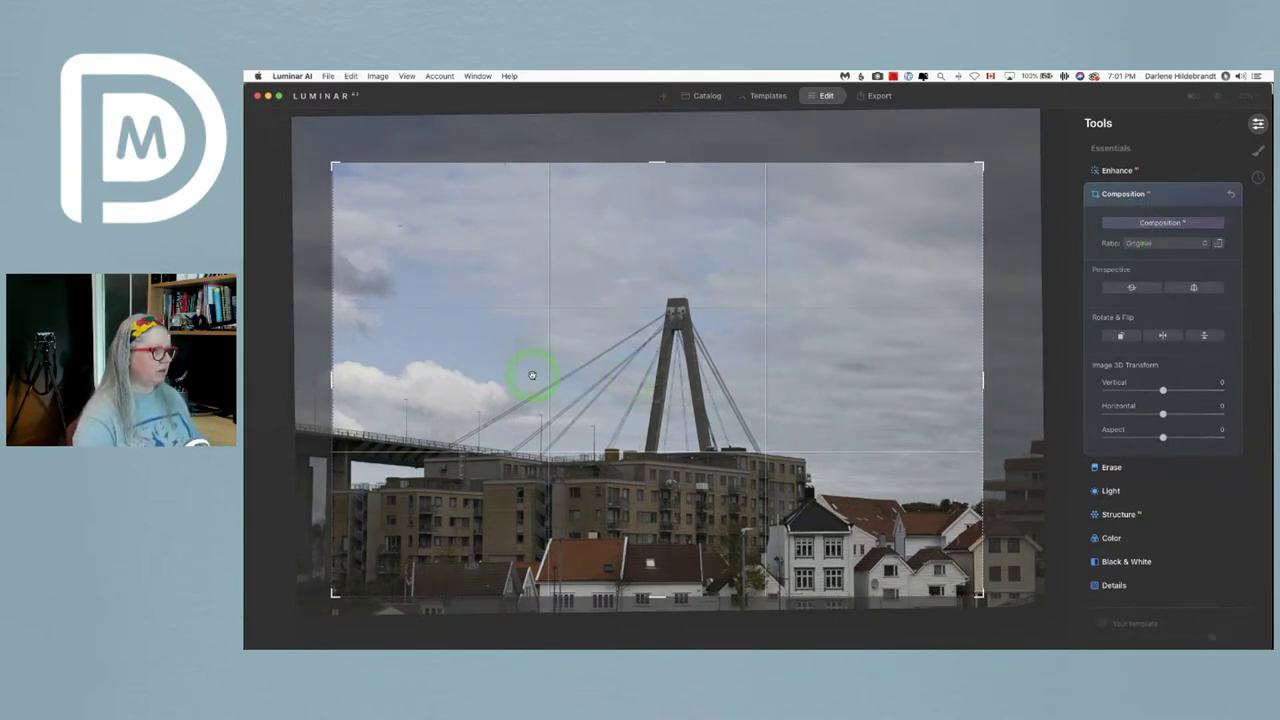
drag(538, 381, 595, 345)
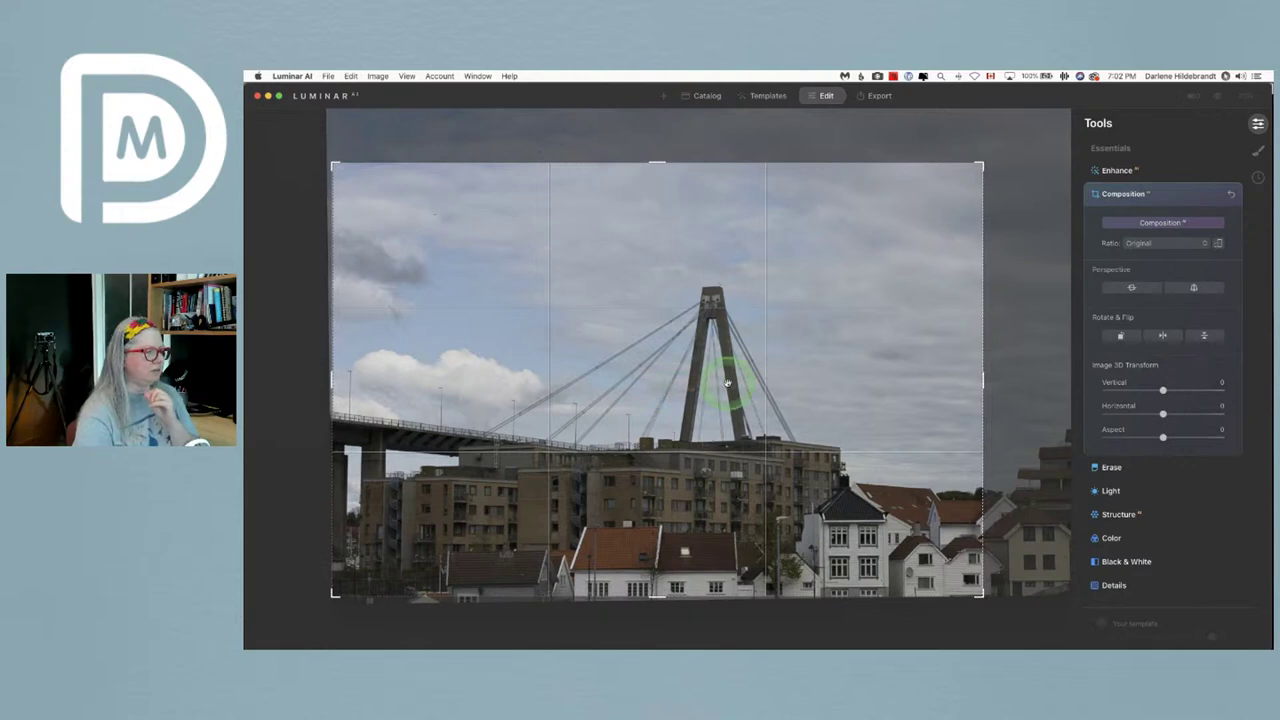
click(1231, 195)
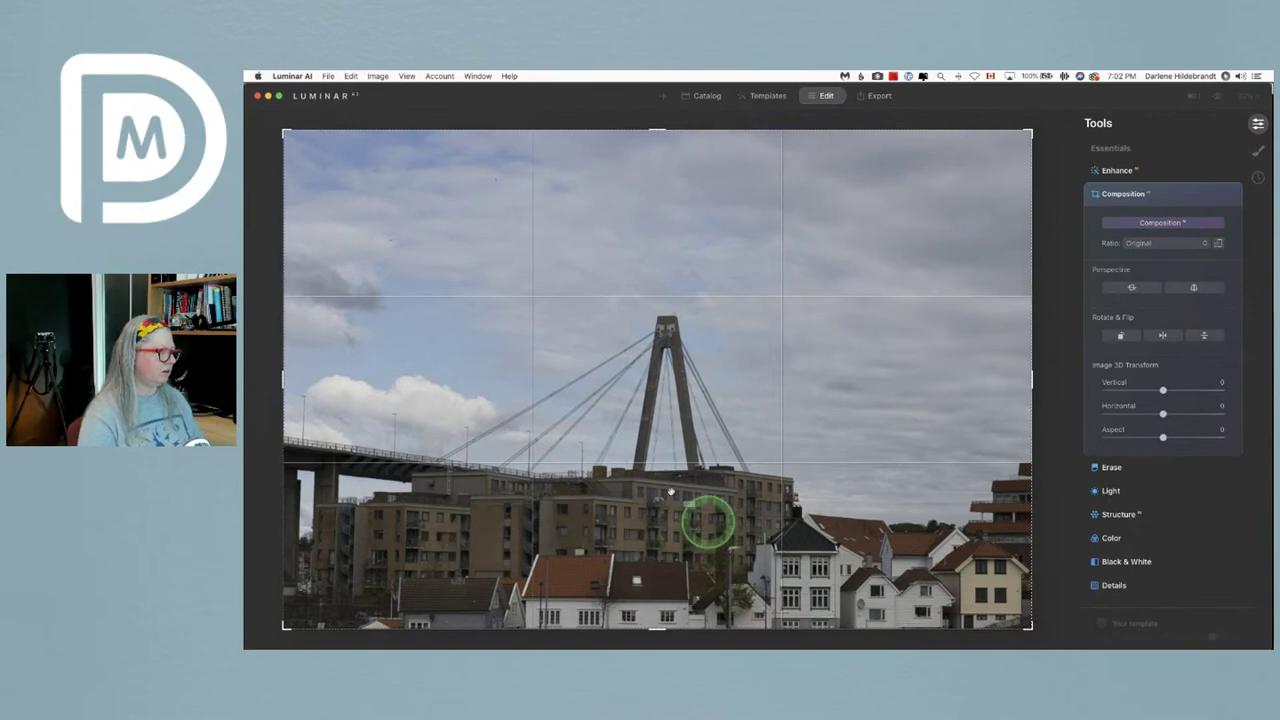
- Straighten the bridge photo with automatic horizon alignment, tighten the crop around the bridge tower, and apply it
click(1131, 289)
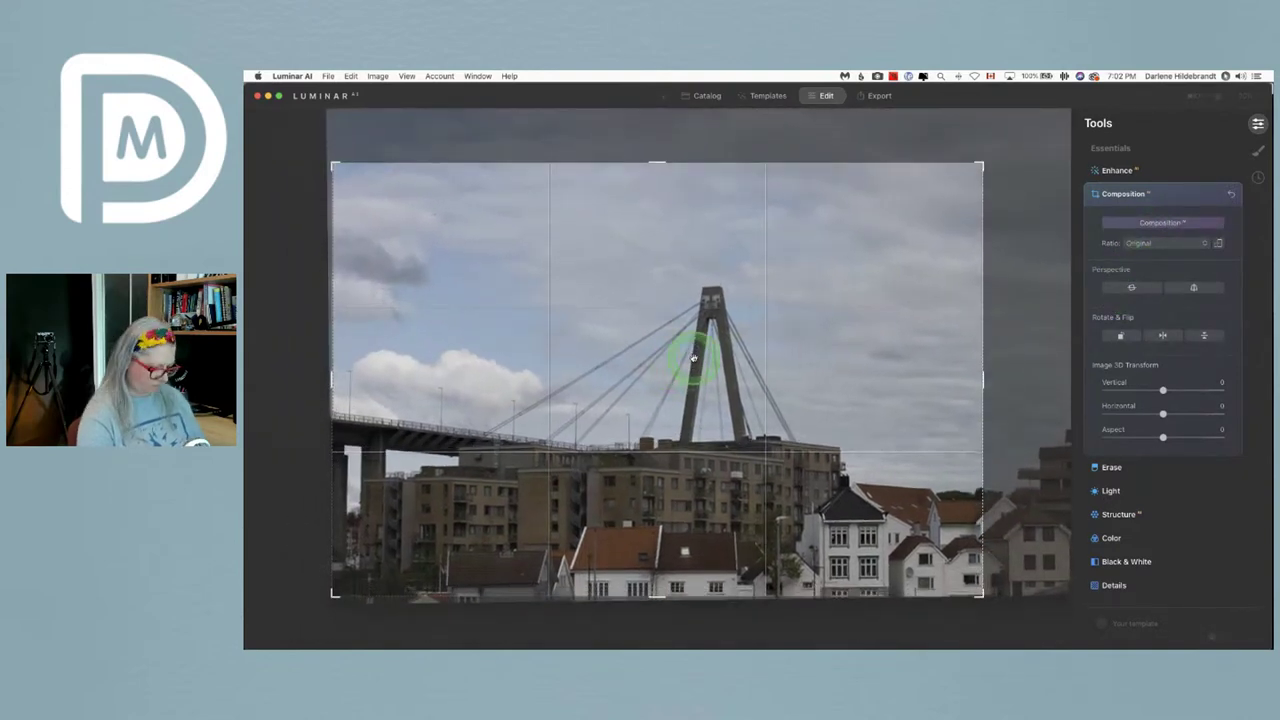
key(Return)
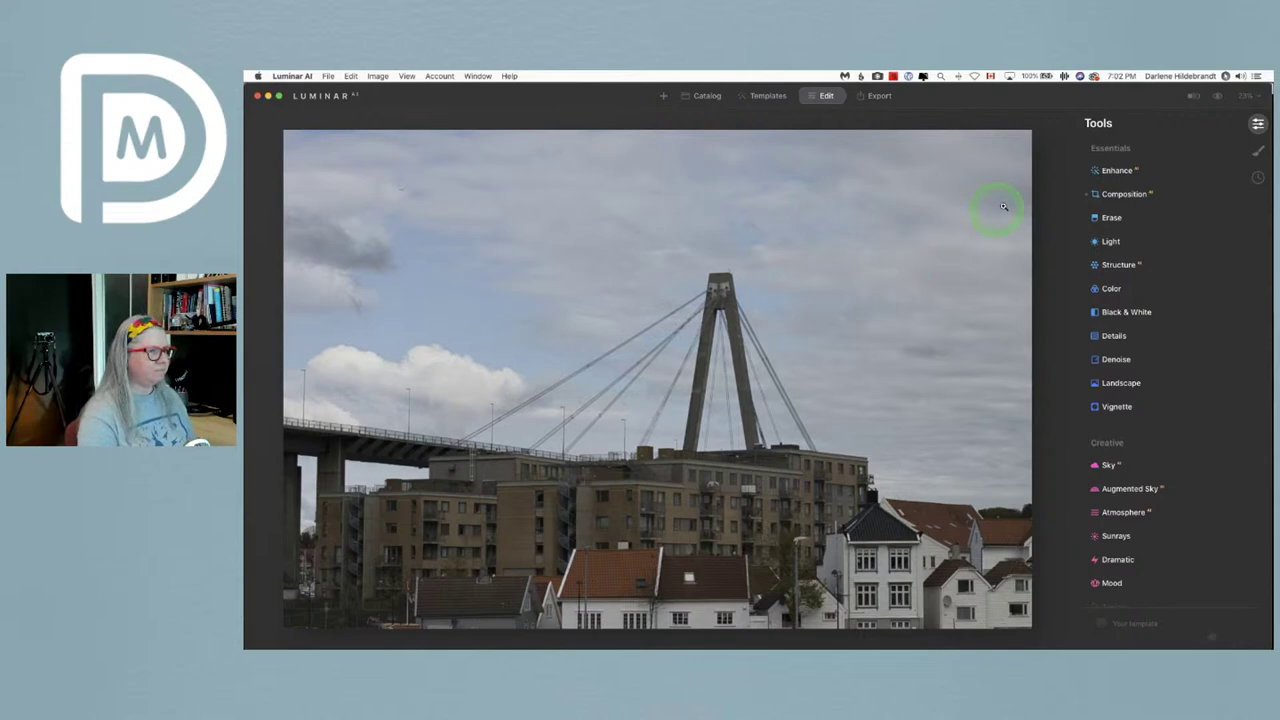
- In the Enhance tool, set Accent to 73 and strongly increase Sky Enhancer to deepen the bridge photo's sky
click(1120, 170)
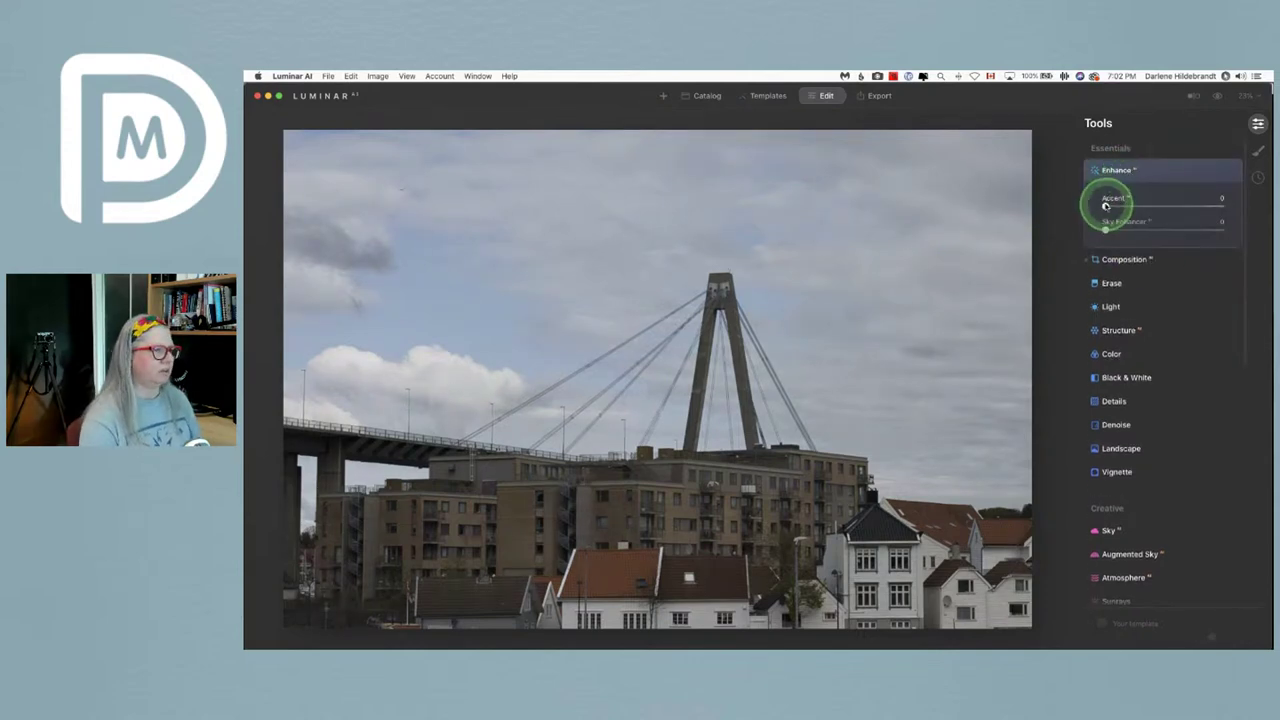
drag(1106, 206, 1189, 205)
click(1094, 234)
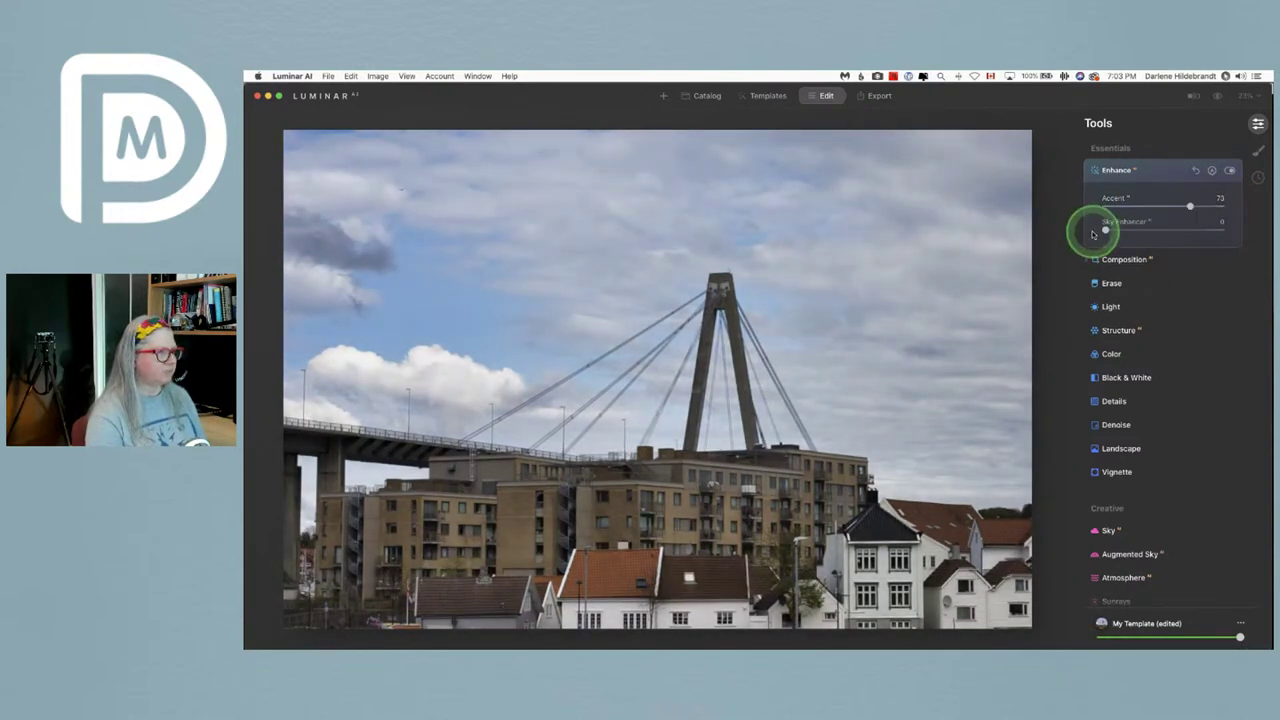
drag(1094, 234, 1127, 230)
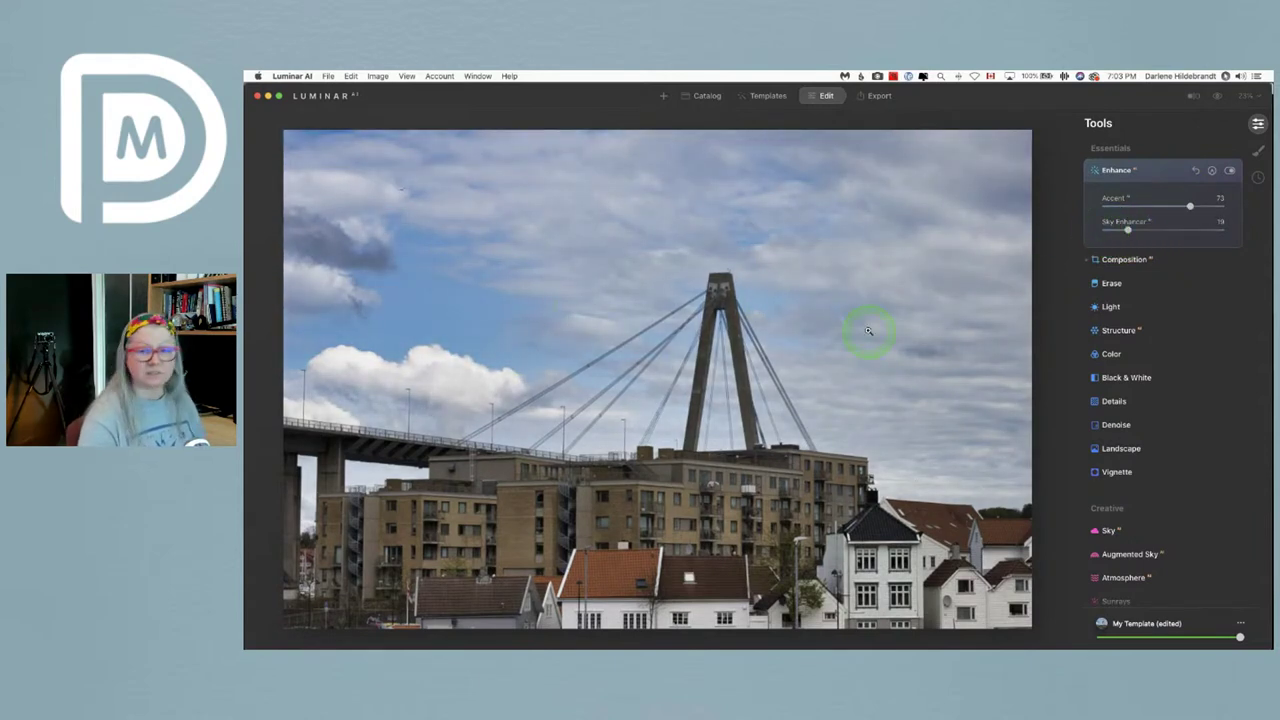
drag(1128, 231, 1198, 227)
- In the Color tool's HSL saturation settings, reduce the blue saturation to -12
click(1114, 328)
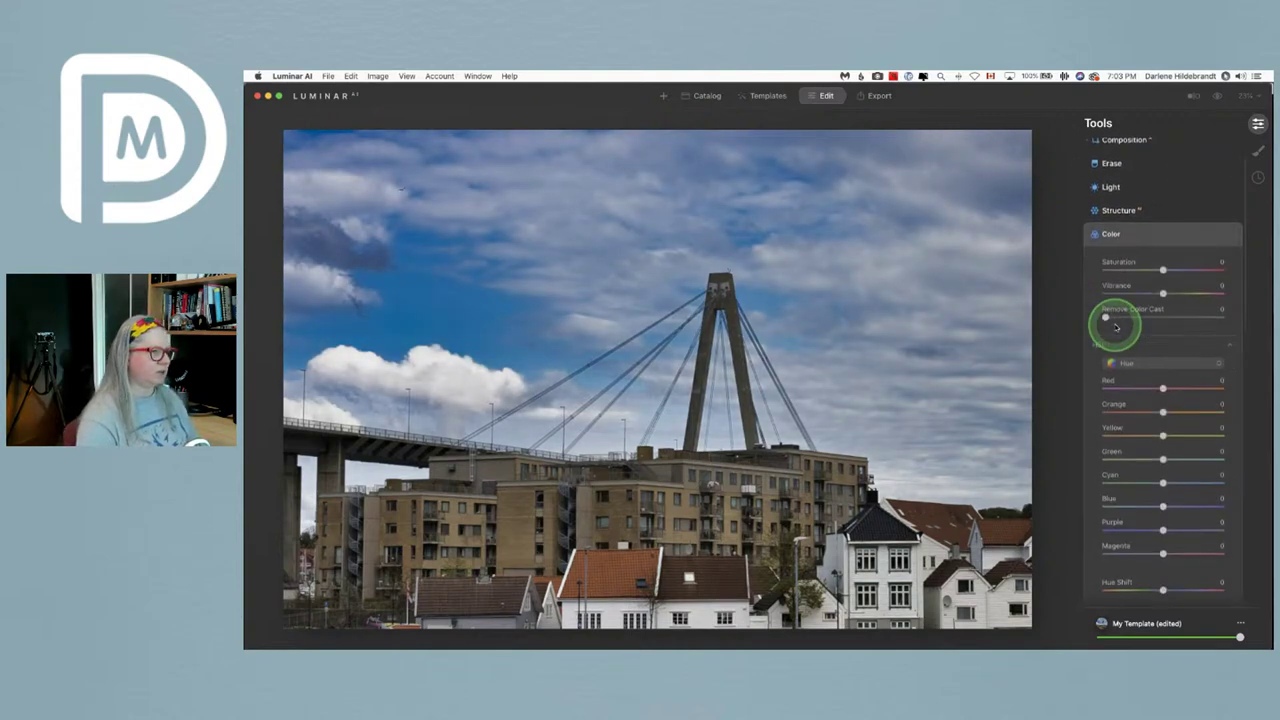
click(1128, 360)
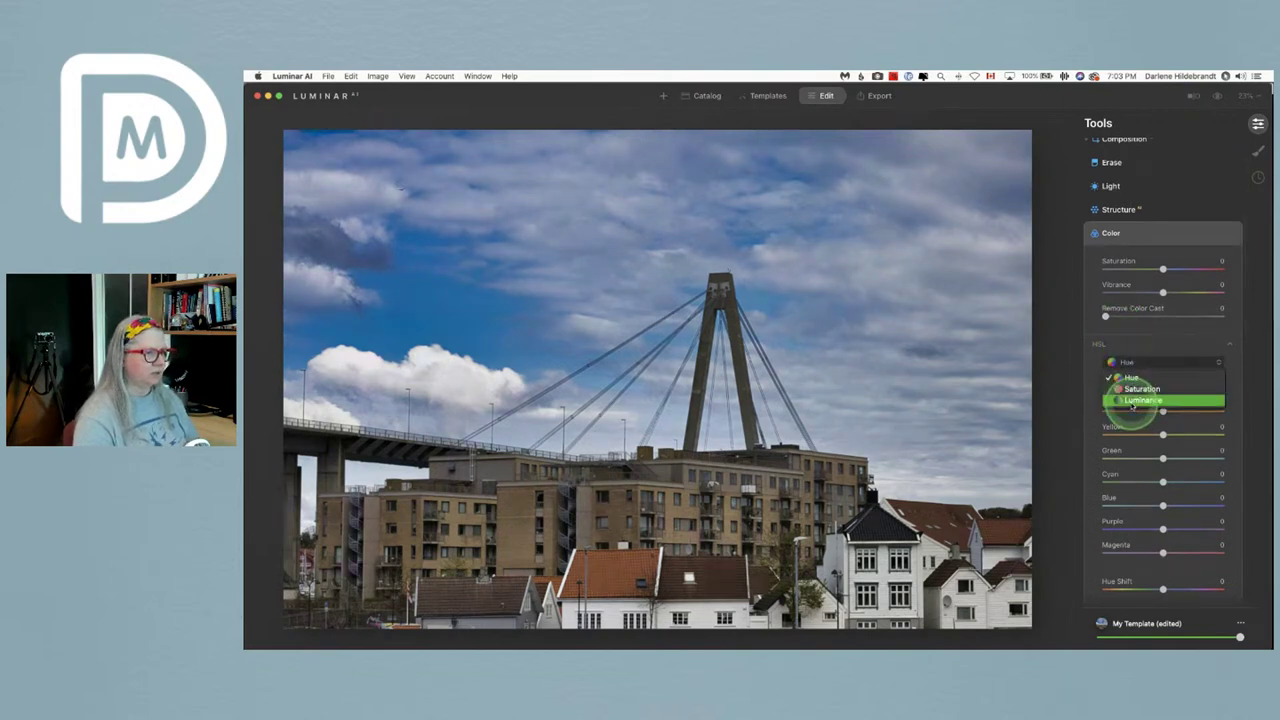
click(1138, 388)
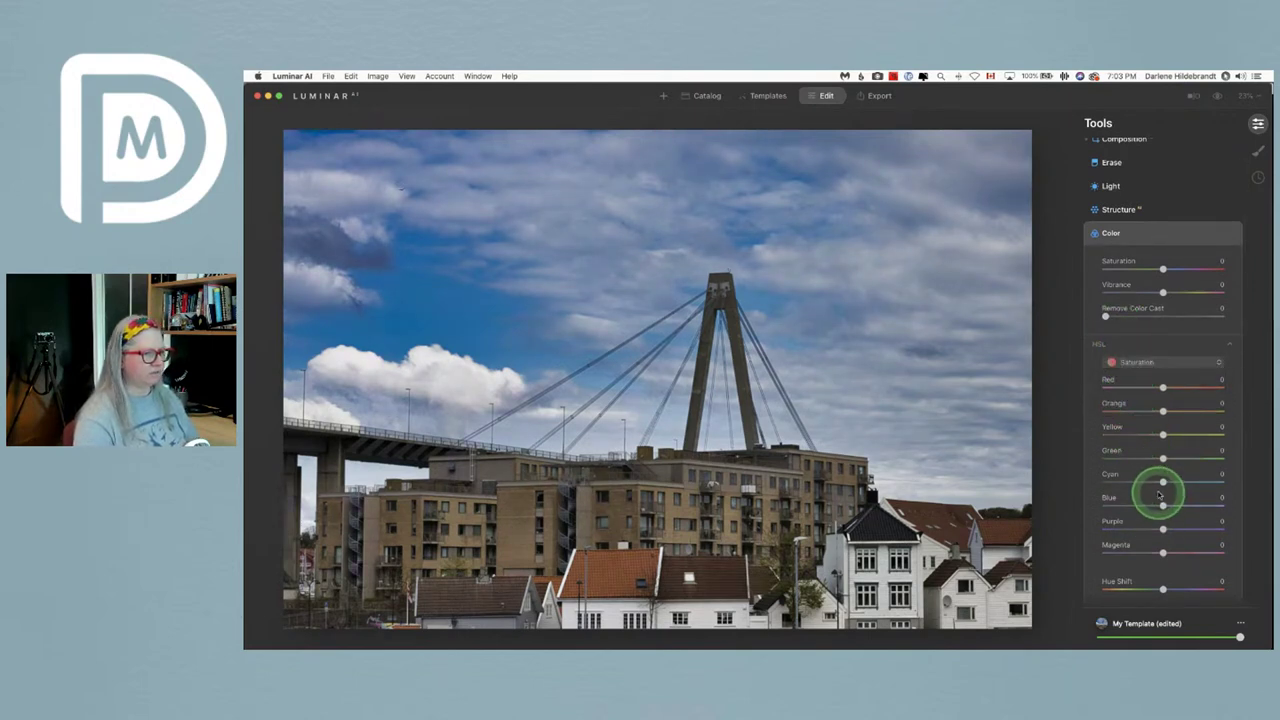
mouse_move(1161, 481)
mouse_down()
mouse_move(1094, 480)
mouse_move(1229, 477)
mouse_move(949, 478)
mouse_move(1163, 481)
mouse_up()
mouse_move(1162, 505)
mouse_down()
mouse_move(1106, 500)
mouse_move(1249, 503)
mouse_move(1168, 505)
mouse_up()
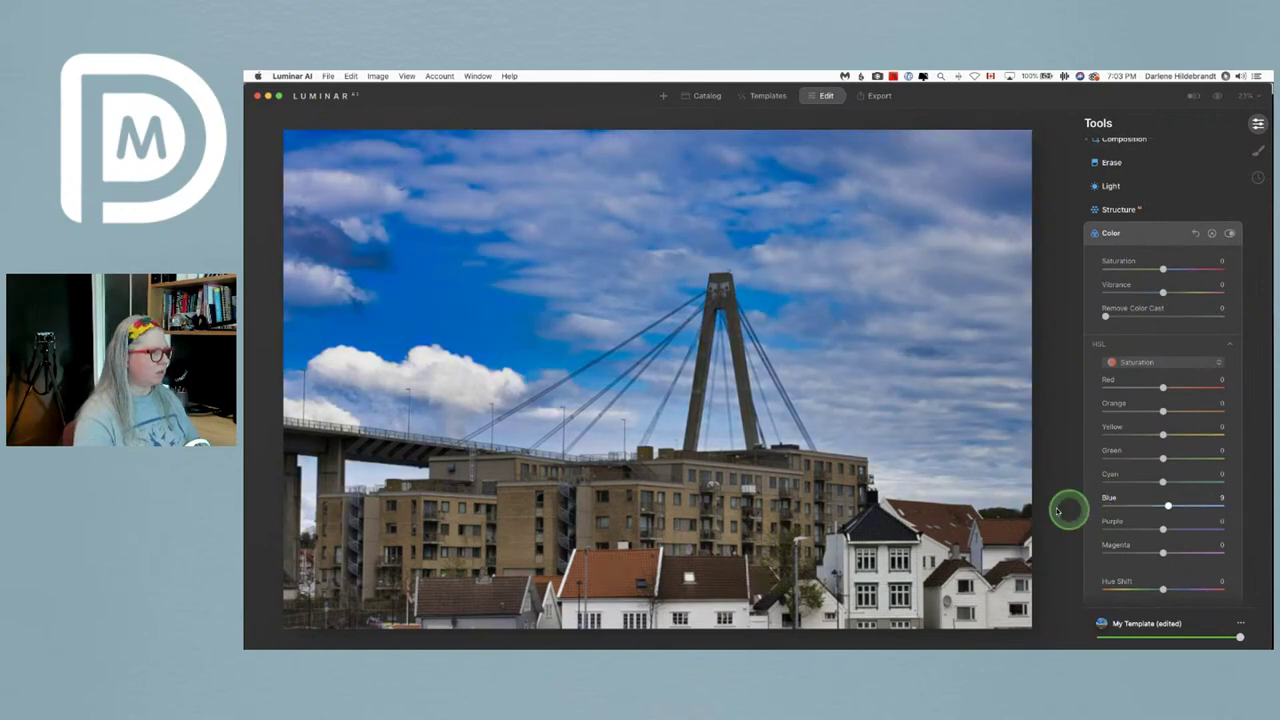
drag(1058, 511, 1154, 505)
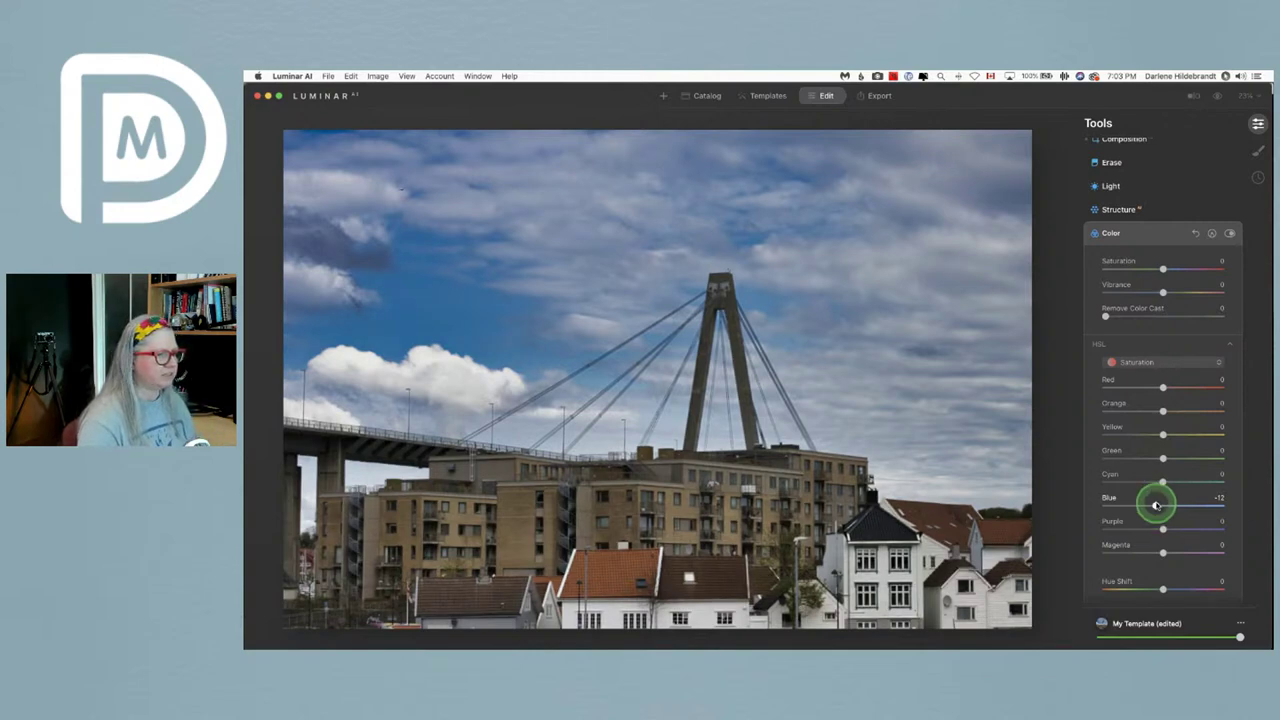
click(1152, 233)
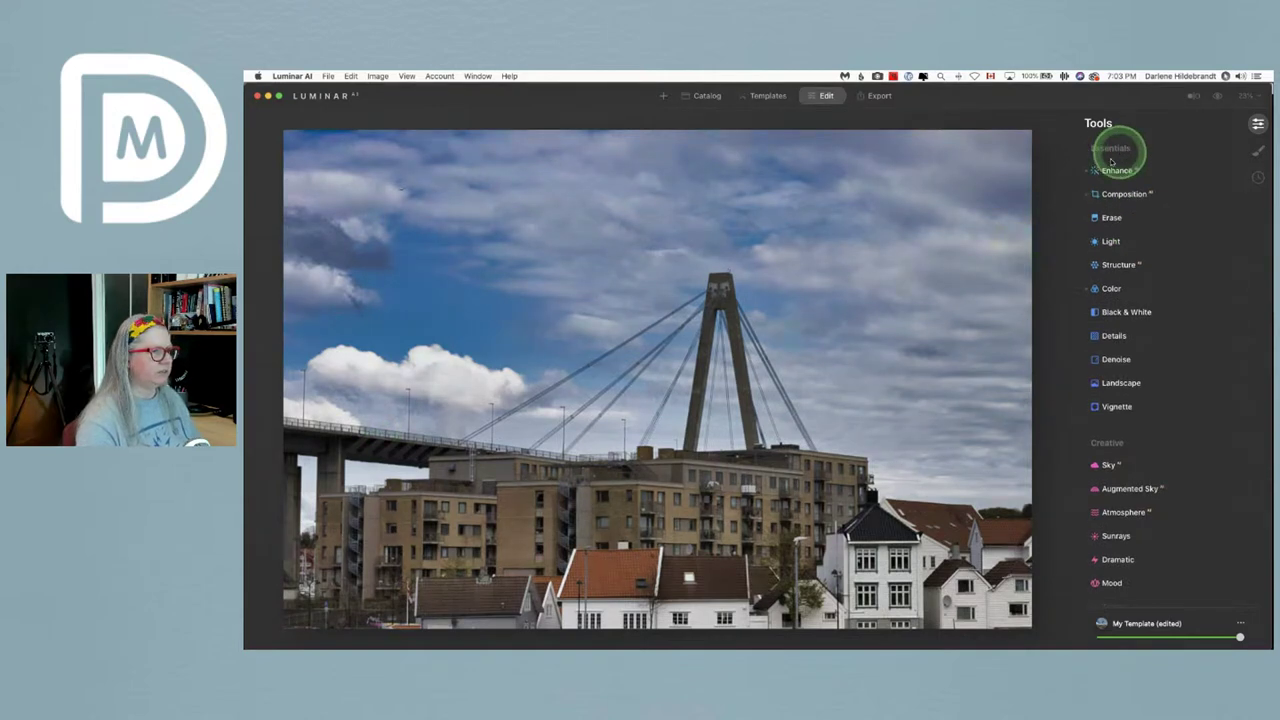
- Refine the Enhance tool to Accent 82 and Sky Enhancer 67
click(1113, 166)
mouse_move(1171, 226)
mouse_down()
mouse_move(1194, 229)
mouse_move(1183, 230)
mouse_up()
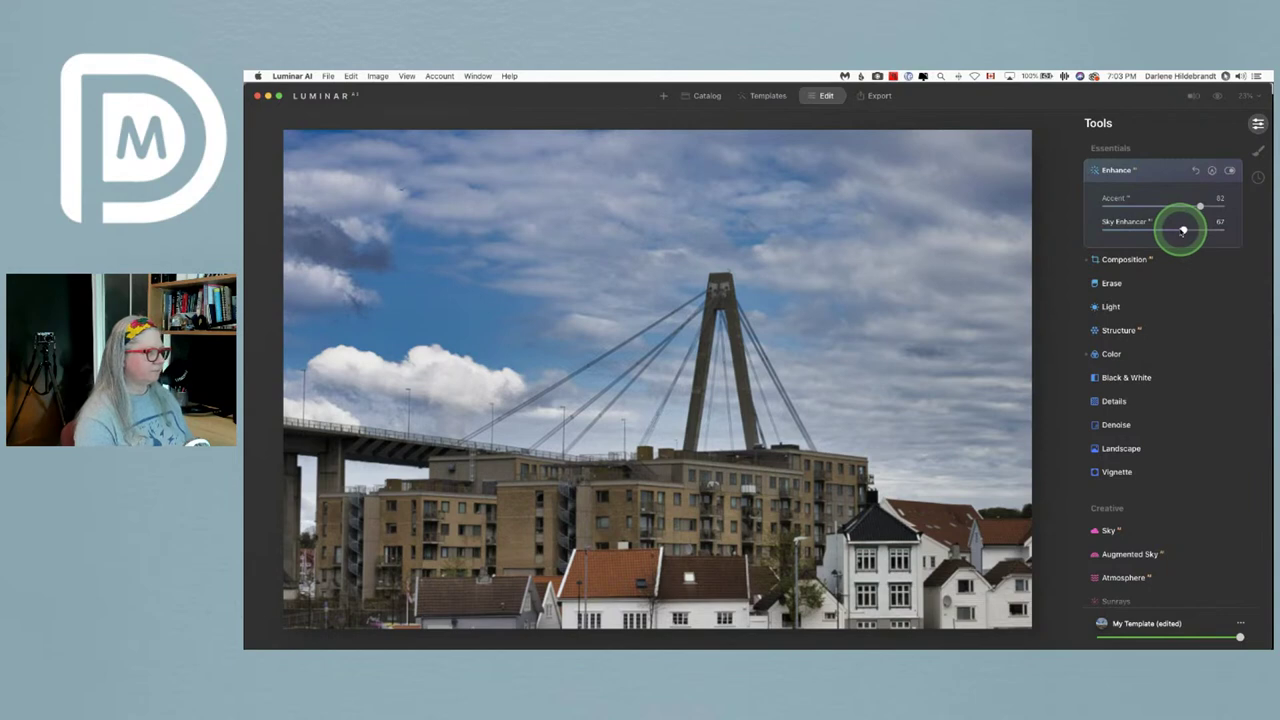
- Add a dark vignette to the bridge photo with amount -61 and feather 35
click(1117, 470)
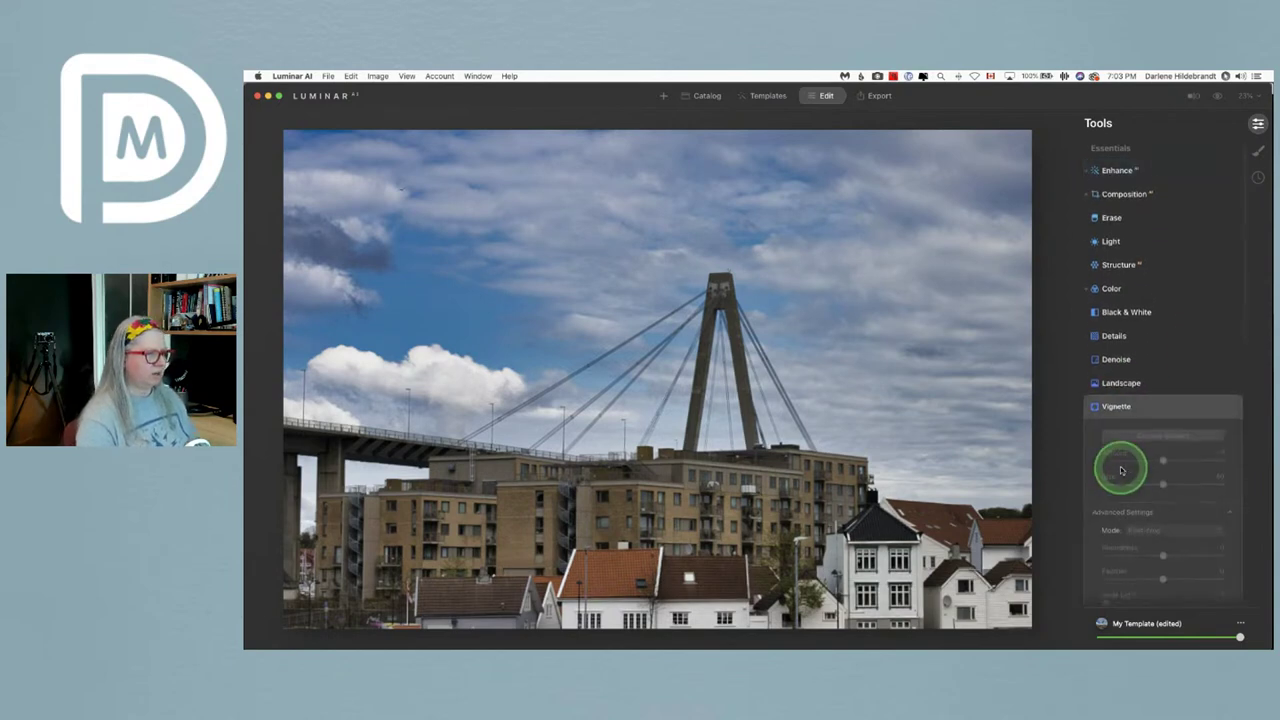
drag(1163, 445, 1106, 447)
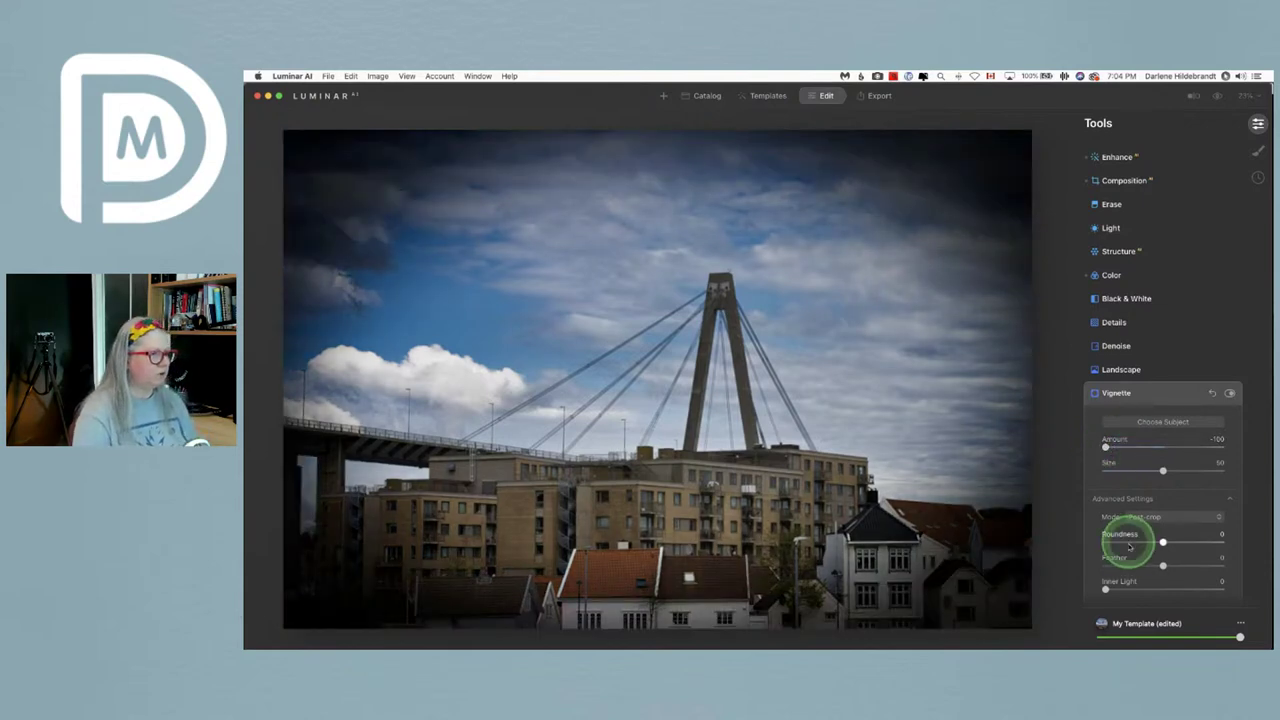
click(1135, 566)
drag(1135, 566, 1182, 563)
click(1108, 448)
drag(1110, 449, 1124, 449)
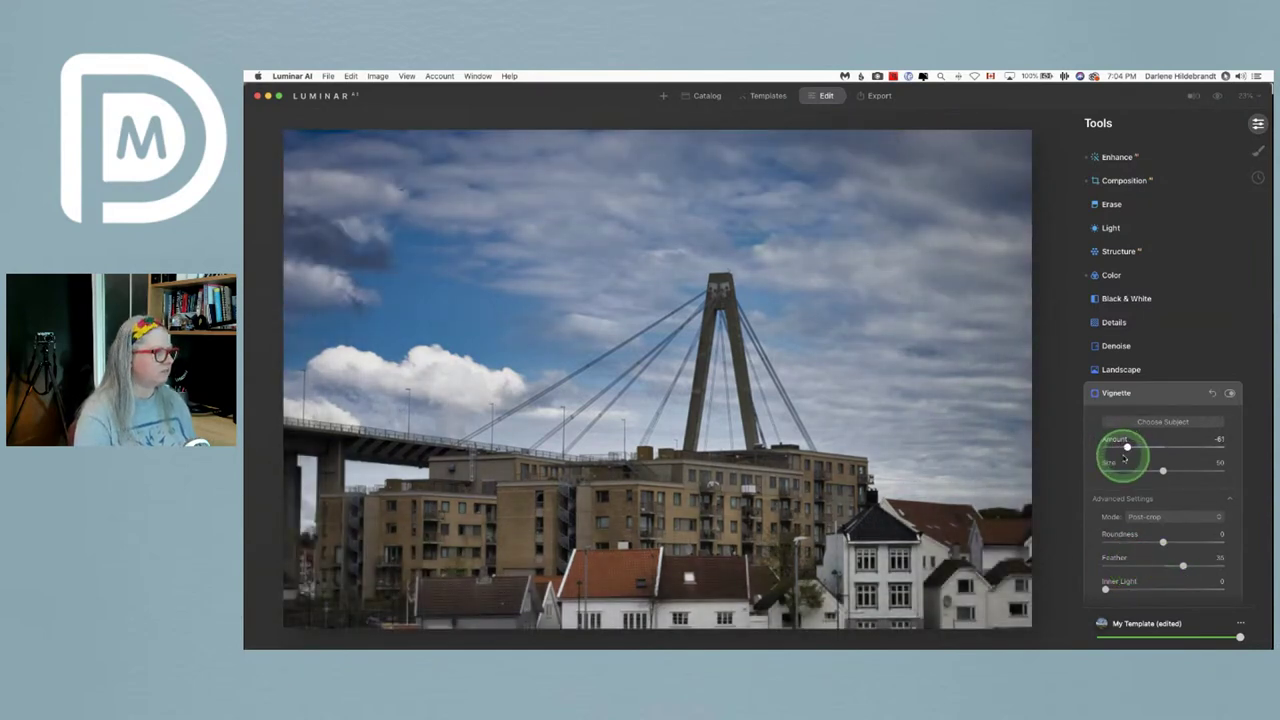
click(1157, 397)
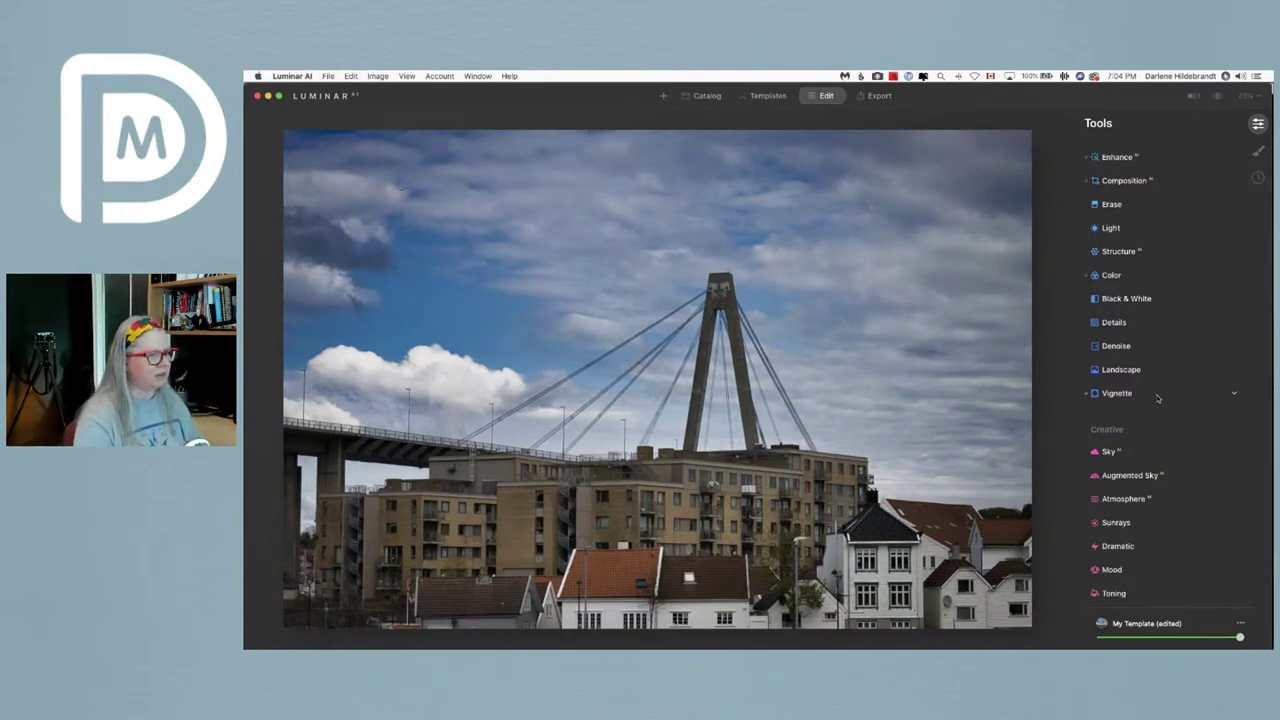
- Apply the Dramatic tool with amount 62, local contrast 15, brightness 22 and saturation -26
scroll(1157, 397, down, 5)
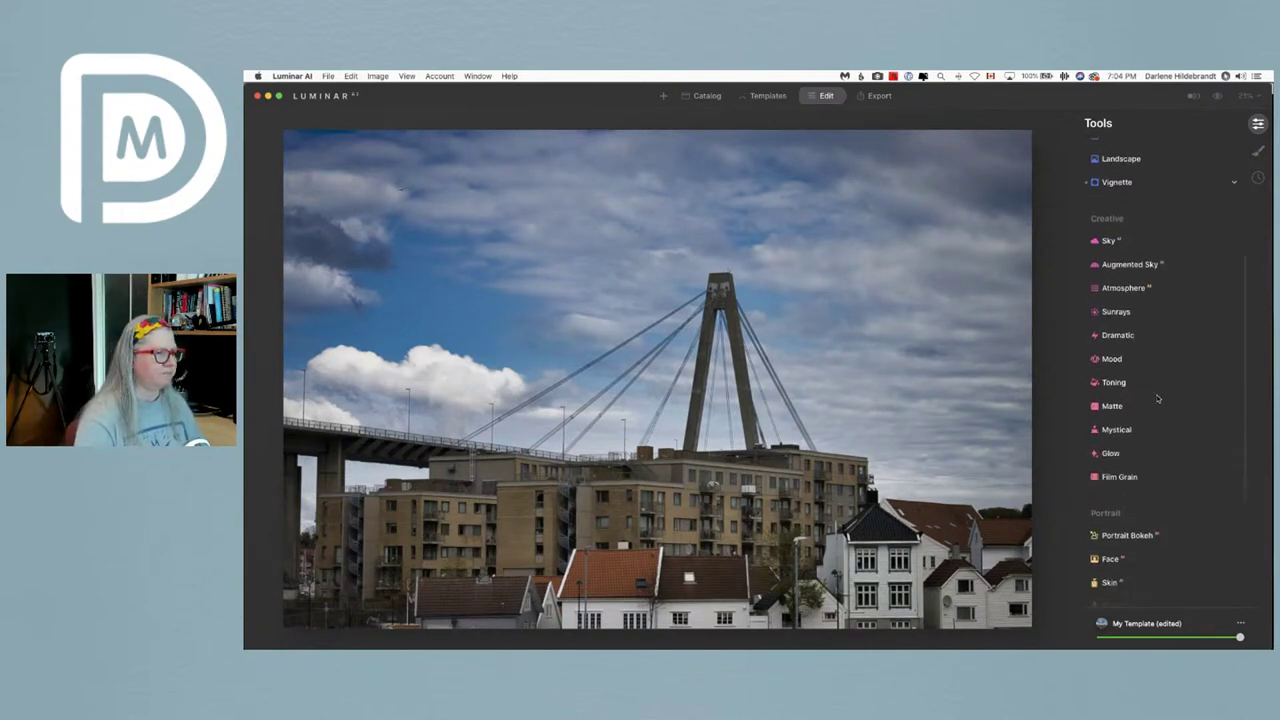
click(1135, 420)
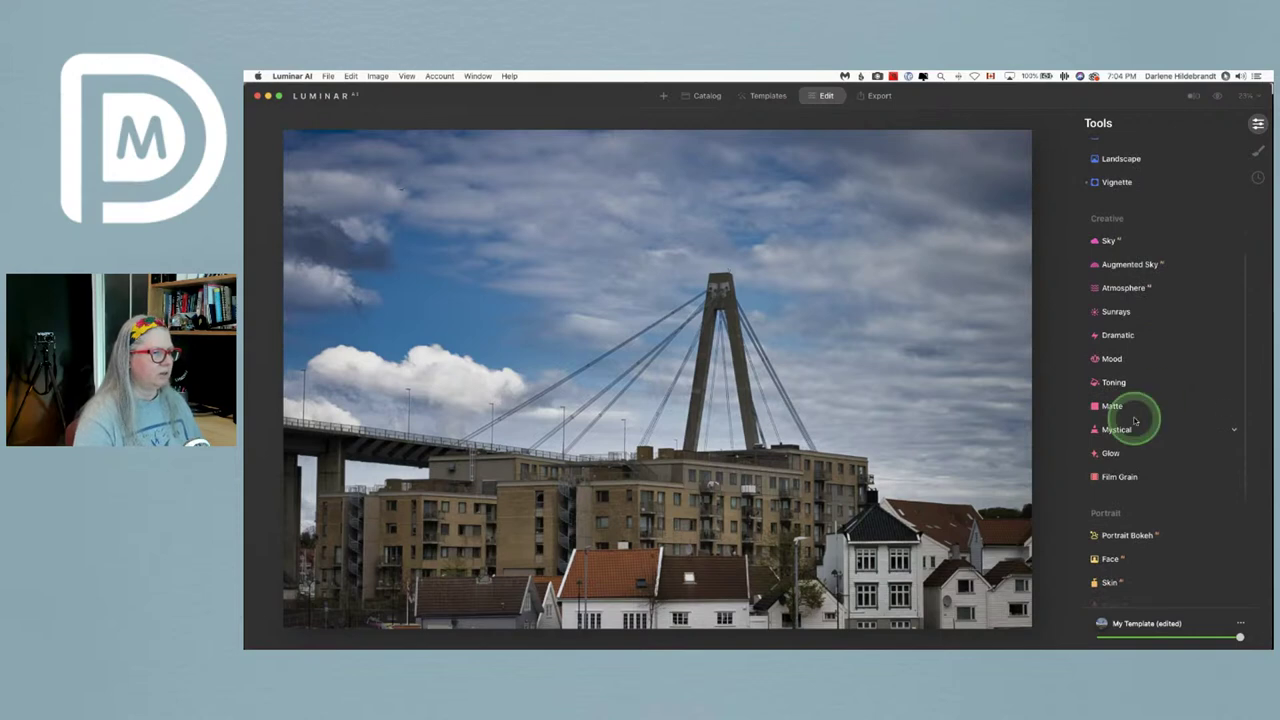
click(1118, 336)
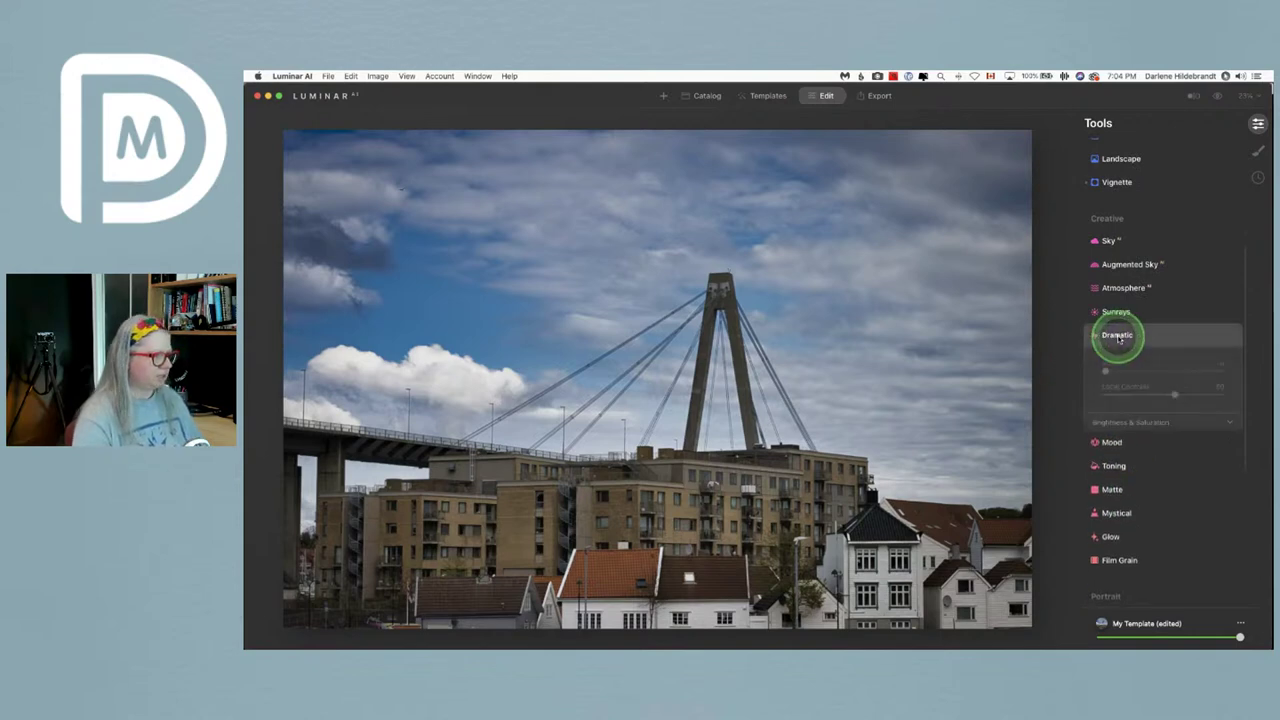
click(1114, 422)
drag(1108, 374, 1170, 372)
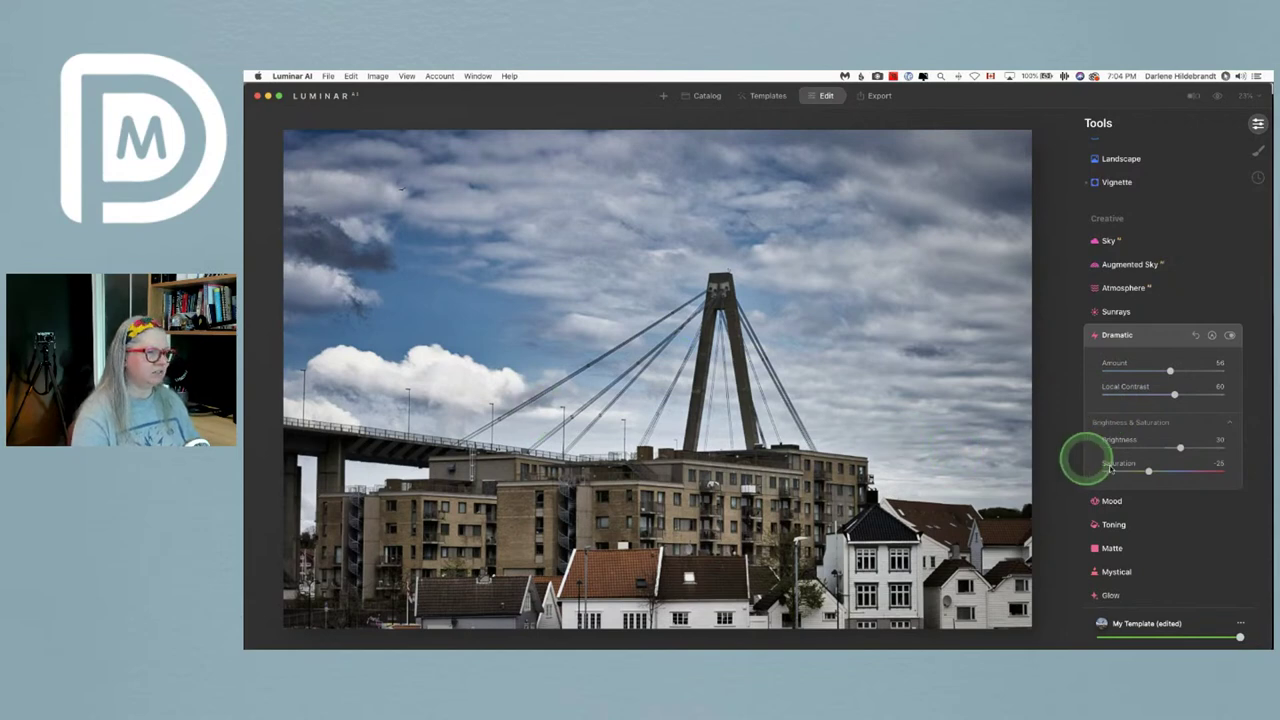
drag(1148, 471, 1156, 470)
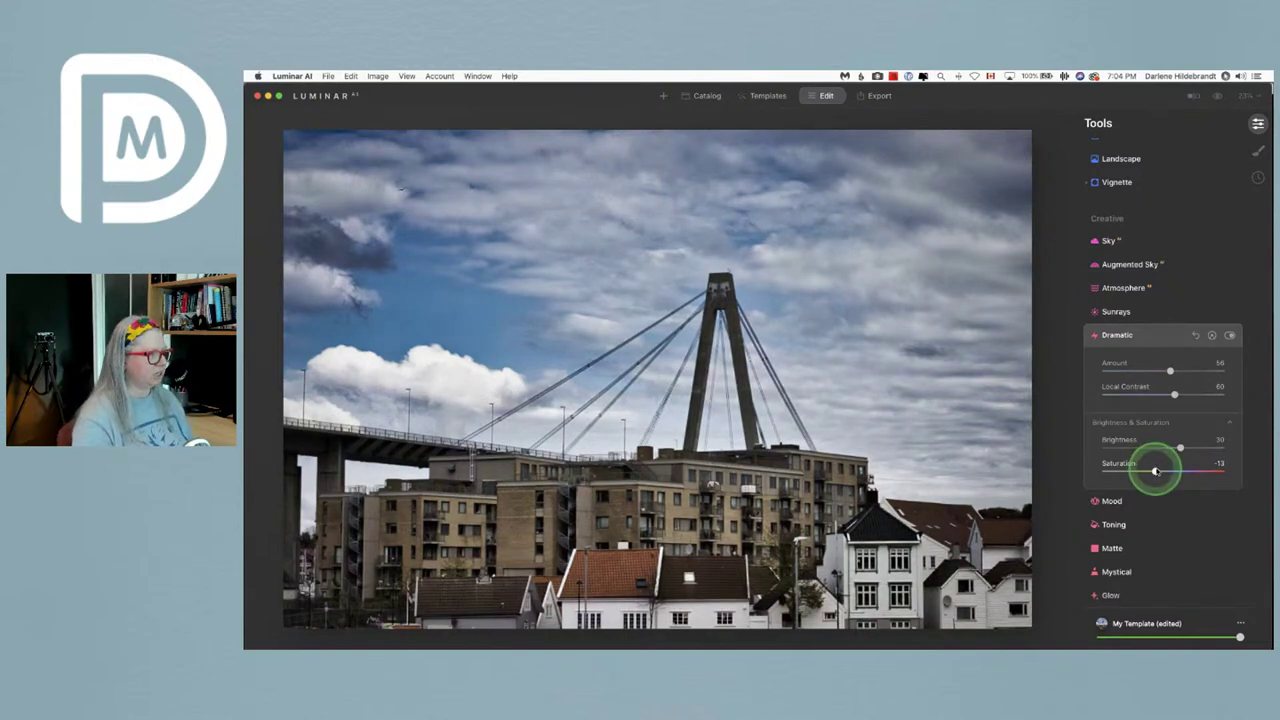
drag(1156, 471, 1175, 448)
drag(1174, 394, 1123, 394)
mouse_move(1170, 371)
mouse_down()
mouse_move(1206, 373)
mouse_move(1178, 372)
mouse_up()
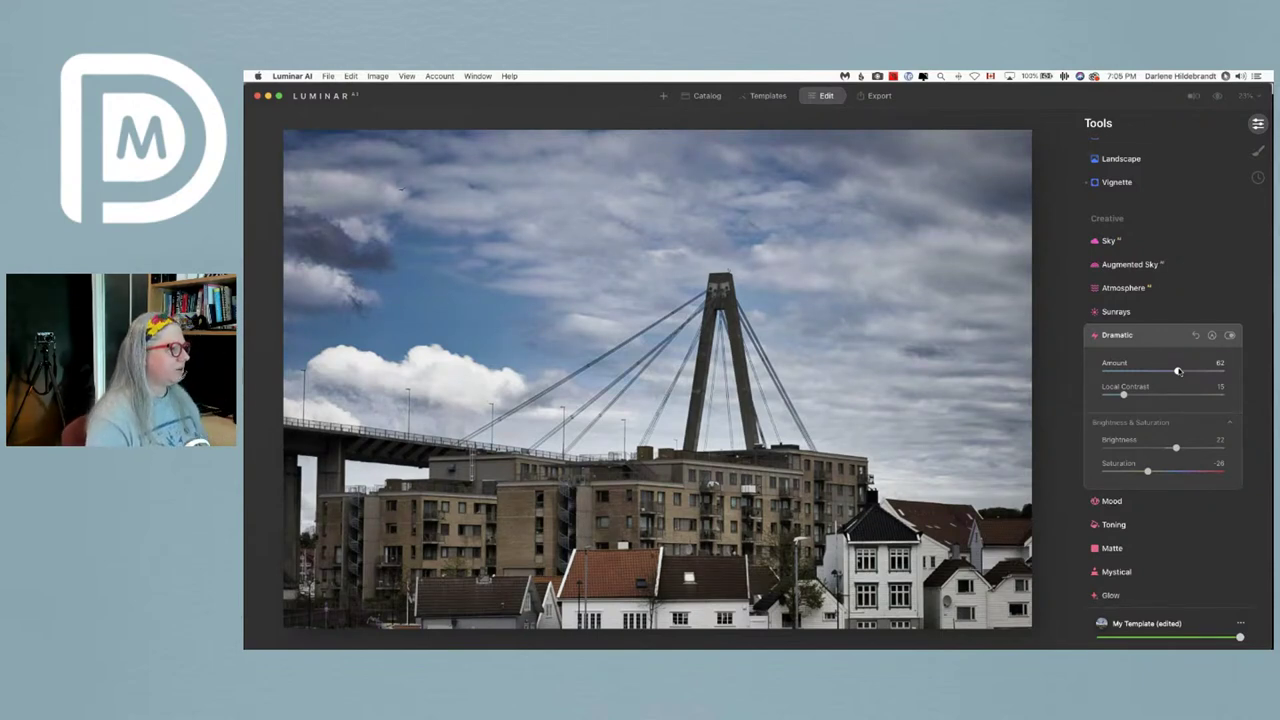
click(1155, 364)
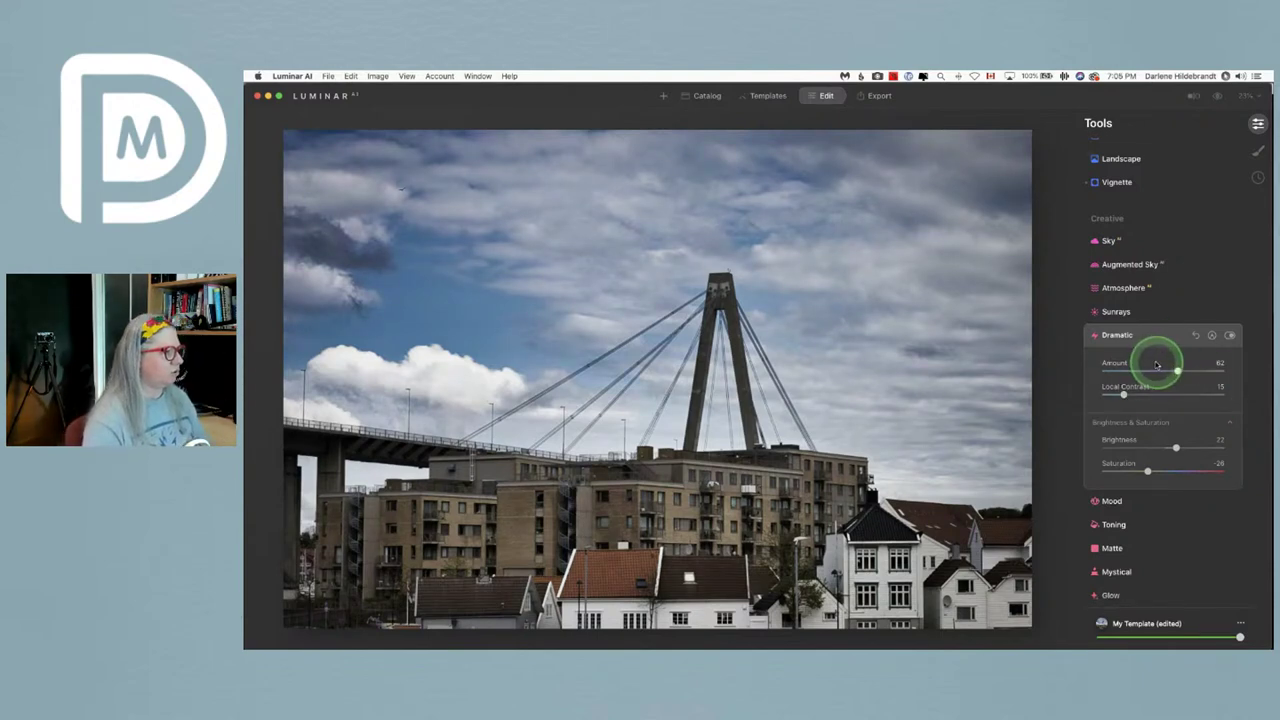
click(1160, 341)
click(1160, 342)
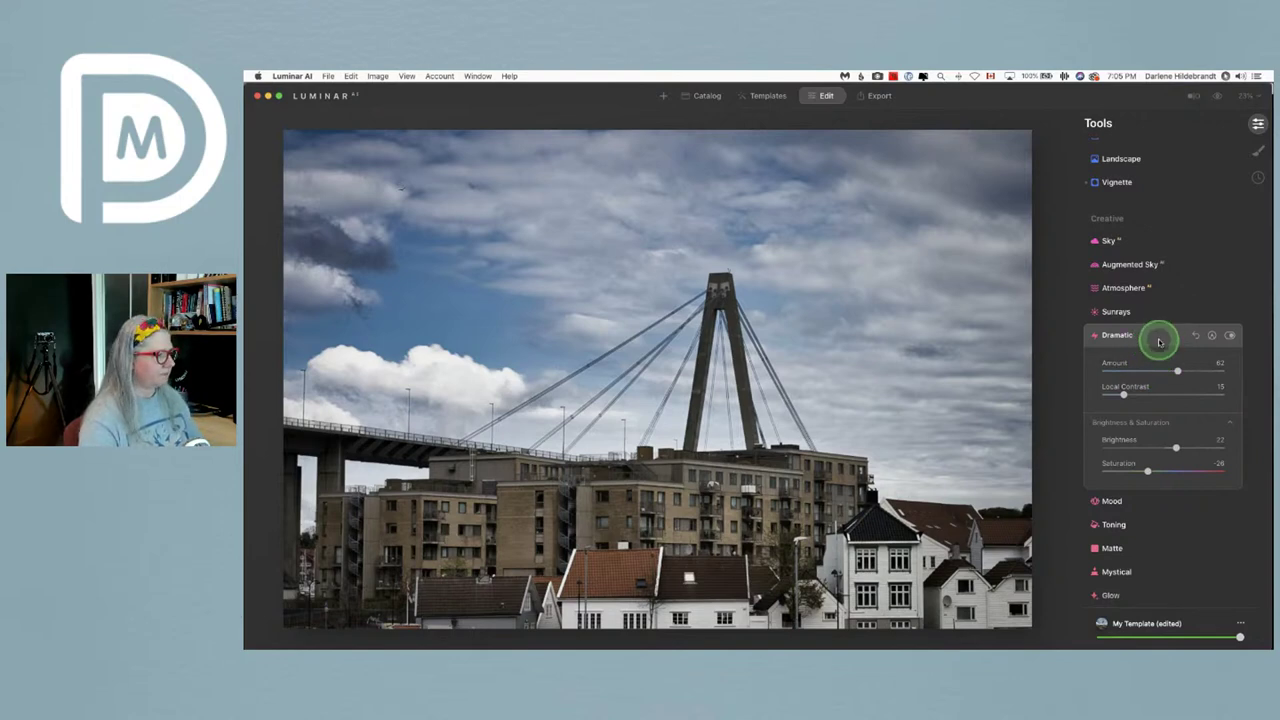
- Set the Mood tool's amount to 50 and preview various LUTs on the bridge photo, including Color Punch Cold, Anaheim, Chicago and Sina
click(1148, 359)
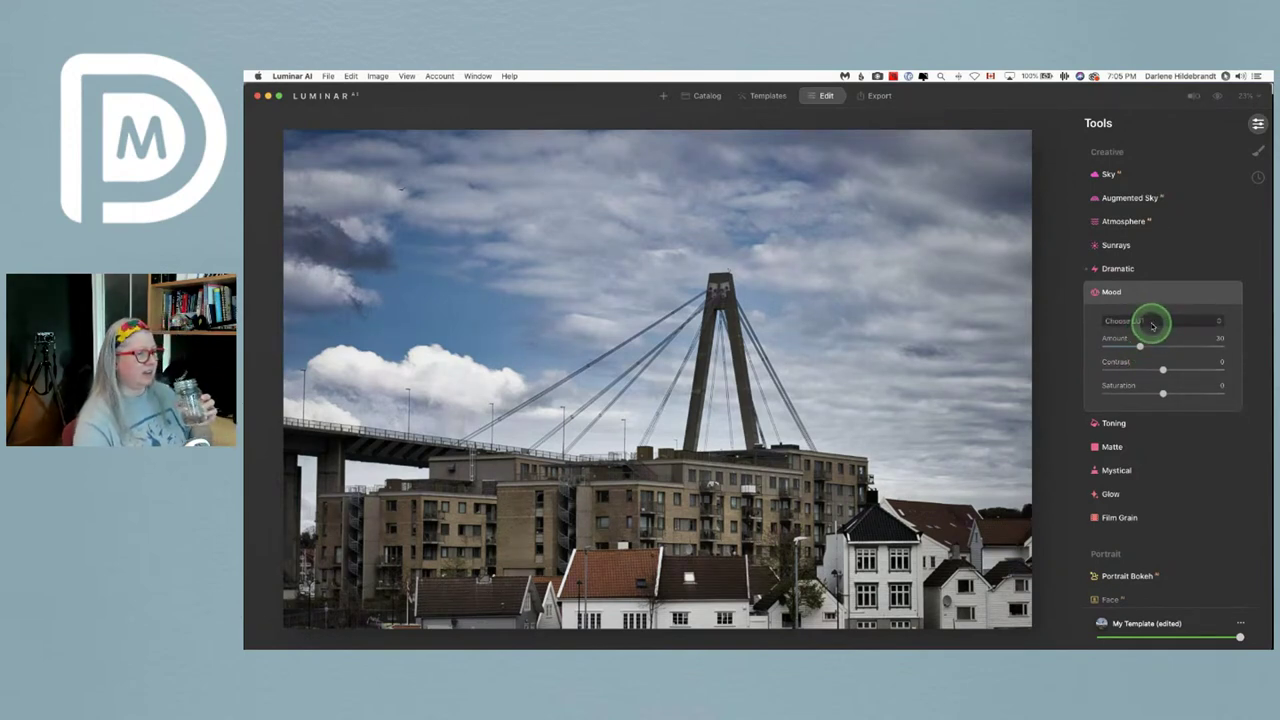
click(1151, 322)
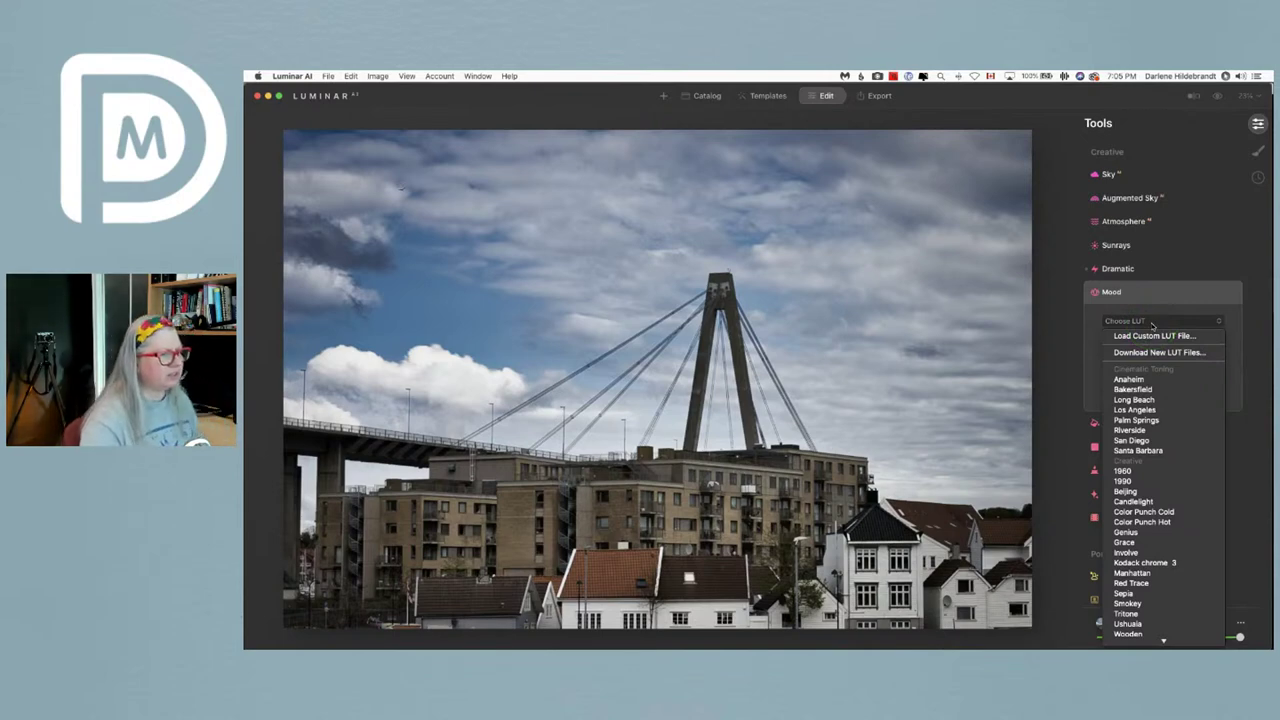
click(1089, 320)
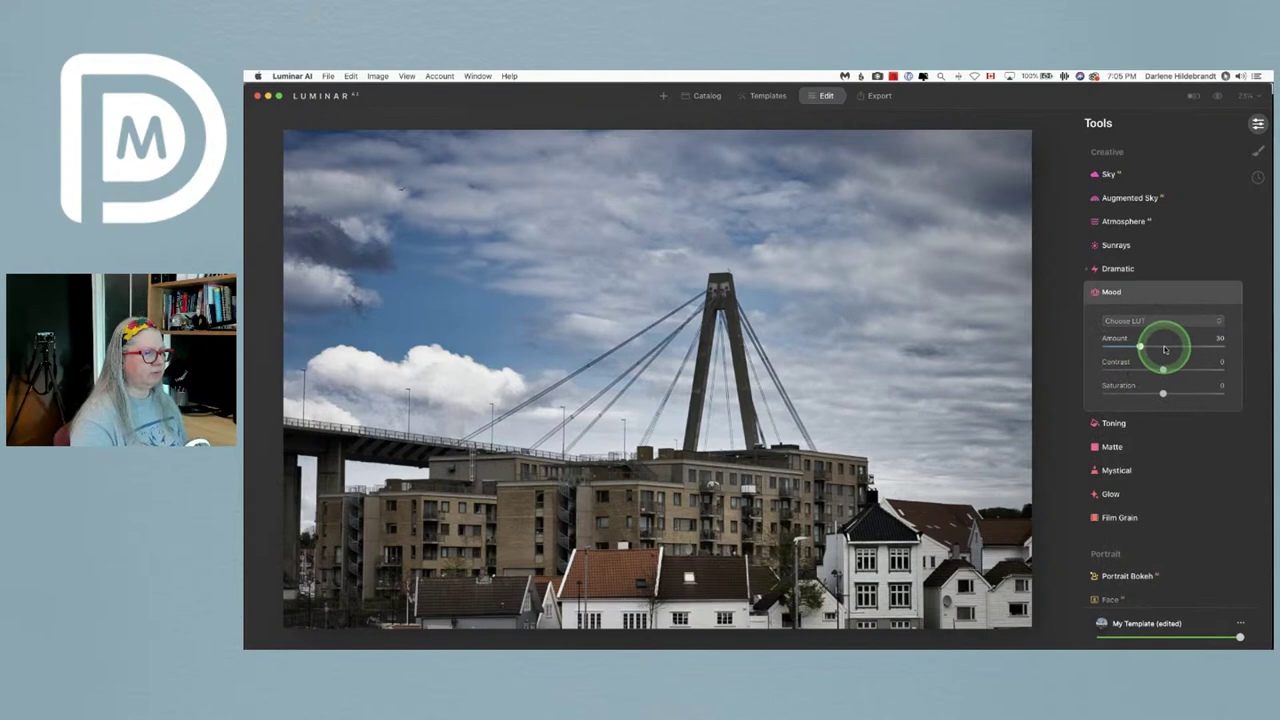
click(1158, 322)
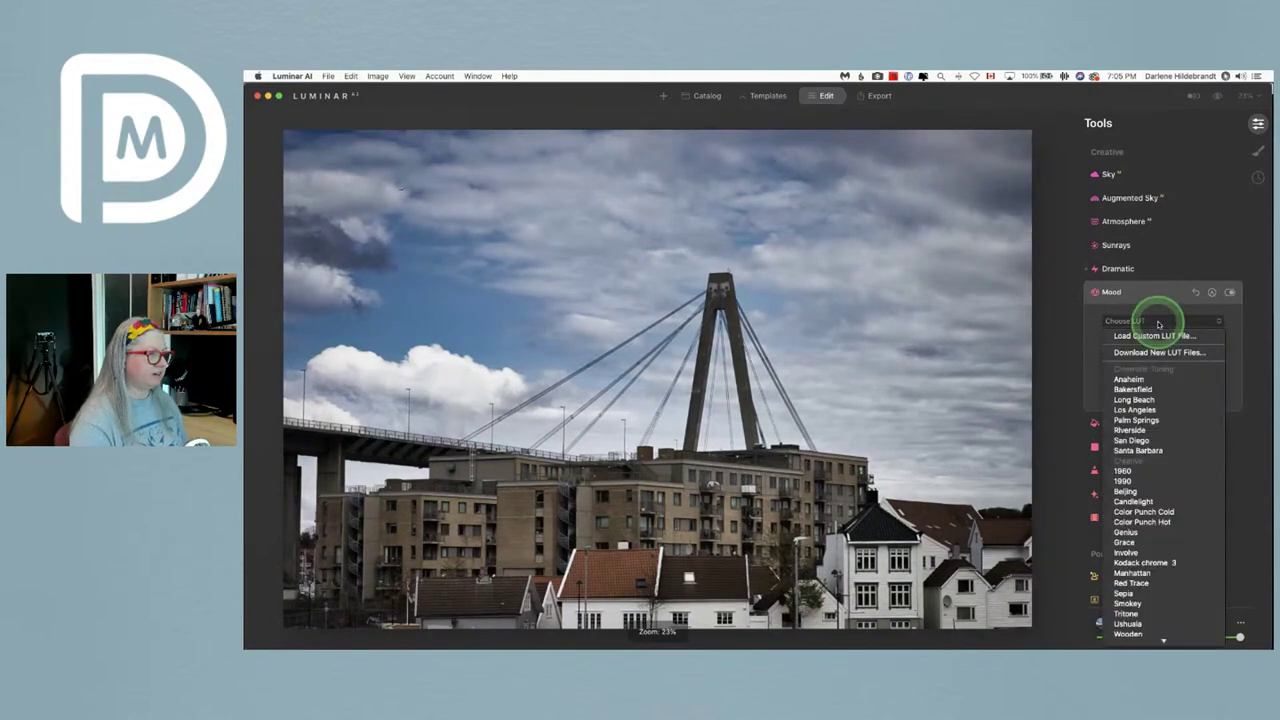
click(1100, 351)
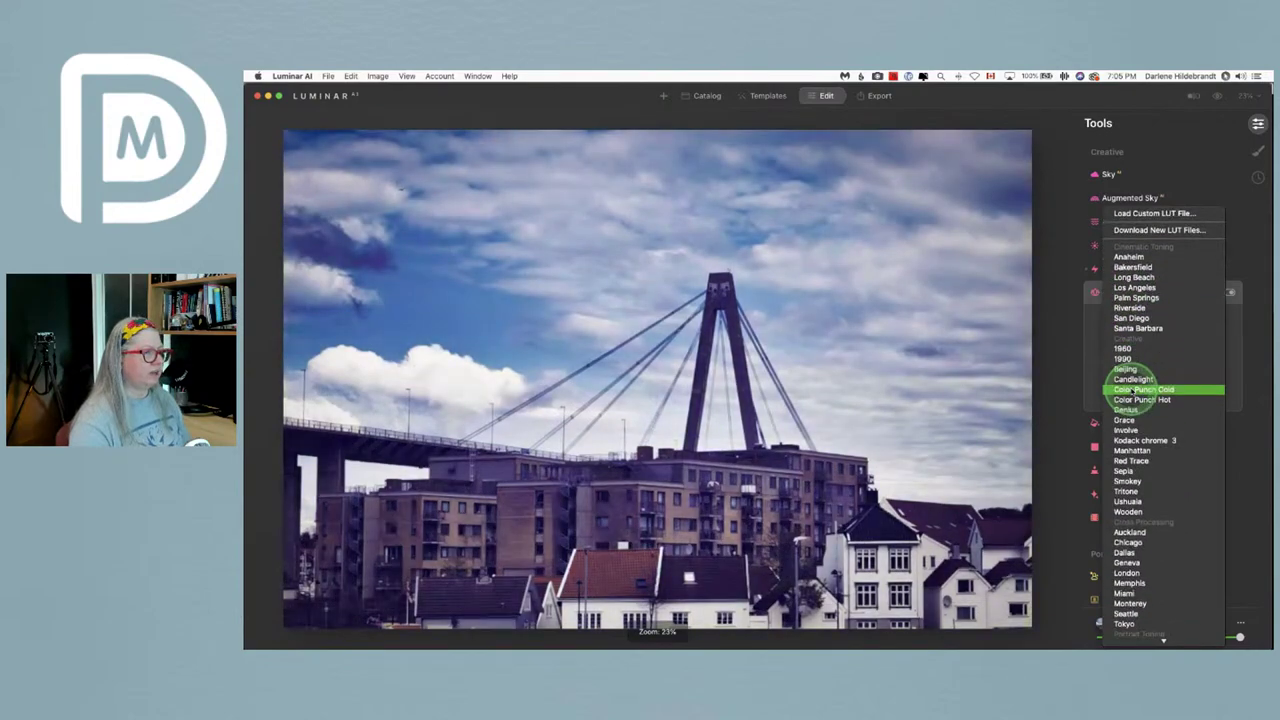
click(1127, 348)
click(1130, 258)
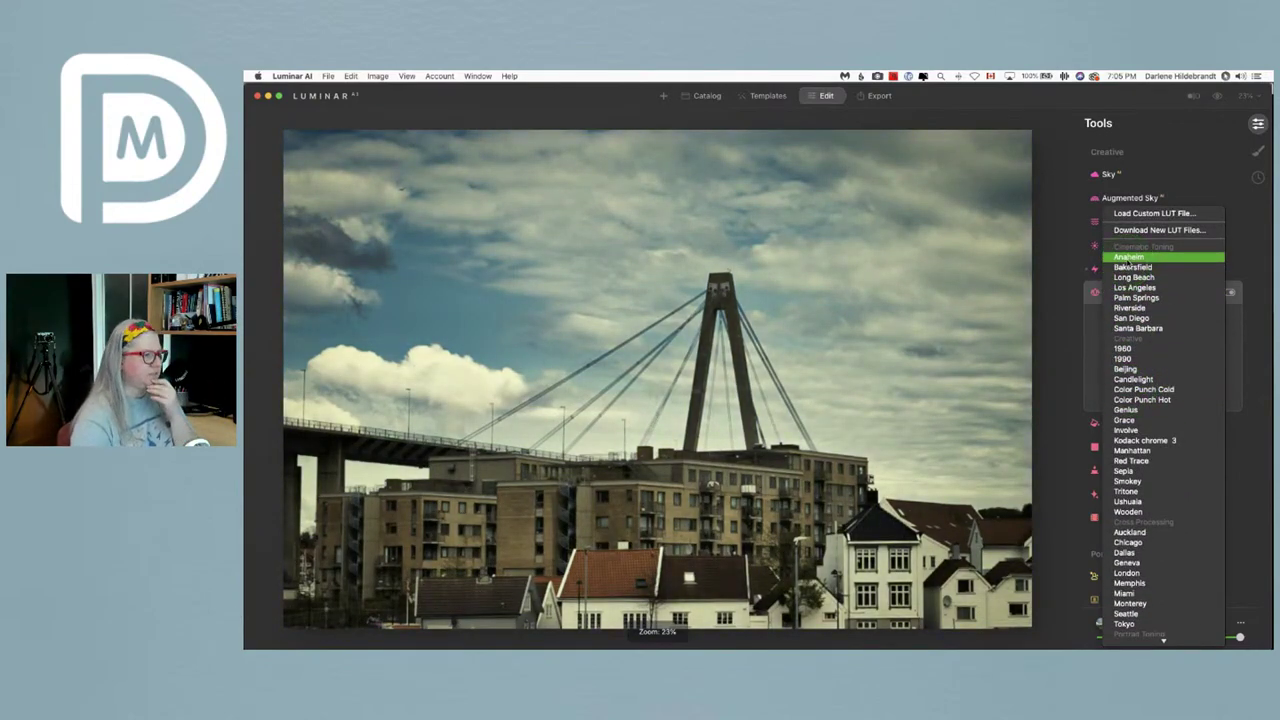
click(1118, 260)
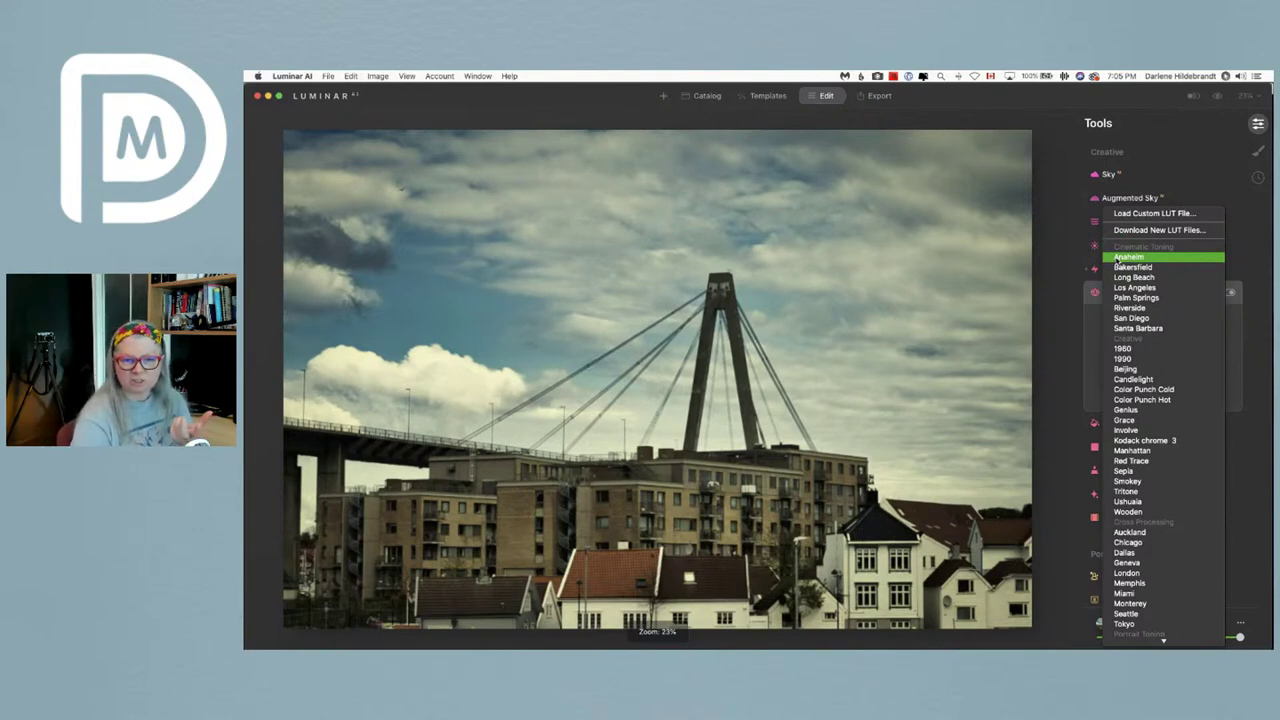
click(1117, 260)
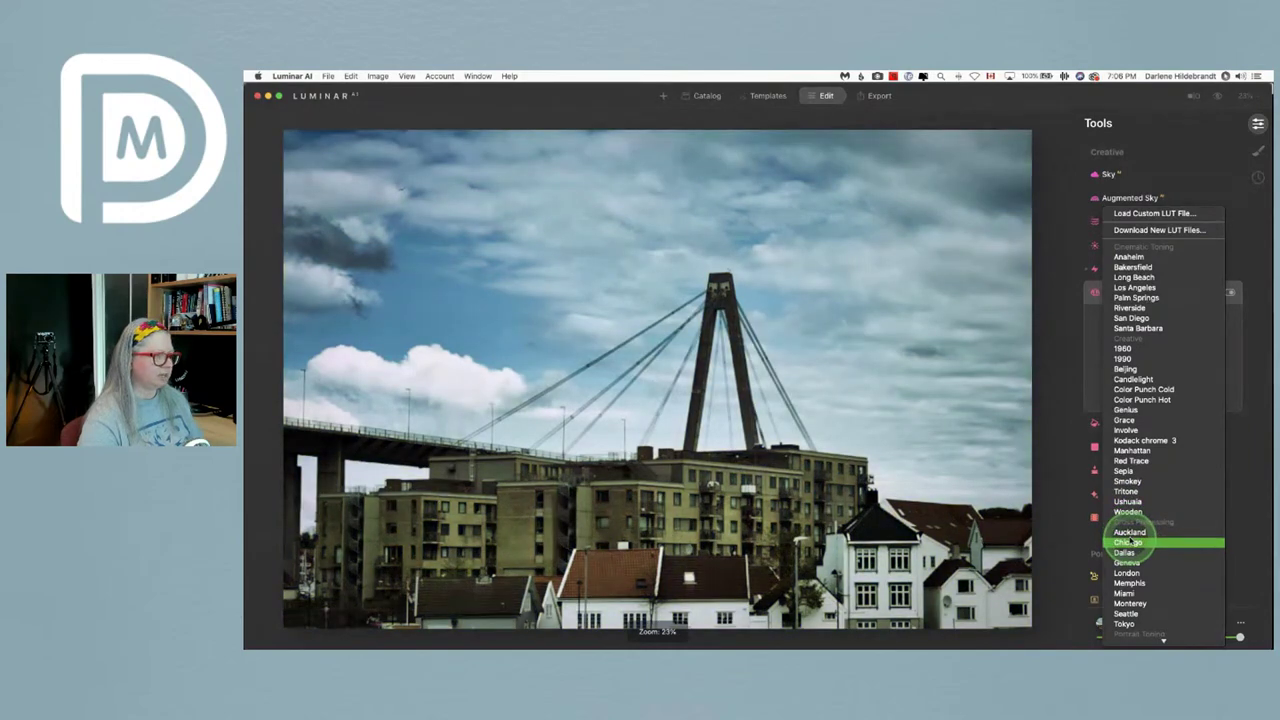
scroll(1125, 568, down, 3)
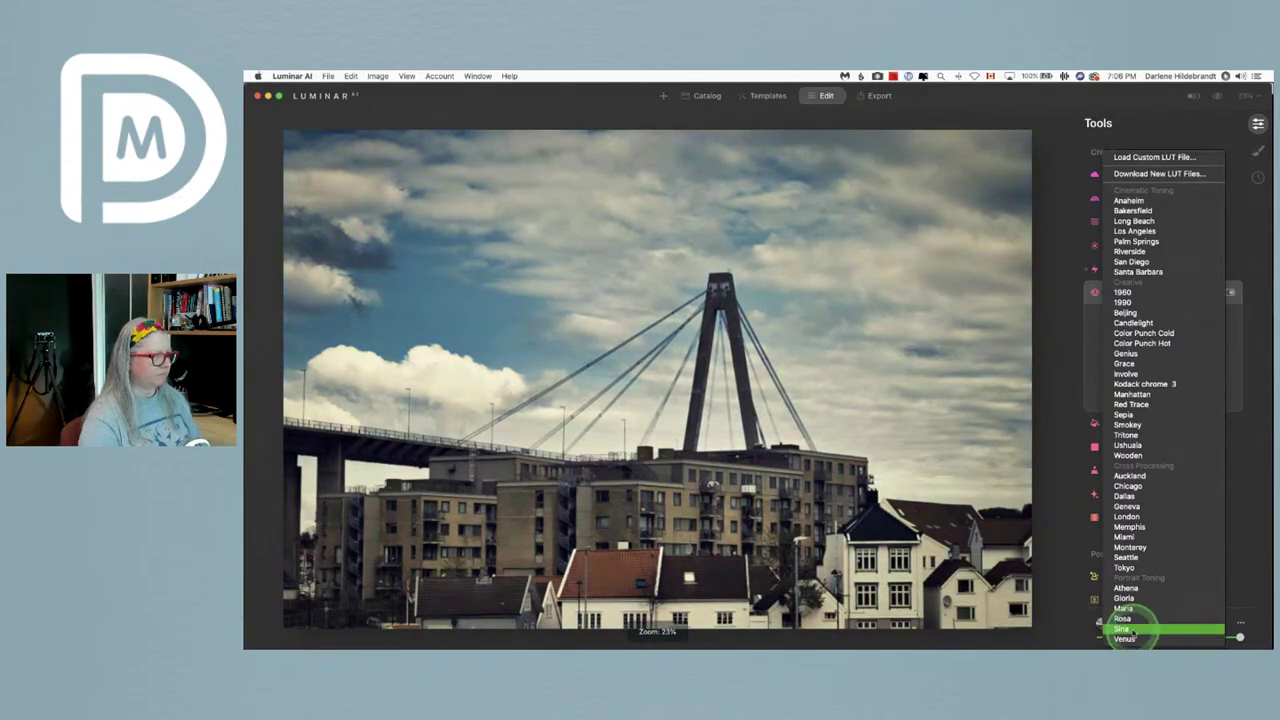
- Apply the Anaheim LUT in the Mood tool with amount 71, contrast 31 and saturation -3
click(1128, 201)
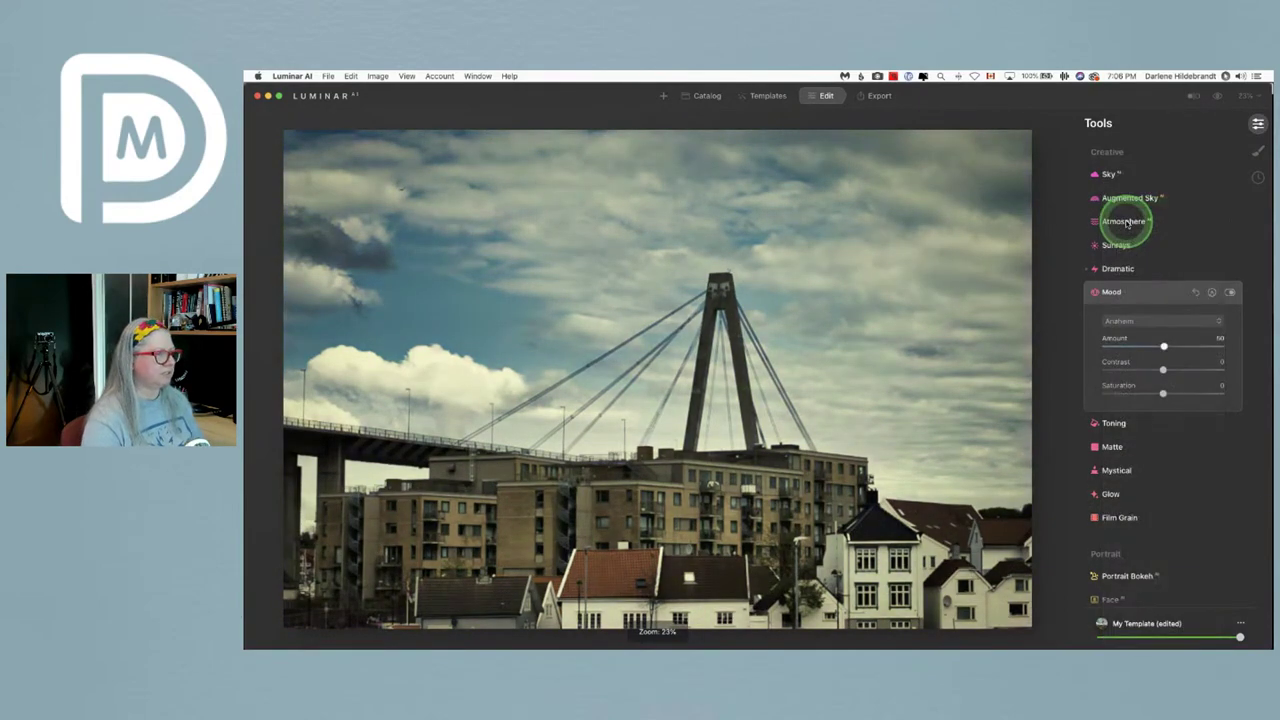
drag(1163, 346, 1162, 392)
click(1201, 348)
drag(1201, 350, 1188, 346)
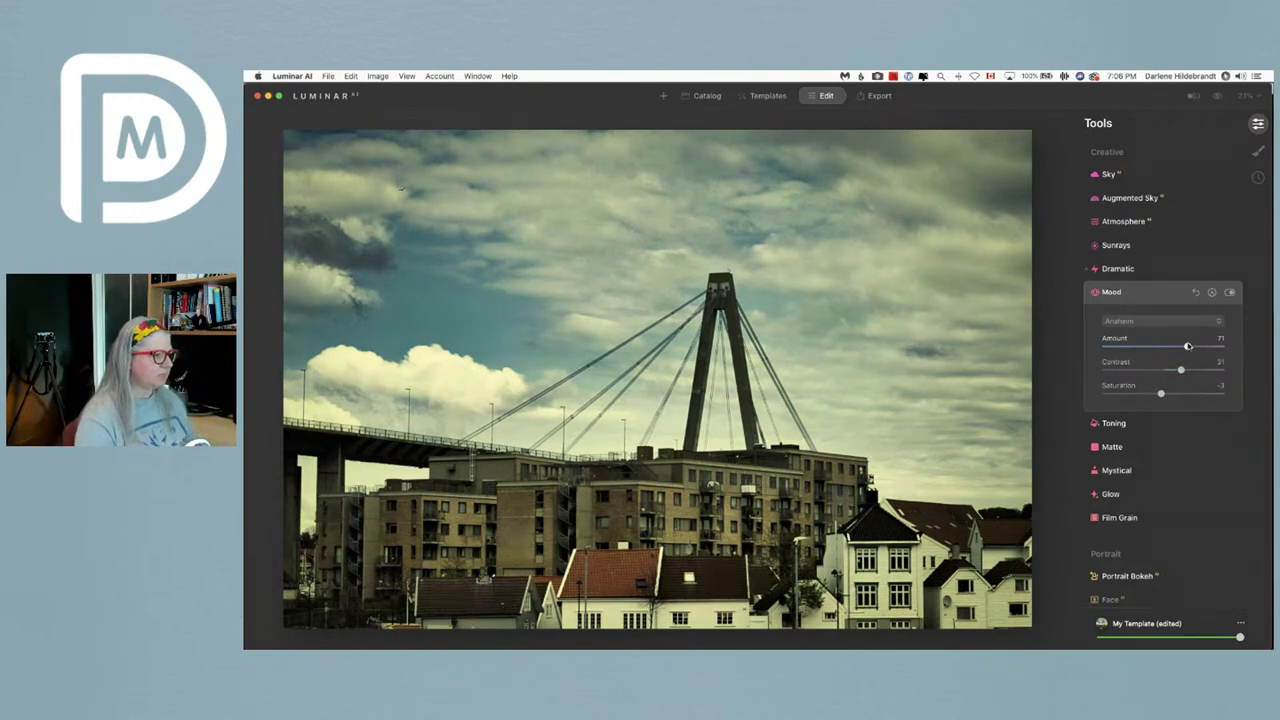
- Compare the edited bridge photo with its original and set the Mood tool's contrast to 27
key(backslash)
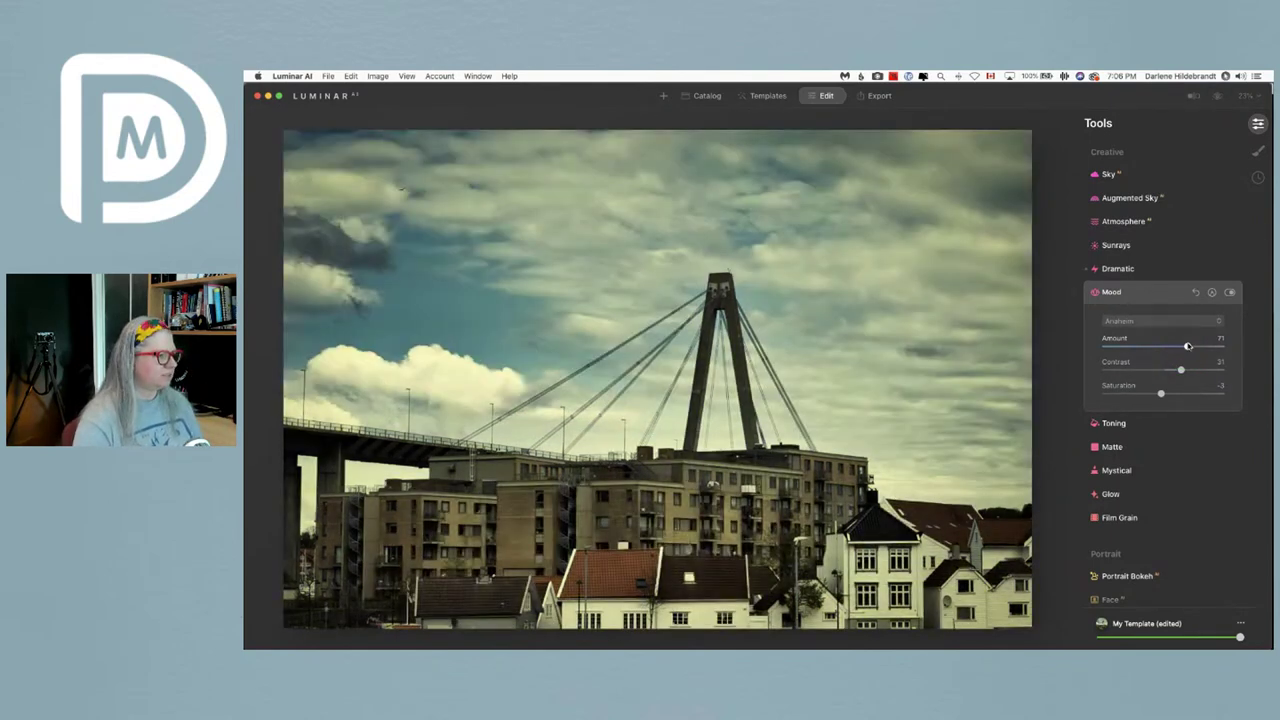
drag(1181, 369, 1180, 370)
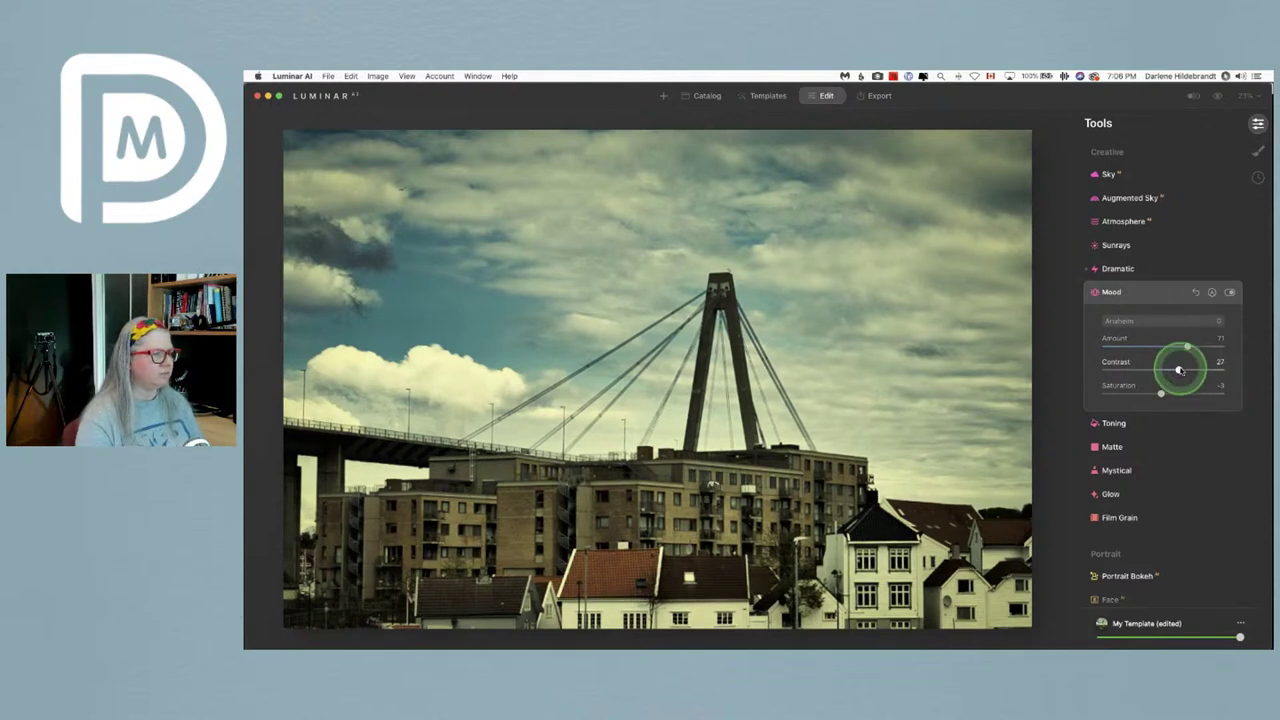
- Apply the Matte tool to the bridge photo with amount 48 and fade 28
scroll(1180, 368, down, 2)
click(1100, 366)
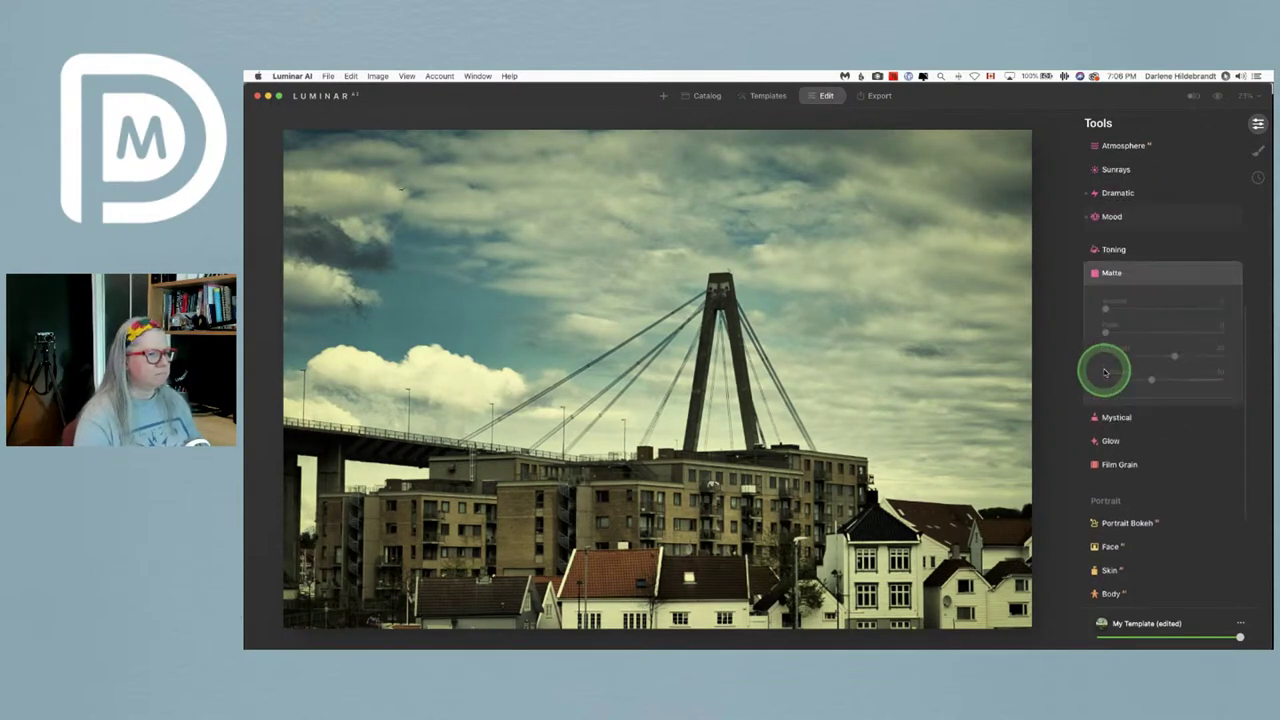
click(1108, 396)
drag(1106, 297, 1190, 296)
drag(1105, 323, 1161, 300)
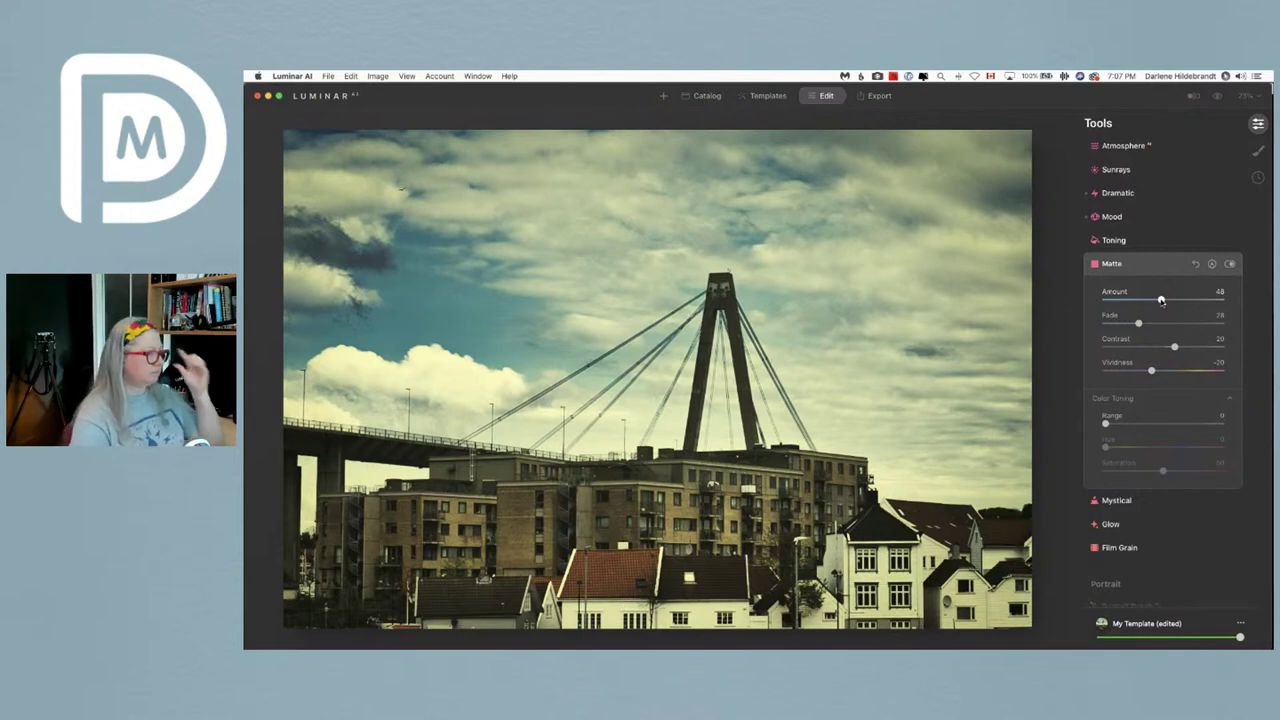
click(1148, 264)
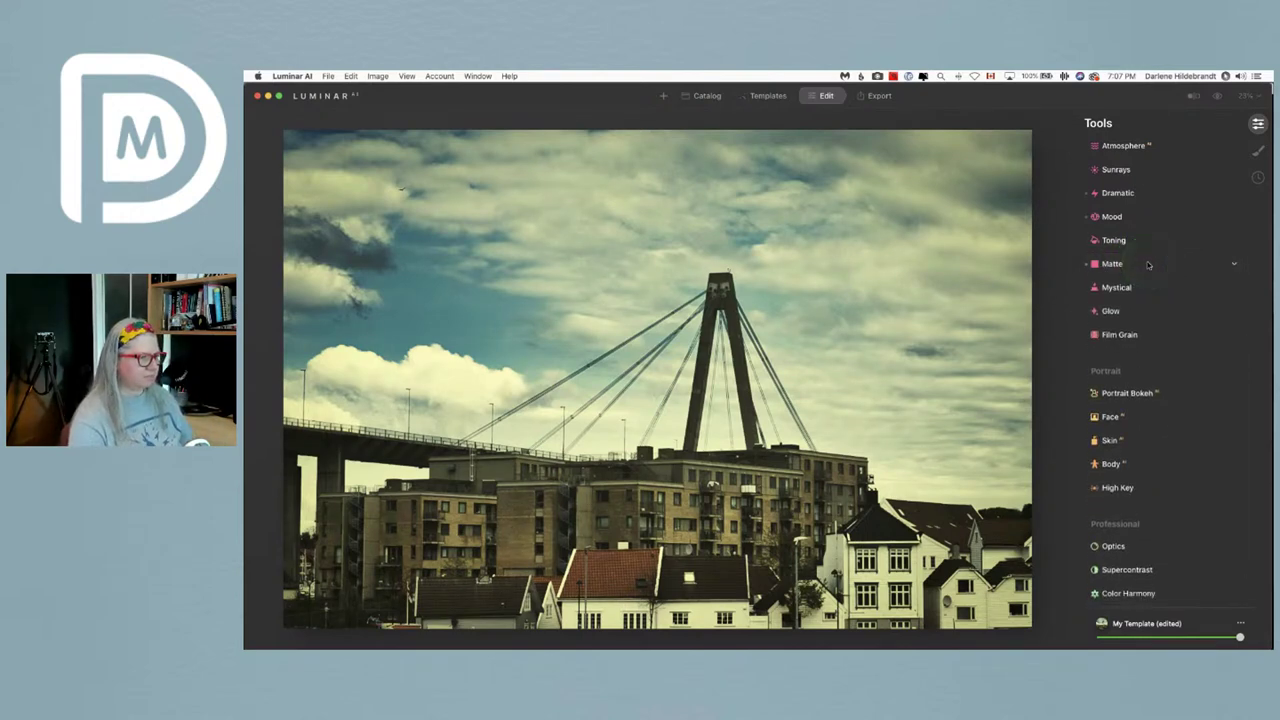
- Apply Supercontrast with highlights contrast 75 and highlights balance 72
scroll(1148, 300, down, 2)
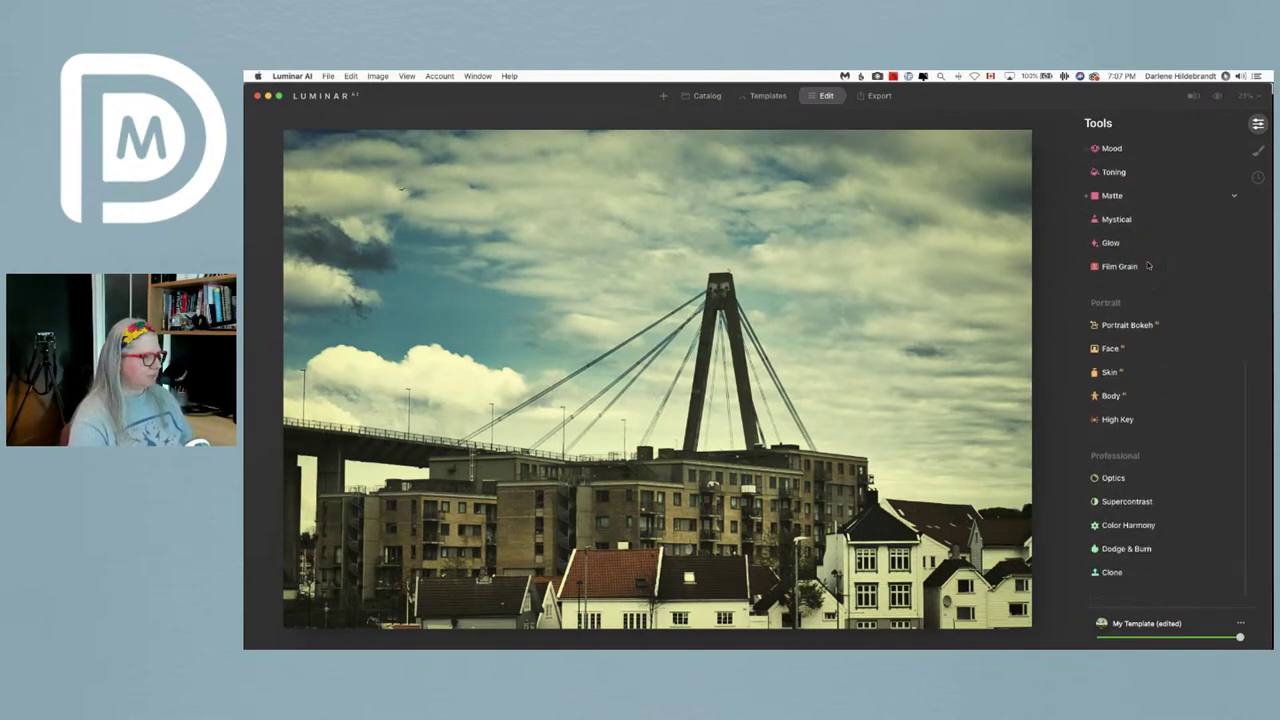
click(1138, 518)
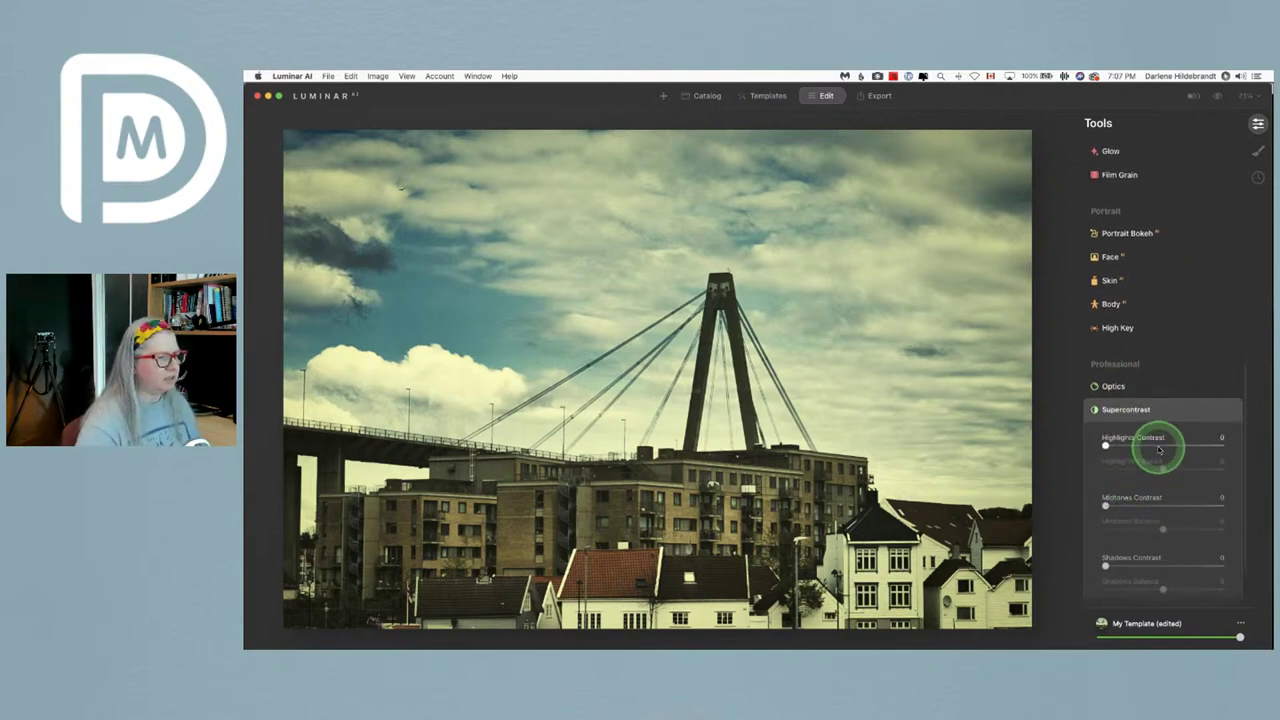
click(1160, 448)
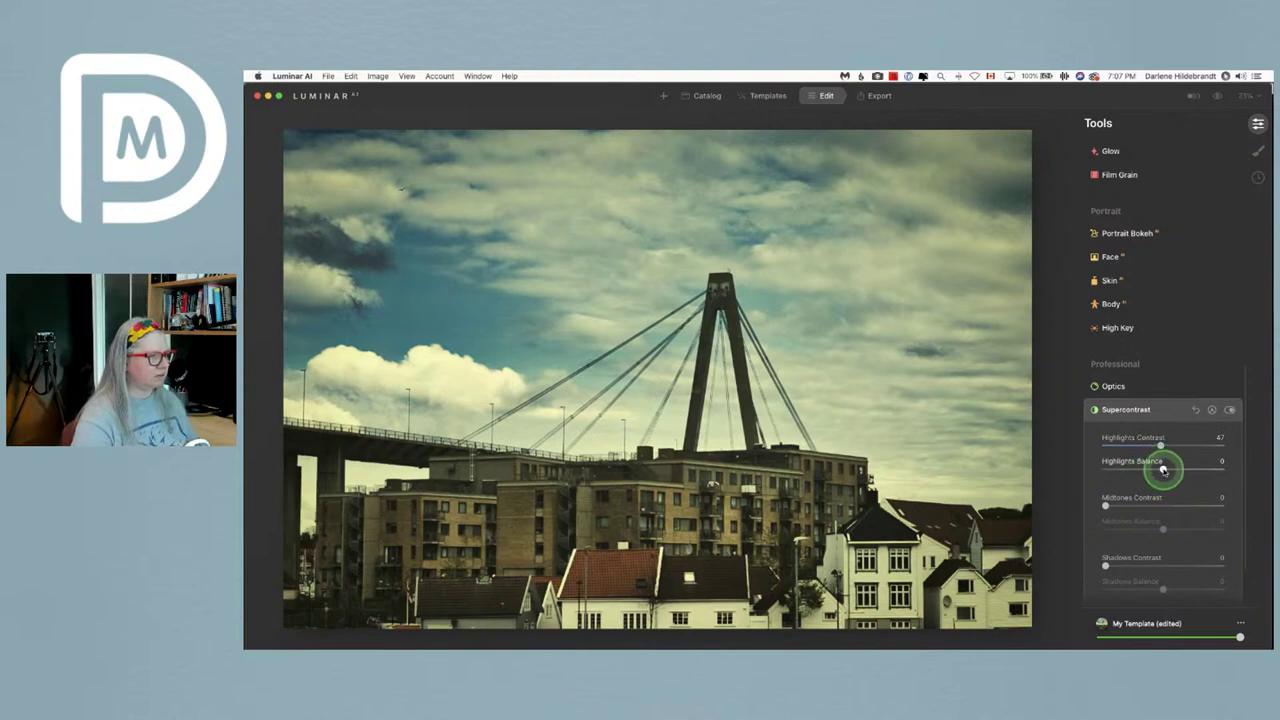
drag(1163, 470, 1192, 447)
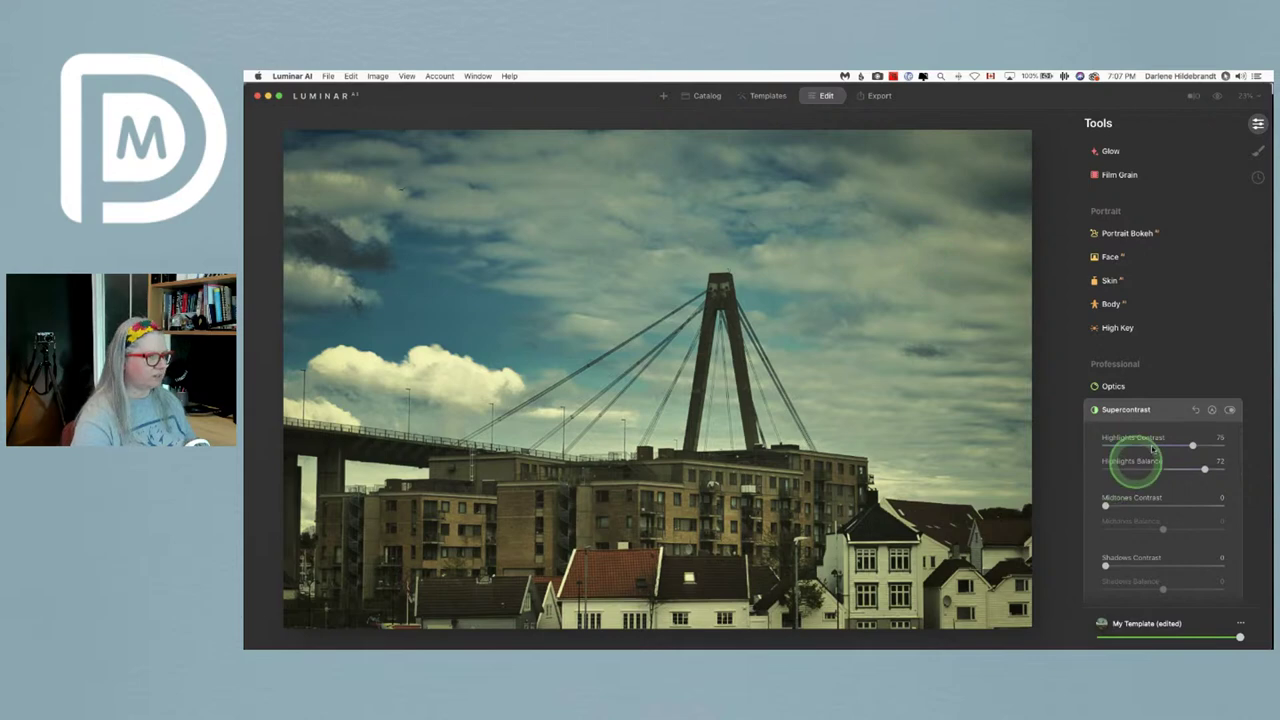
- Paint a Supercontrast mask at brush opacity 31 over the bright low clouds above the bridge's road deck
click(1211, 409)
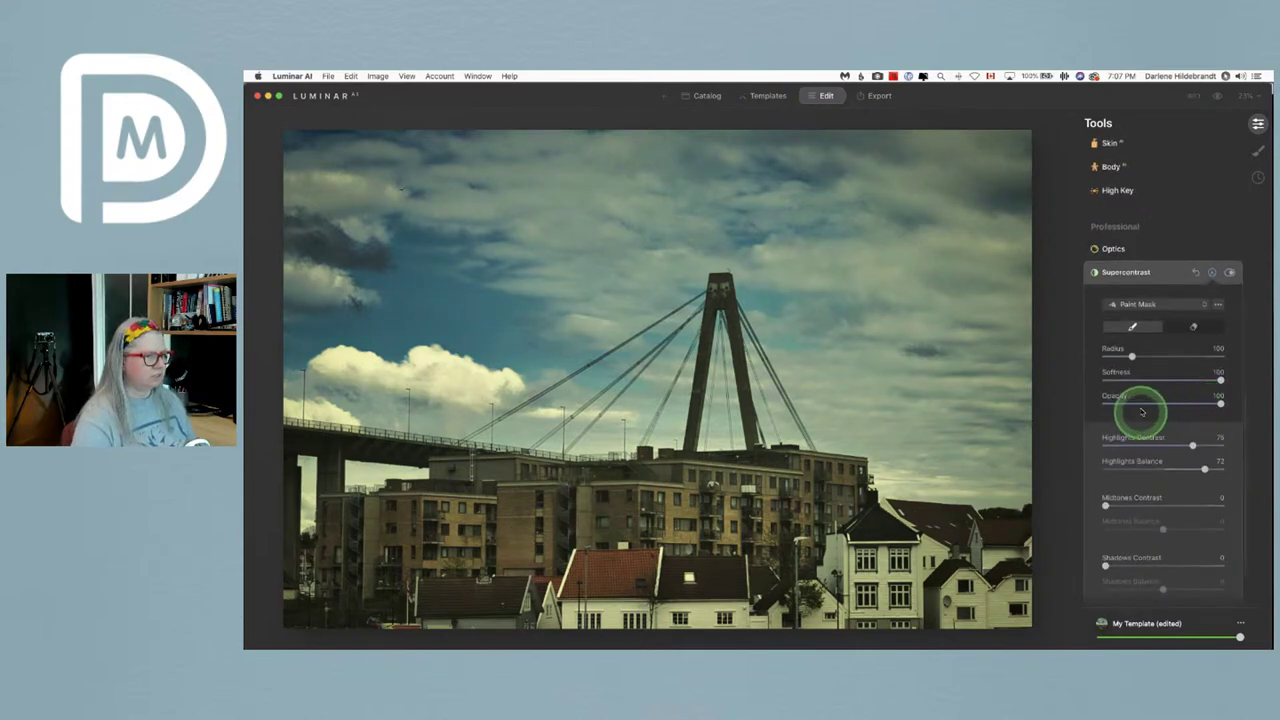
click(1142, 410)
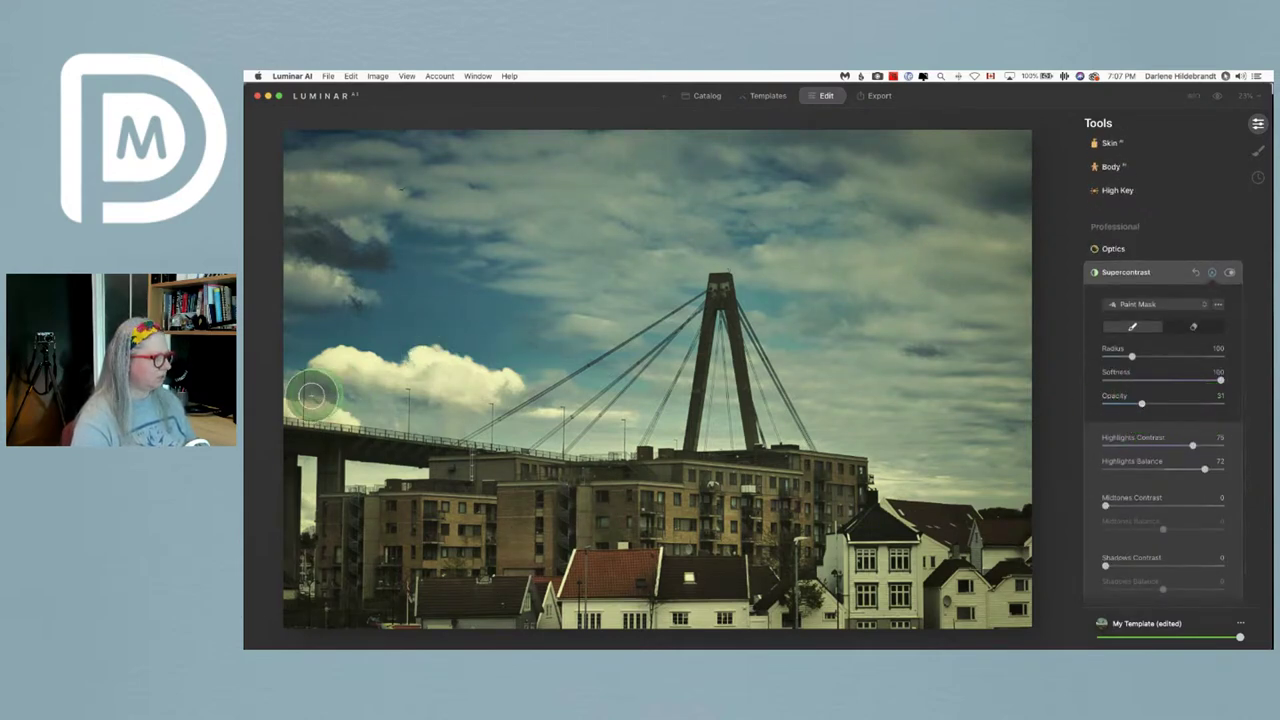
mouse_move(320, 394)
mouse_down()
mouse_move(623, 426)
mouse_move(480, 421)
mouse_move(488, 405)
mouse_move(456, 375)
mouse_move(534, 399)
mouse_move(440, 366)
mouse_move(341, 364)
mouse_move(272, 408)
mouse_up()
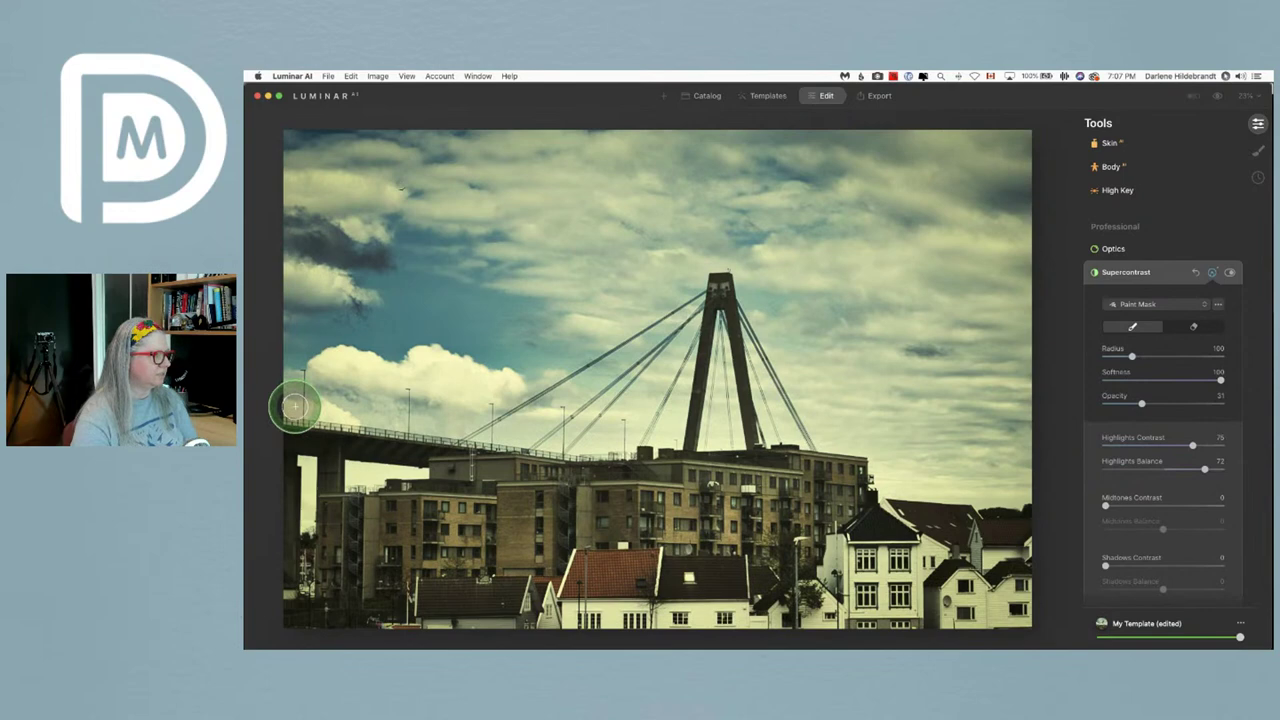
mouse_move(486, 429)
mouse_down()
mouse_move(435, 412)
mouse_move(489, 424)
mouse_move(427, 375)
mouse_move(388, 426)
mouse_move(360, 373)
mouse_move(309, 399)
mouse_move(389, 385)
mouse_move(471, 418)
mouse_move(587, 431)
mouse_move(529, 423)
mouse_move(421, 355)
mouse_move(439, 410)
mouse_move(320, 402)
mouse_up()
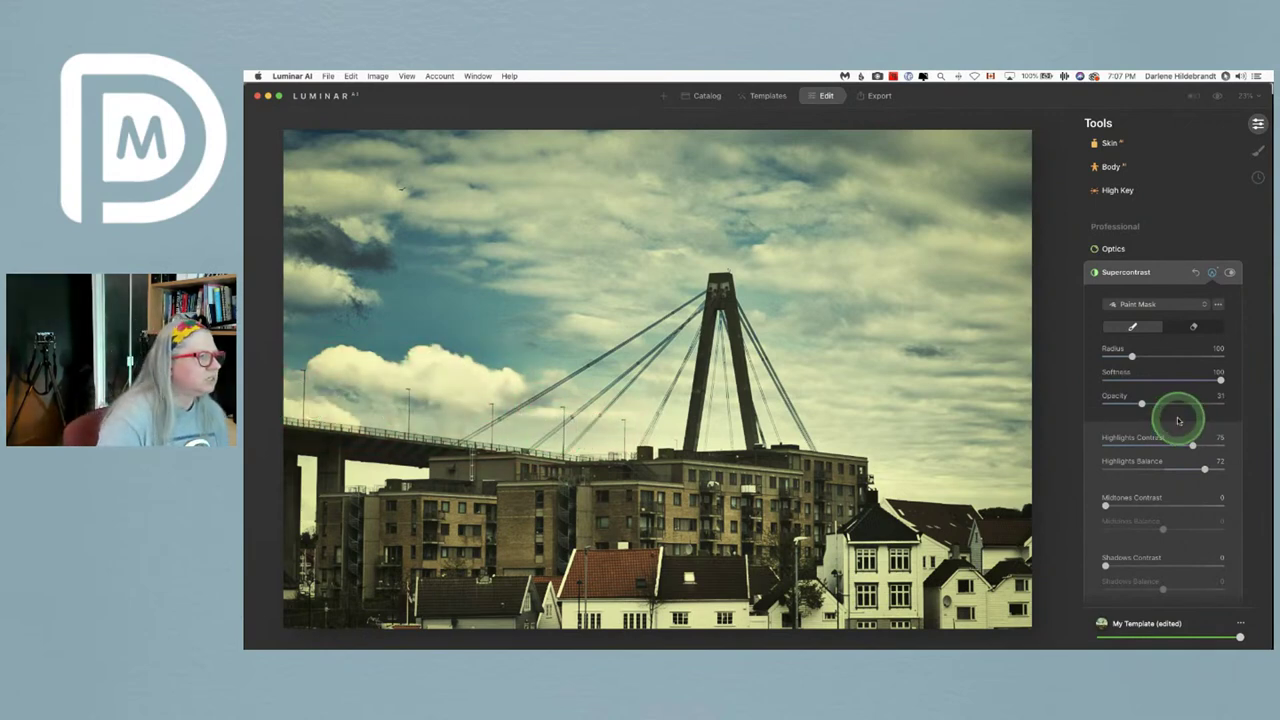
click(1167, 285)
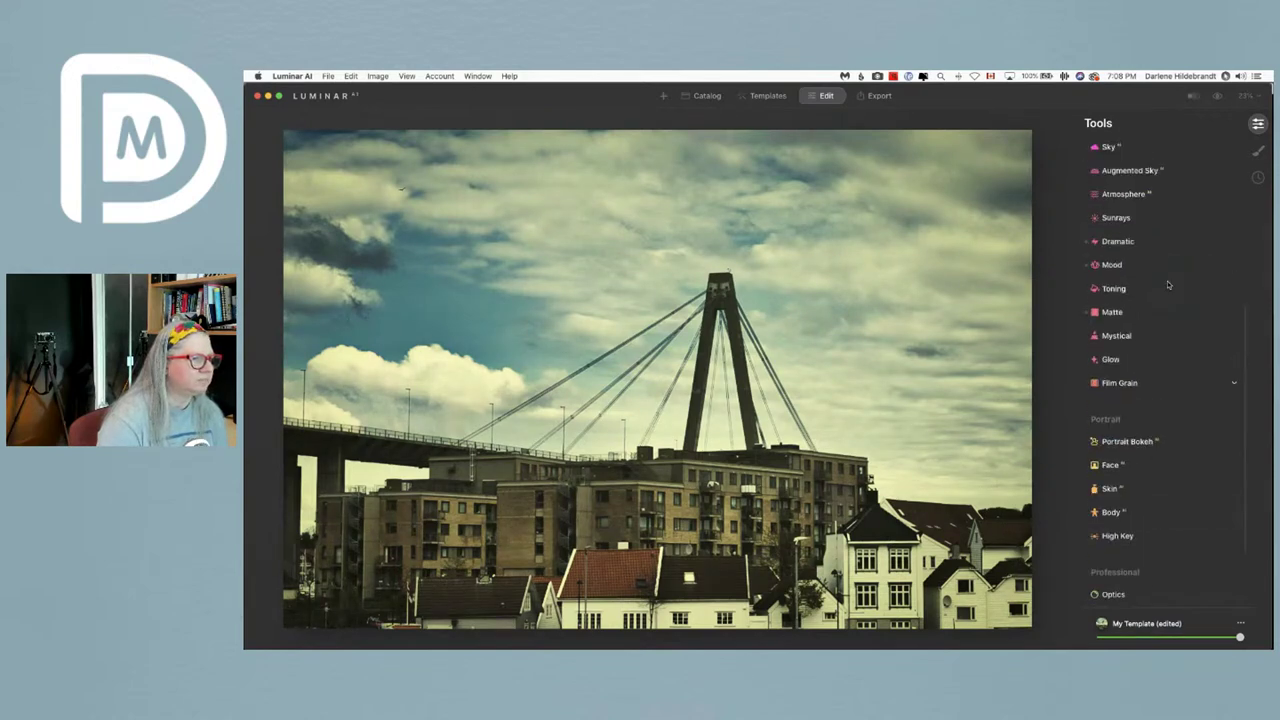
- Add film grain with amount 20 and size 49, and compare the result with the original bridge photo
click(1115, 382)
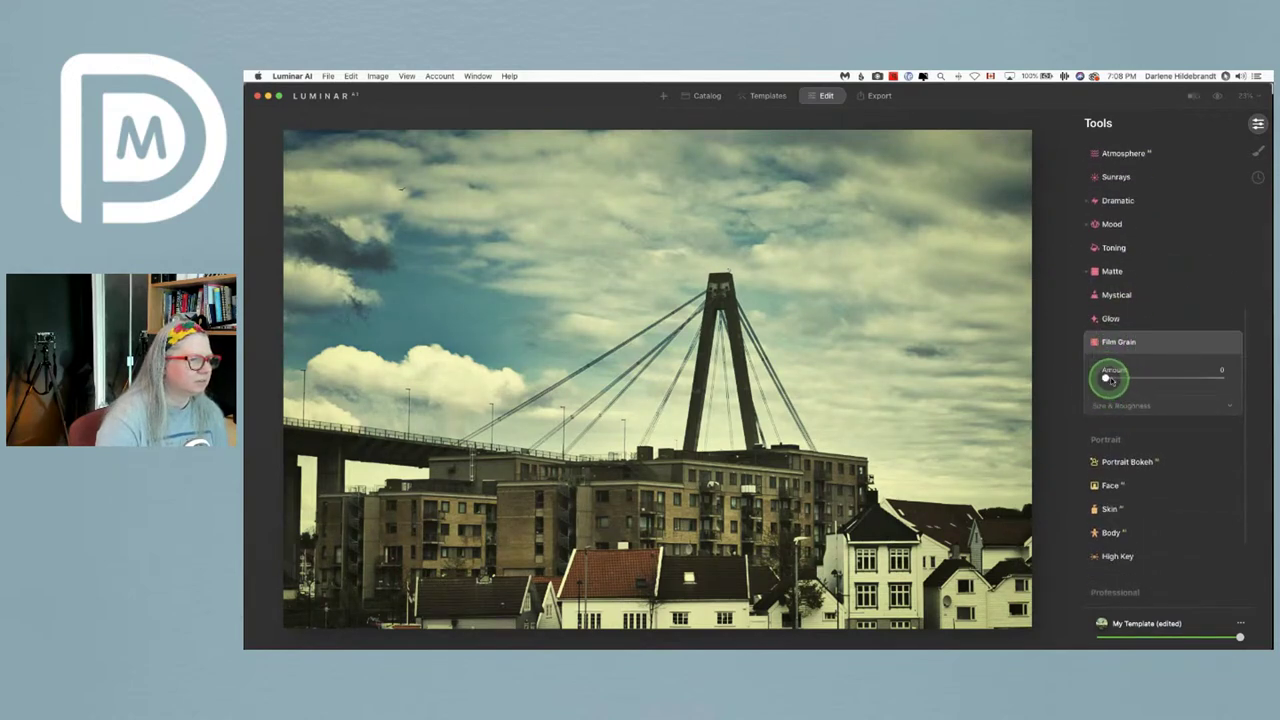
drag(1103, 375, 1150, 378)
click(1126, 402)
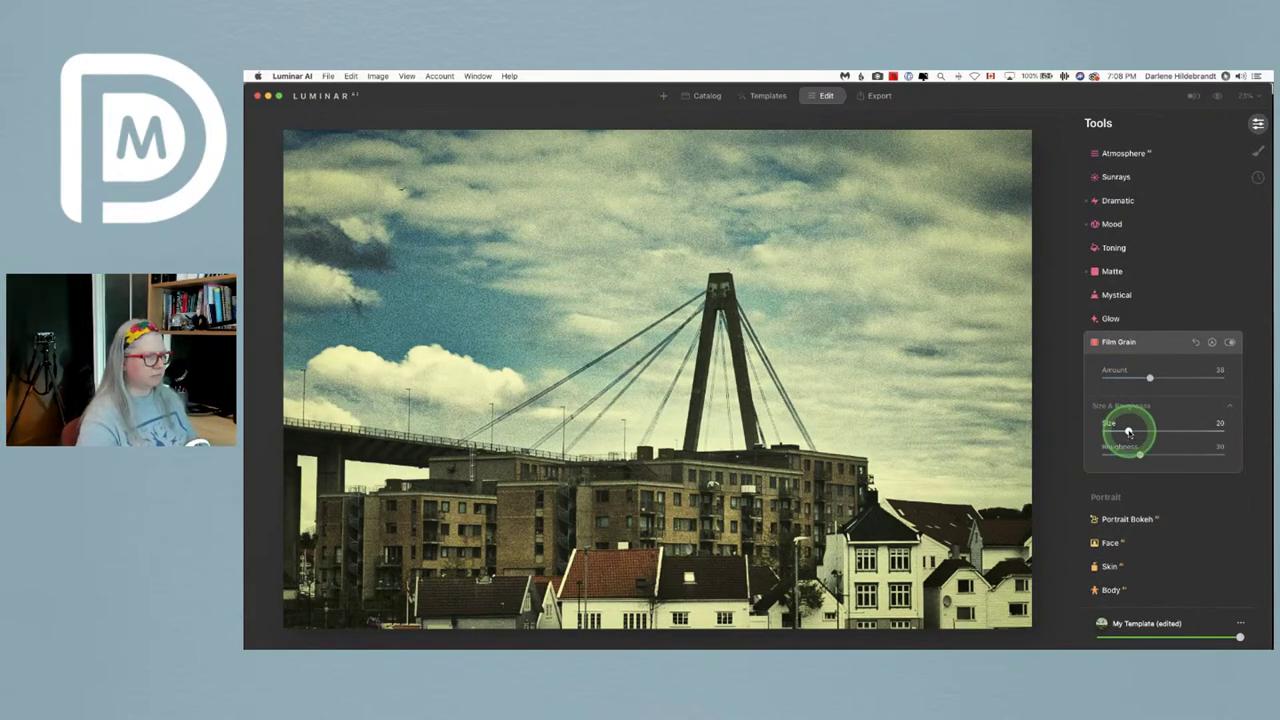
drag(1129, 432, 1162, 431)
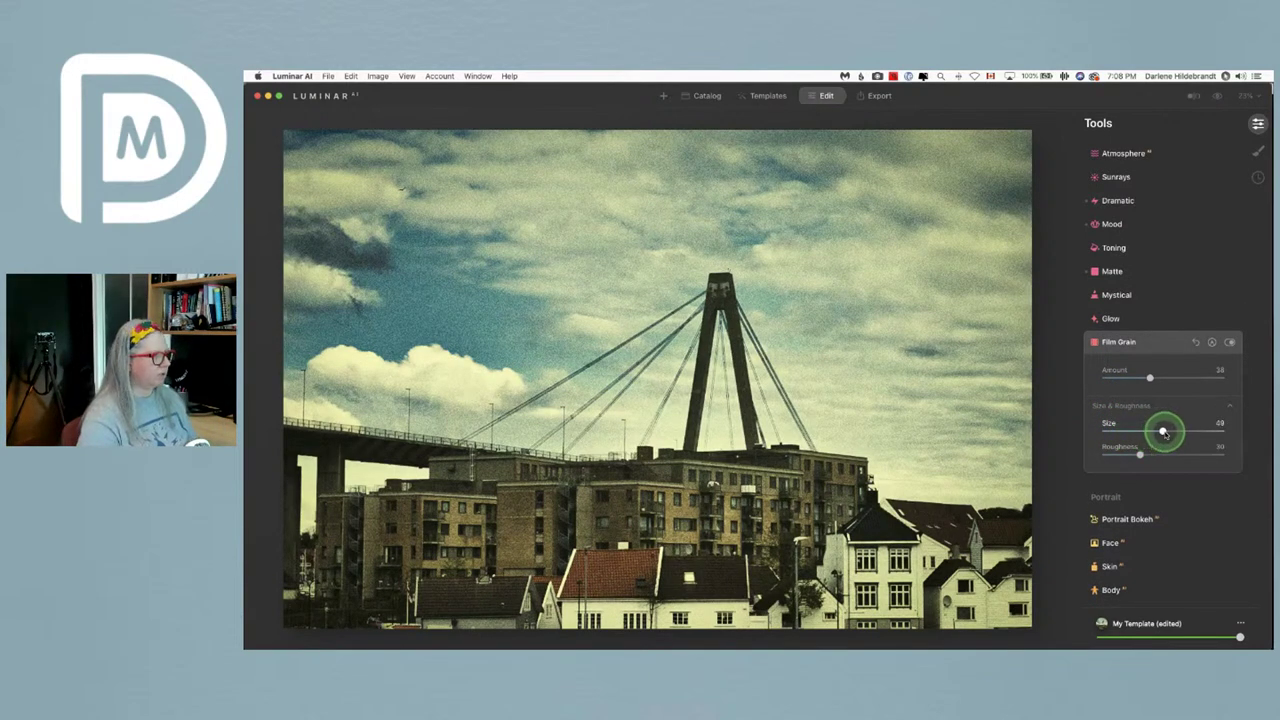
drag(1150, 378, 1131, 381)
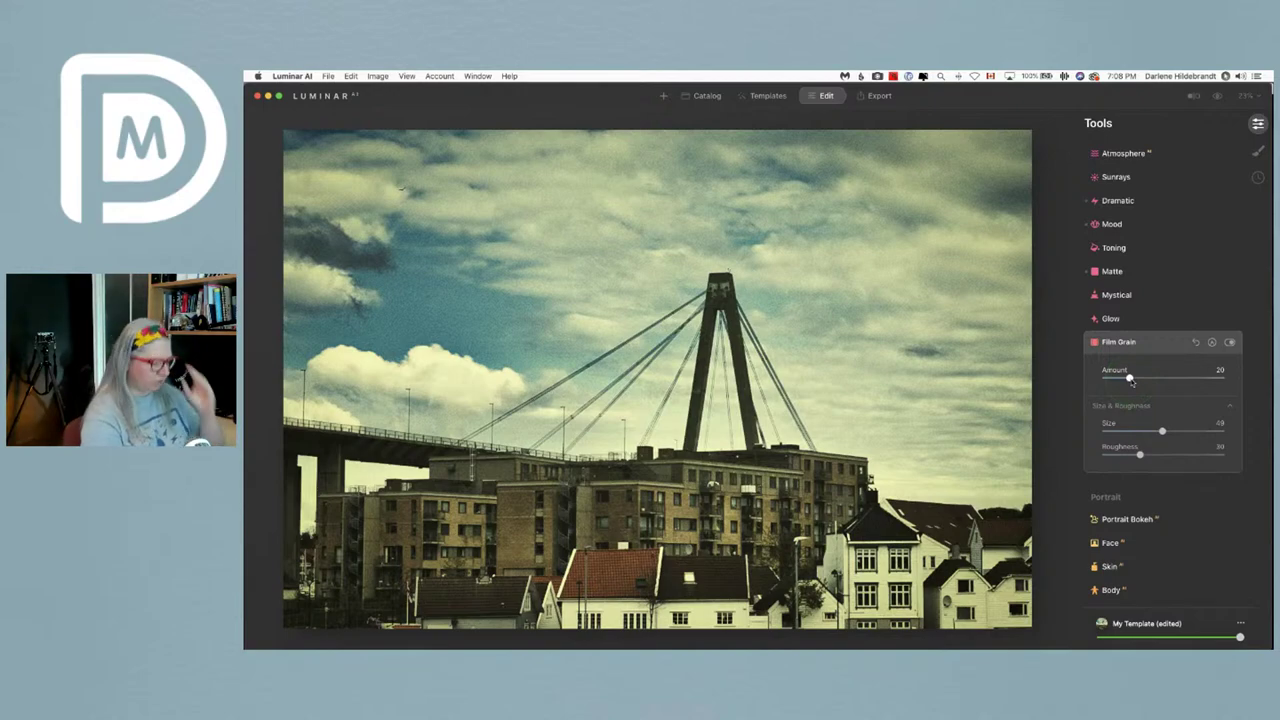
key(backslash)
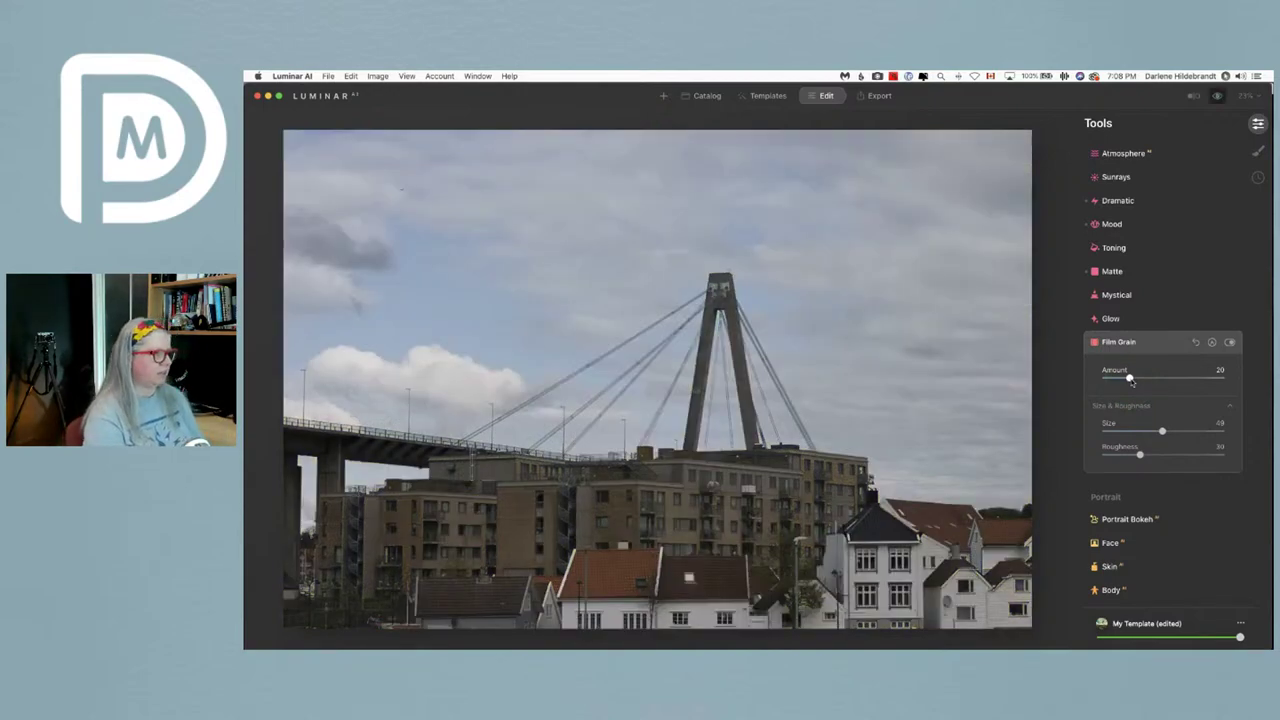
key(backslash)
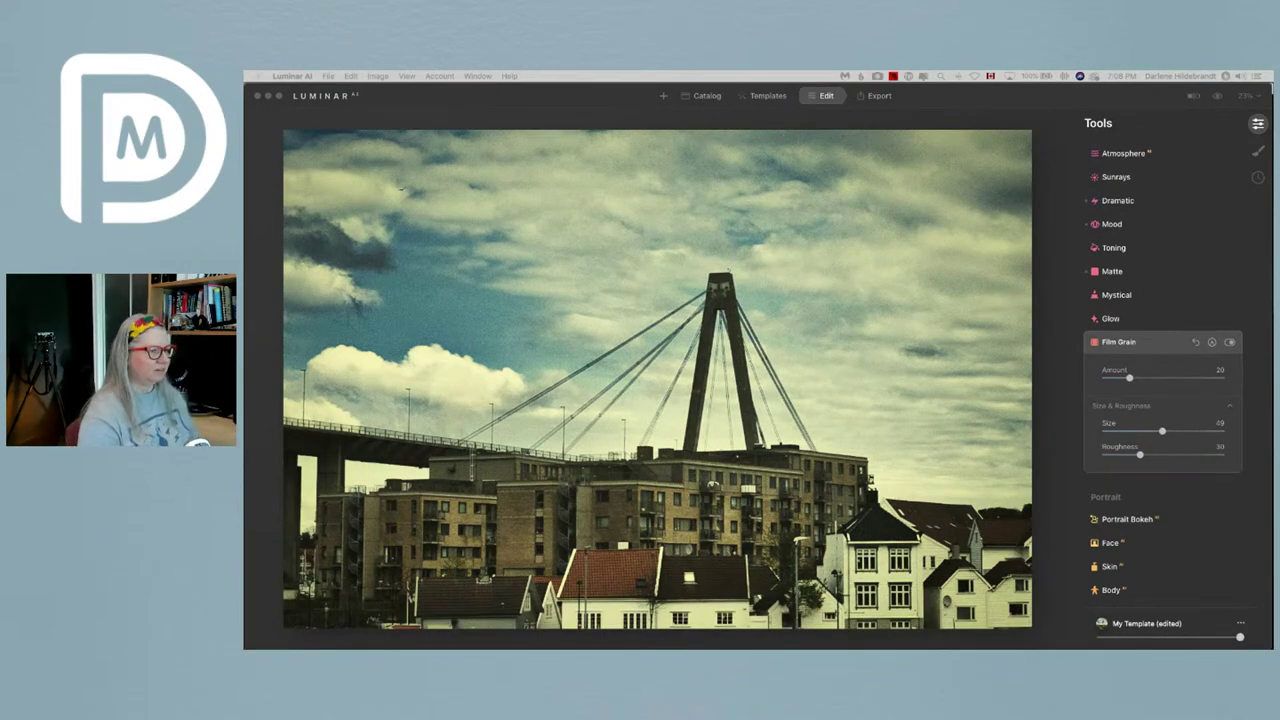
- View the dusk desert photo of the hiker from the Edit my image album and hide the screen-sharing notice
click(914, 100)
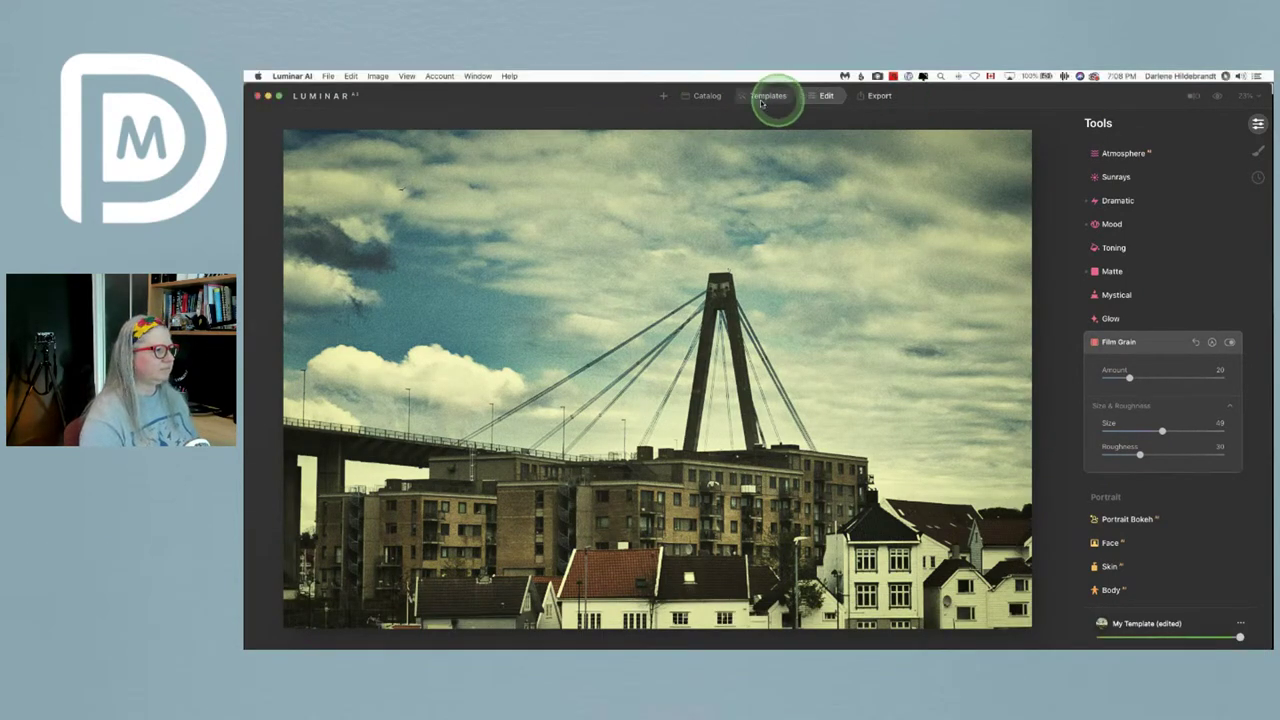
click(707, 97)
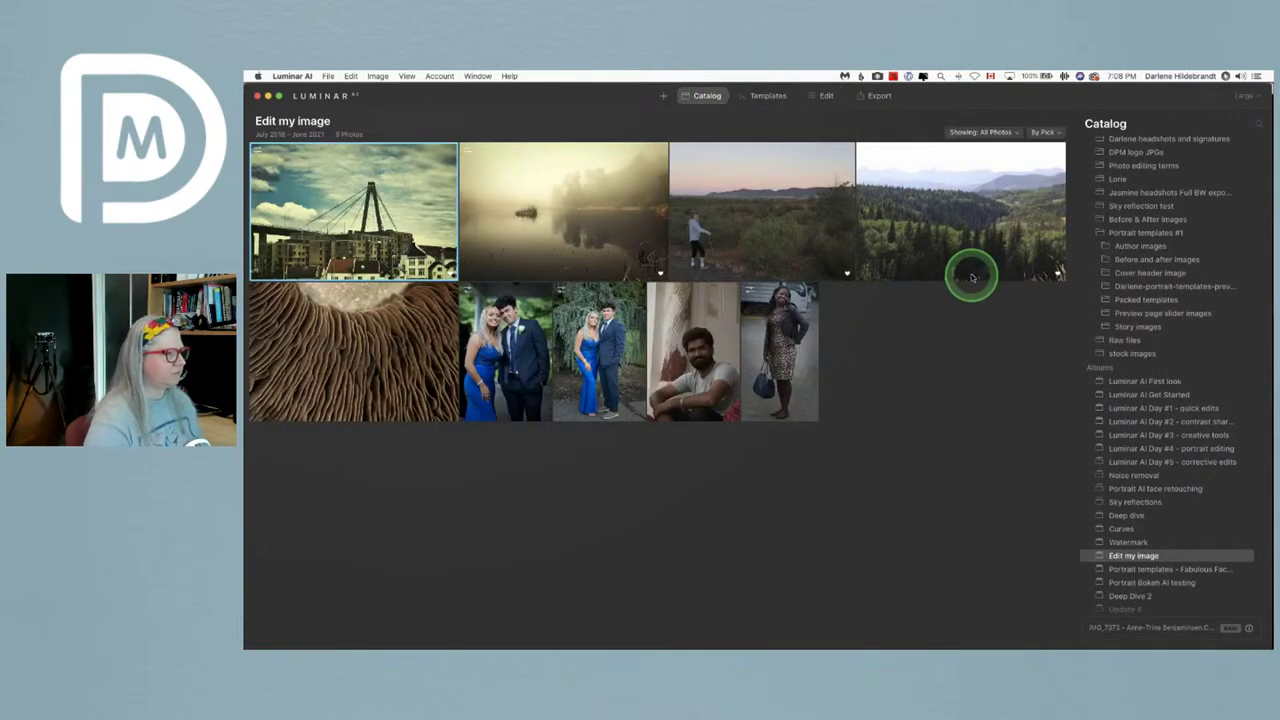
double_click(759, 238)
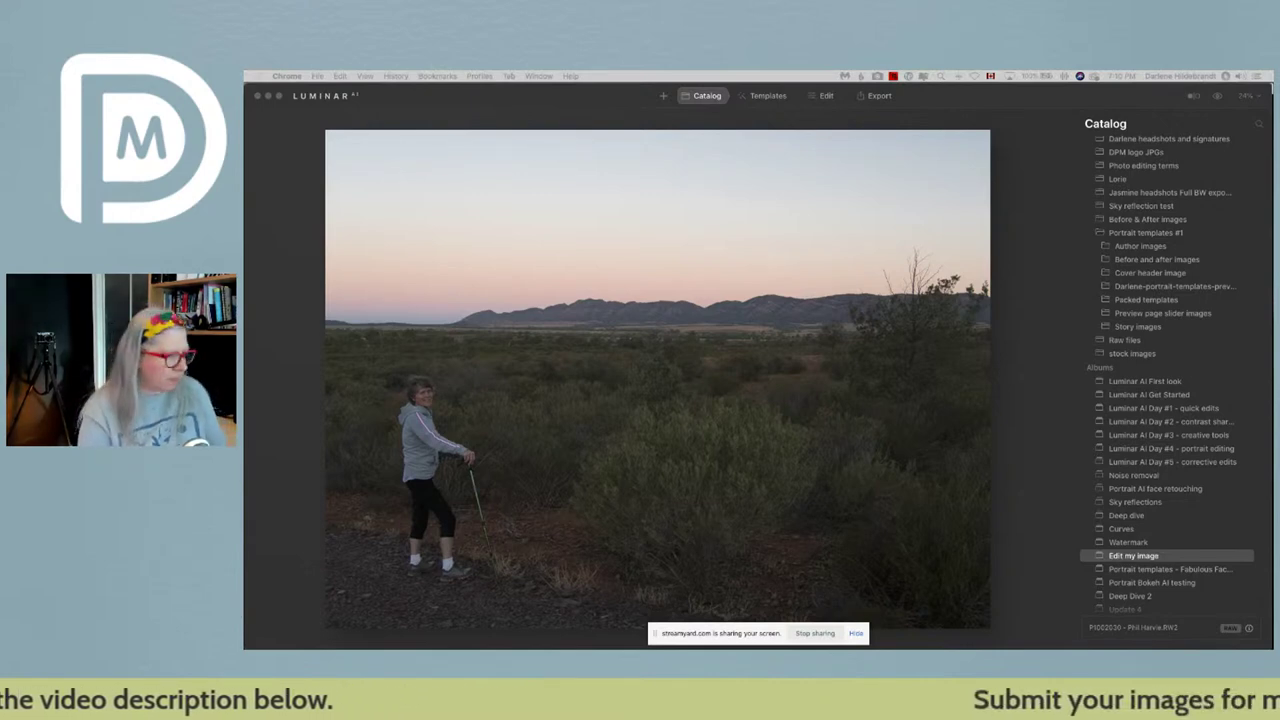
click(1026, 554)
click(856, 634)
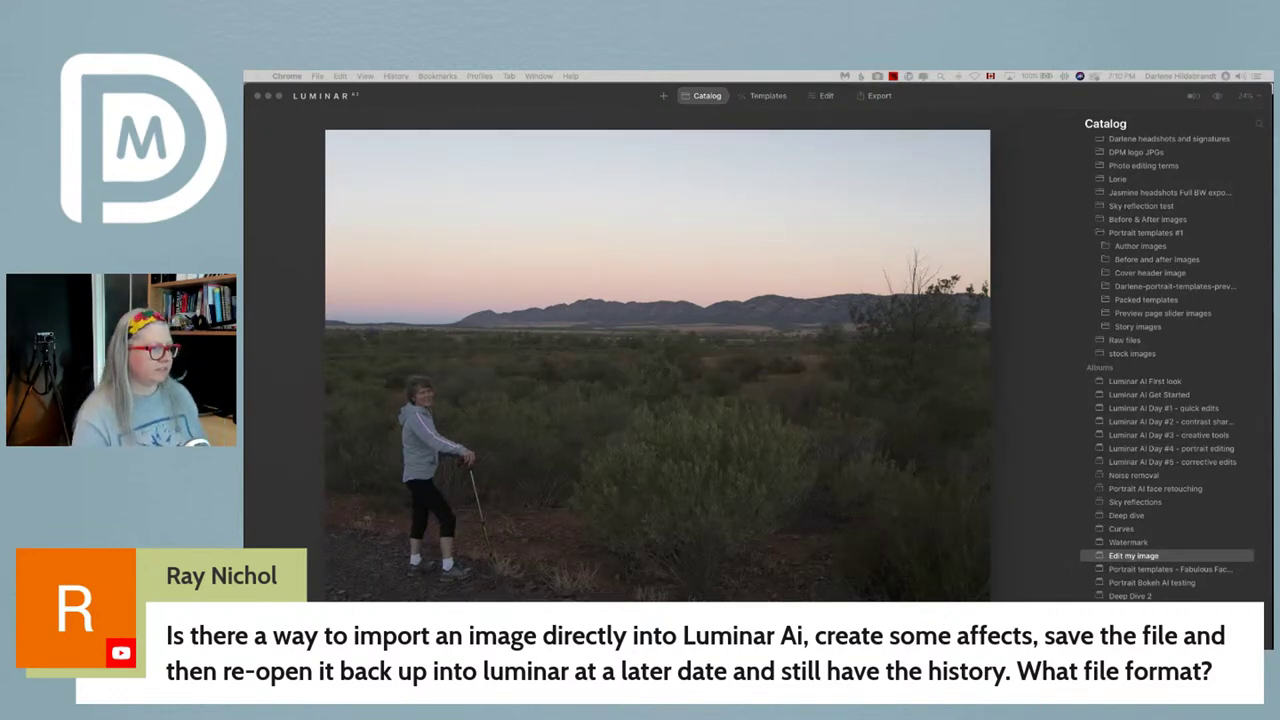
click(1020, 189)
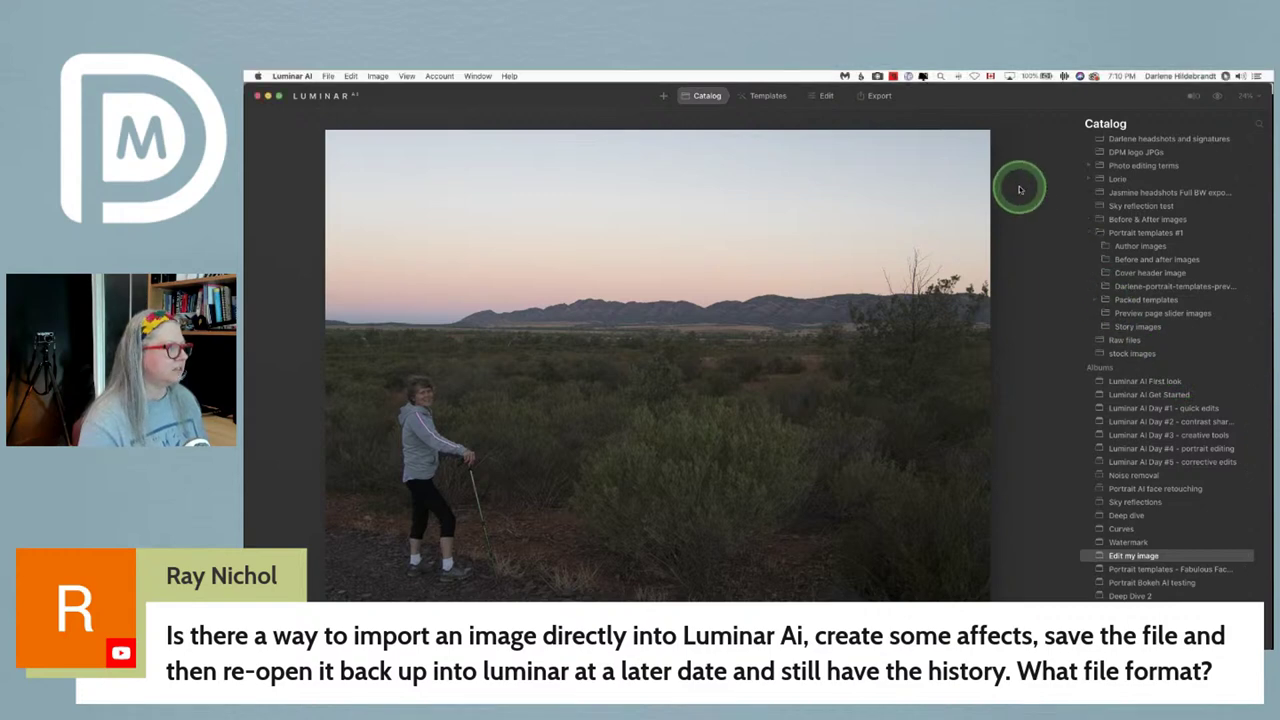
- Return to the album's thumbnails and open the misty pond photo for editing
double_click(730, 131)
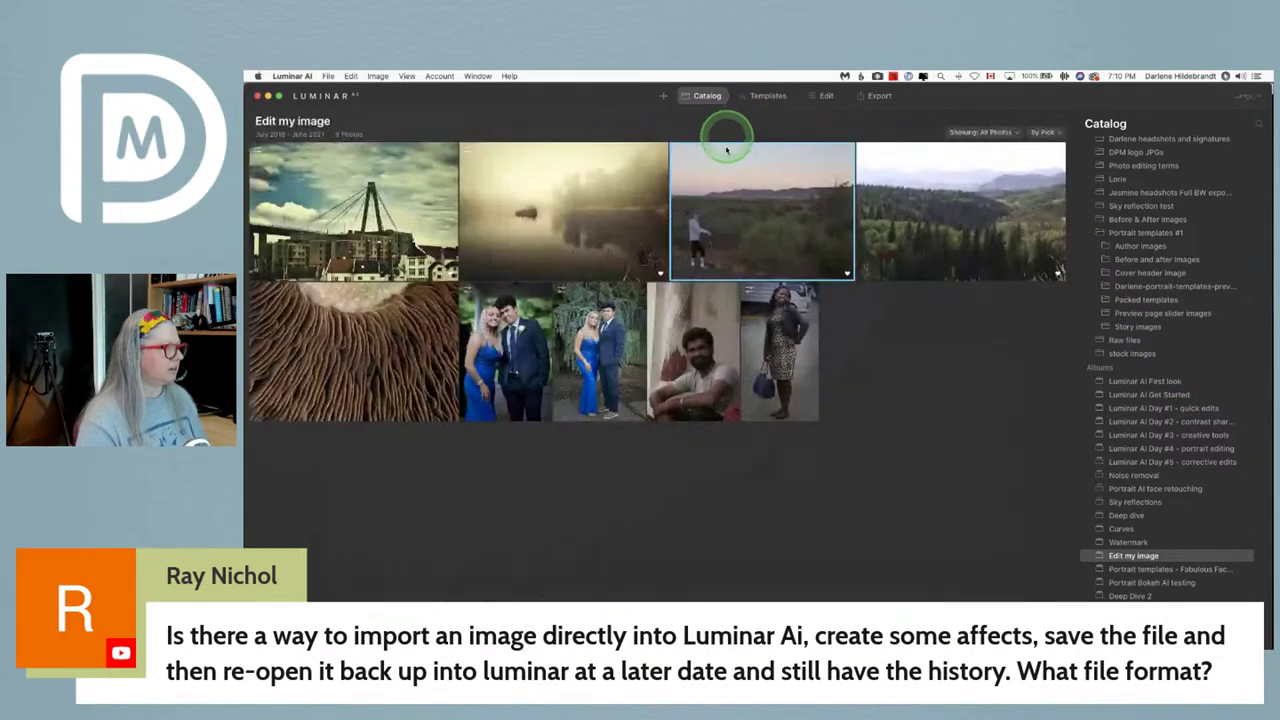
click(530, 240)
click(826, 95)
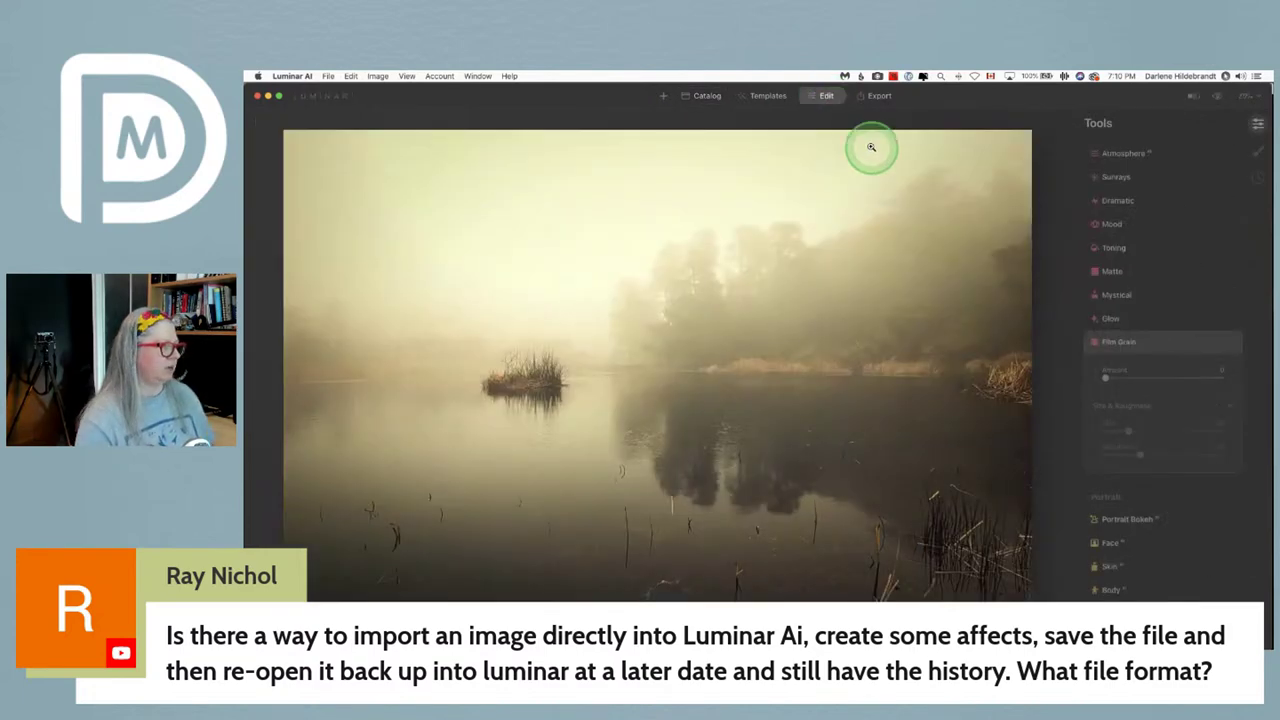
- Start exporting the misty pond photo to disk as a JPEG at quality 100, and cancel the running export
click(879, 96)
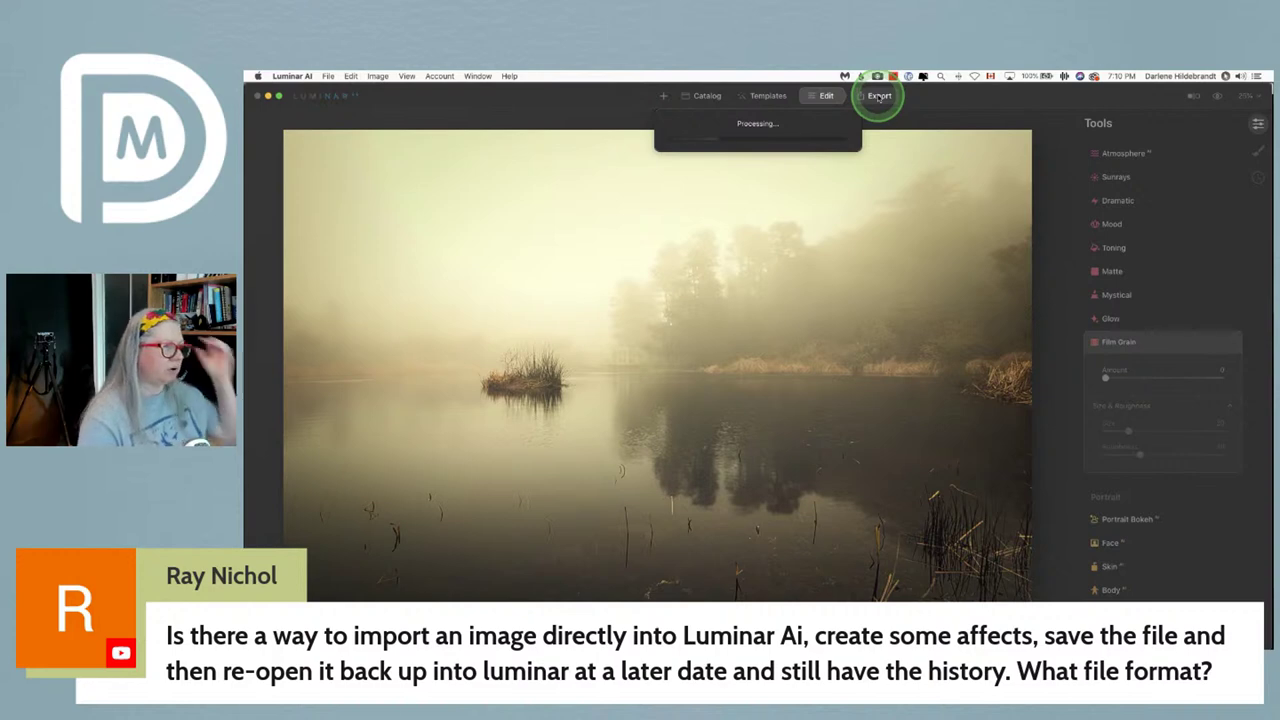
click(881, 97)
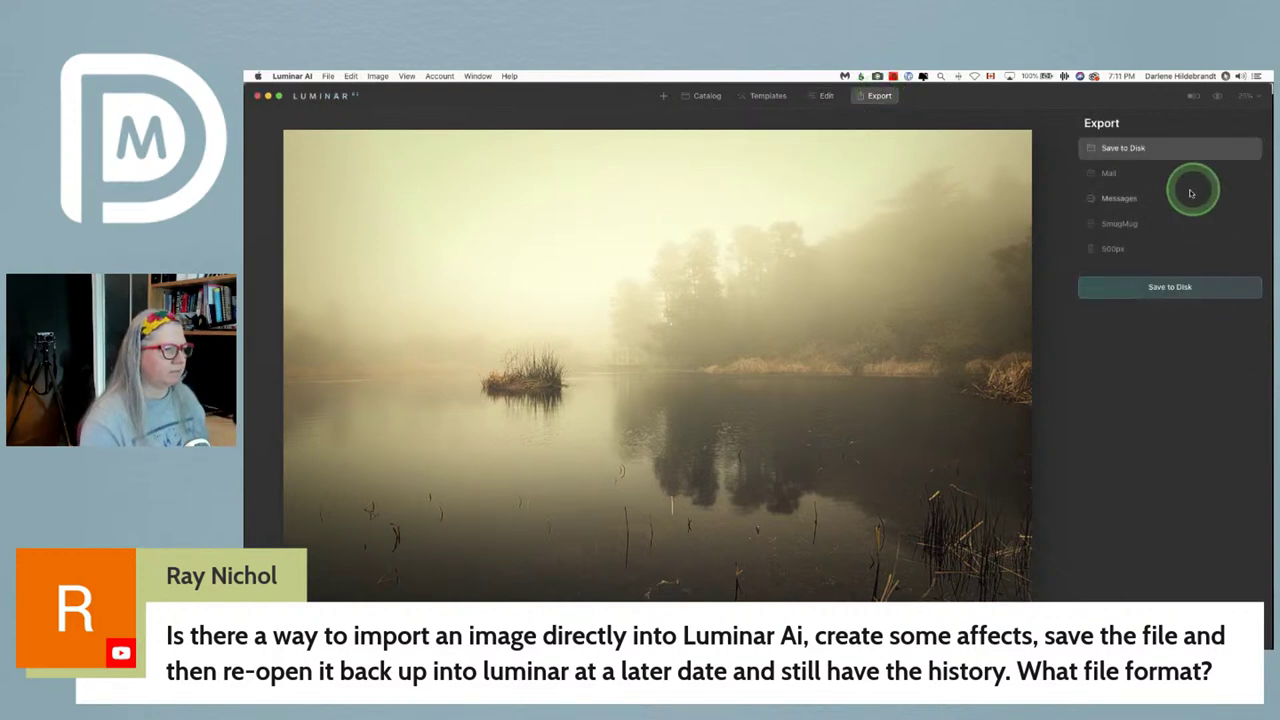
click(1165, 289)
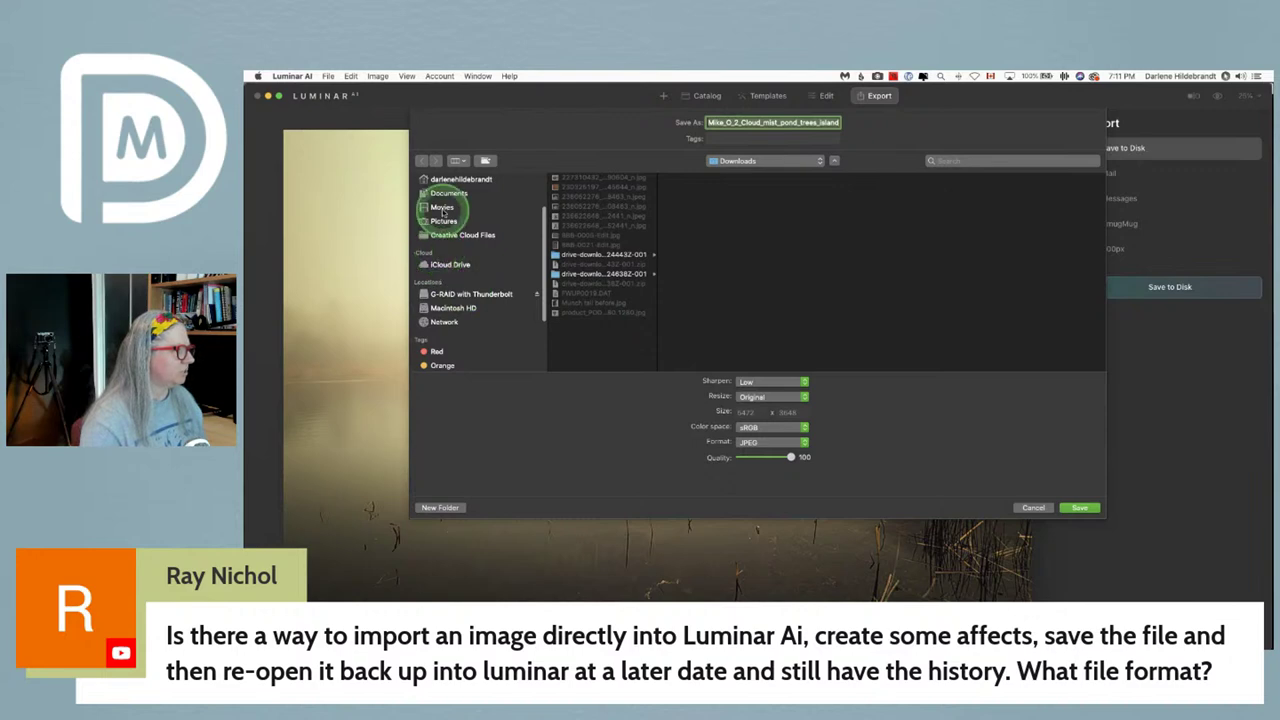
scroll(445, 210, up, 2)
click(605, 265)
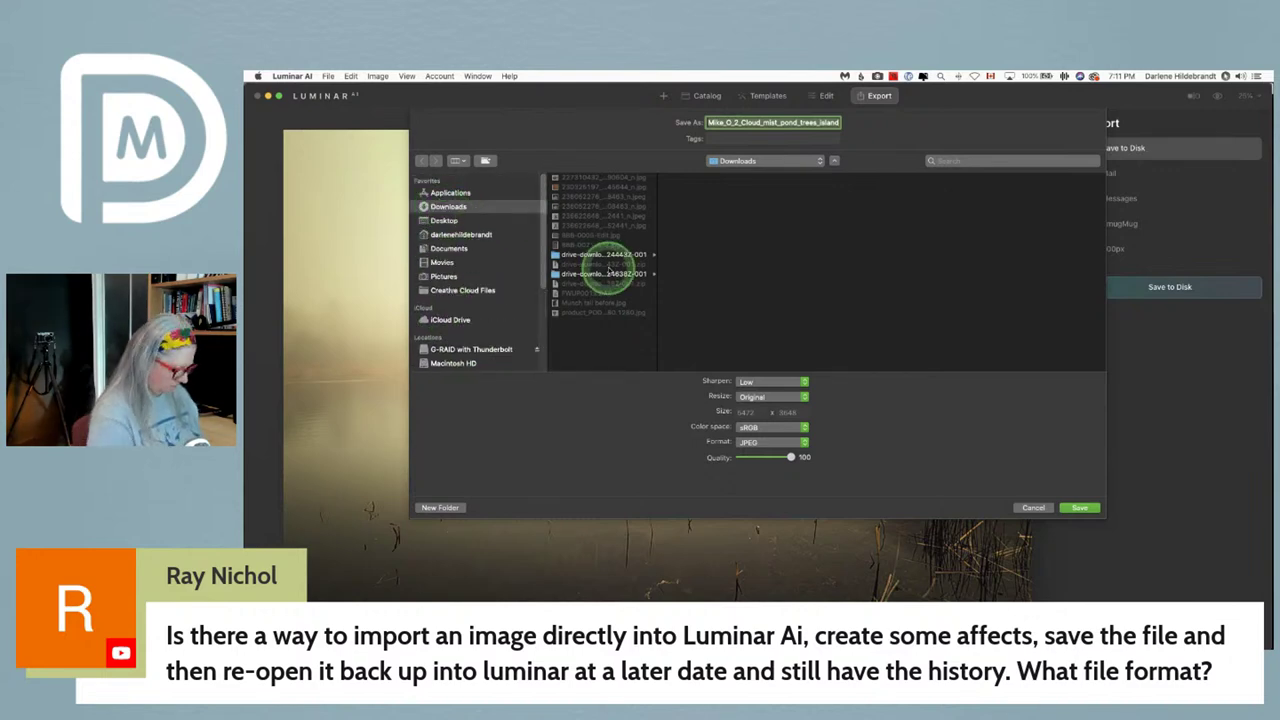
key(Return)
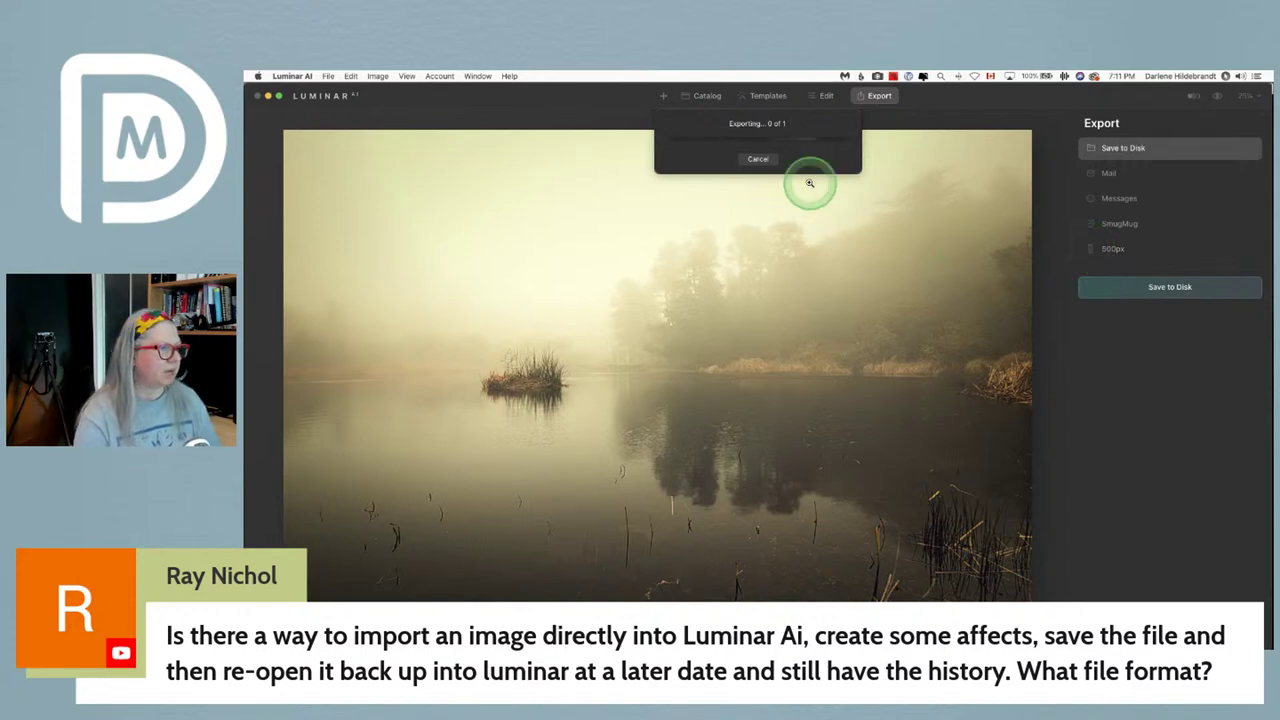
click(759, 159)
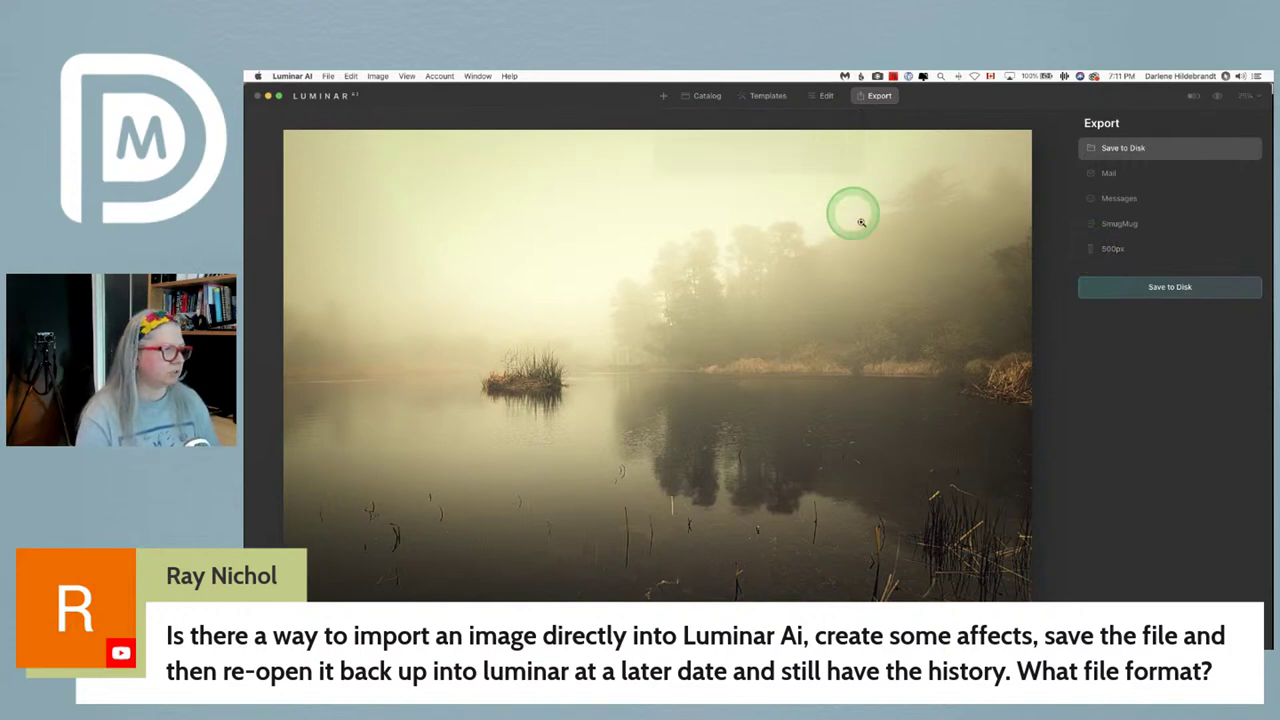
- Examine the edit history of the misty pond photo
click(829, 97)
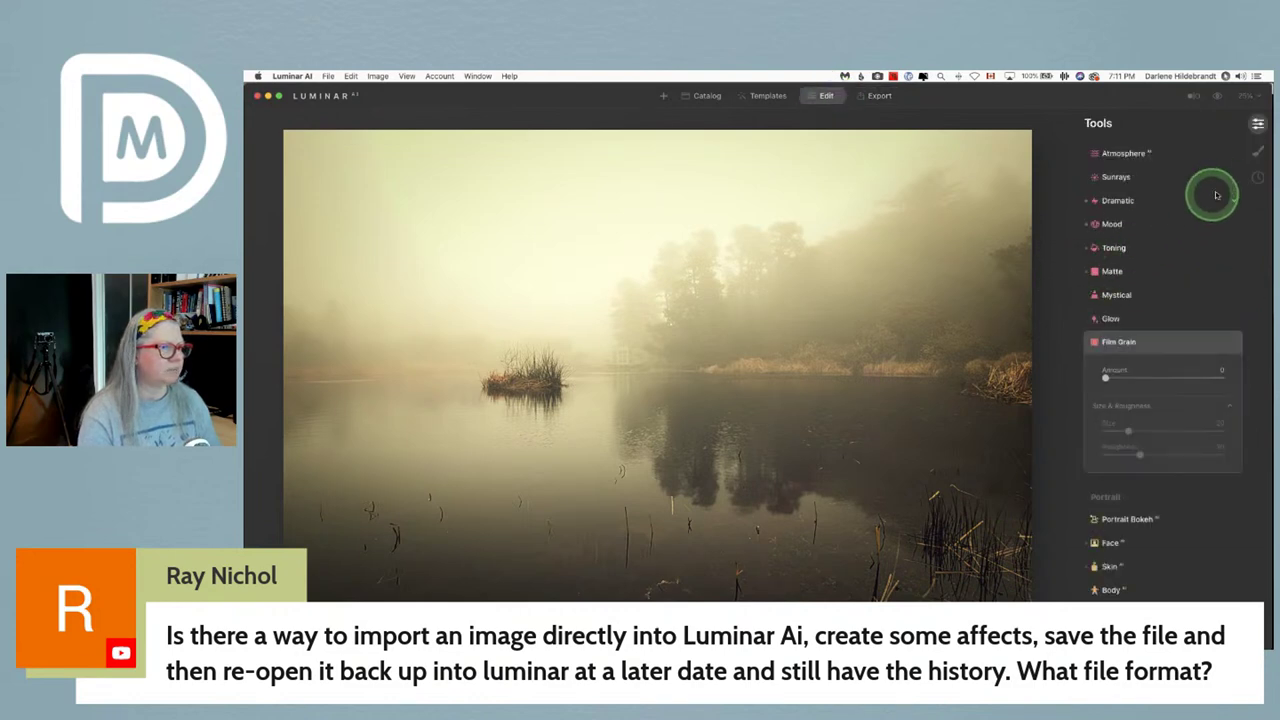
click(1258, 177)
scroll(1147, 358, down, 5)
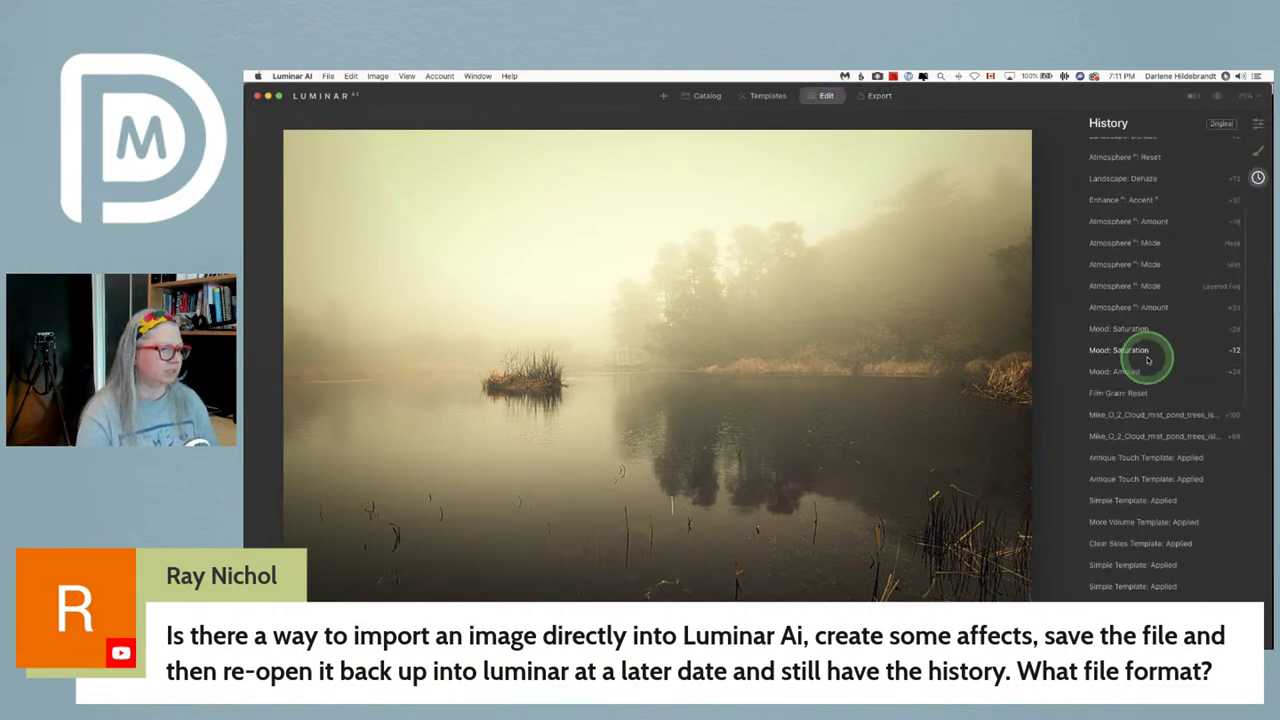
- Read through the rest of the pond photo's edit history down to the Original entry and return towards the recent edits
scroll(1147, 358, down, 5)
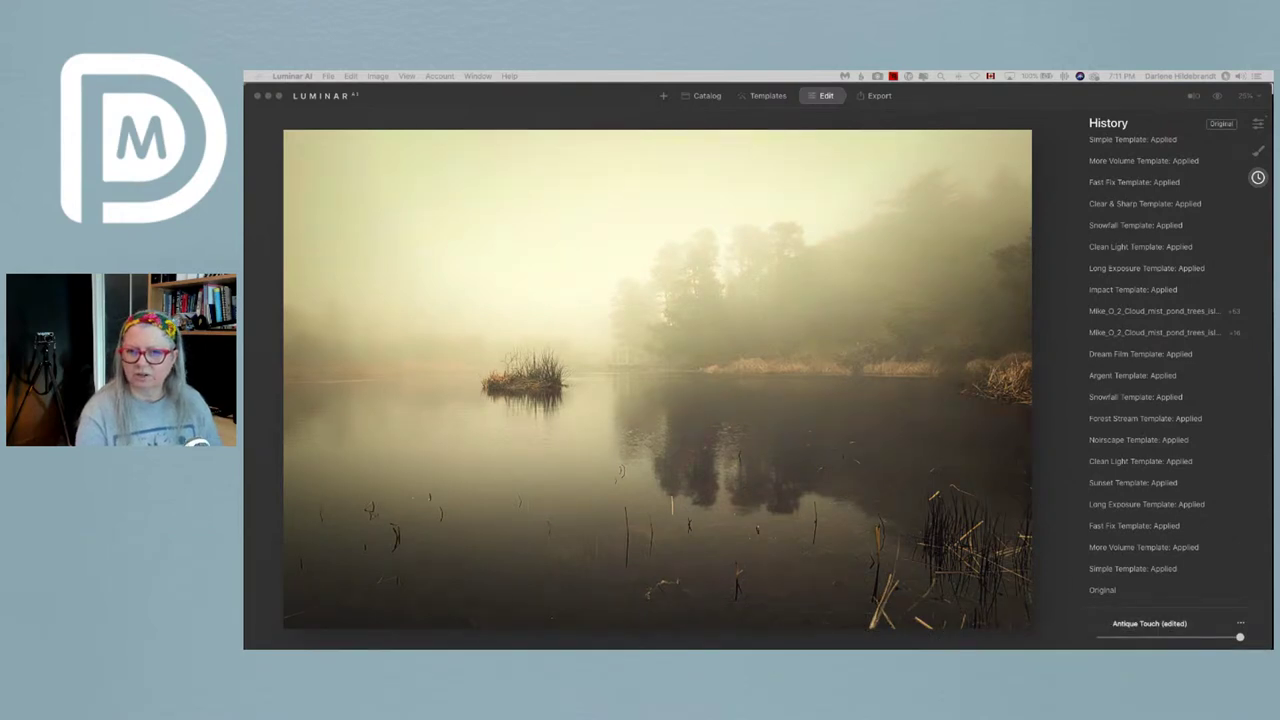
scroll(1100, 310, up, 5)
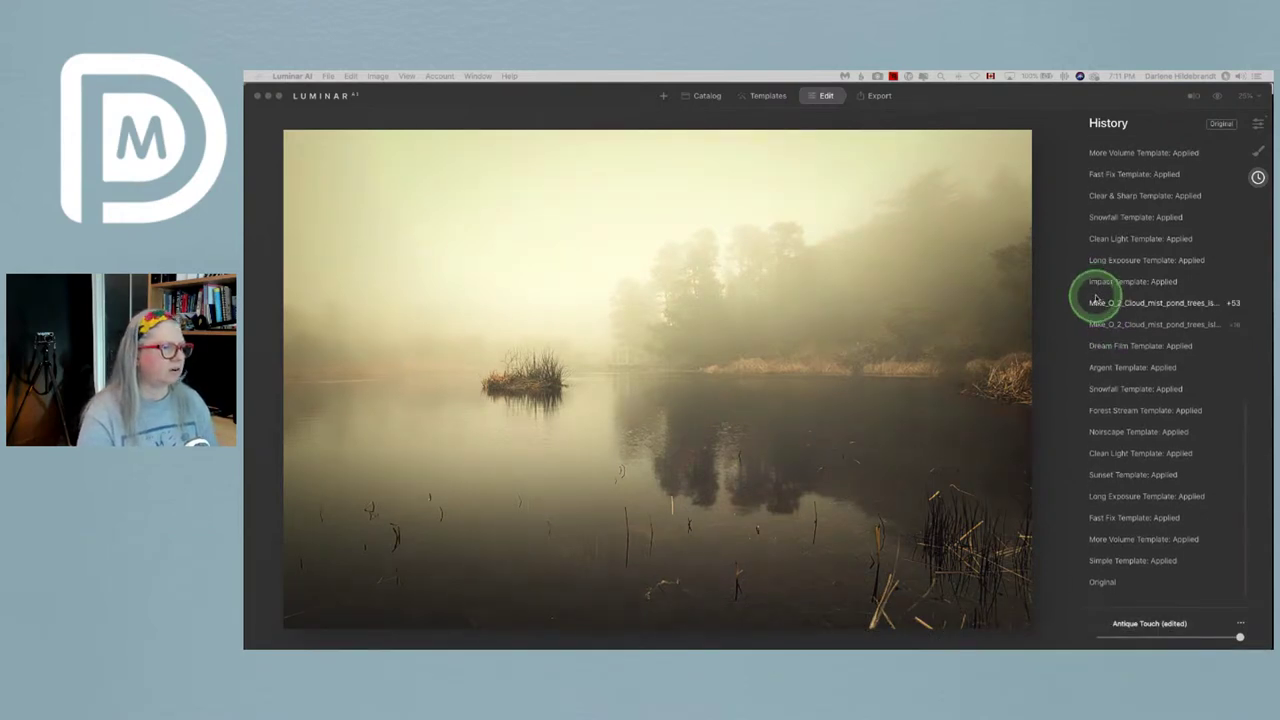
scroll(1097, 298, up, 6)
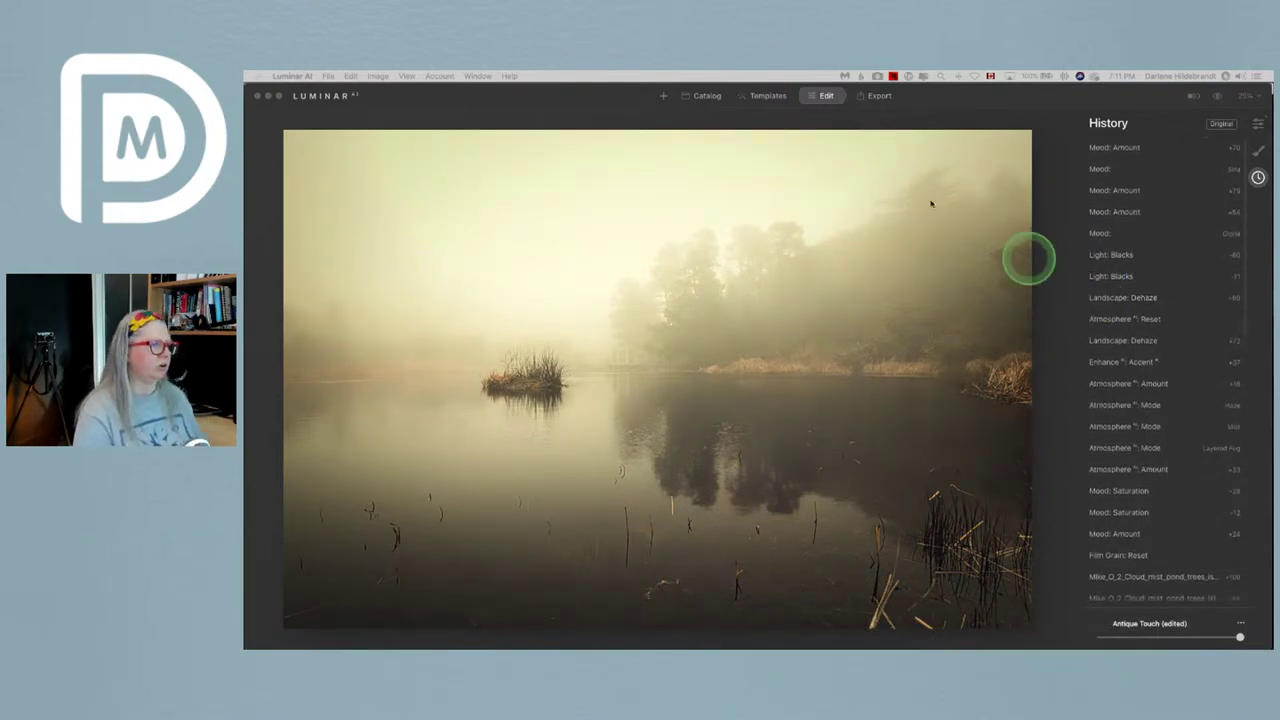
- Open the vineyard sunset photo from the Luminar AI First look album for editing
click(700, 95)
click(809, 323)
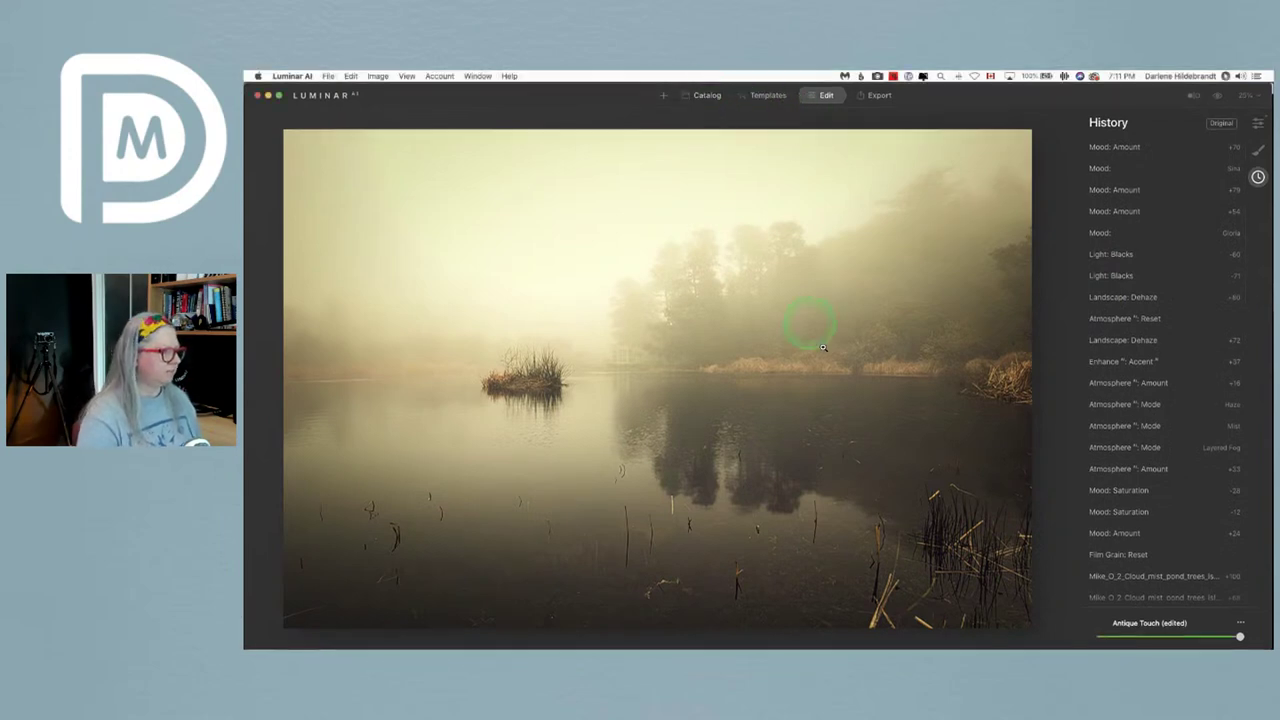
click(708, 95)
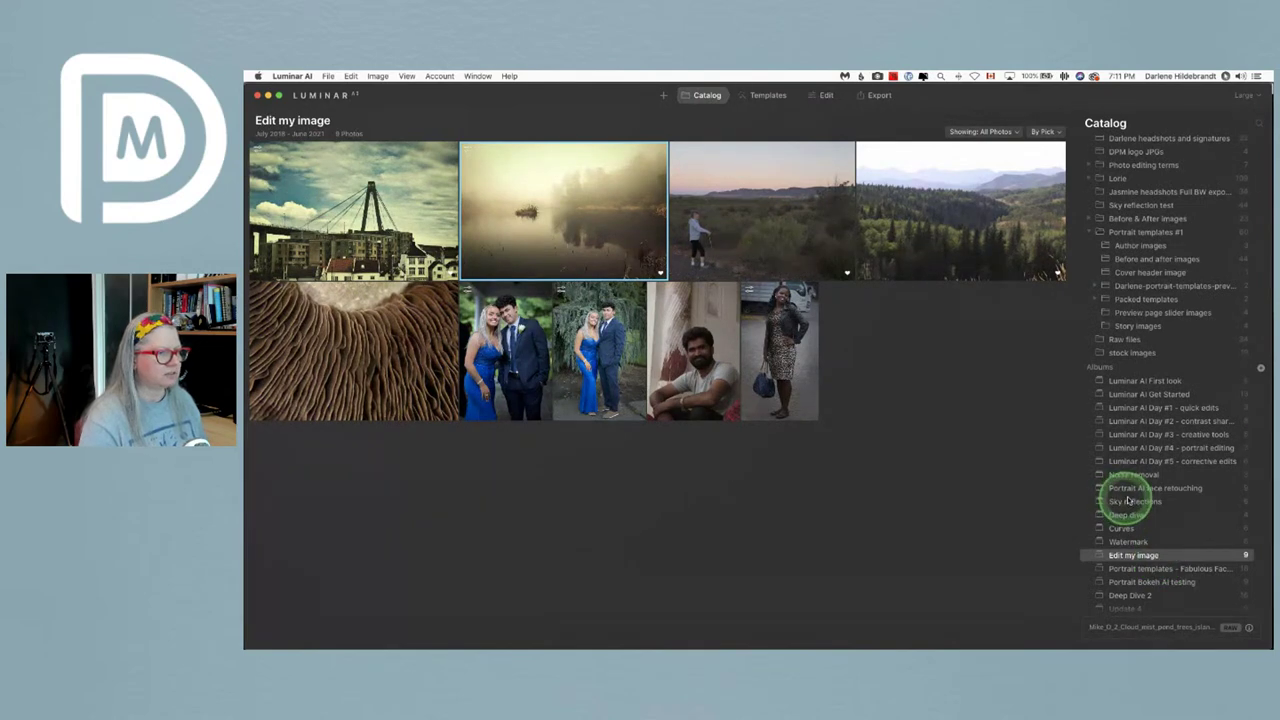
click(1128, 382)
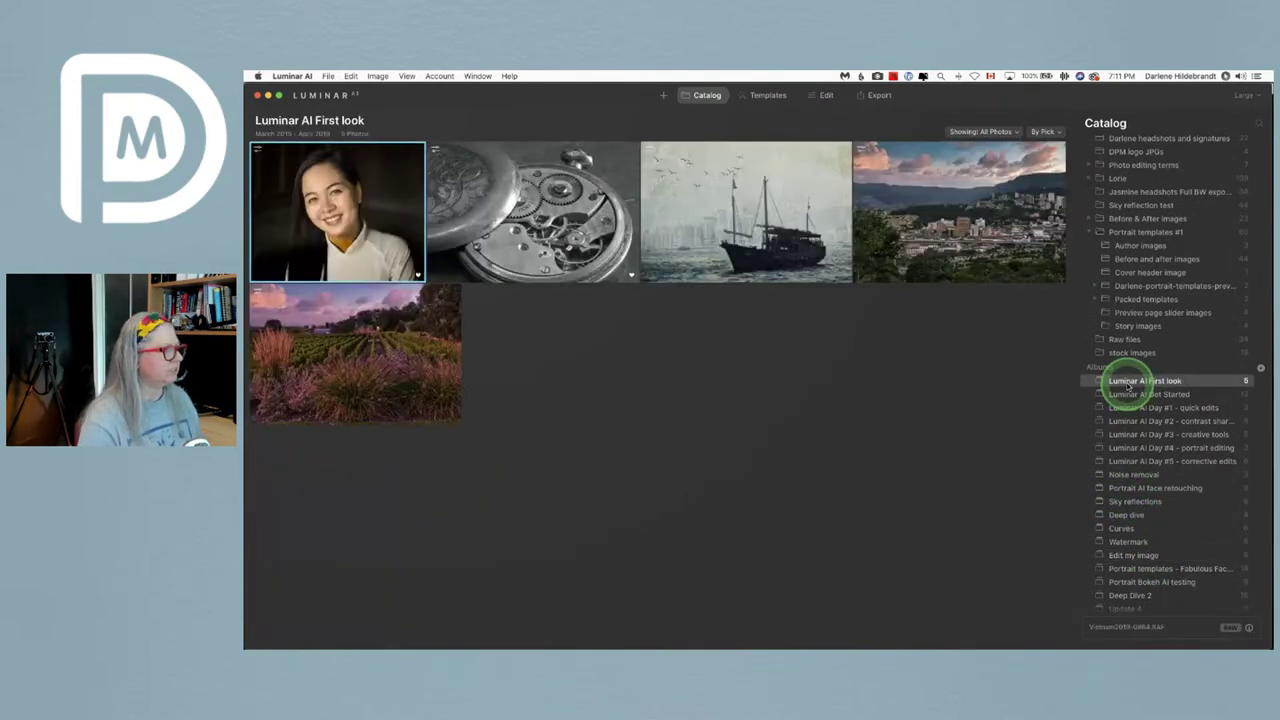
click(383, 365)
click(826, 95)
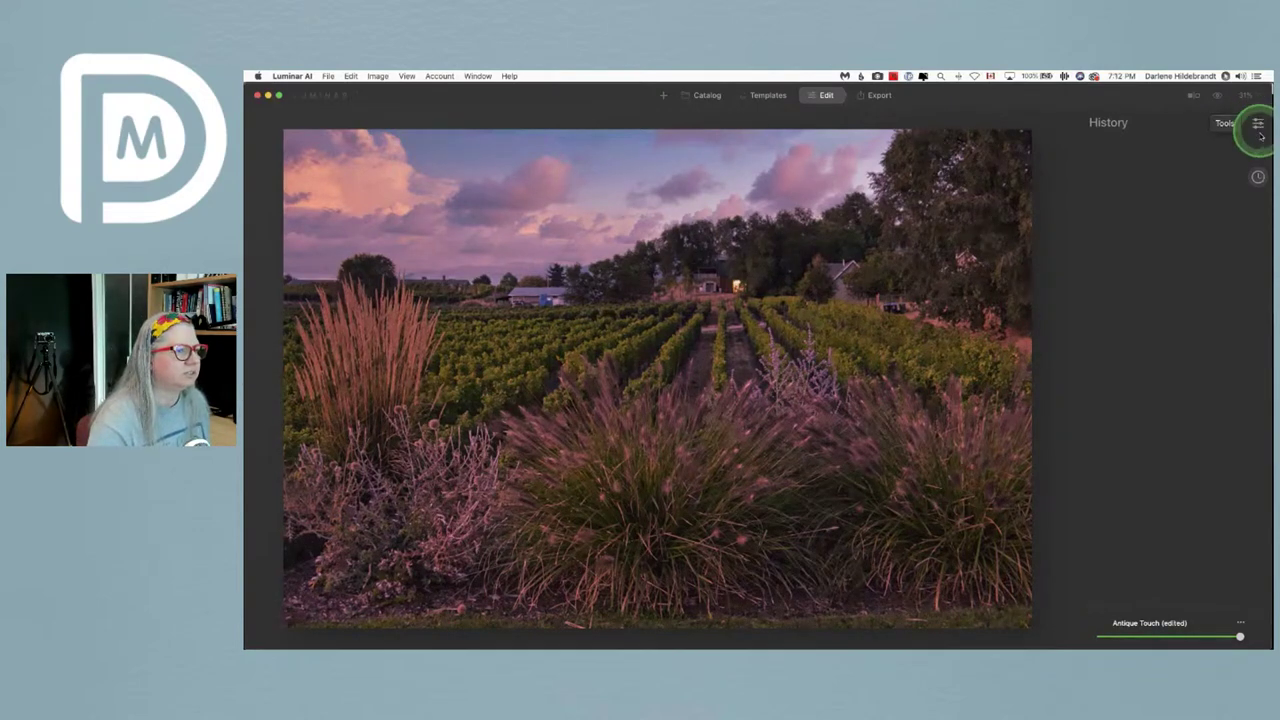
- Examine the edit history of the vineyard sunset photo
click(1257, 177)
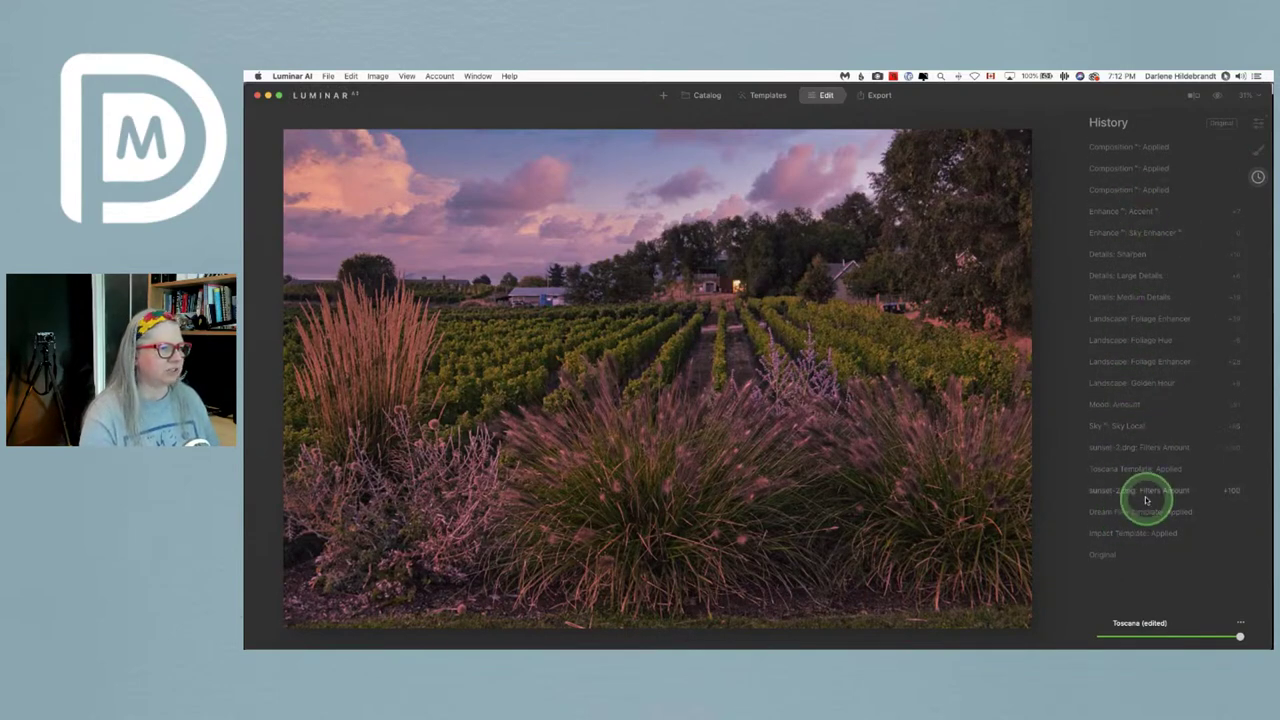
click(1147, 424)
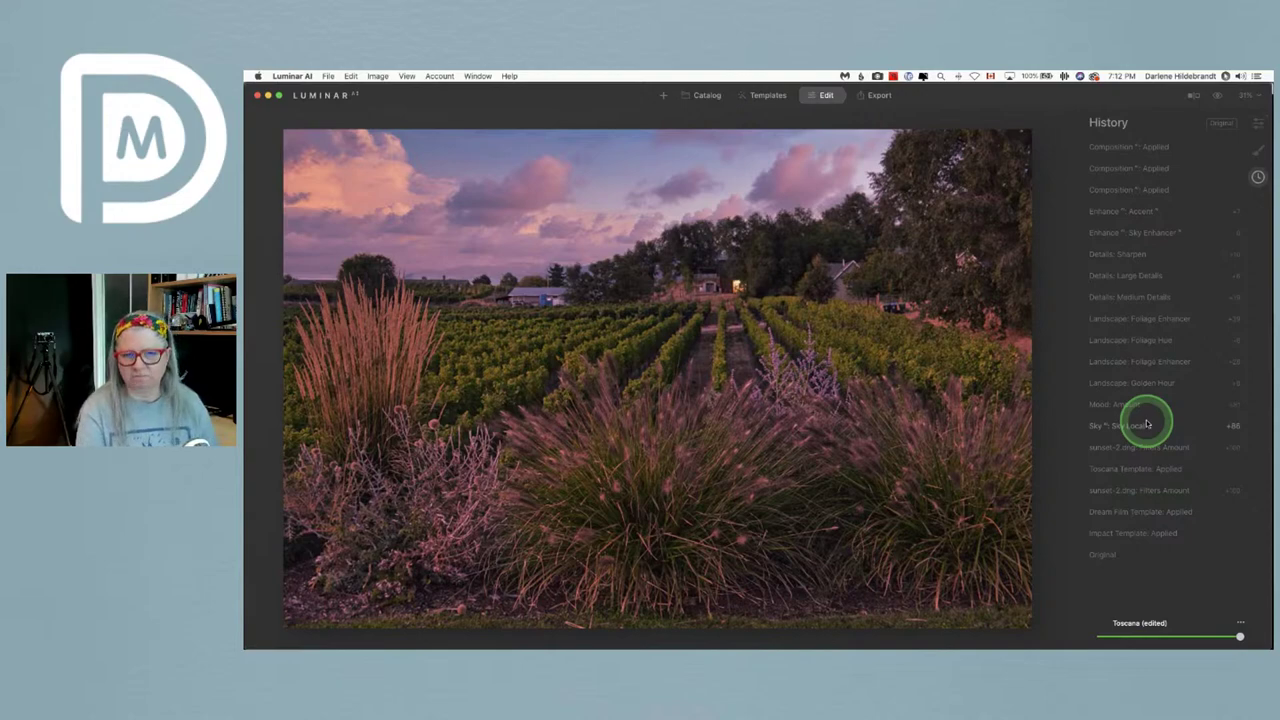
click(1147, 424)
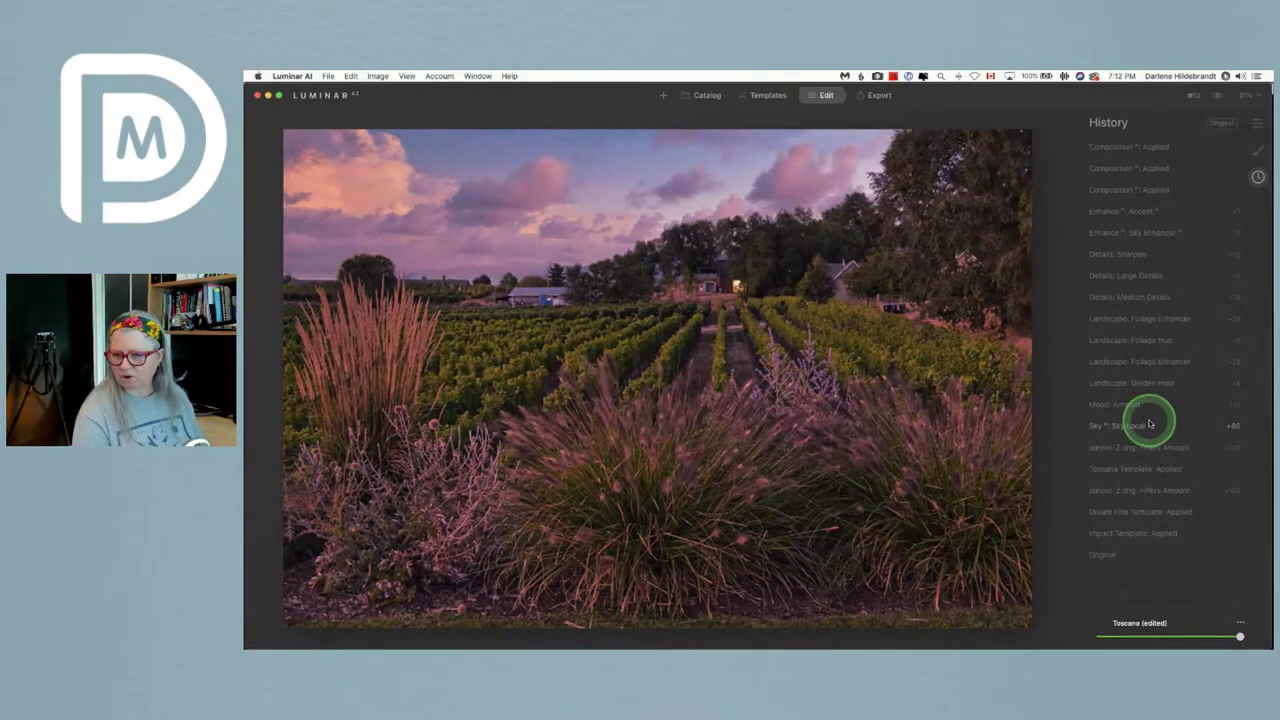
- Return to the Edit my image album and open the dusk desert photo of the hiker for editing
click(700, 112)
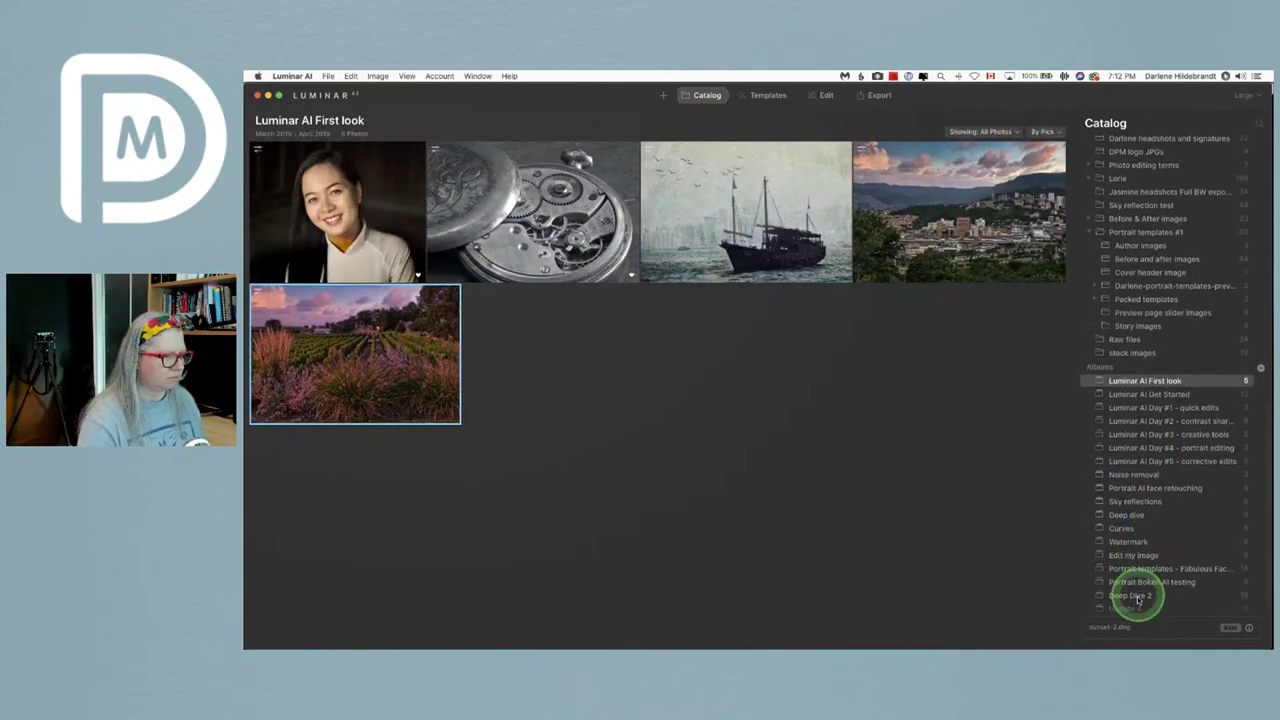
click(1130, 555)
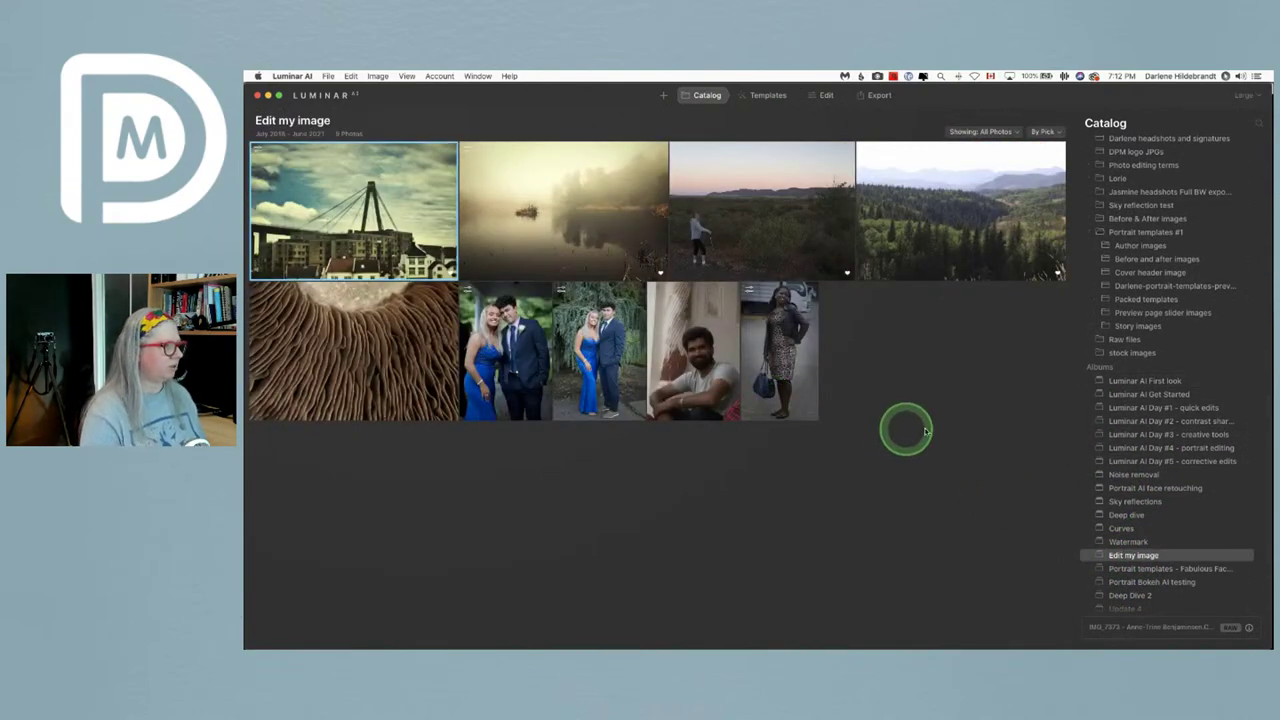
double_click(806, 234)
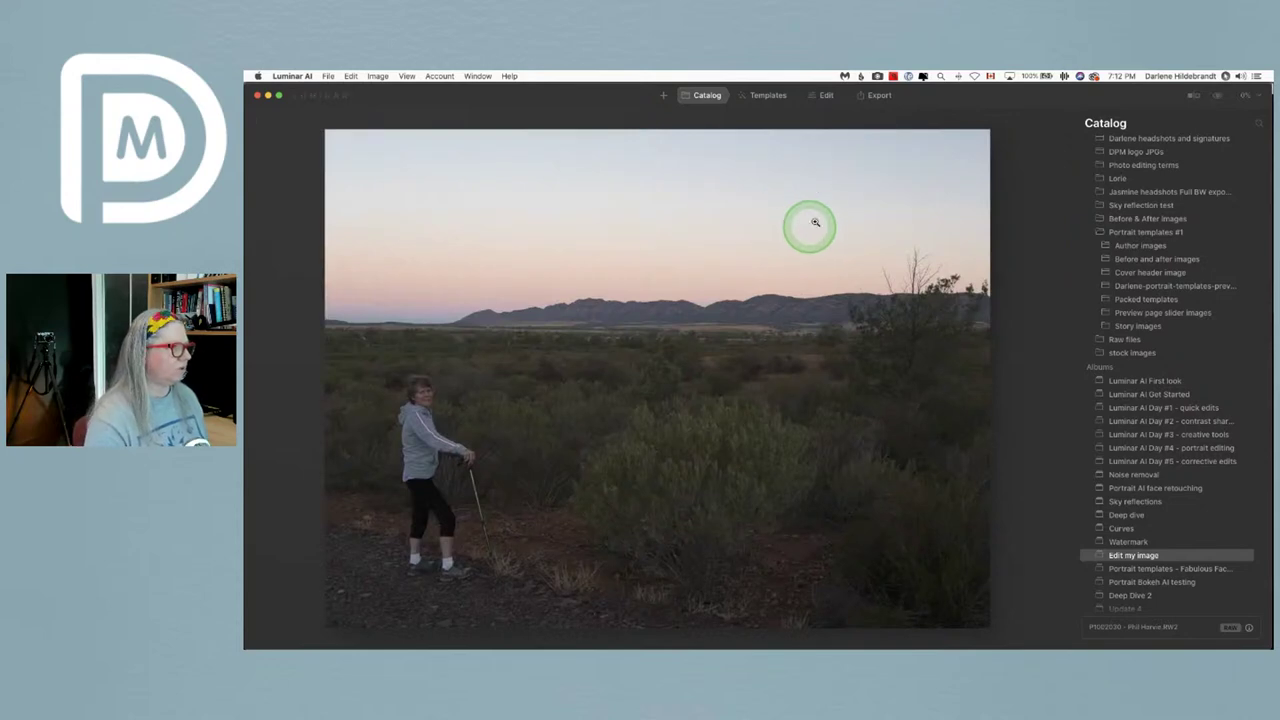
click(826, 95)
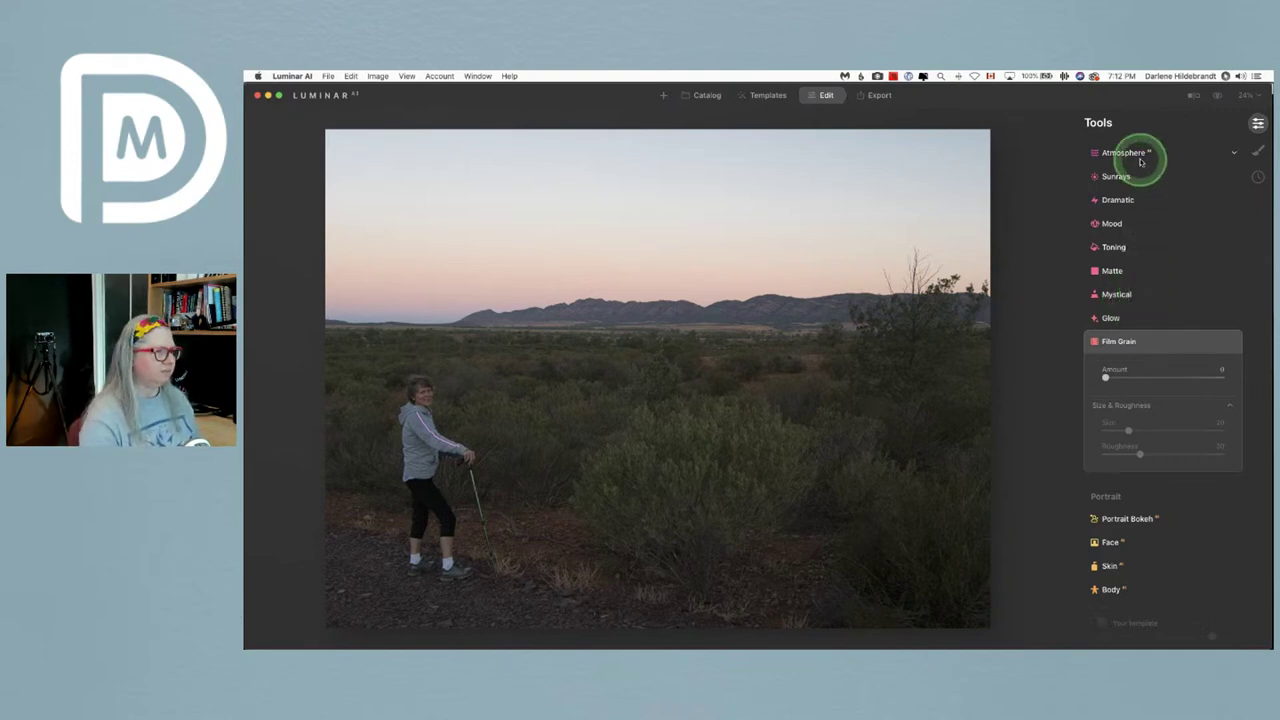
- Open the Scenery template collection suggested for the dusk desert photo
scroll(1174, 277, up, 10)
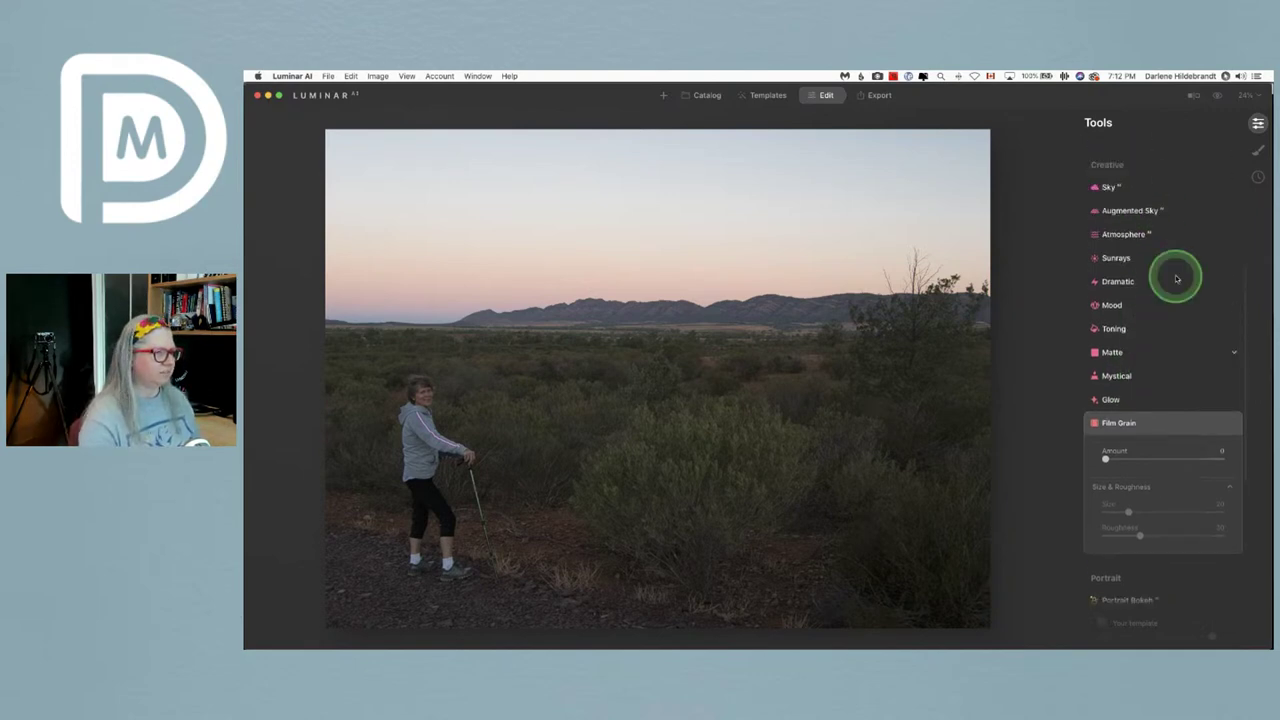
click(766, 95)
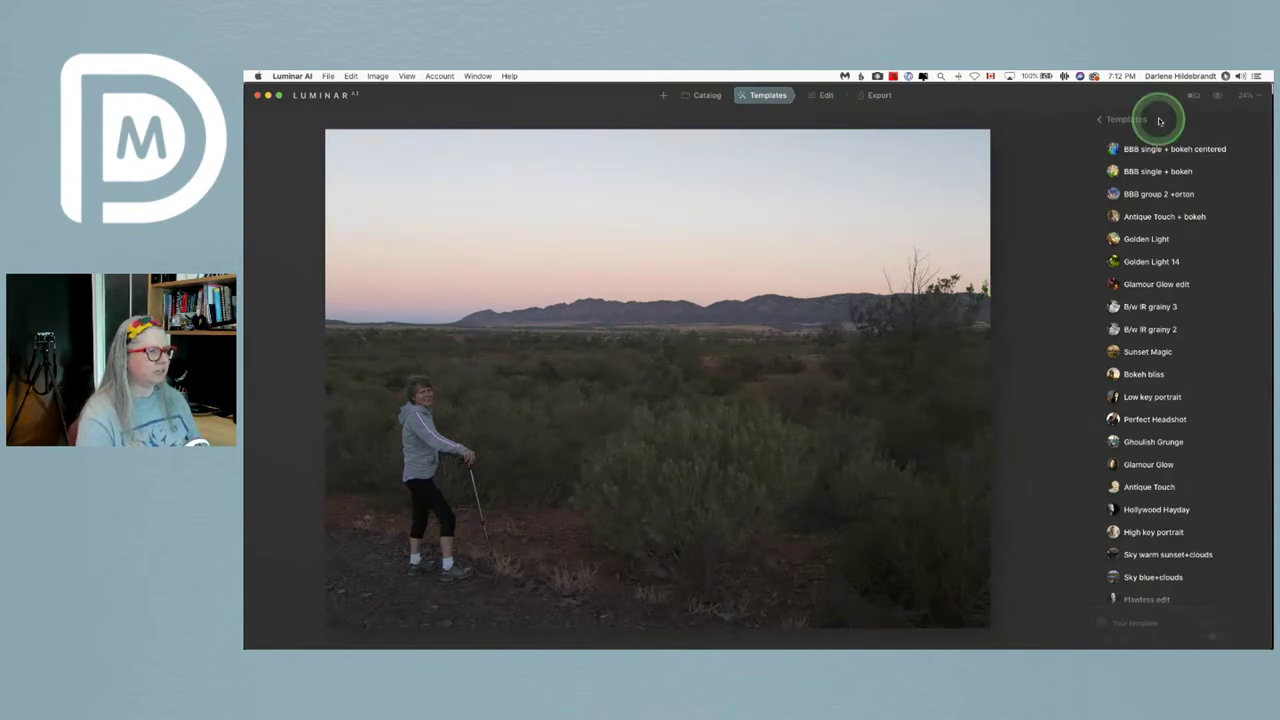
click(1120, 130)
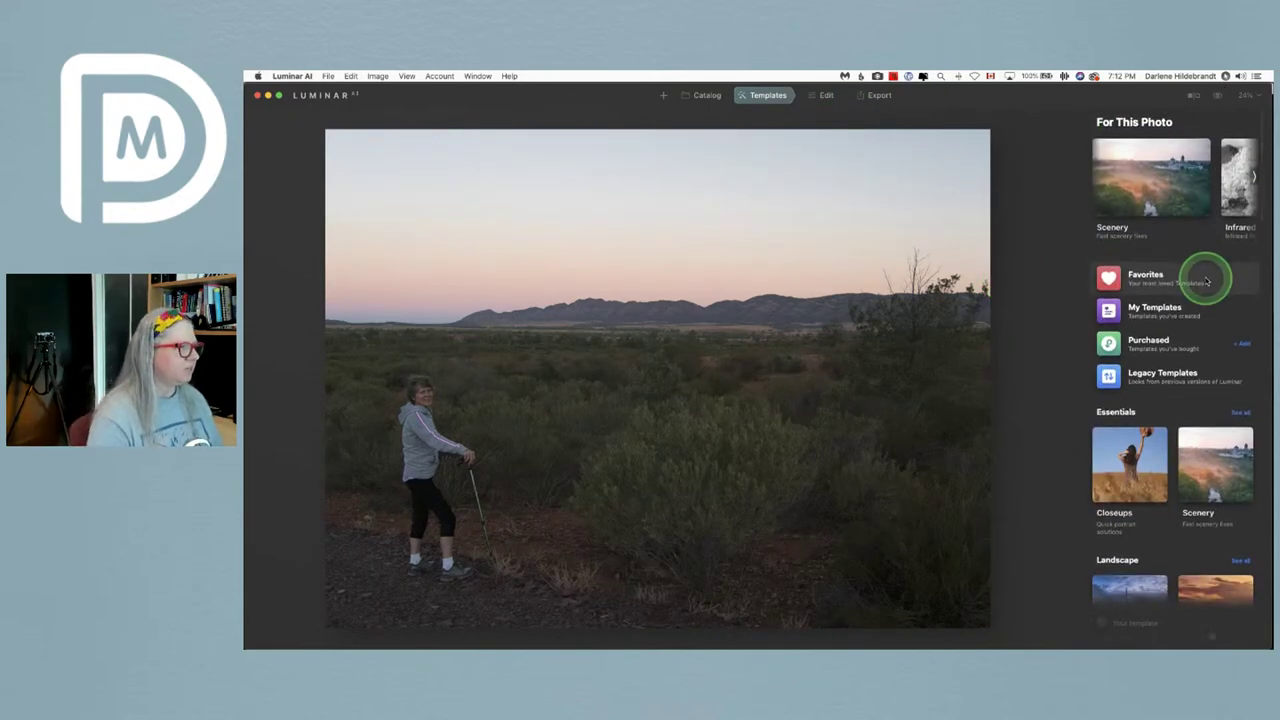
click(700, 95)
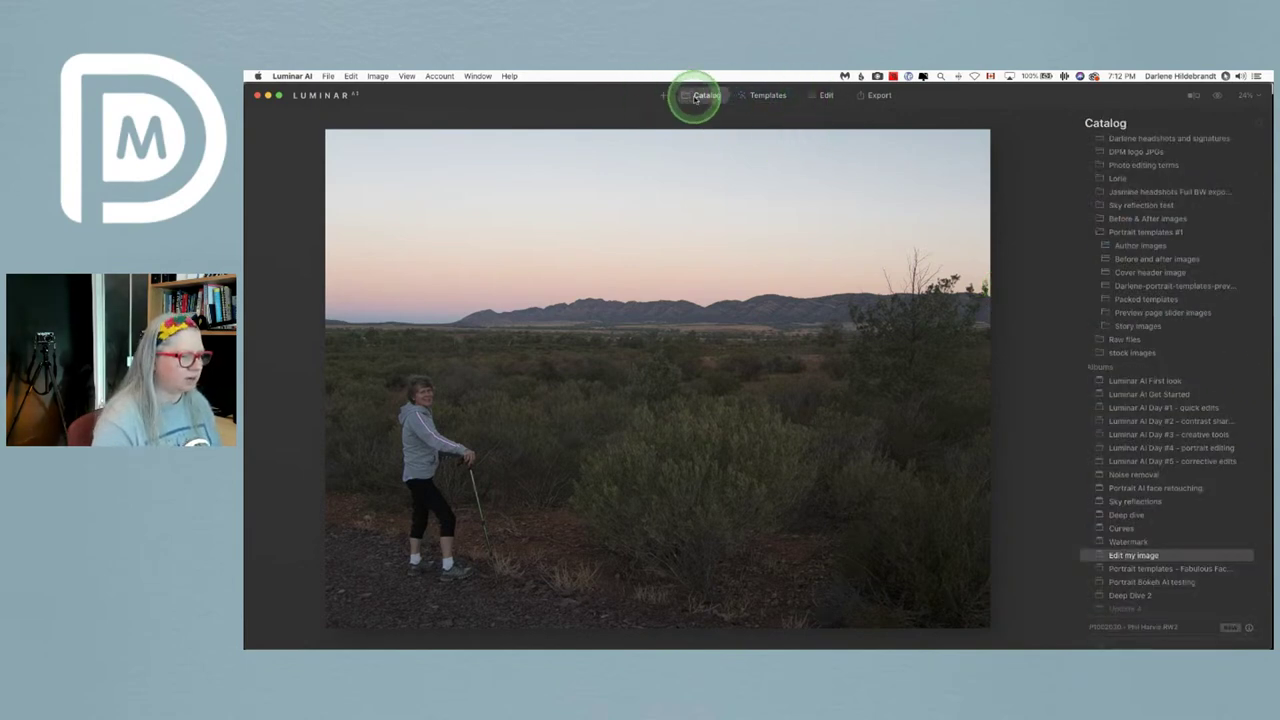
click(753, 96)
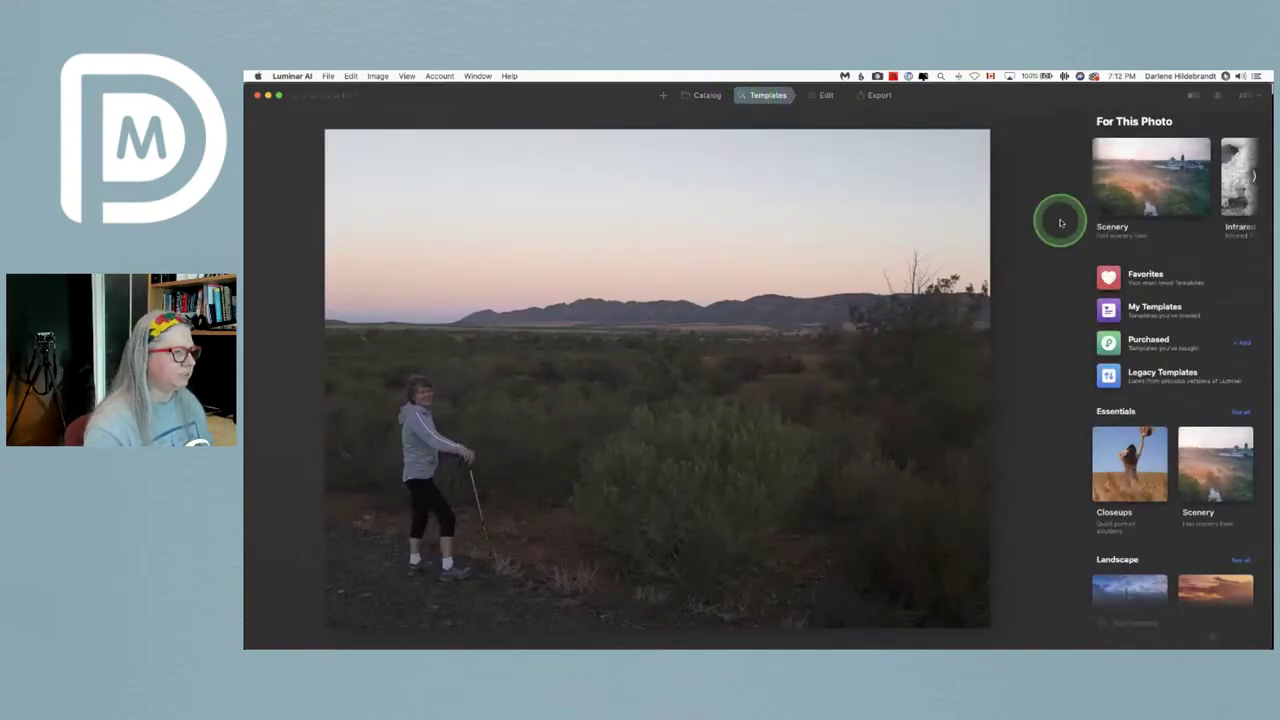
click(1133, 173)
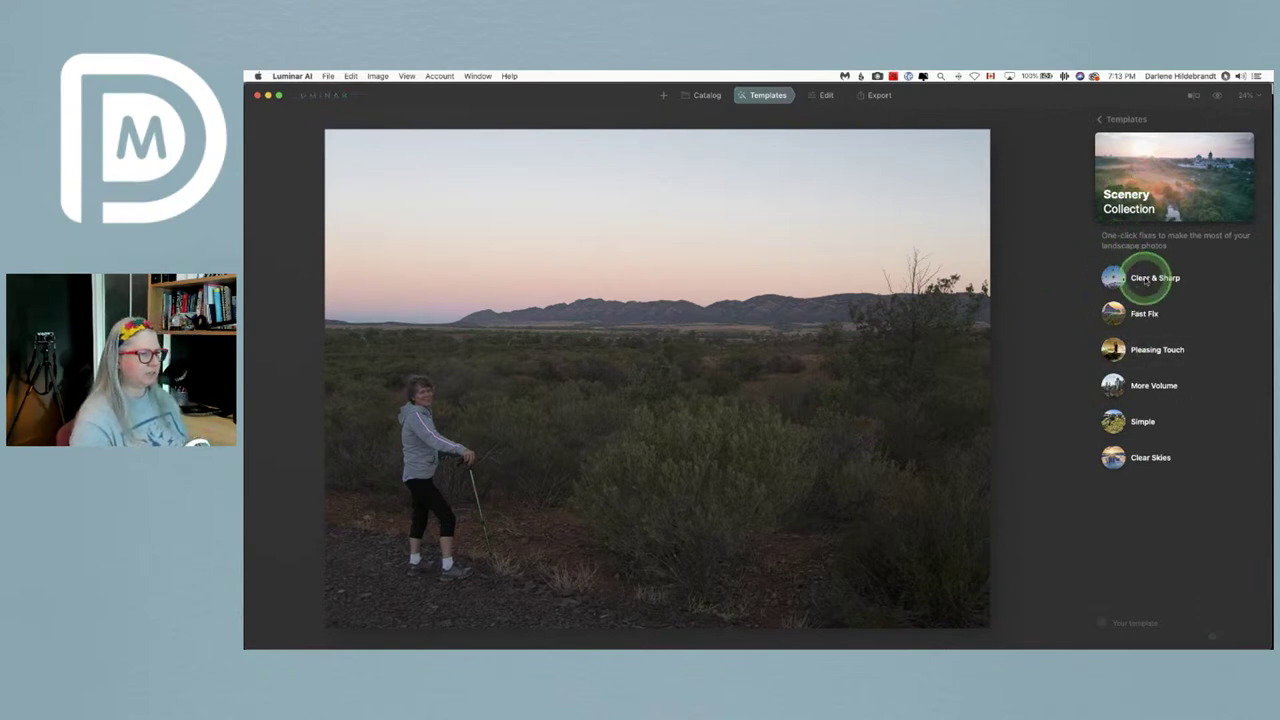
- Try the Clear & Sharp template on the desert photo and compare it repeatedly with the original
click(1140, 276)
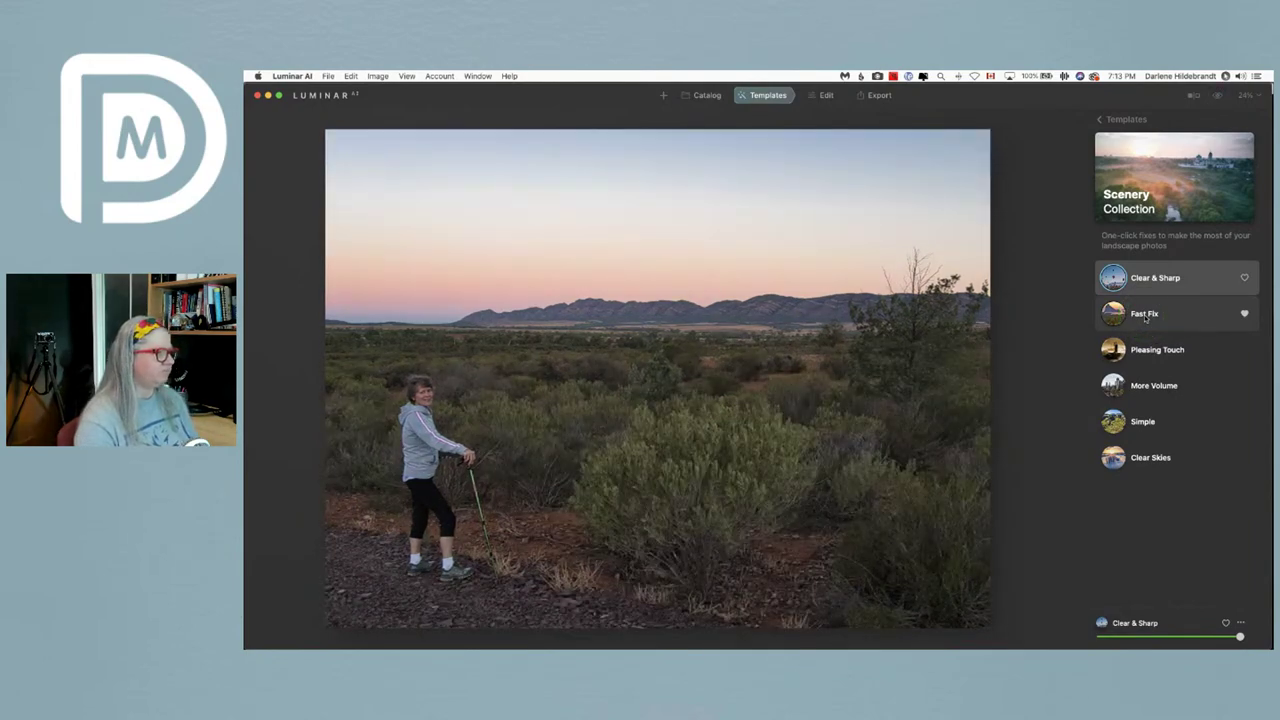
key(backslash)
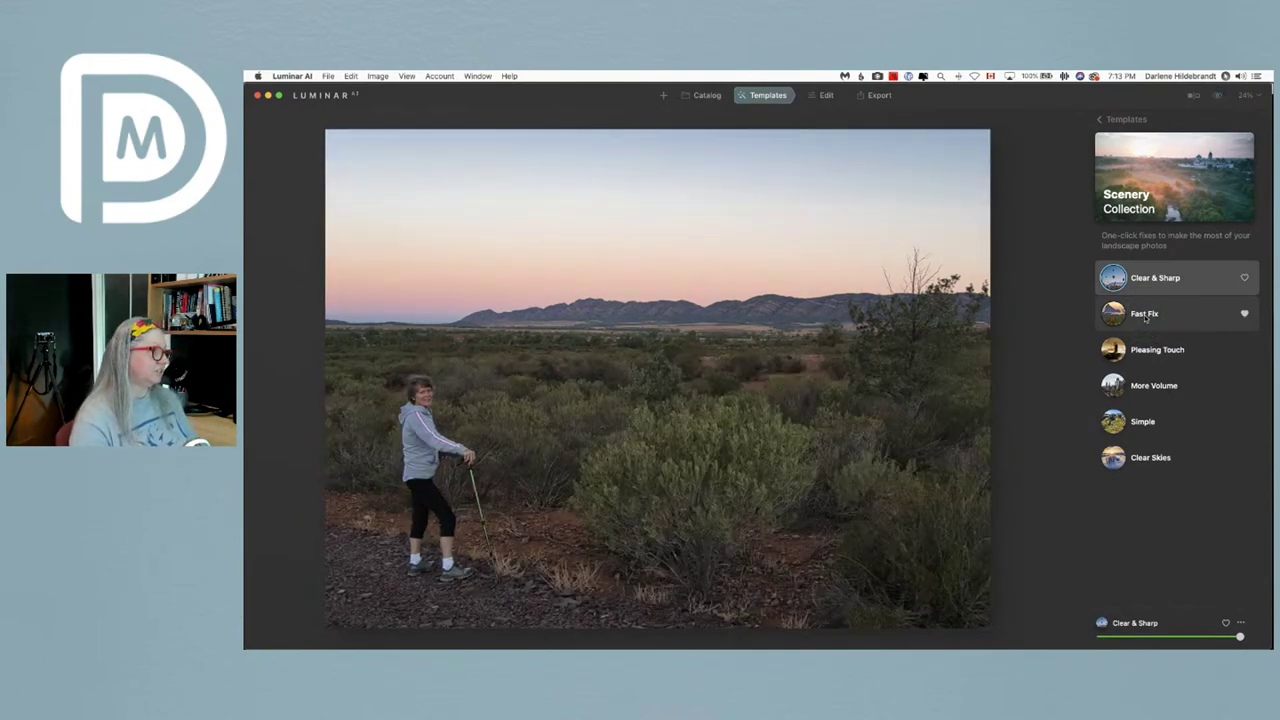
key(backslash)
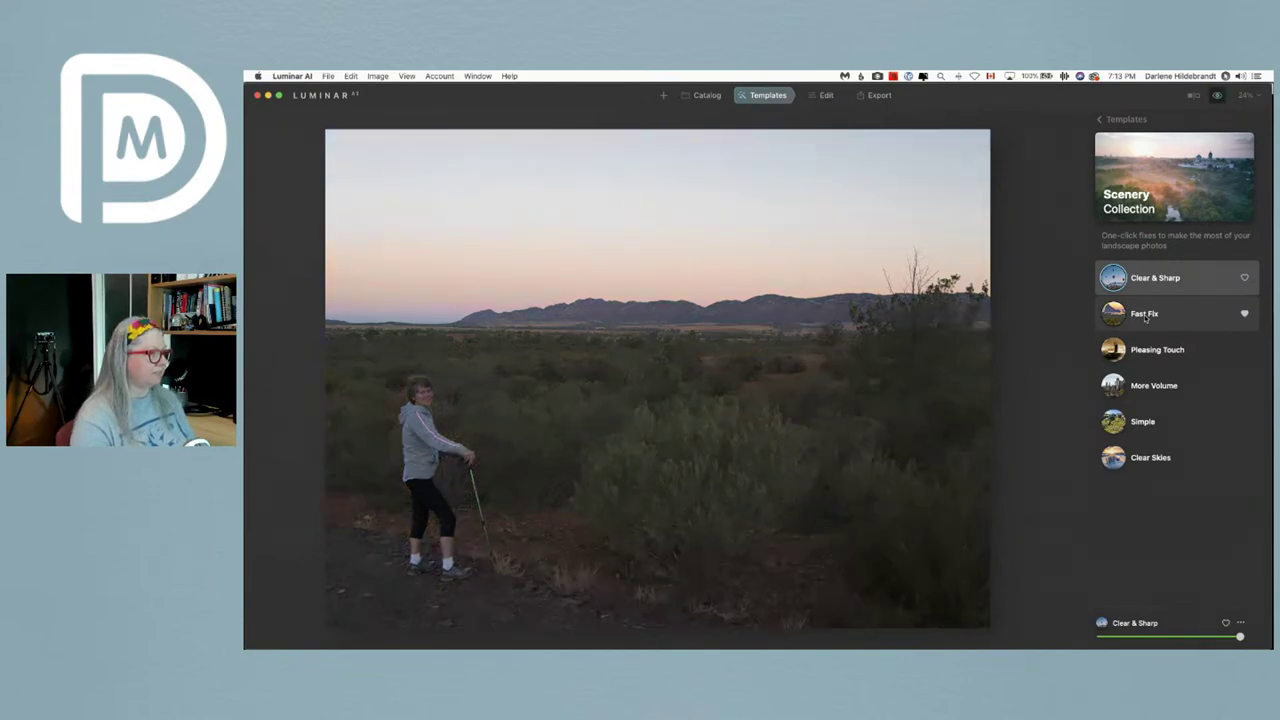
key(backslash)
key(backslash)
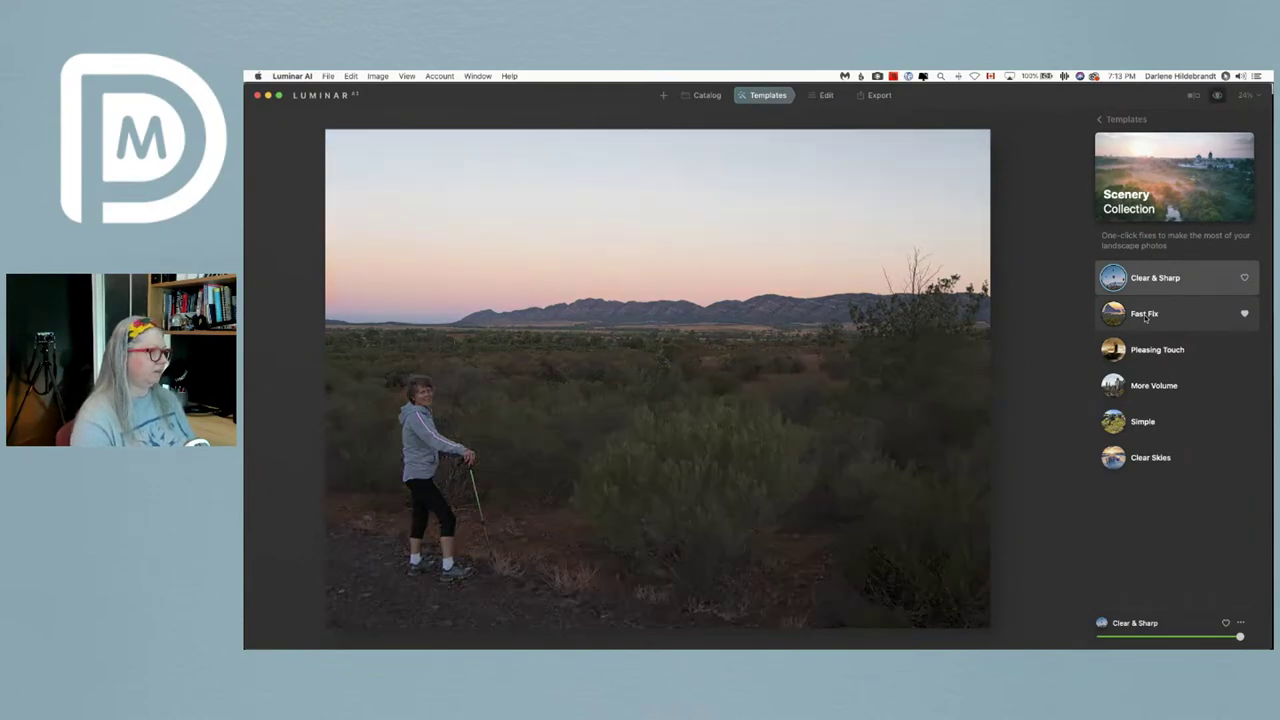
key(backslash)
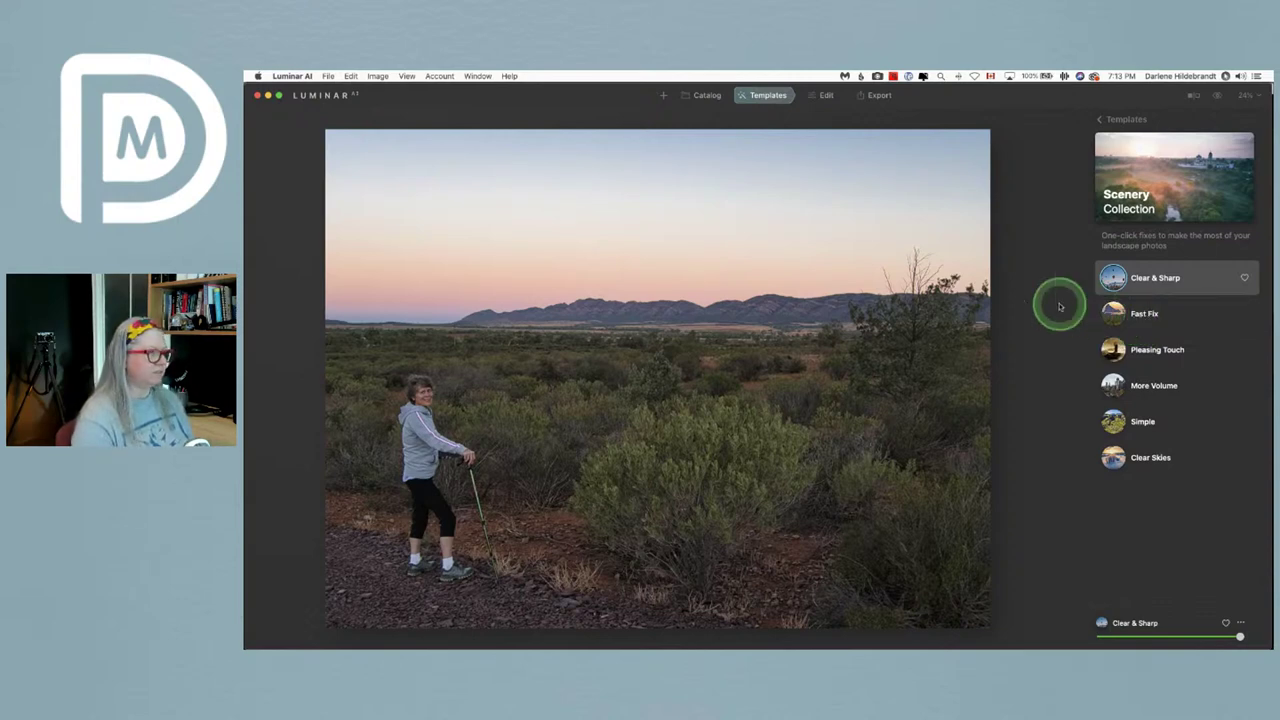
- Apply the Clear Skies template to the desert photo and check the Enhance settings it uses
click(1155, 458)
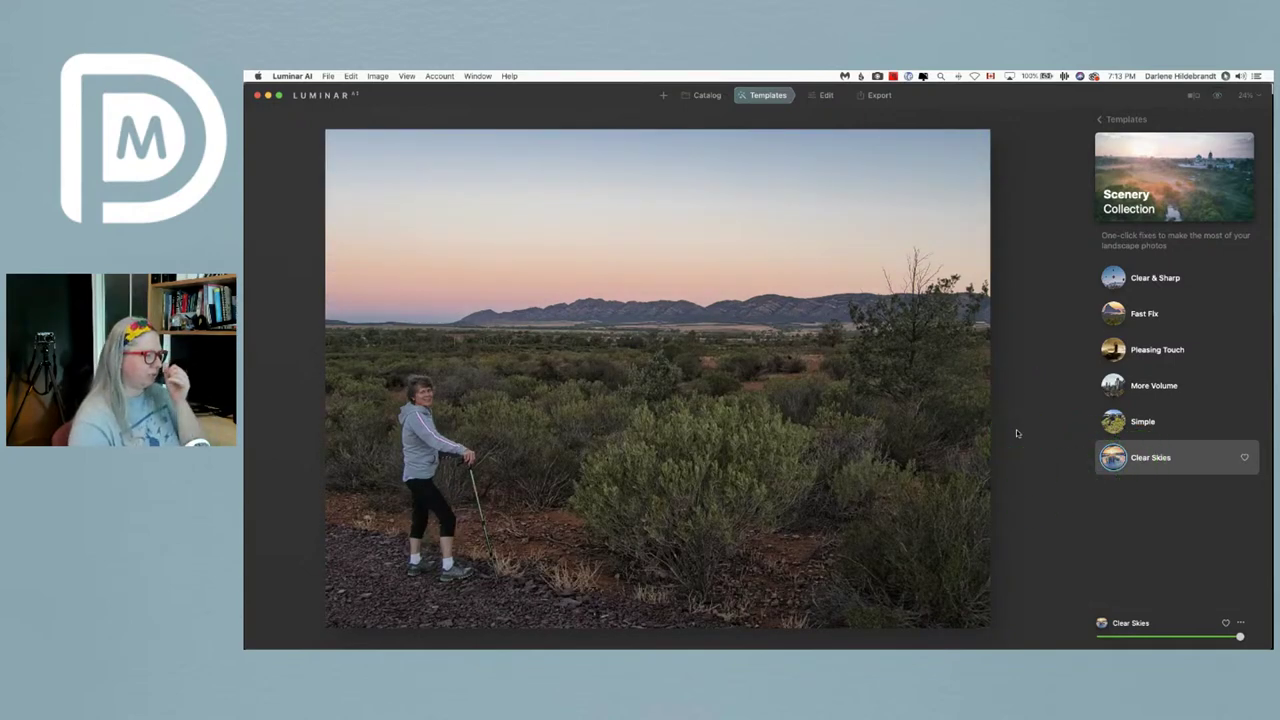
click(826, 95)
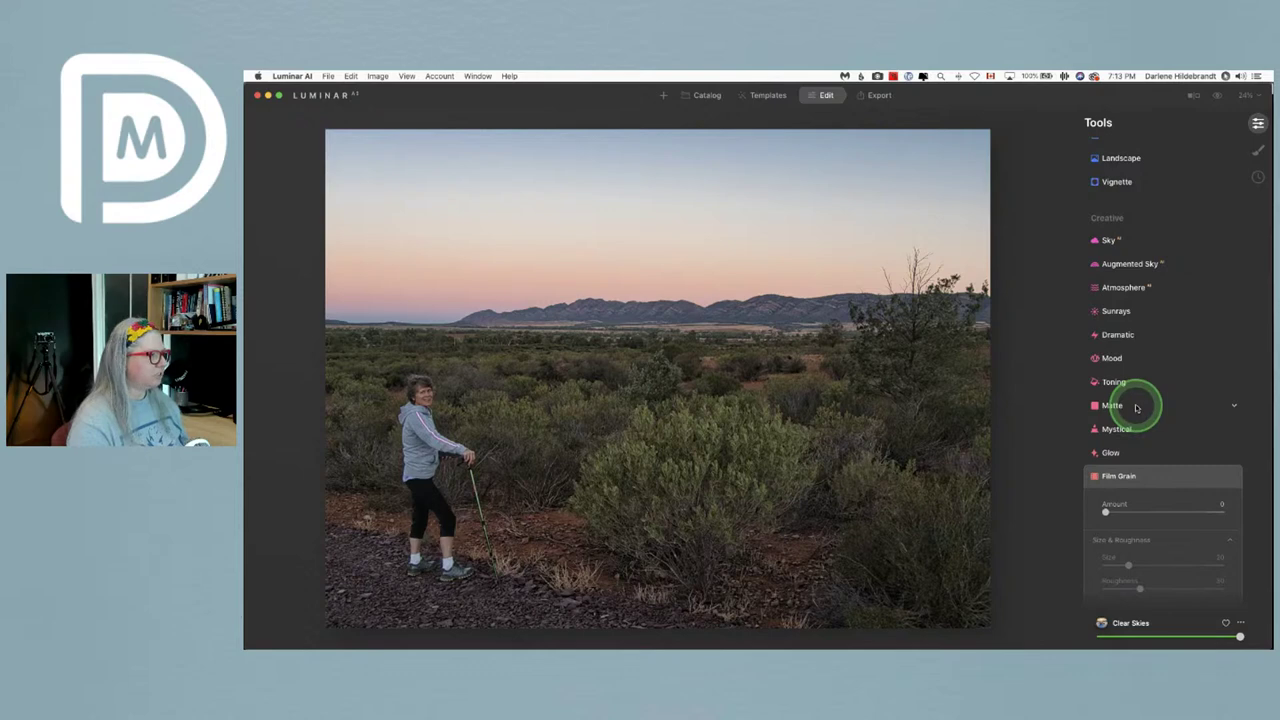
scroll(1136, 407, up, 5)
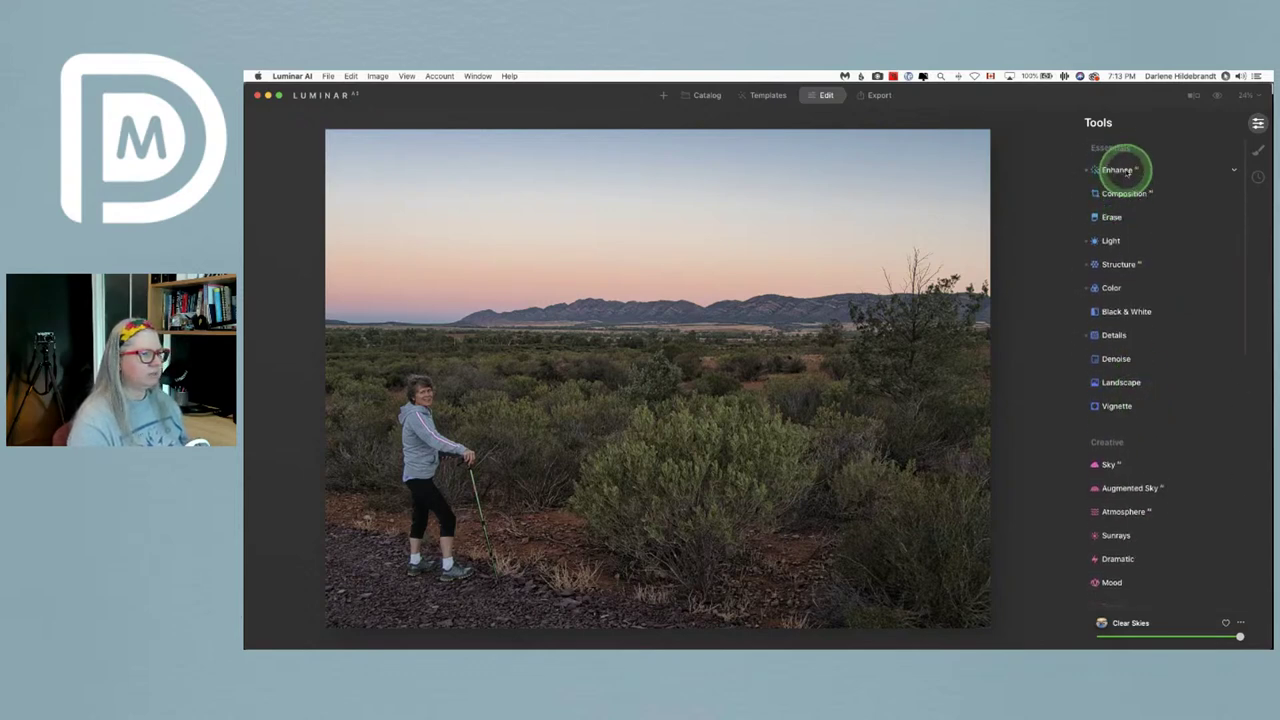
click(1120, 170)
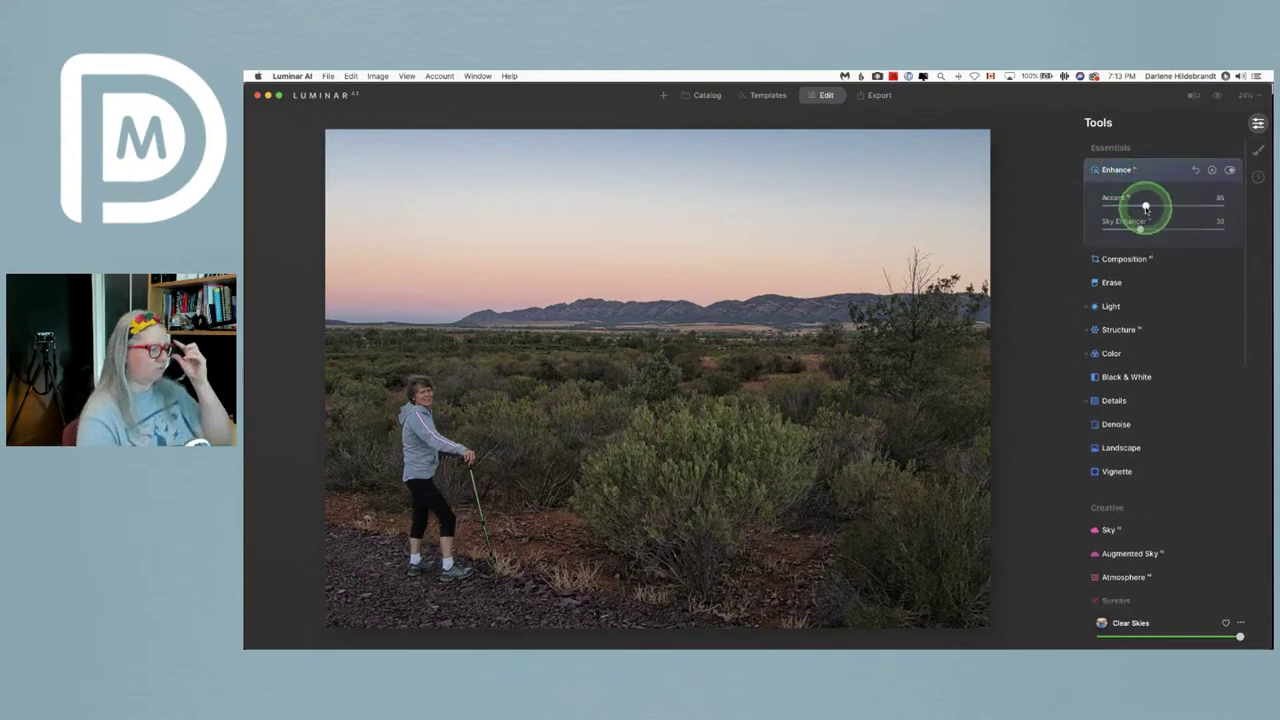
click(1150, 172)
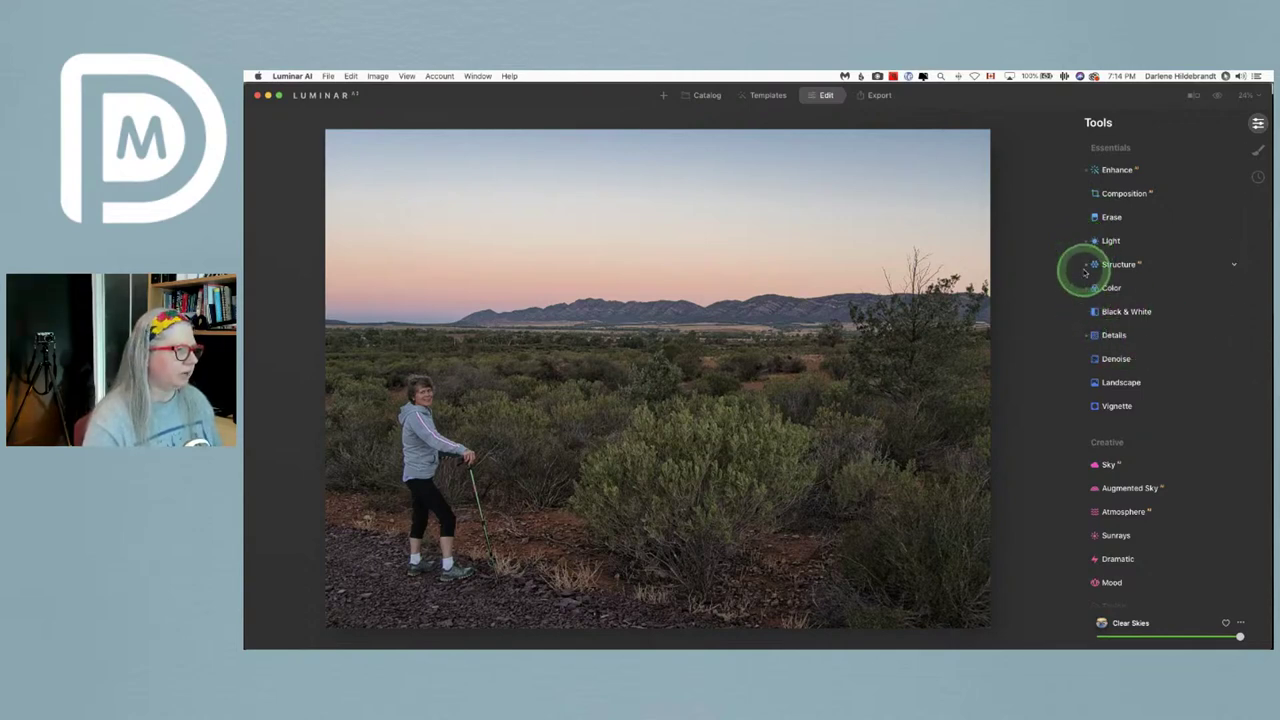
- Mask the Structure effect with a horizontal Gradient Mask spanning from the sky above the mountains to the scrub just below them
click(1116, 264)
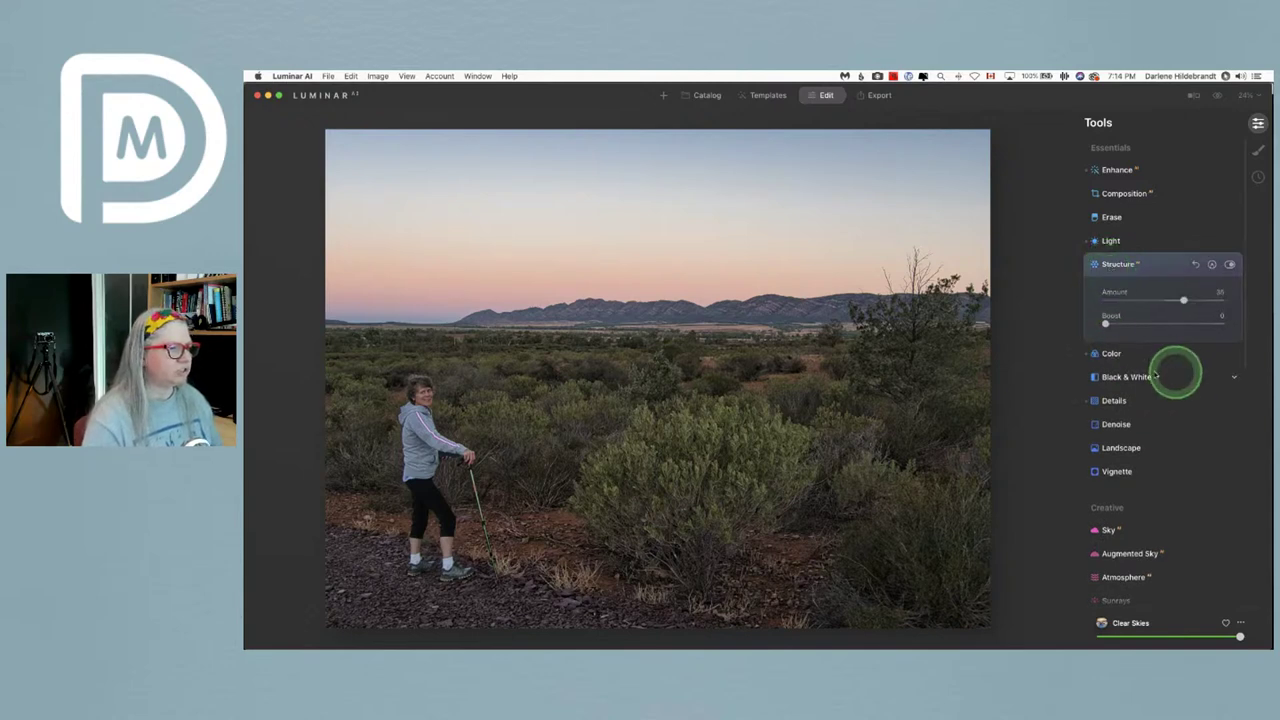
click(1213, 265)
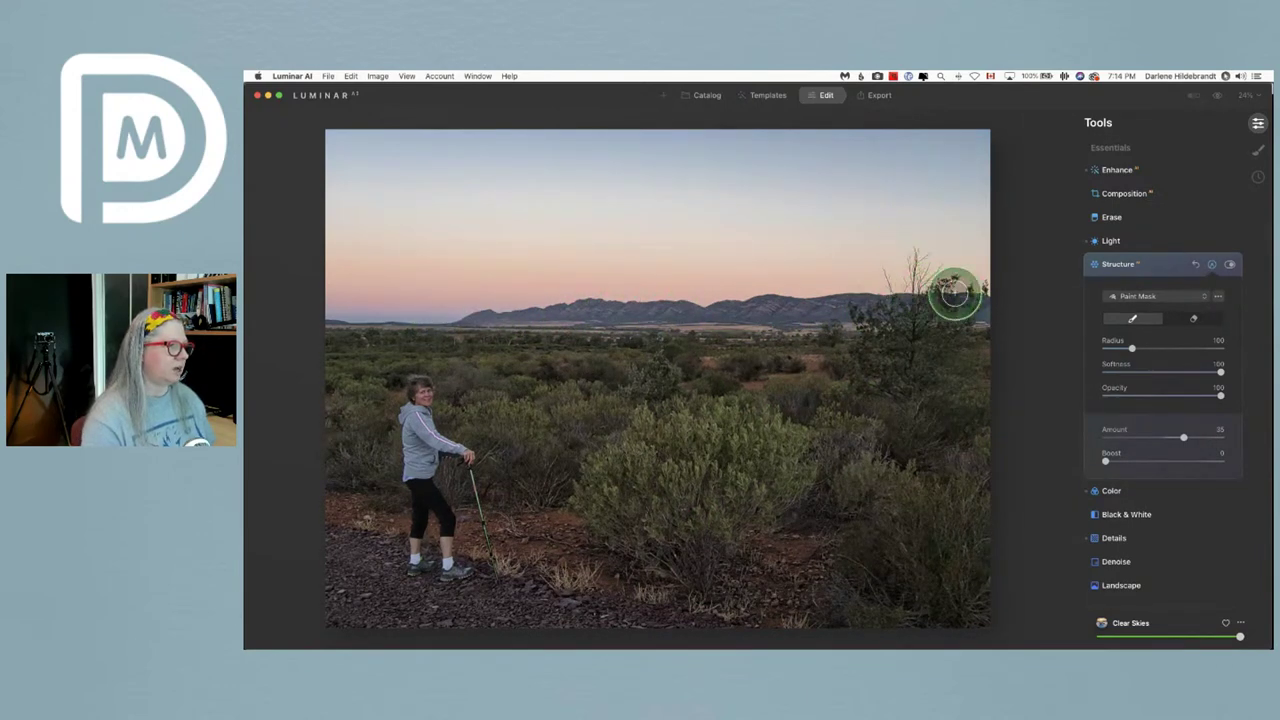
click(1140, 296)
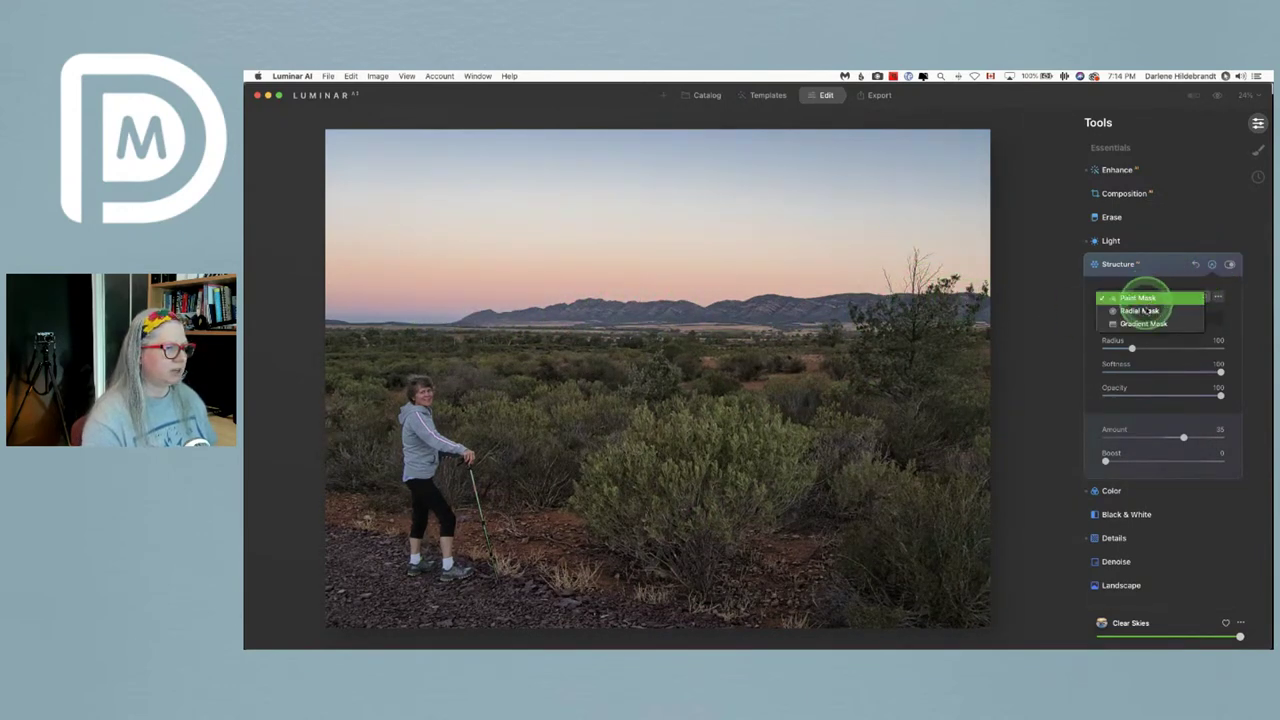
click(1143, 323)
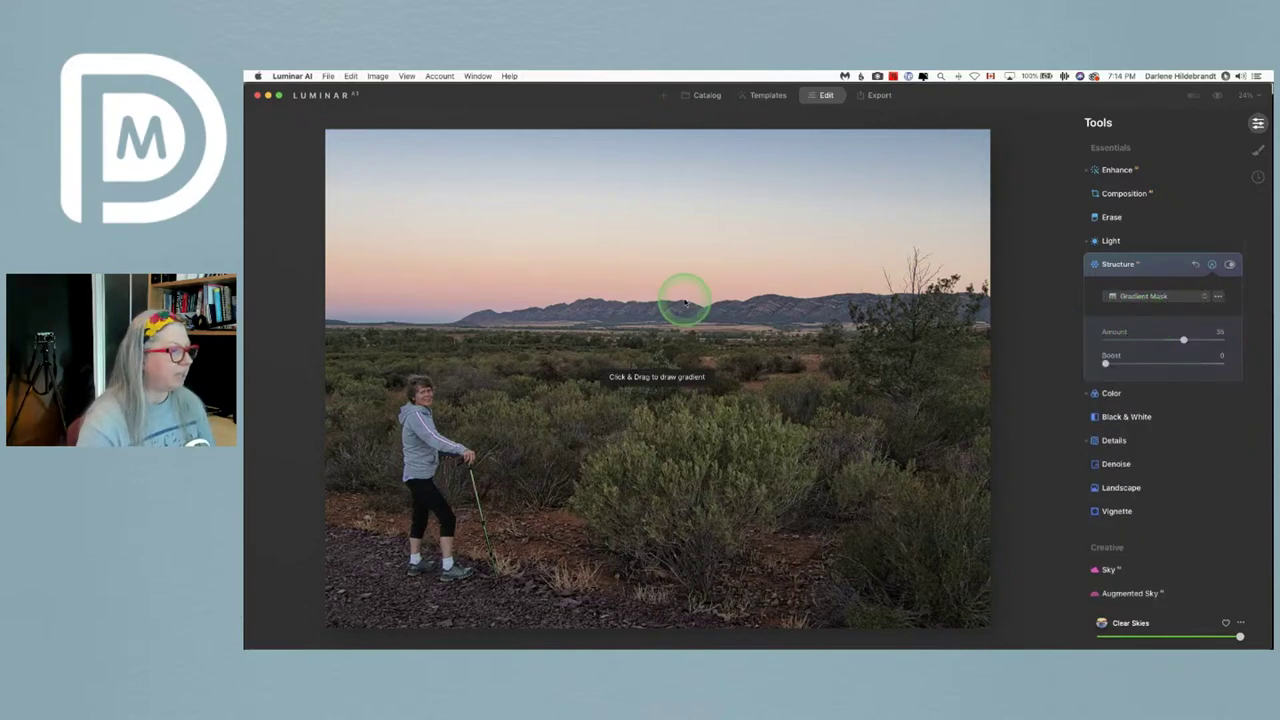
drag(660, 257, 660, 339)
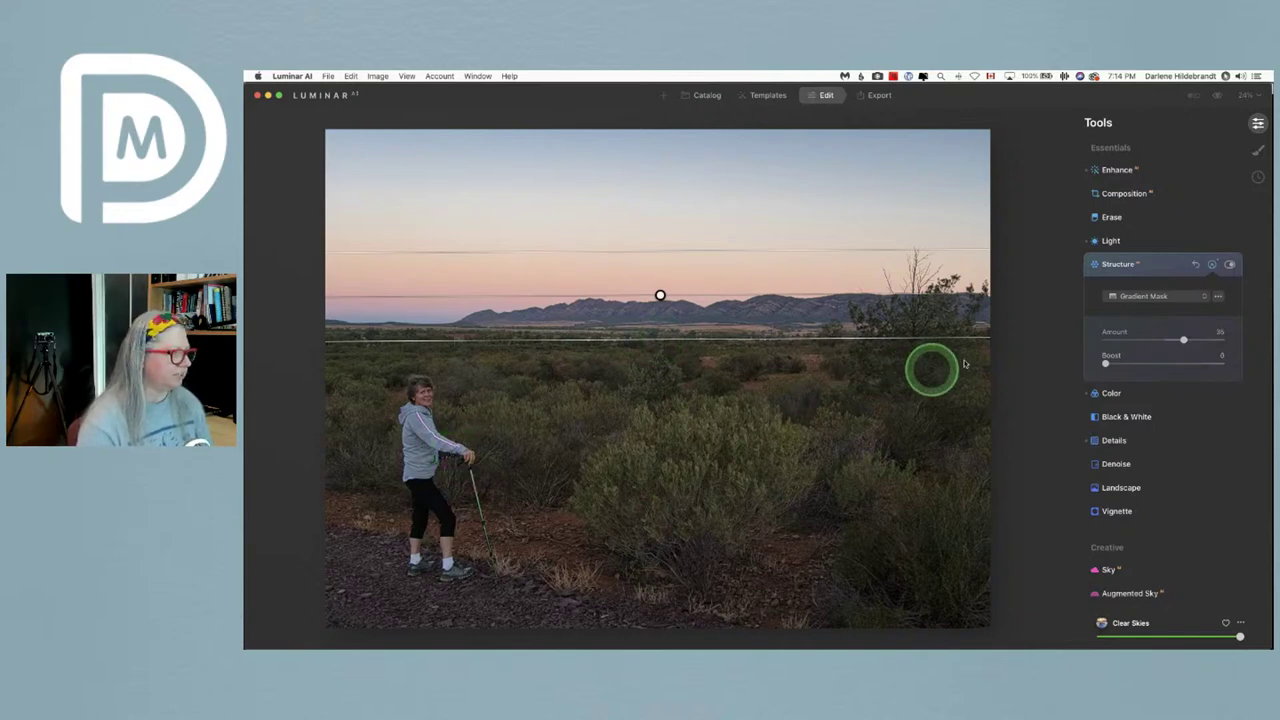
- Invert the Structure gradient mask to cover the ground instead of the sky, try moving it down to the horizon, and discard the mask
click(782, 284)
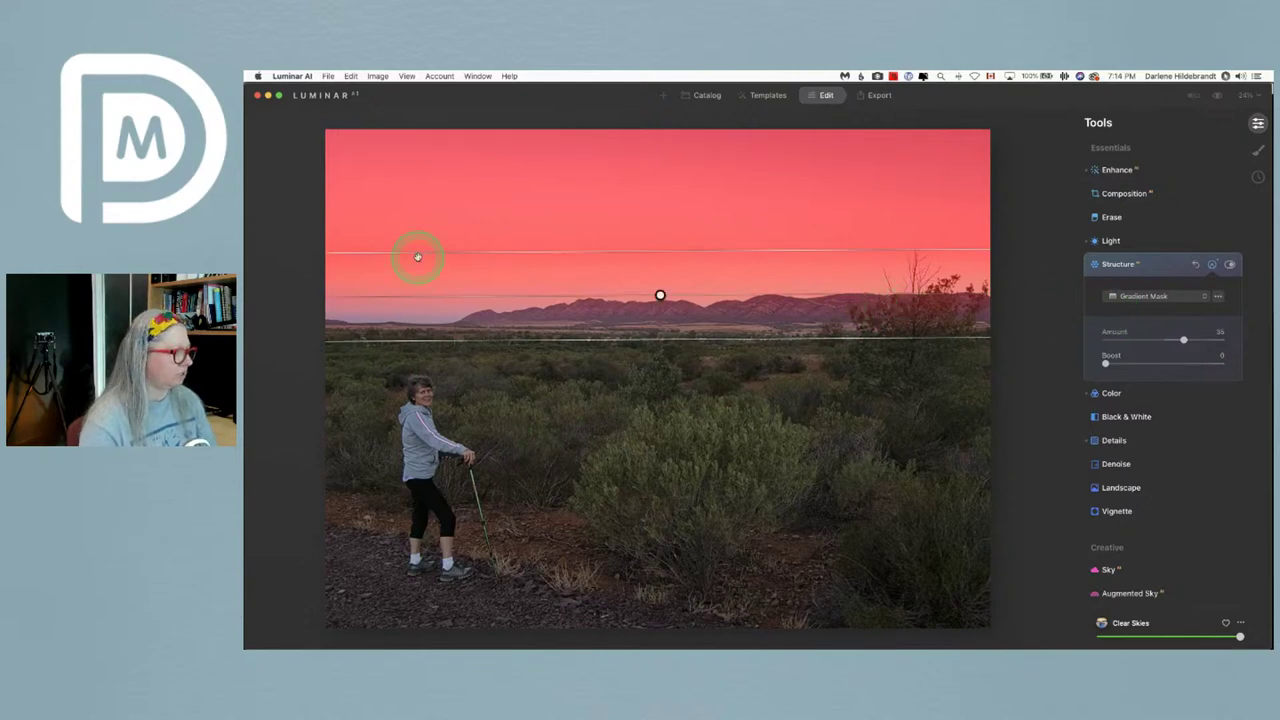
click(1217, 297)
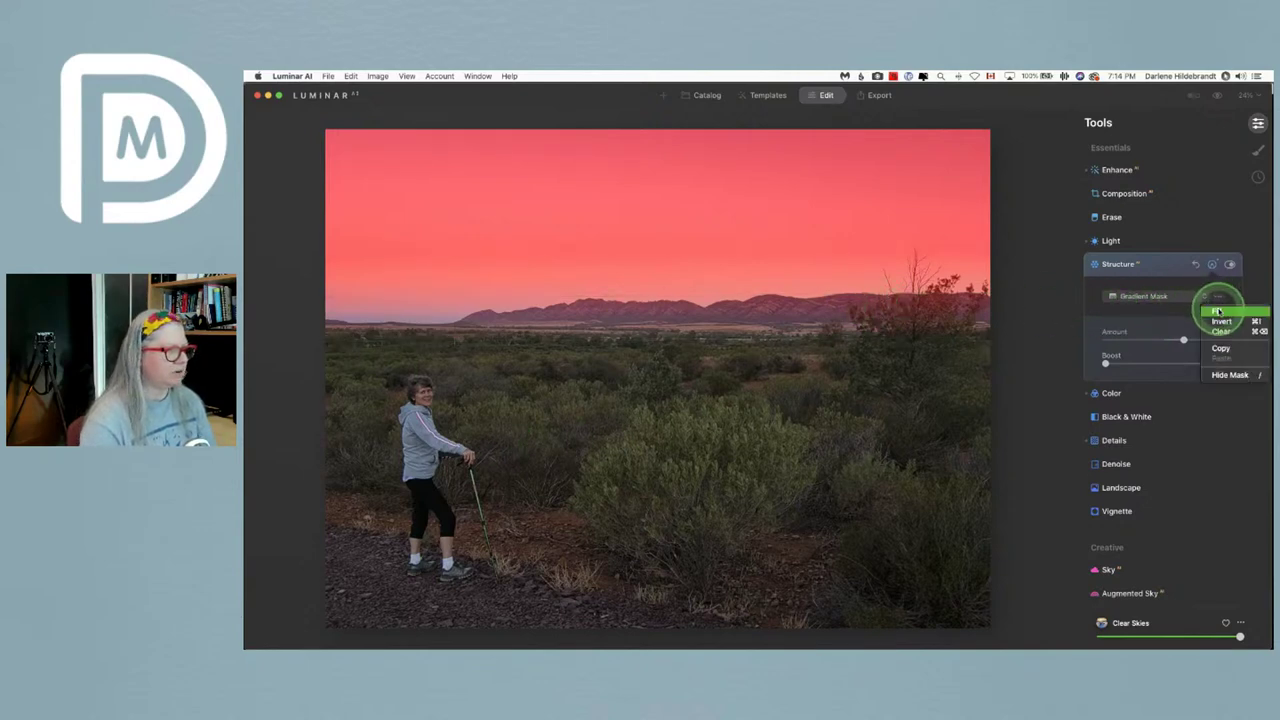
click(1220, 320)
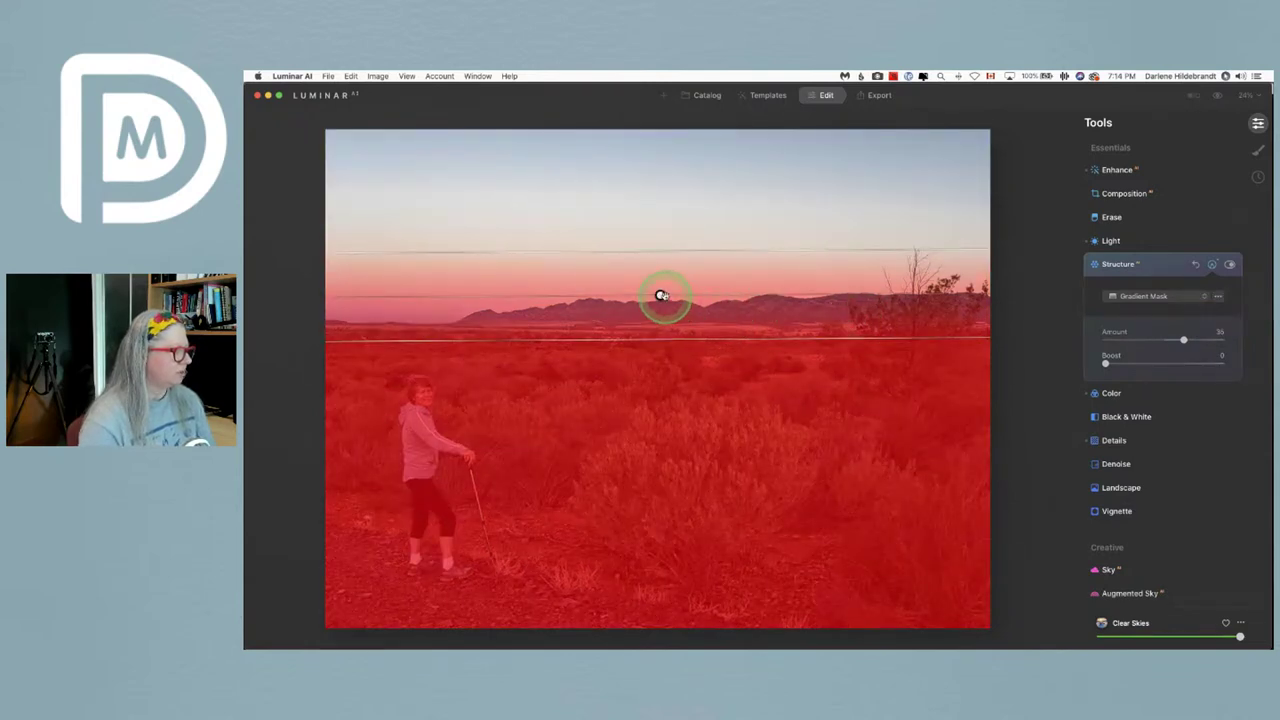
drag(661, 295, 655, 336)
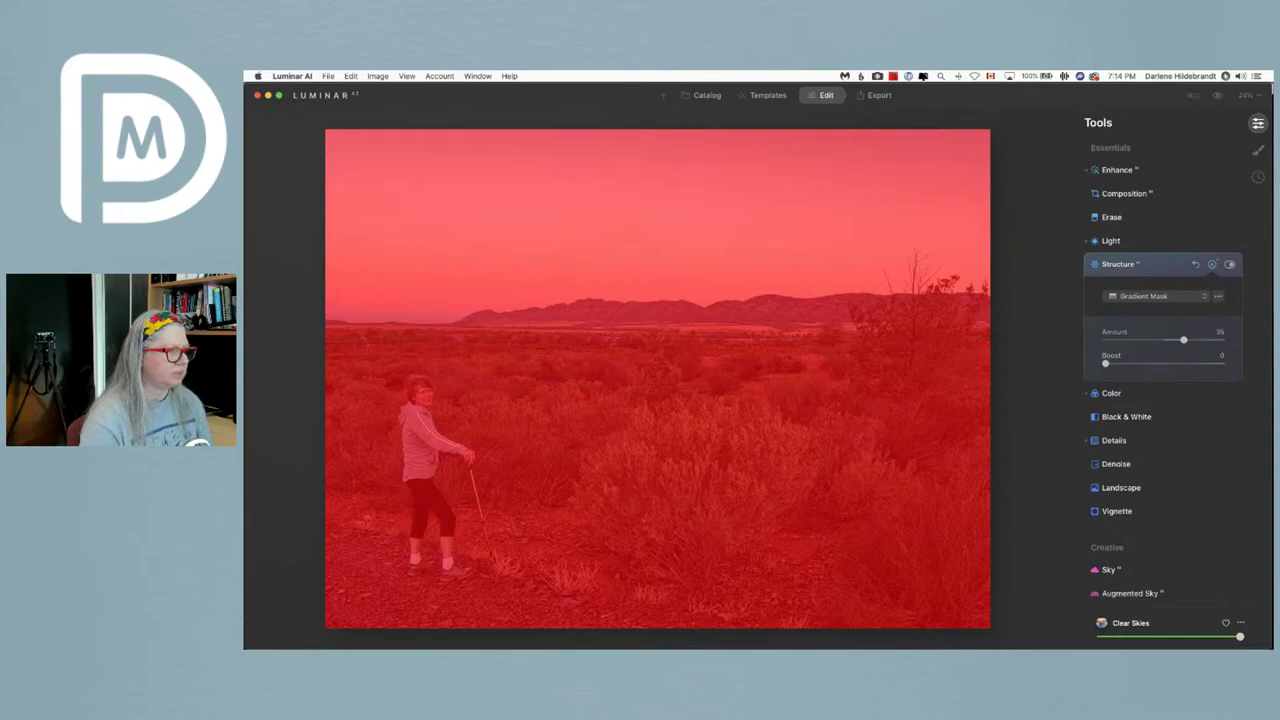
click(1177, 289)
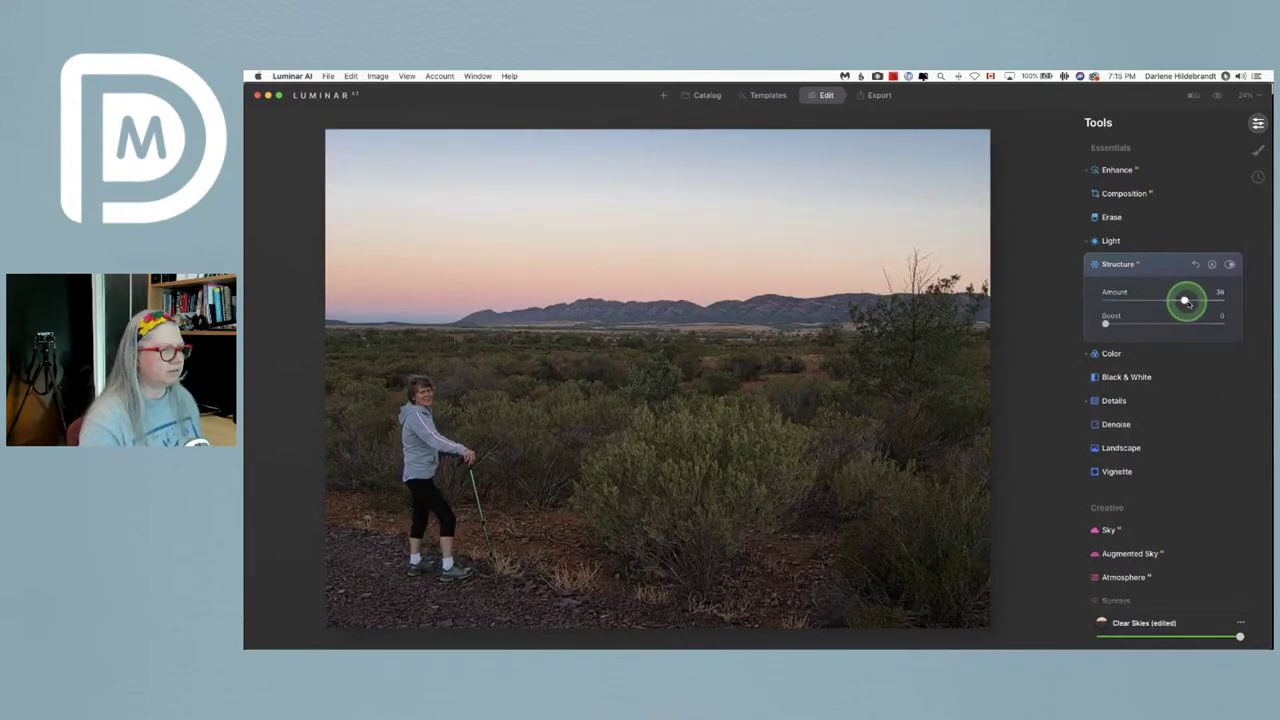
- Raise the Structure Amount to 41 and limit it to the foreground with a Gradient Mask centred just below the mountains
drag(1191, 302, 1186, 299)
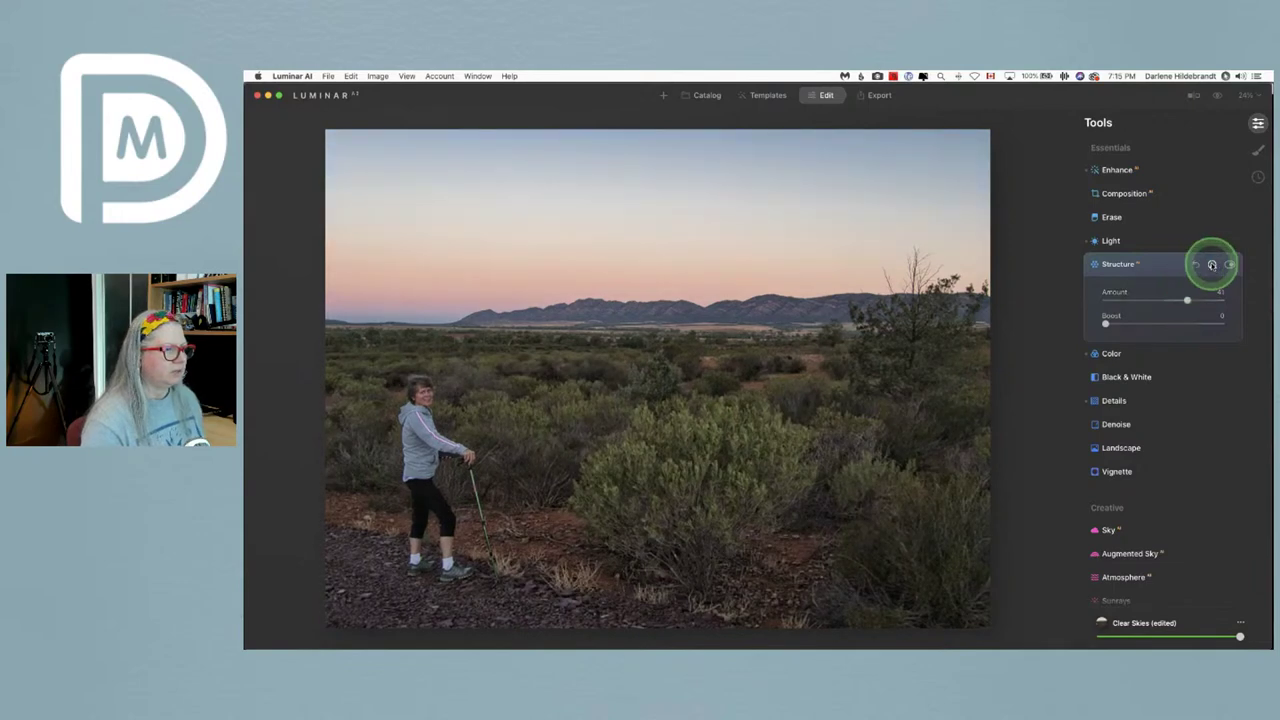
click(1212, 264)
click(1135, 298)
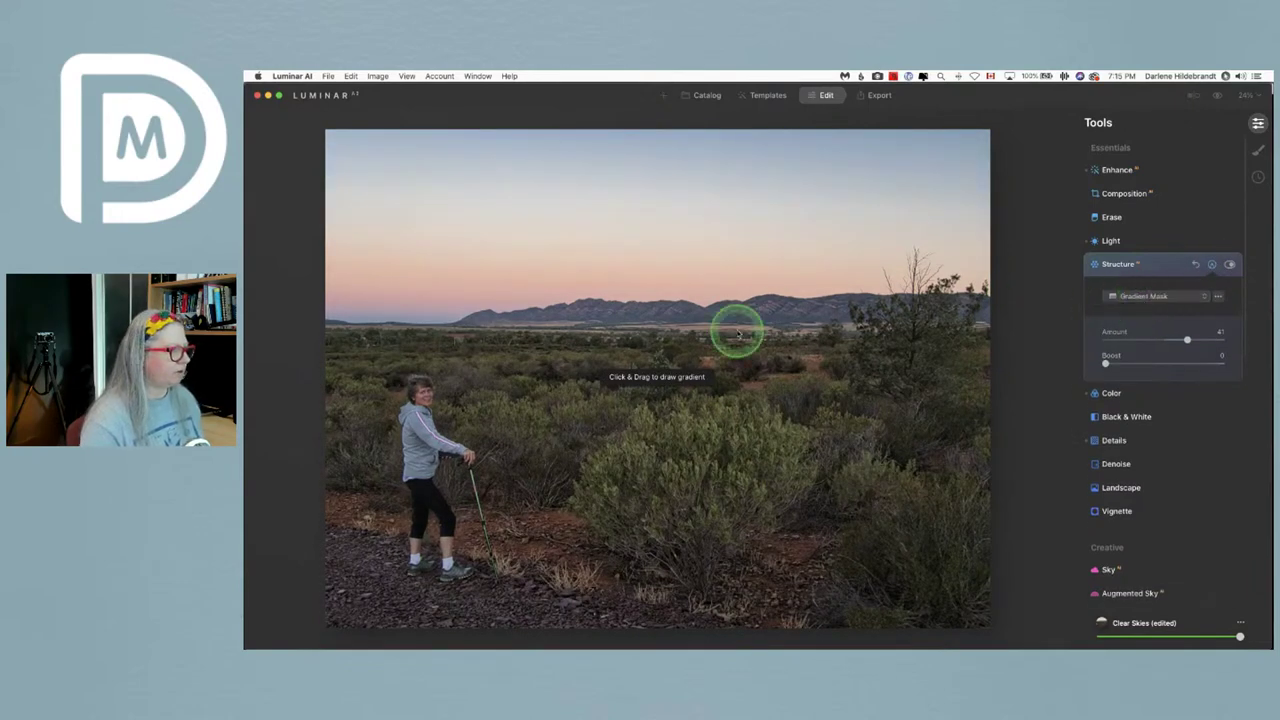
mouse_move(643, 408)
mouse_down()
mouse_move(643, 320)
mouse_move(648, 331)
mouse_up()
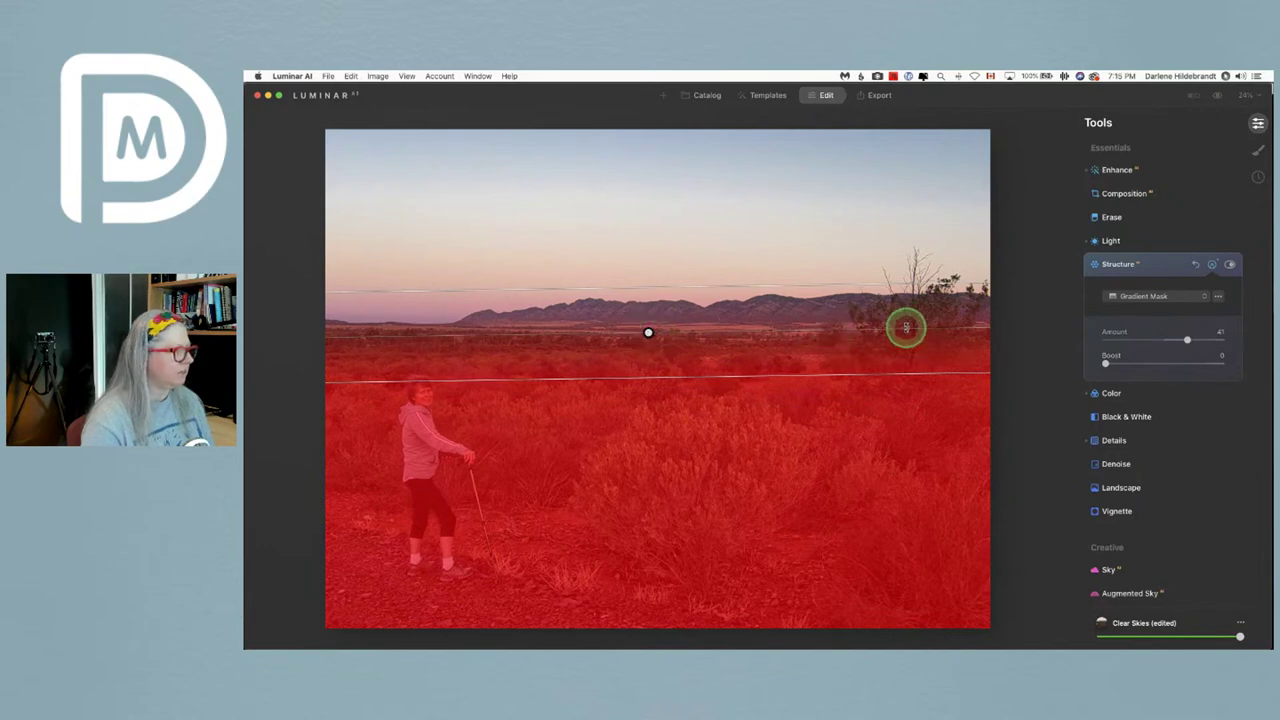
drag(905, 326, 905, 330)
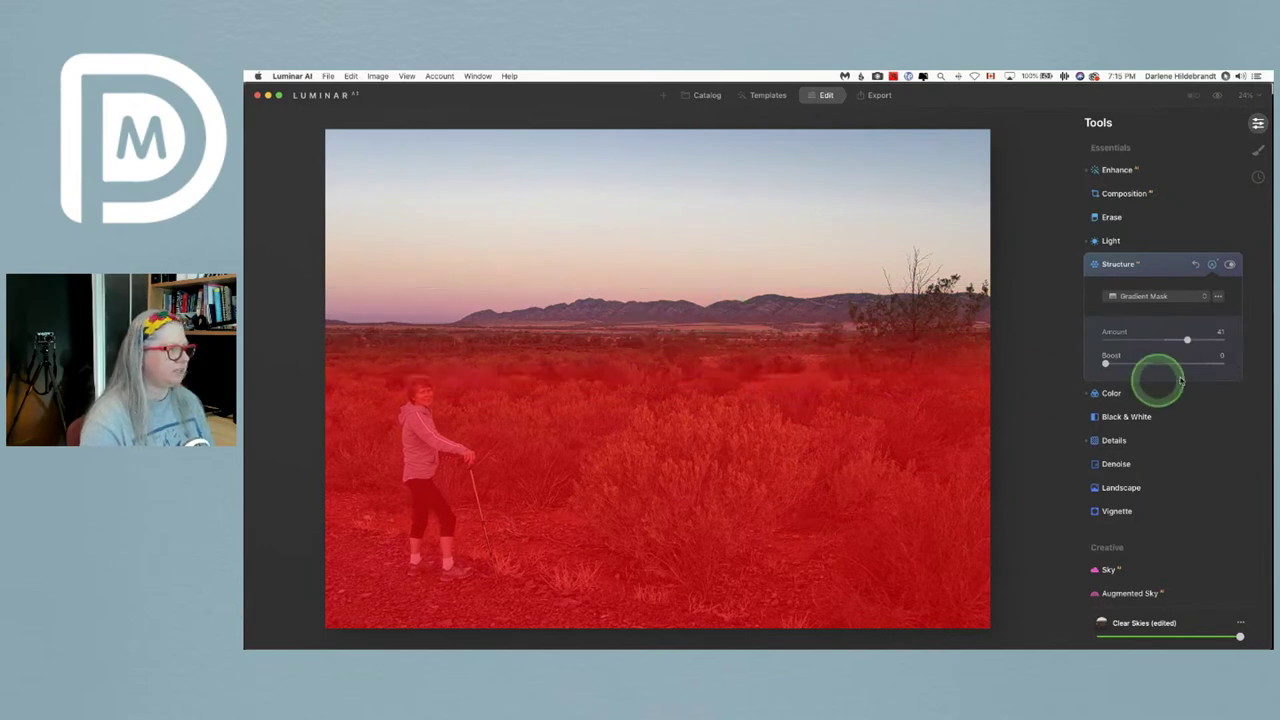
click(1211, 264)
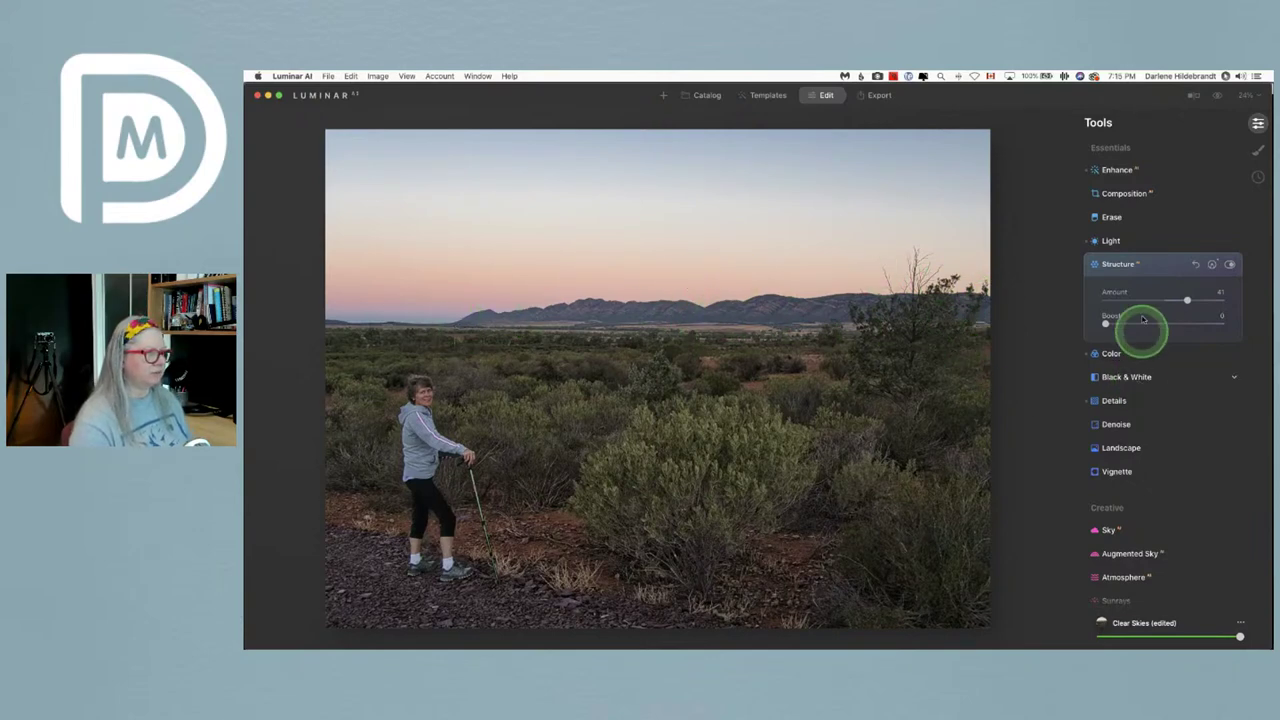
- Try Sky Enhancer at 100 in the Enhance settings and settle on 36 for the dusk sky
click(1128, 170)
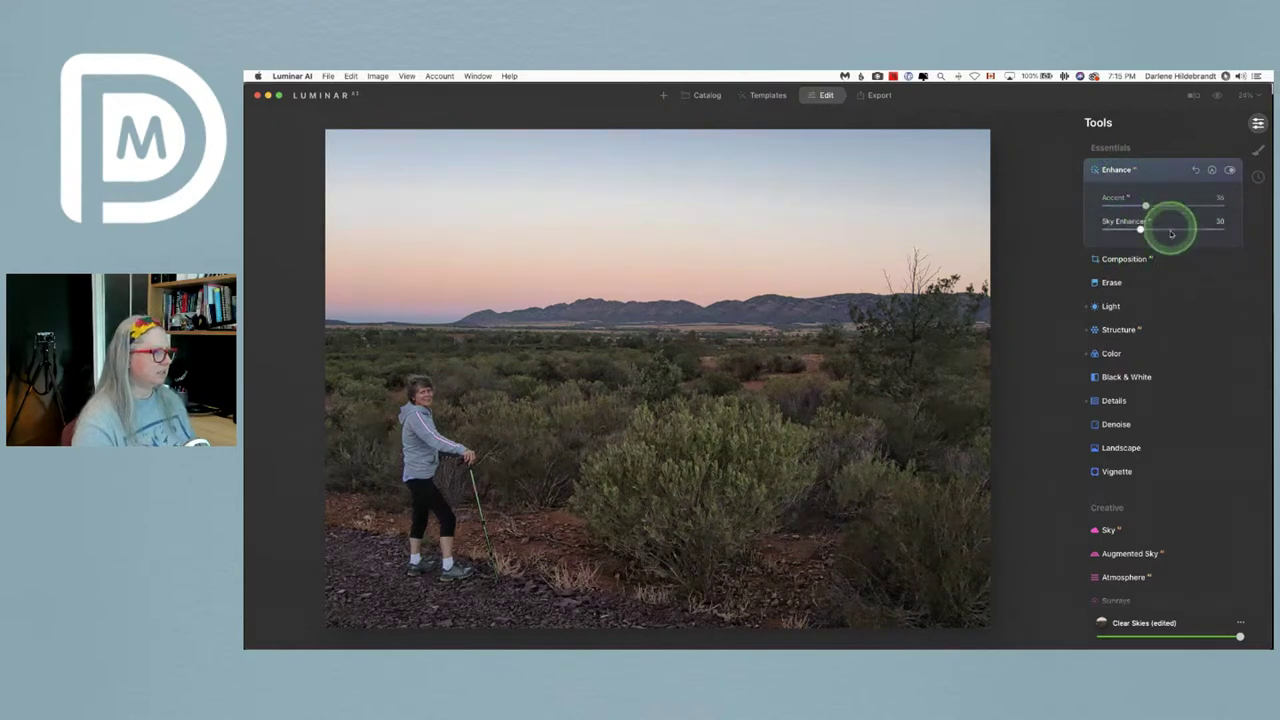
drag(1141, 228, 1200, 229)
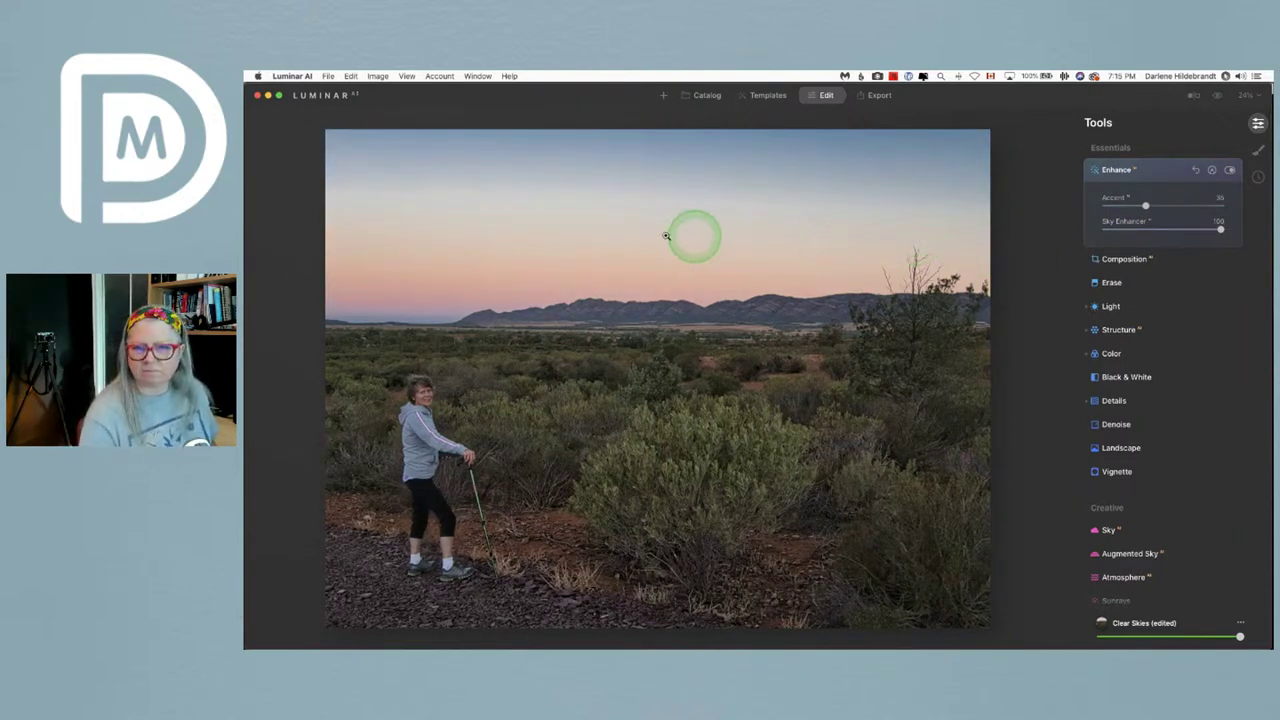
drag(1220, 229, 1151, 228)
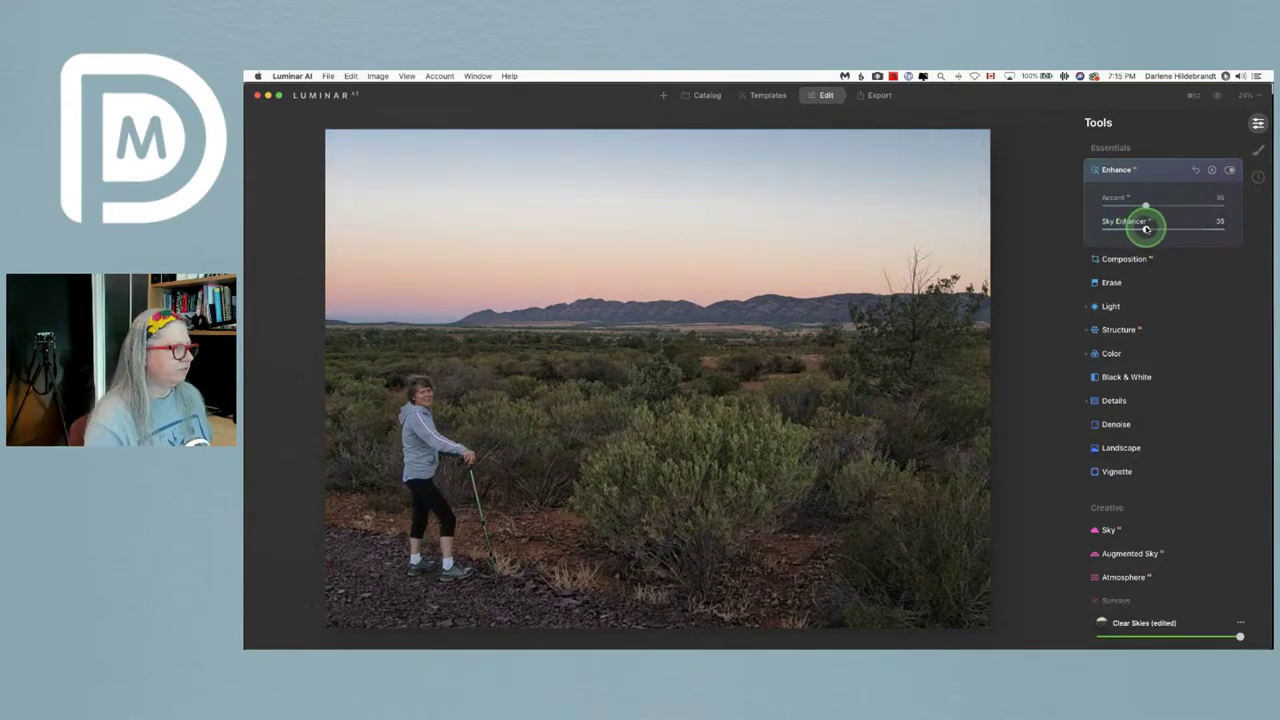
drag(1146, 229, 1147, 229)
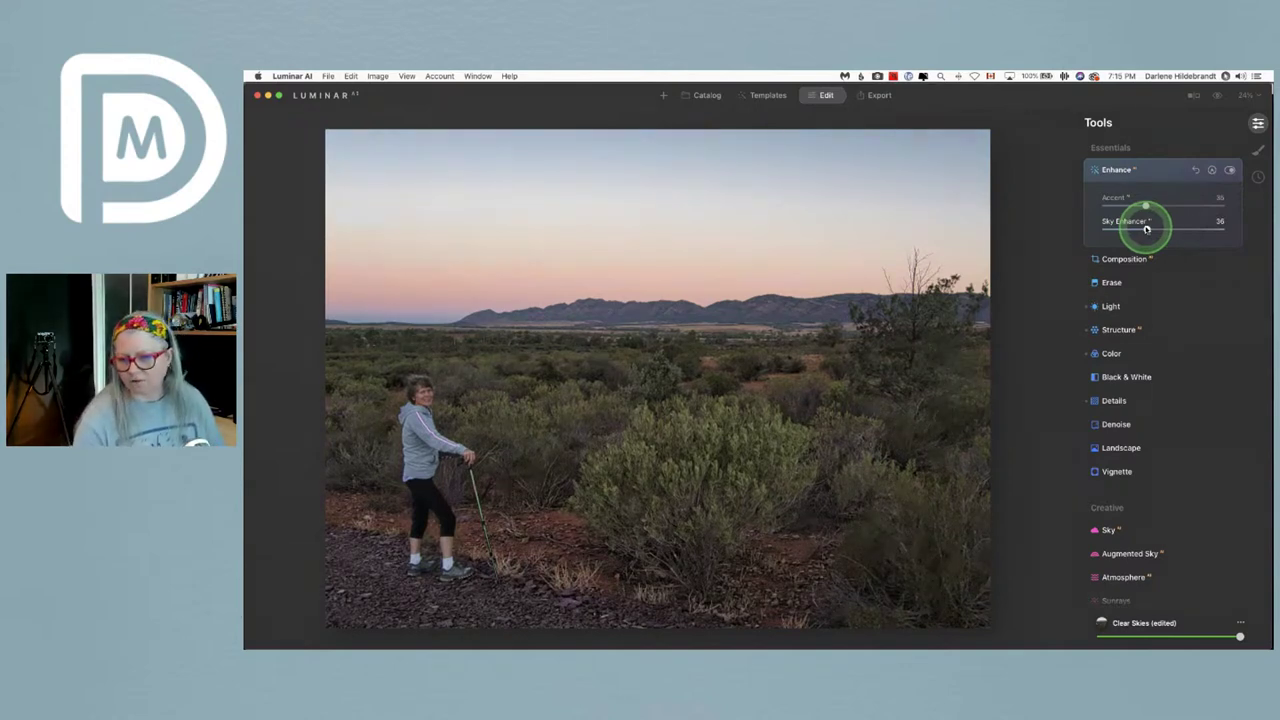
click(1152, 243)
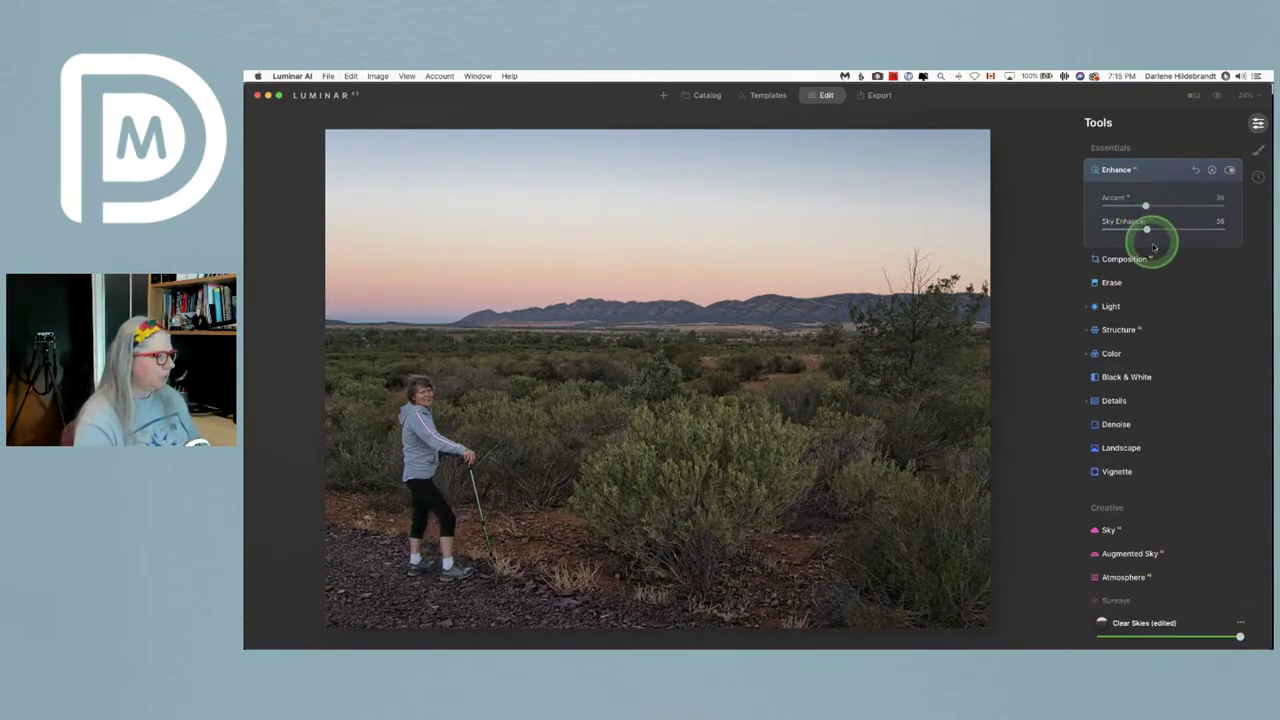
scroll(1153, 247, down, 5)
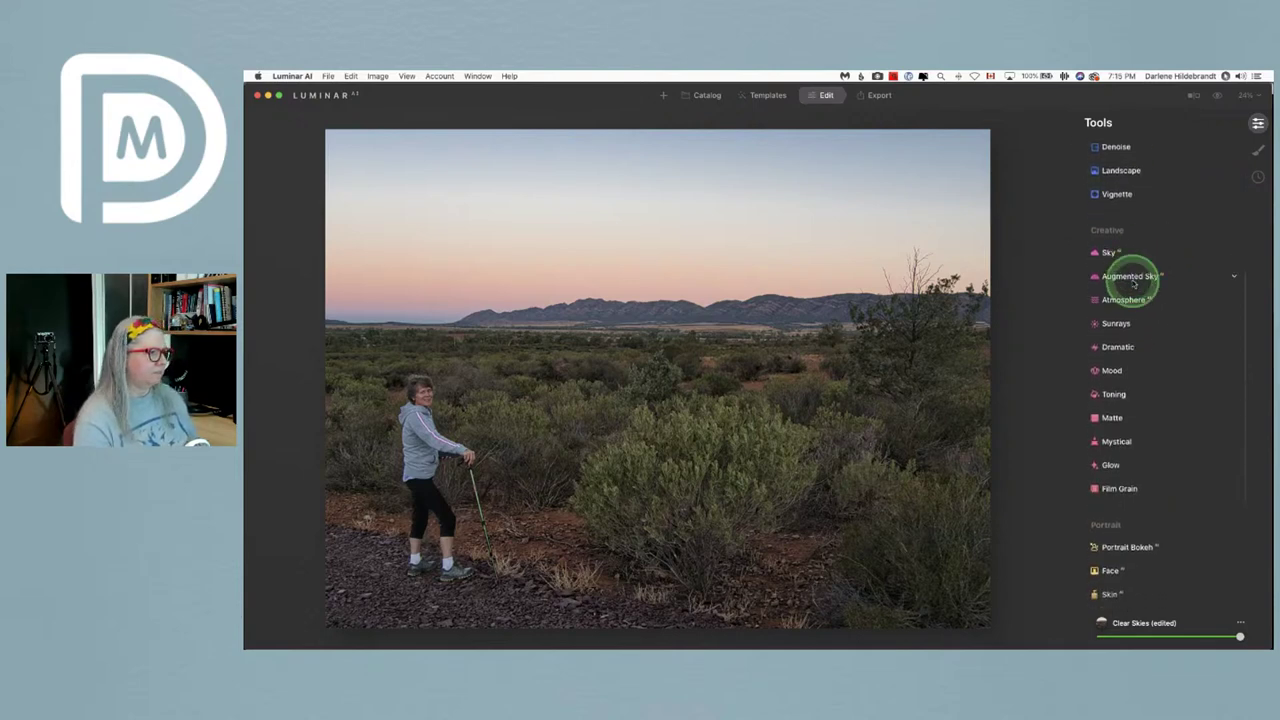
click(1133, 280)
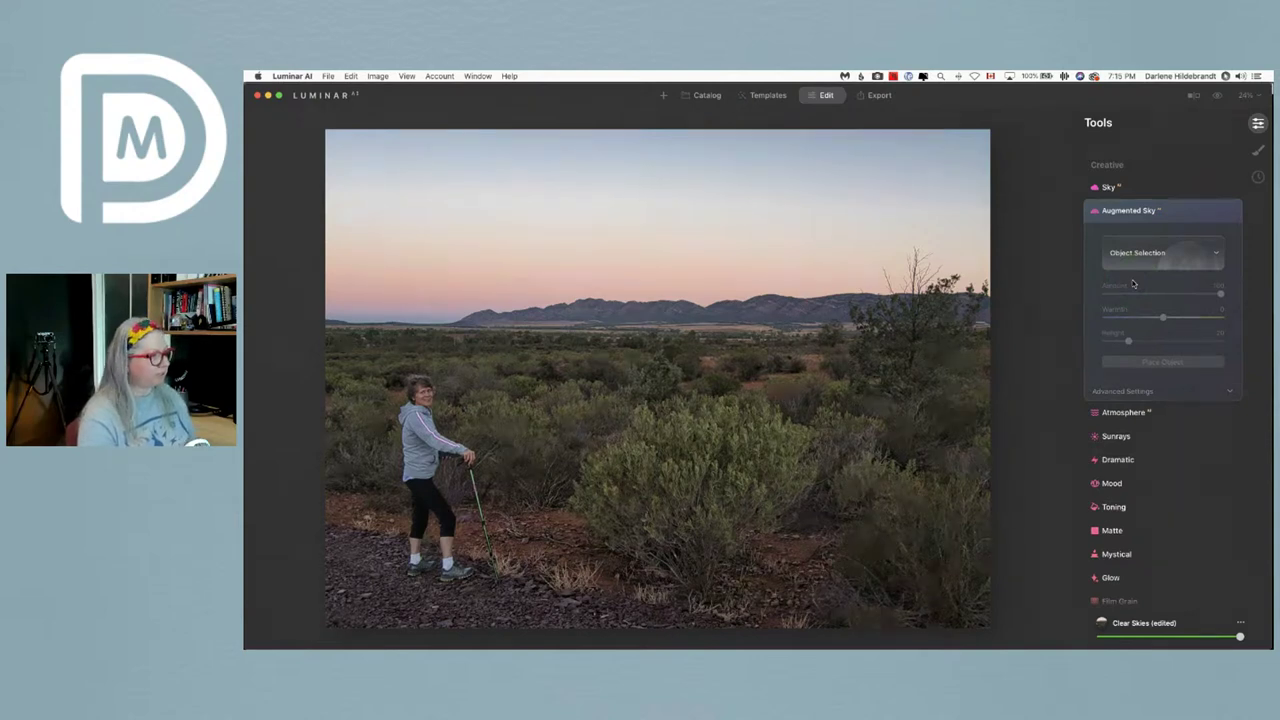
scroll(1133, 285, up, 5)
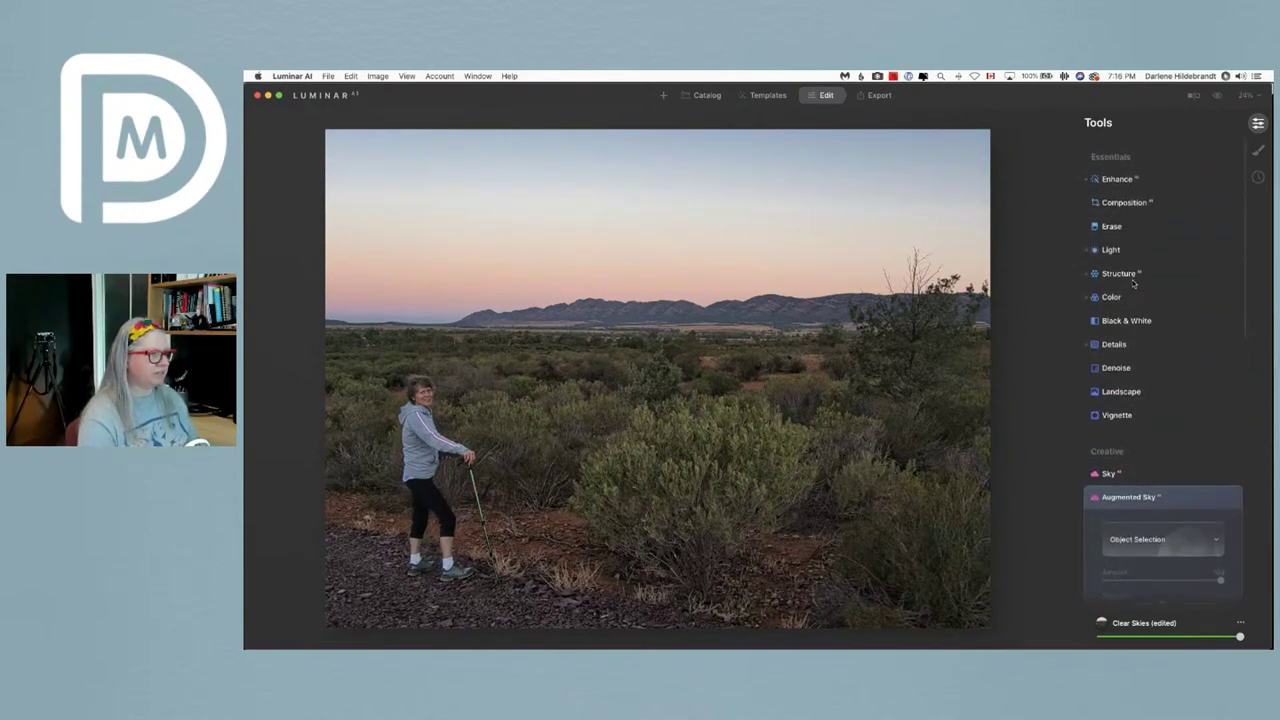
- Generate an automatic Composition crop, reposition it to include the whole hiker, and shrink the crop frame slightly
click(1130, 198)
click(1157, 222)
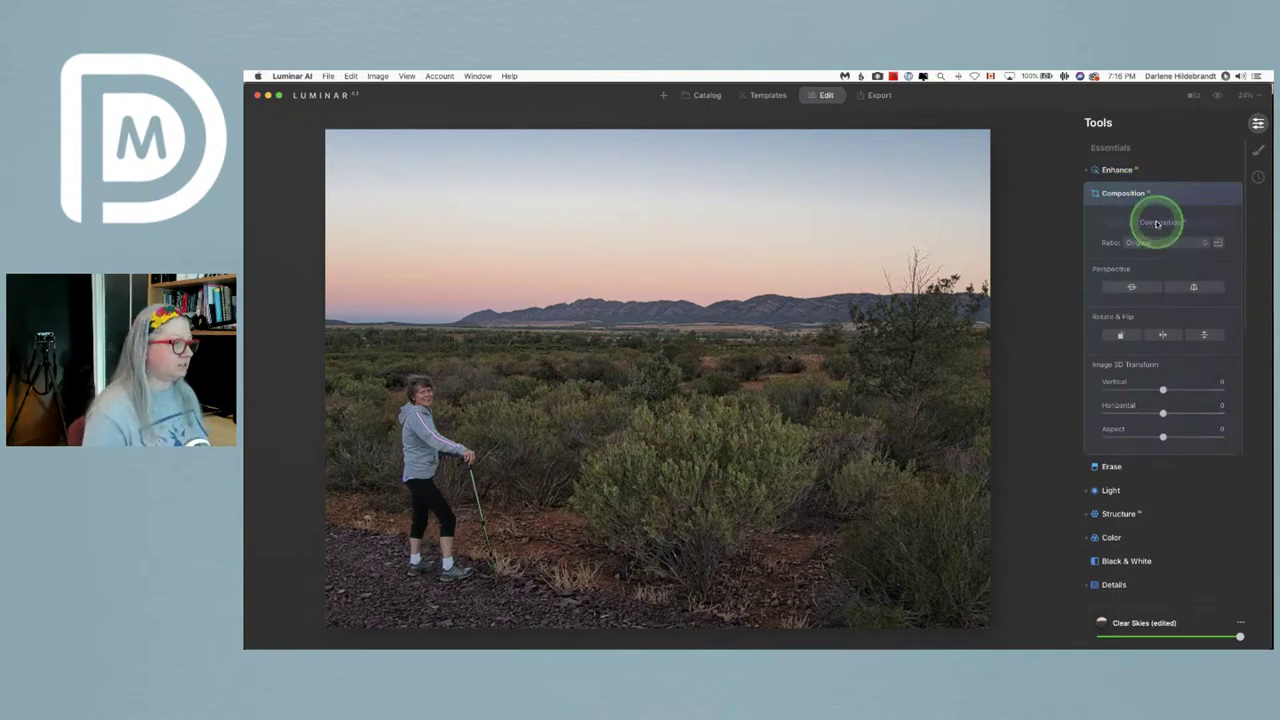
click(571, 394)
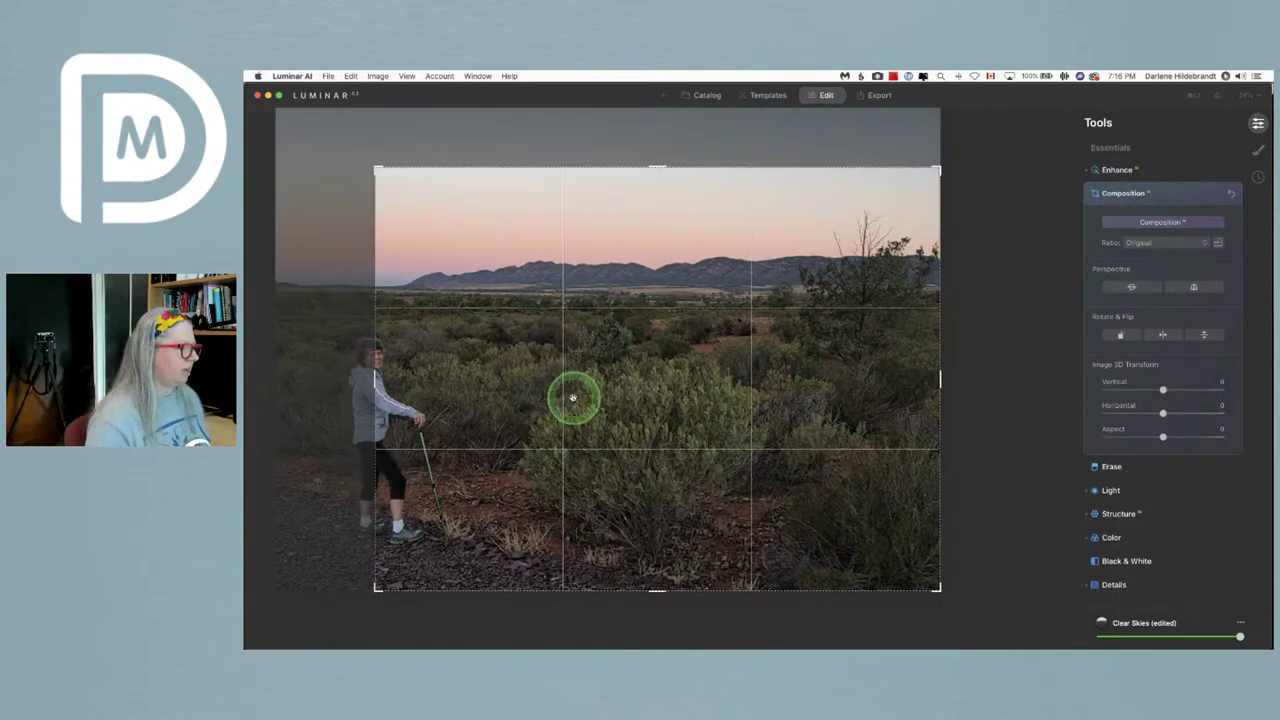
drag(590, 393, 686, 403)
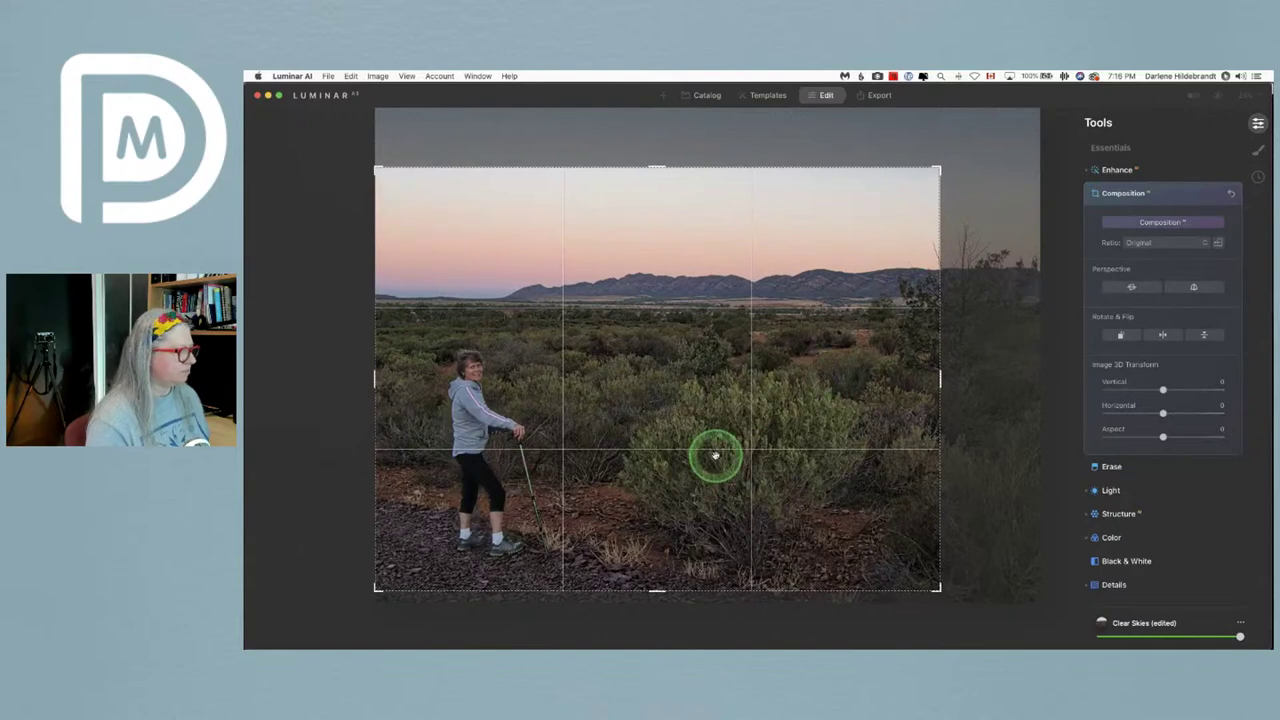
drag(717, 452, 716, 460)
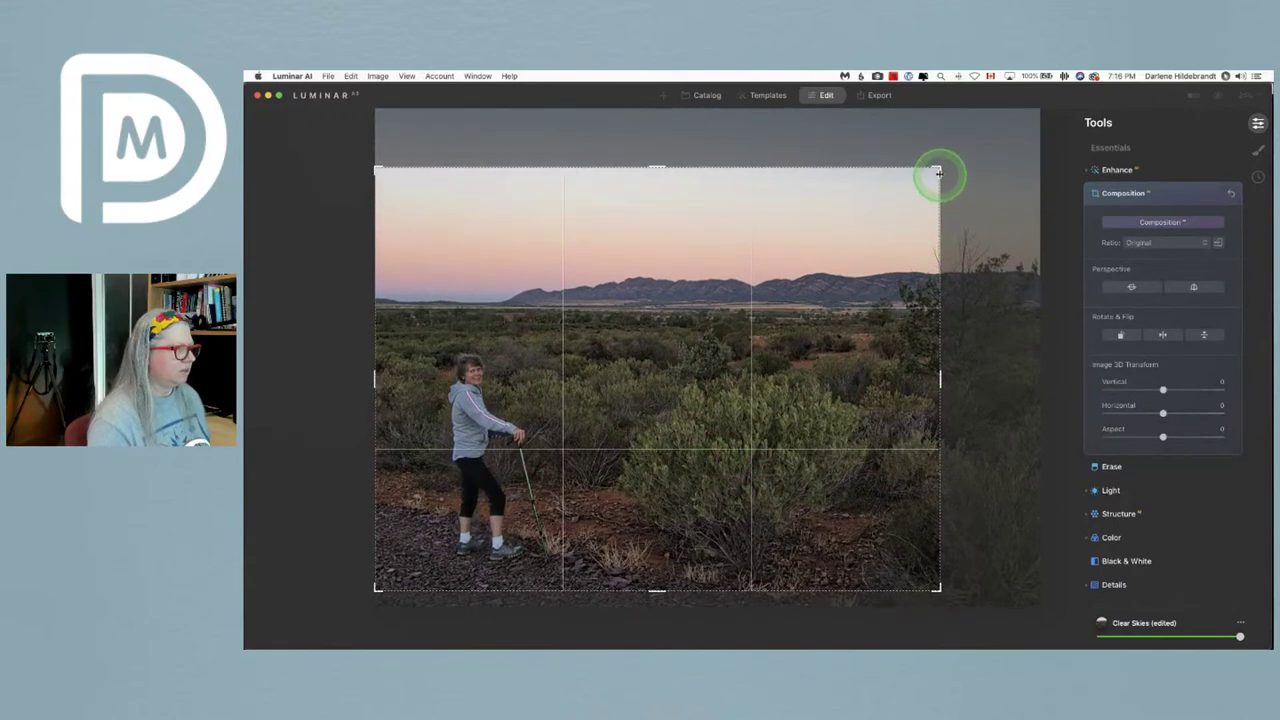
drag(938, 172, 932, 228)
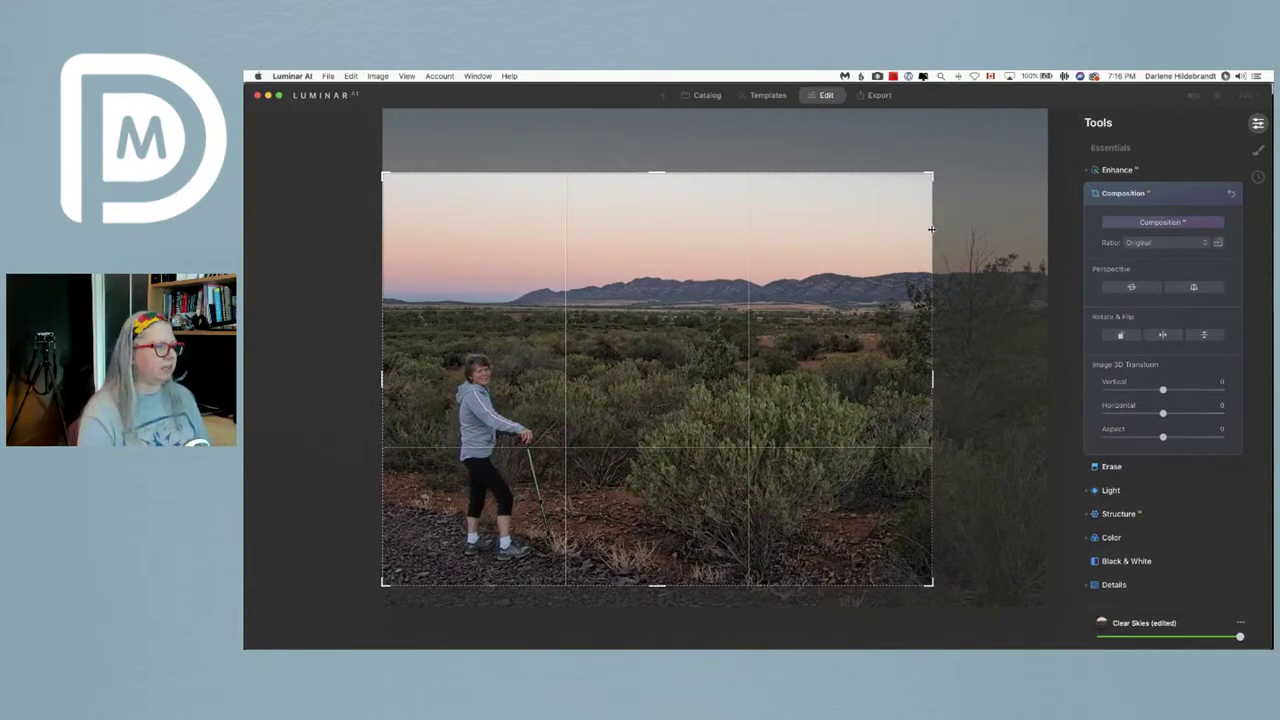
- Set the crop ratio to Free and apply a crop that trims the upper sky and most of the tree beside the large bush
click(1140, 243)
click(1141, 258)
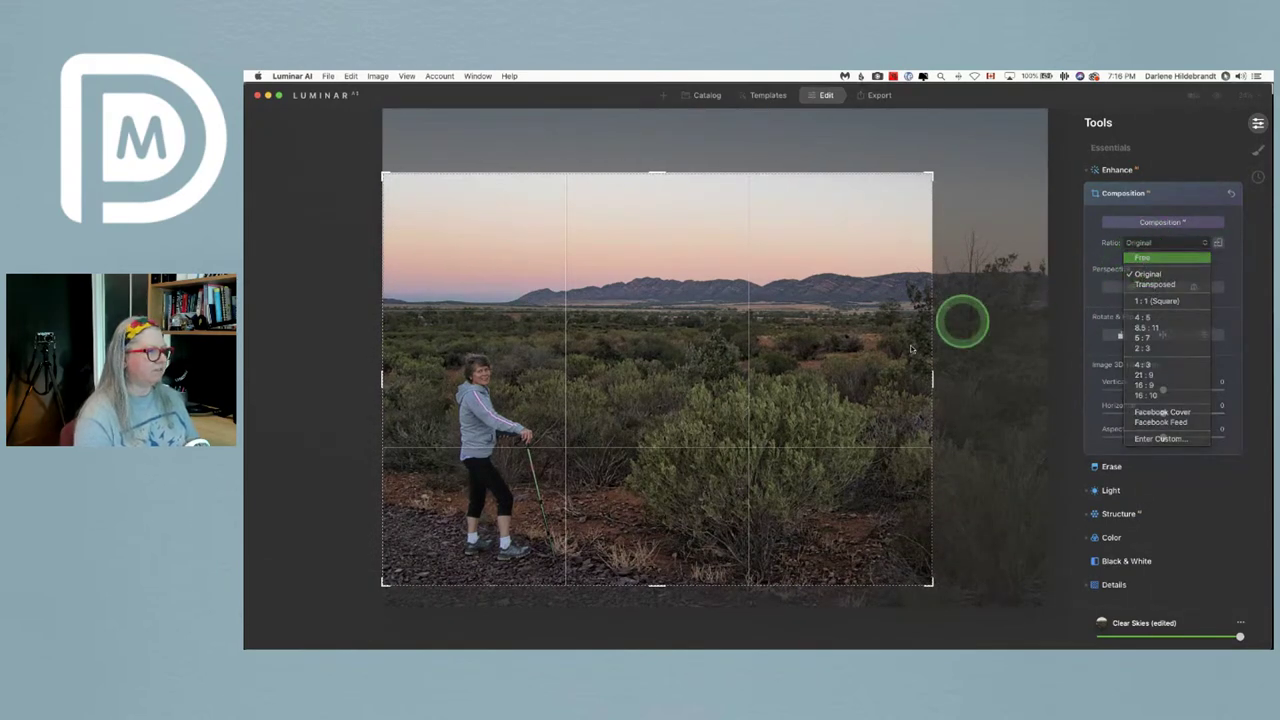
drag(928, 371, 1007, 378)
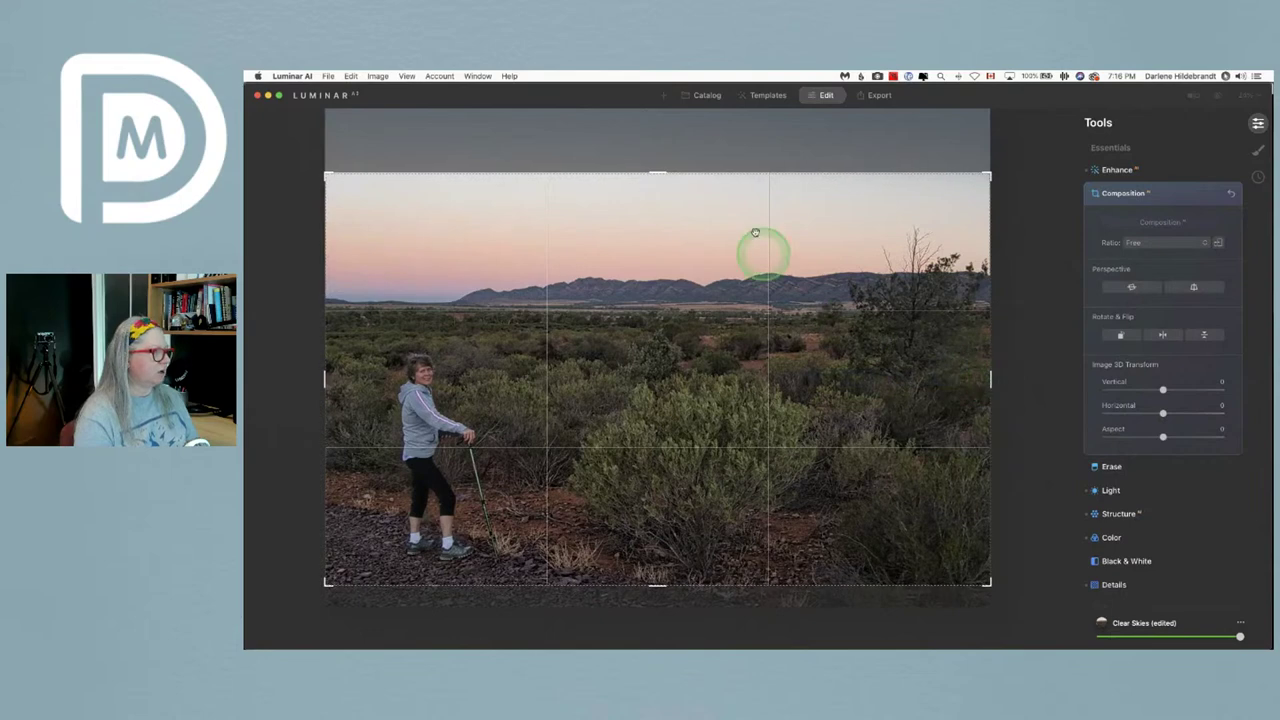
drag(717, 168, 825, 200)
click(1130, 240)
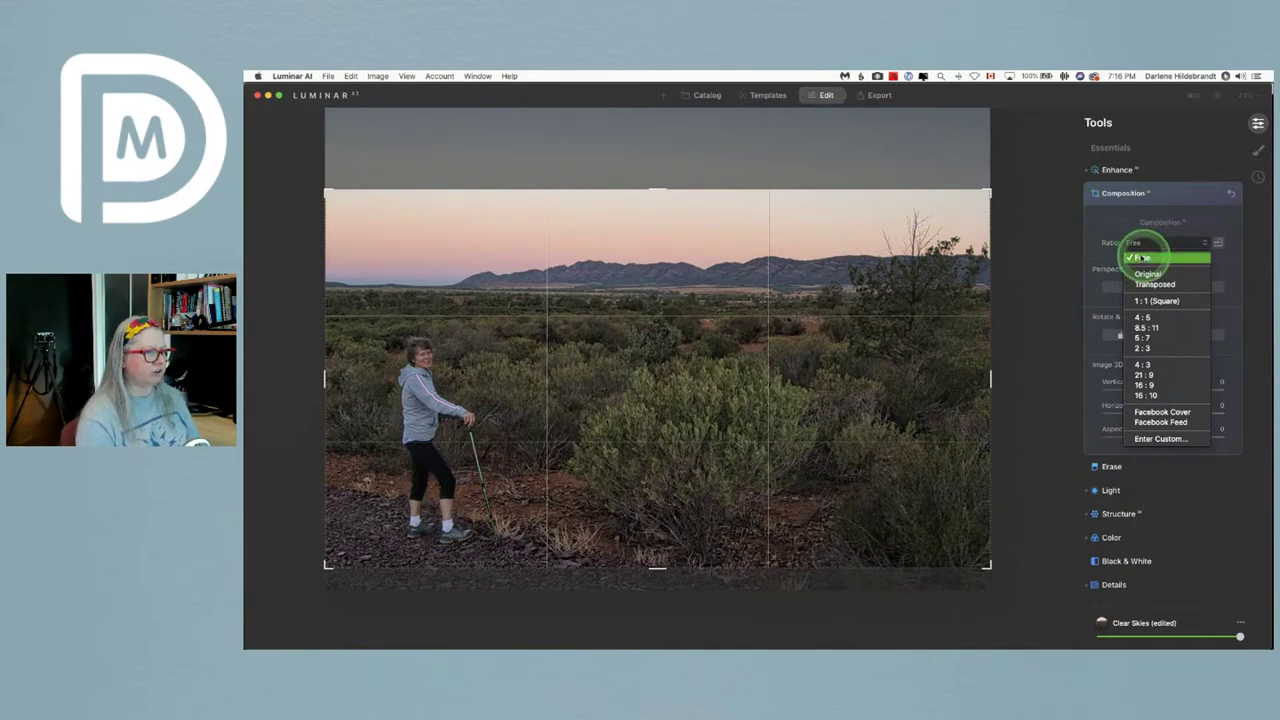
click(1141, 257)
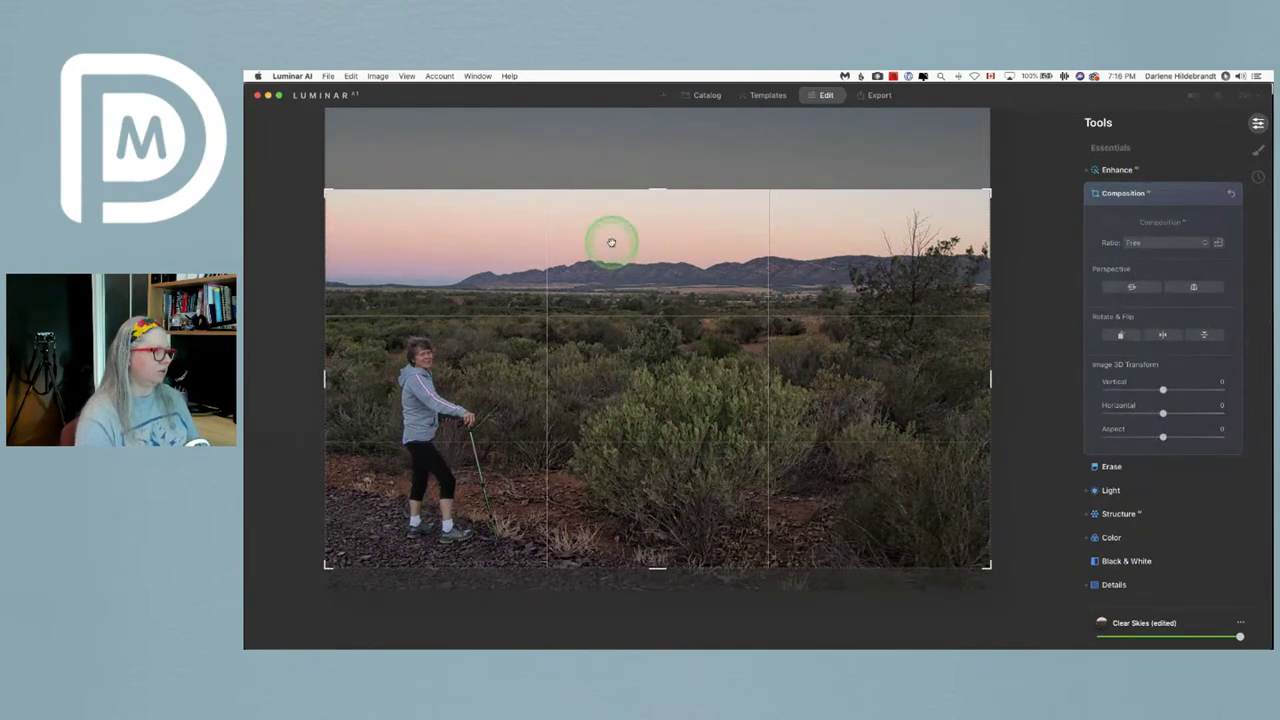
drag(655, 189, 655, 183)
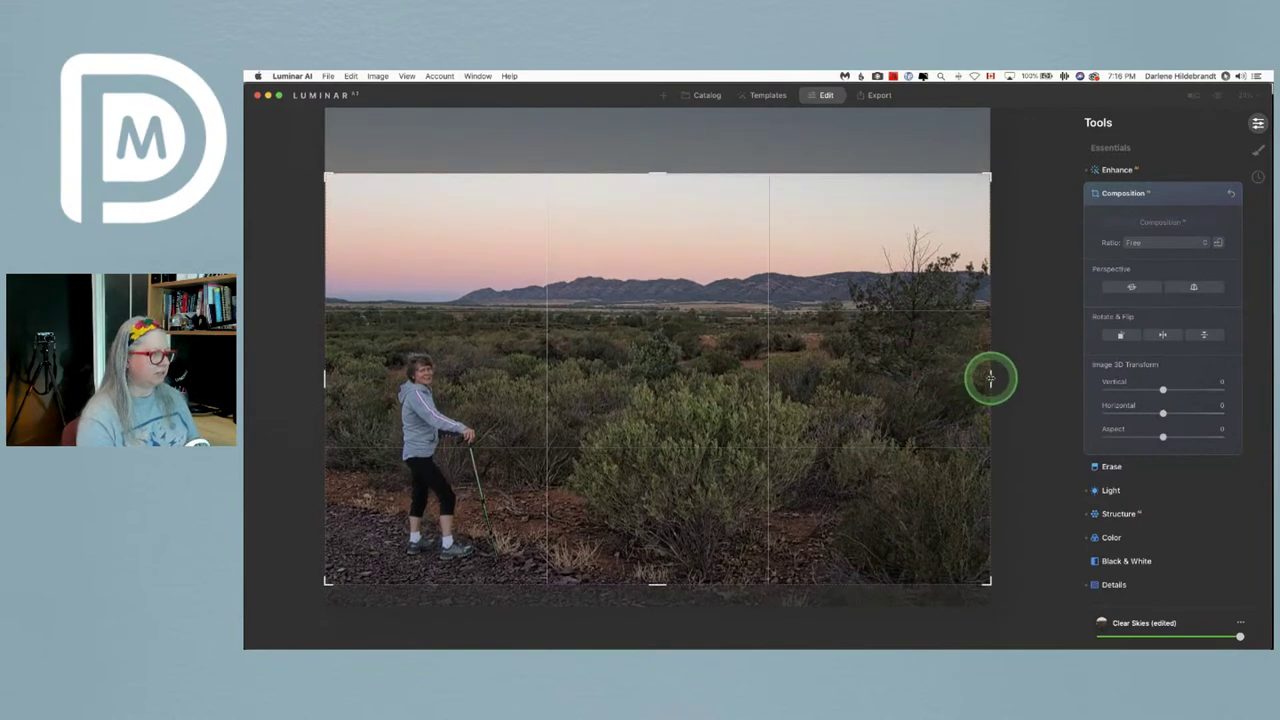
drag(988, 374, 935, 372)
key(Return)
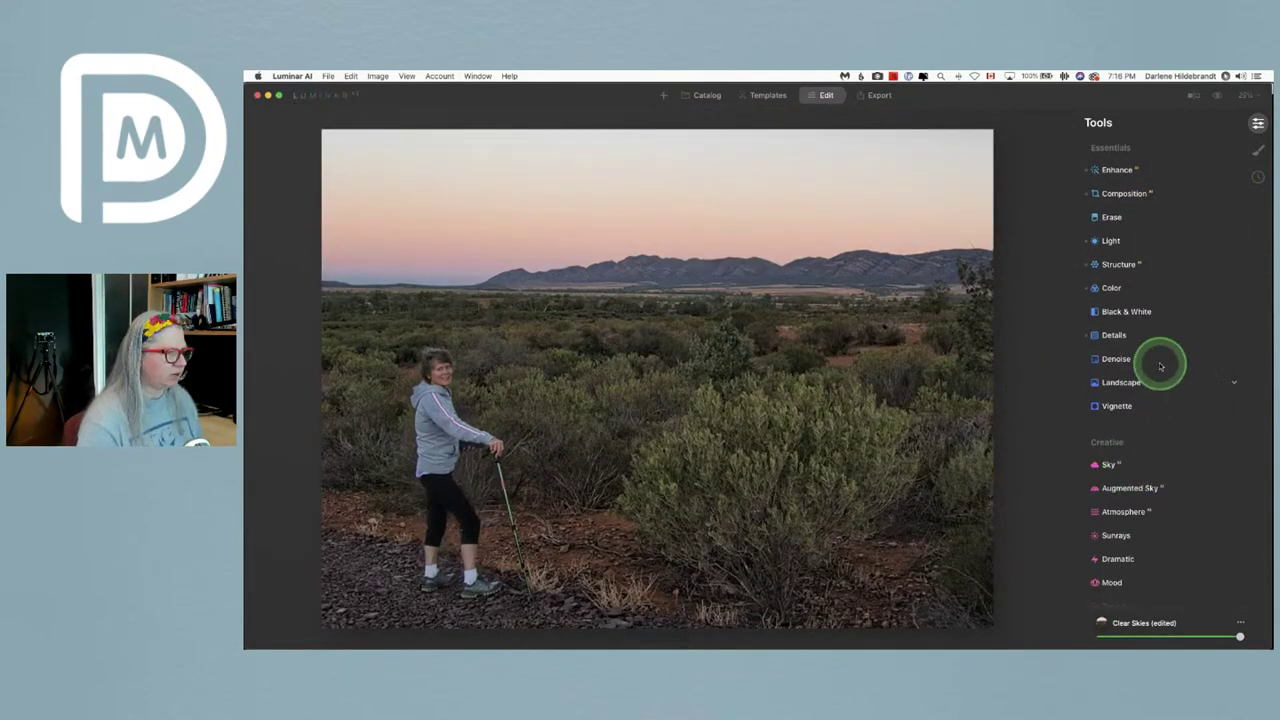
- Browse the Augmented Sky object library and choose the small flock of flying birds for the sky
scroll(1159, 364, down, 2)
scroll(1159, 364, down, 5)
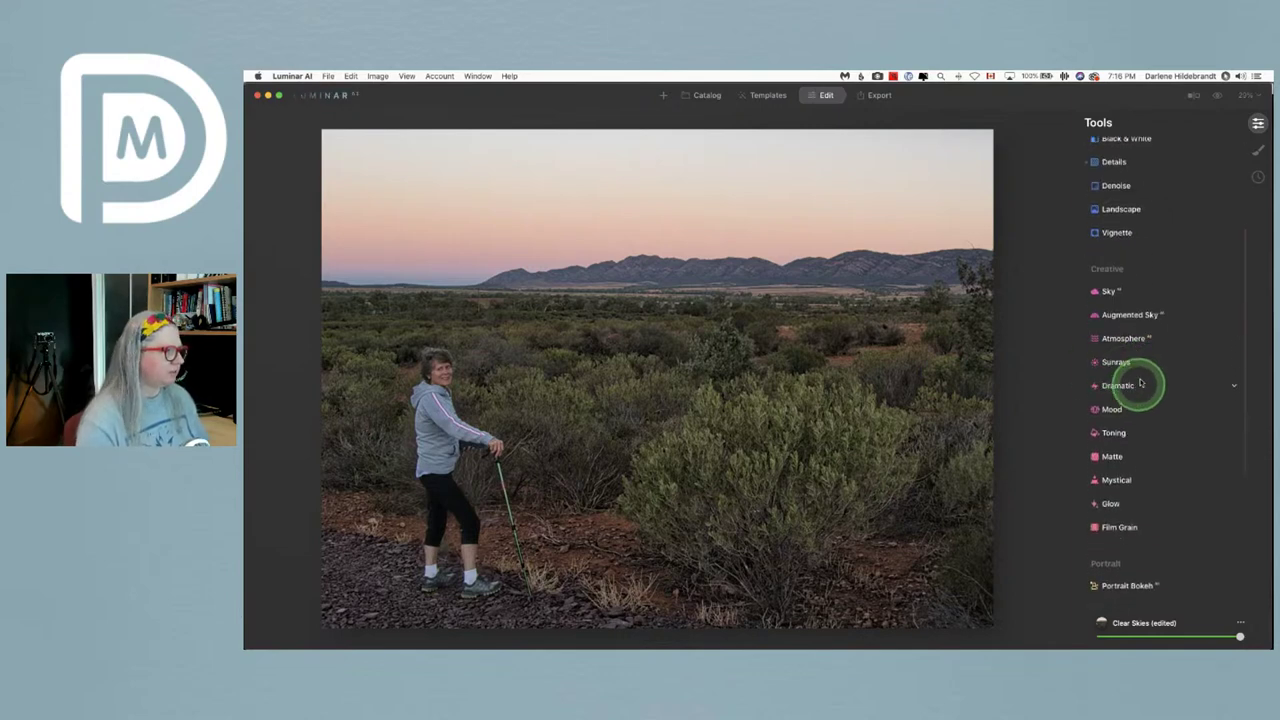
click(1128, 316)
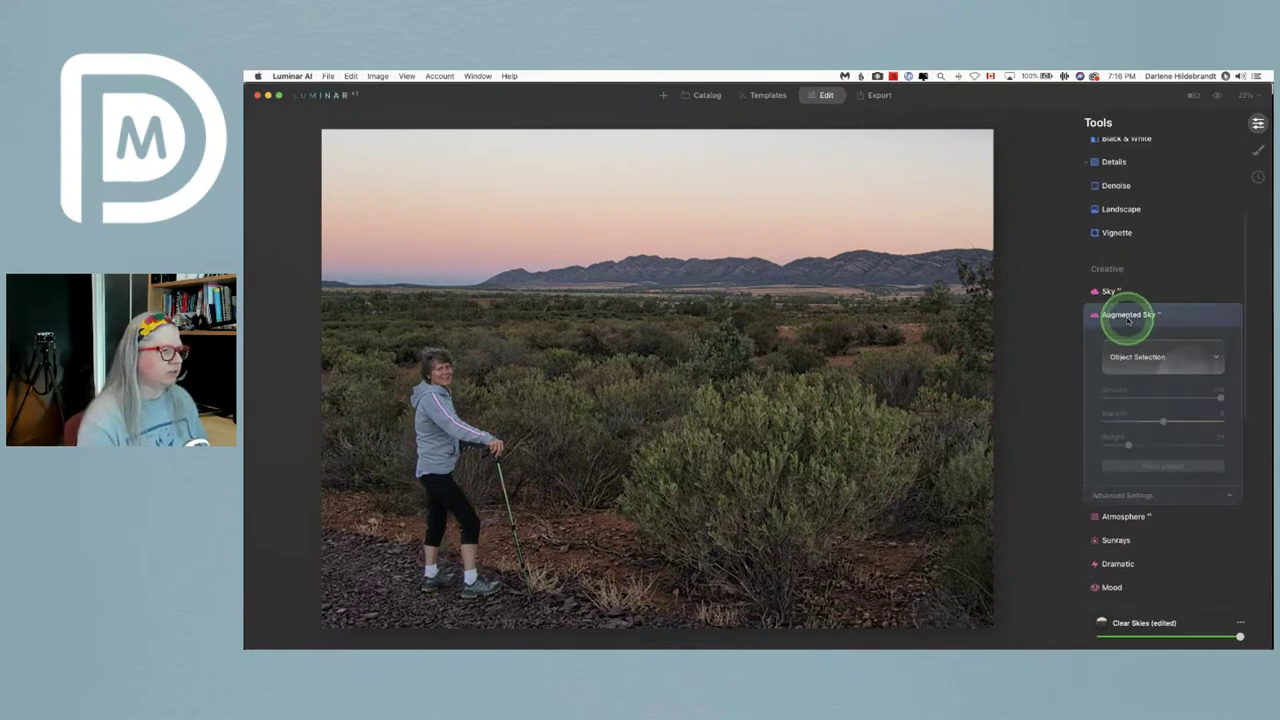
click(1150, 356)
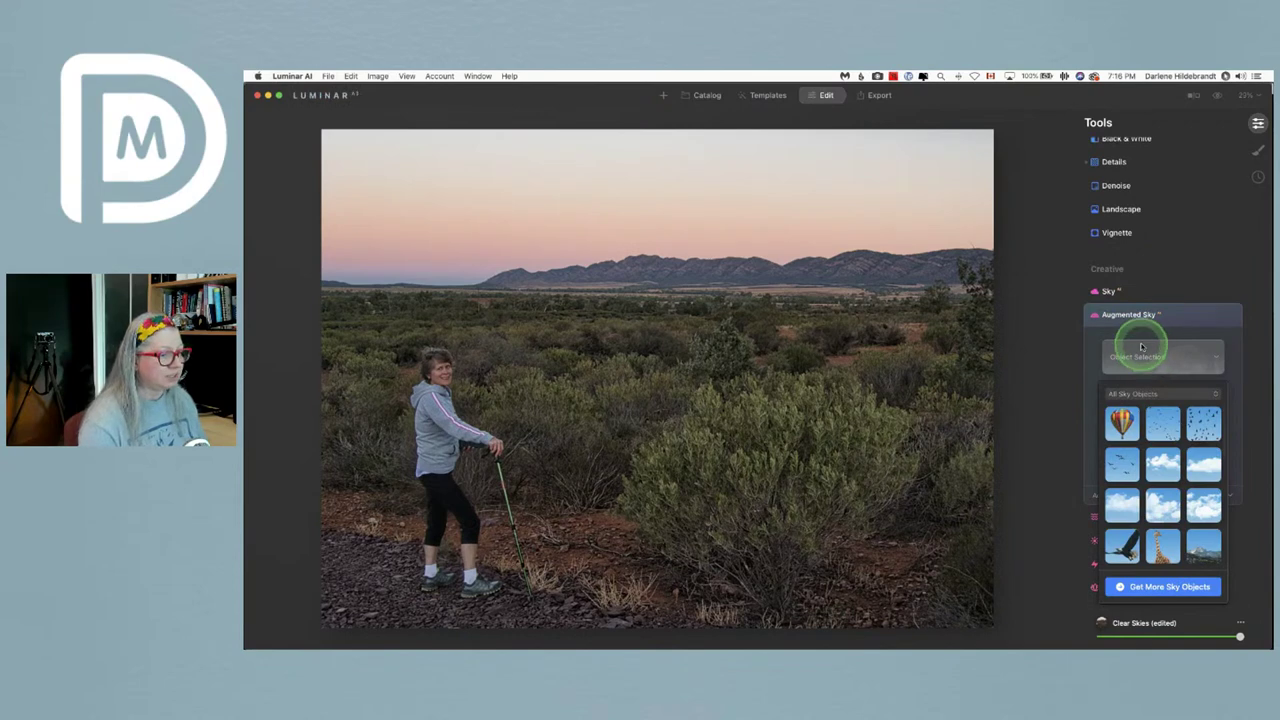
scroll(1145, 345, down, 3)
scroll(1133, 410, down, 10)
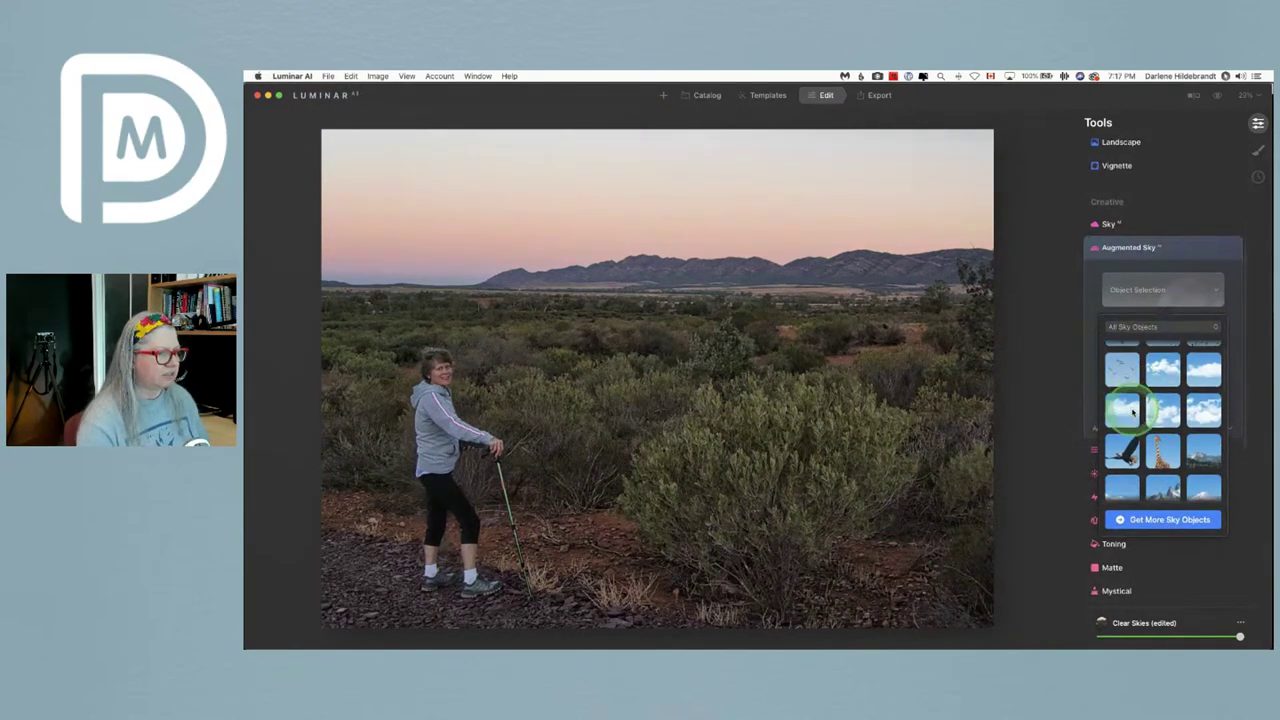
scroll(1133, 410, down, 10)
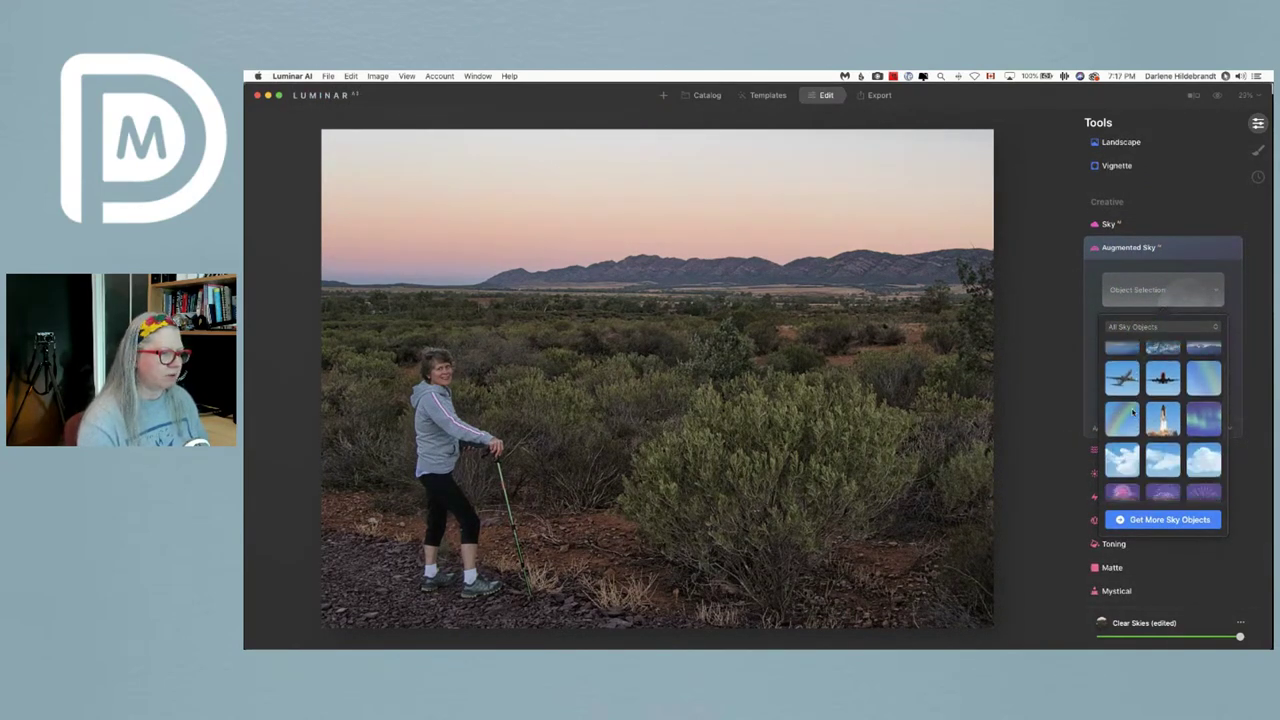
scroll(1133, 410, up, 10)
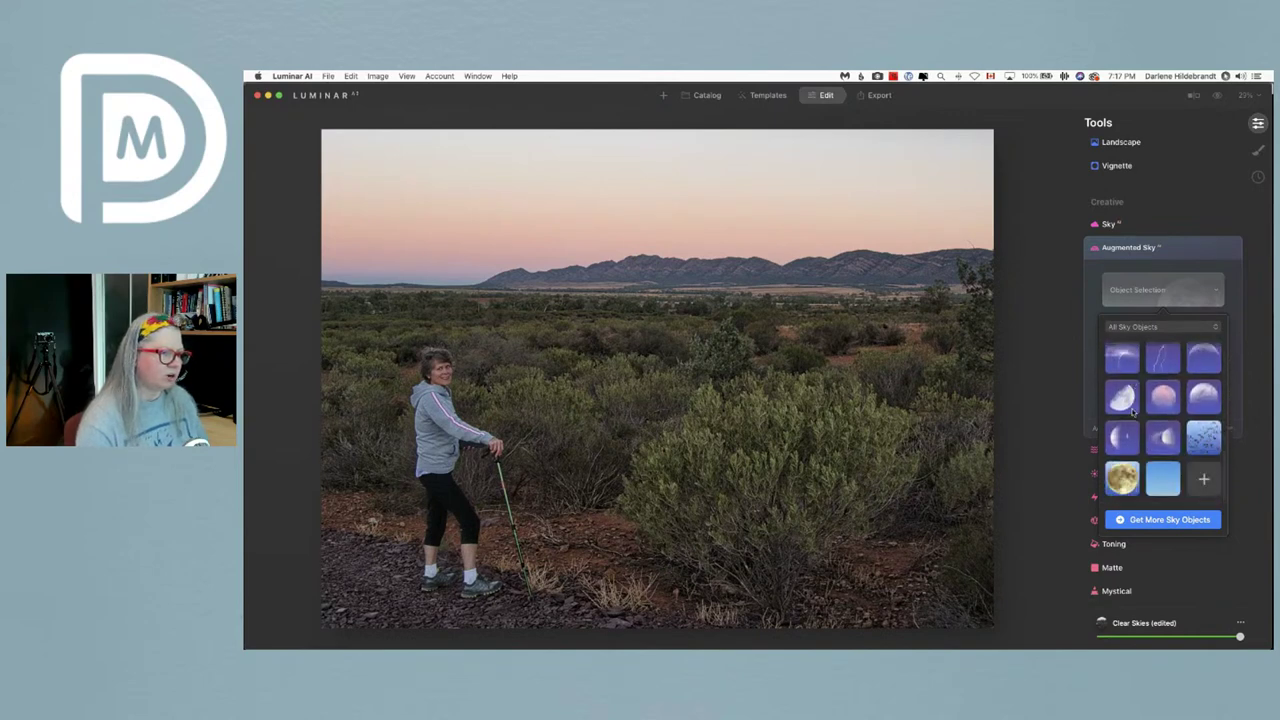
scroll(1132, 412, up, 5)
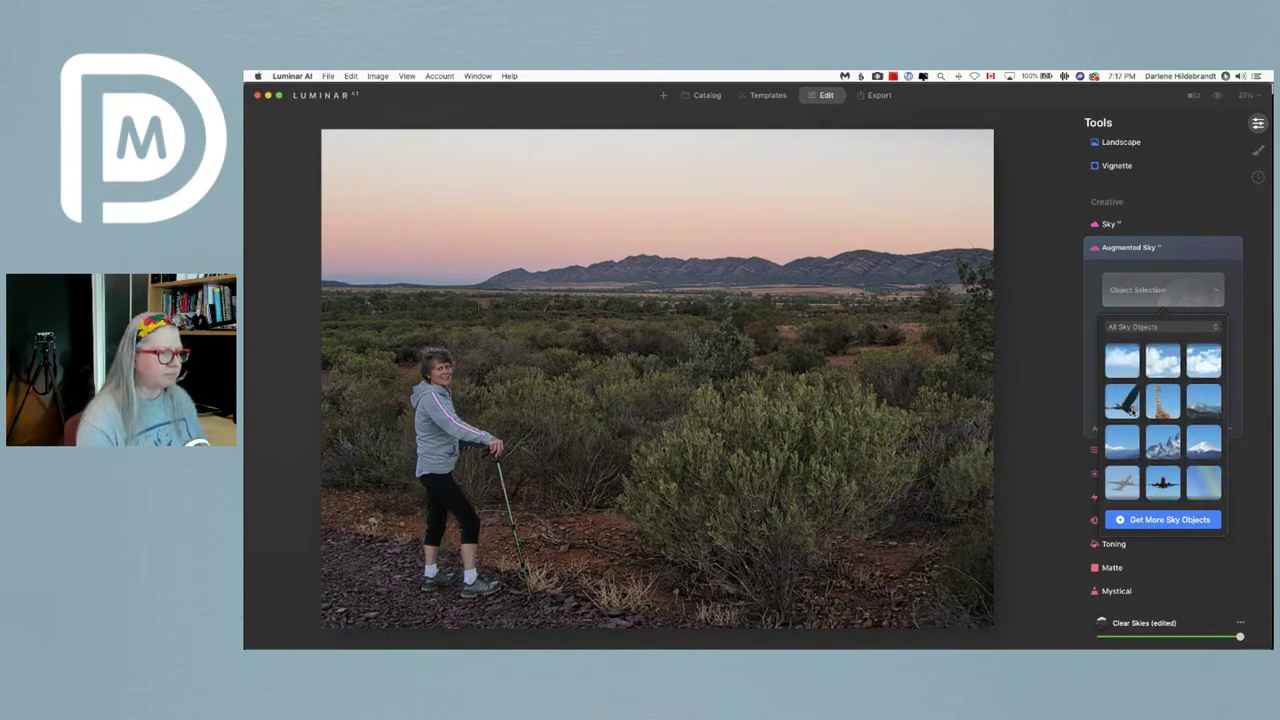
click(1149, 421)
click(1126, 404)
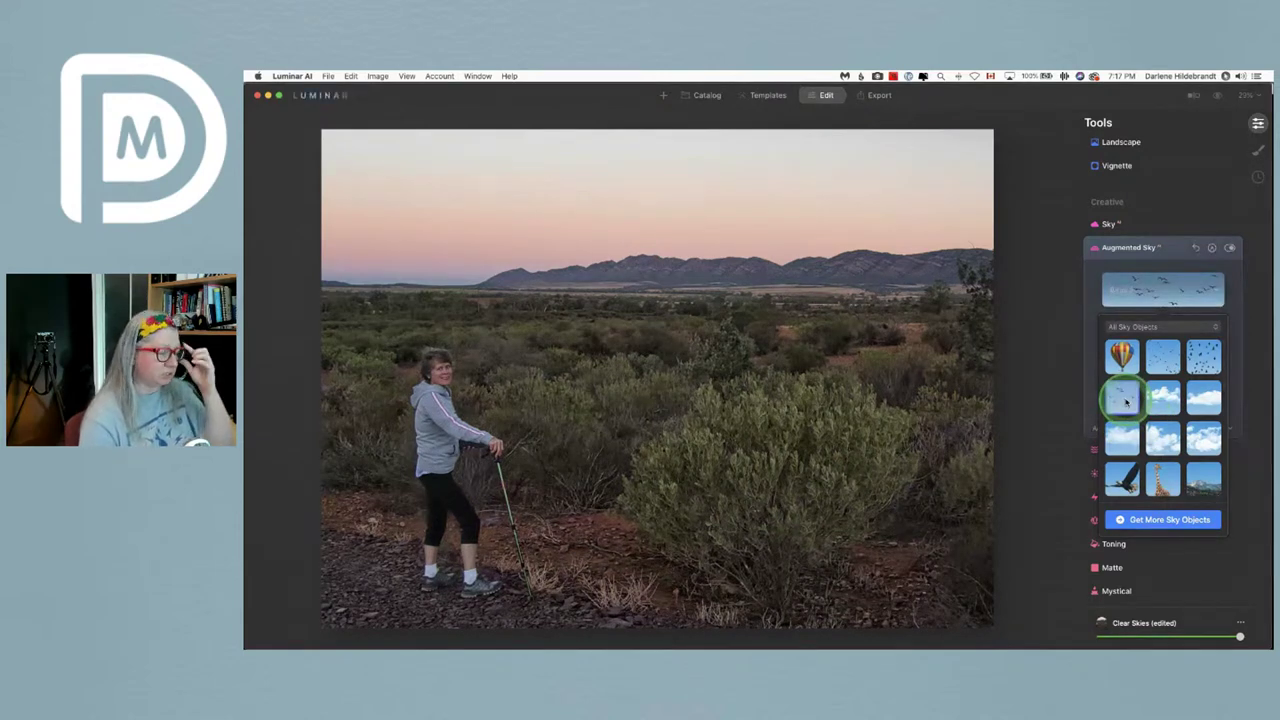
click(1094, 302)
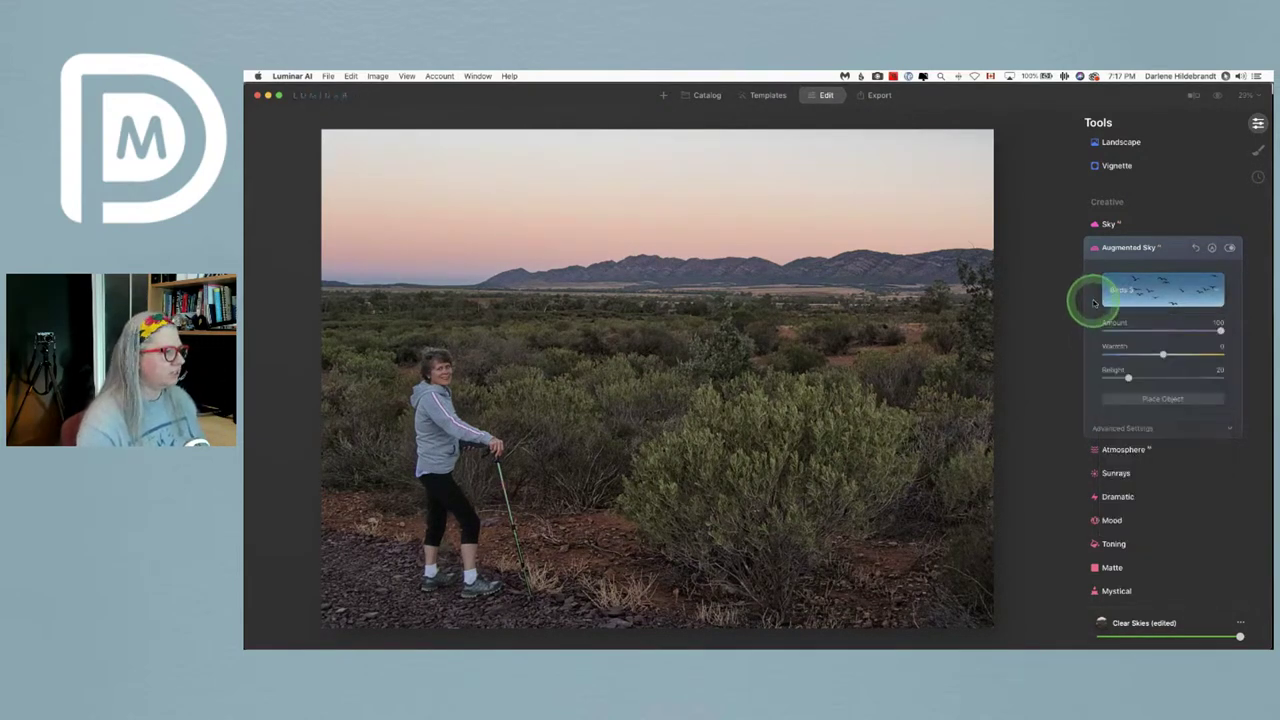
- Place the bird flock, scale it down and move it into the sky above the mountains near the photo's right edge
click(1109, 429)
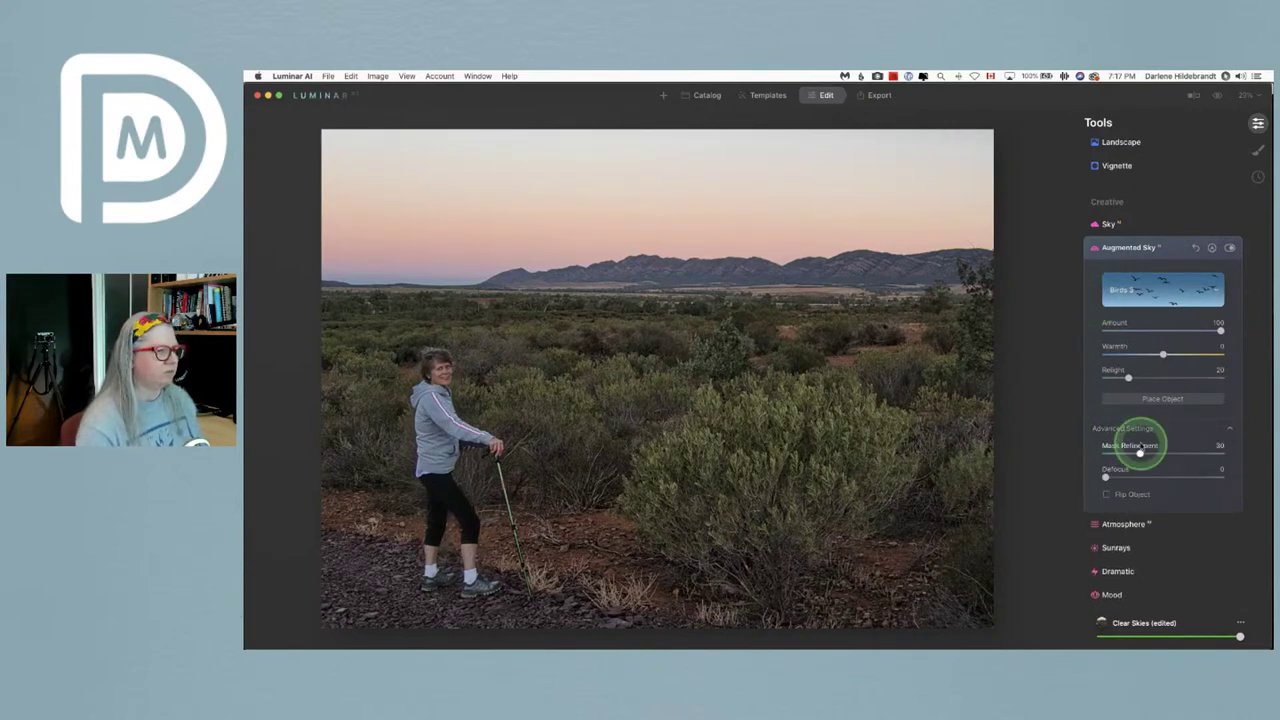
click(1146, 400)
click(786, 249)
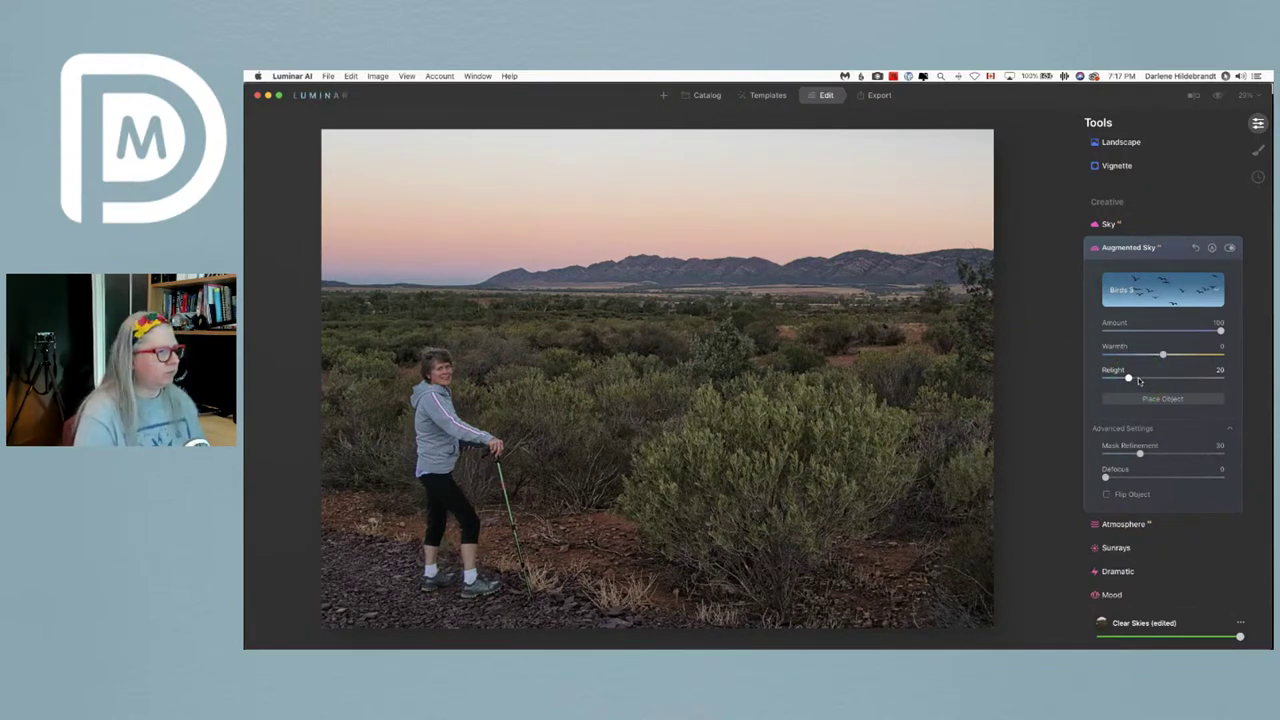
click(1165, 399)
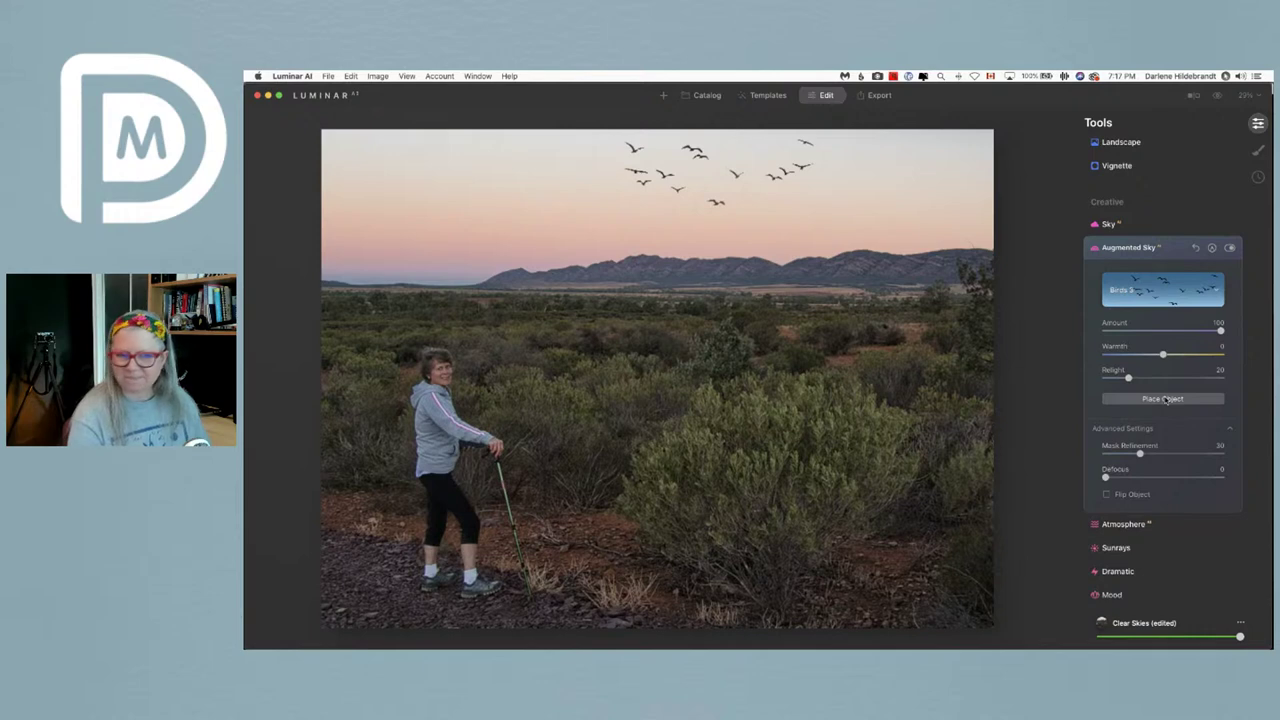
click(1165, 399)
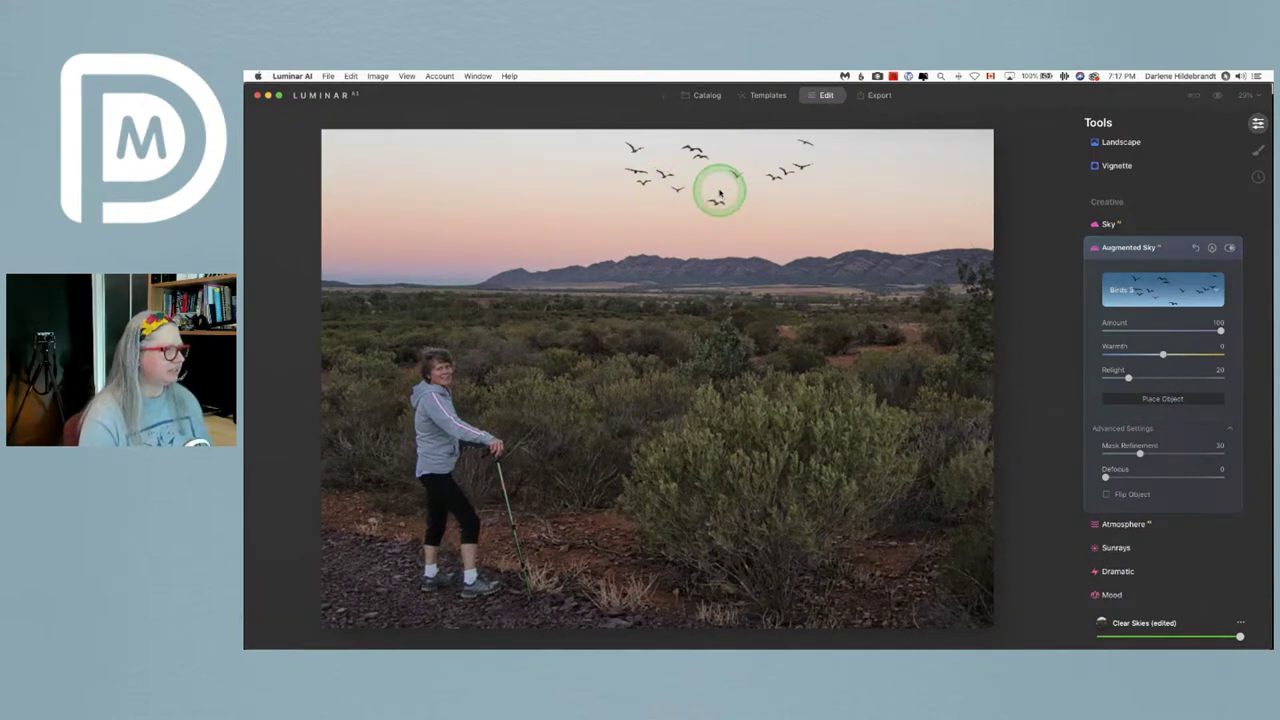
mouse_move(860, 200)
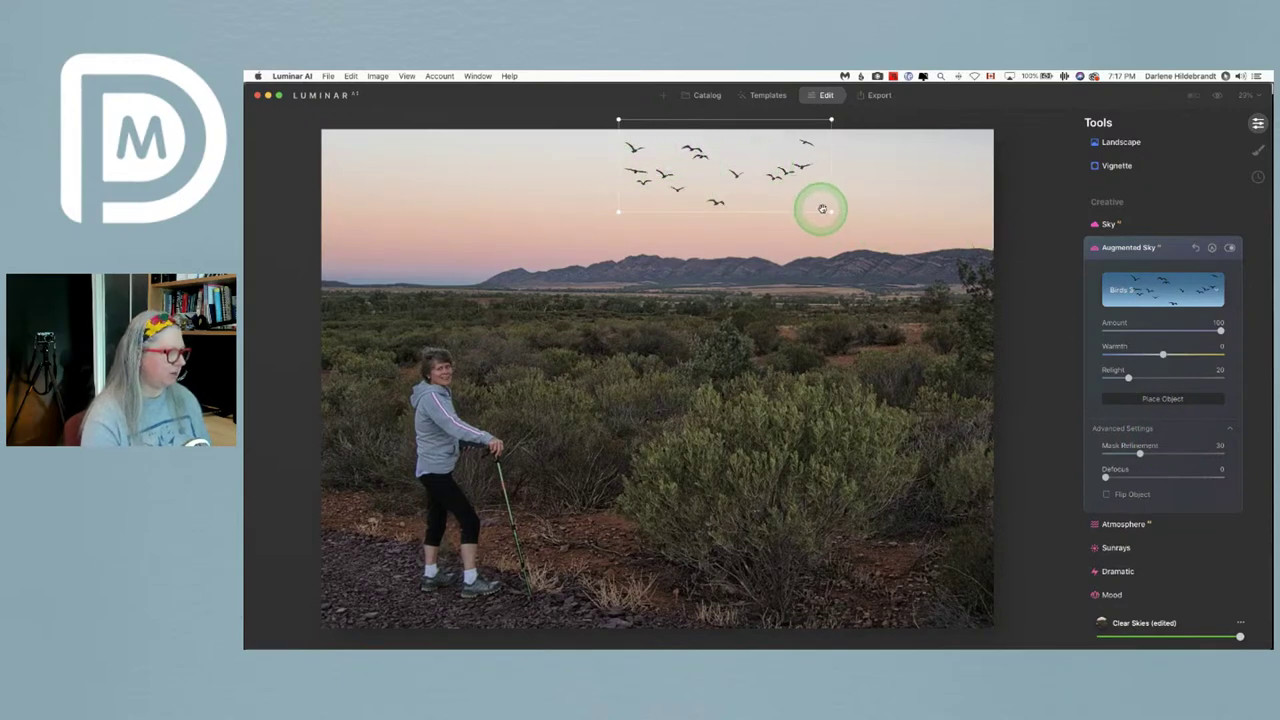
drag(829, 210, 772, 184)
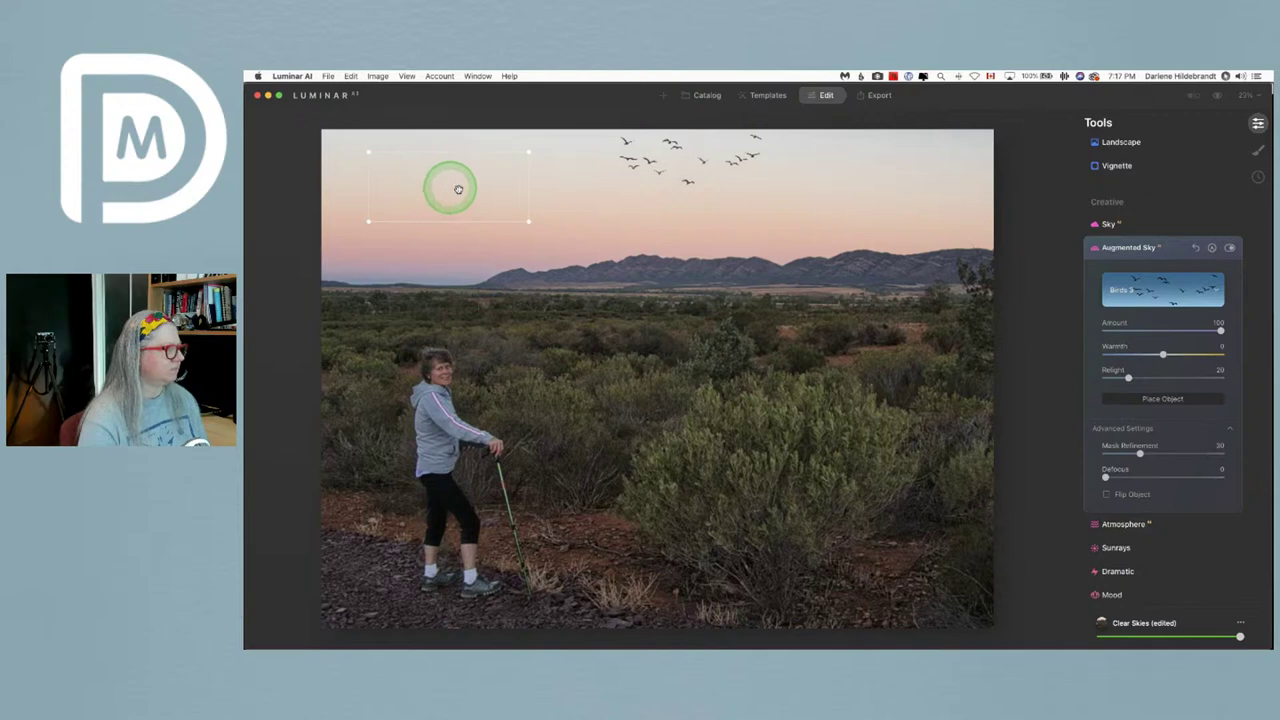
click(868, 188)
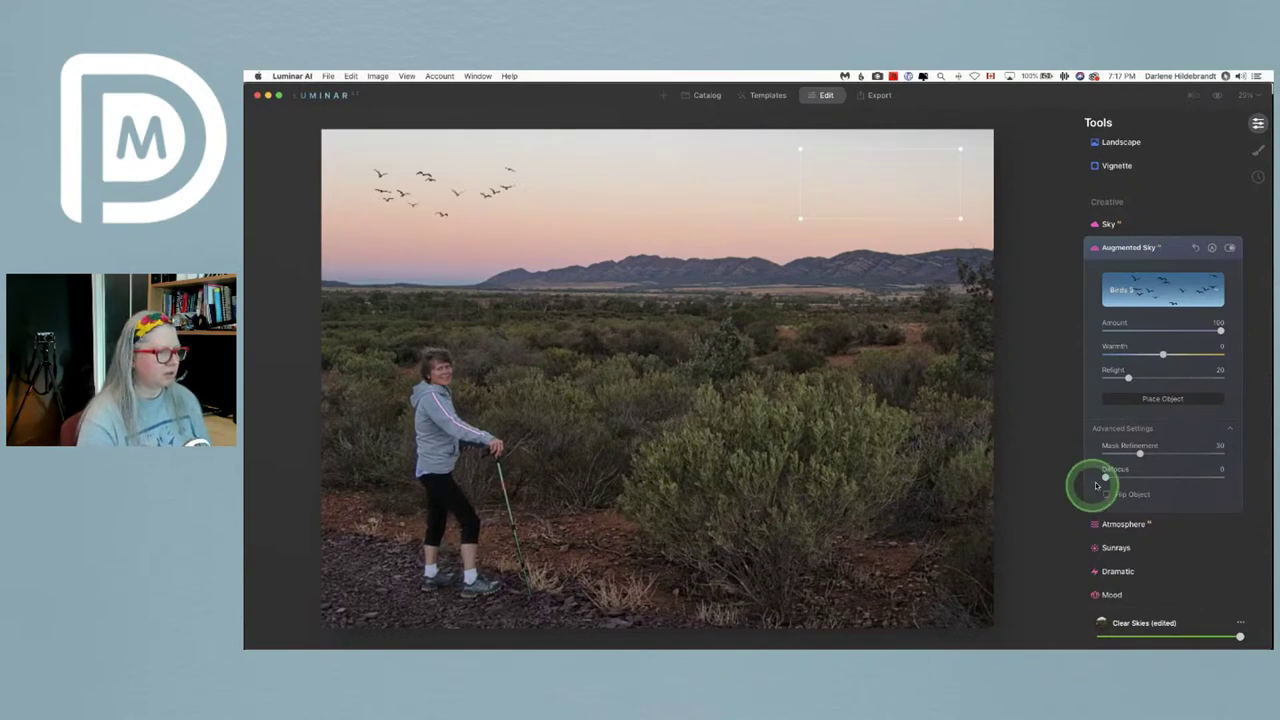
- Set the birds' Mask Refinement to 76, Relight to 73 and Defocus to 2, and shrink the flock slightly
drag(1165, 467, 1193, 378)
click(1193, 378)
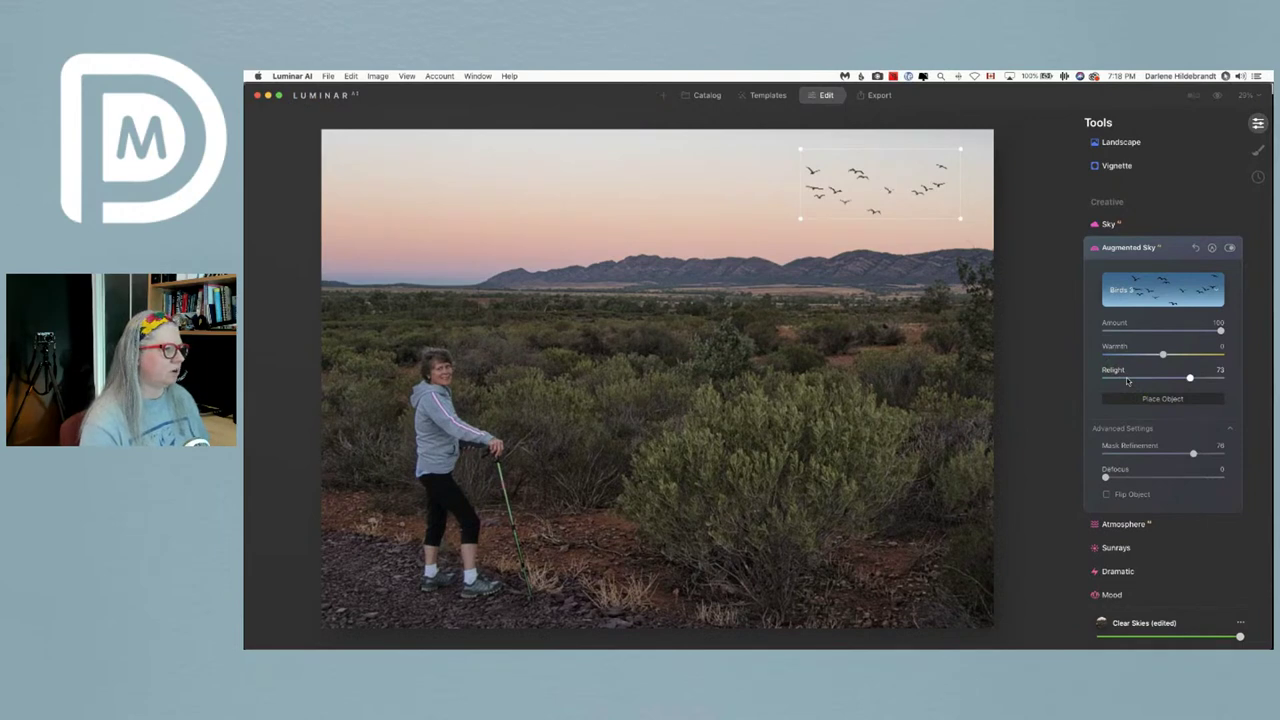
drag(1127, 381, 825, 207)
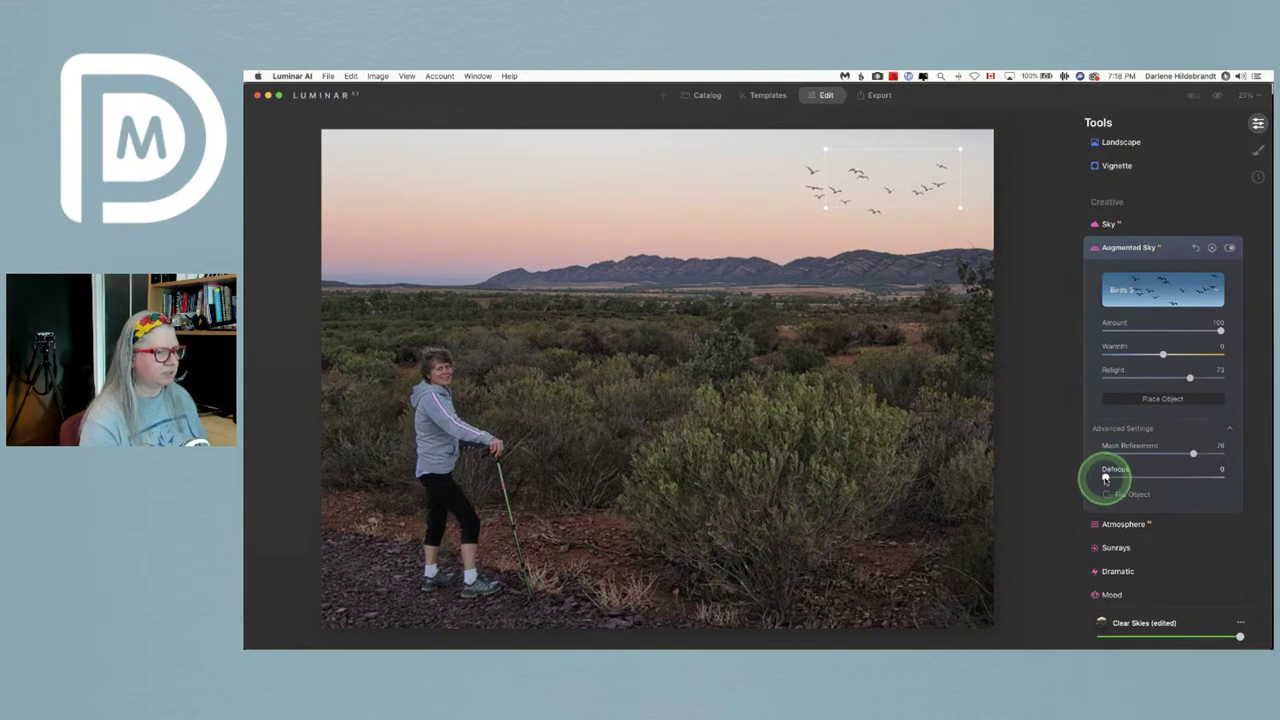
drag(1103, 477, 1107, 479)
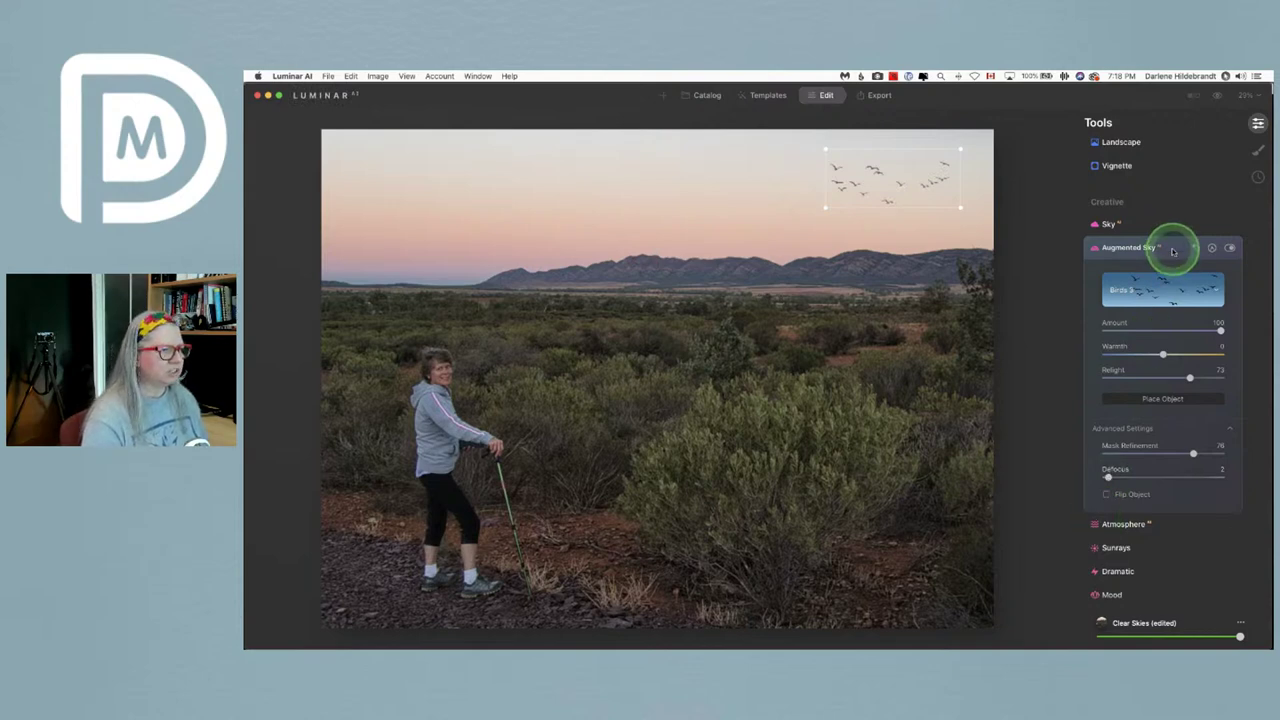
click(1174, 251)
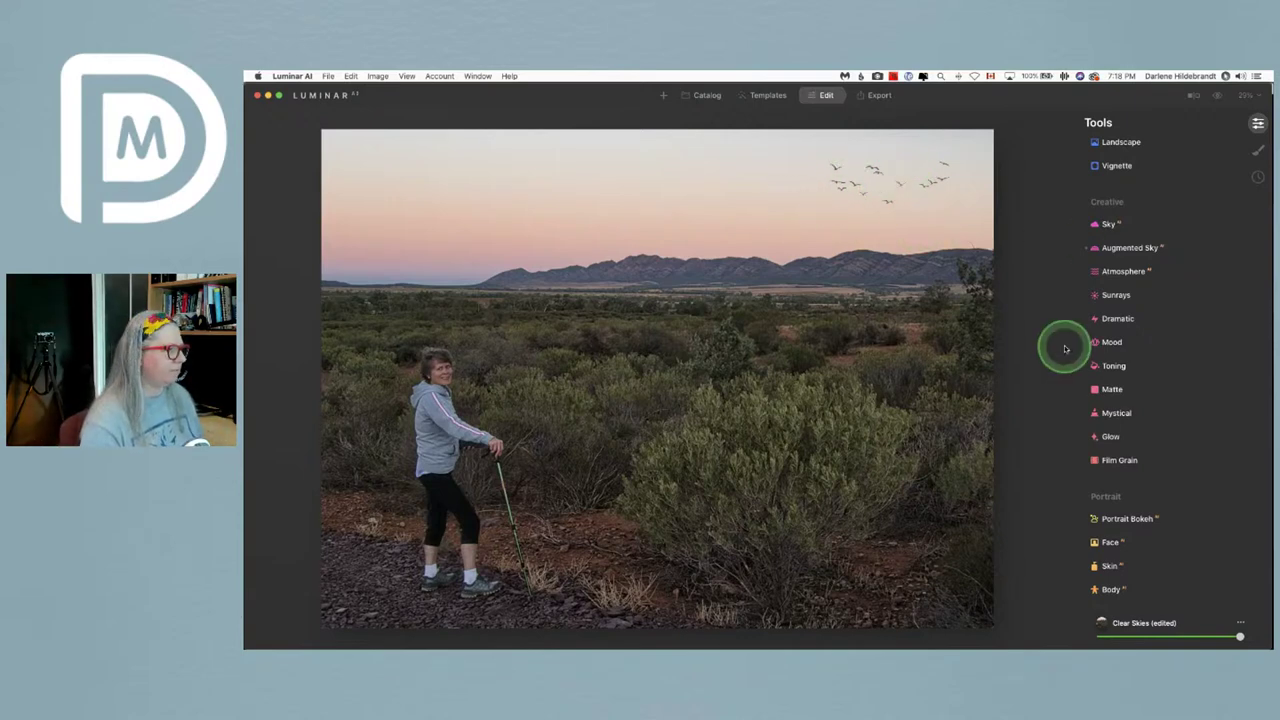
- Replace the sky with the orange-cloud sunset sky from DPM pack 1
click(1135, 226)
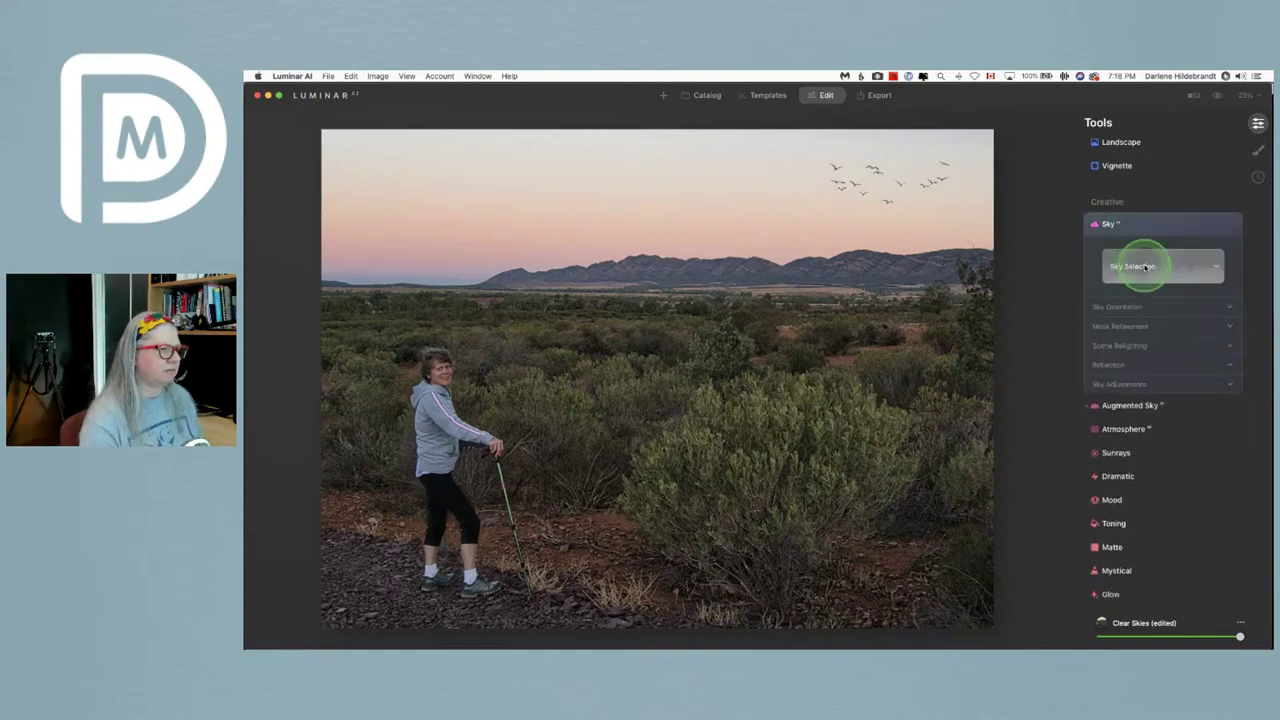
click(1145, 266)
click(1150, 302)
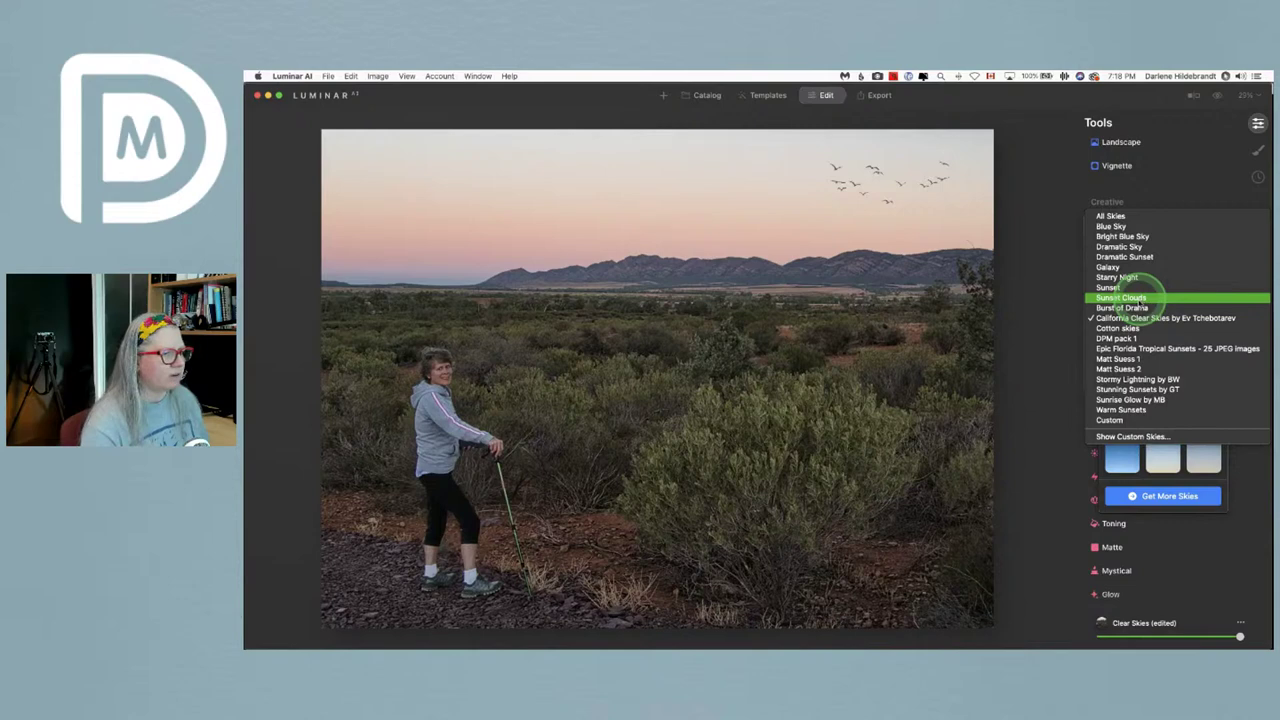
click(1125, 338)
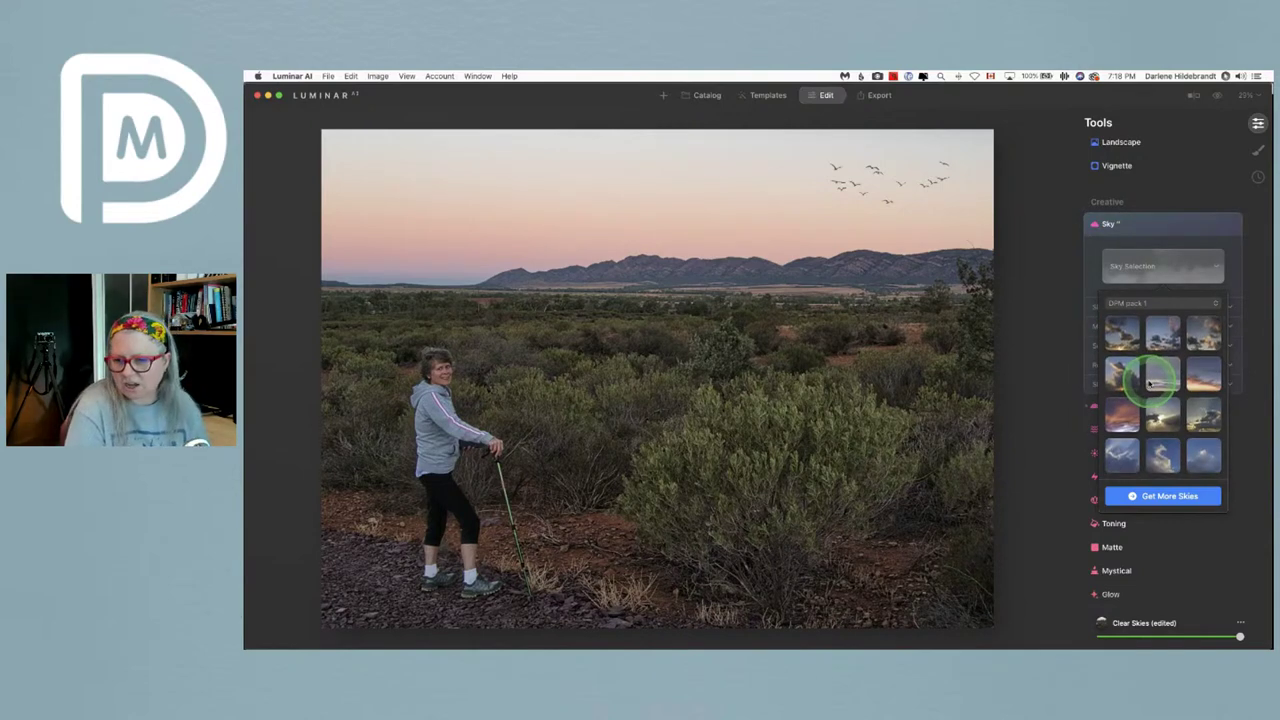
click(1161, 400)
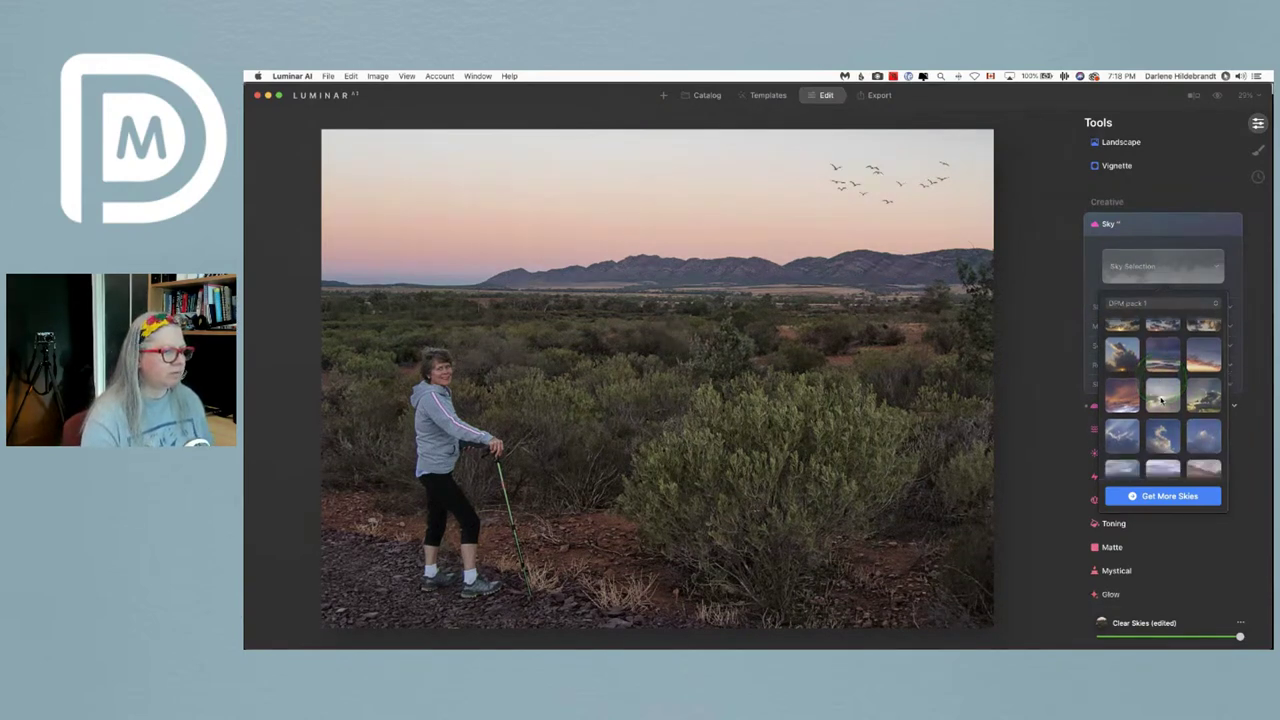
click(1161, 400)
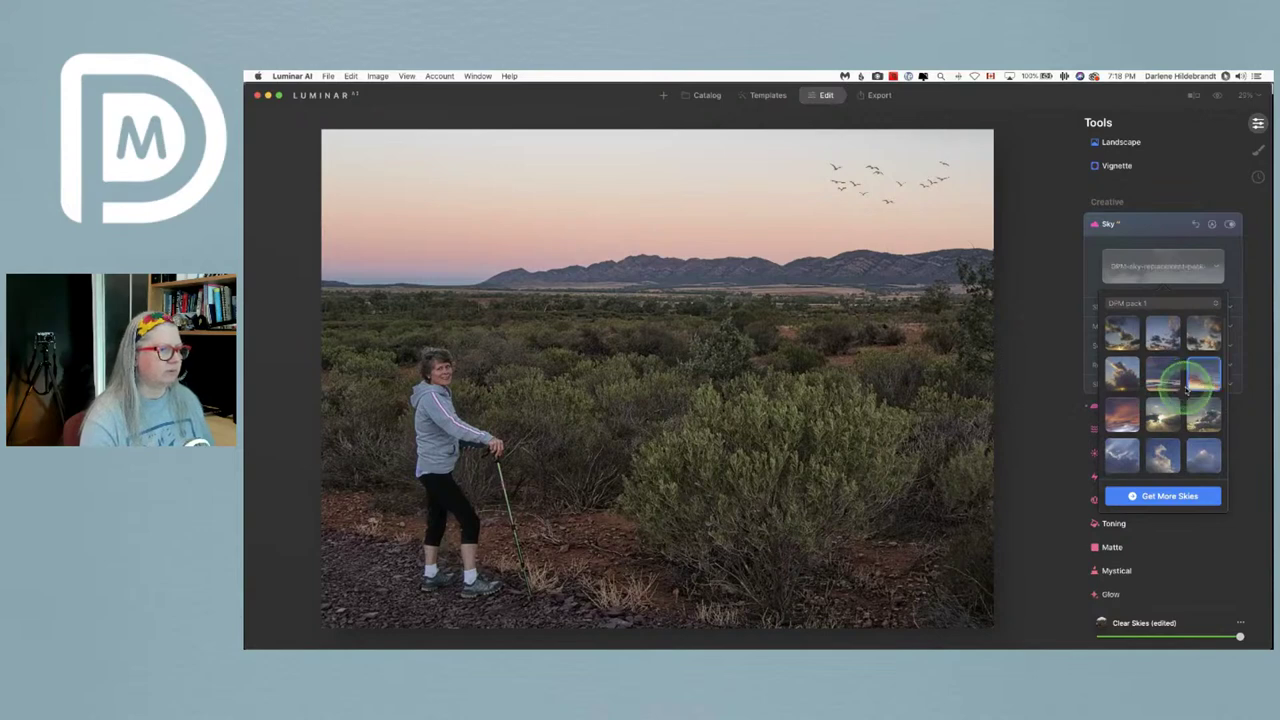
click(1078, 282)
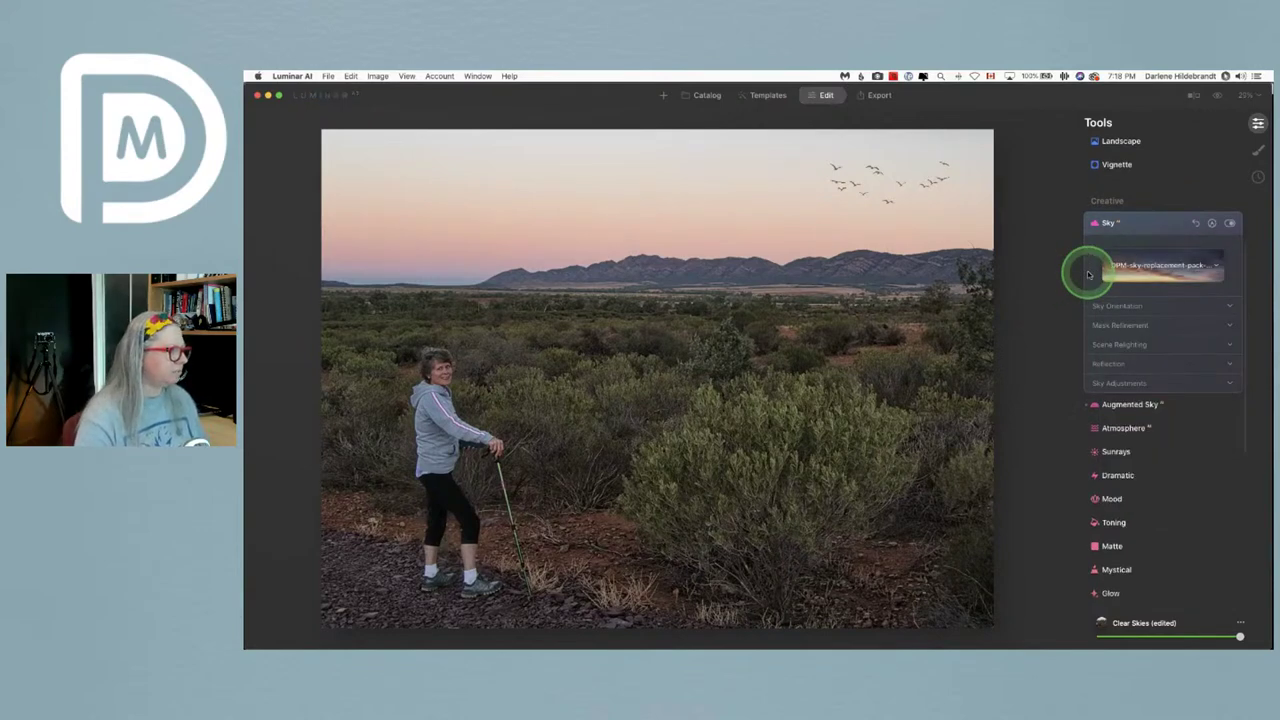
- Flip the replacement sky horizontally in the Sky Orientation settings
click(1099, 302)
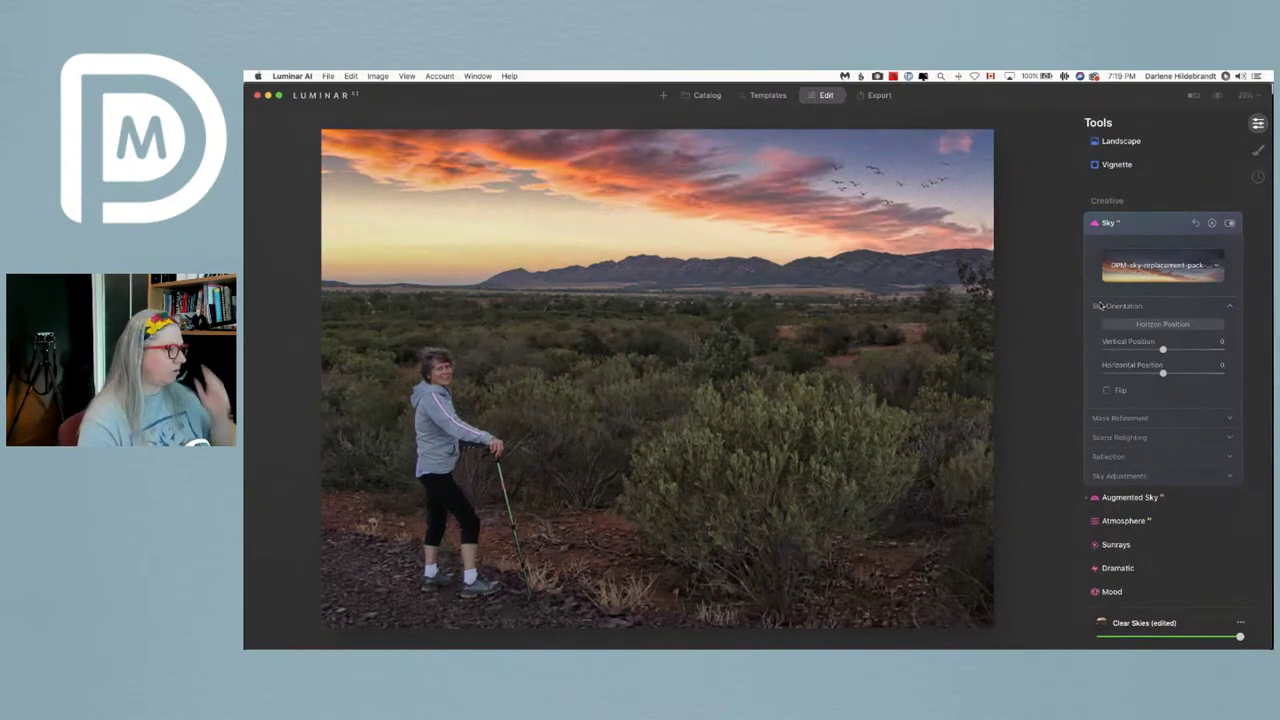
click(1103, 307)
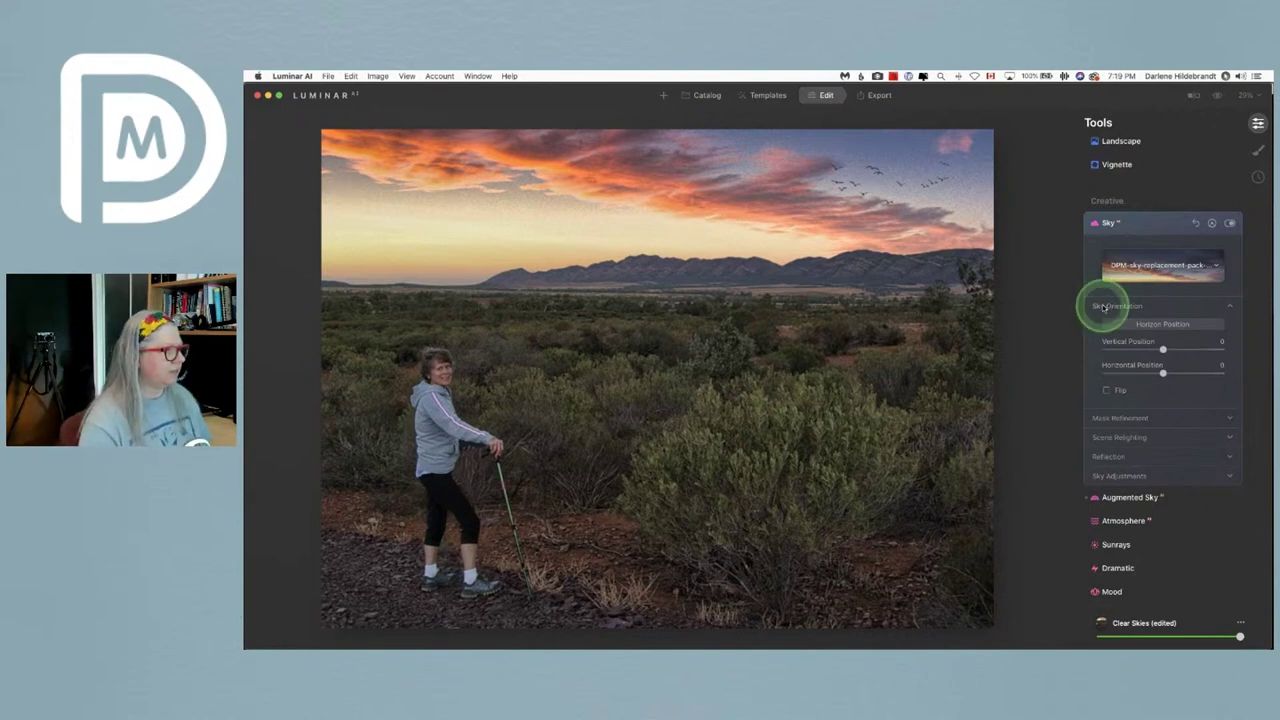
click(1106, 390)
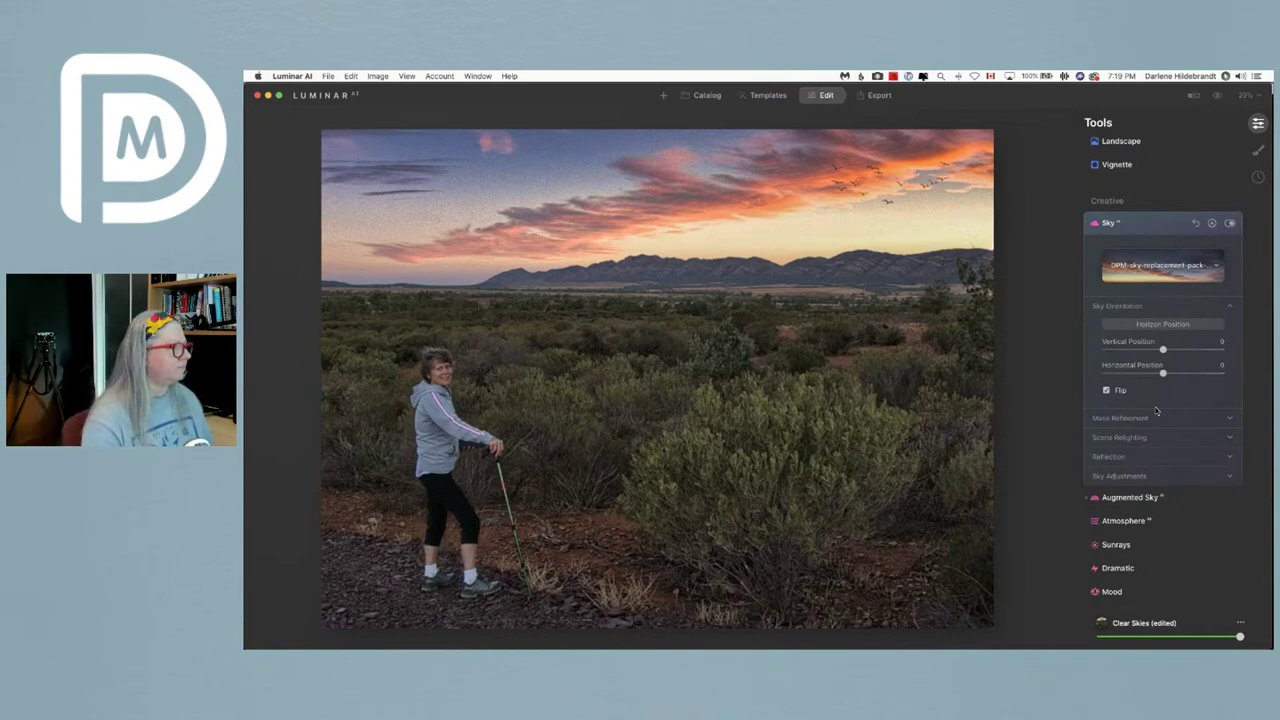
- Check the replacement sky's horizon position against the mountains and show the Mask Refinement settings
mouse_move(1156, 410)
mouse_down()
mouse_move(1157, 323)
mouse_move(1180, 326)
mouse_move(651, 307)
mouse_move(906, 360)
mouse_move(1049, 317)
mouse_move(654, 249)
mouse_move(633, 291)
mouse_move(642, 283)
mouse_up()
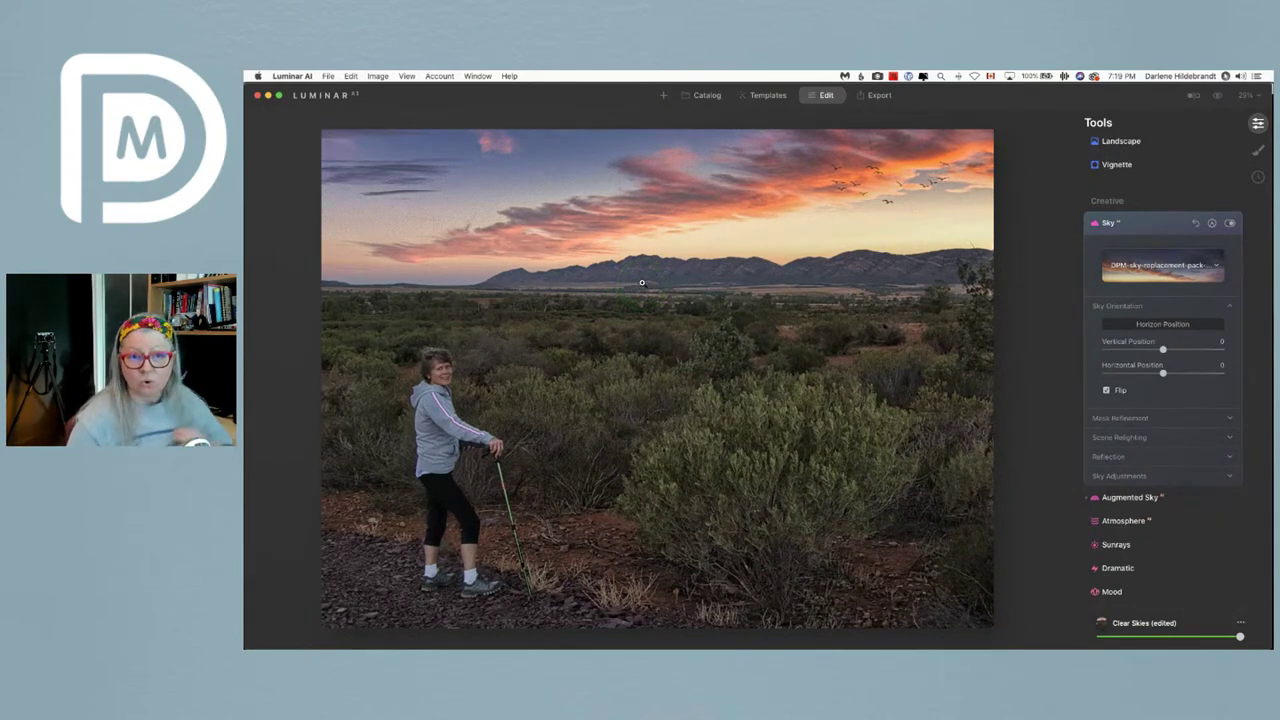
drag(1112, 318, 1037, 393)
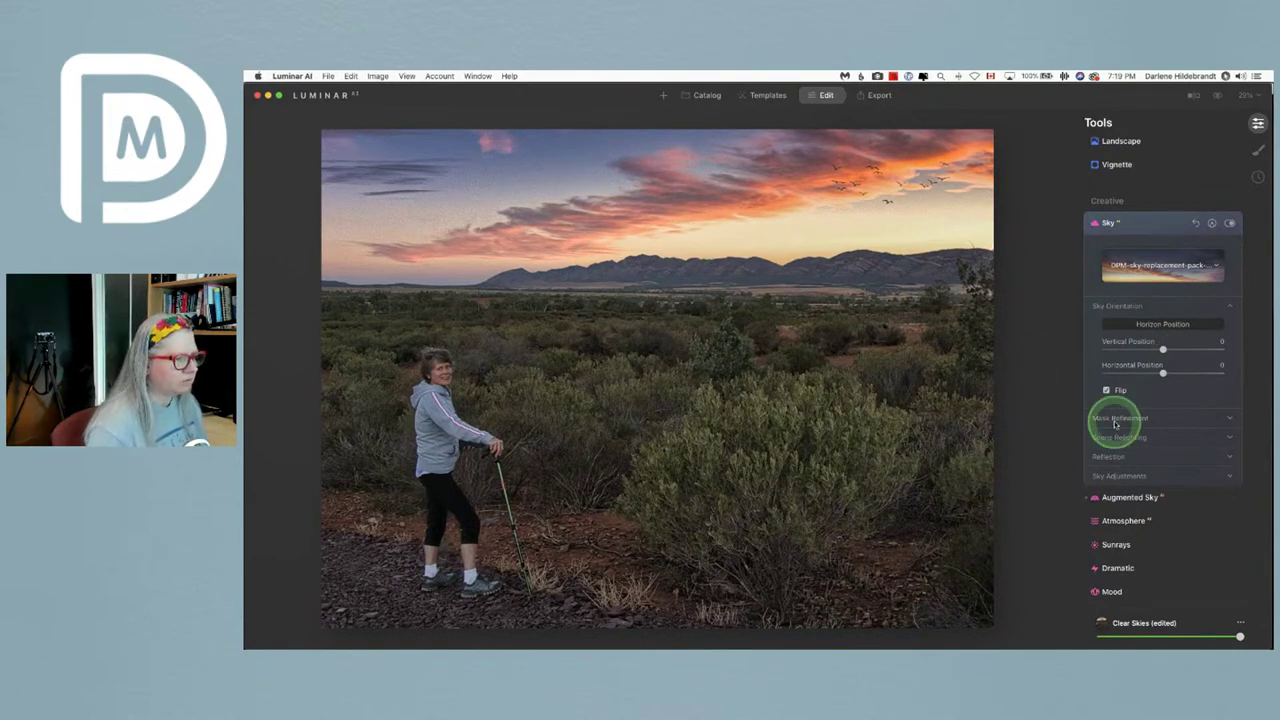
click(1114, 423)
click(1145, 326)
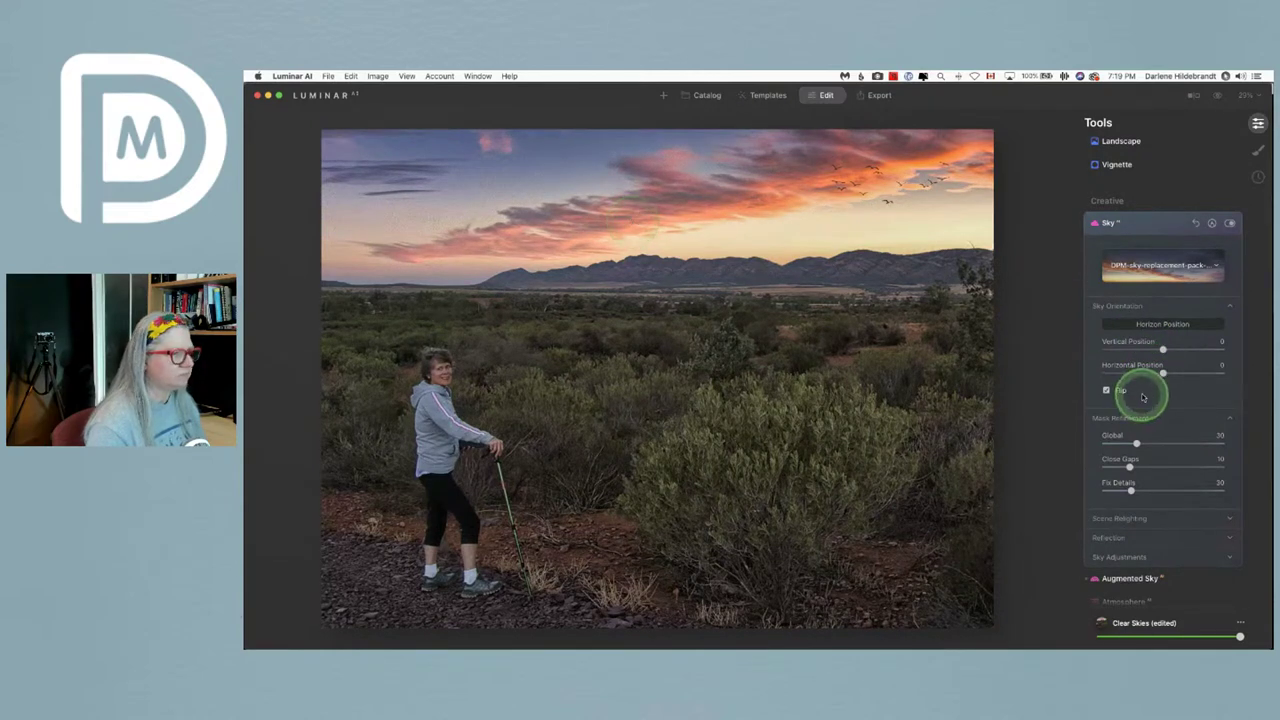
click(1153, 225)
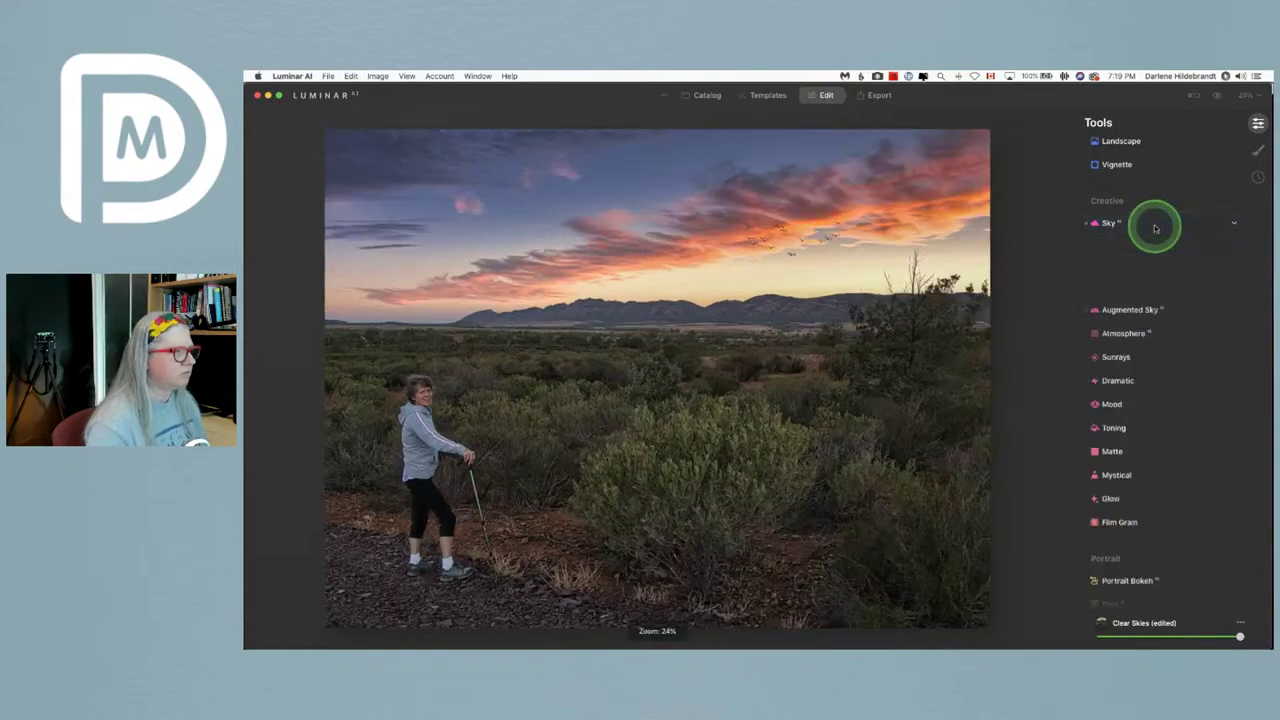
click(1152, 224)
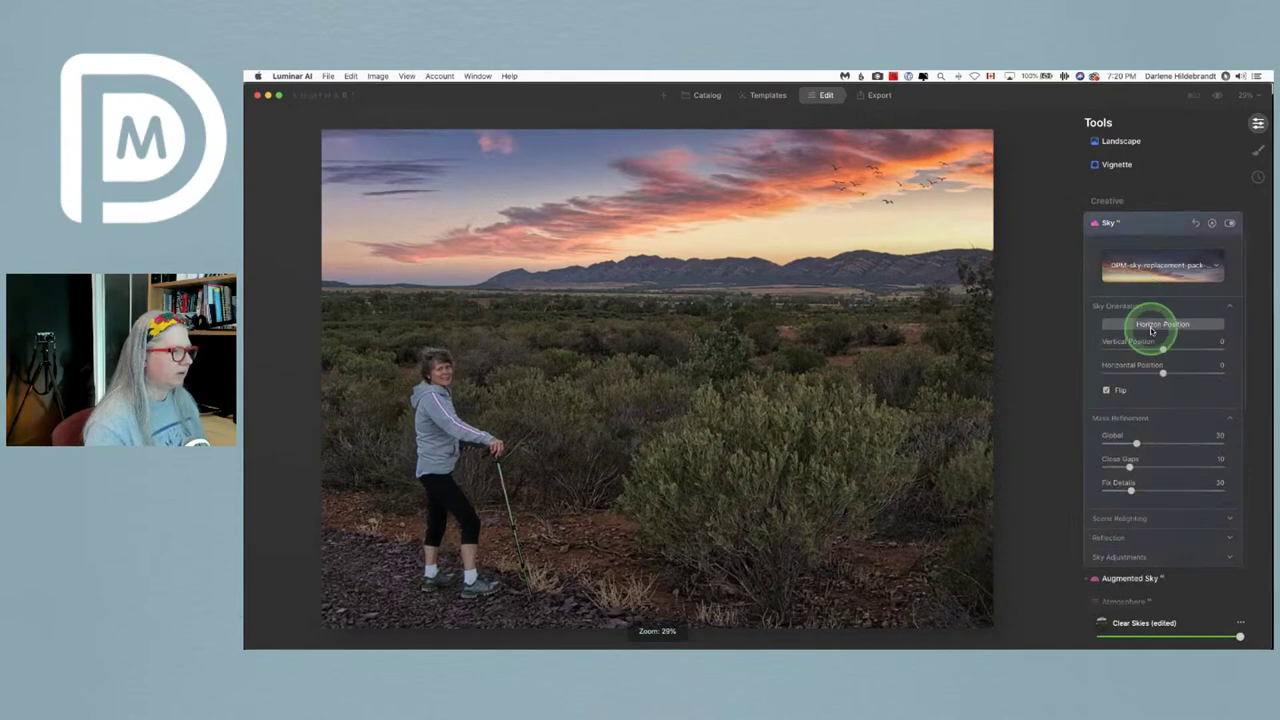
click(1091, 313)
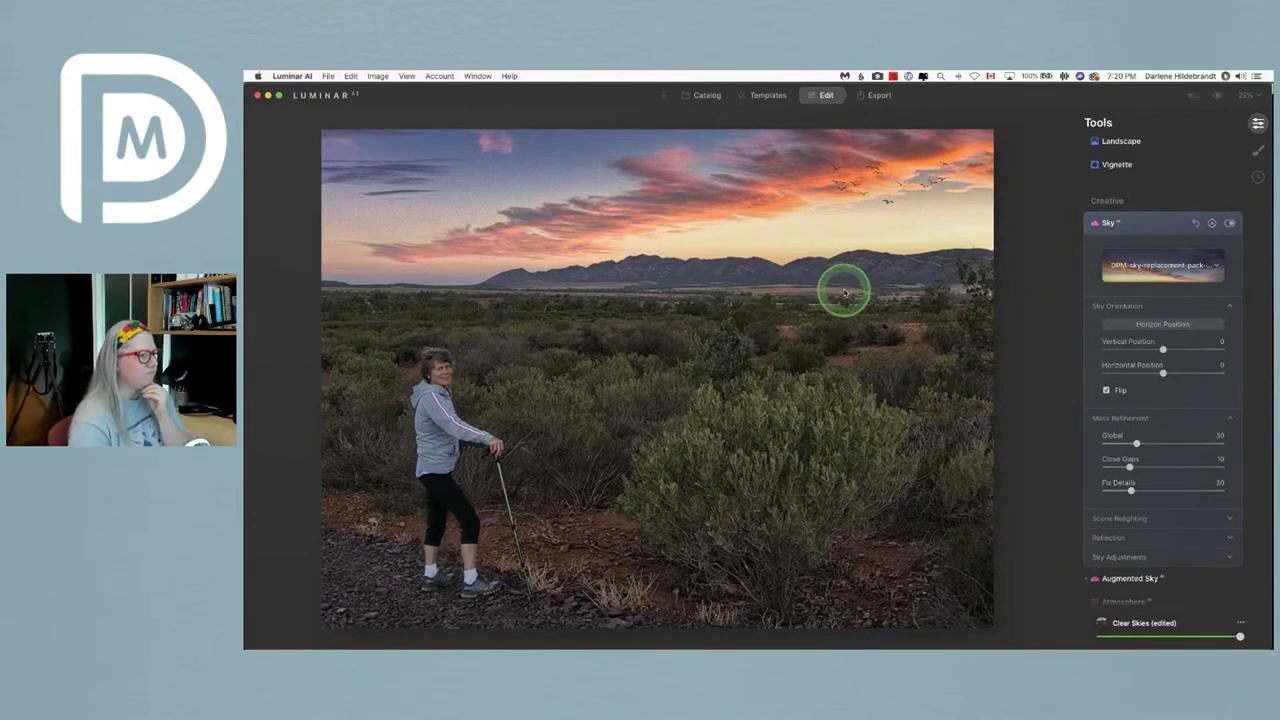
- Set the replacement sky's Reflection Amount to 0 and its Atmospheric Haze to 32
click(1114, 518)
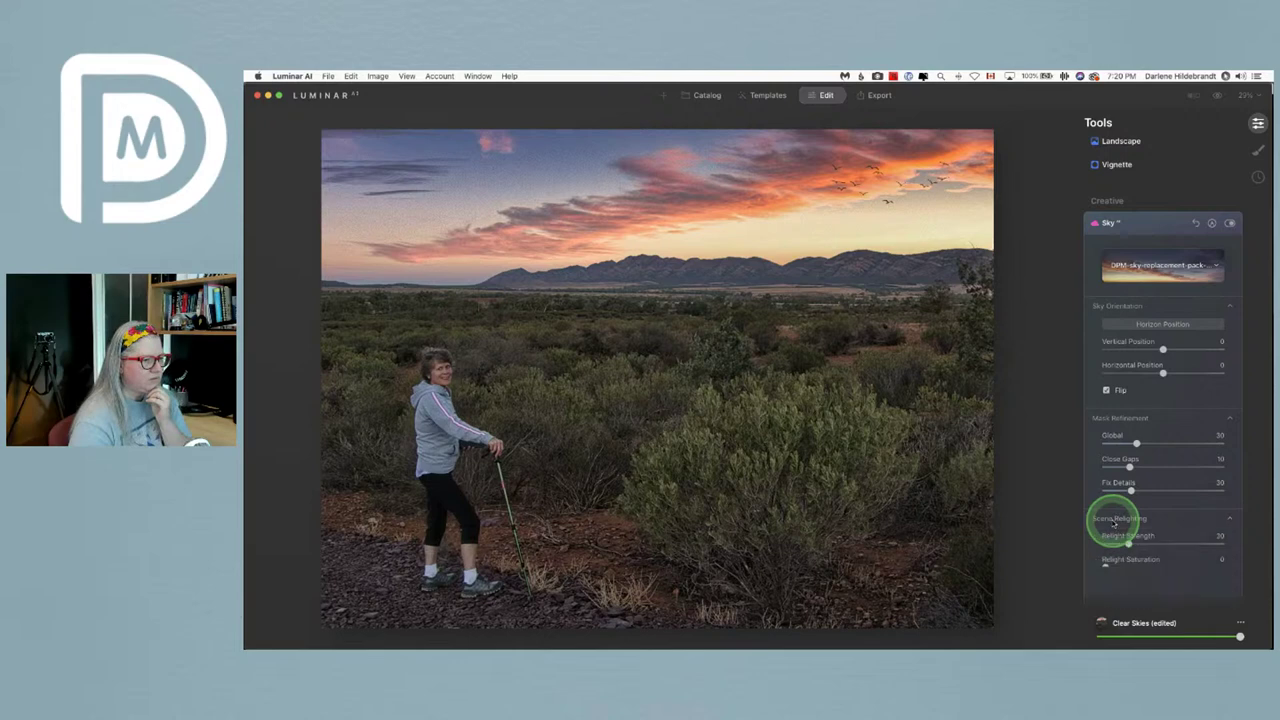
click(1114, 521)
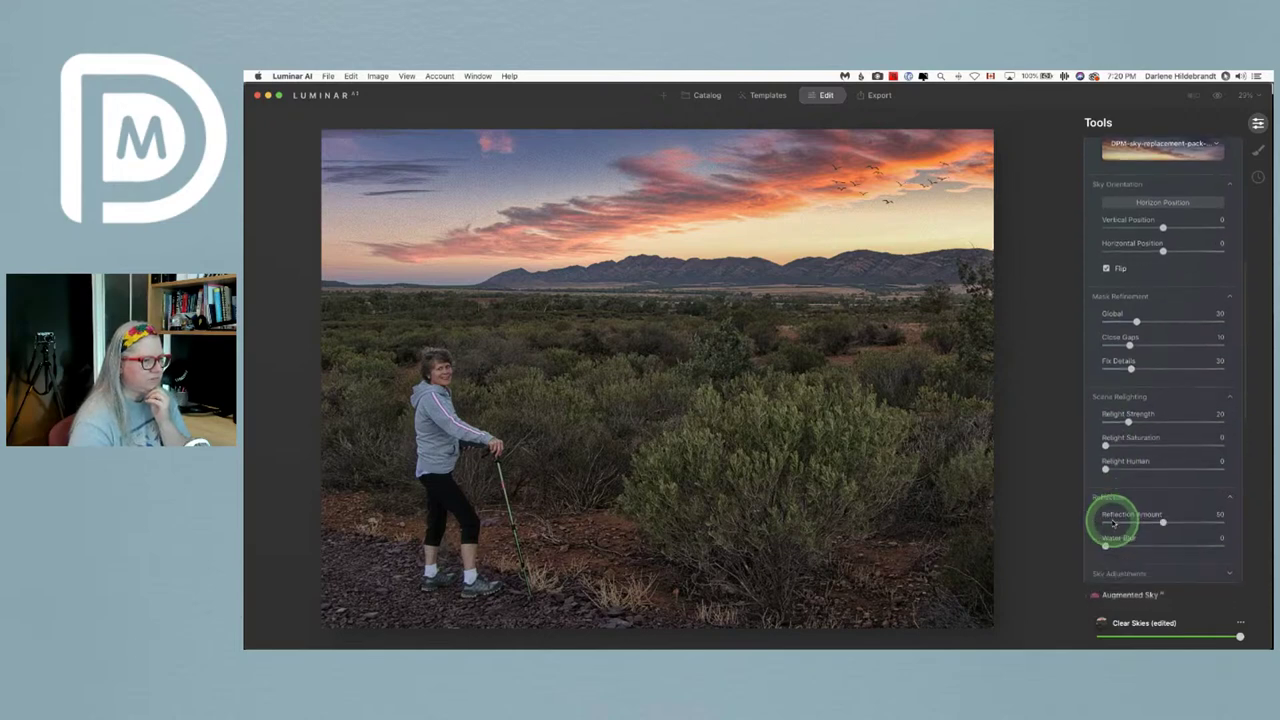
drag(1157, 545, 1108, 546)
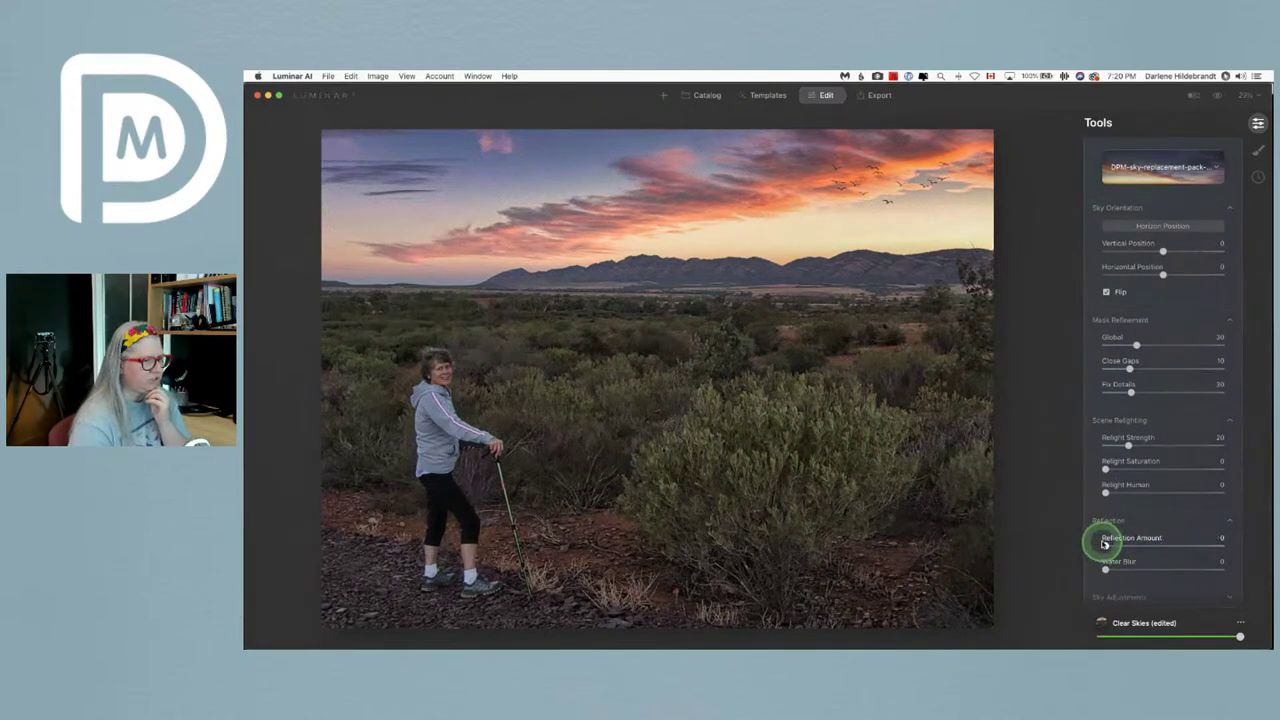
scroll(1143, 480, down, 3)
click(1120, 510)
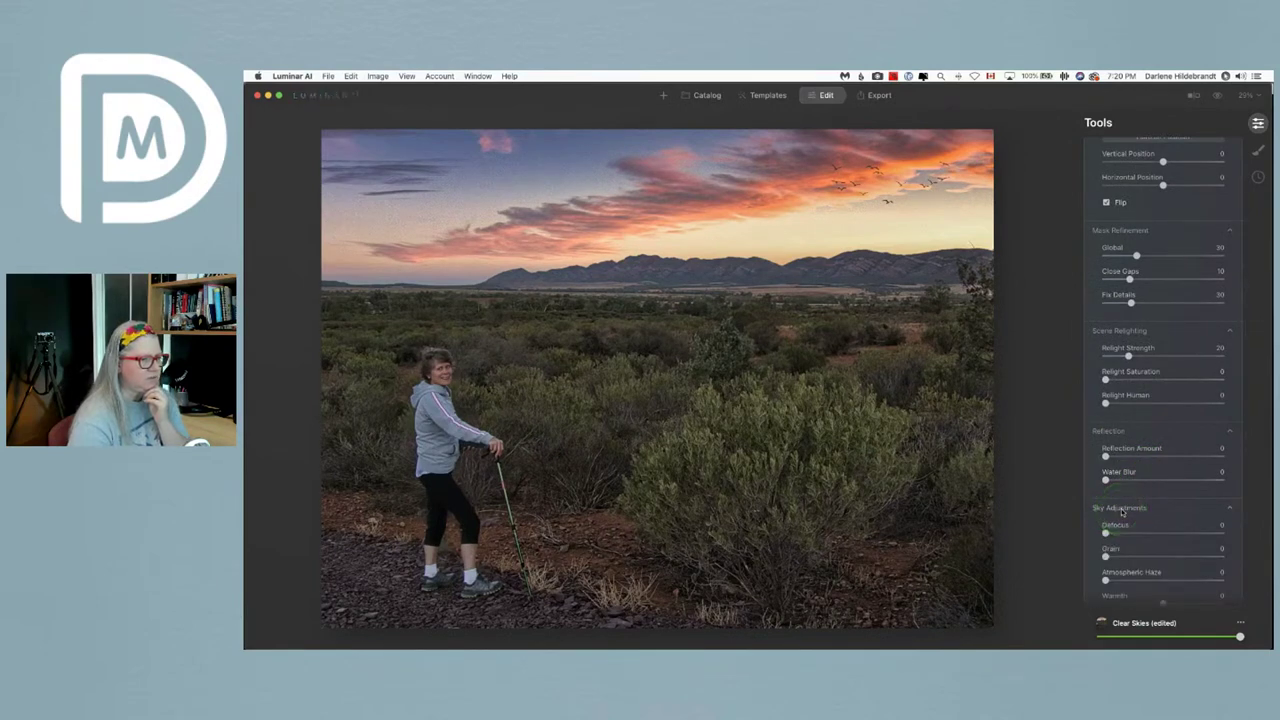
drag(1106, 580, 1143, 580)
scroll(1158, 419, up, 10)
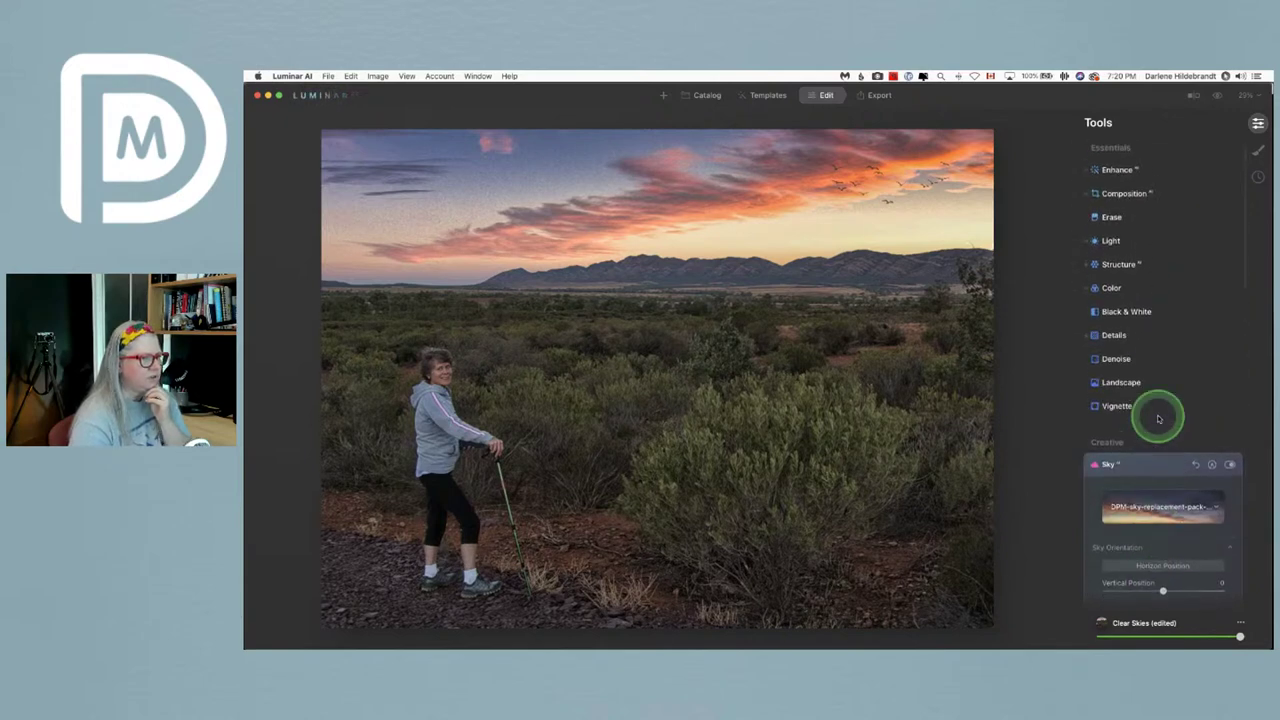
scroll(1158, 419, down, 5)
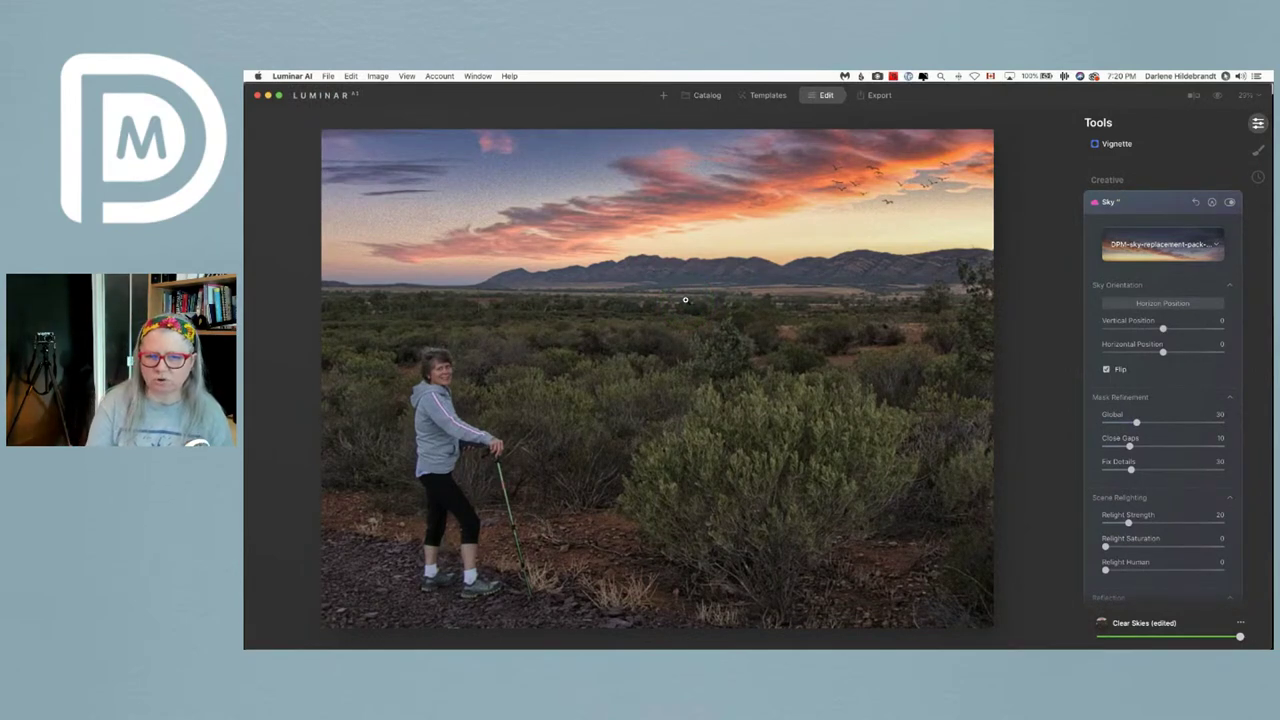
click(1089, 430)
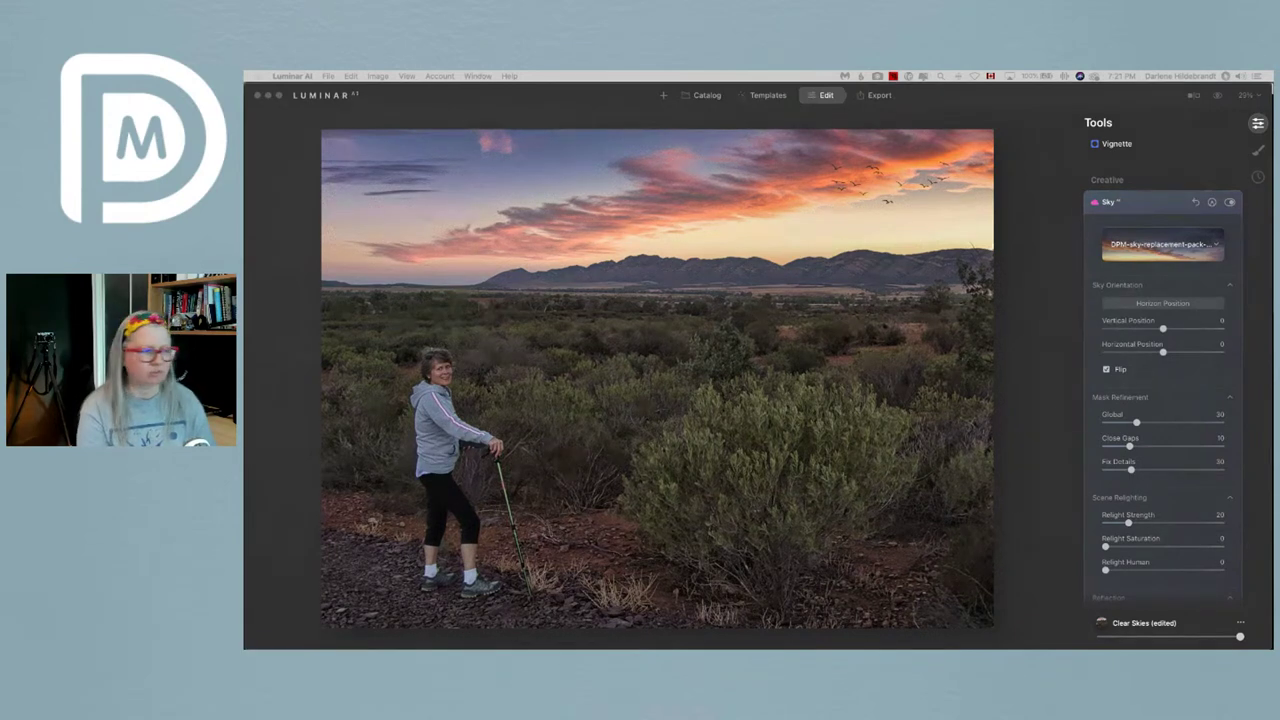
click(1063, 321)
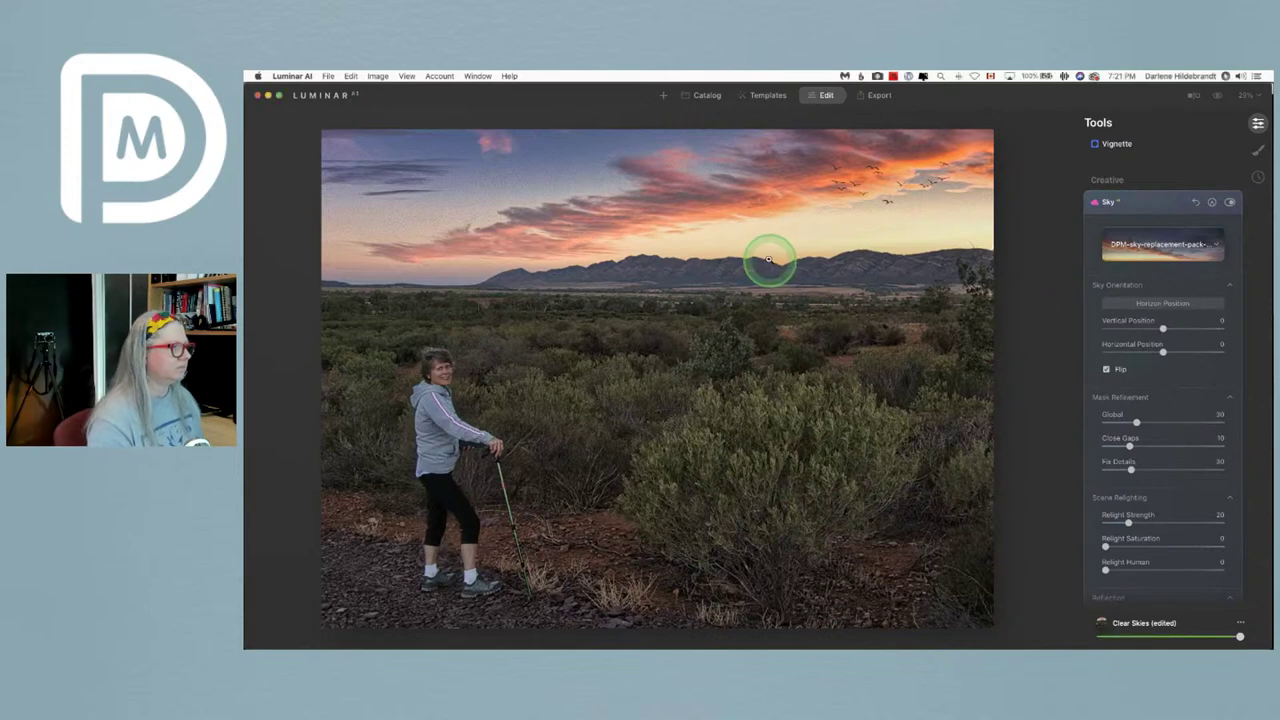
- Fine-tune the replacement sky's Horizon Position against the plain at the foot of the mountains
click(1151, 301)
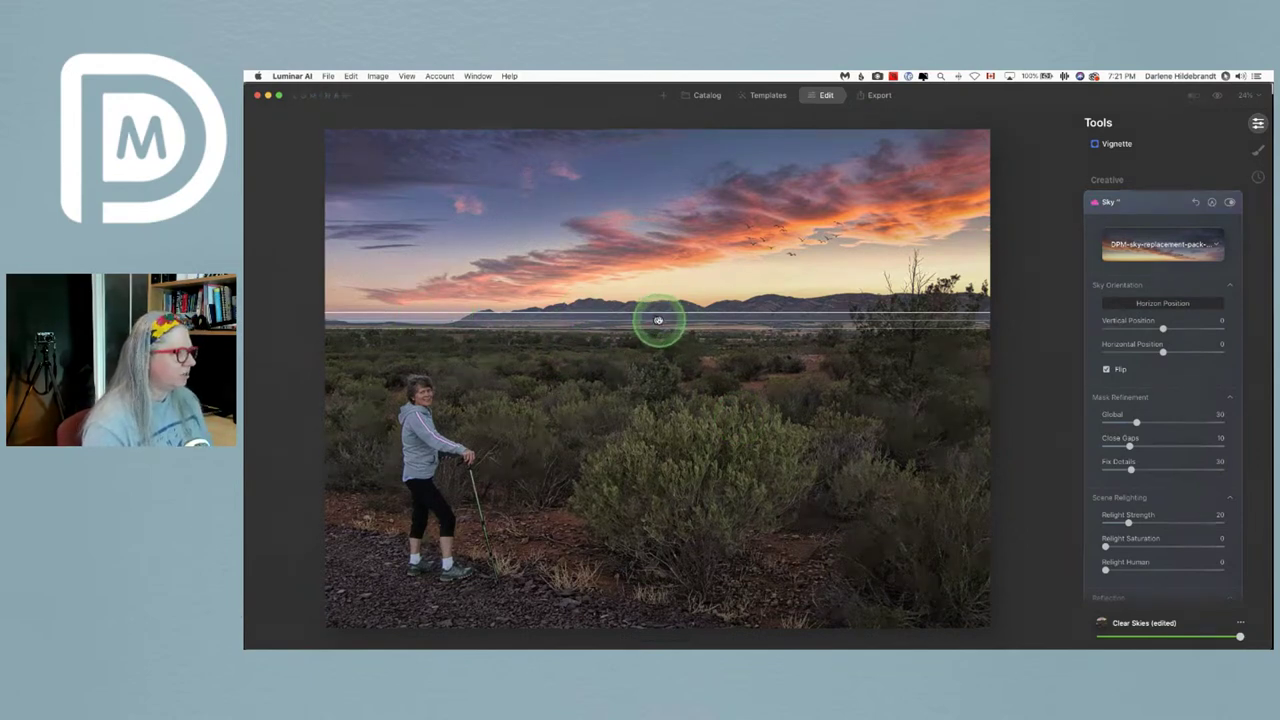
drag(658, 320, 657, 316)
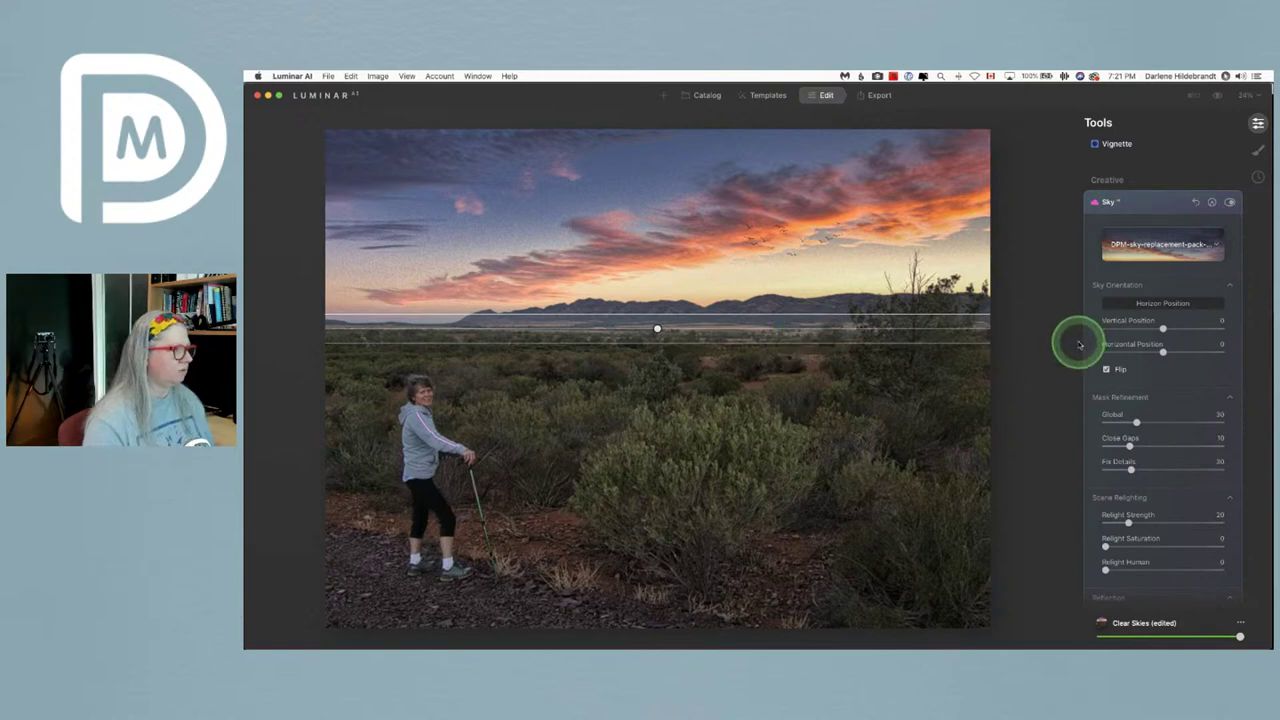
click(1162, 304)
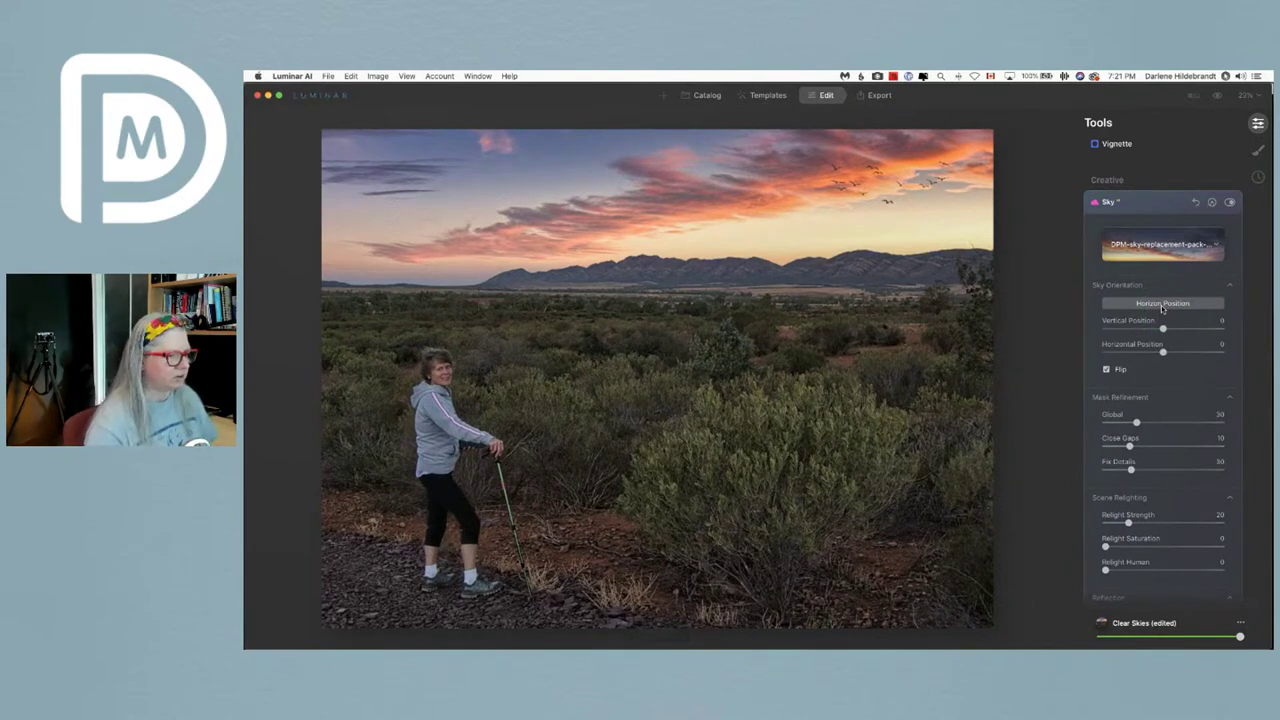
- Set the sky's Atmospheric Haze to 60, Relight Strength to 65, and both Relight Saturation and Relight Human to 49
scroll(1162, 307, down, 5)
click(1142, 515)
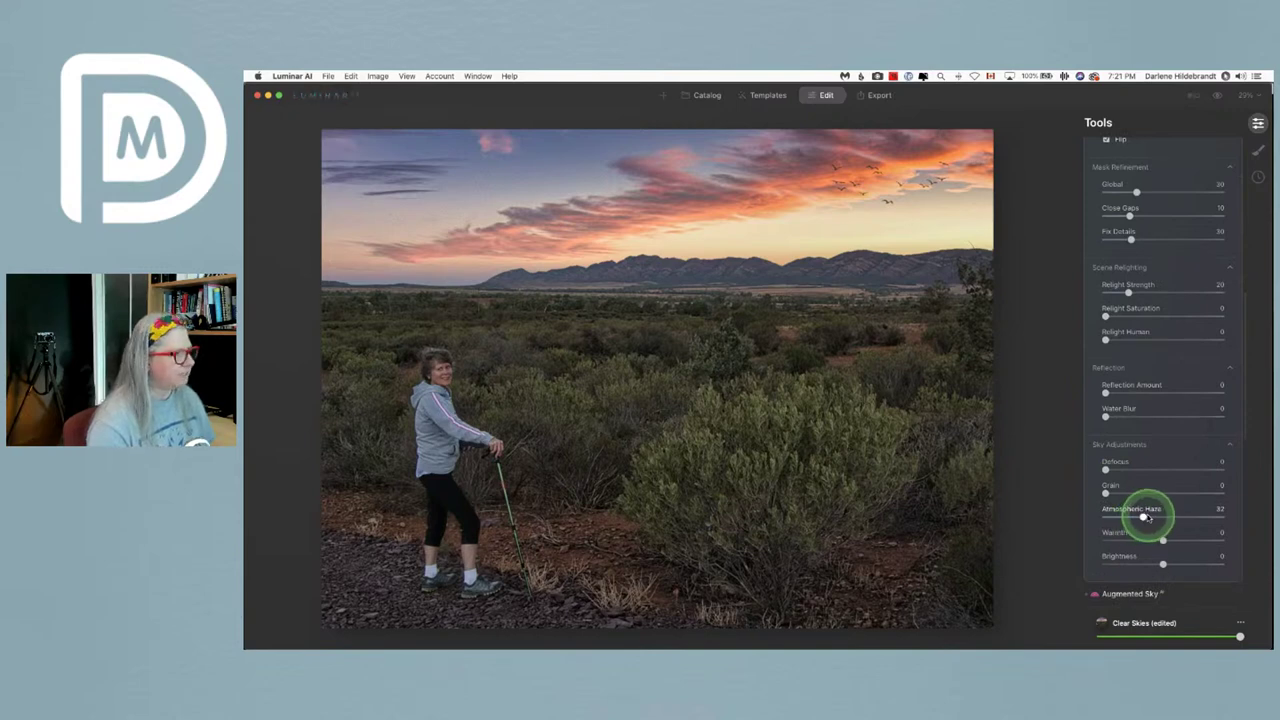
drag(1143, 516, 1177, 517)
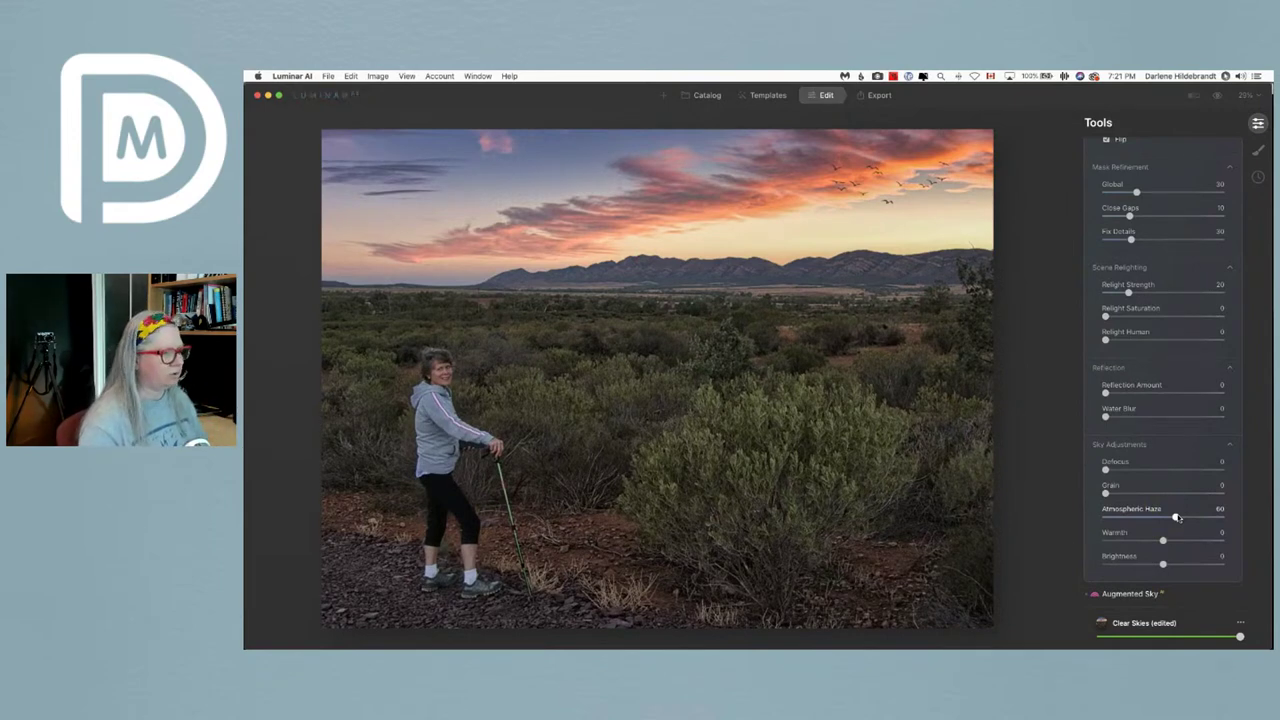
drag(1120, 271, 1162, 340)
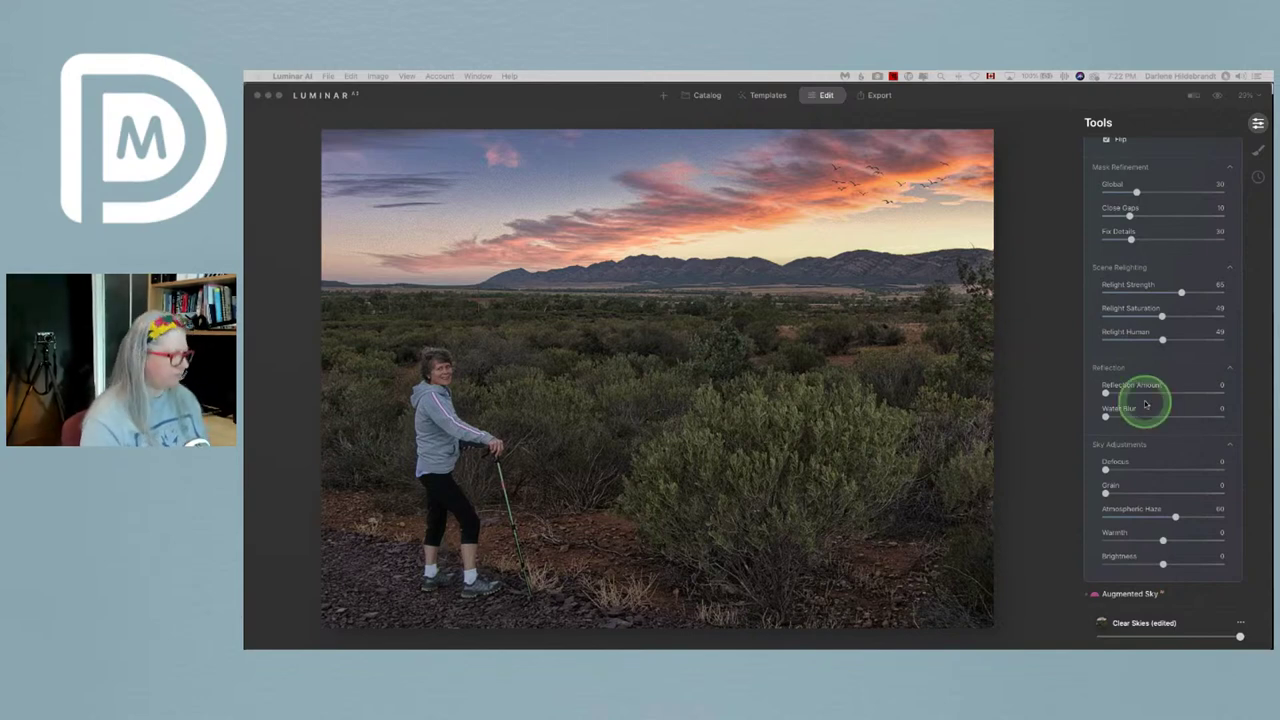
- Compare the relit sunset version with the original photo
click(1050, 402)
key(backslash)
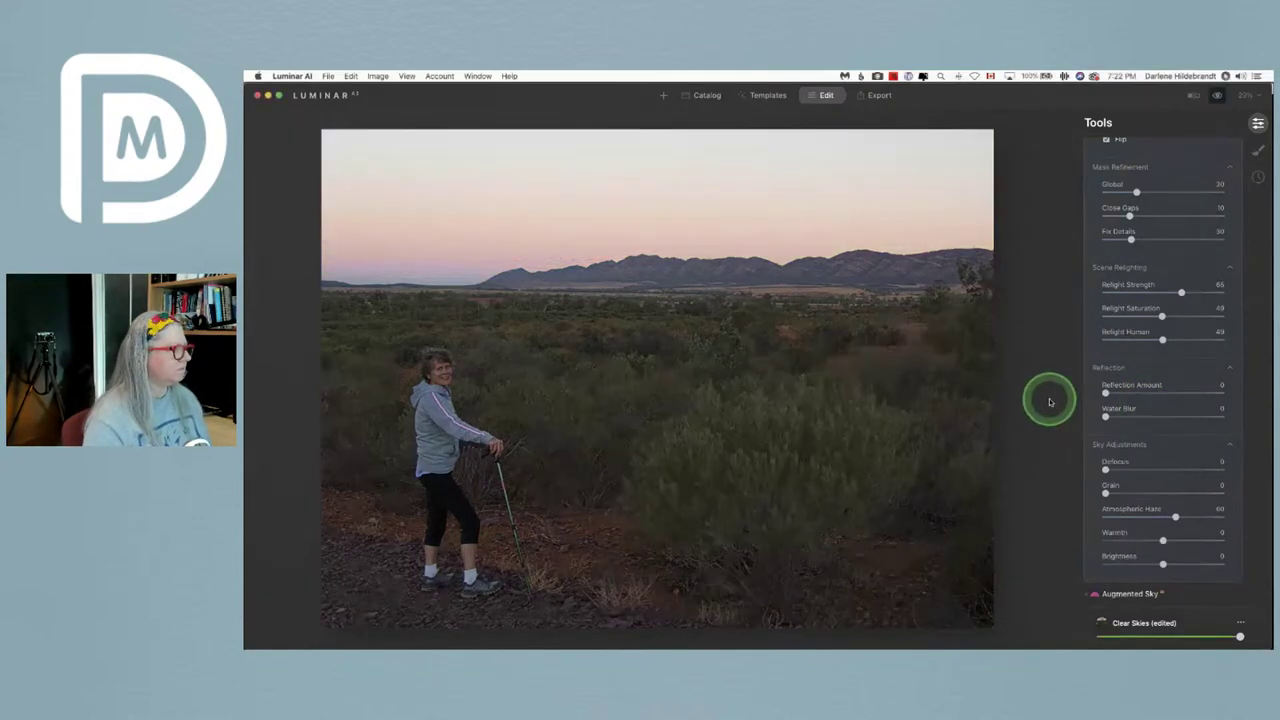
key(backslash)
key(backslash)
key(backslash)
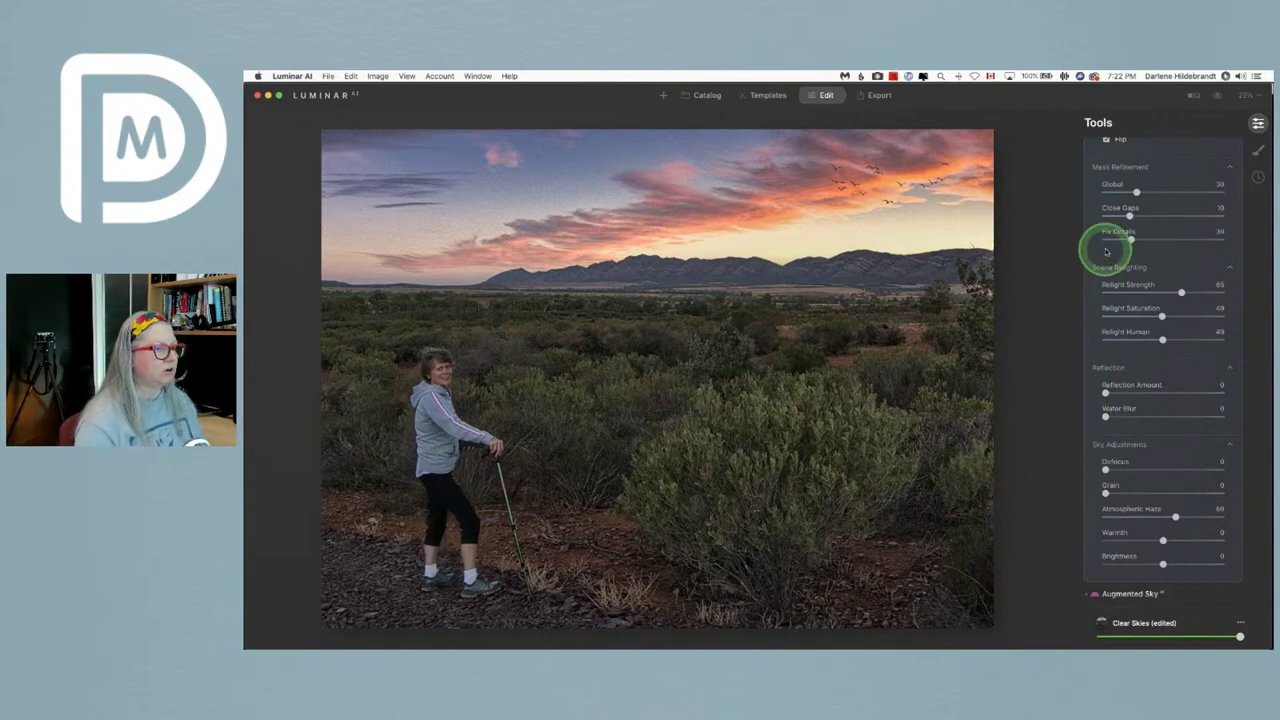
- Shift the replacement sky to a Horizontal Position of -16 and a Vertical Position of 3
scroll(1106, 251, up, 2)
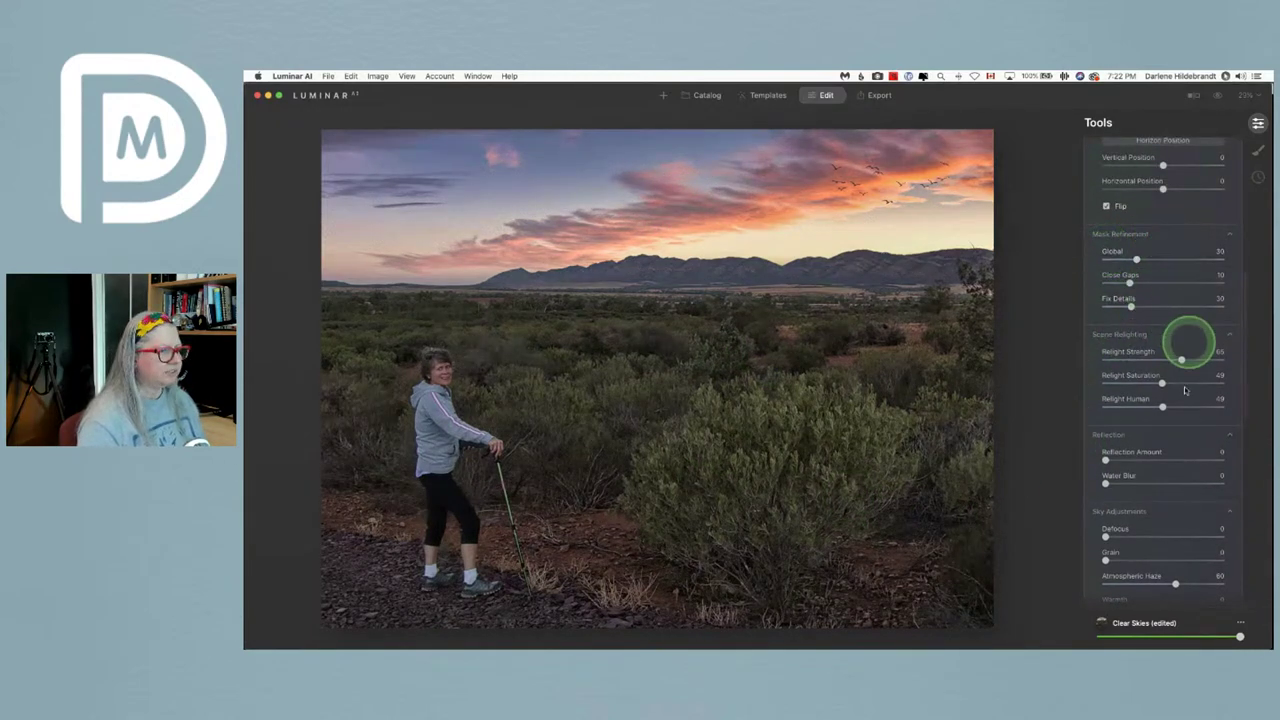
scroll(1180, 400, up, 3)
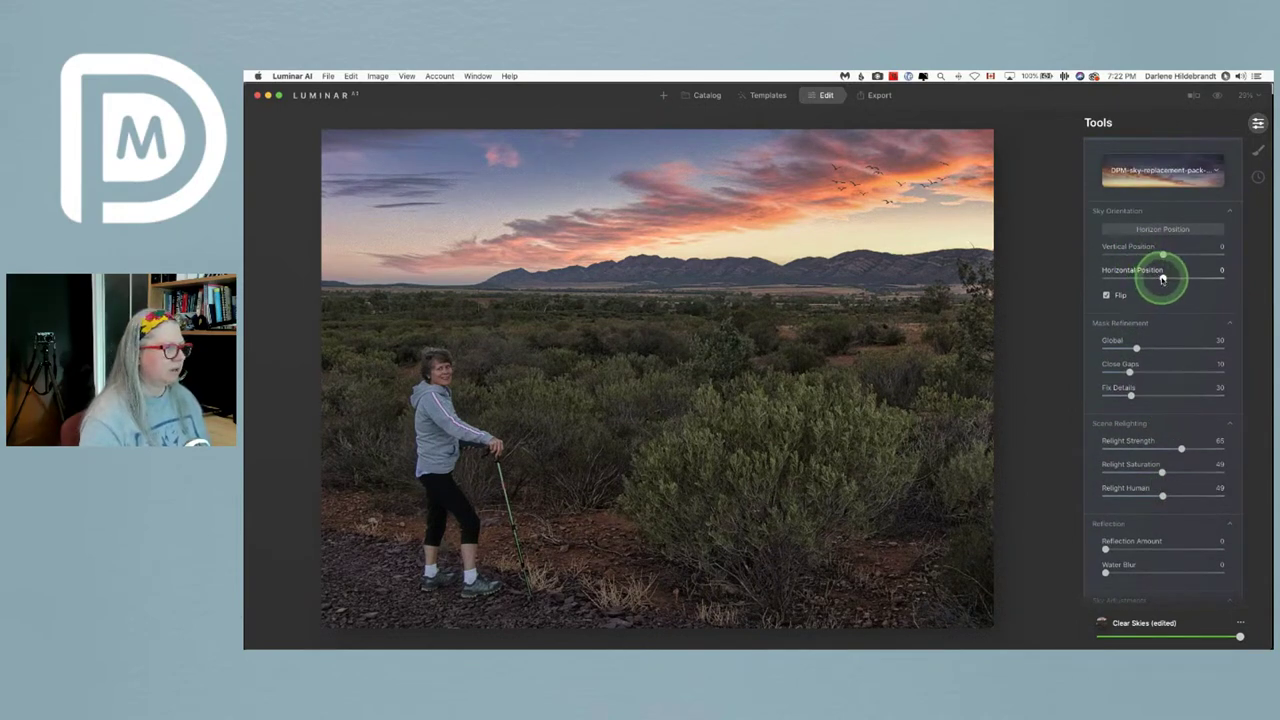
drag(1162, 279, 1155, 279)
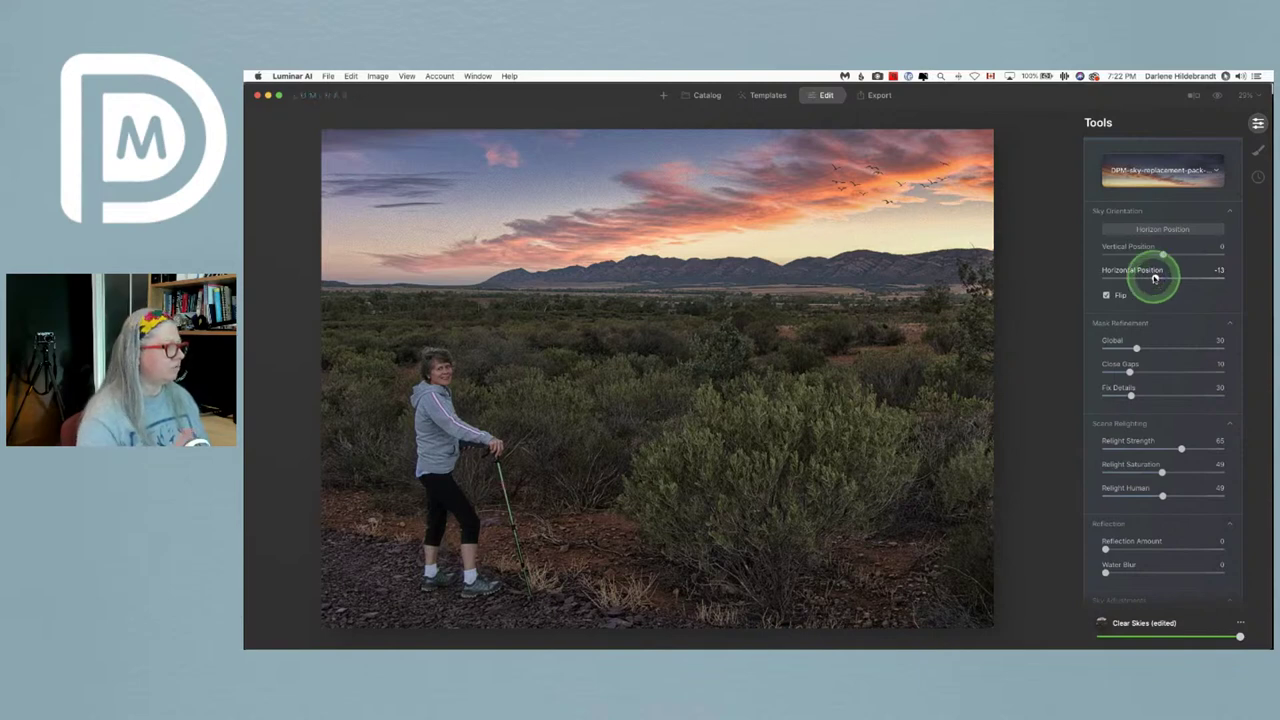
drag(1155, 279, 1165, 255)
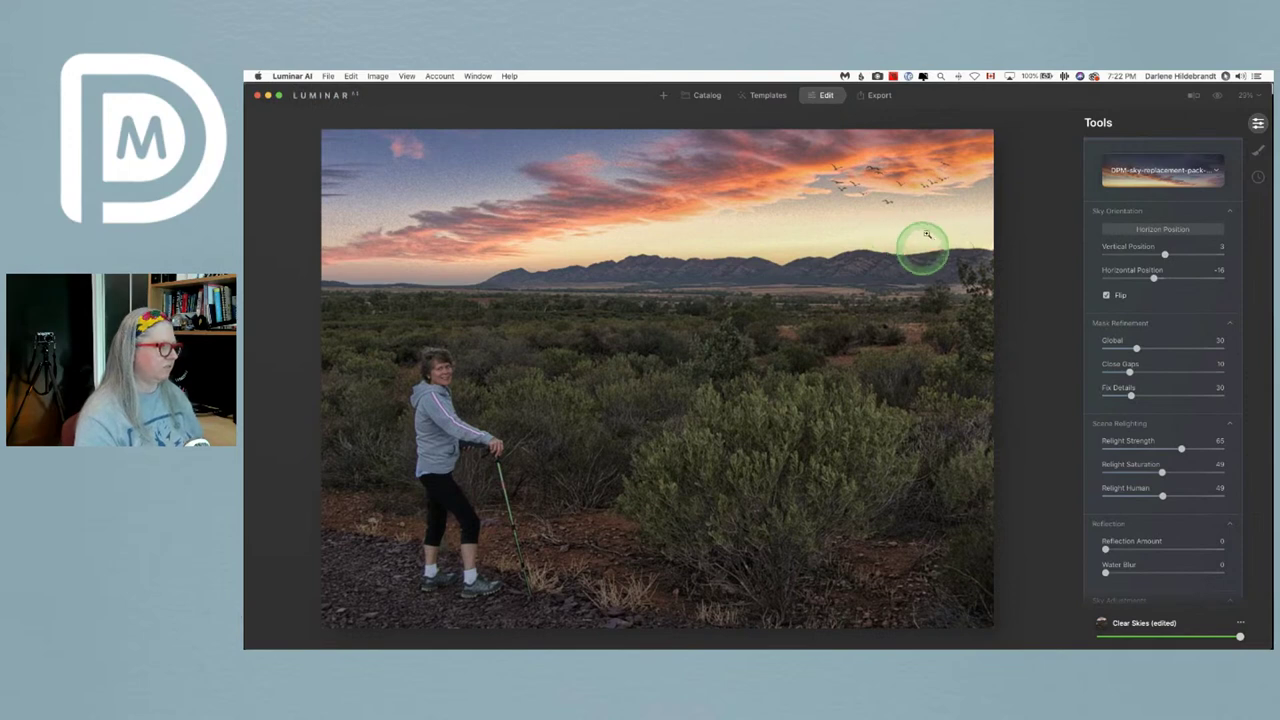
- Move the Augmented Sky birds down from the orange clouds to the clear yellow sky just above the mountains
scroll(1128, 229, down, 10)
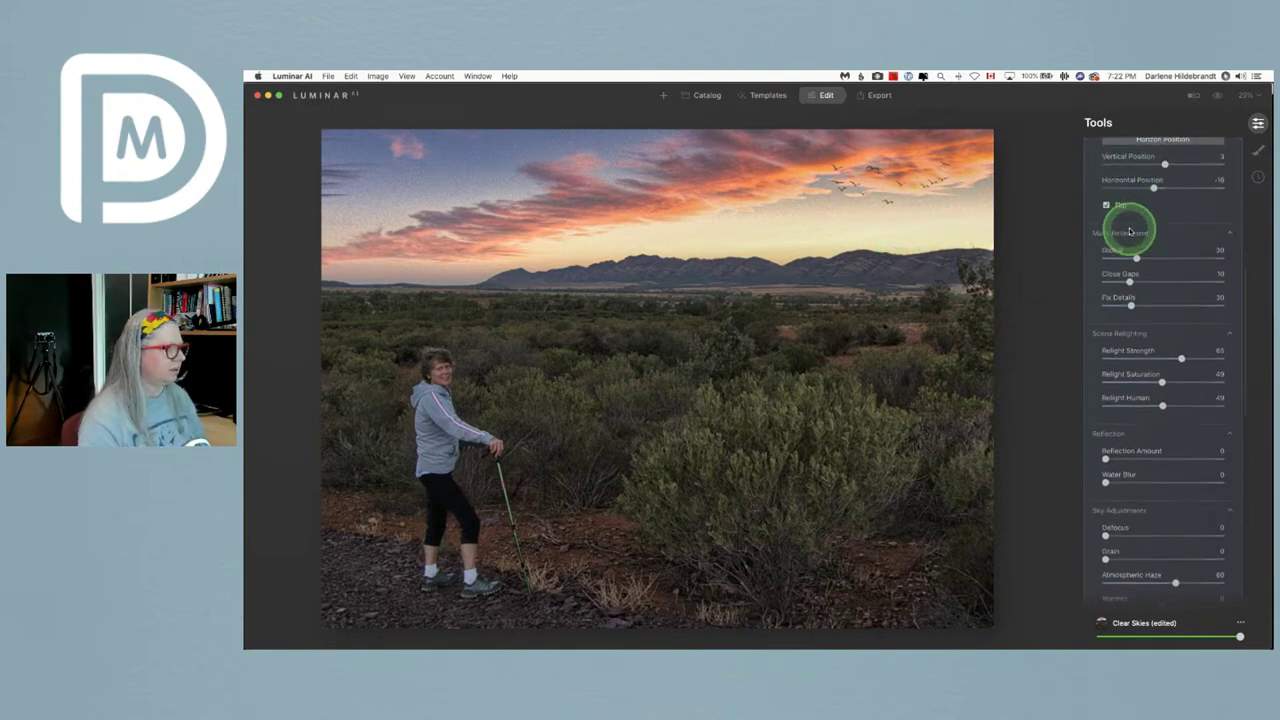
scroll(1130, 232, up, 2)
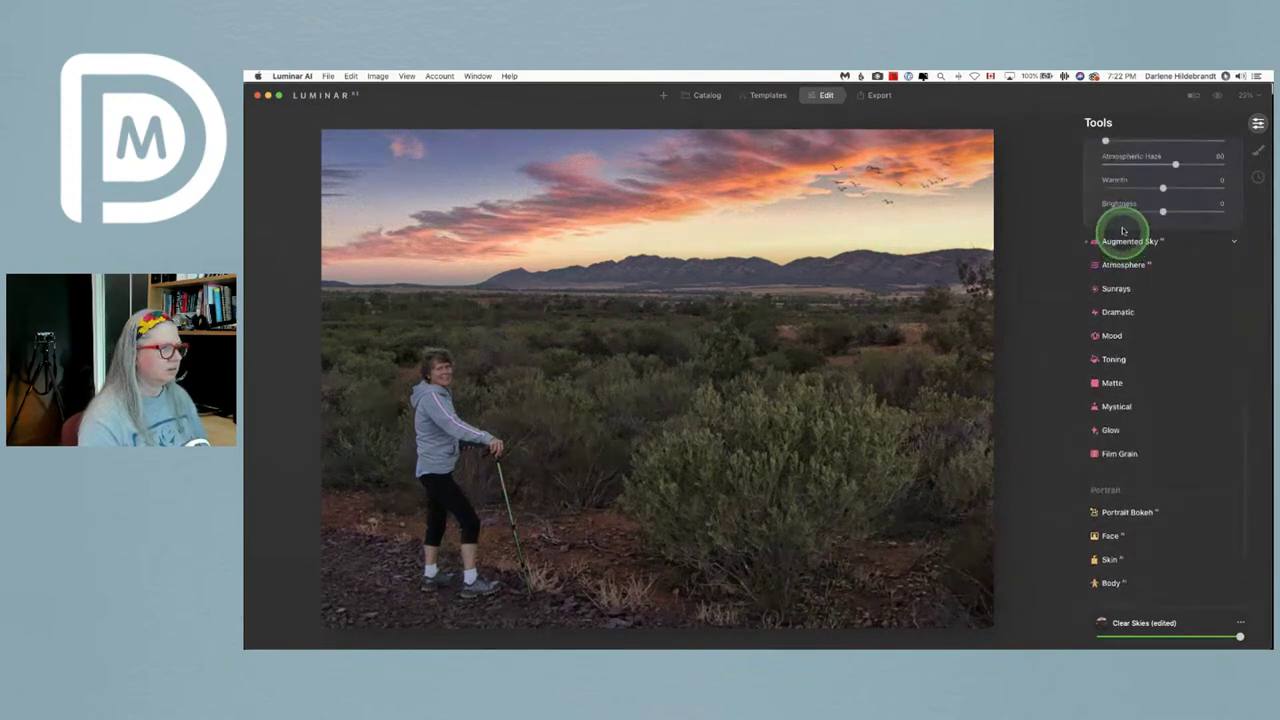
scroll(1131, 244, down, 5)
scroll(1130, 244, up, 3)
click(1130, 244)
scroll(1135, 250, up, 3)
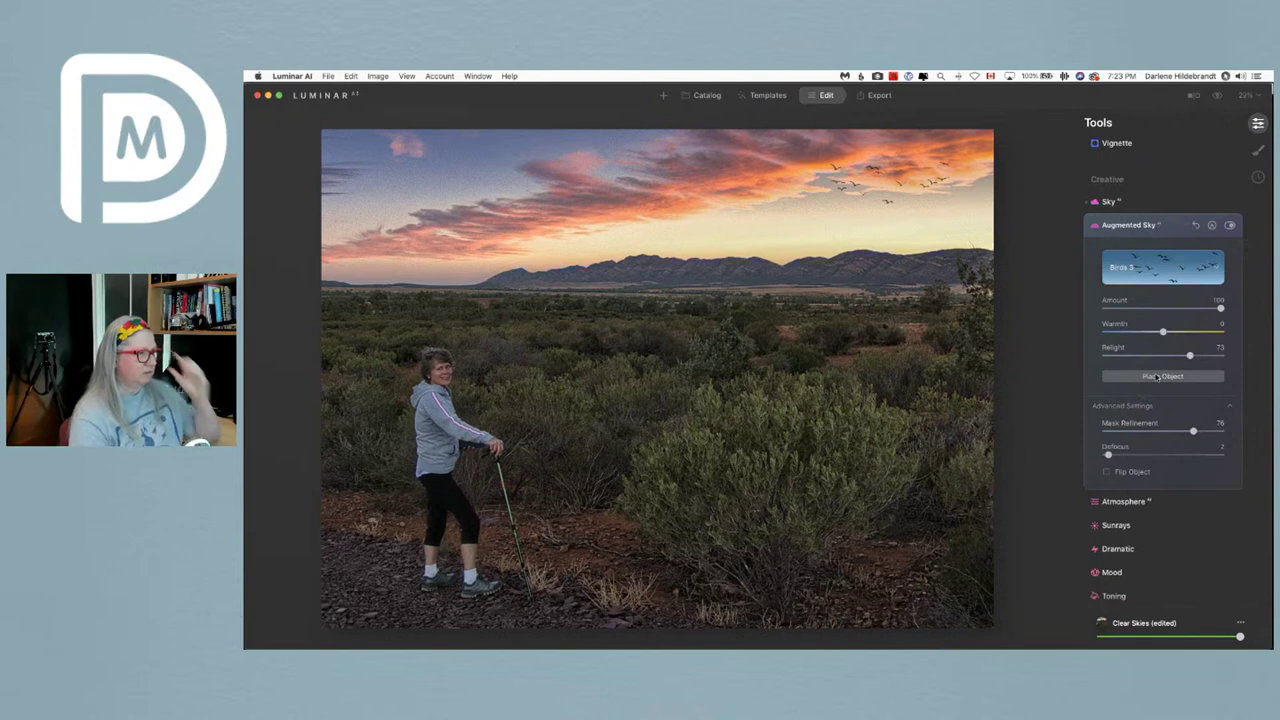
click(1157, 376)
click(950, 243)
click(894, 173)
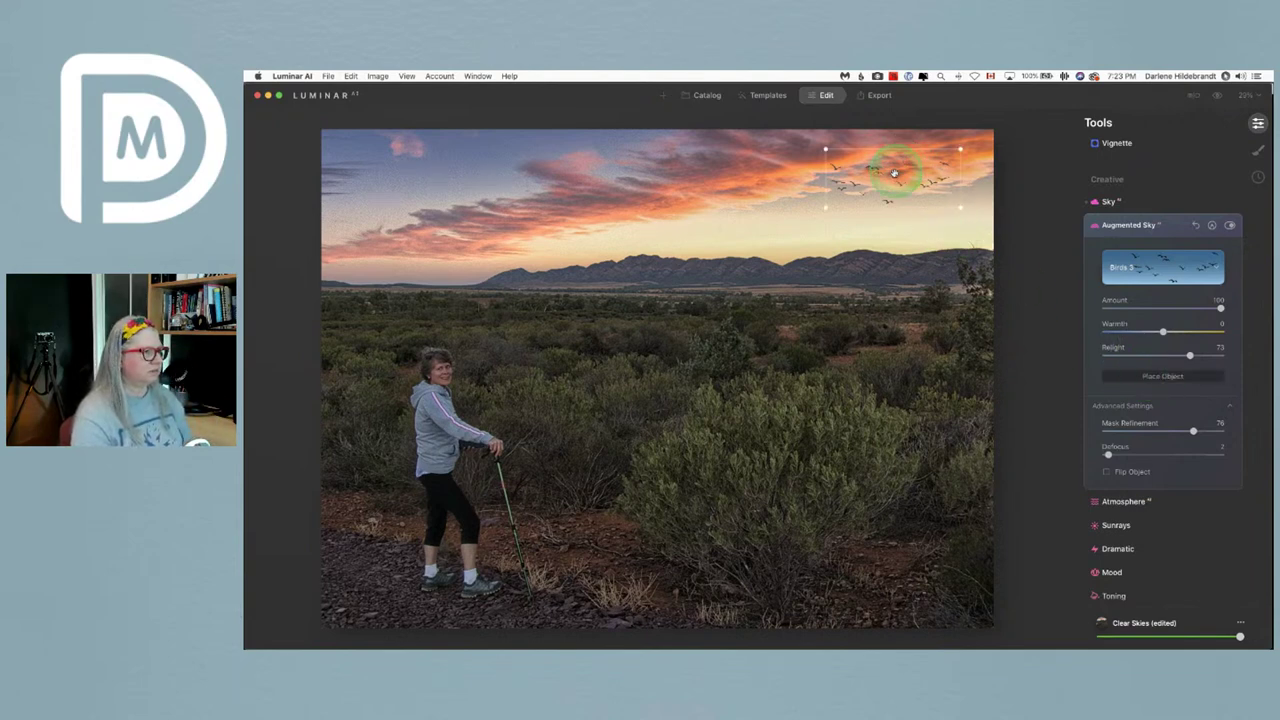
drag(894, 181, 889, 217)
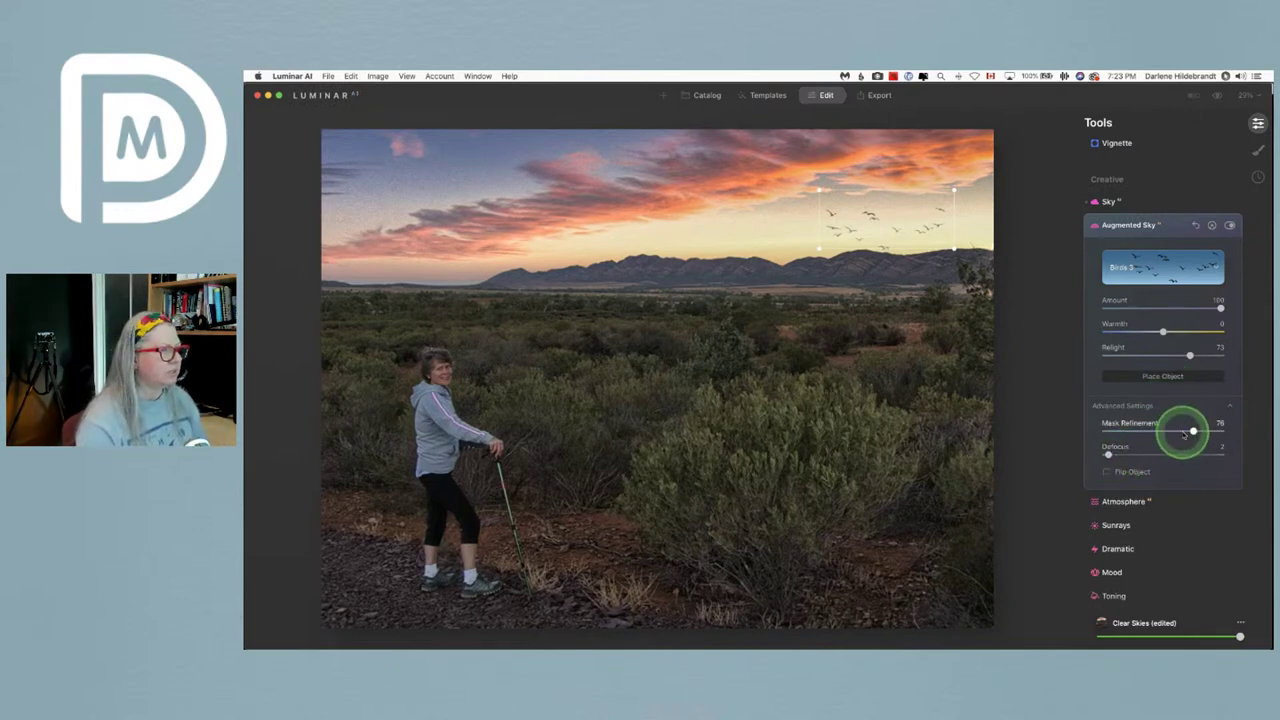
- Set the birds' Defocus to 6 and Amount to 94, and close the Augmented Sky settings
drag(1108, 455, 1112, 455)
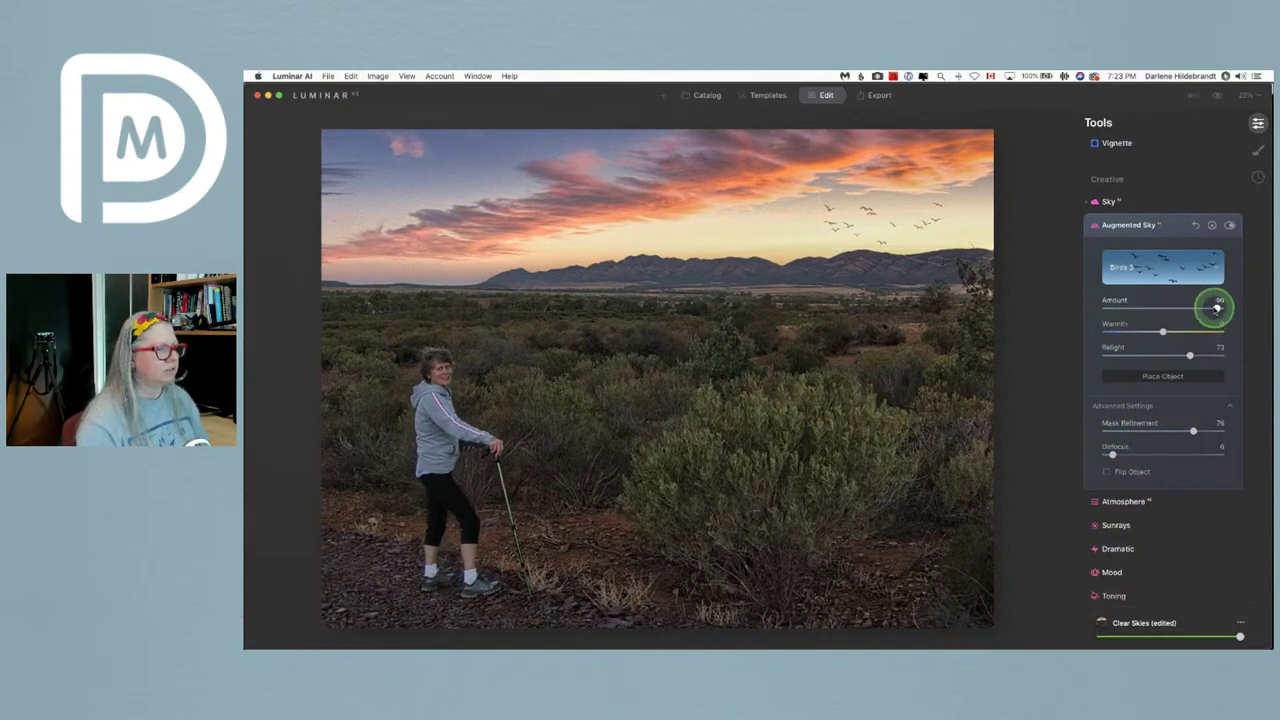
drag(1220, 307, 1214, 308)
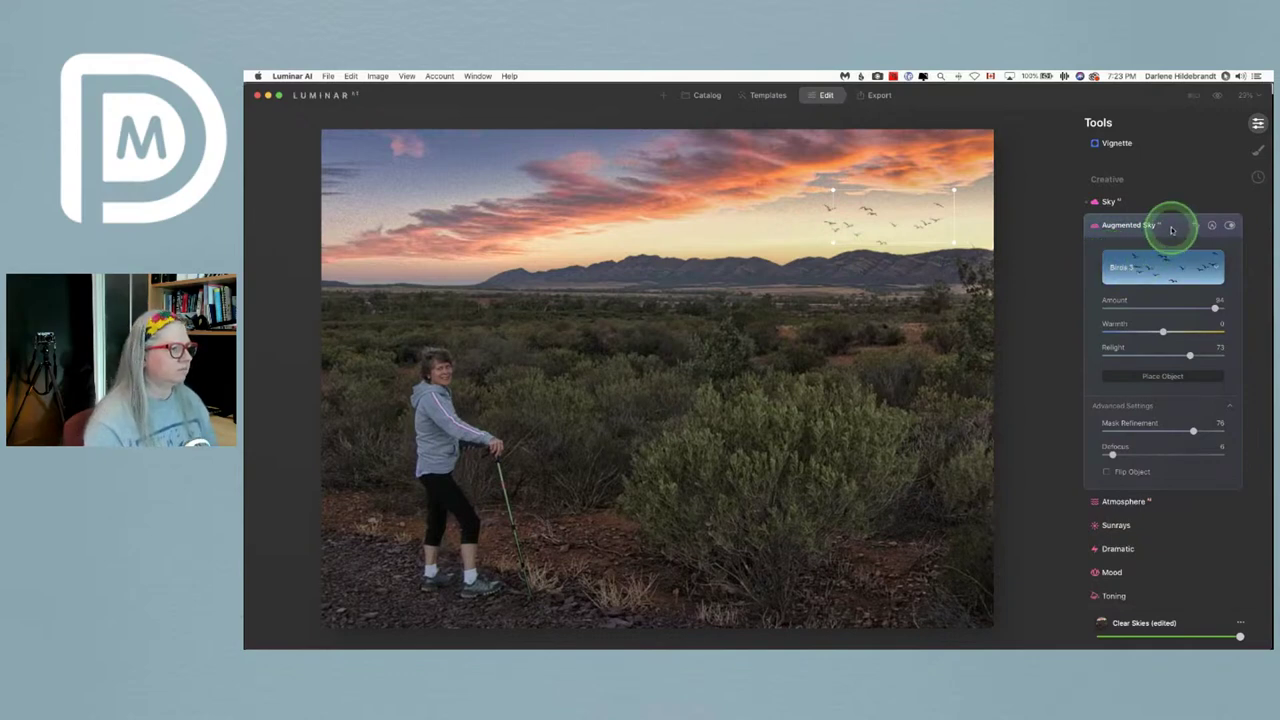
click(1172, 229)
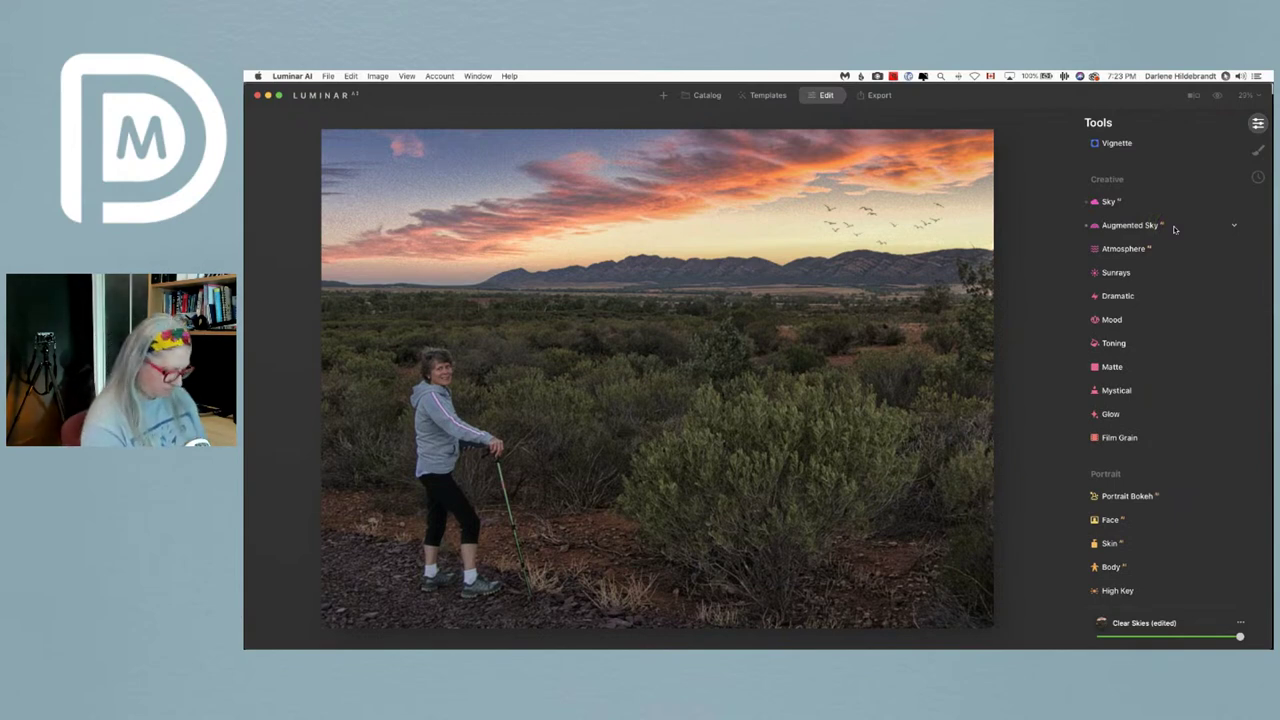
- Compare the edit with the repositioned birds and sky against the original photo
key(backslash)
key(backslash)
key(backslash)
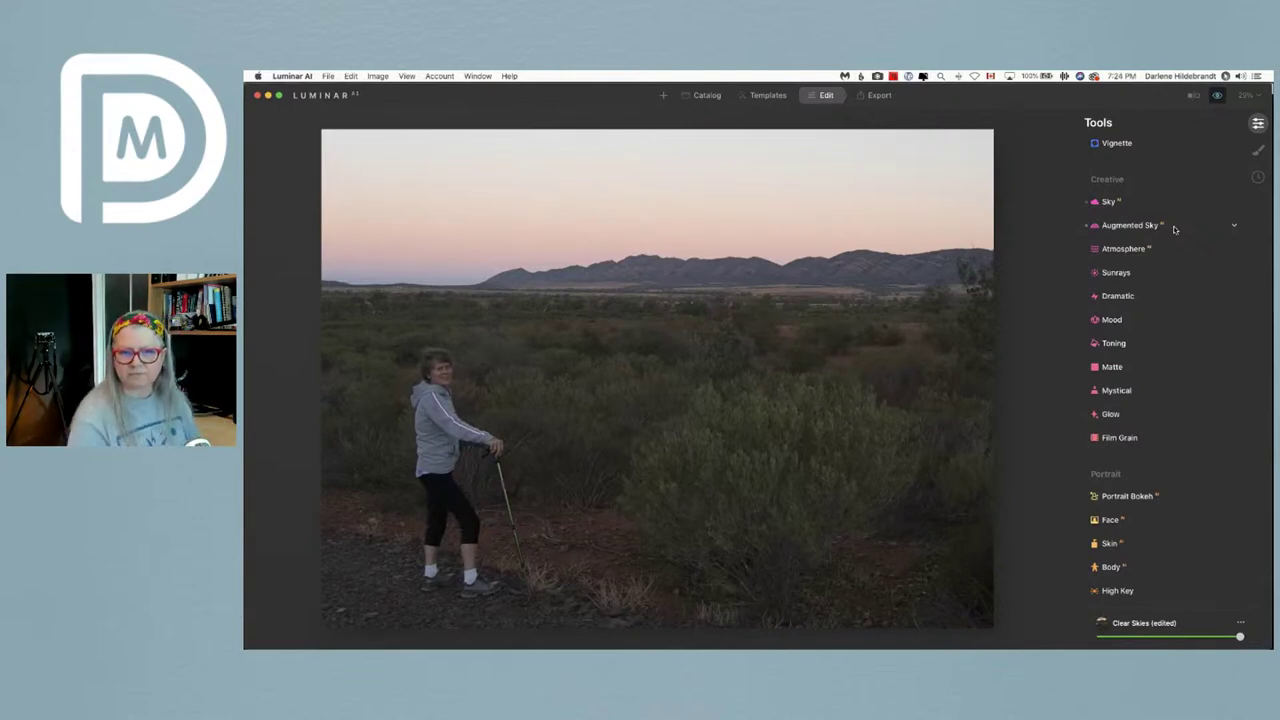
key(backslash)
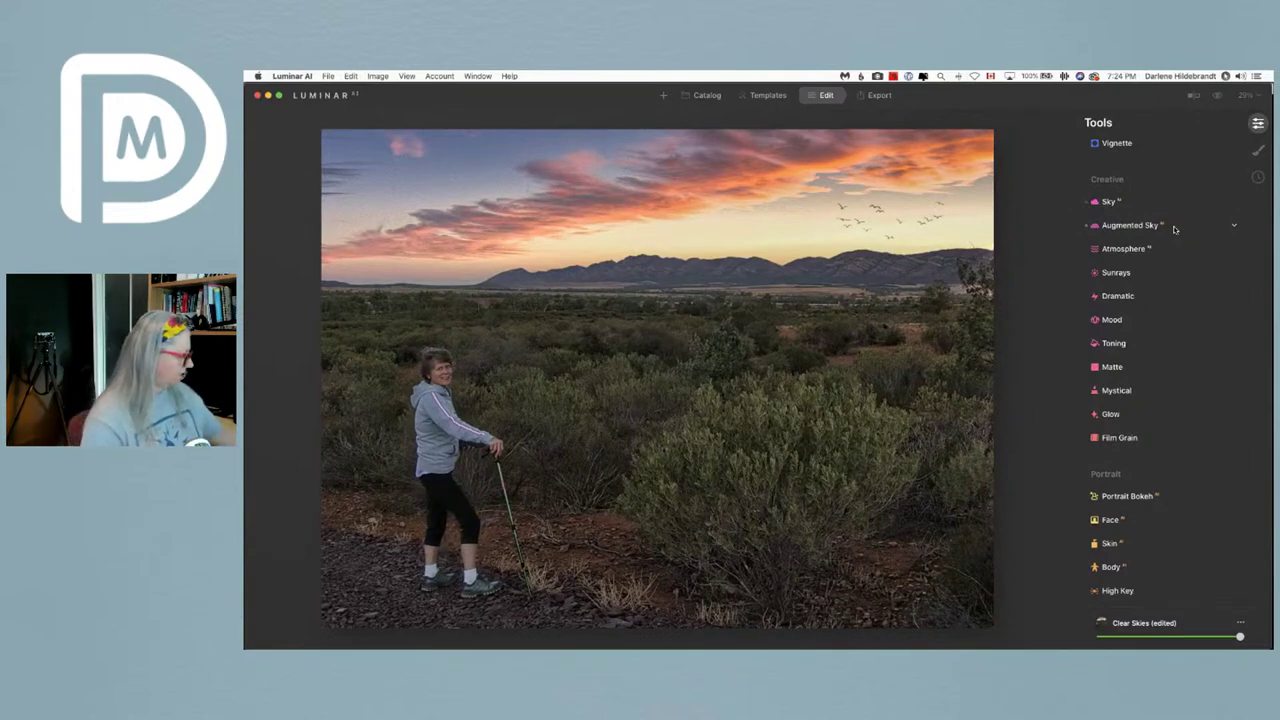
- Brighten the hiker's face by setting Face Light to 25 in the Face AI tool
scroll(1125, 330, down, 3)
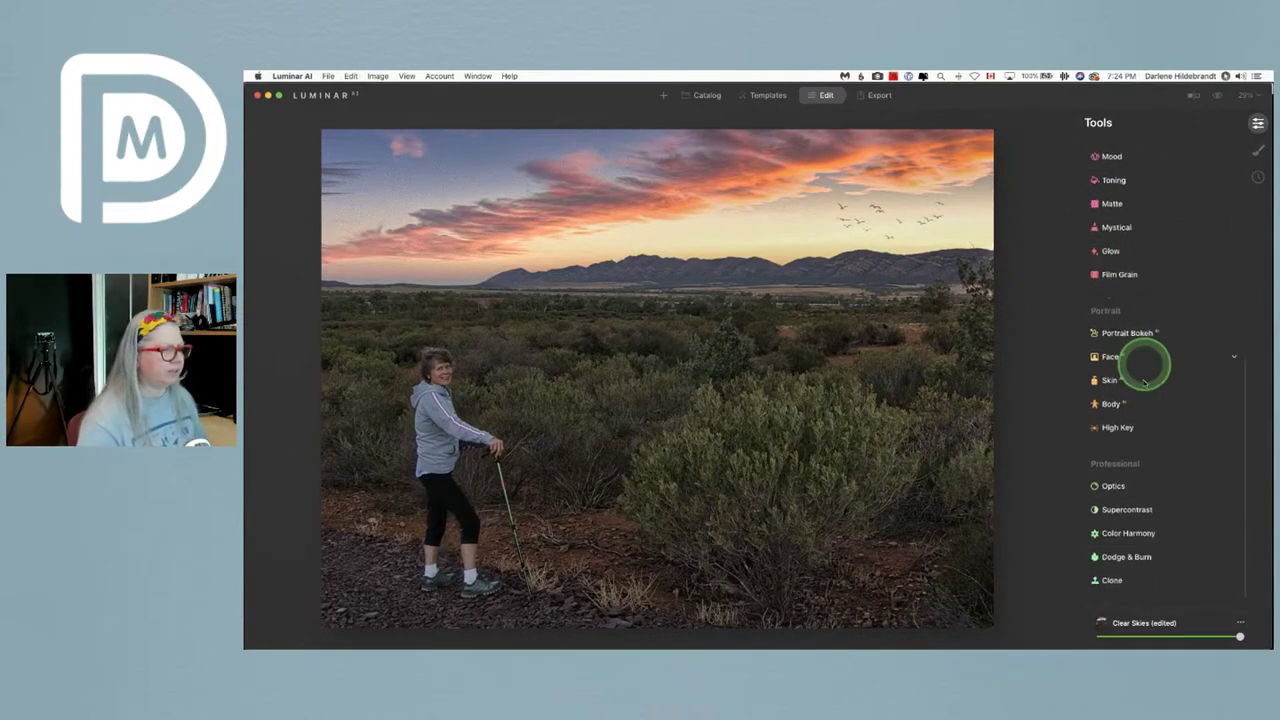
click(1112, 357)
scroll(1130, 360, down, 5)
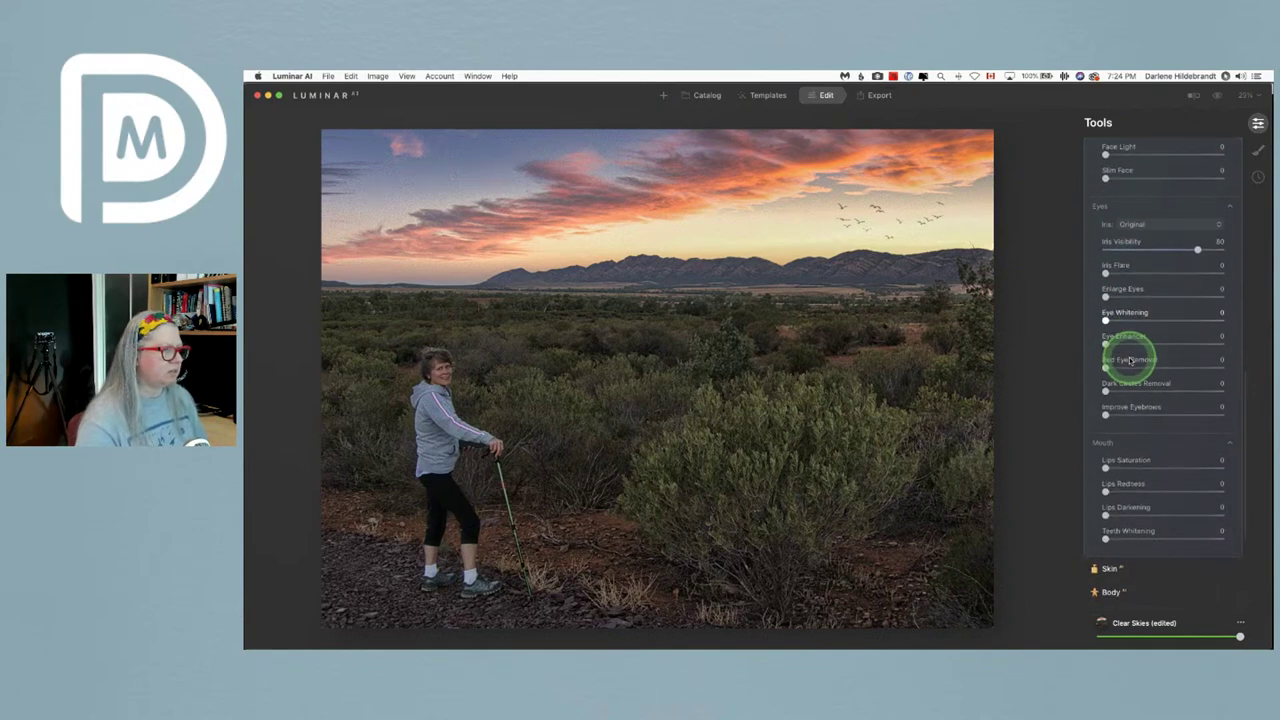
scroll(1130, 360, up, 3)
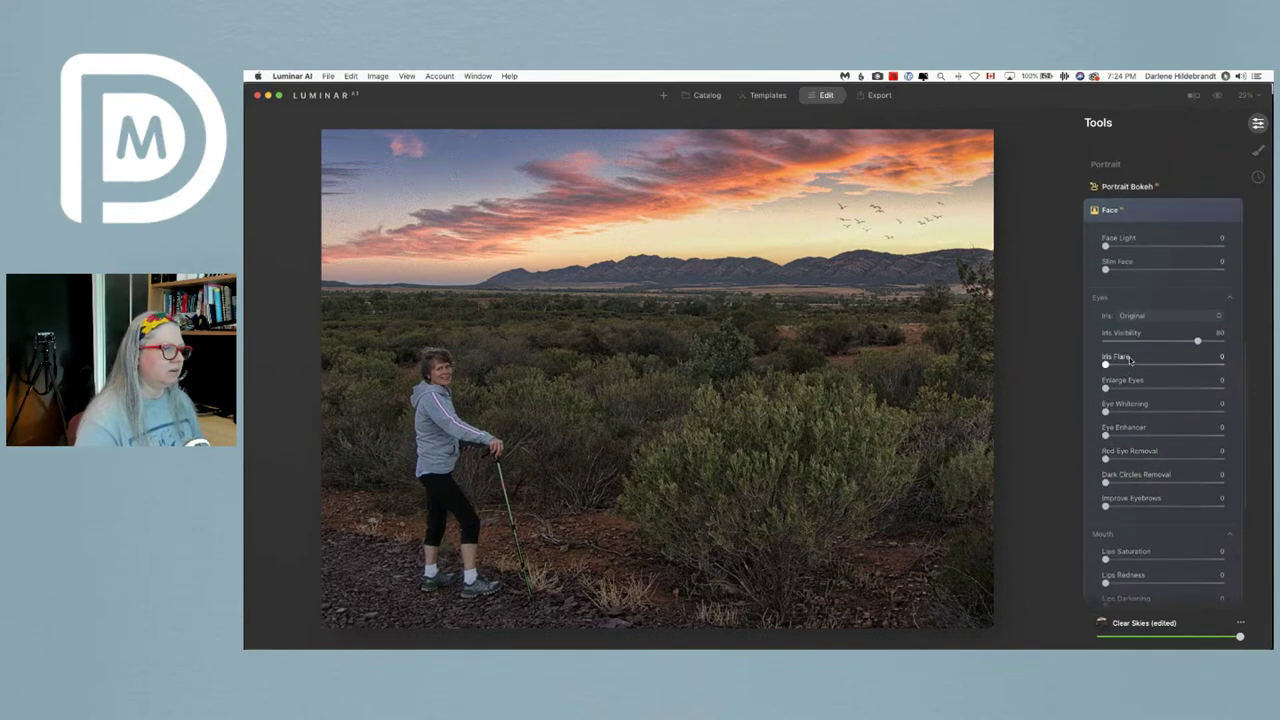
click(1106, 243)
drag(1106, 243, 1136, 248)
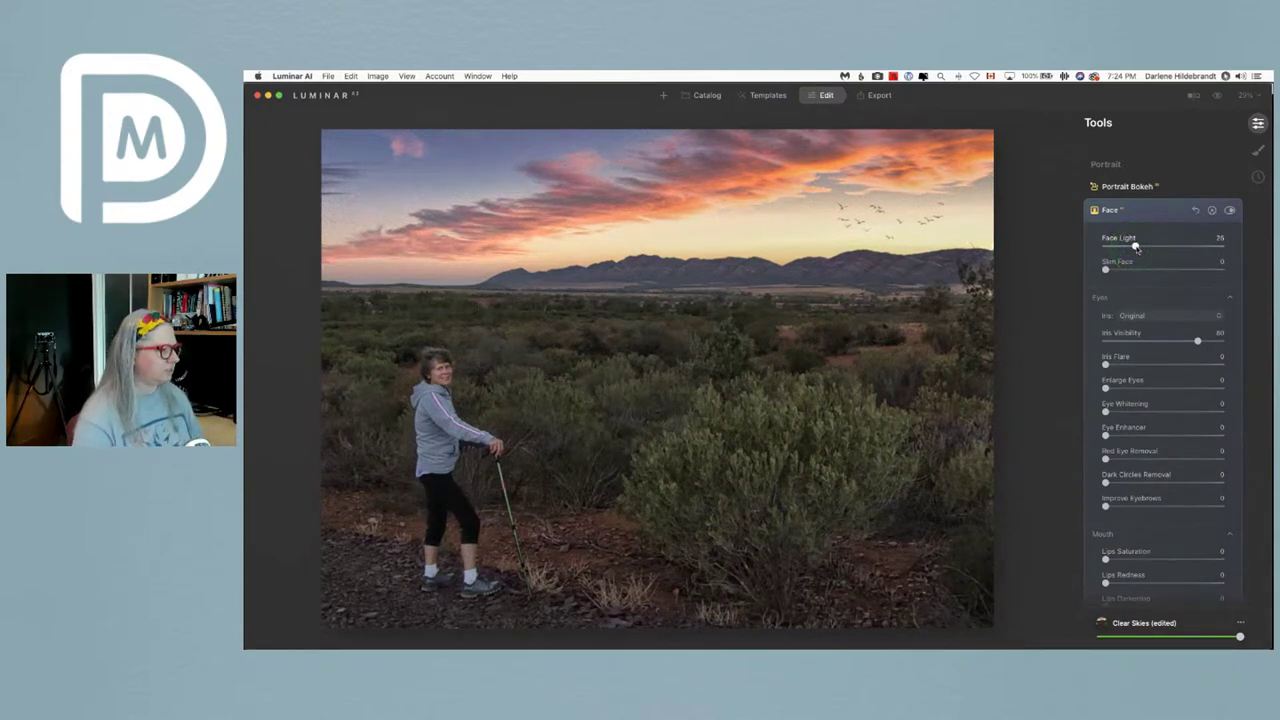
click(1135, 249)
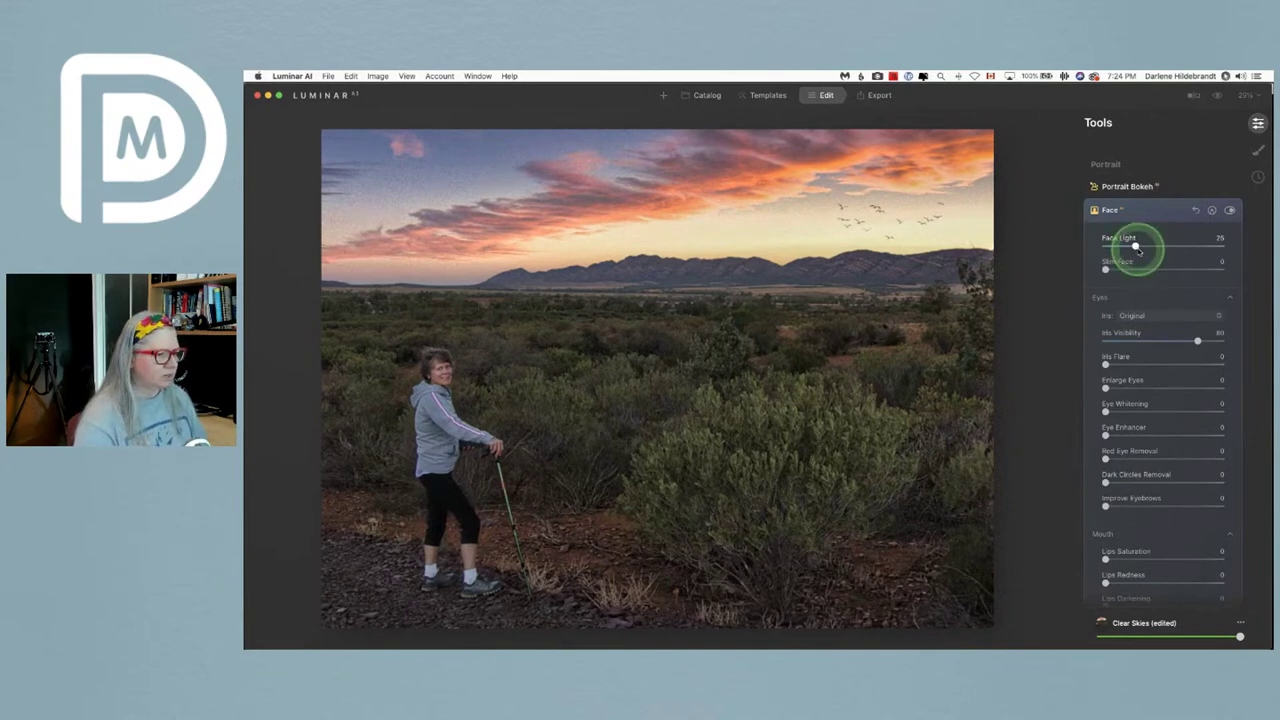
- Close the Face AI settings and compare the brightened-face edit with the original photo
scroll(1137, 250, down, 1)
scroll(1138, 251, up, 1)
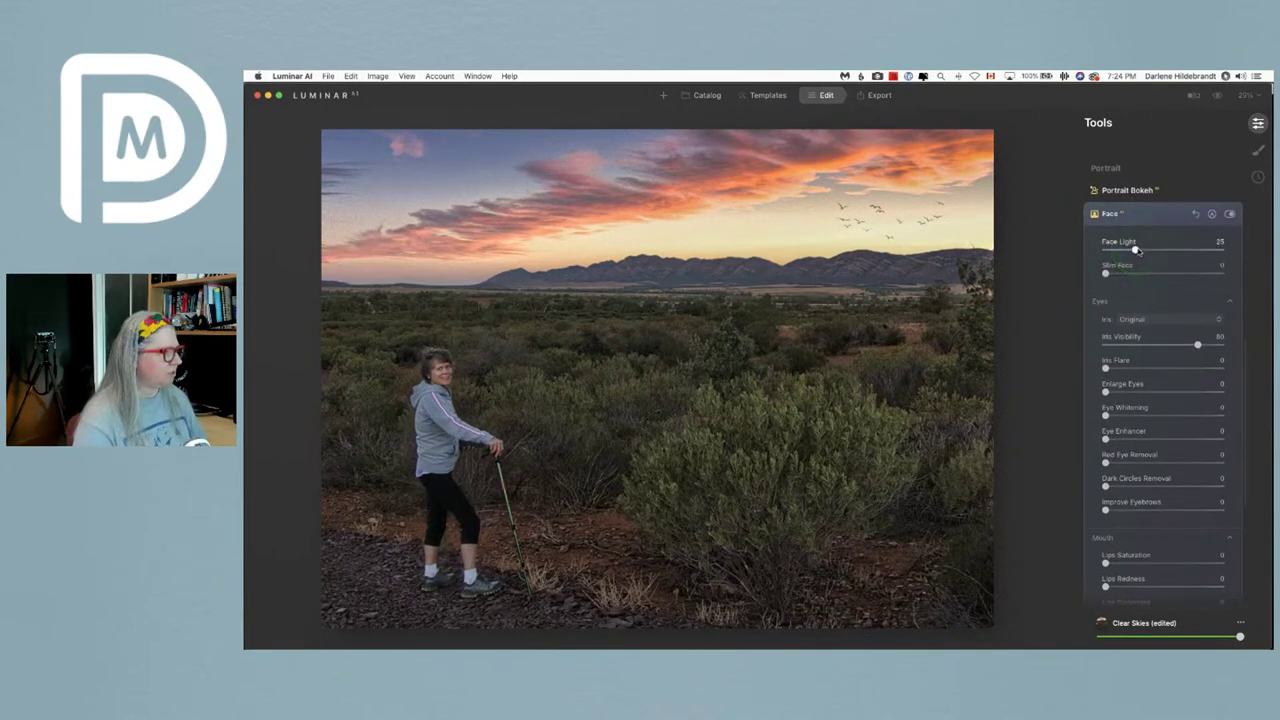
scroll(1138, 250, up, 1)
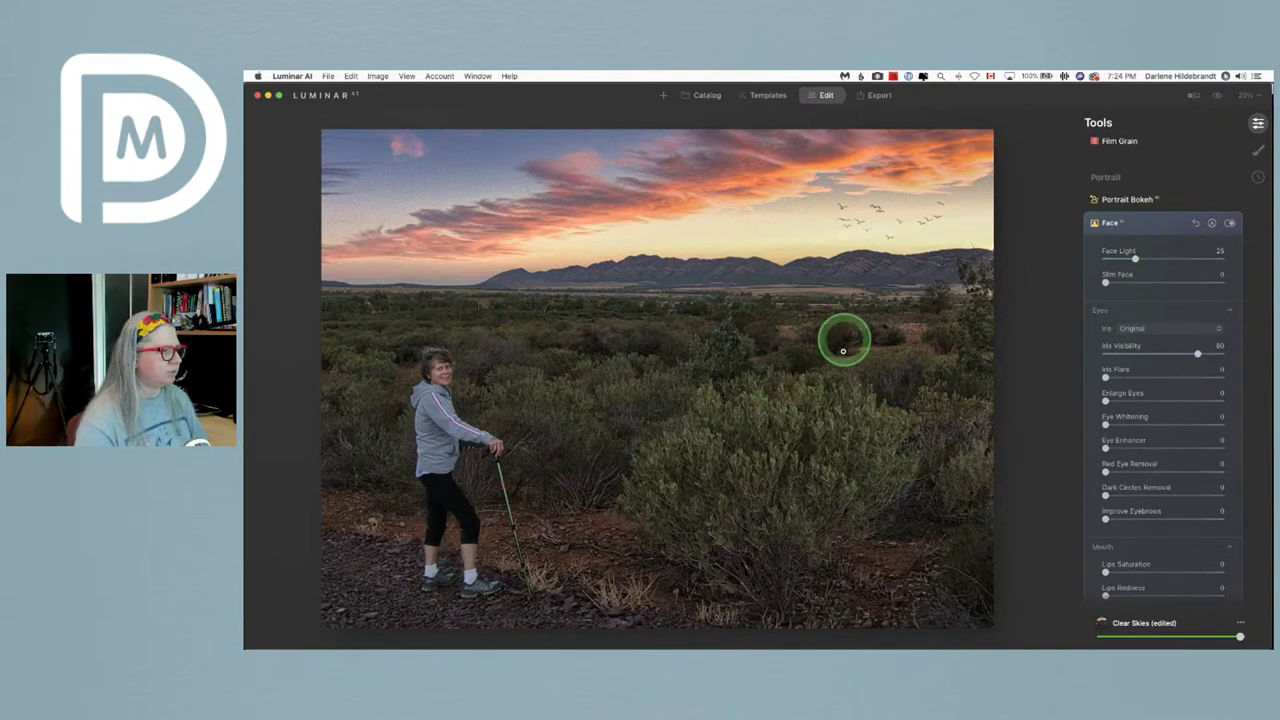
click(1141, 224)
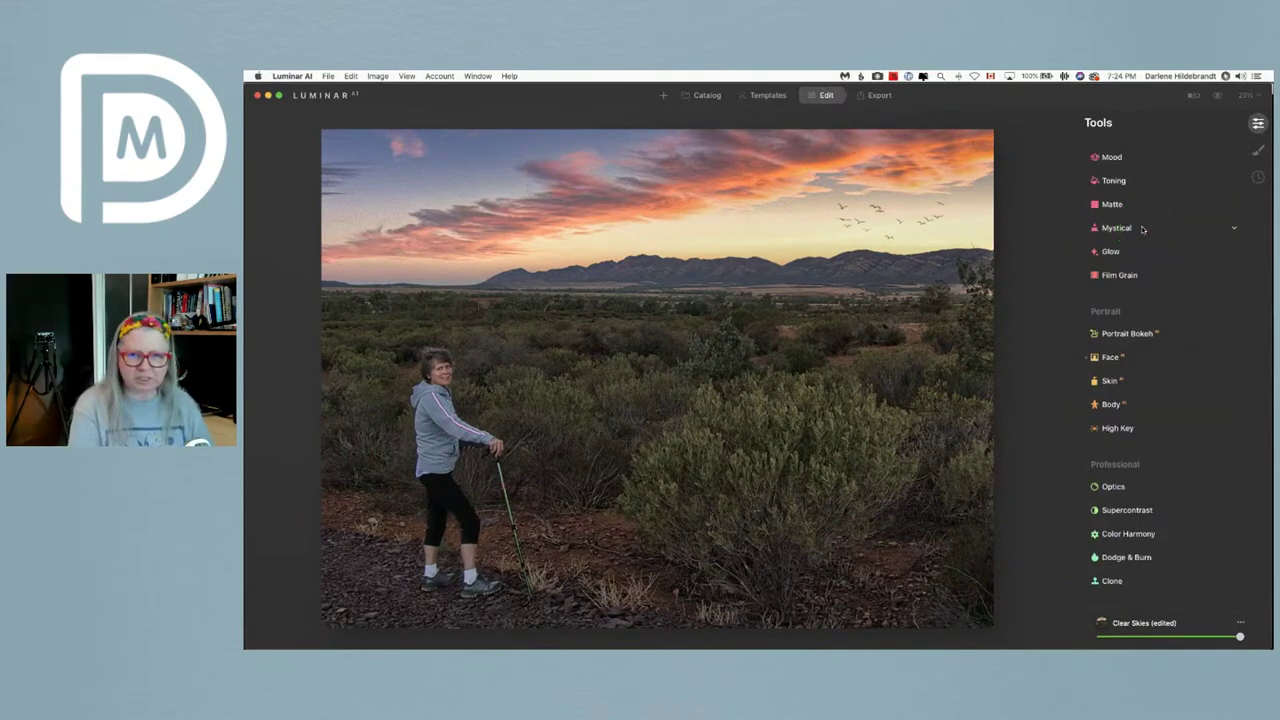
key(backslash)
key(backslash)
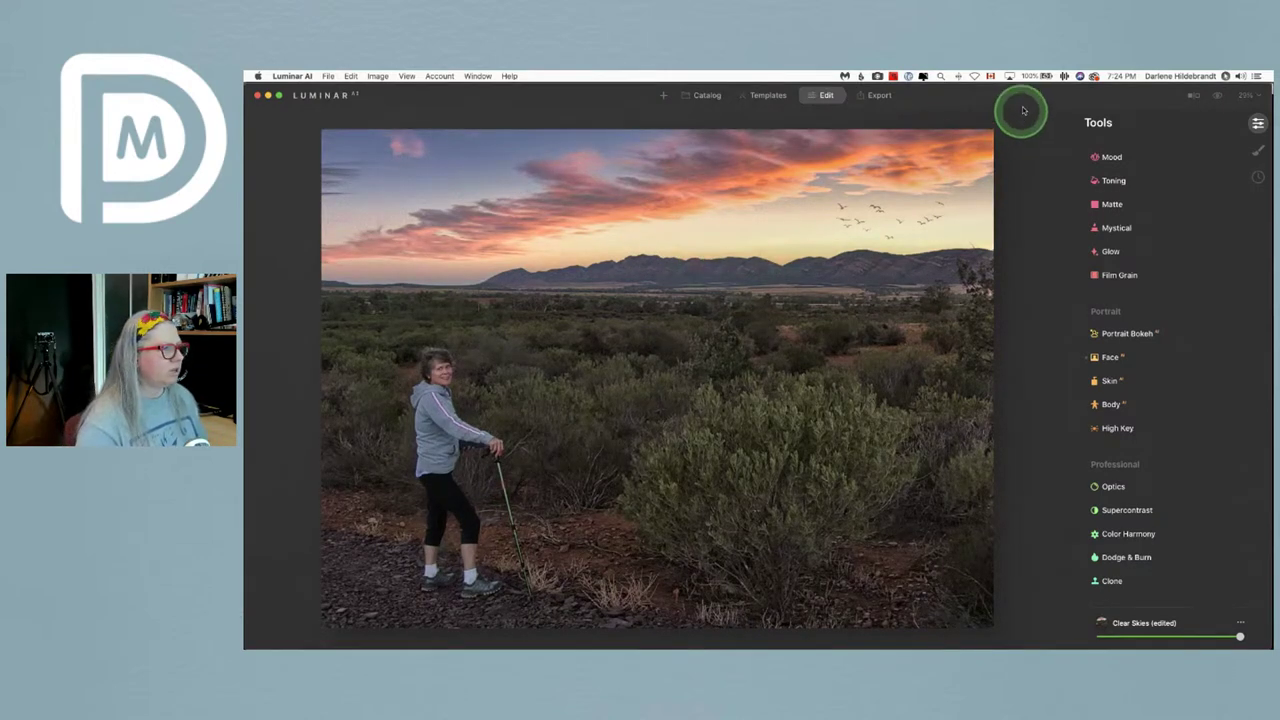
- Return to the Edit my image album in the catalog and preview the forested mountain landscape and the mushroom gills photo at full size
click(700, 95)
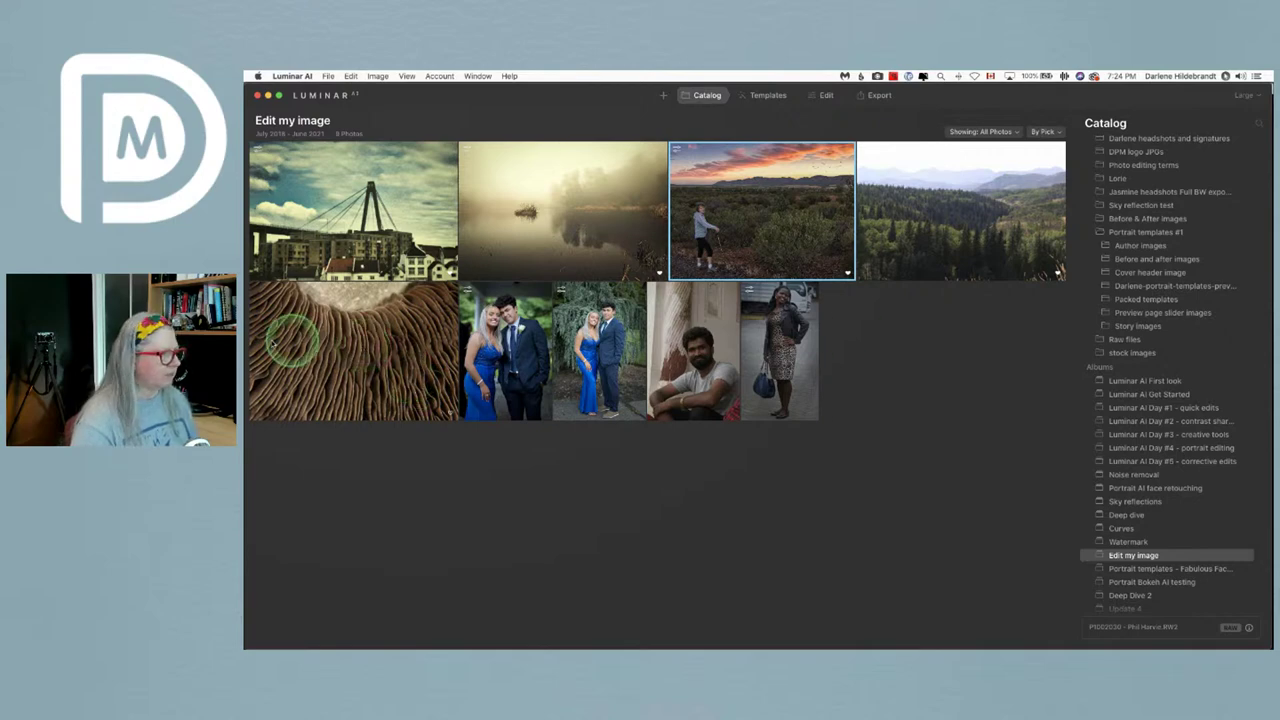
double_click(909, 235)
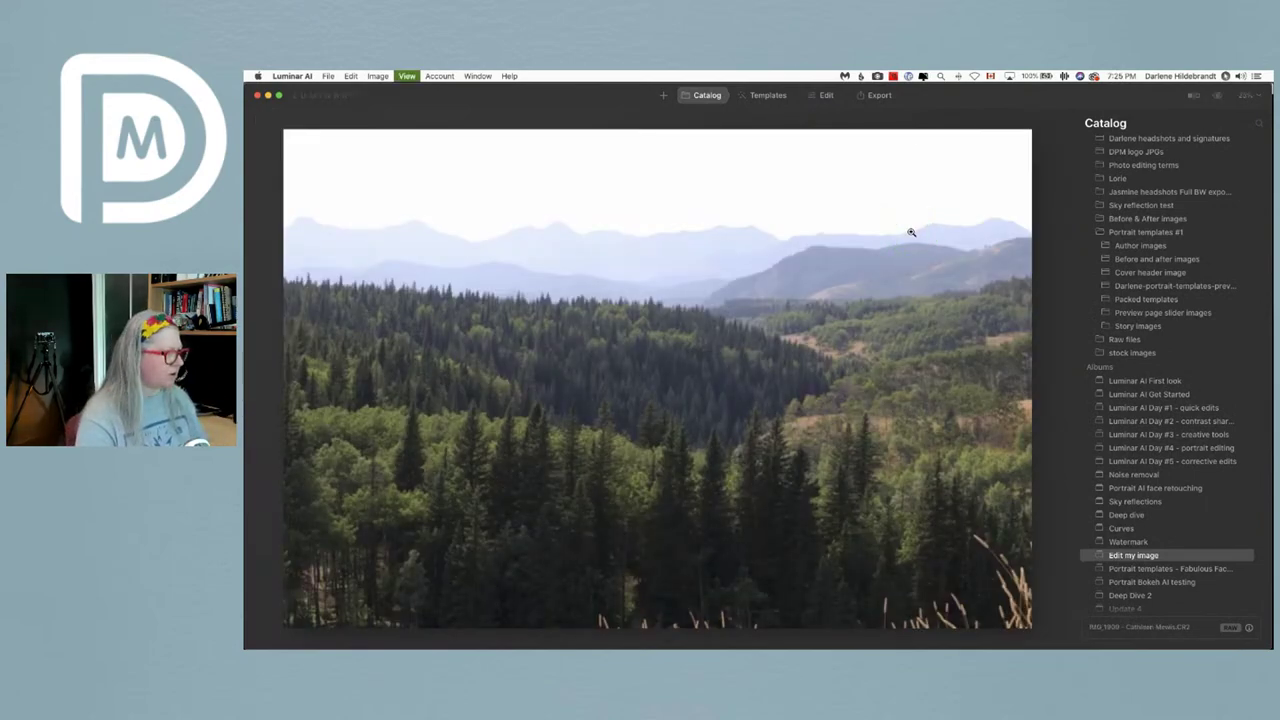
double_click(653, 293)
double_click(329, 353)
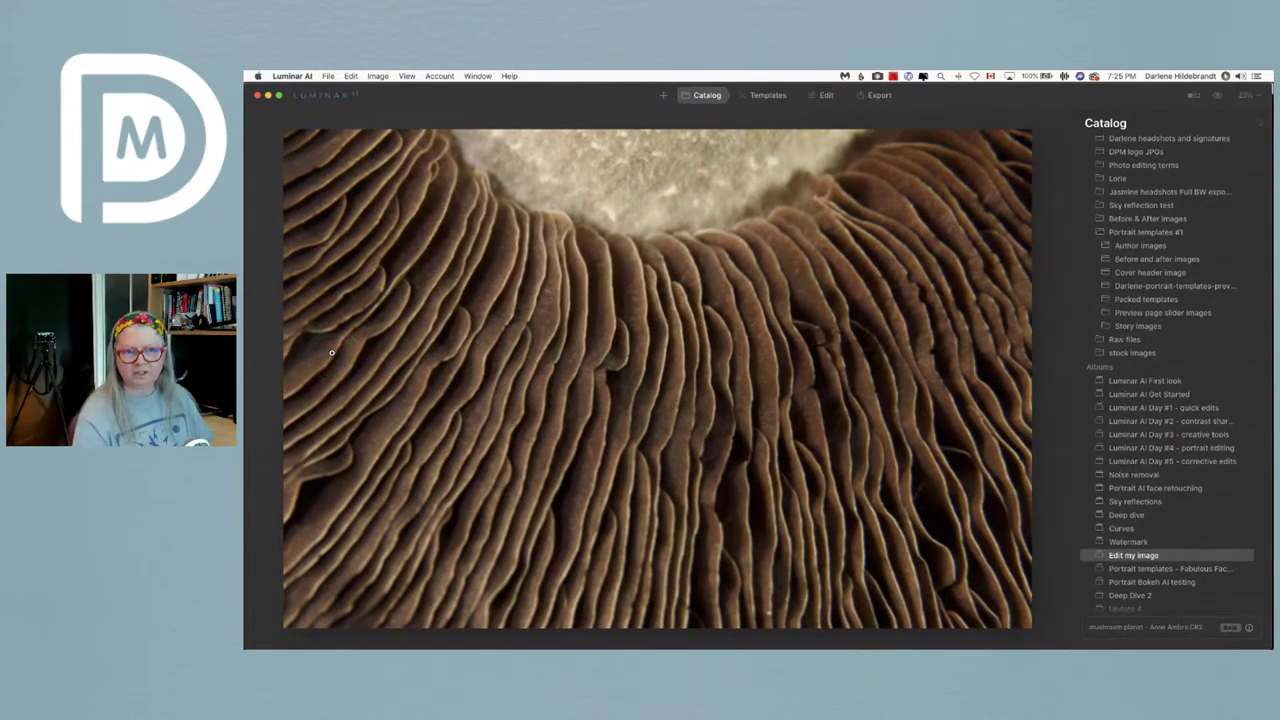
click(331, 352)
double_click(331, 352)
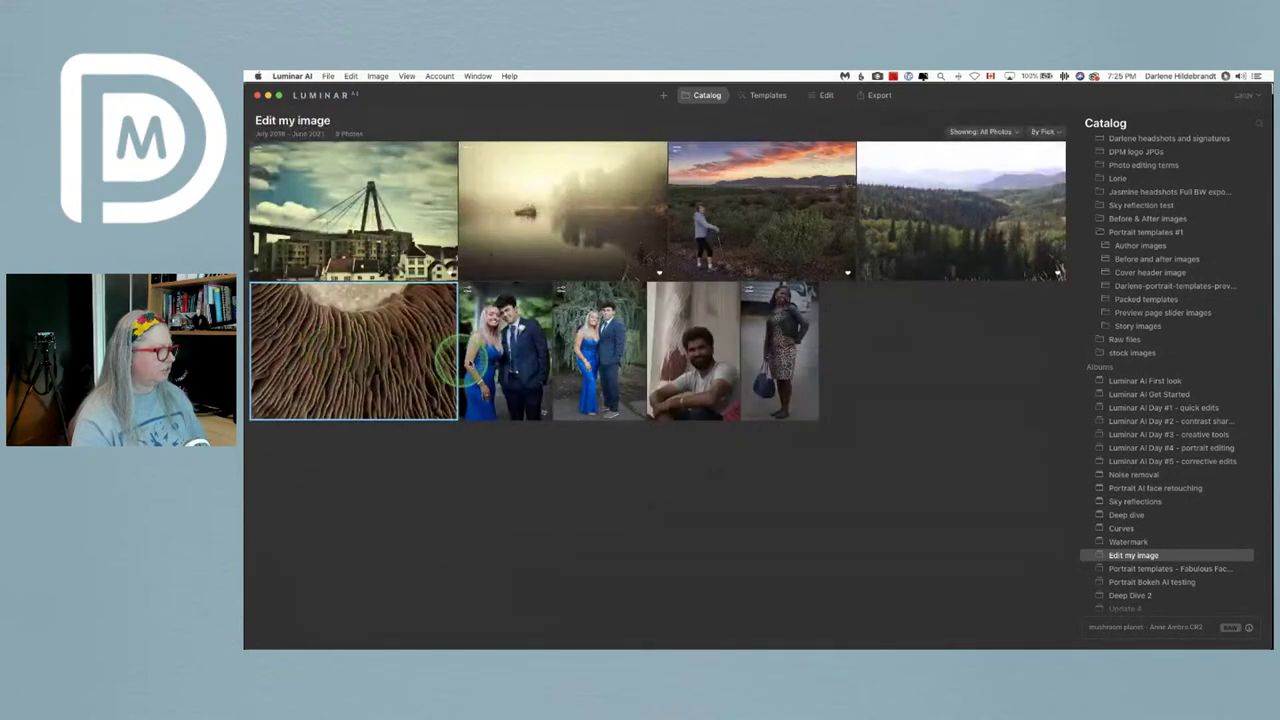
- Preview the portrait of the seated bearded man in the grey T-shirt and go back to the album's thumbnail grid
double_click(676, 367)
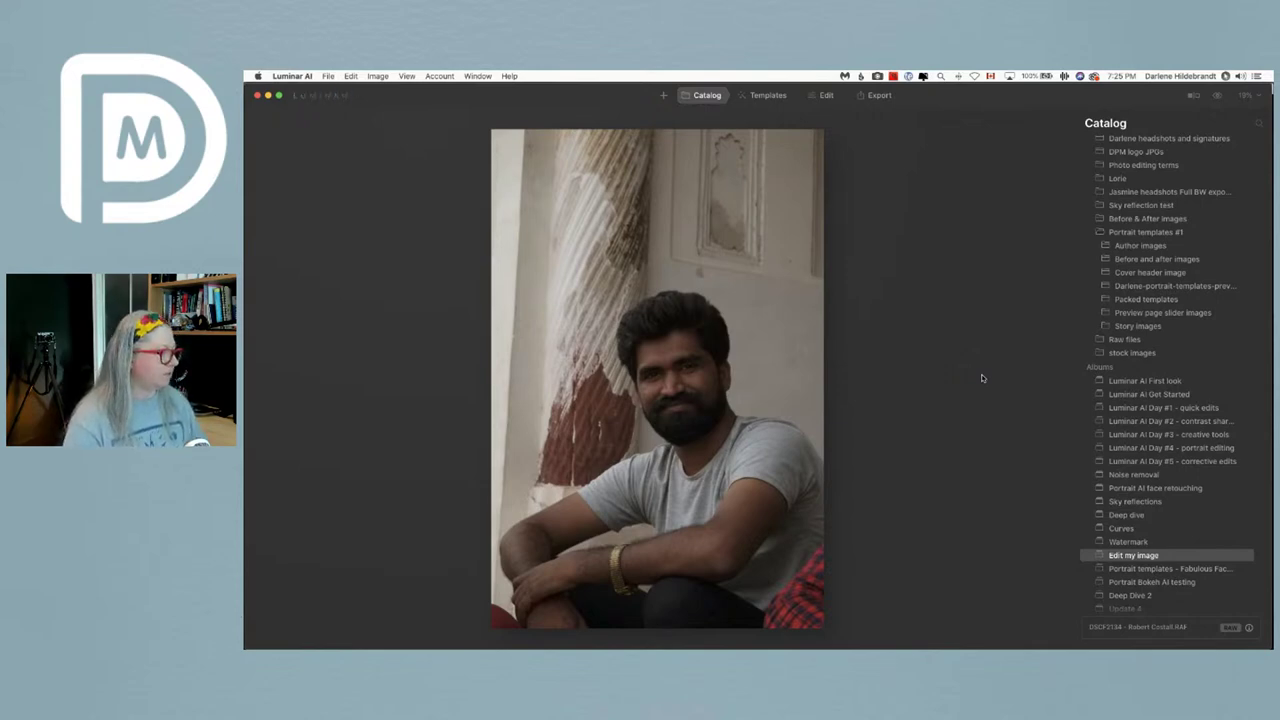
key(Right)
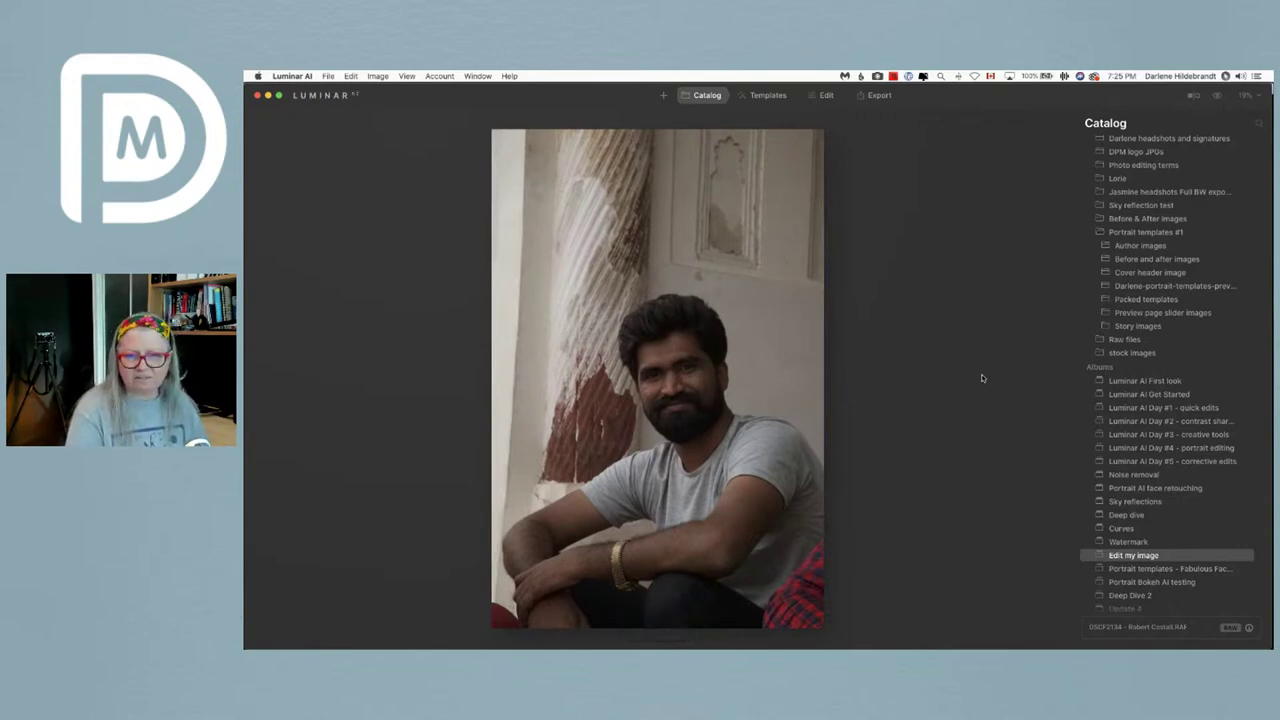
key(g)
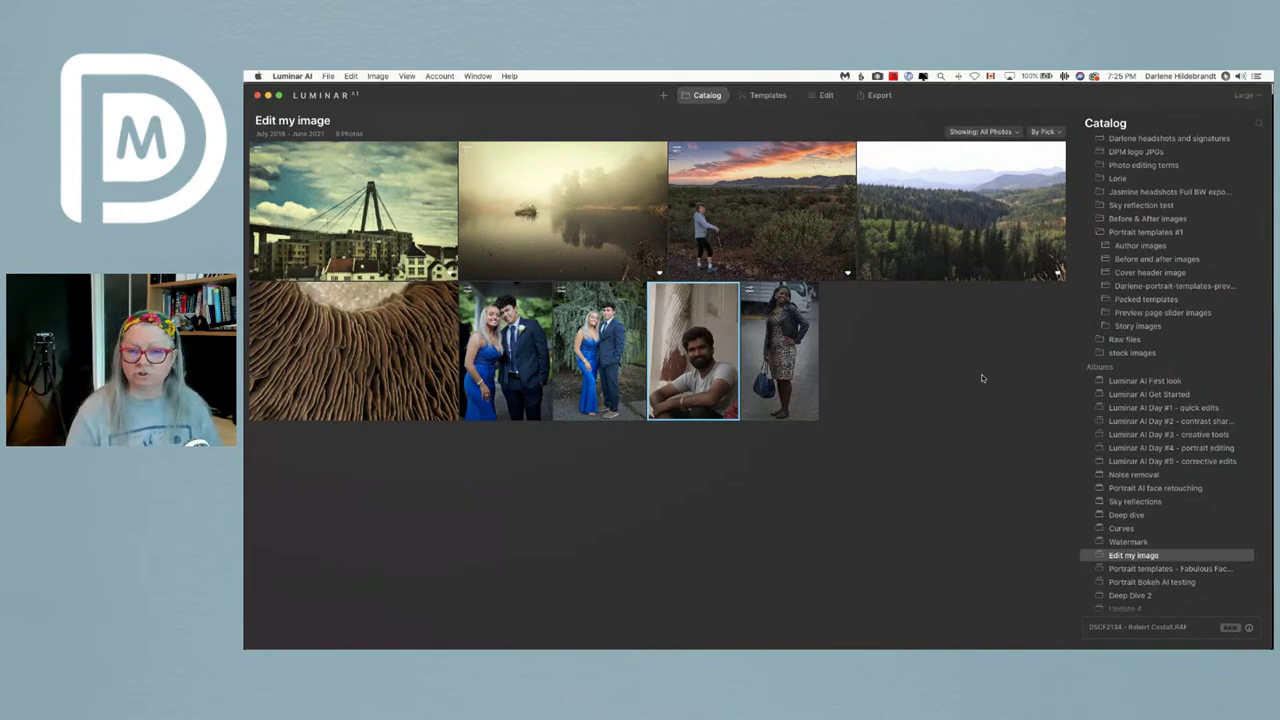
click(982, 378)
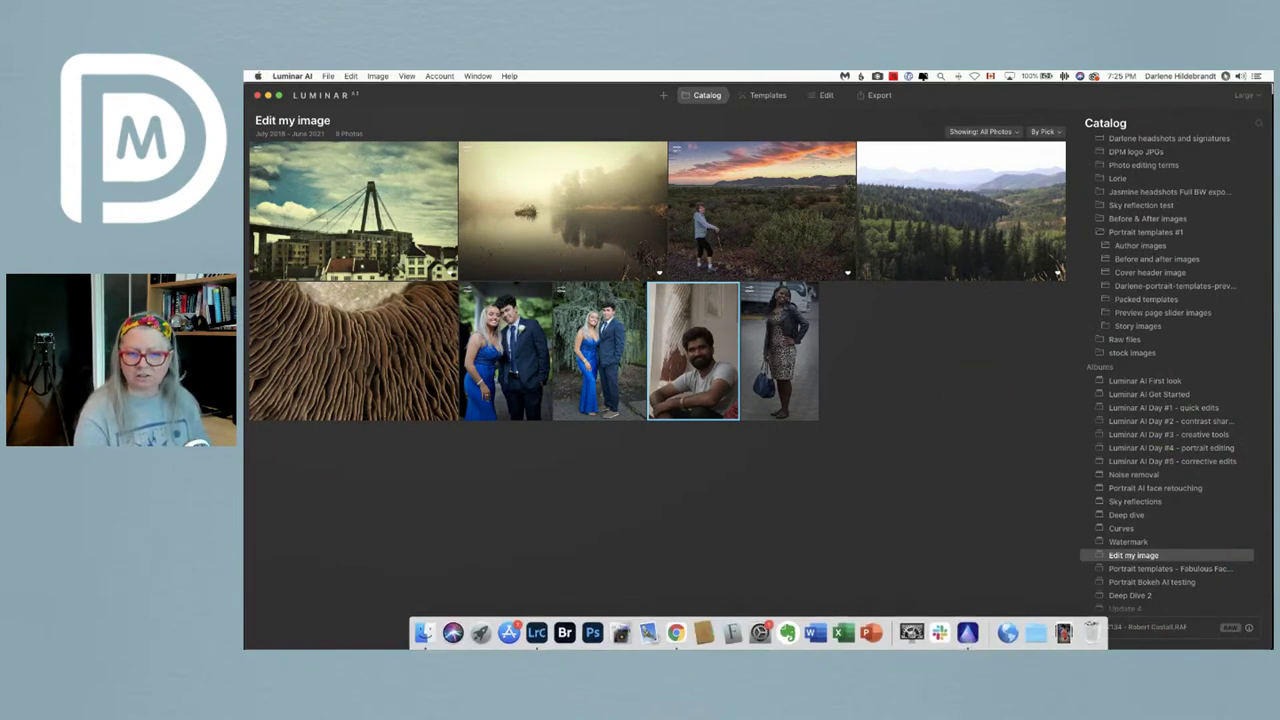